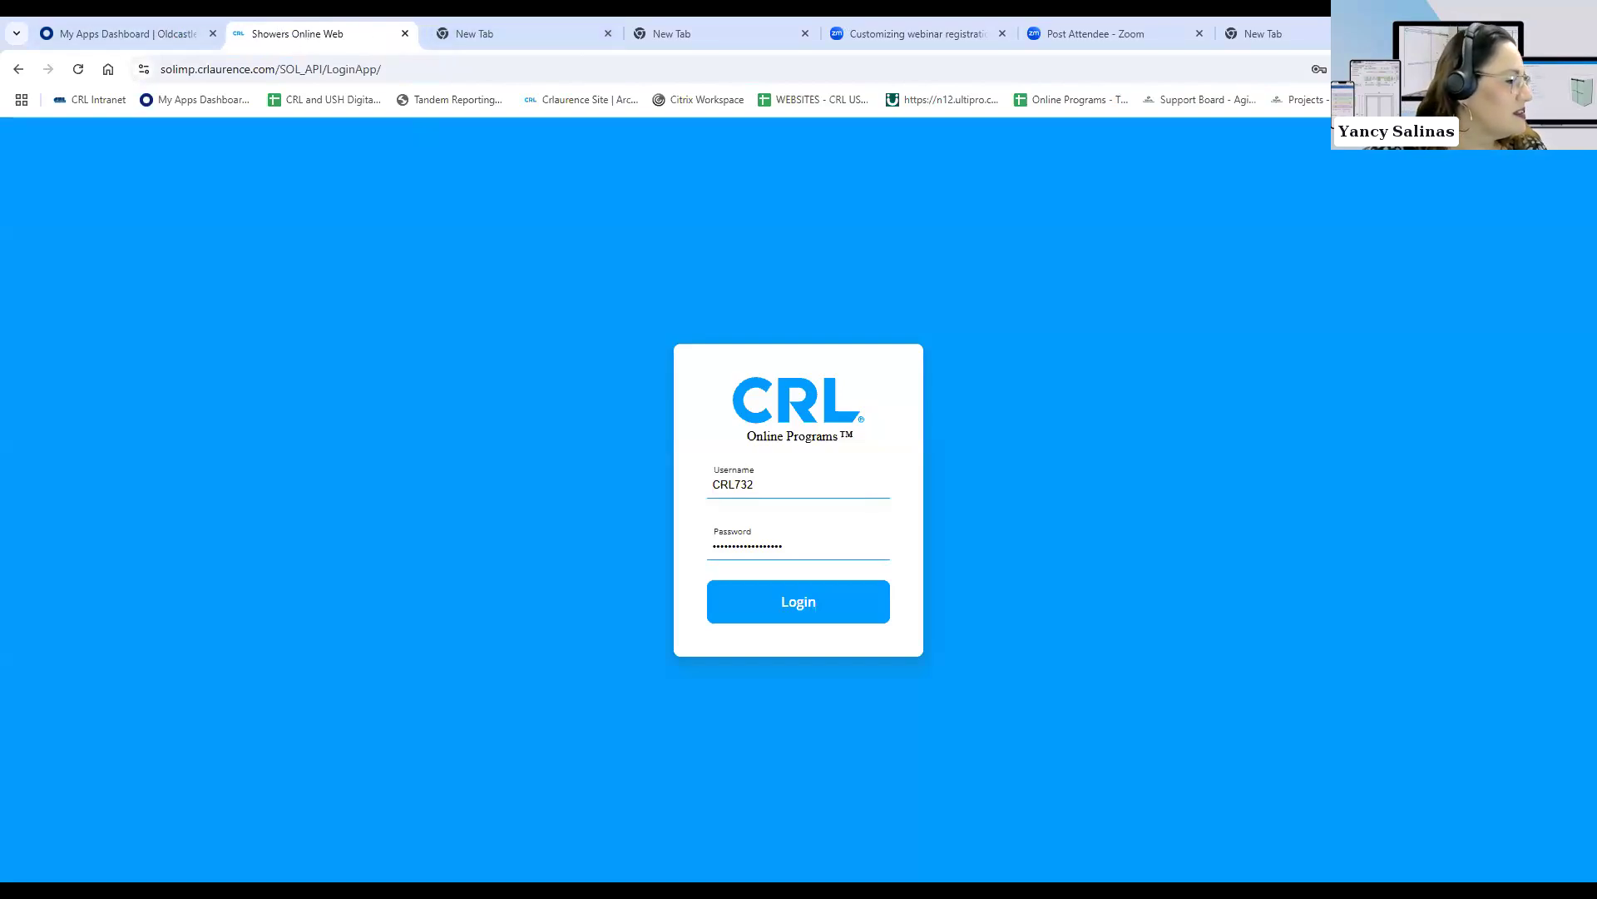
key("ctrl+w")
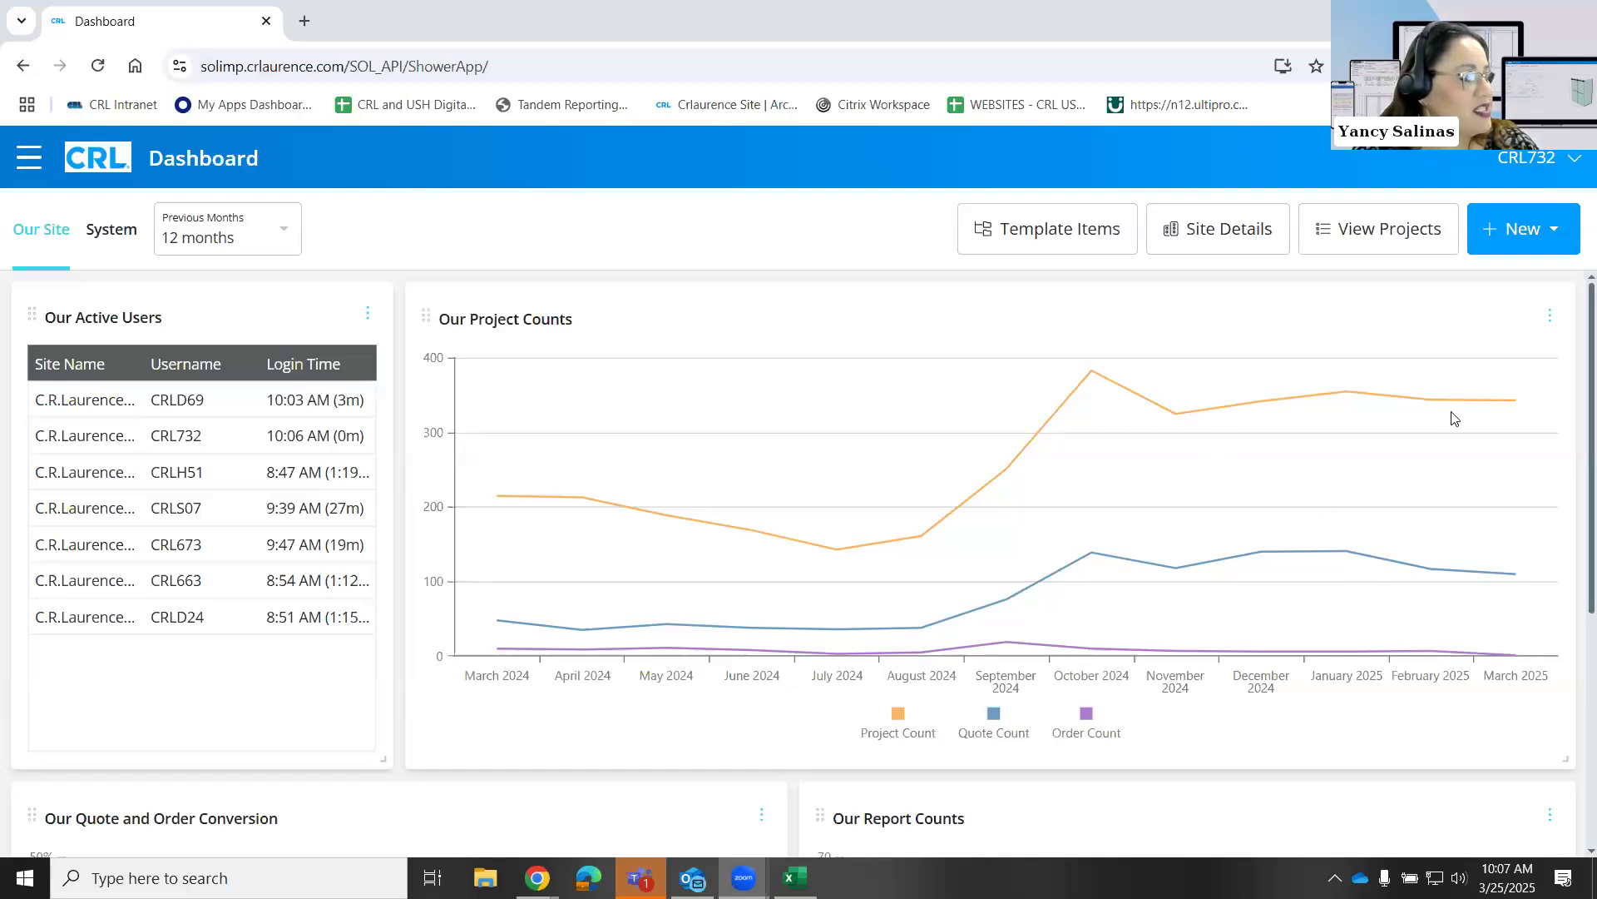
mouse_move(1451, 417)
mouse_move(1461, 639)
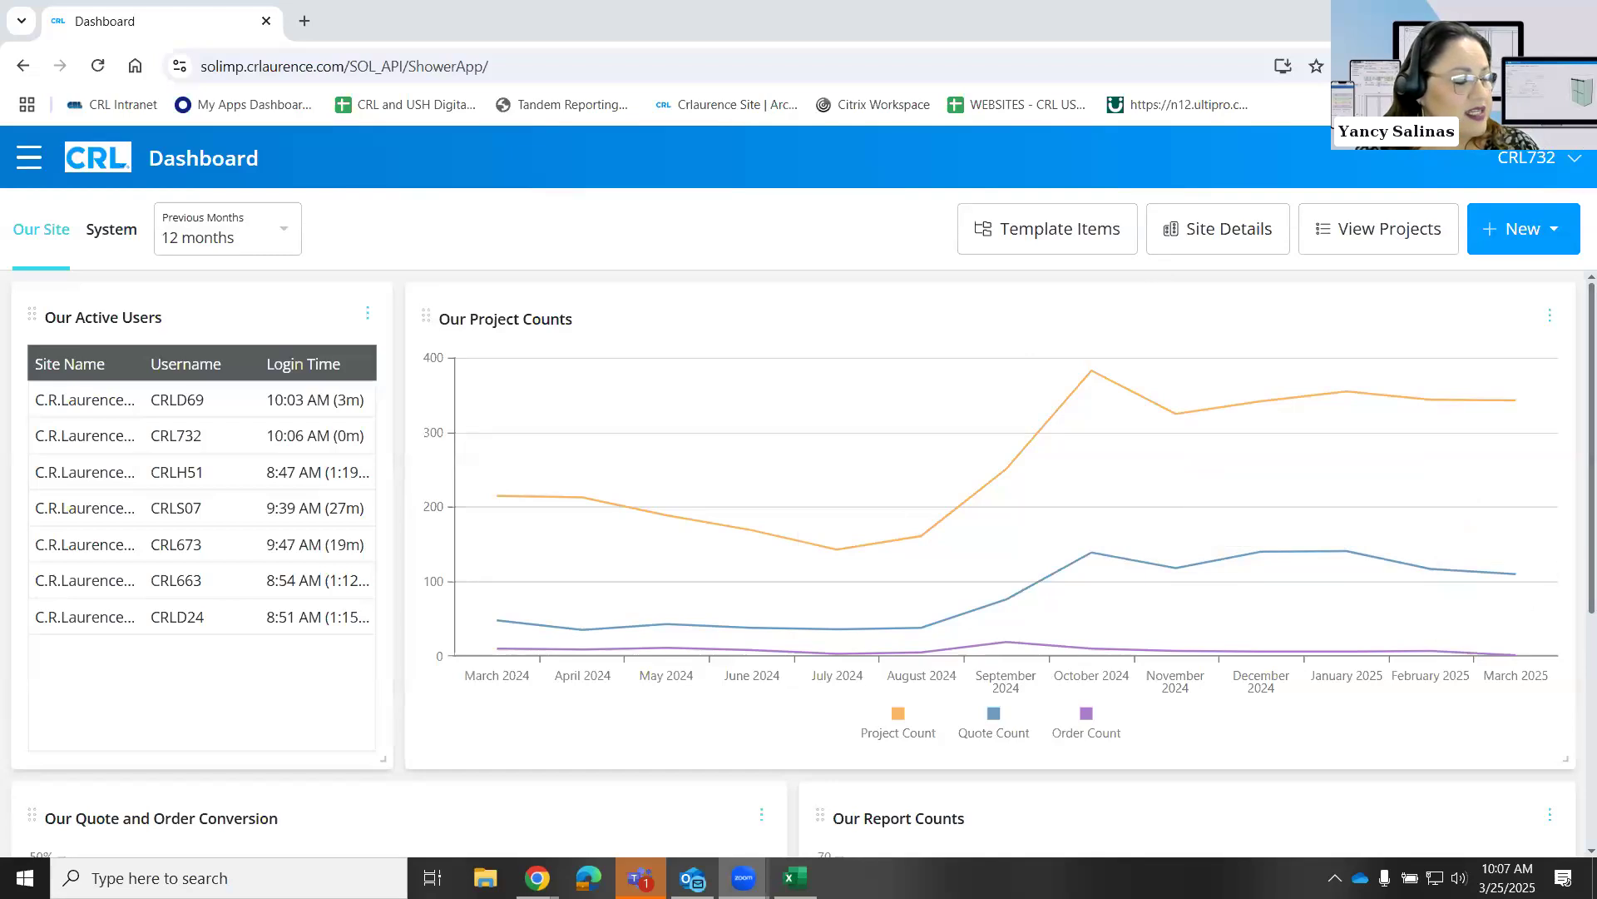
scroll(1378, 596, "down", 5)
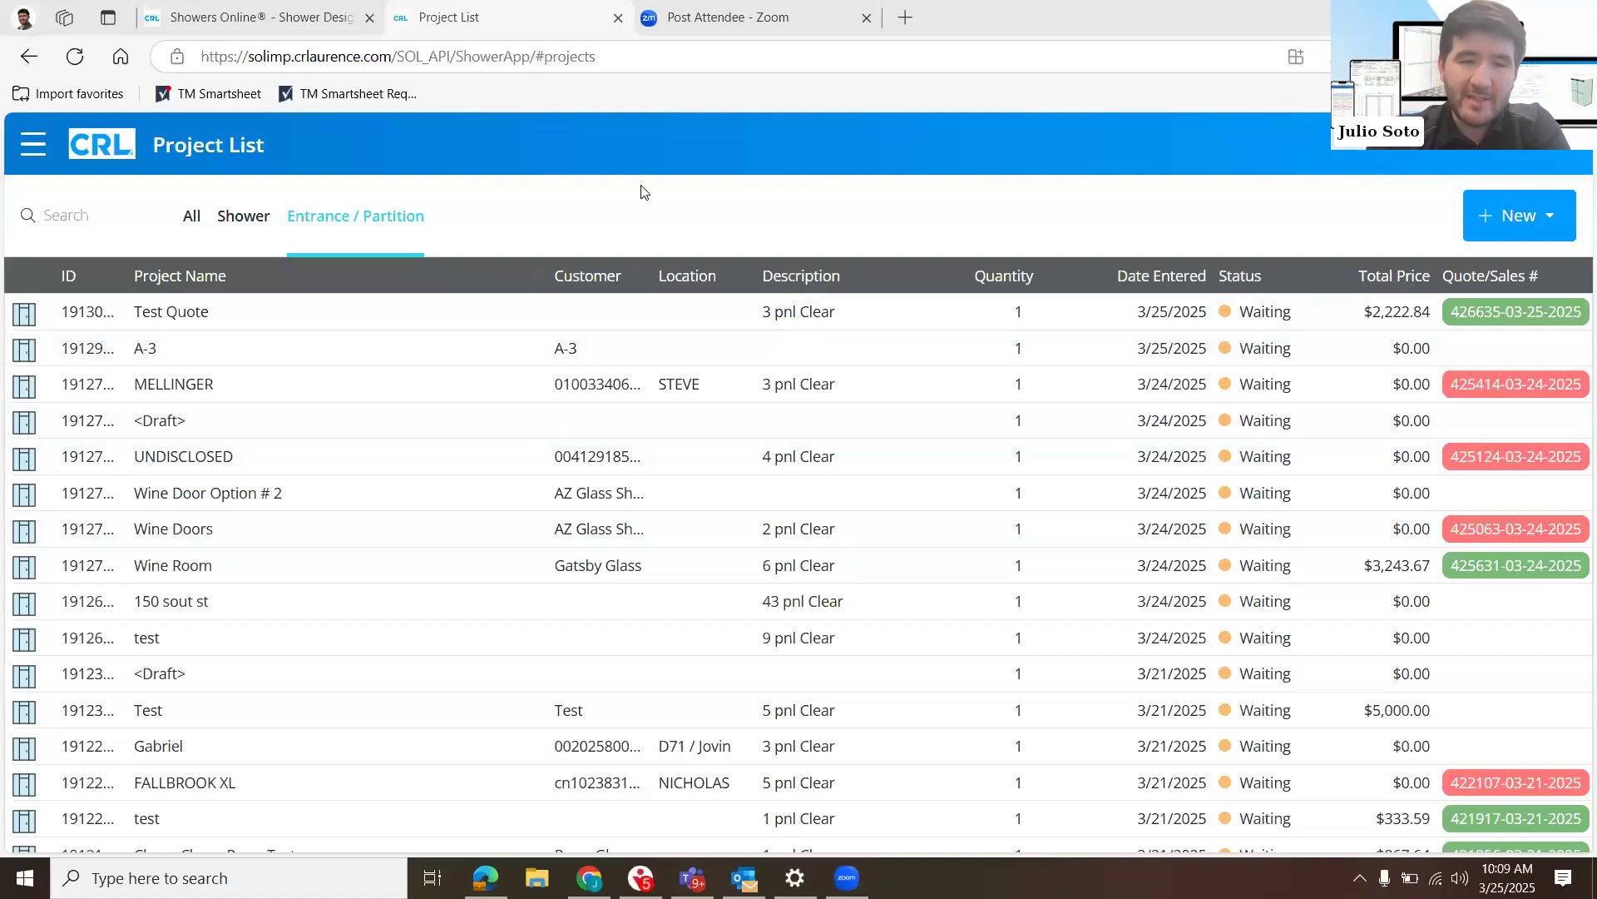
- Create a new entrance/partition project named "Test Webinar 032525"
left_click(1512, 238)
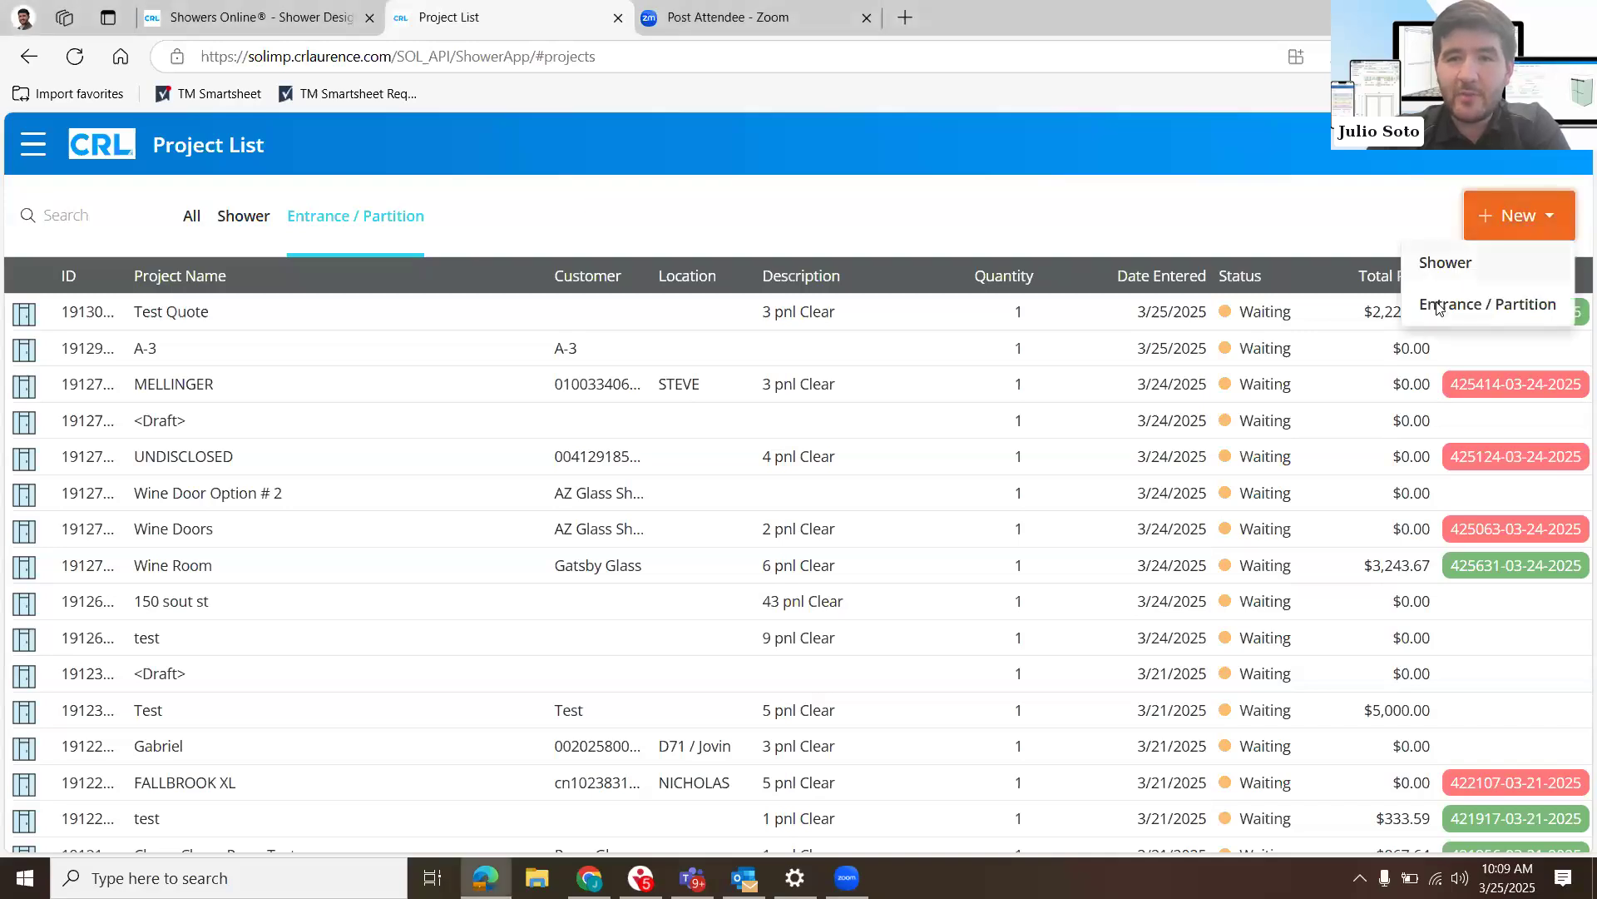
left_click(1437, 306)
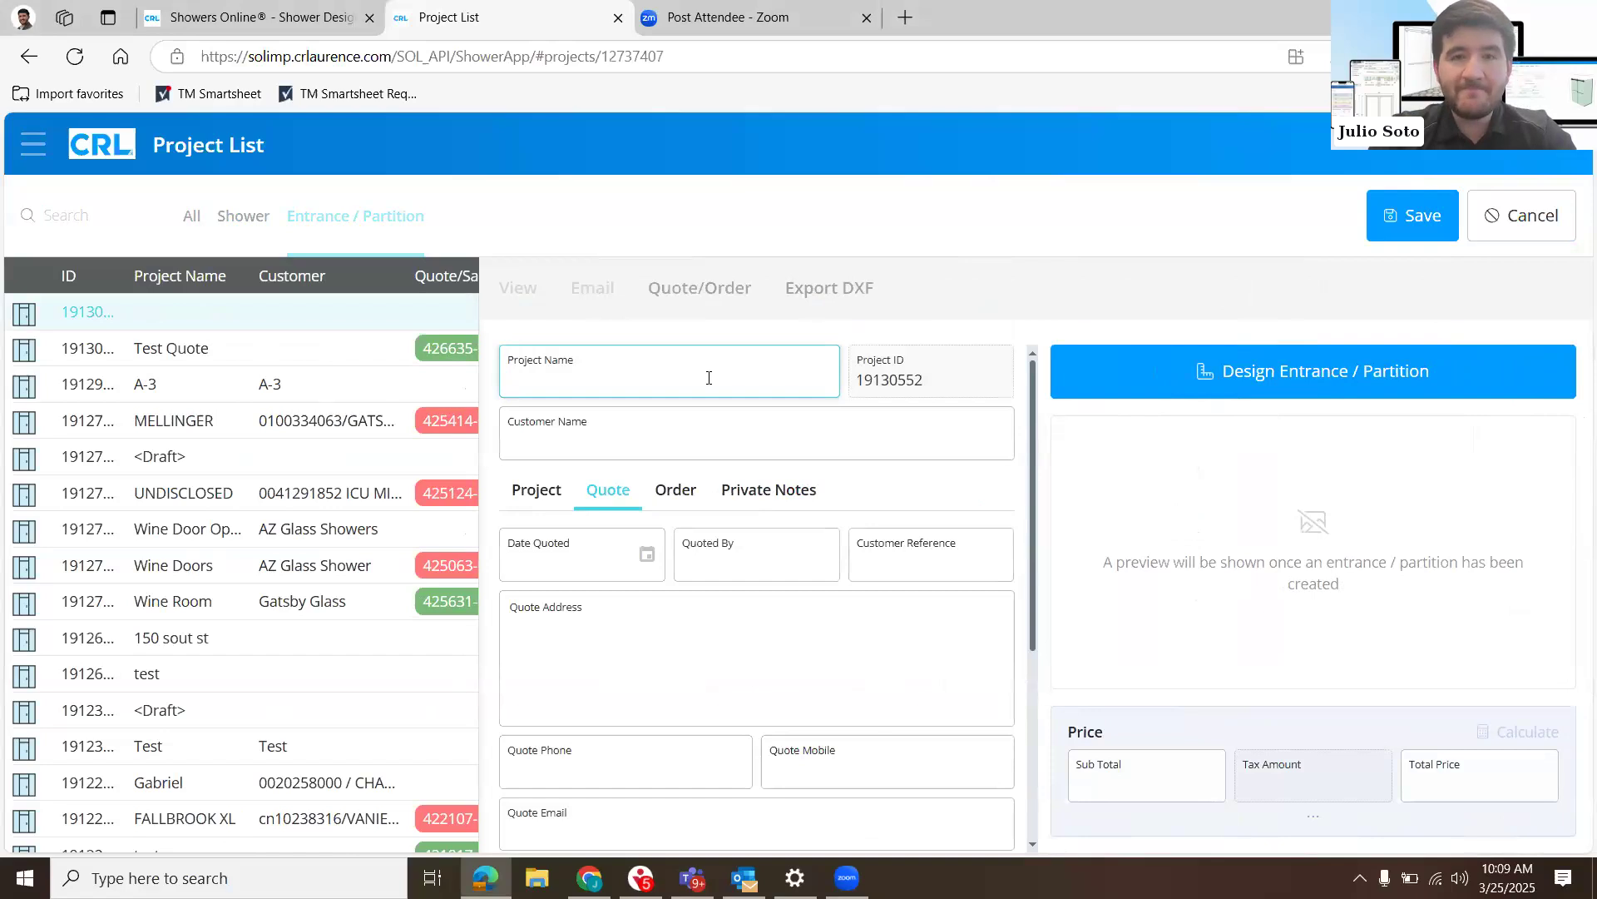
type("Test Webinar")
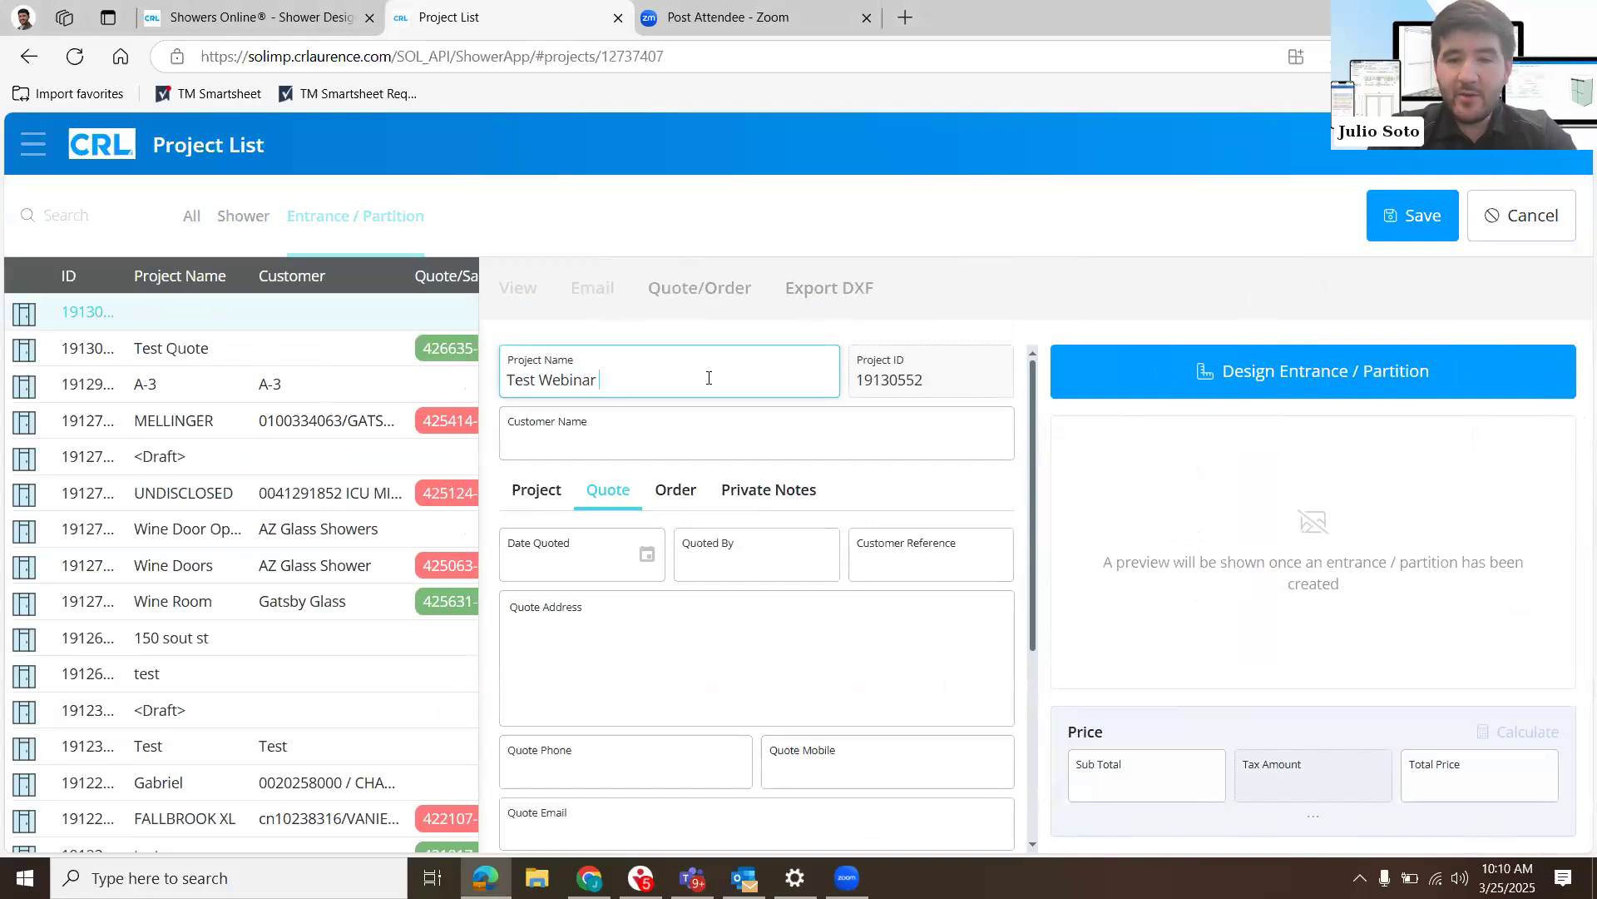
type("03")
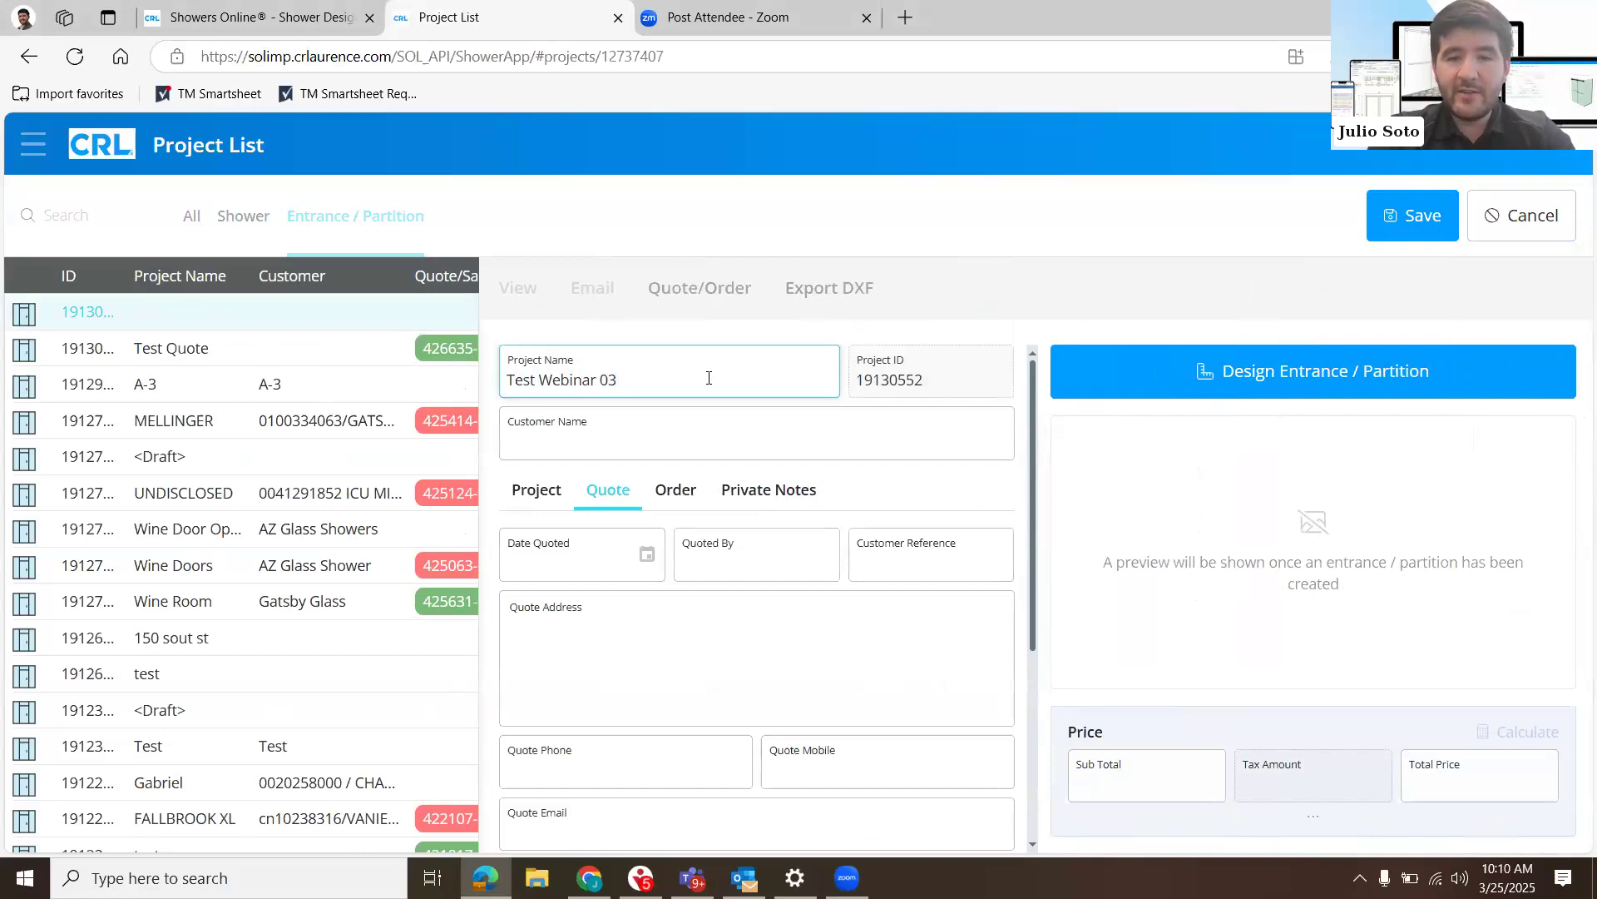
type("2525")
- Enter "Joe's Construction" as the project's customer name
left_click(674, 438)
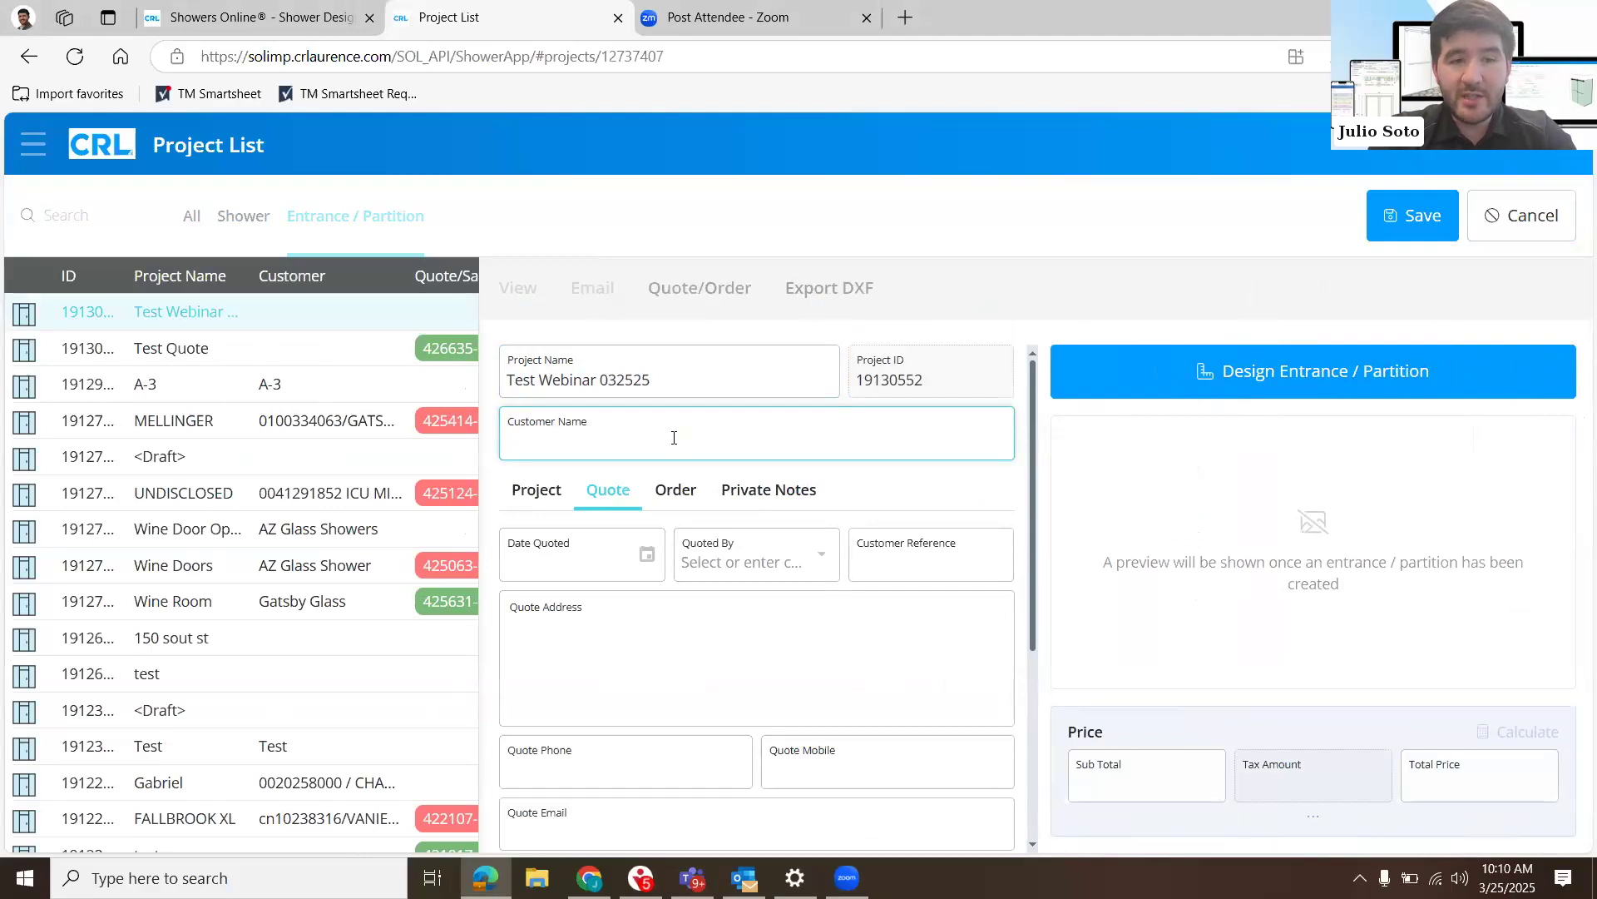
type("J")
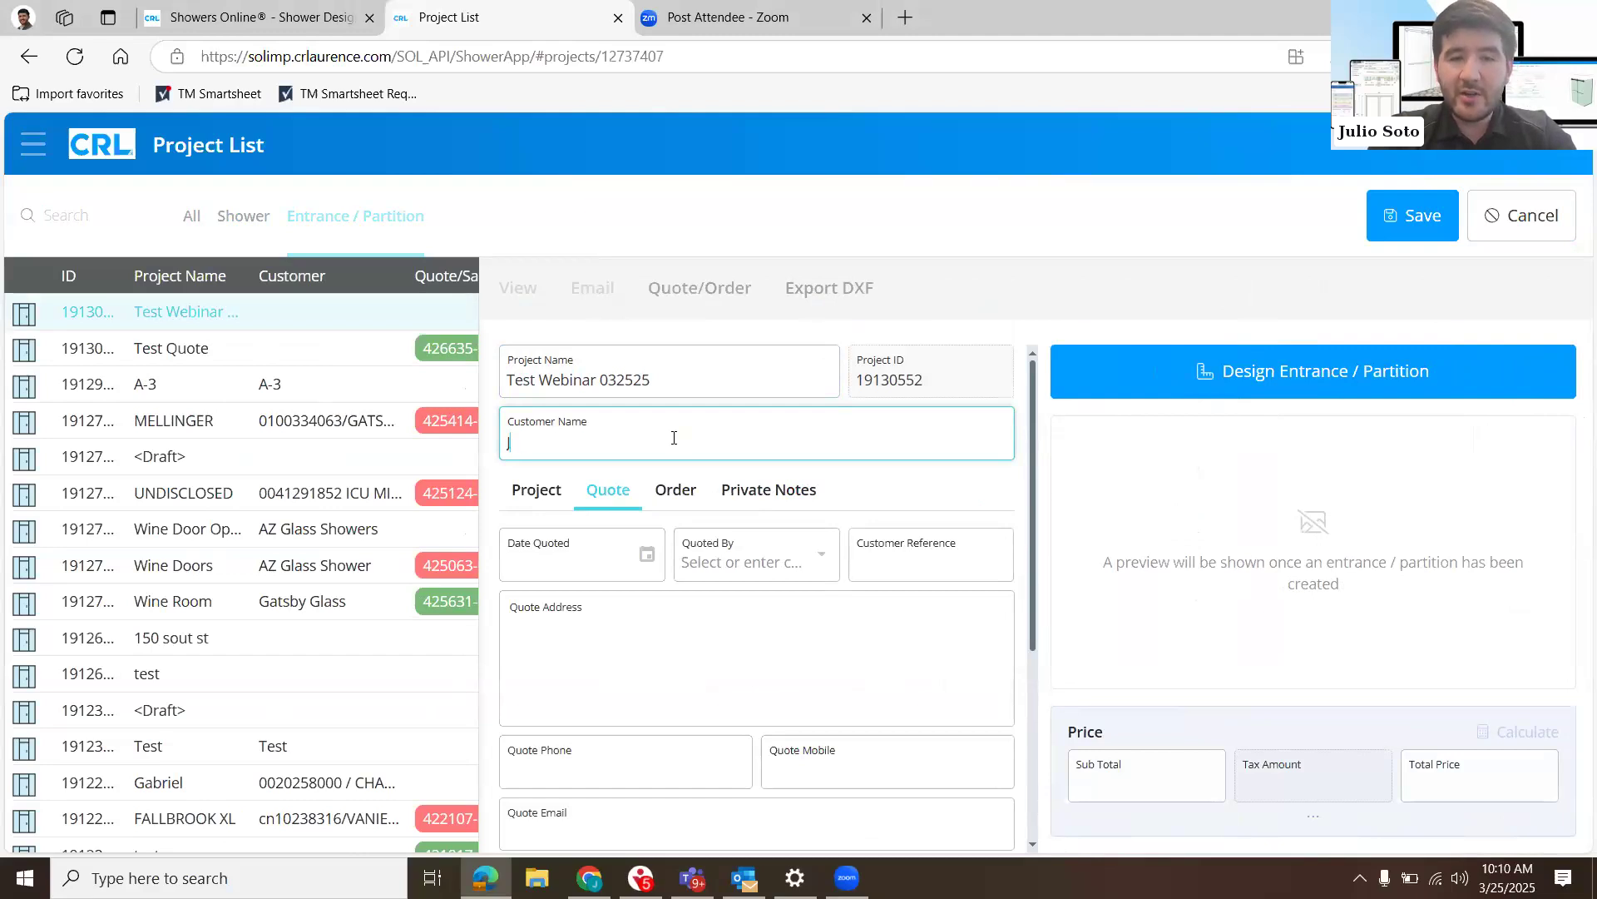
type("oe's C")
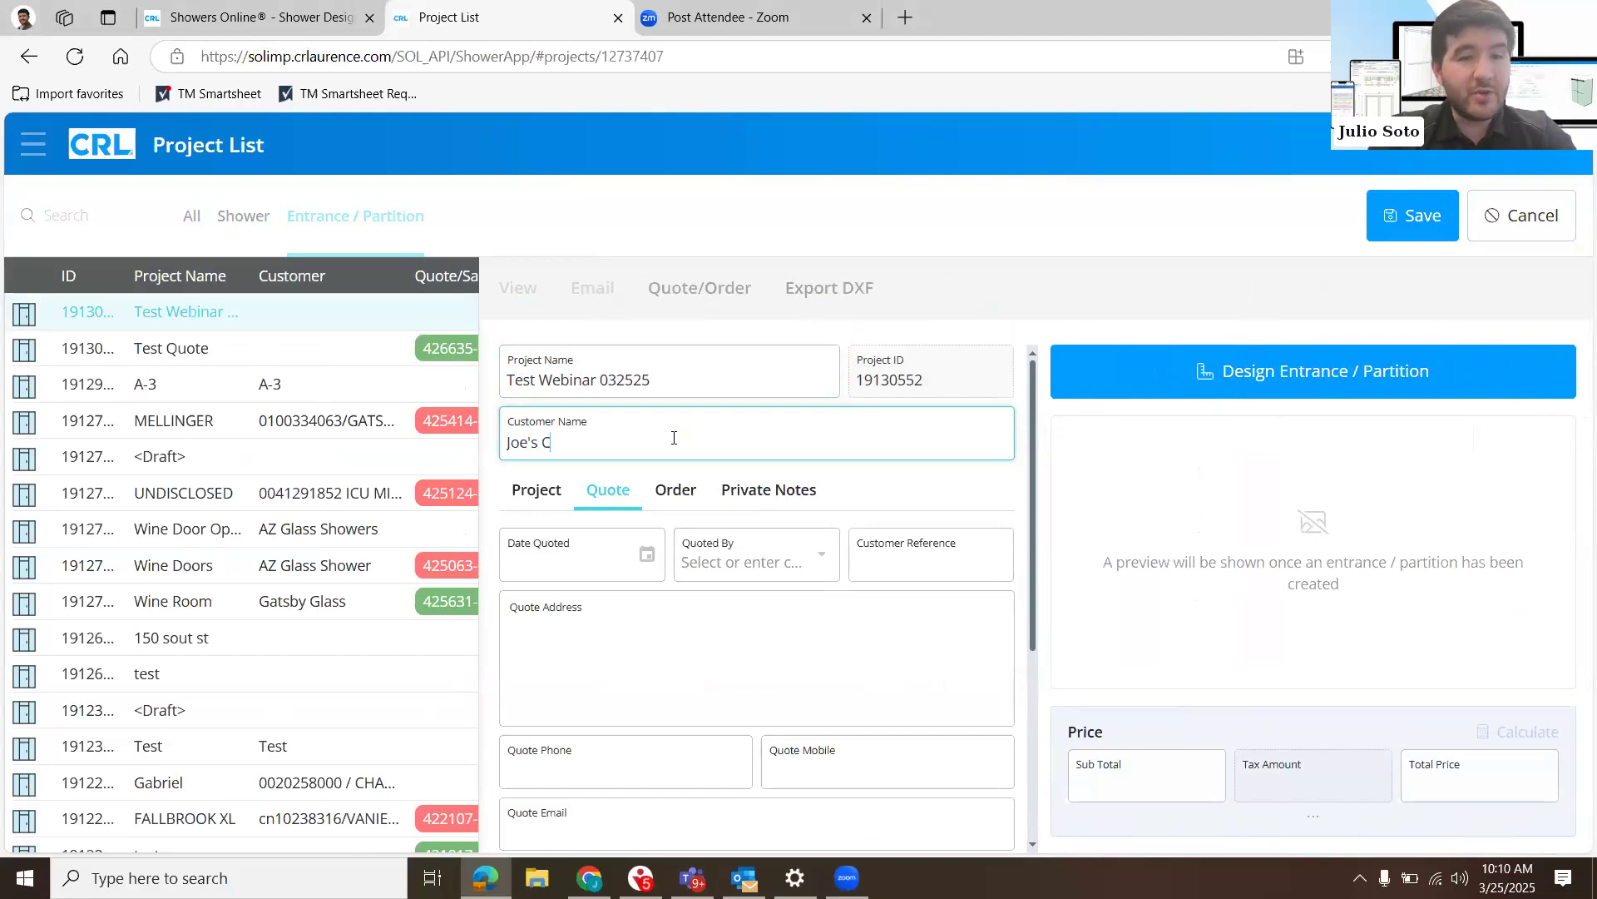
type("onstruction")
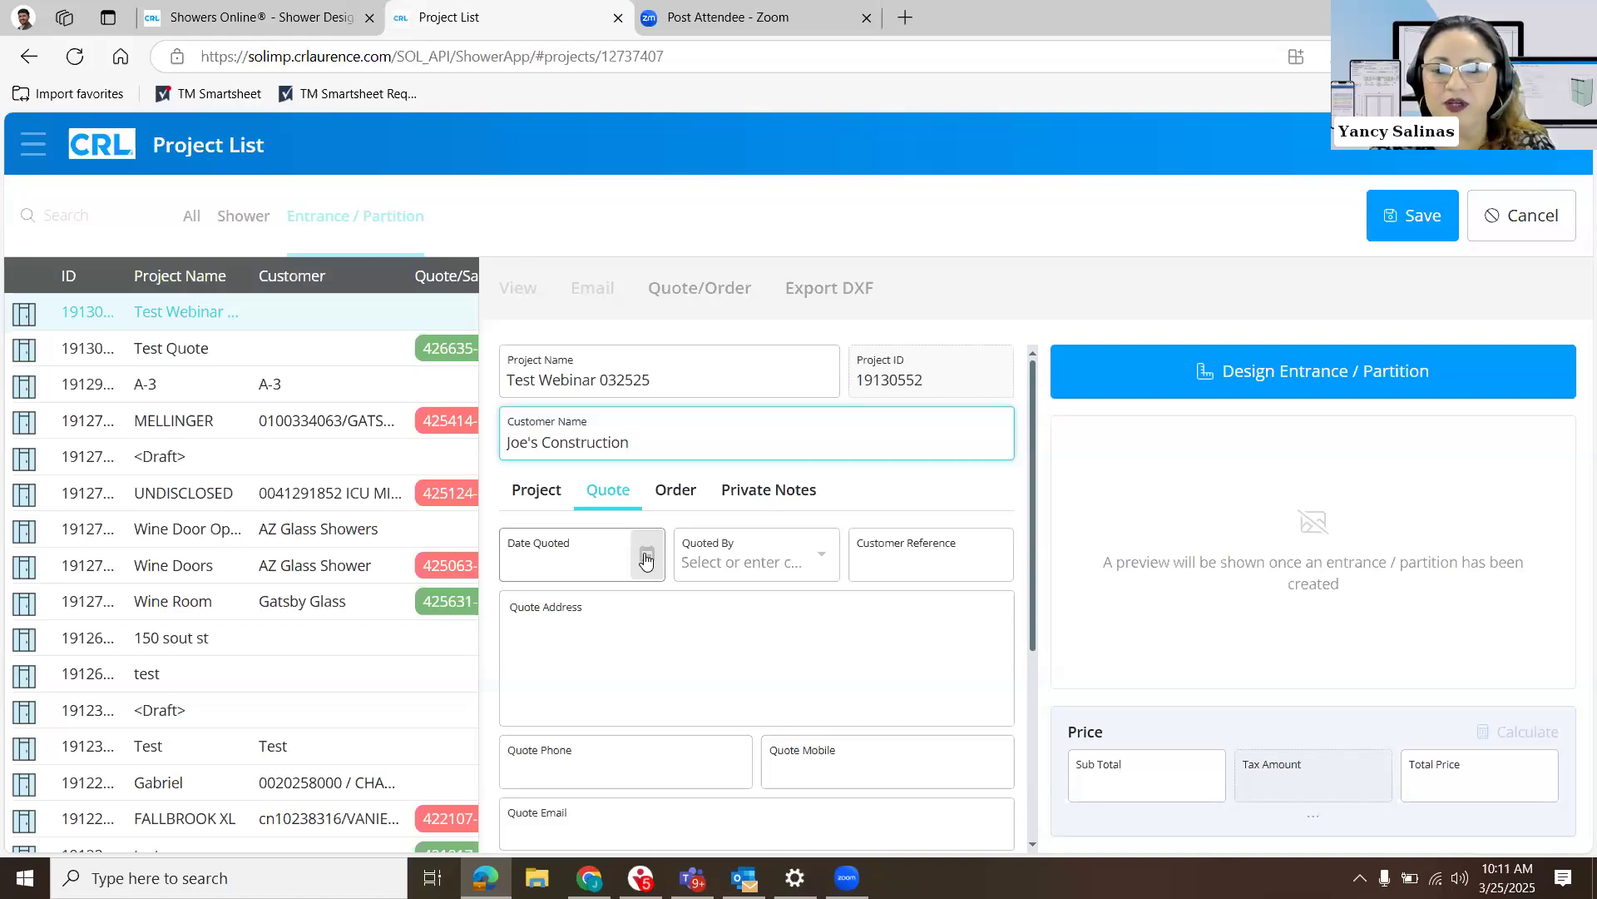
- Open the general project details and check which status options are available for the project
left_click(522, 490)
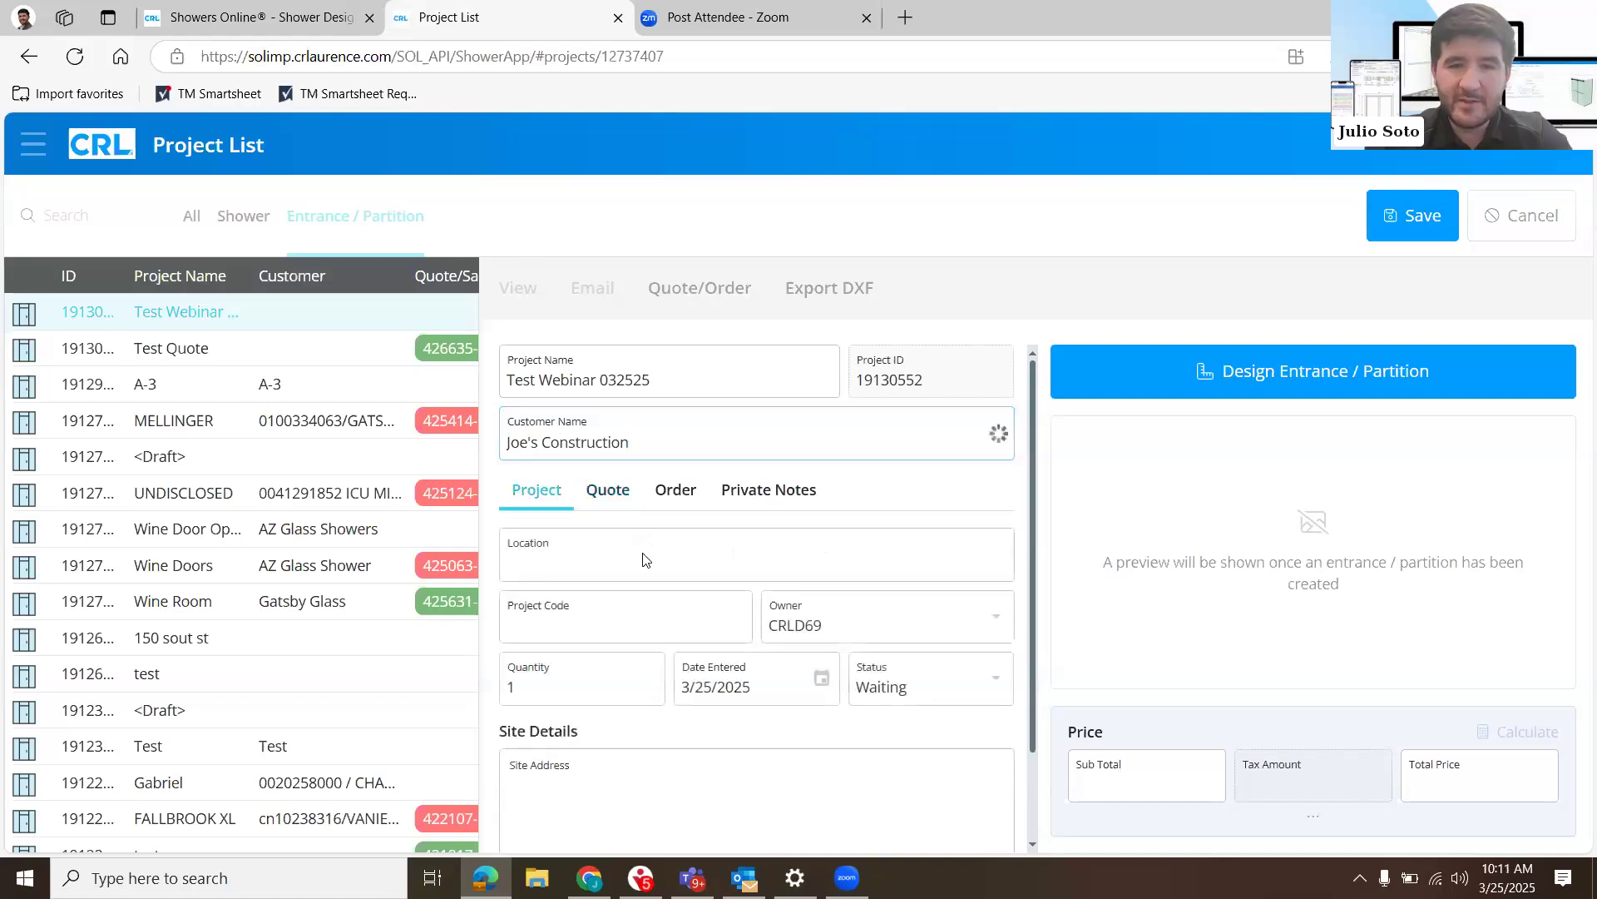
scroll(663, 453, "down", 1)
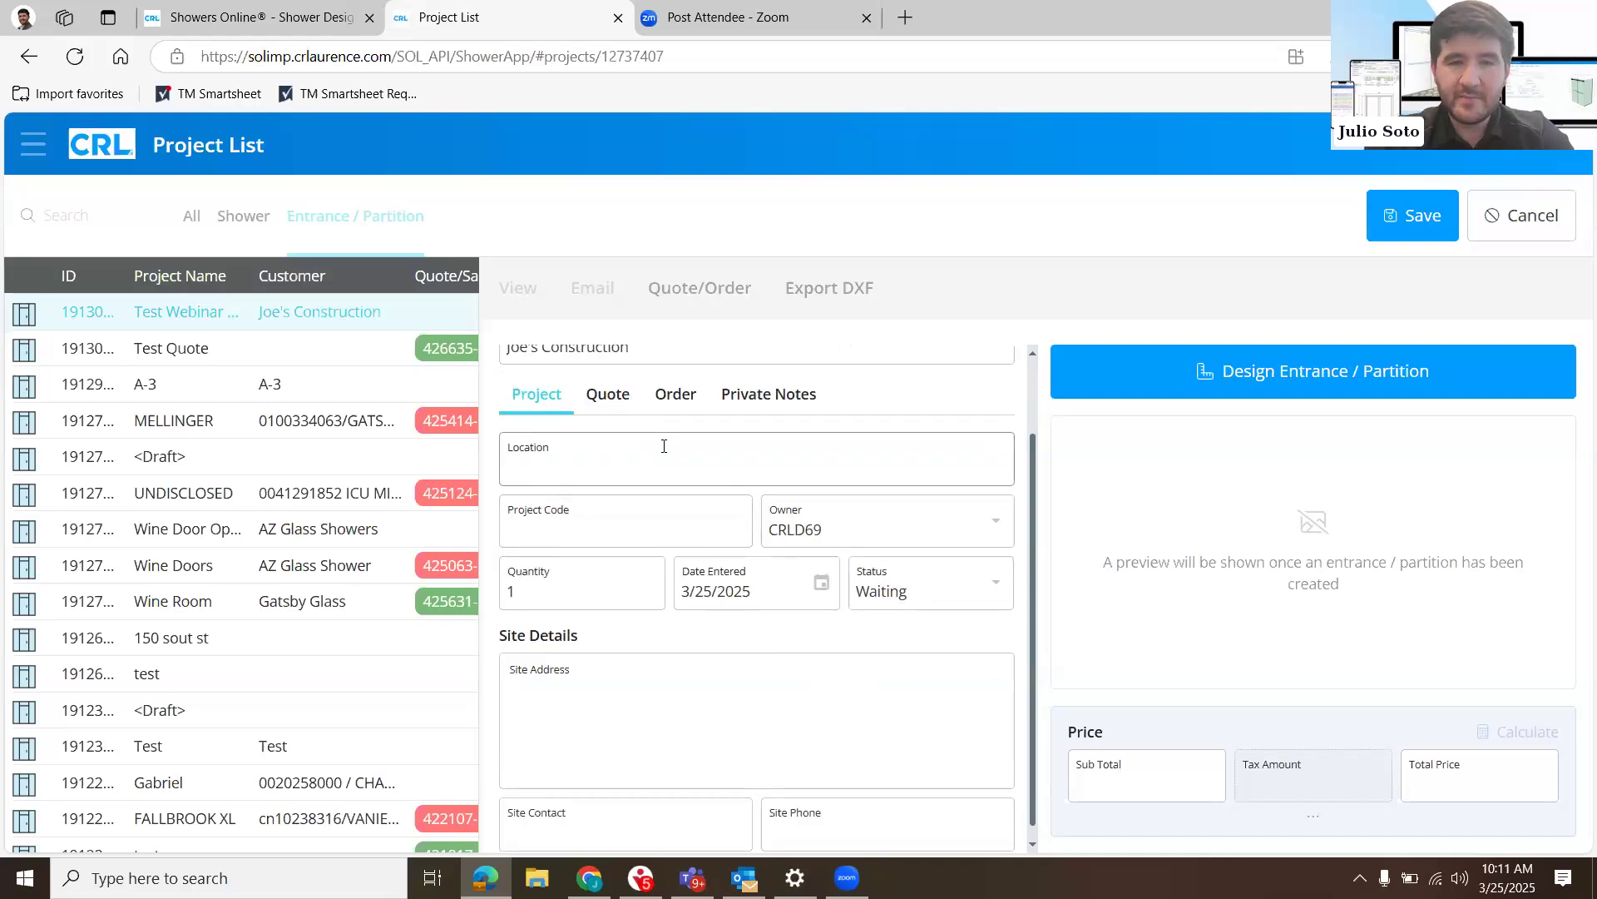
scroll(659, 532, "up", 1)
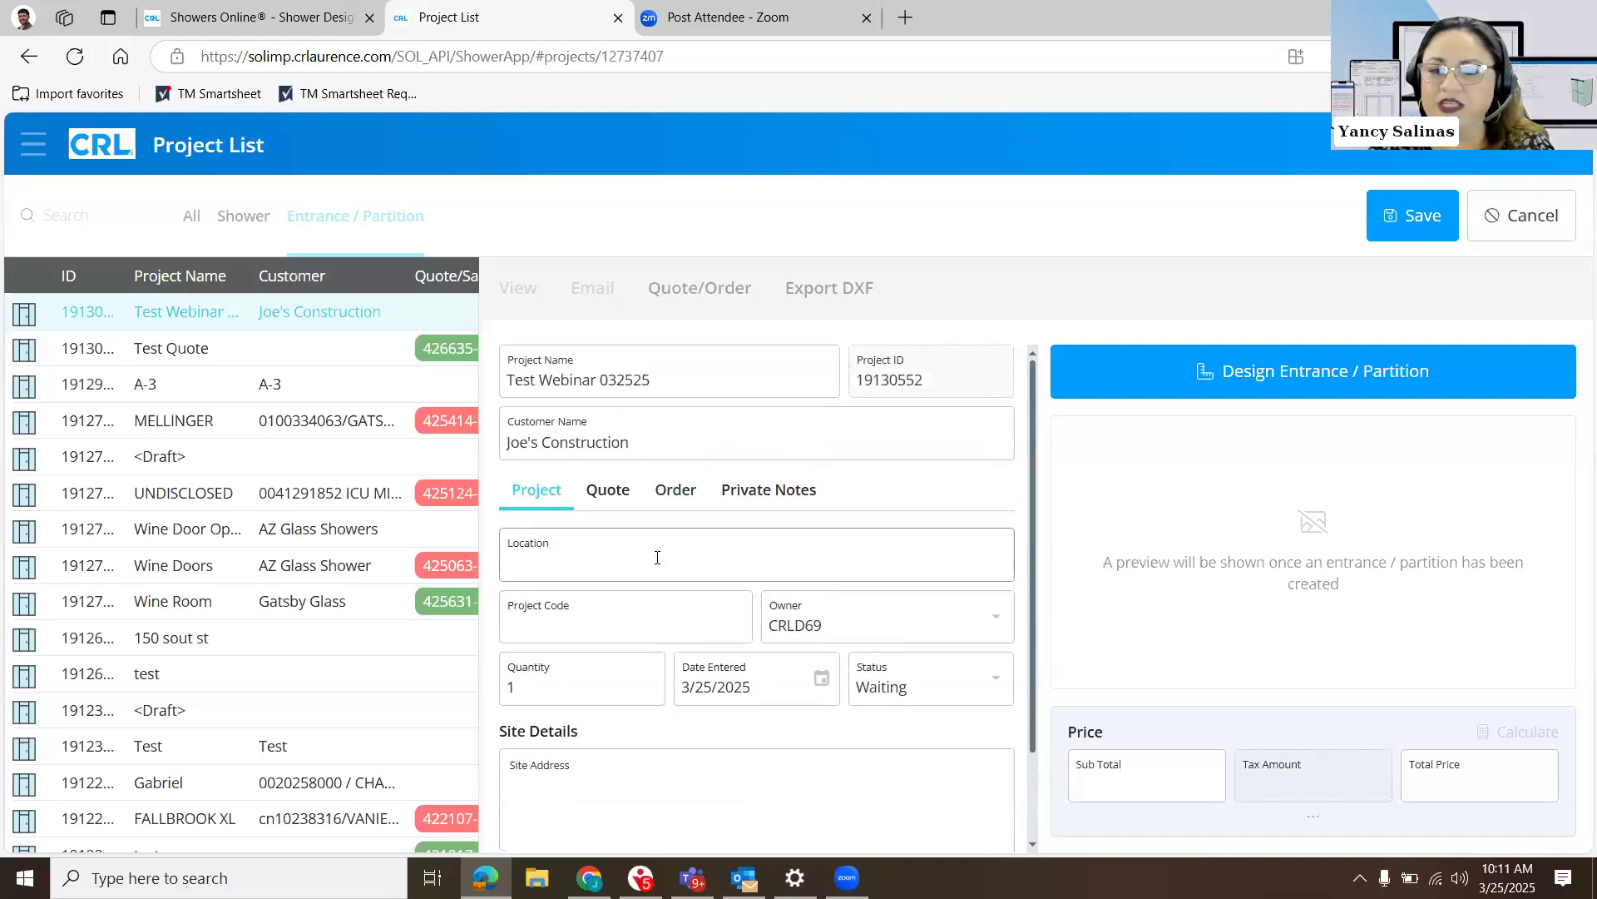
left_click(657, 559)
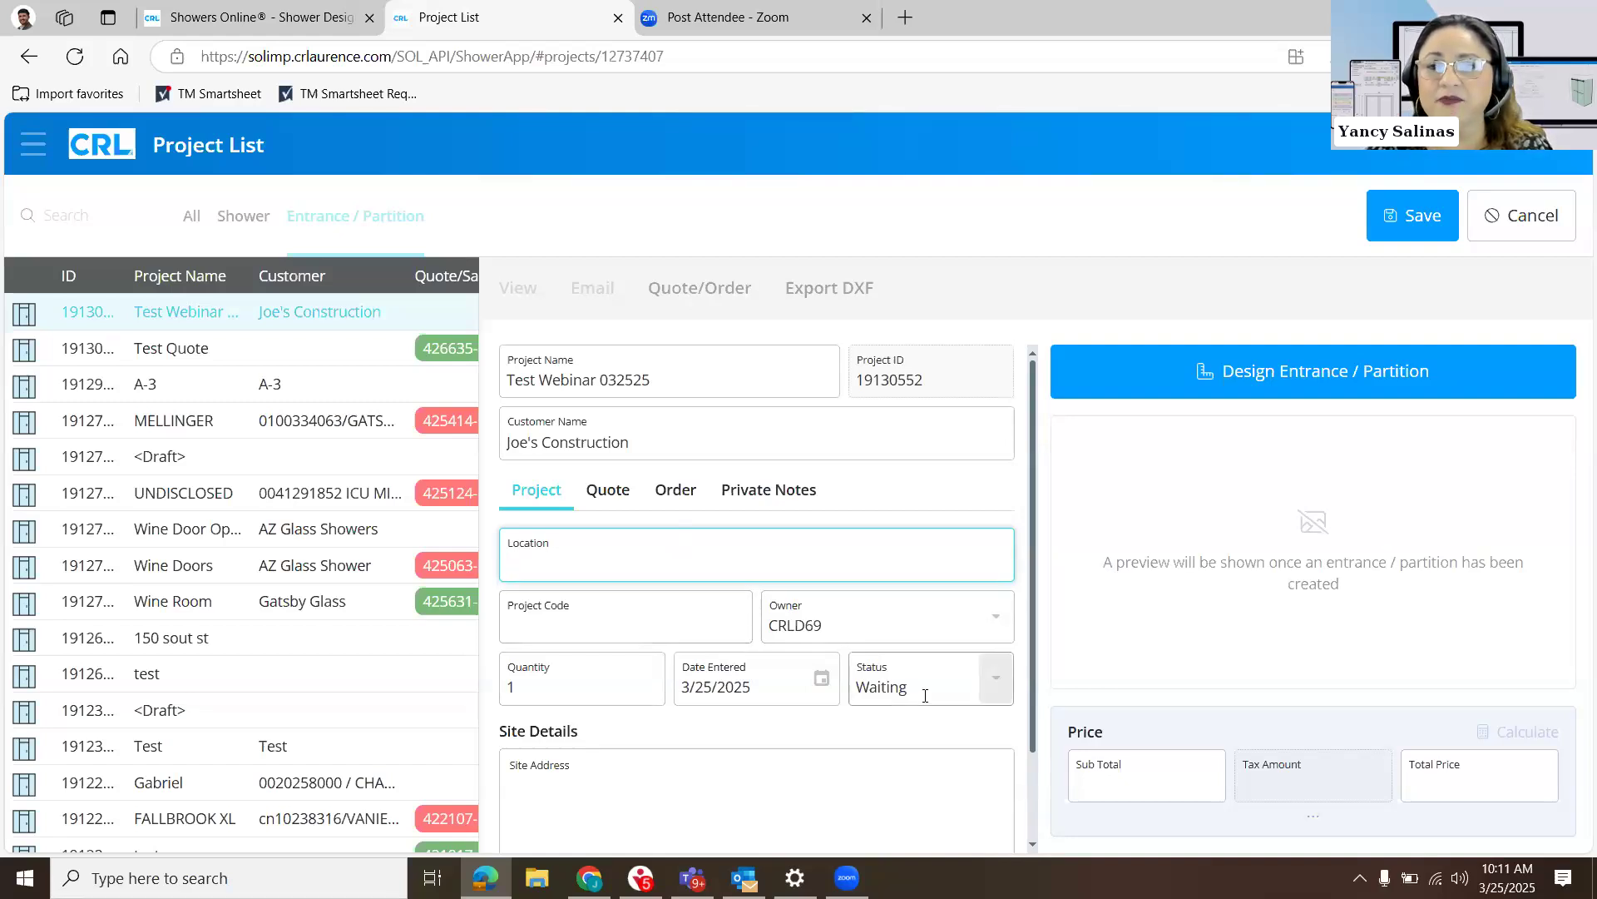
left_click(991, 678)
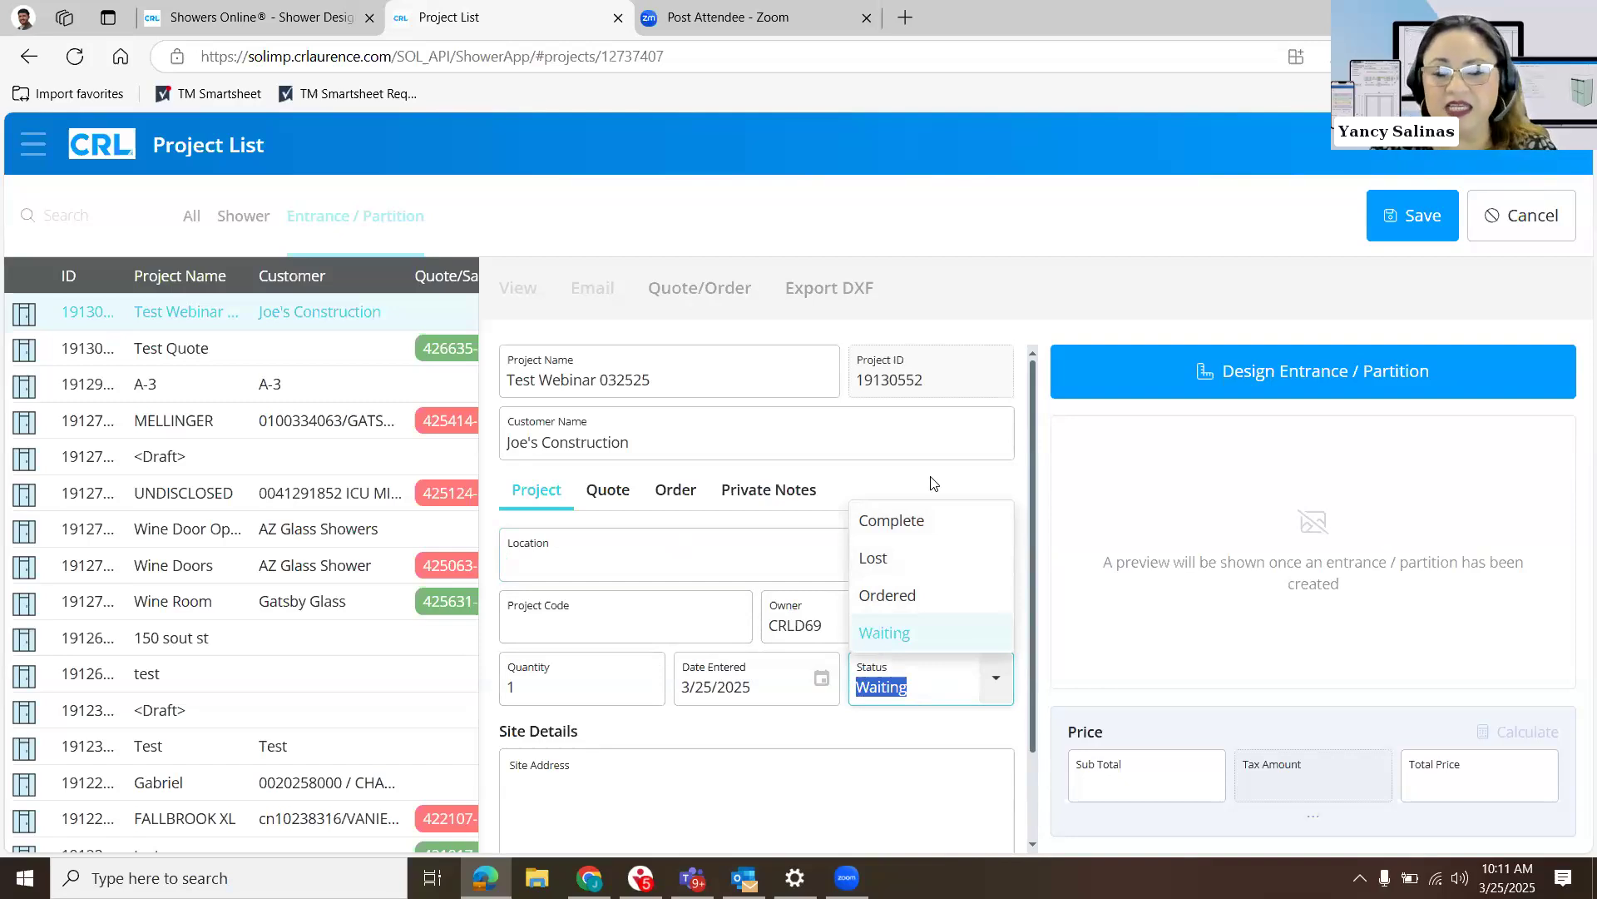
left_click(811, 708)
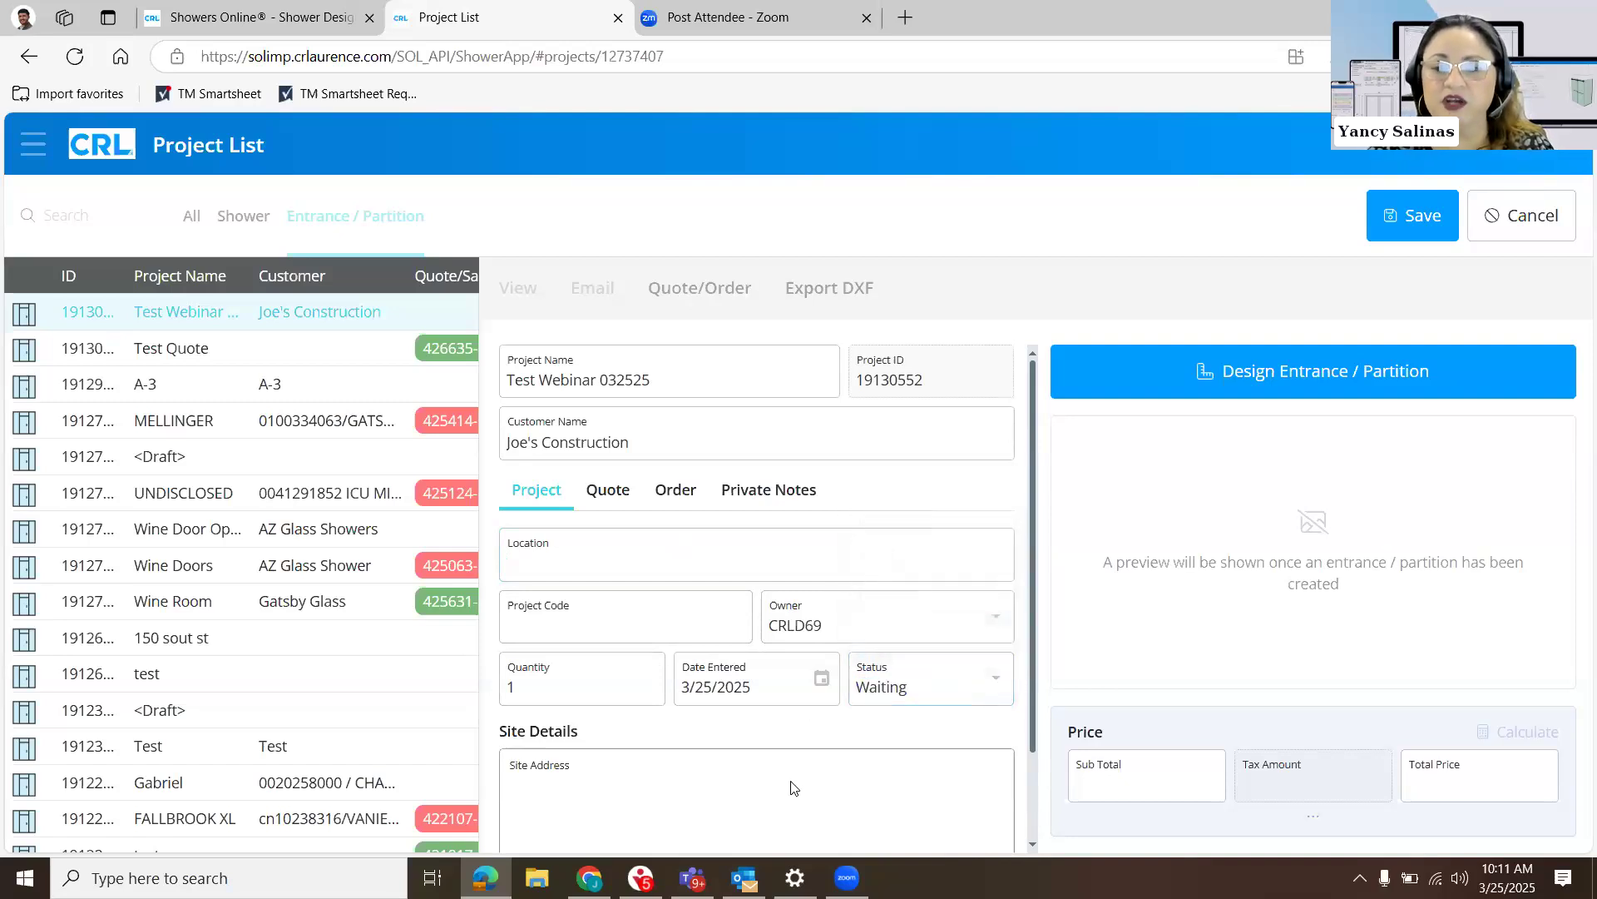
- Fill in the site address and the site contact's name in the project's site details
scroll(794, 786, "down", 2)
left_click(790, 709)
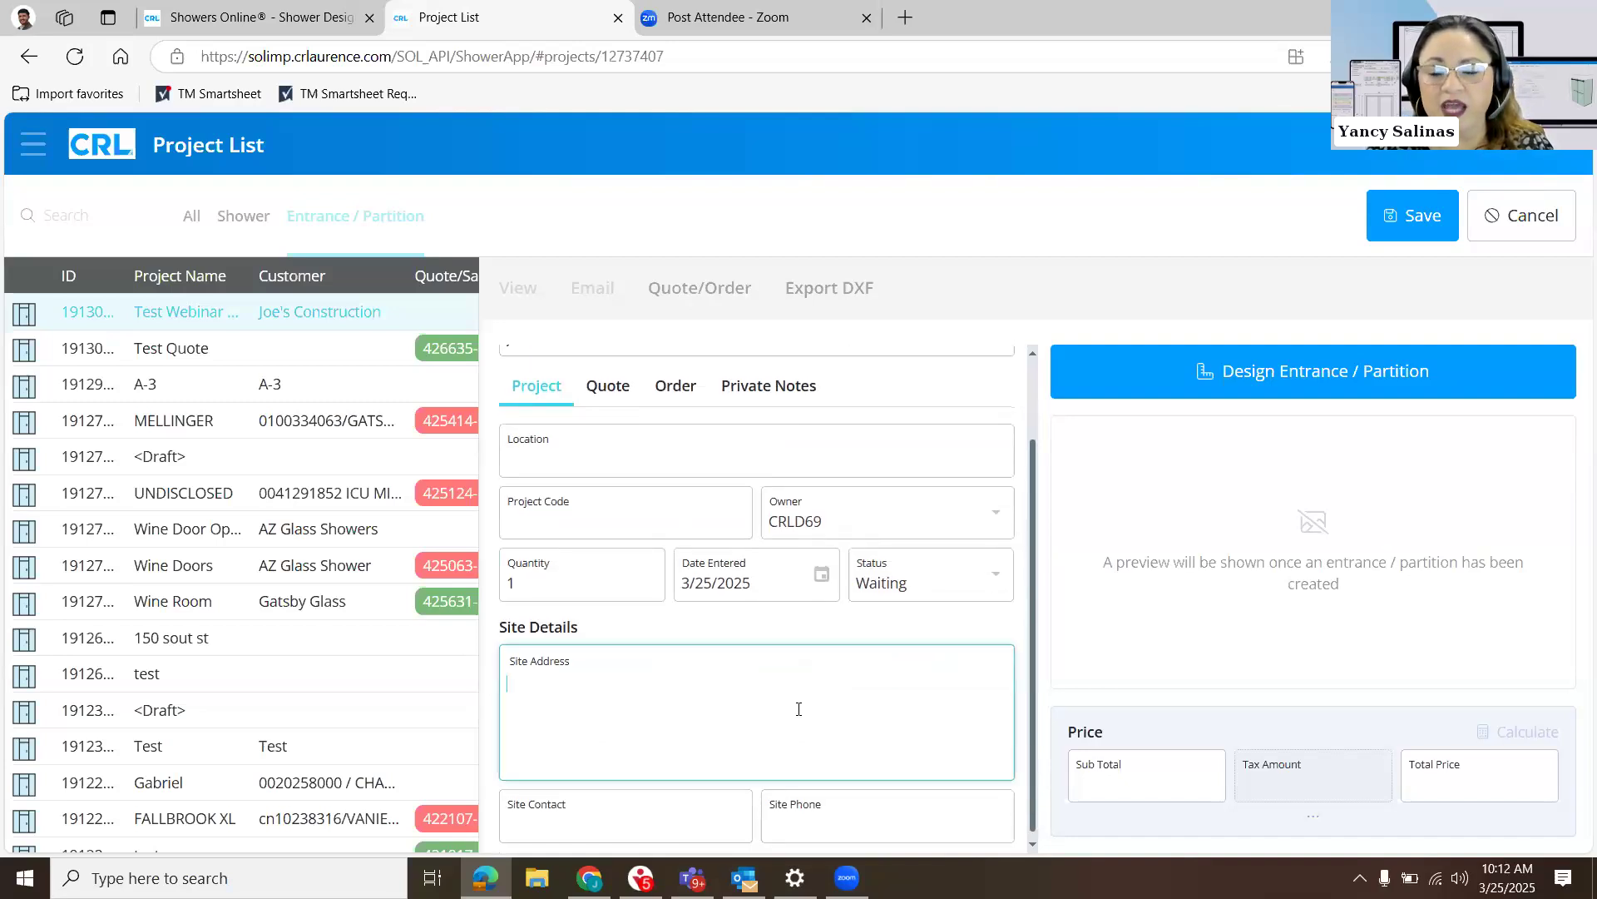
type("1234 ")
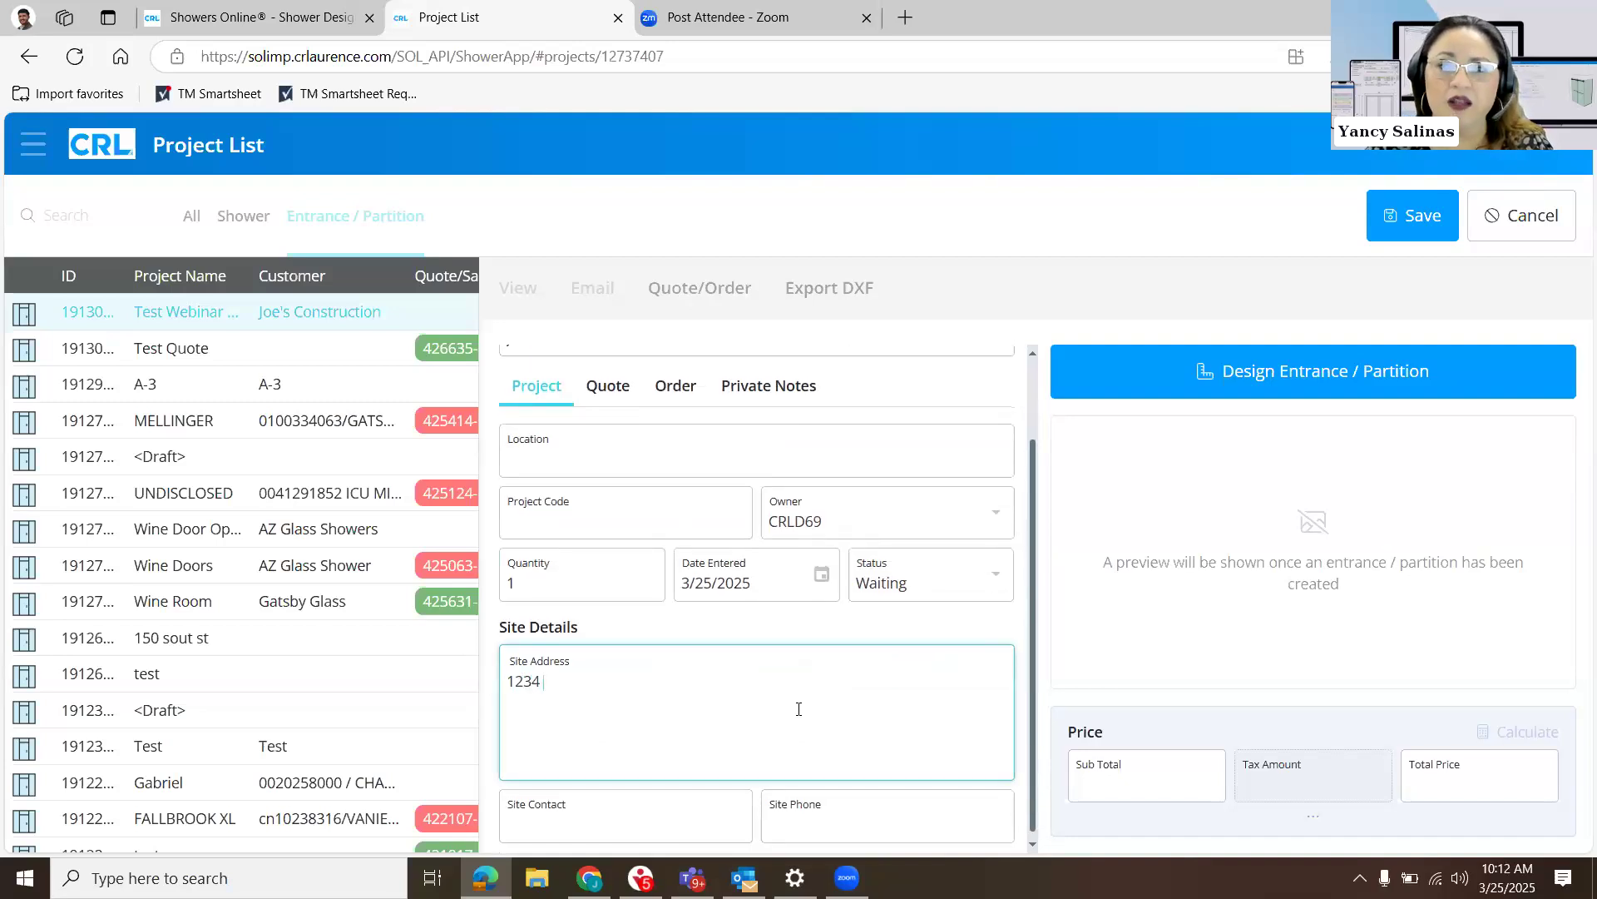
type("Manhat")
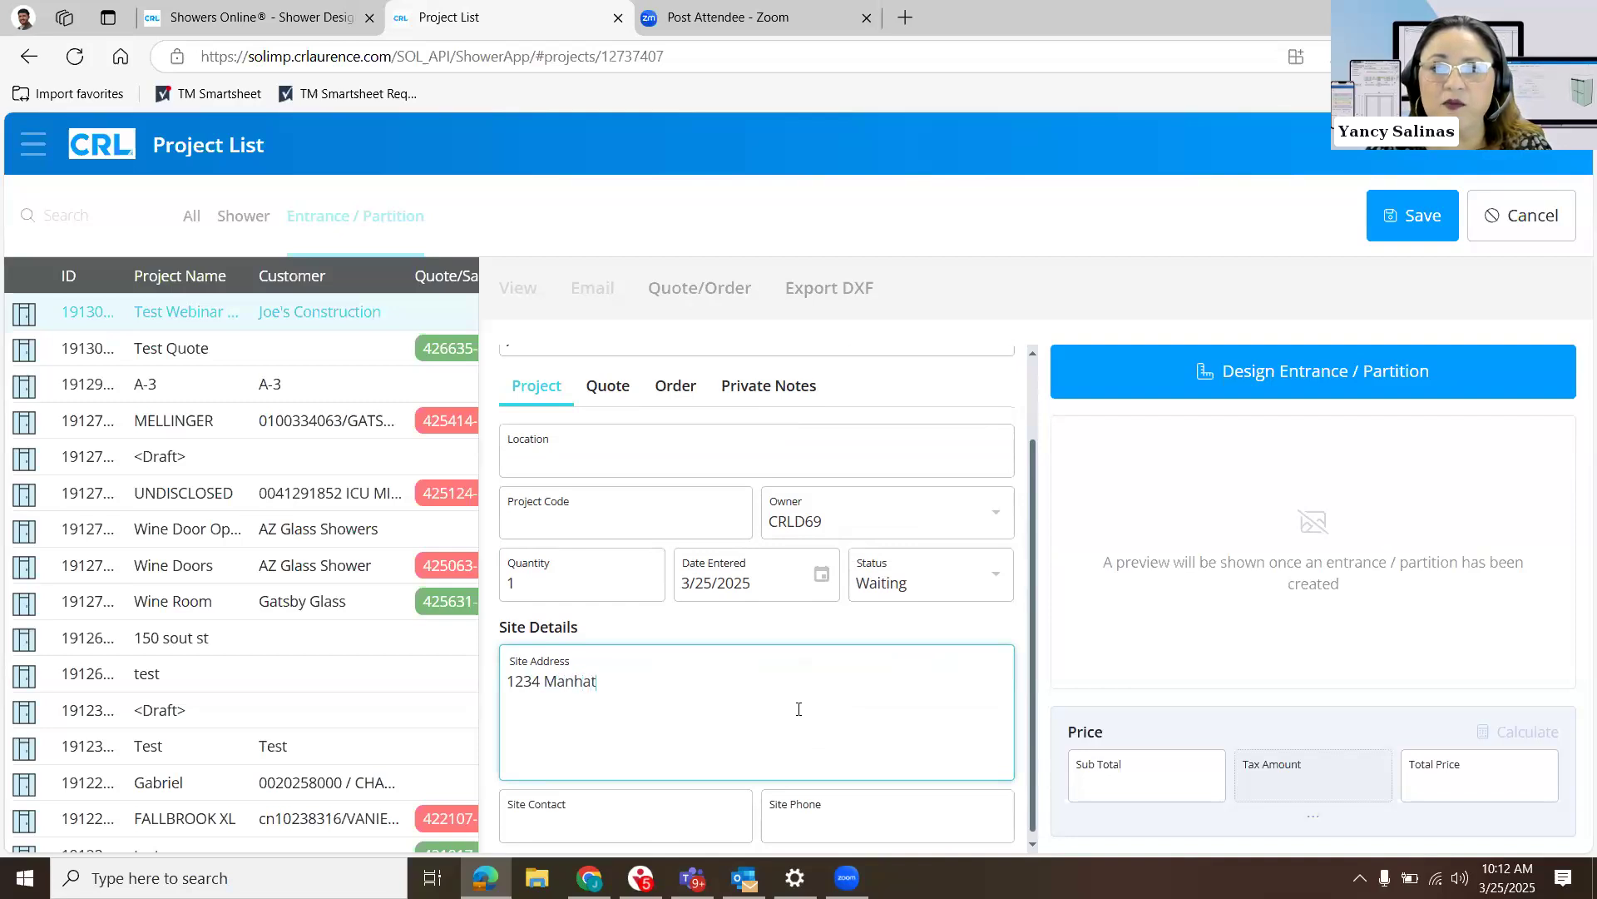
type("tan Ave.")
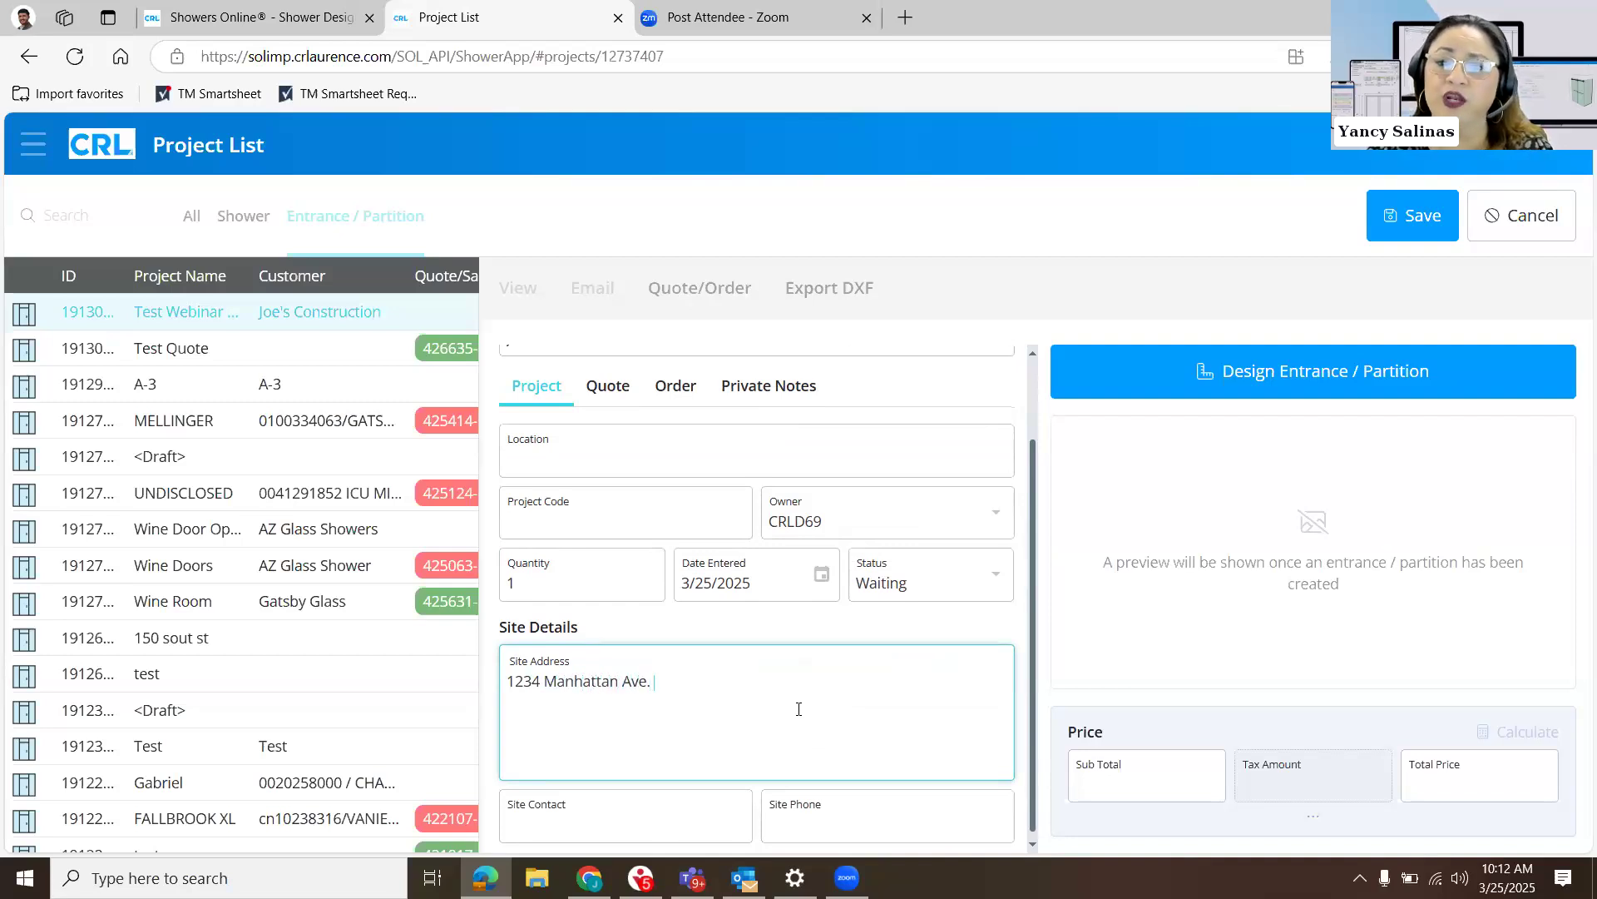
scroll(798, 709, "down", 1)
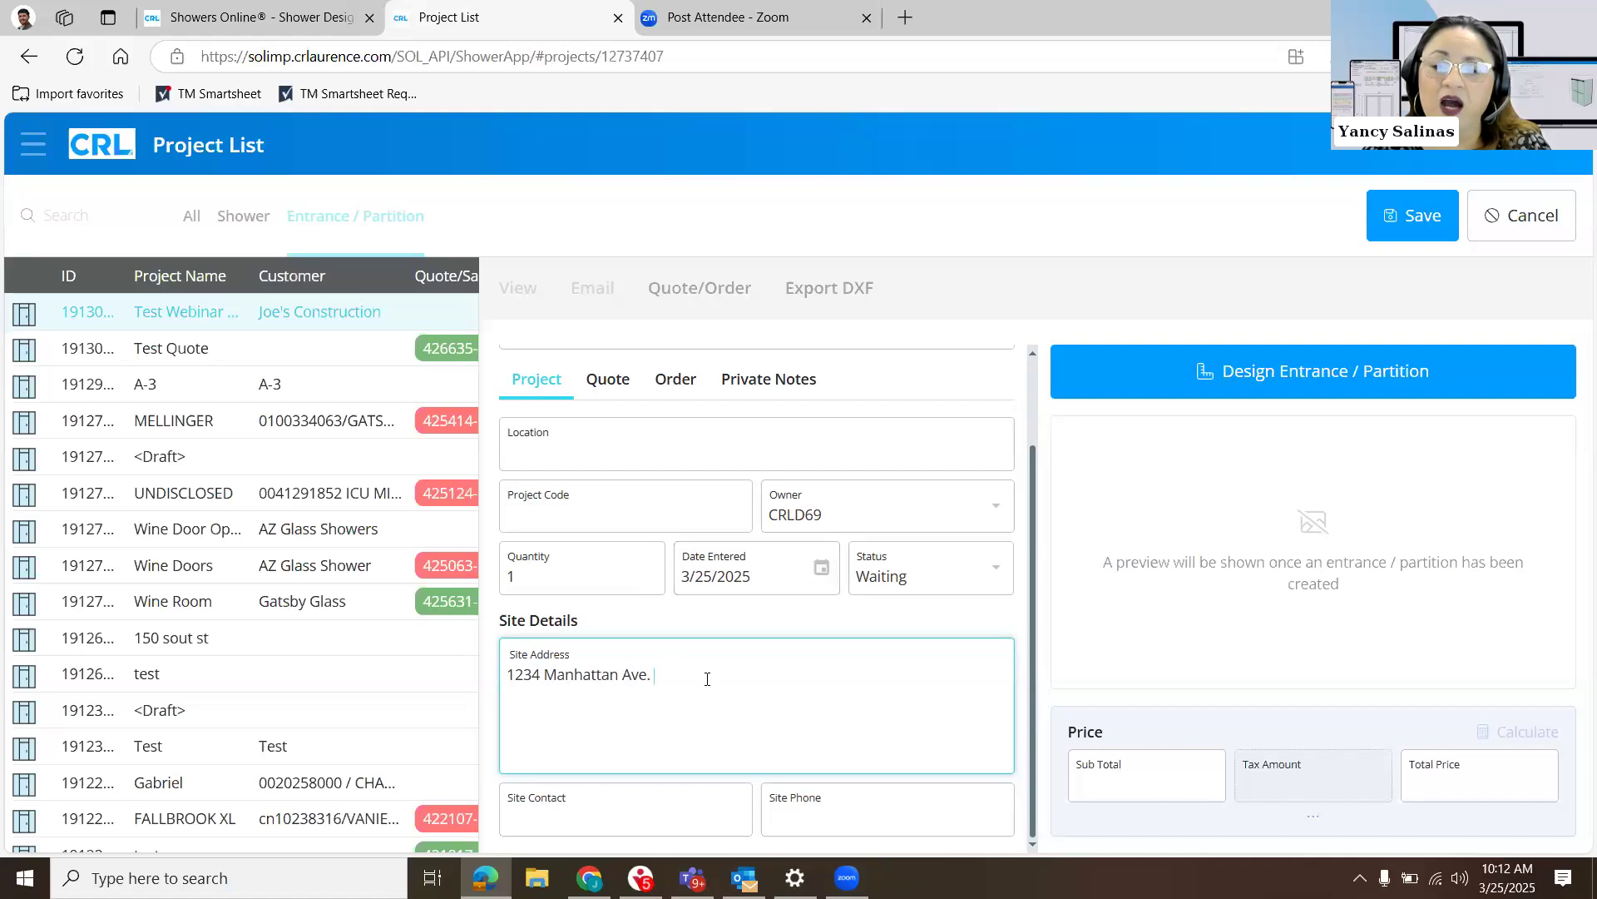
left_click(637, 808)
type("Joe")
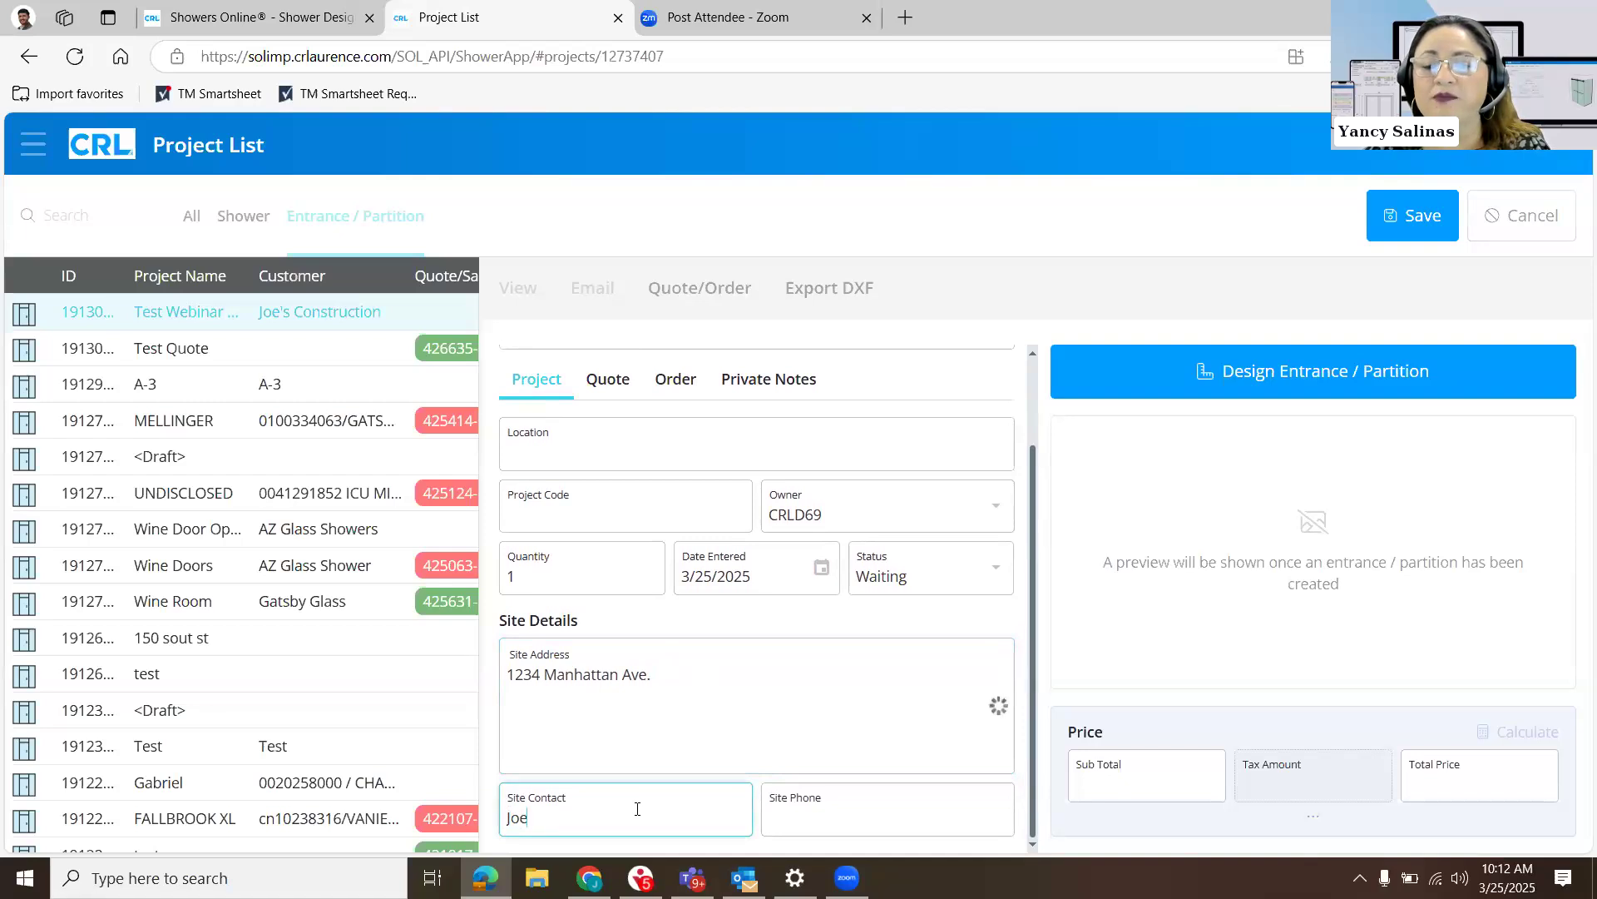
key("Tab")
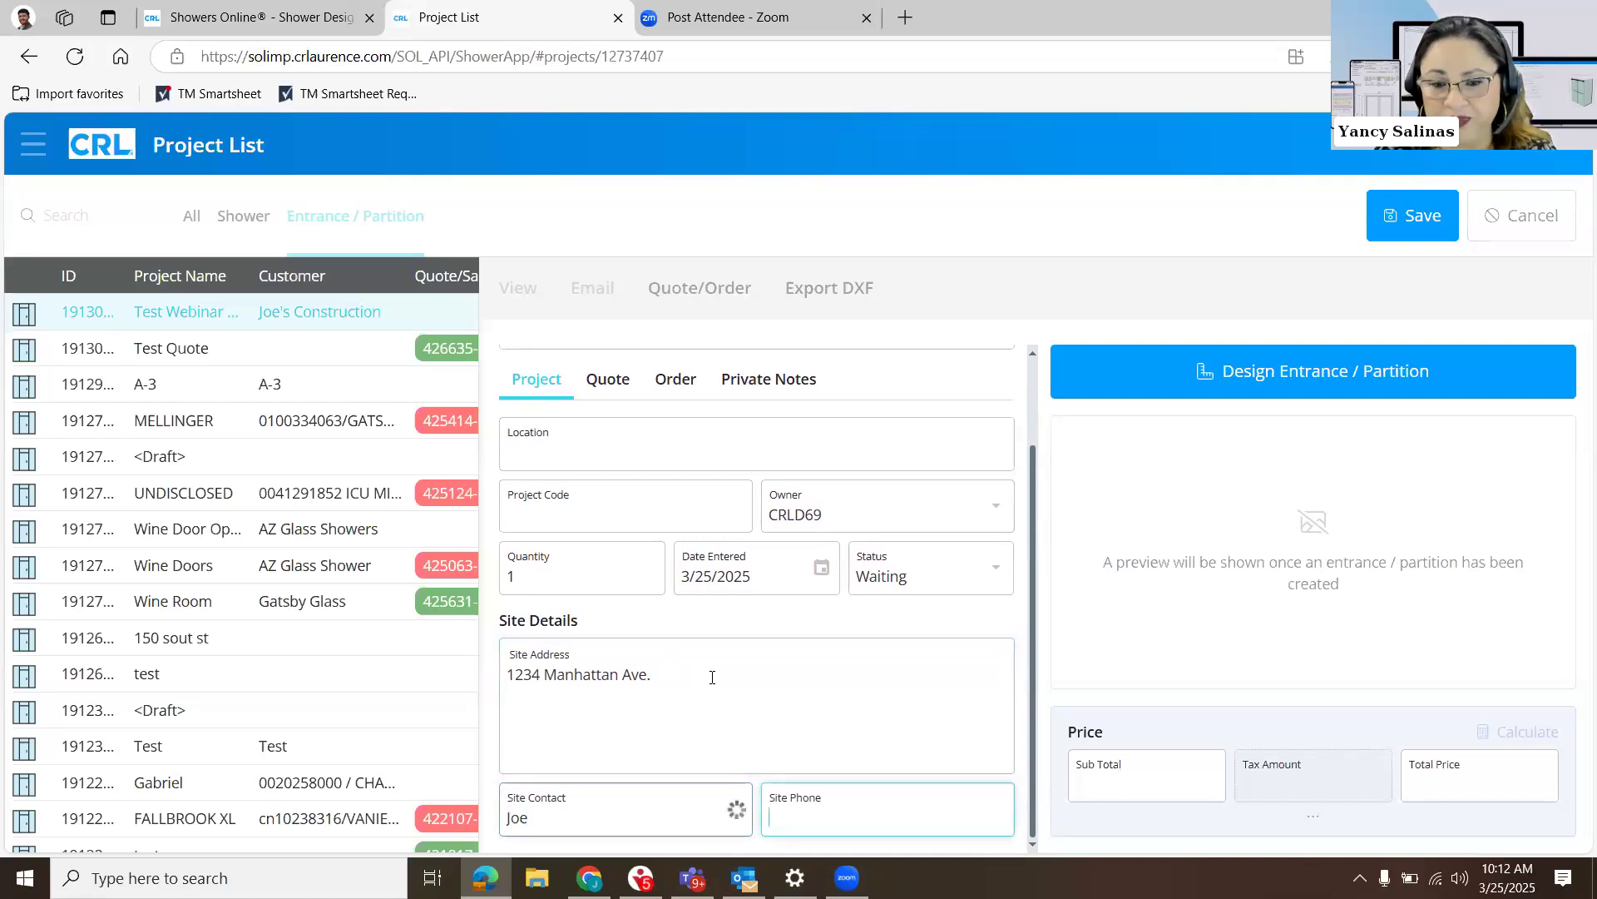
- Set the order's delivery method to Pickup with a pickup date of 3/31/2025
scroll(664, 428, "up", 1)
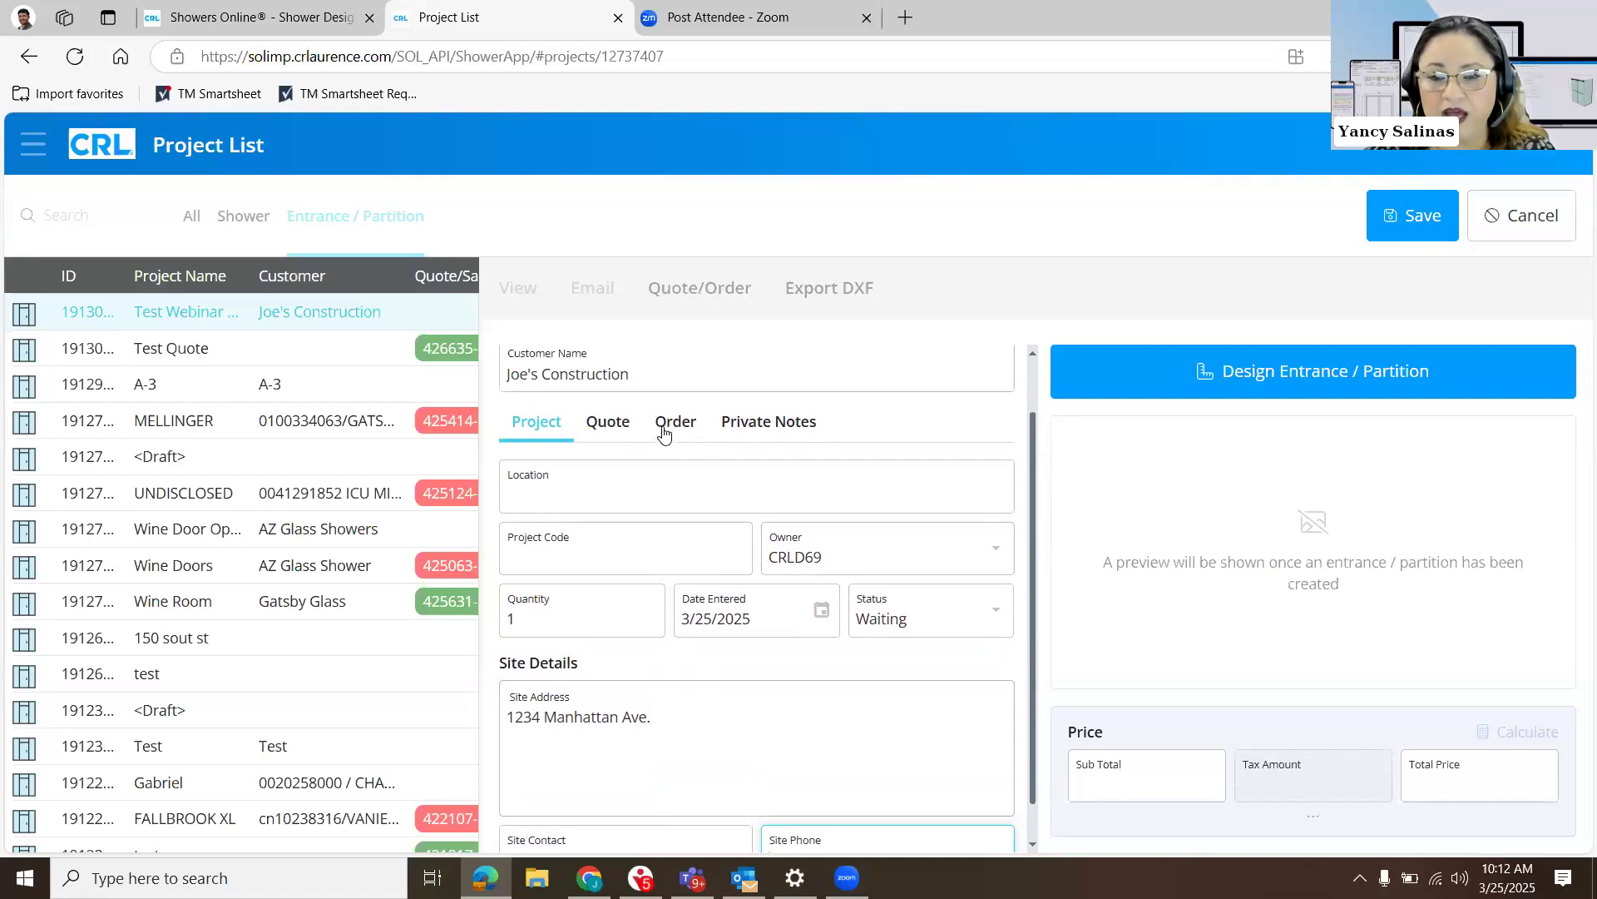
left_click(609, 426)
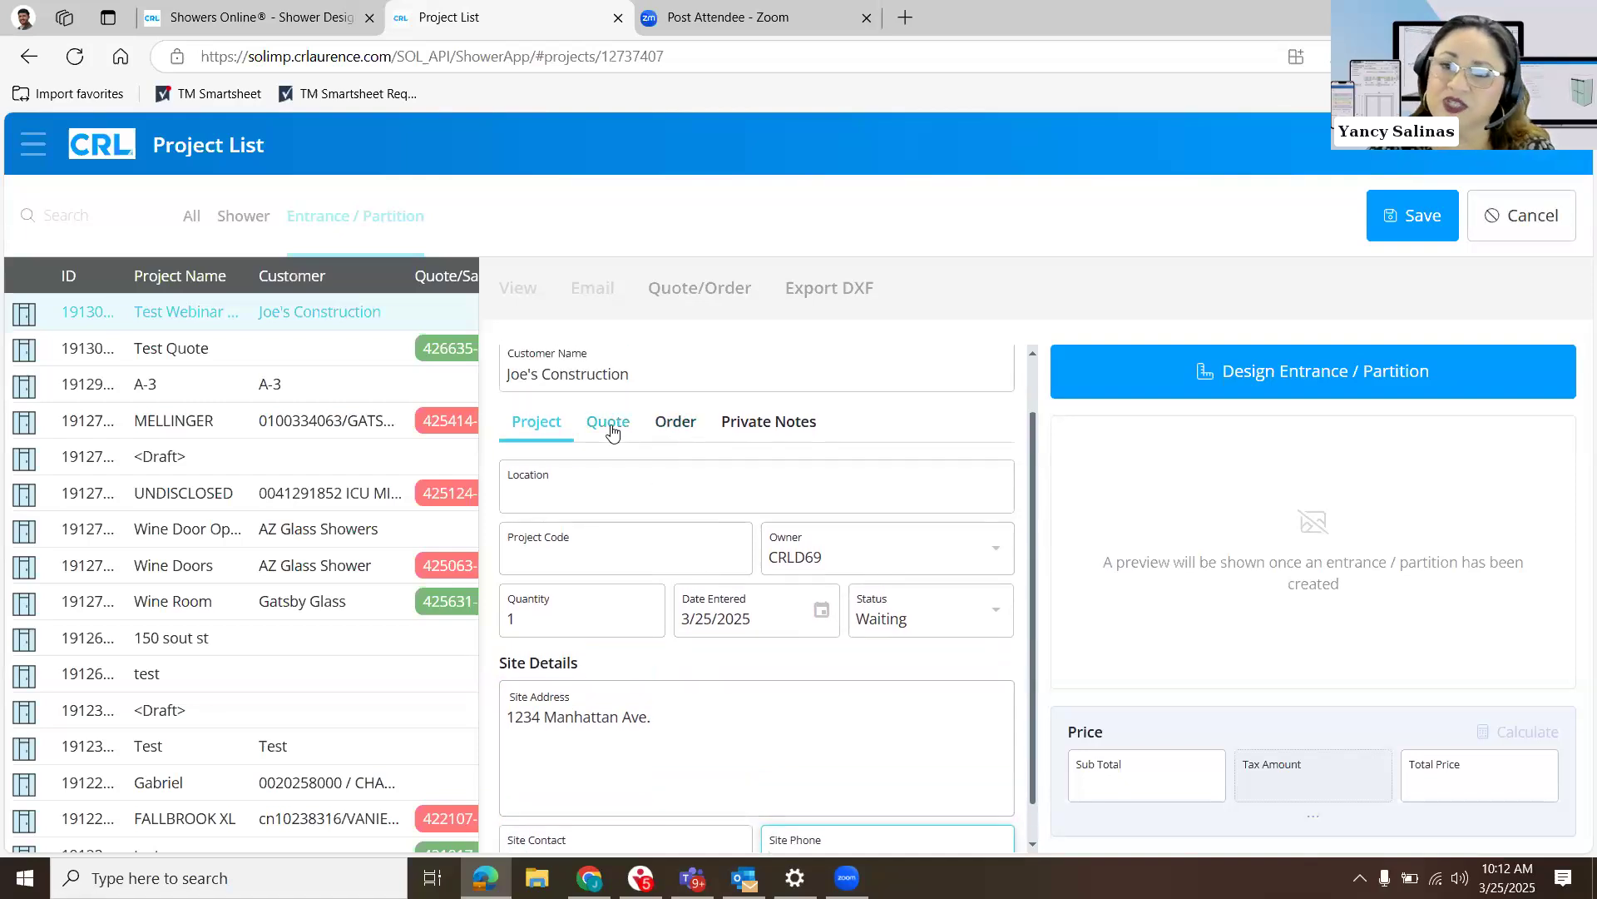
left_click(673, 421)
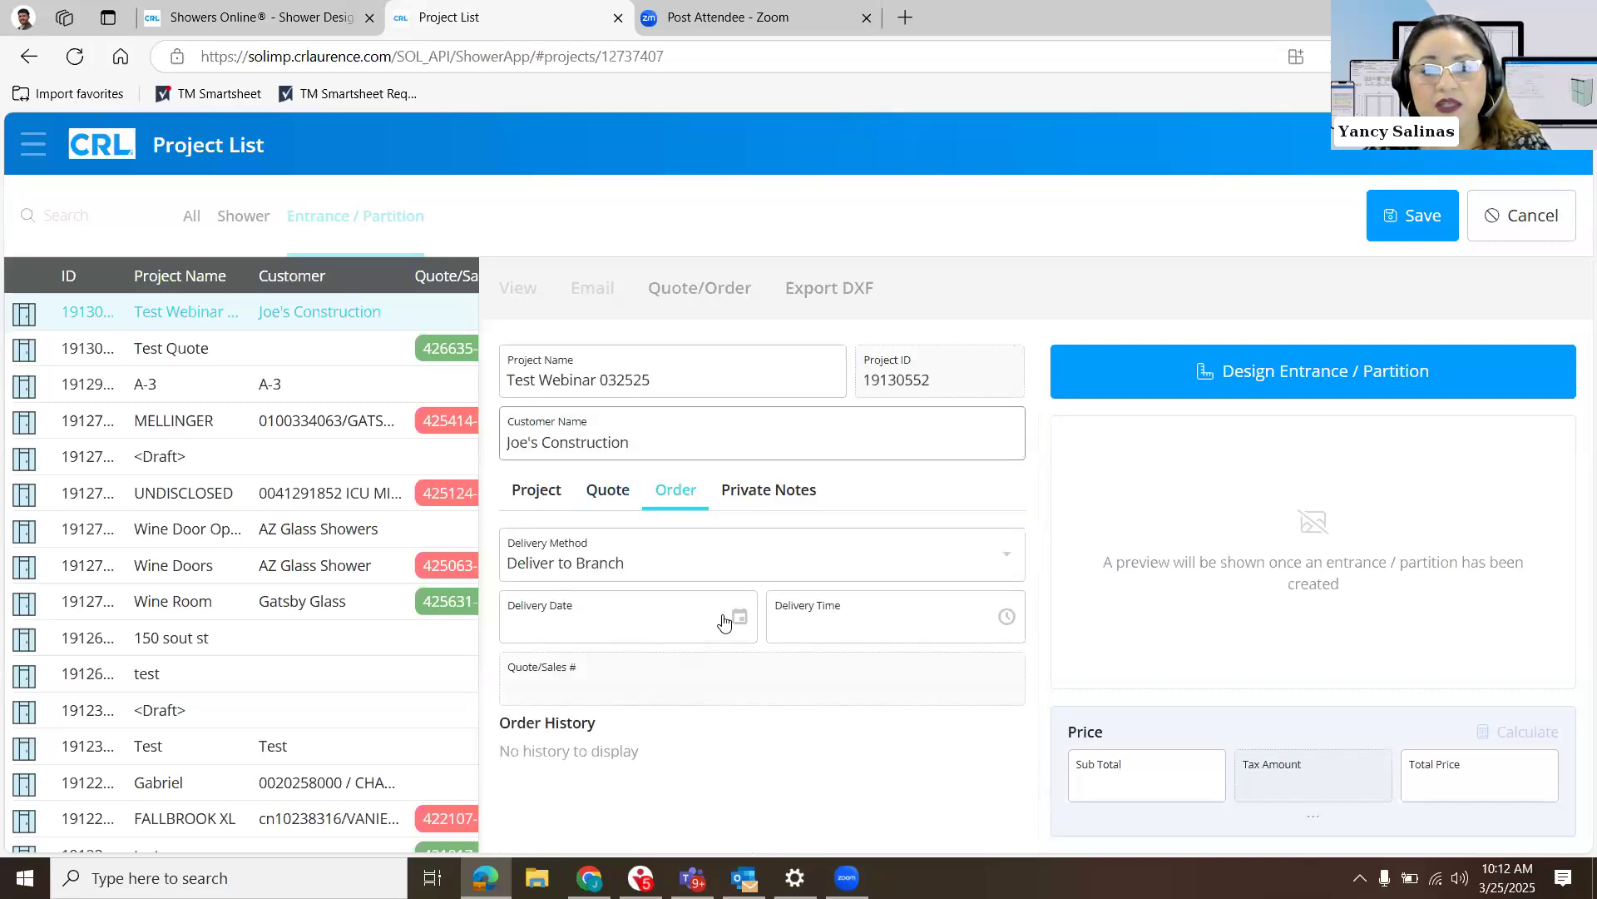
left_click(740, 561)
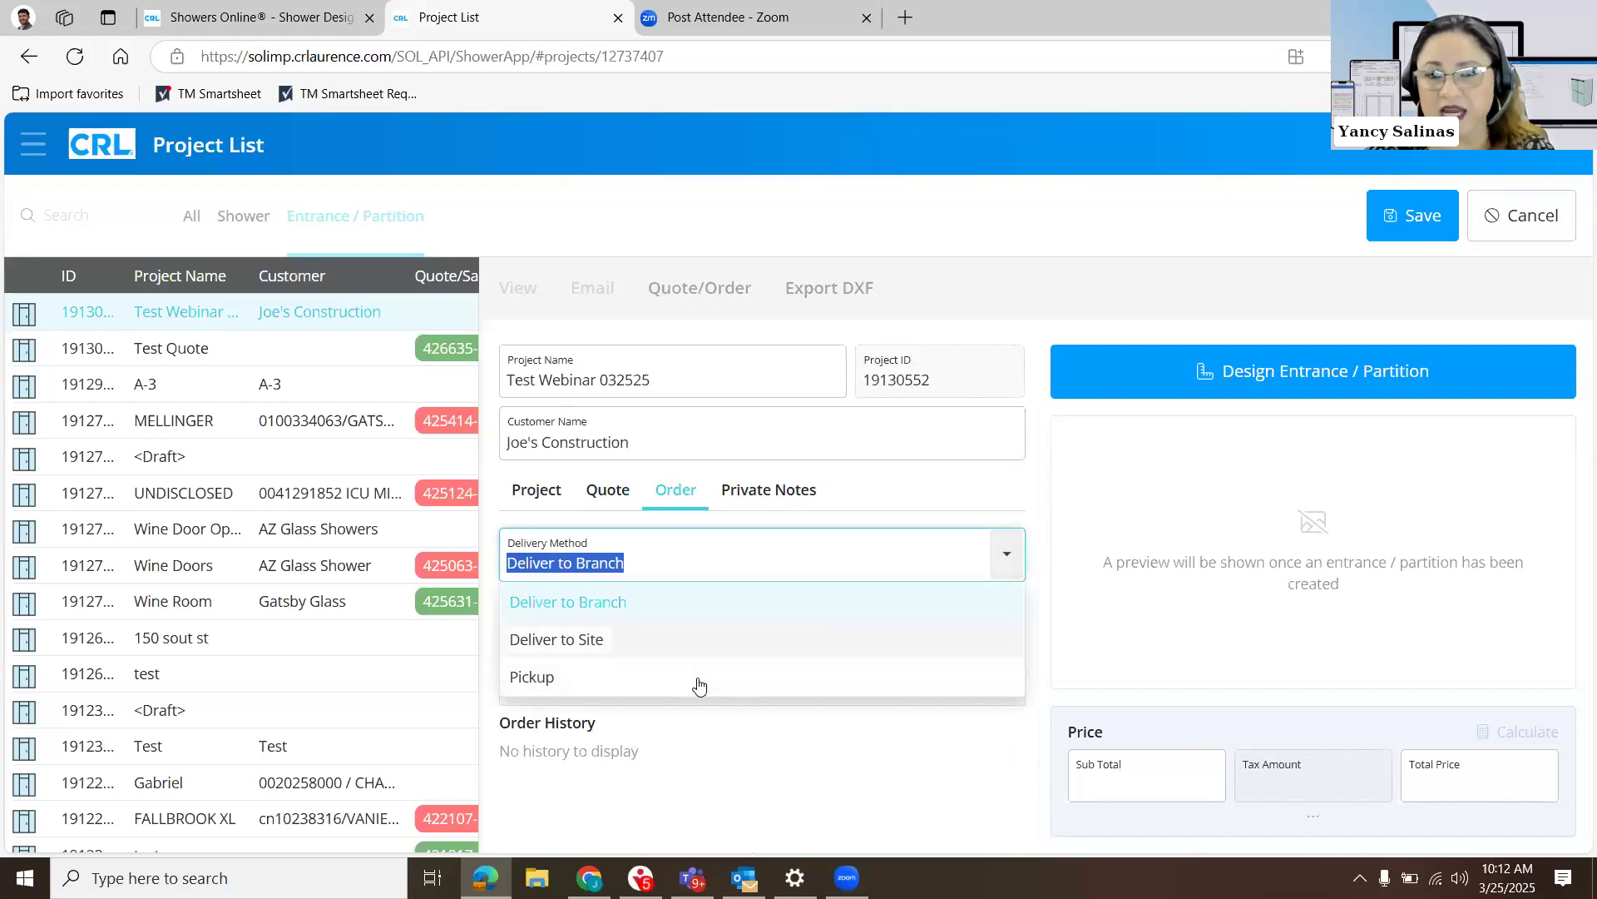
left_click(699, 679)
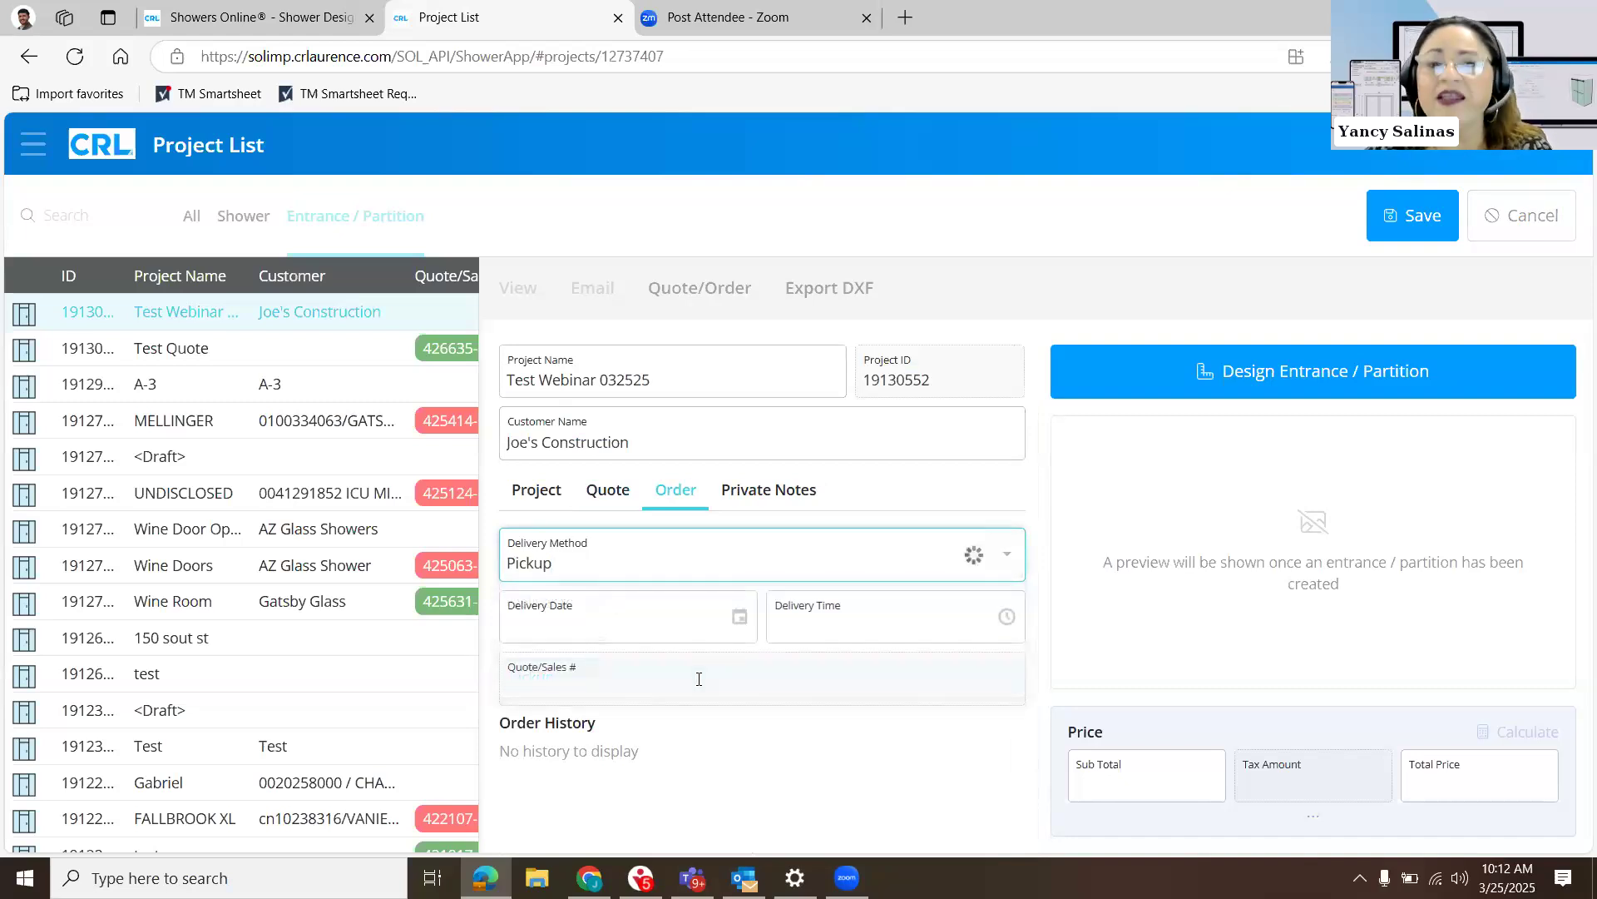
left_click(738, 624)
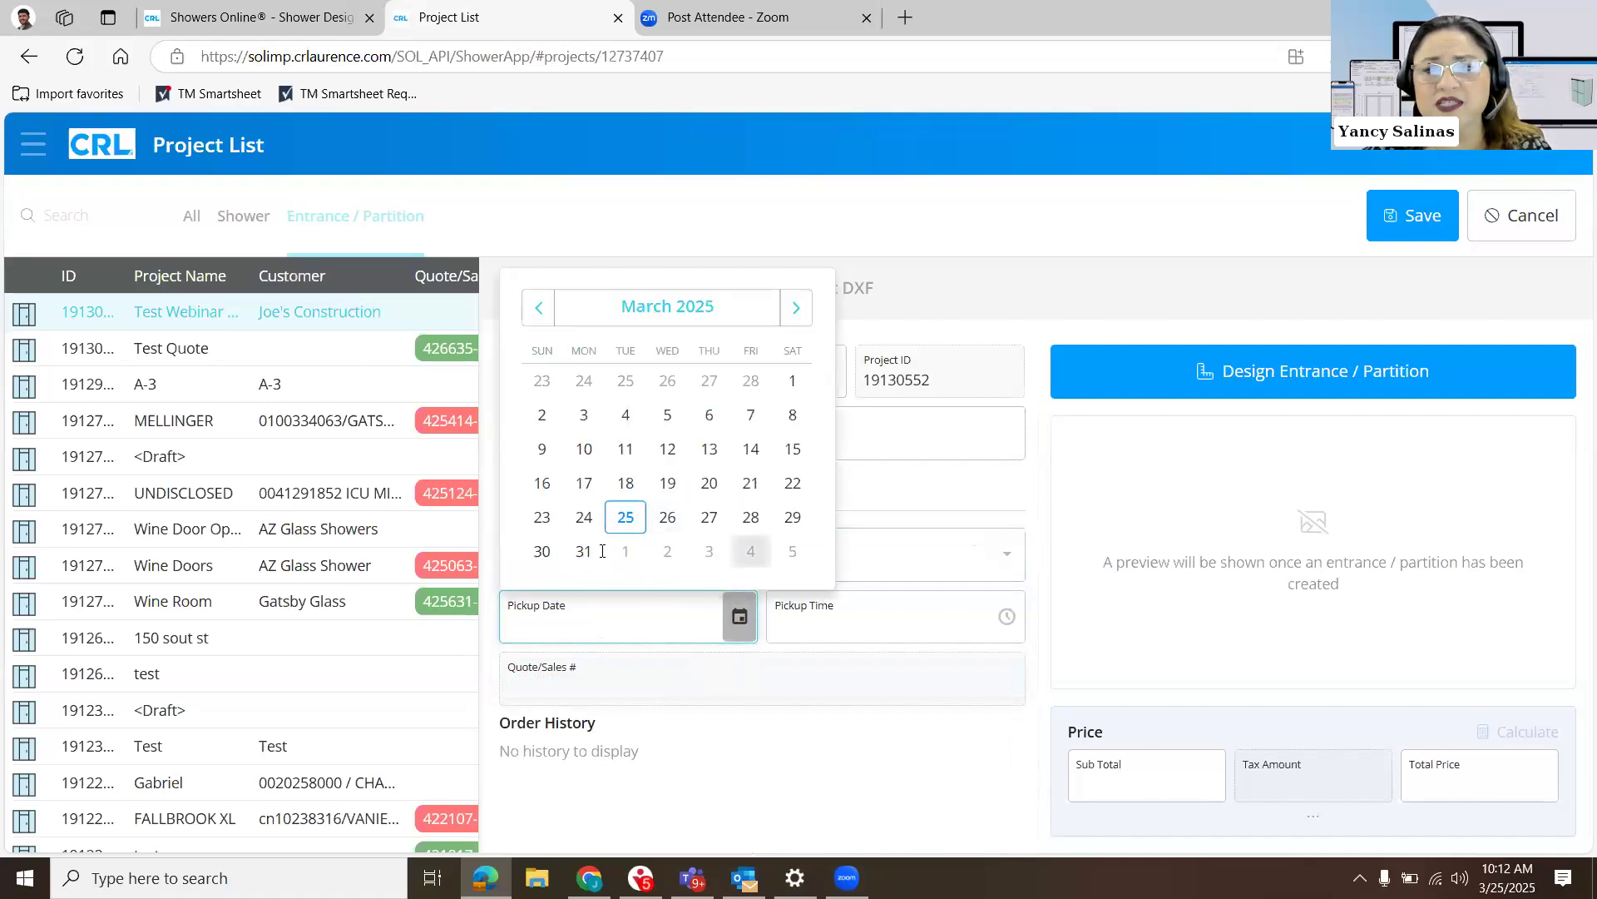
left_click(584, 551)
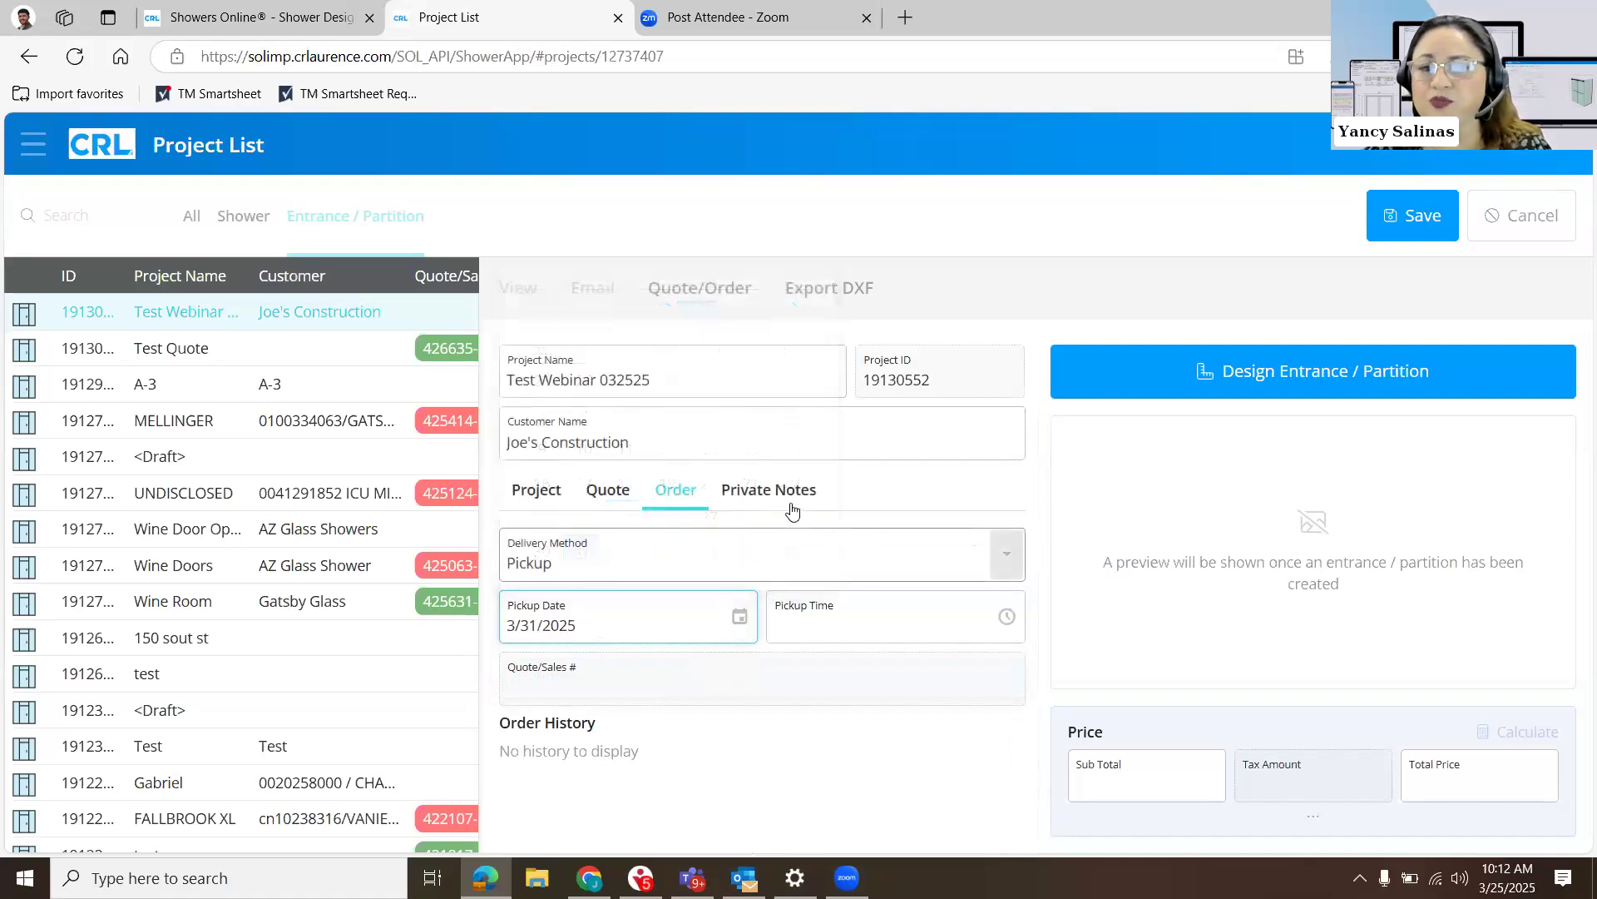
- Add the private note "Cst. might want change of finish." to the project
left_click(792, 509)
left_click(720, 632)
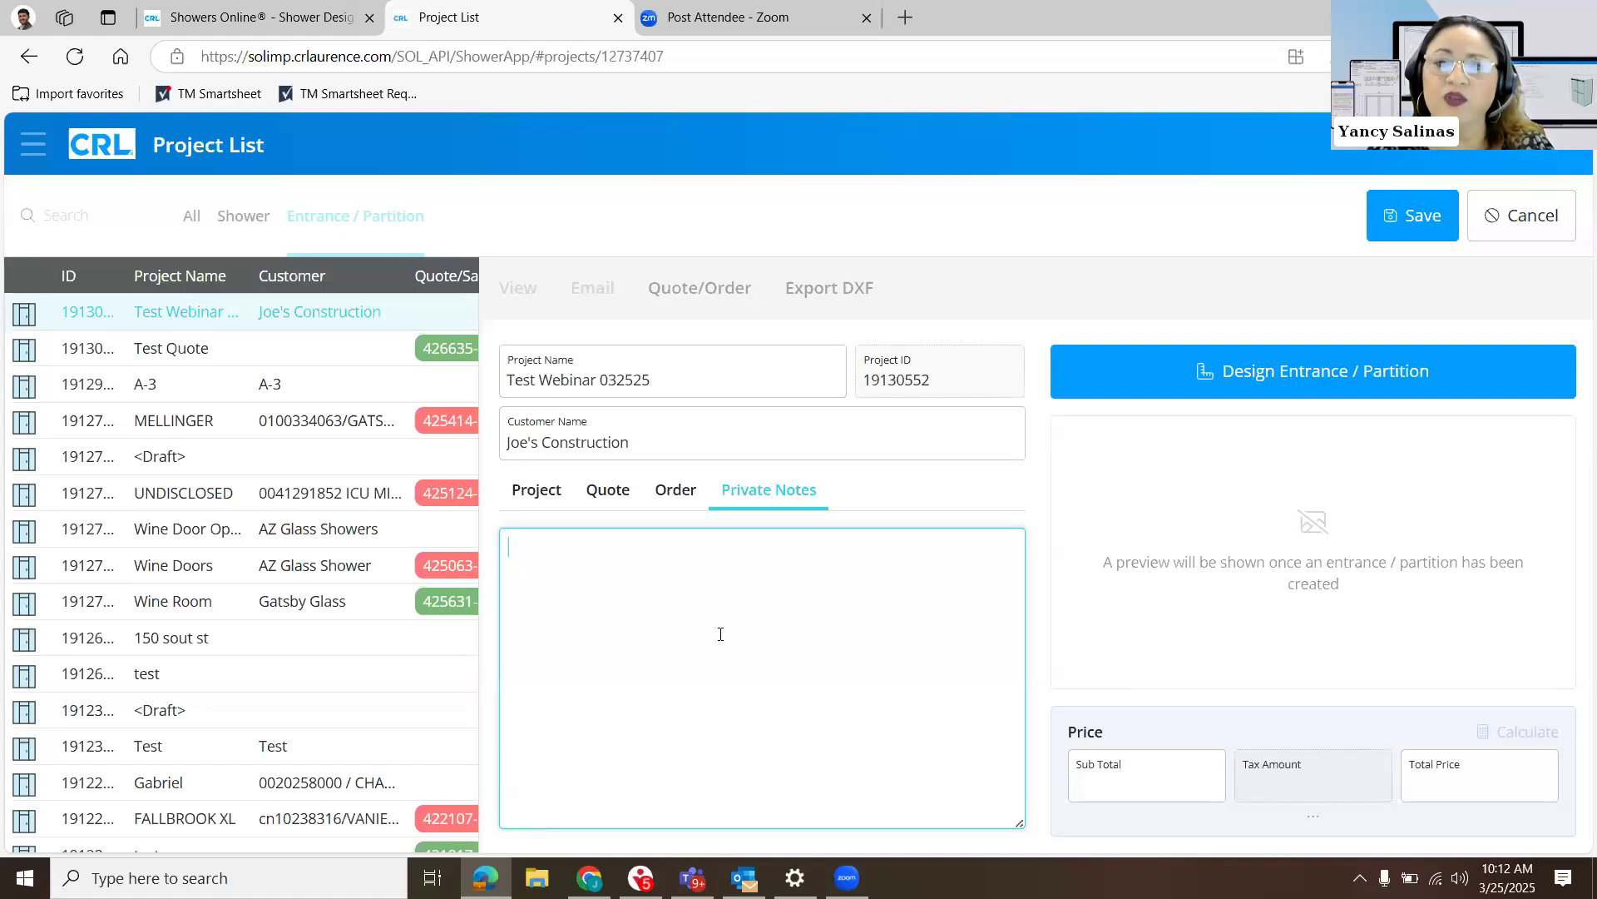
type("Cst")
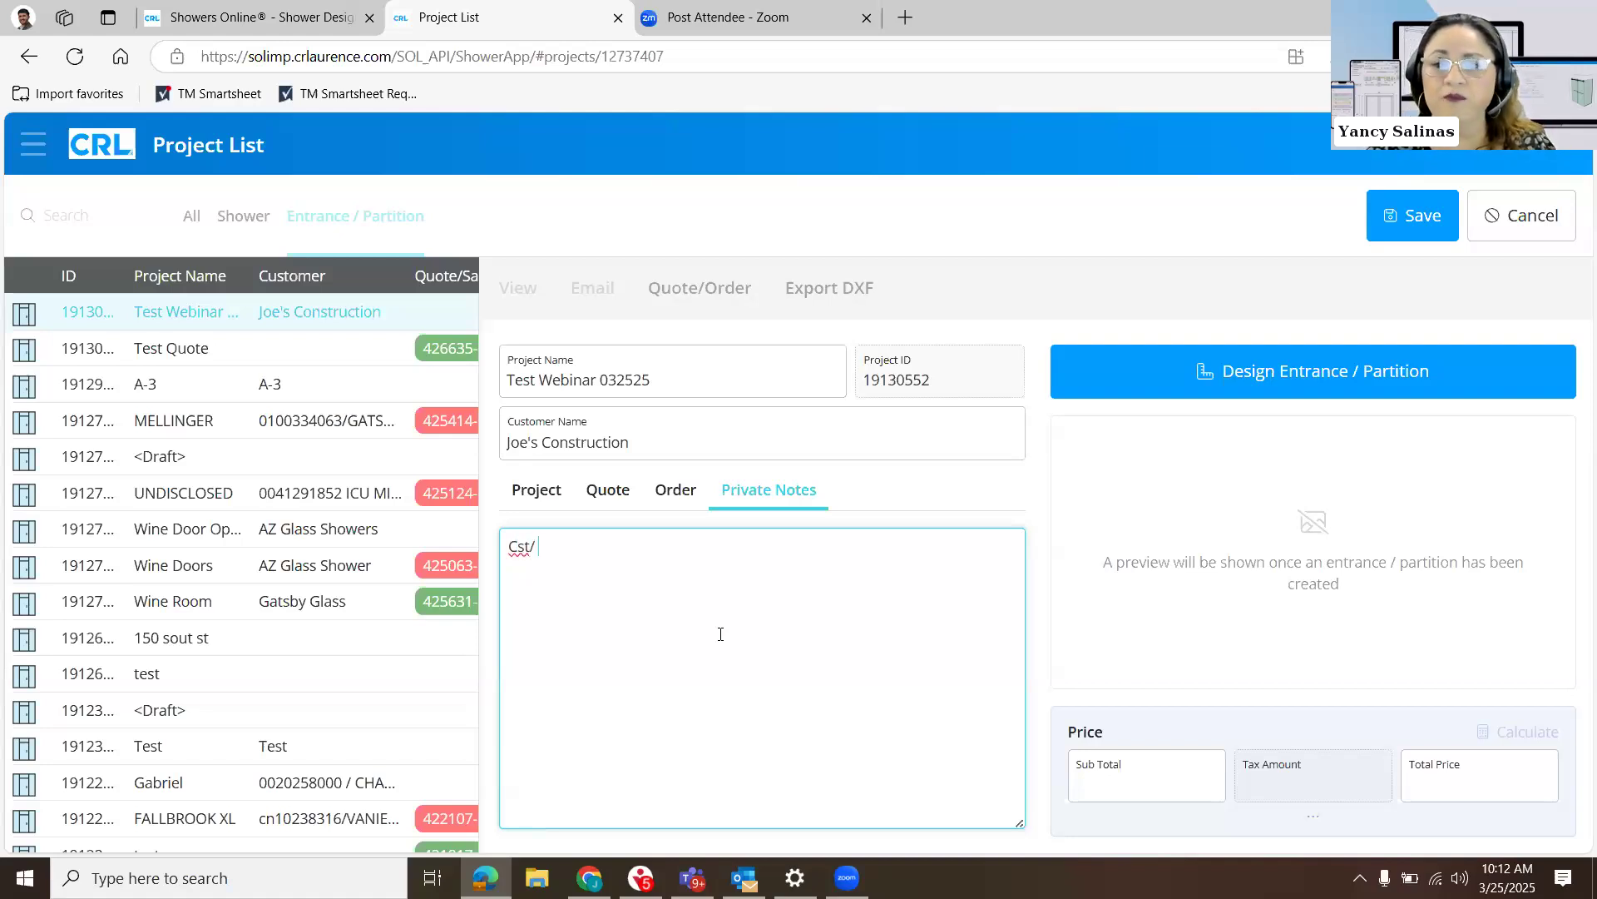
type(". might want")
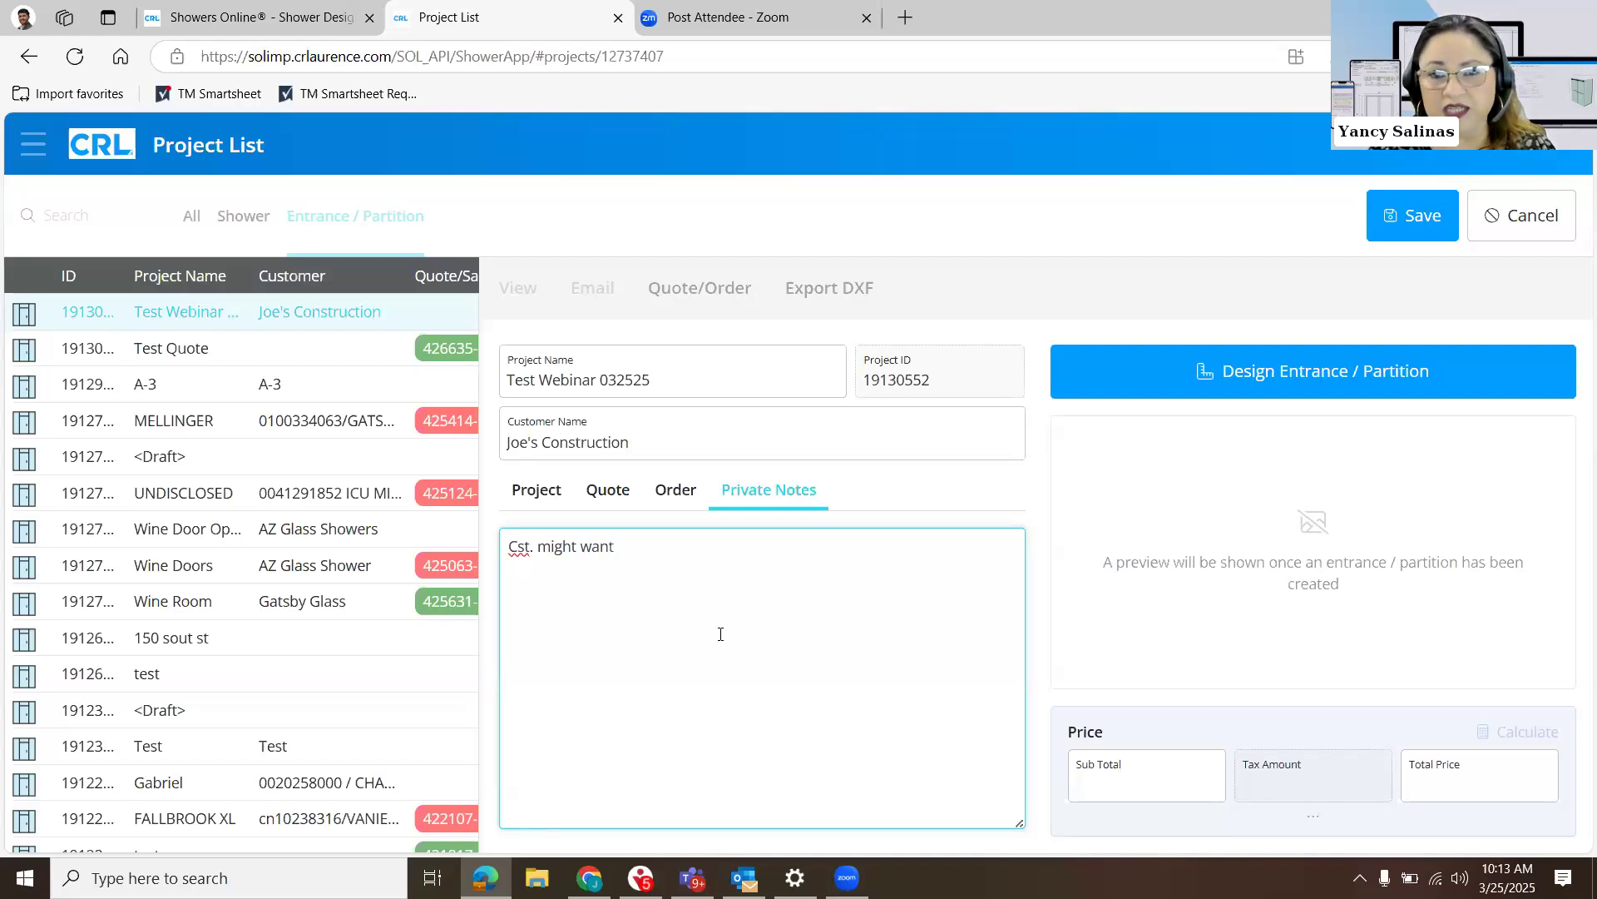
type(" change of fin")
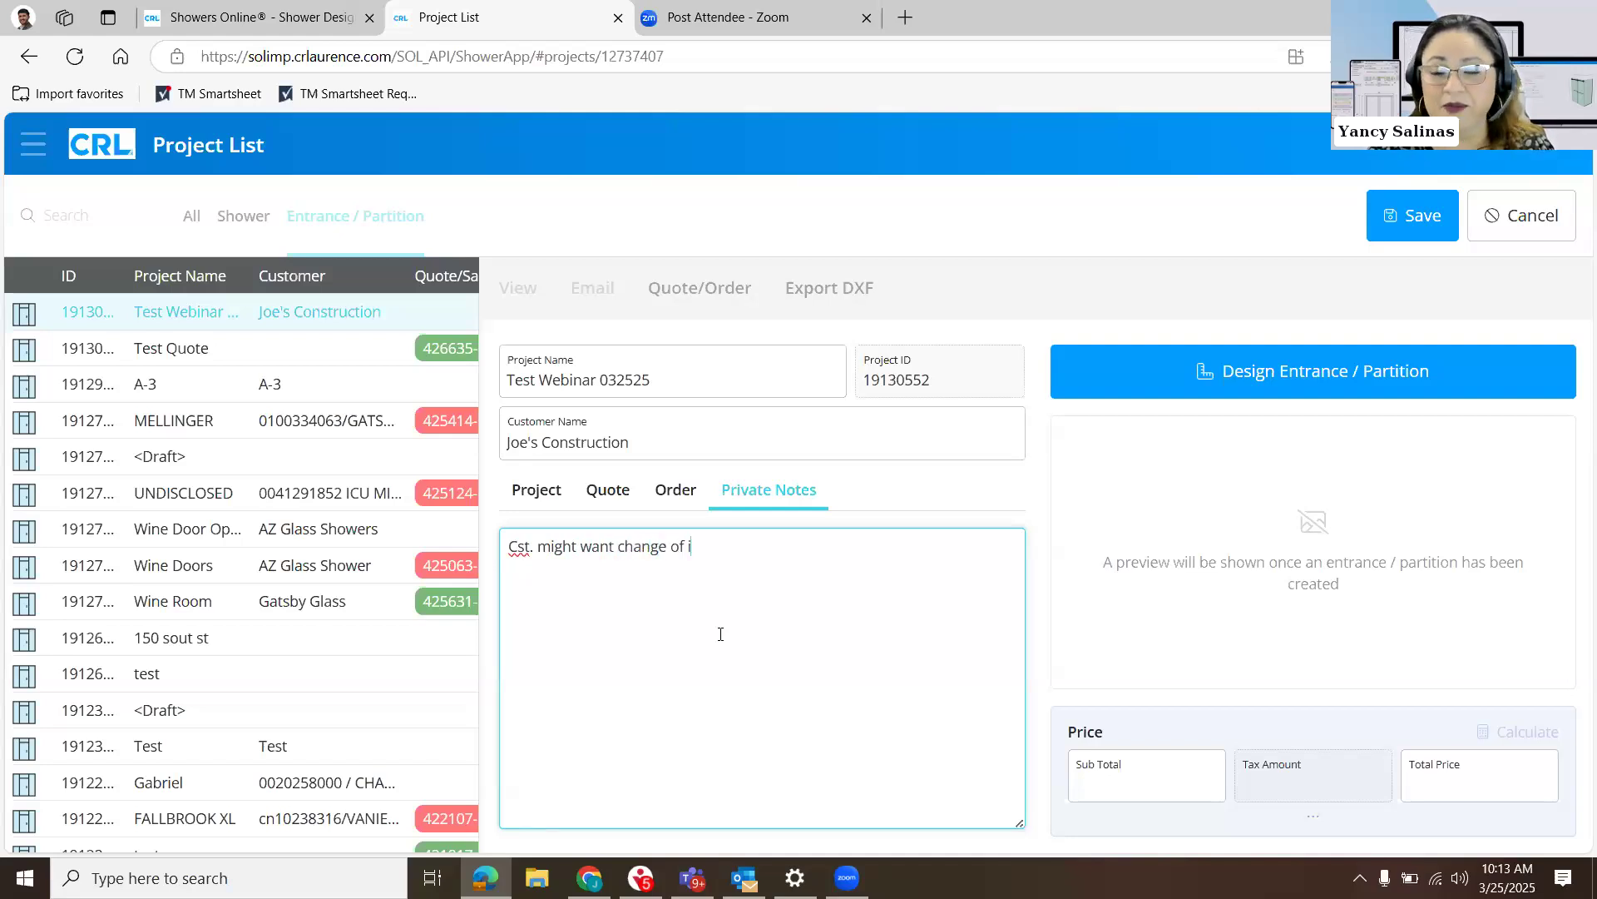
type("ish.")
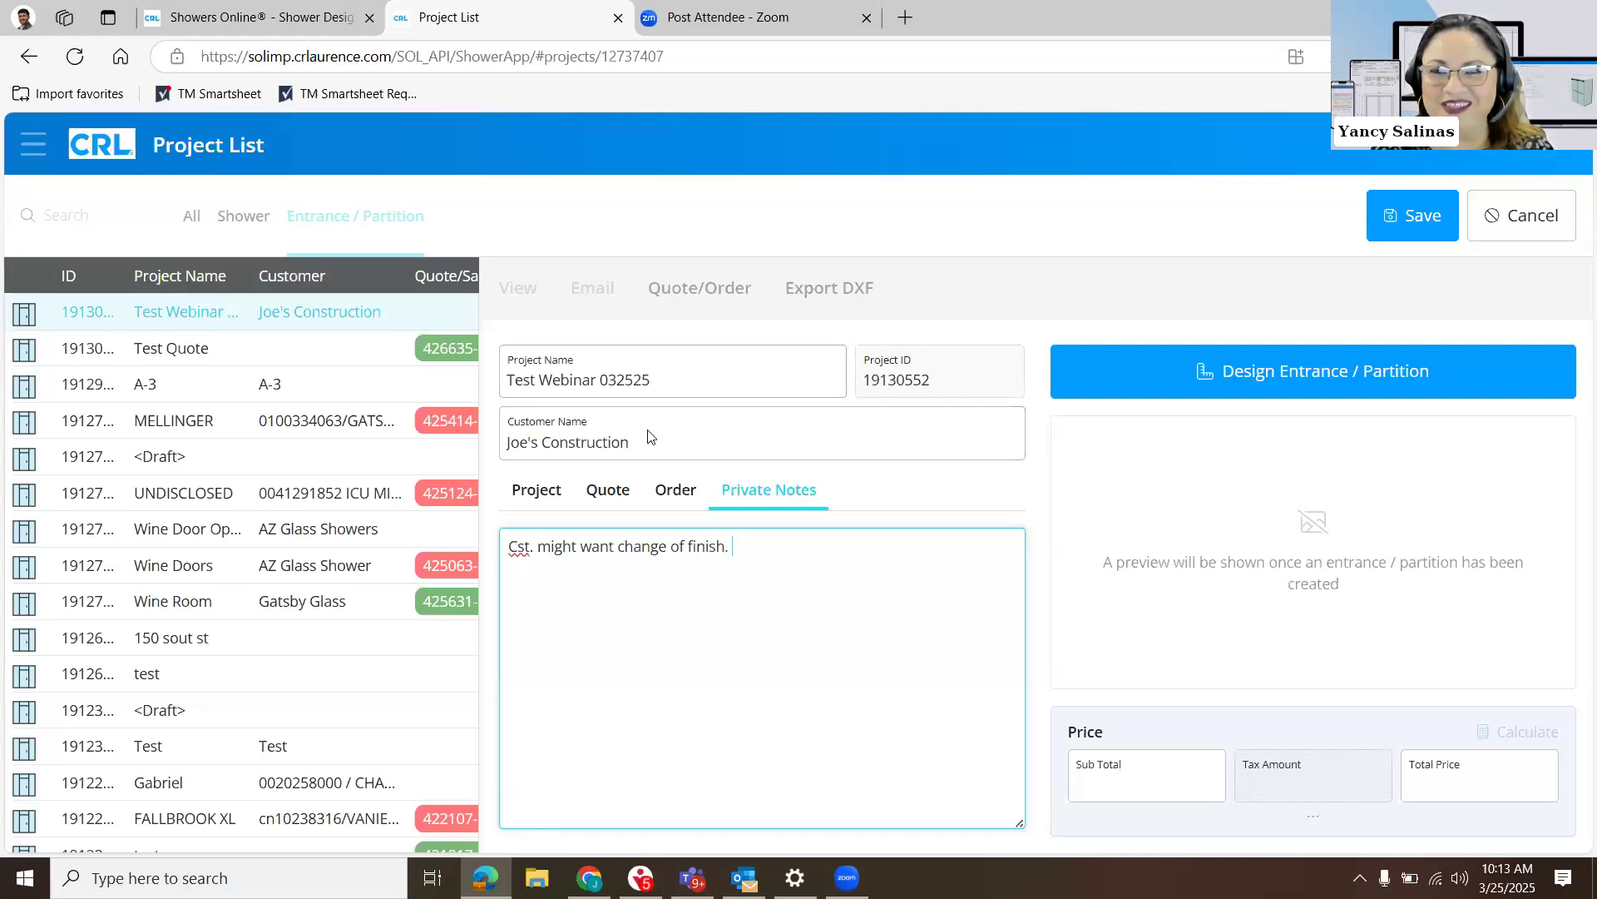
- Start the entrance/partition design from the flat All Glass layout template with a left door centered between two side panels and no transom
left_click(1256, 390)
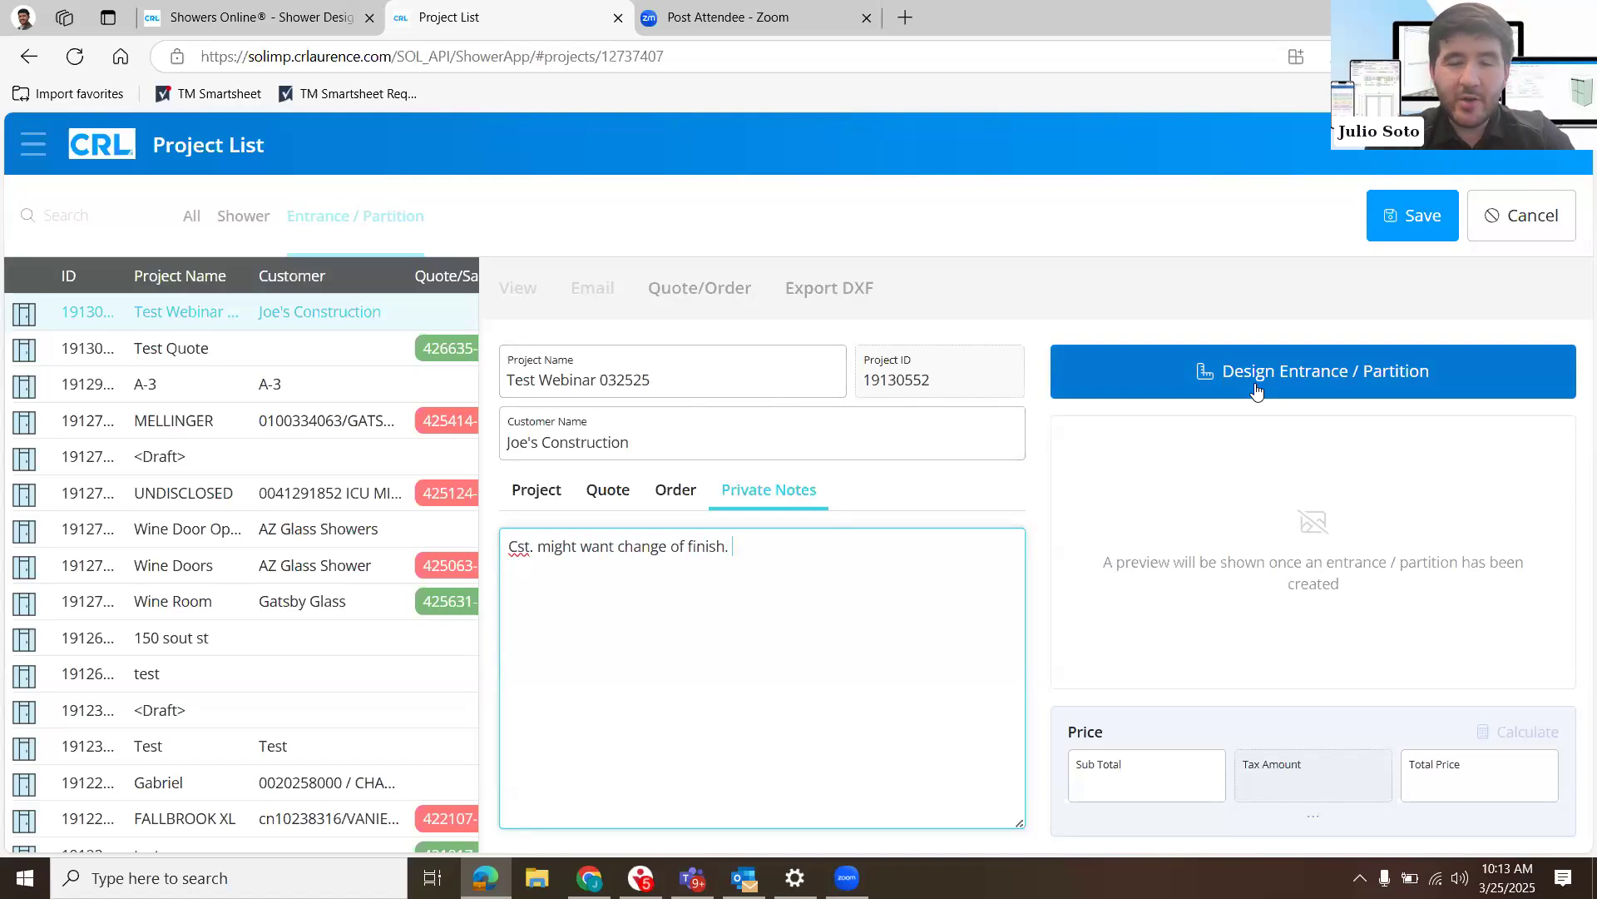
left_click(1256, 389)
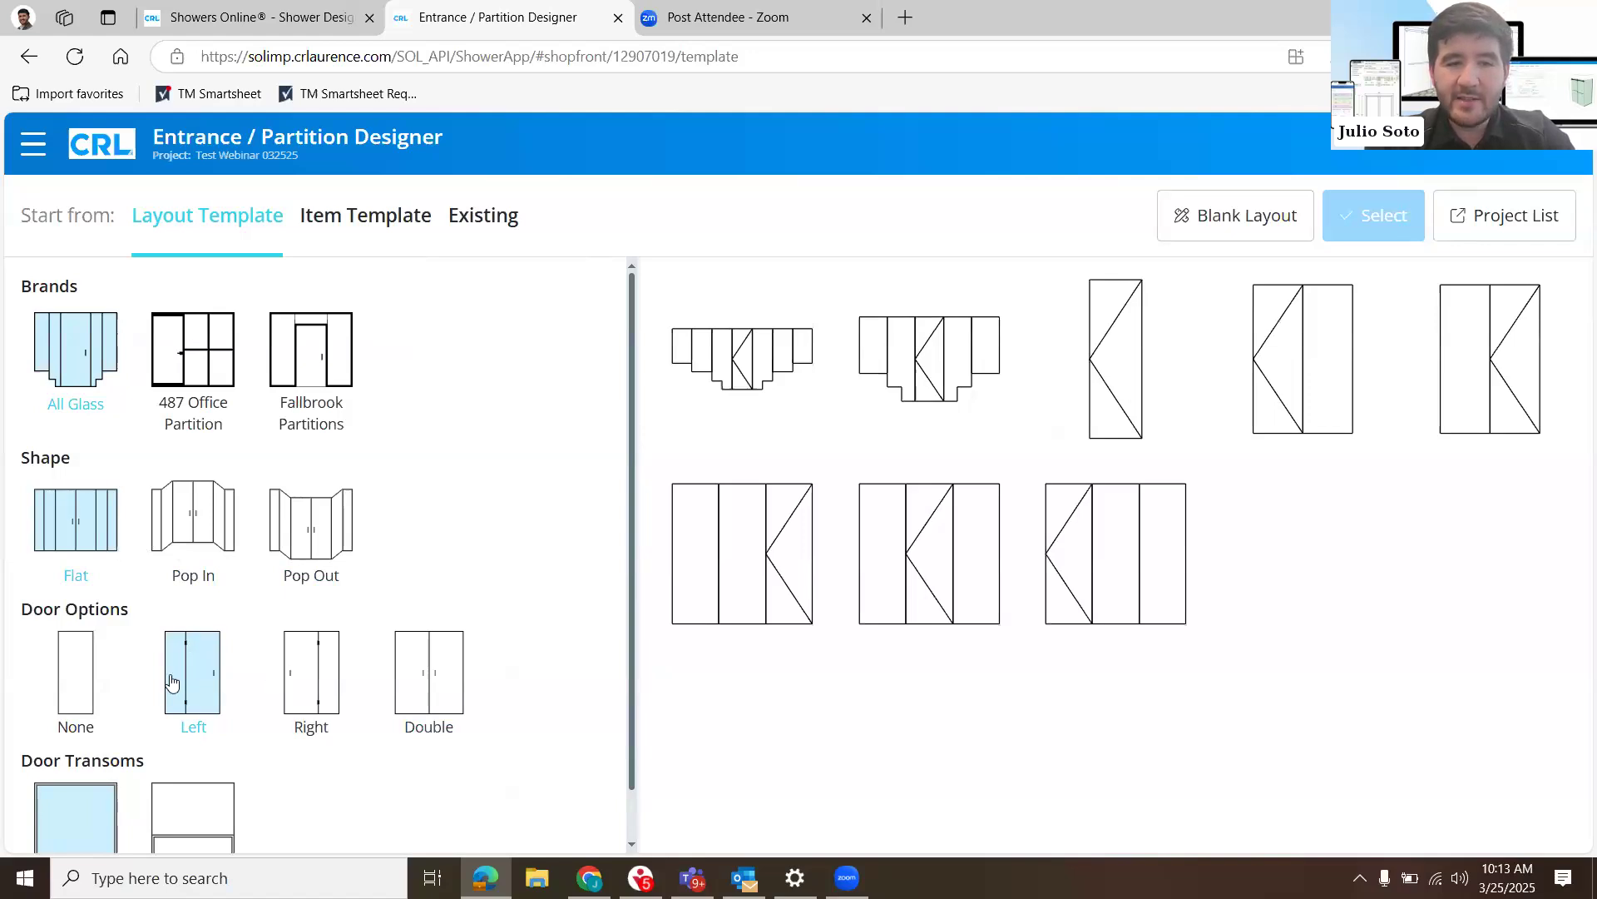
scroll(175, 680, "down", 1)
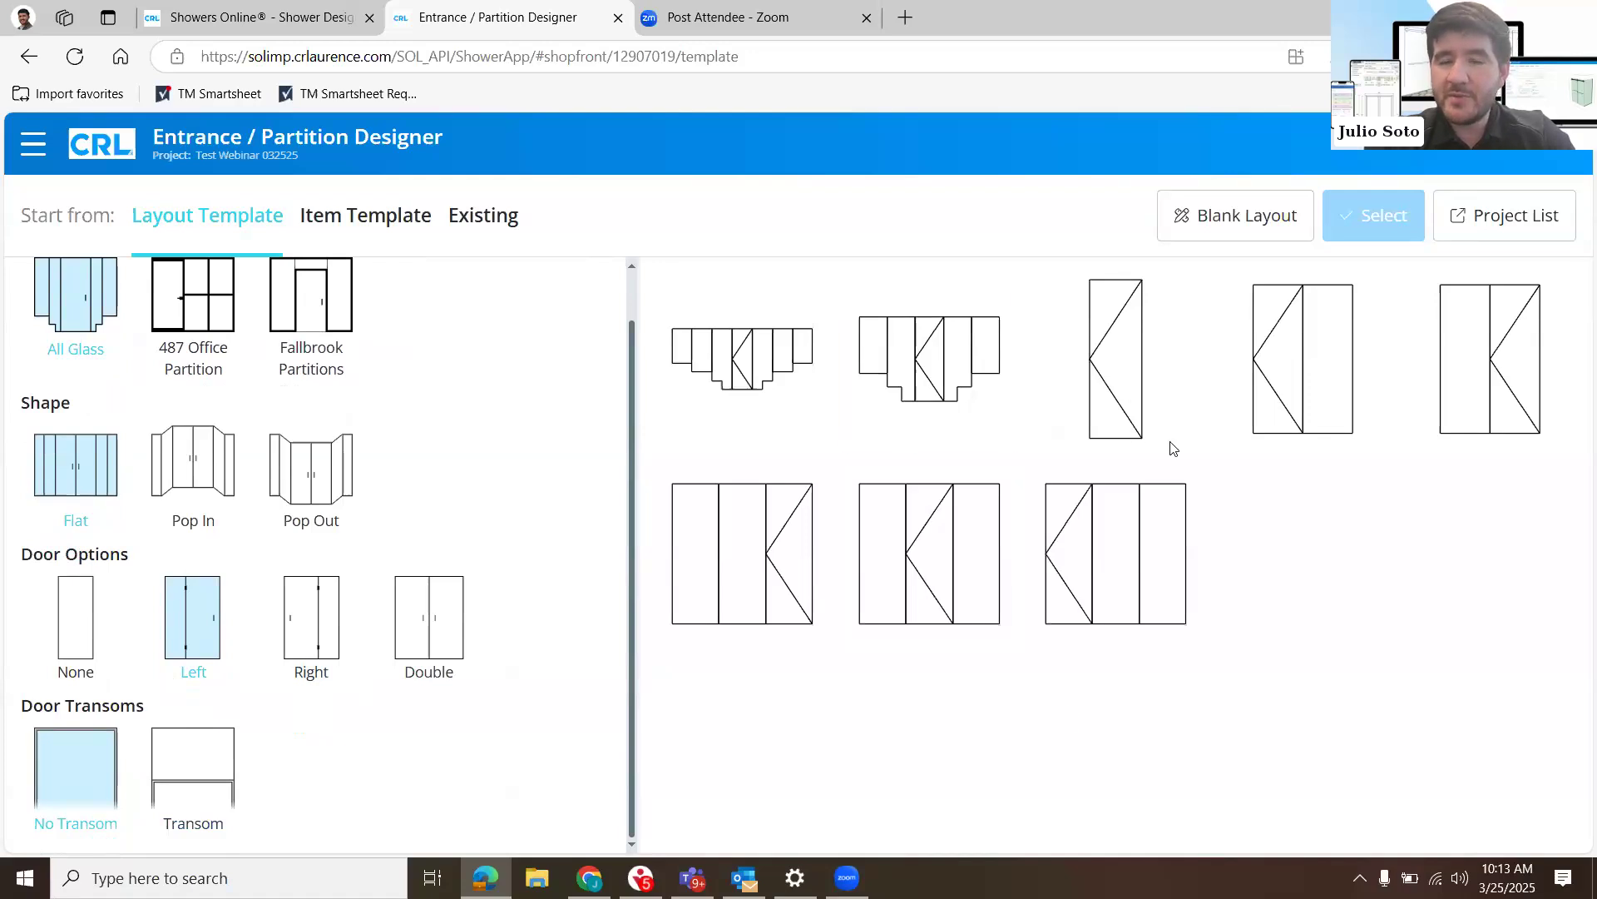
left_click(972, 558)
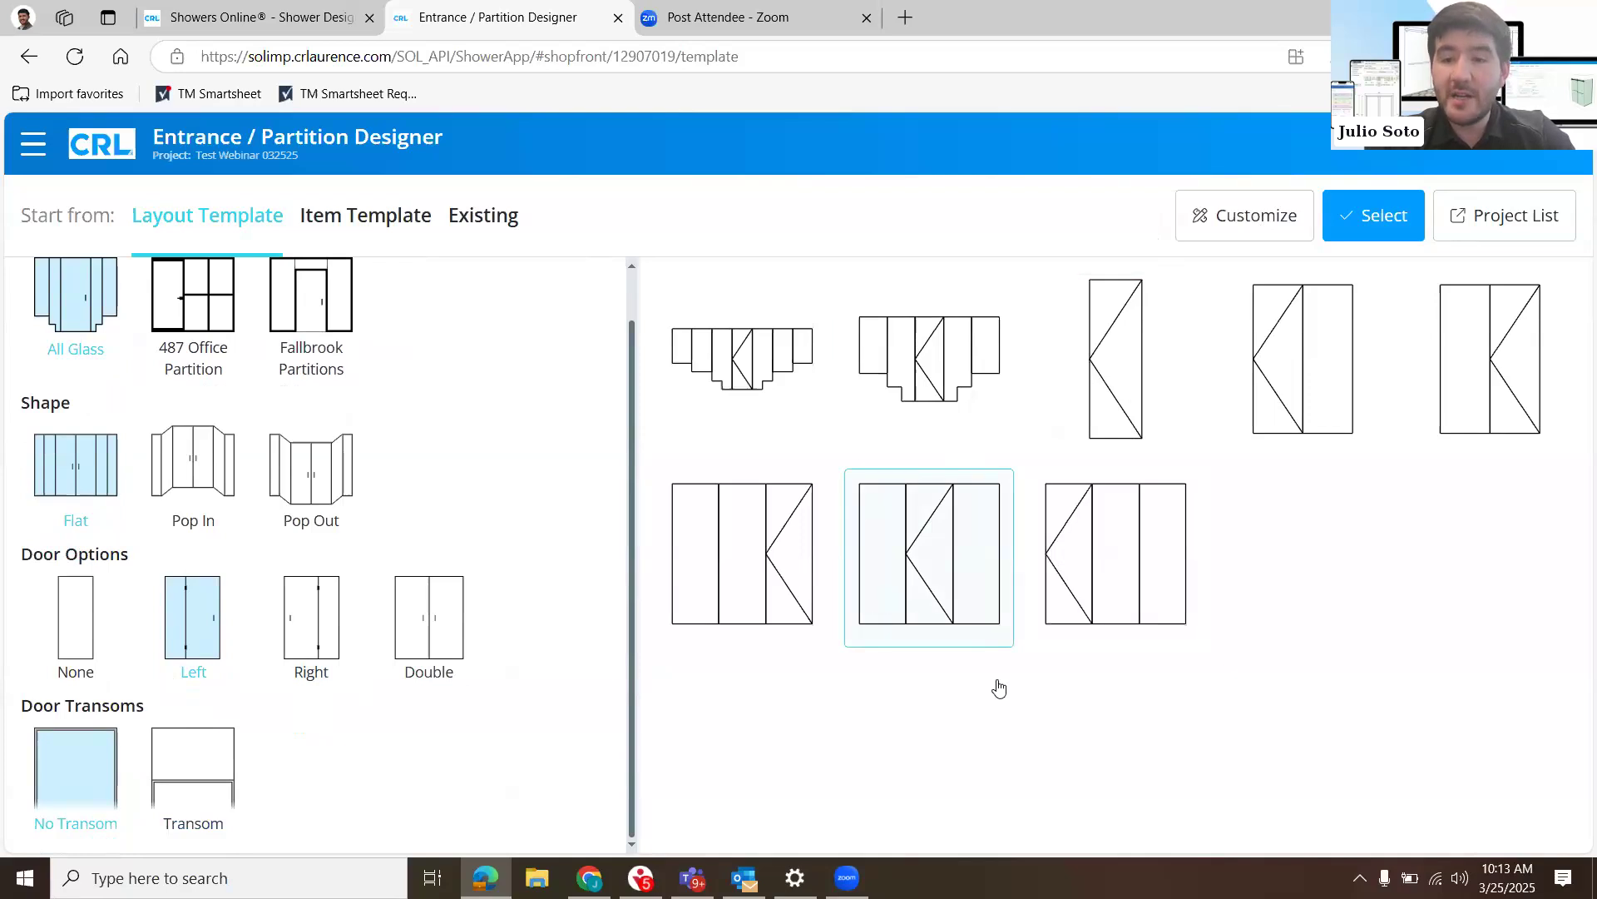
double_click(934, 539)
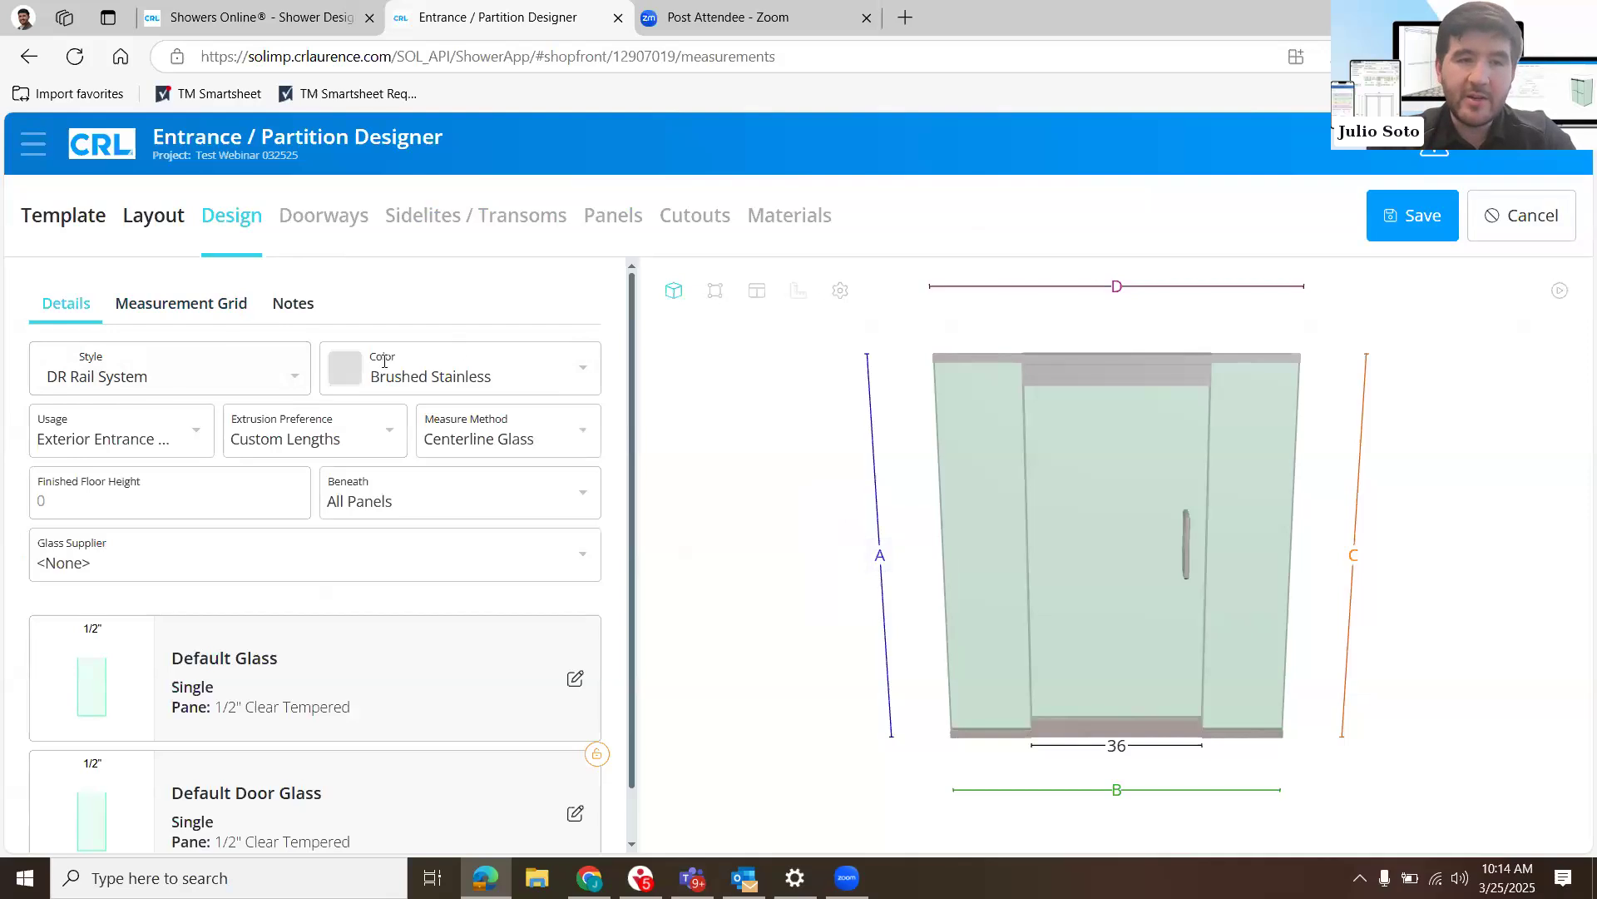
- Check the available system styles and pick Brushed Stainless as the design's color
left_click(307, 381)
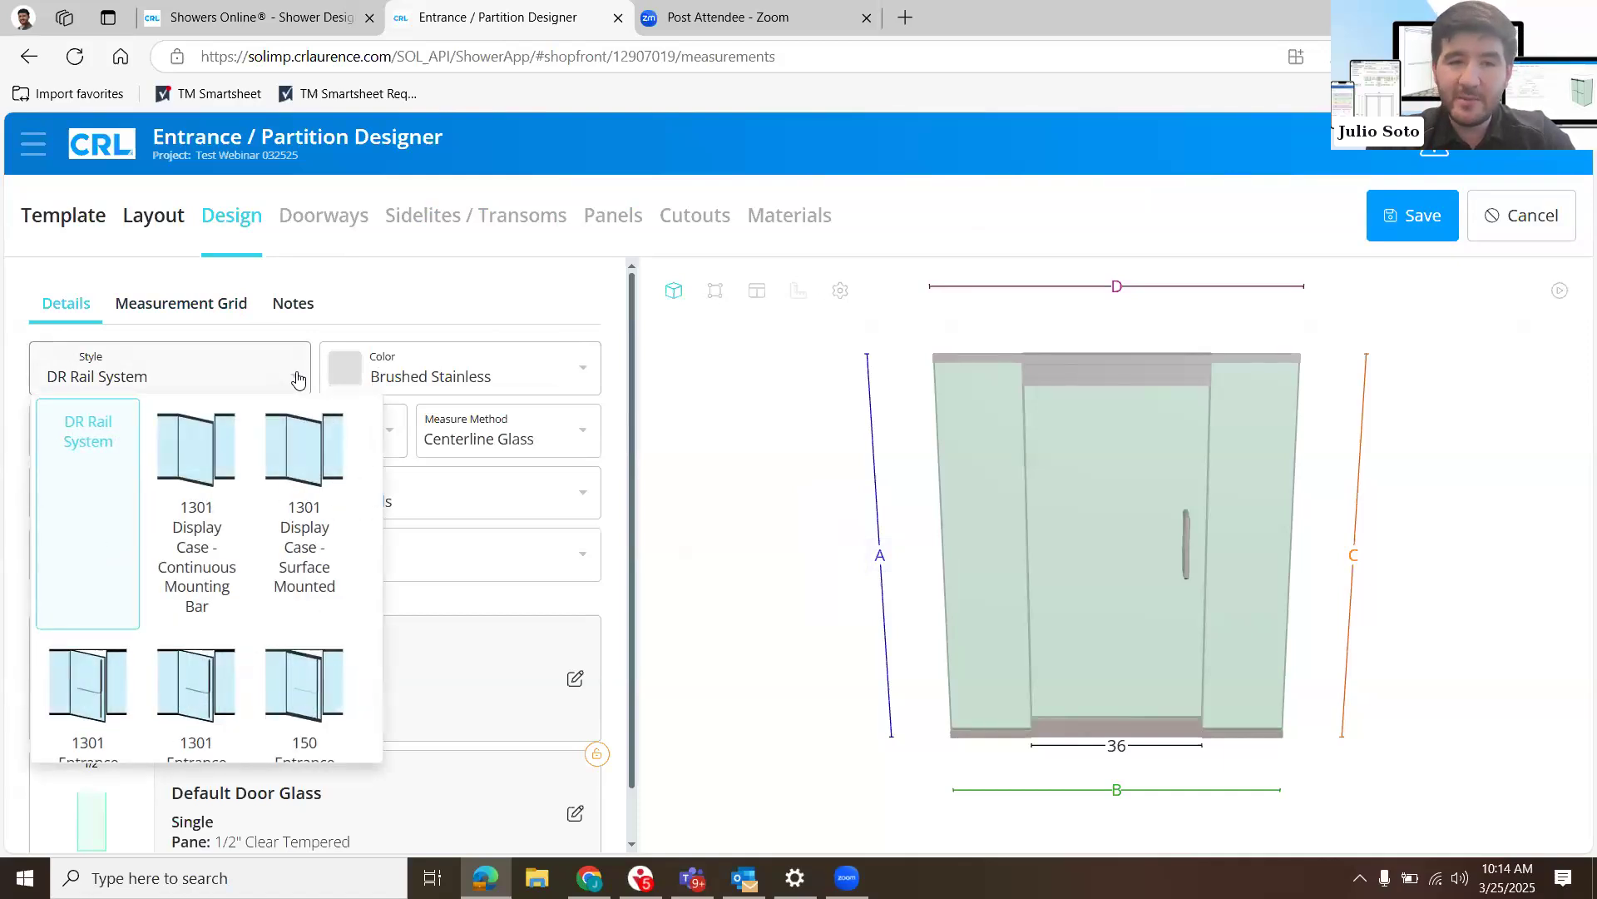
left_click(442, 312)
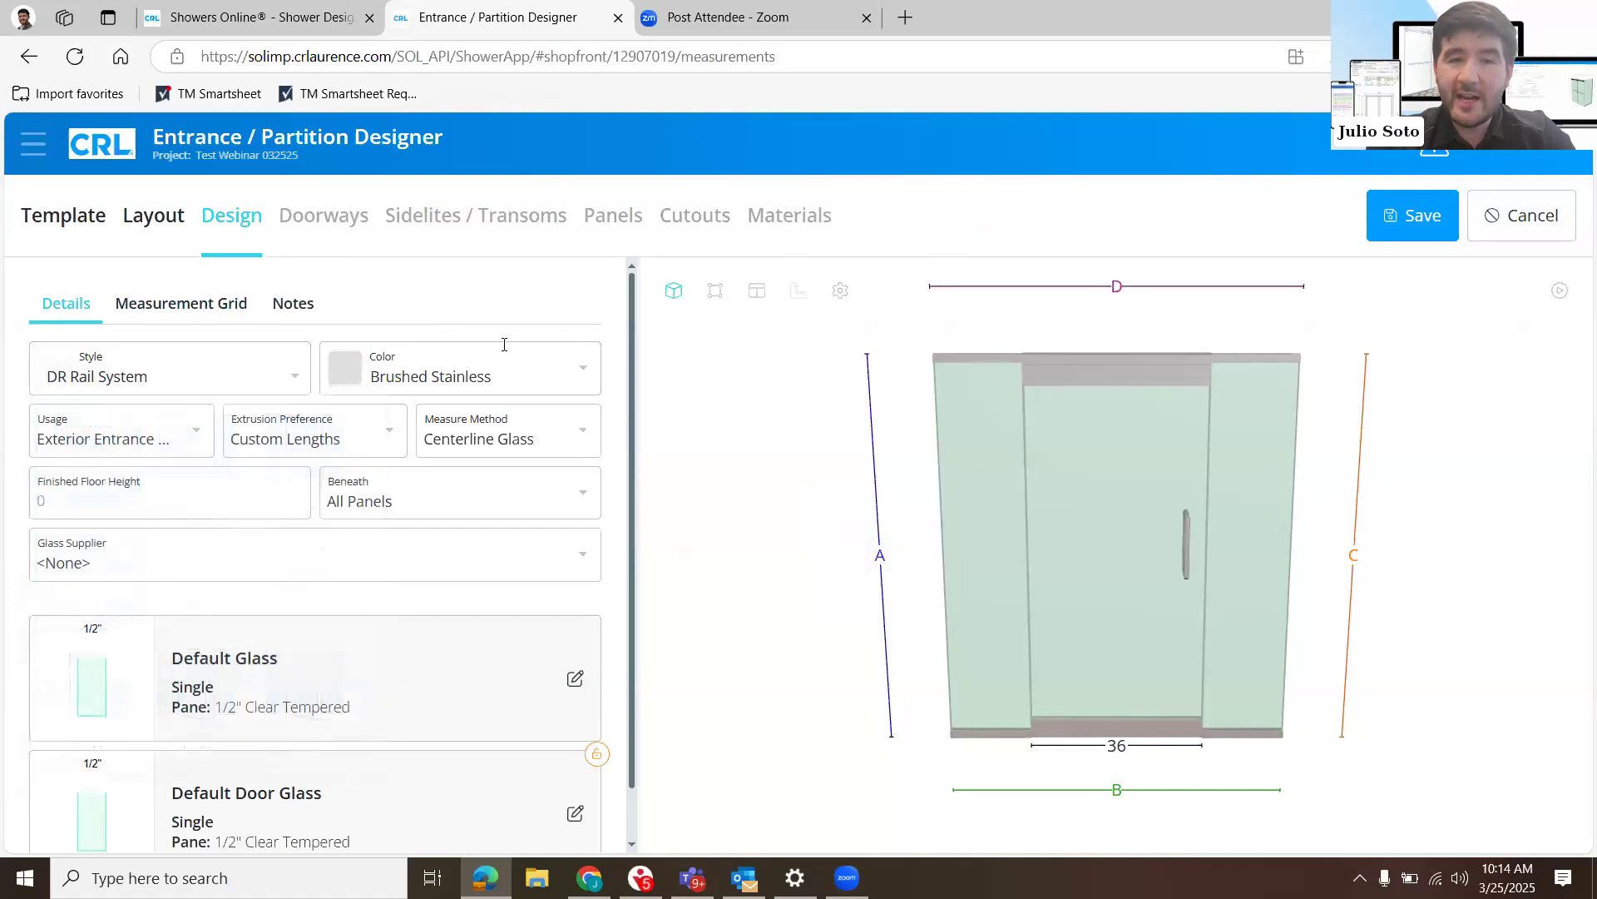
left_click(571, 376)
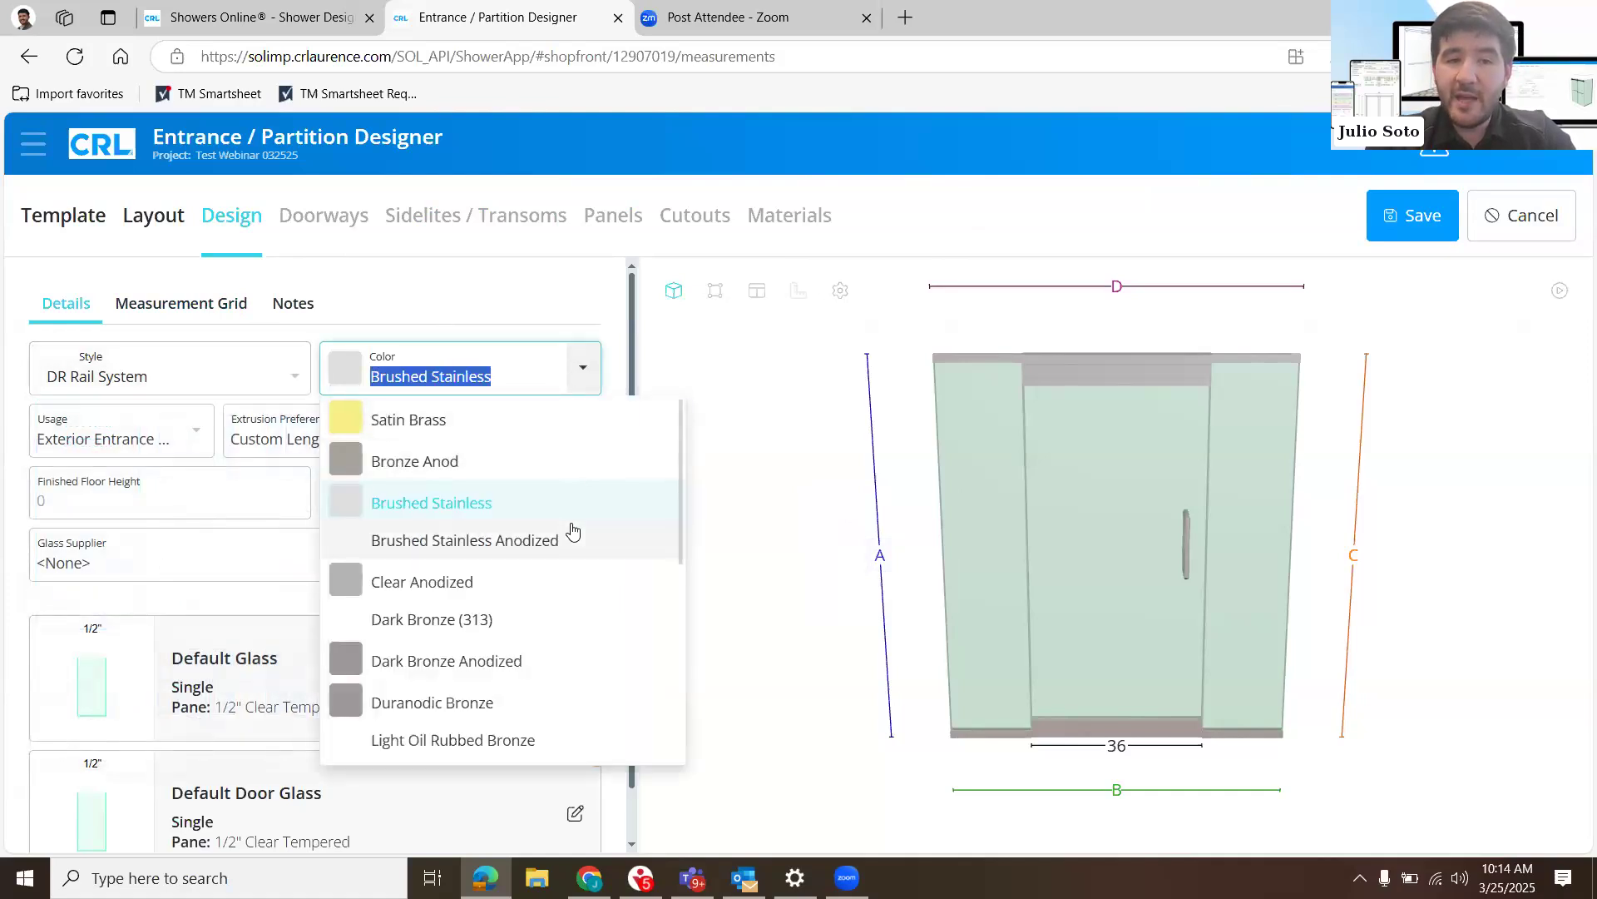
scroll(573, 529, "down", 1)
scroll(572, 529, "up", 1)
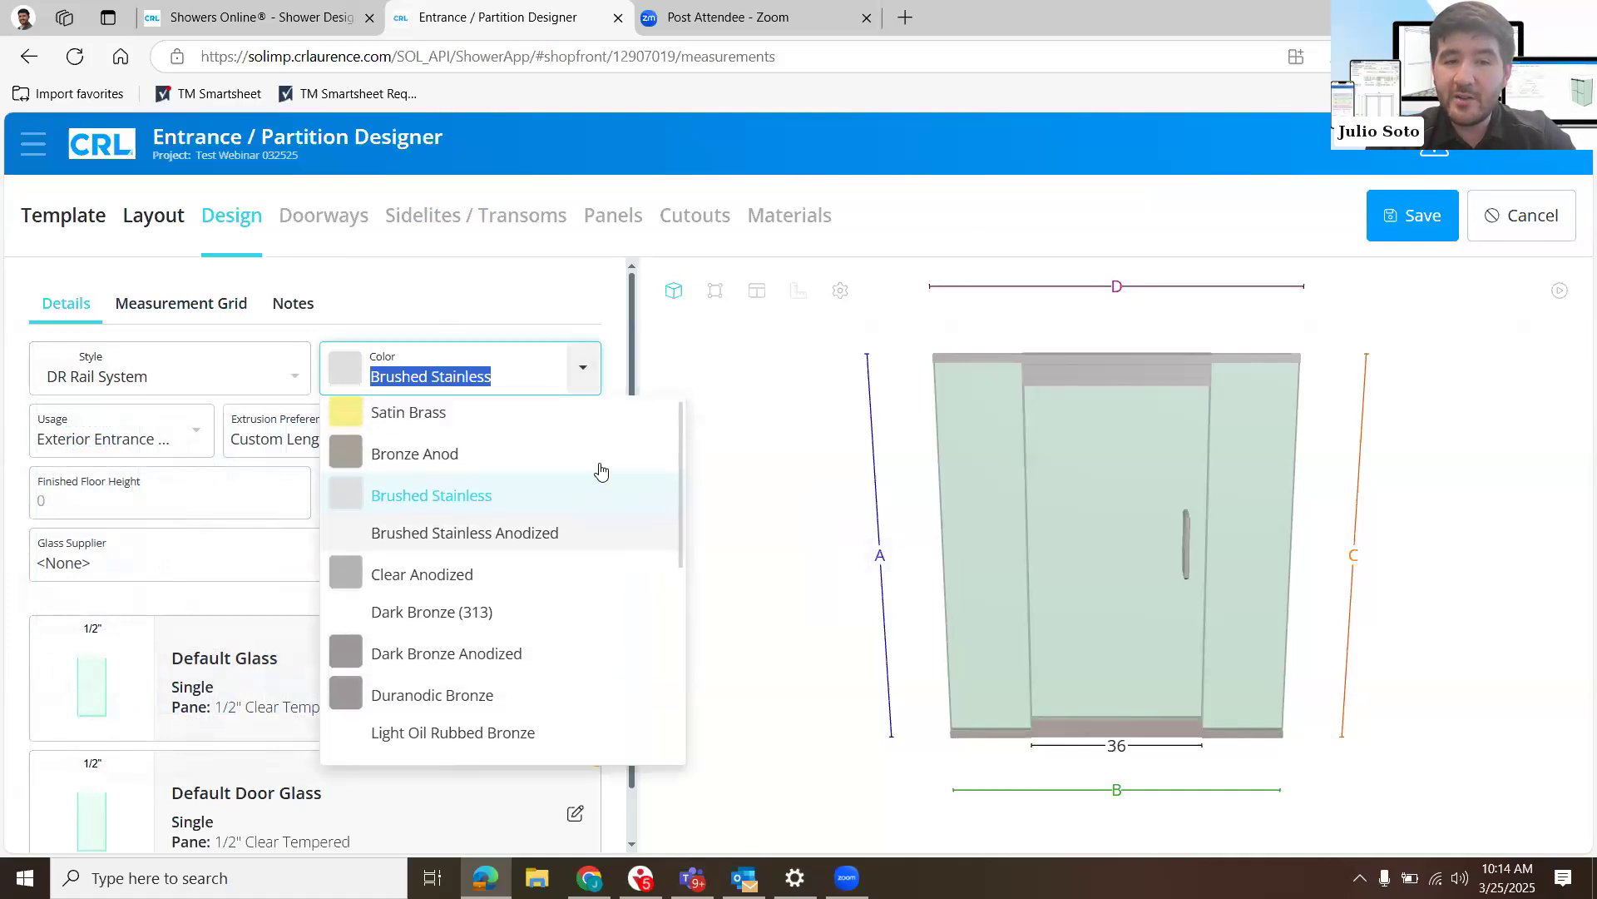
left_click(555, 506)
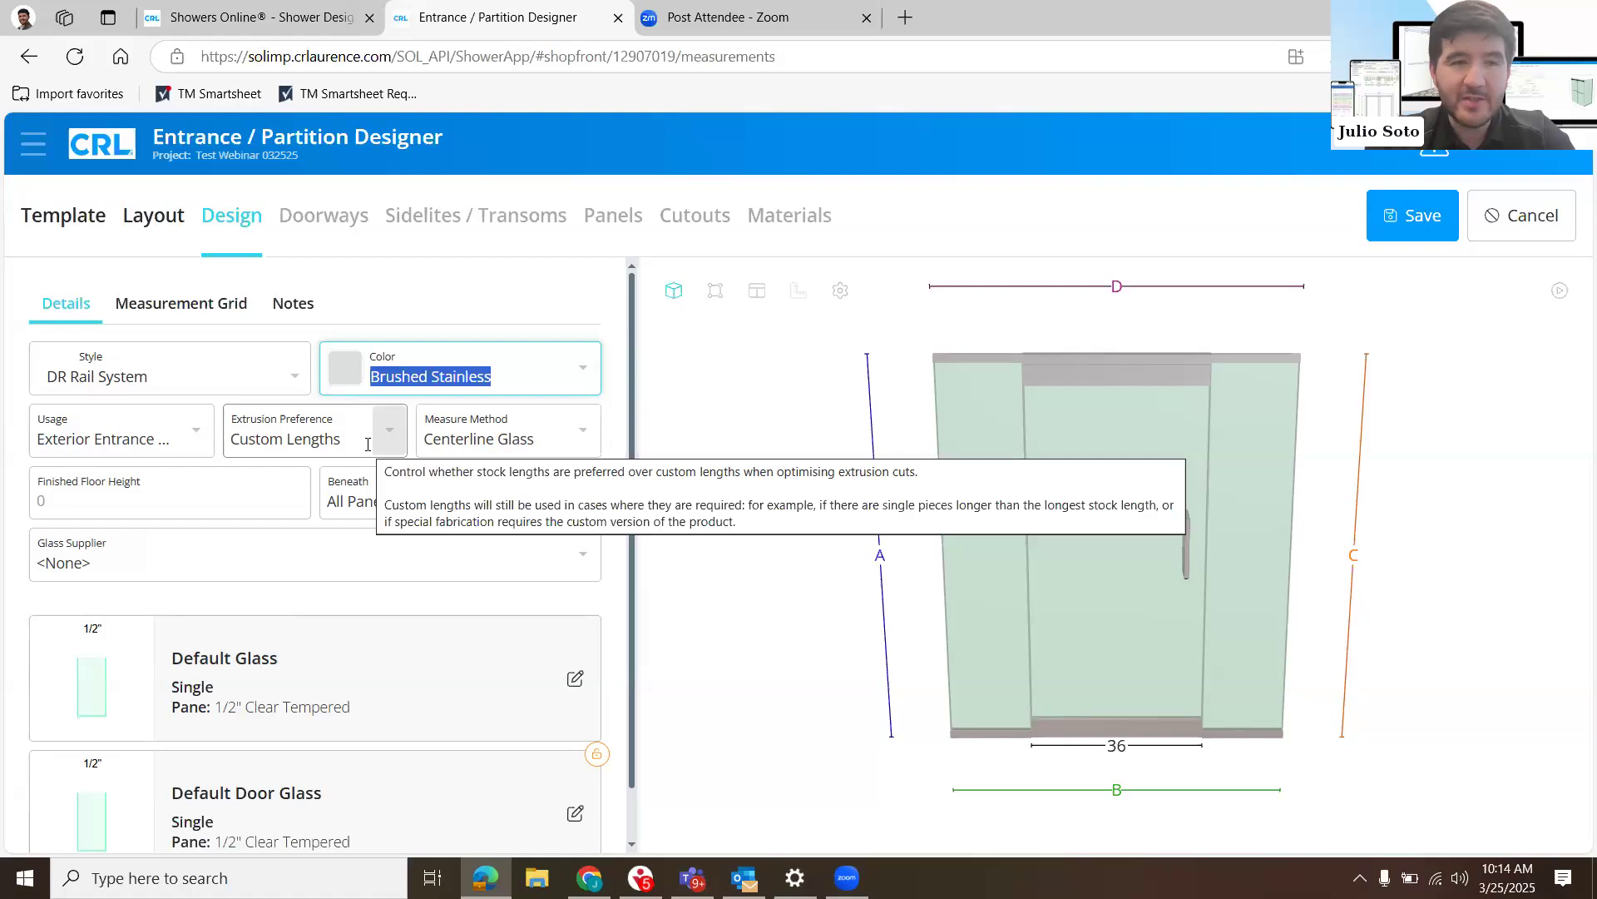
- Set the usage to Interior Entrance / Partition and check the options for extrusion preference and measure method
left_click(194, 431)
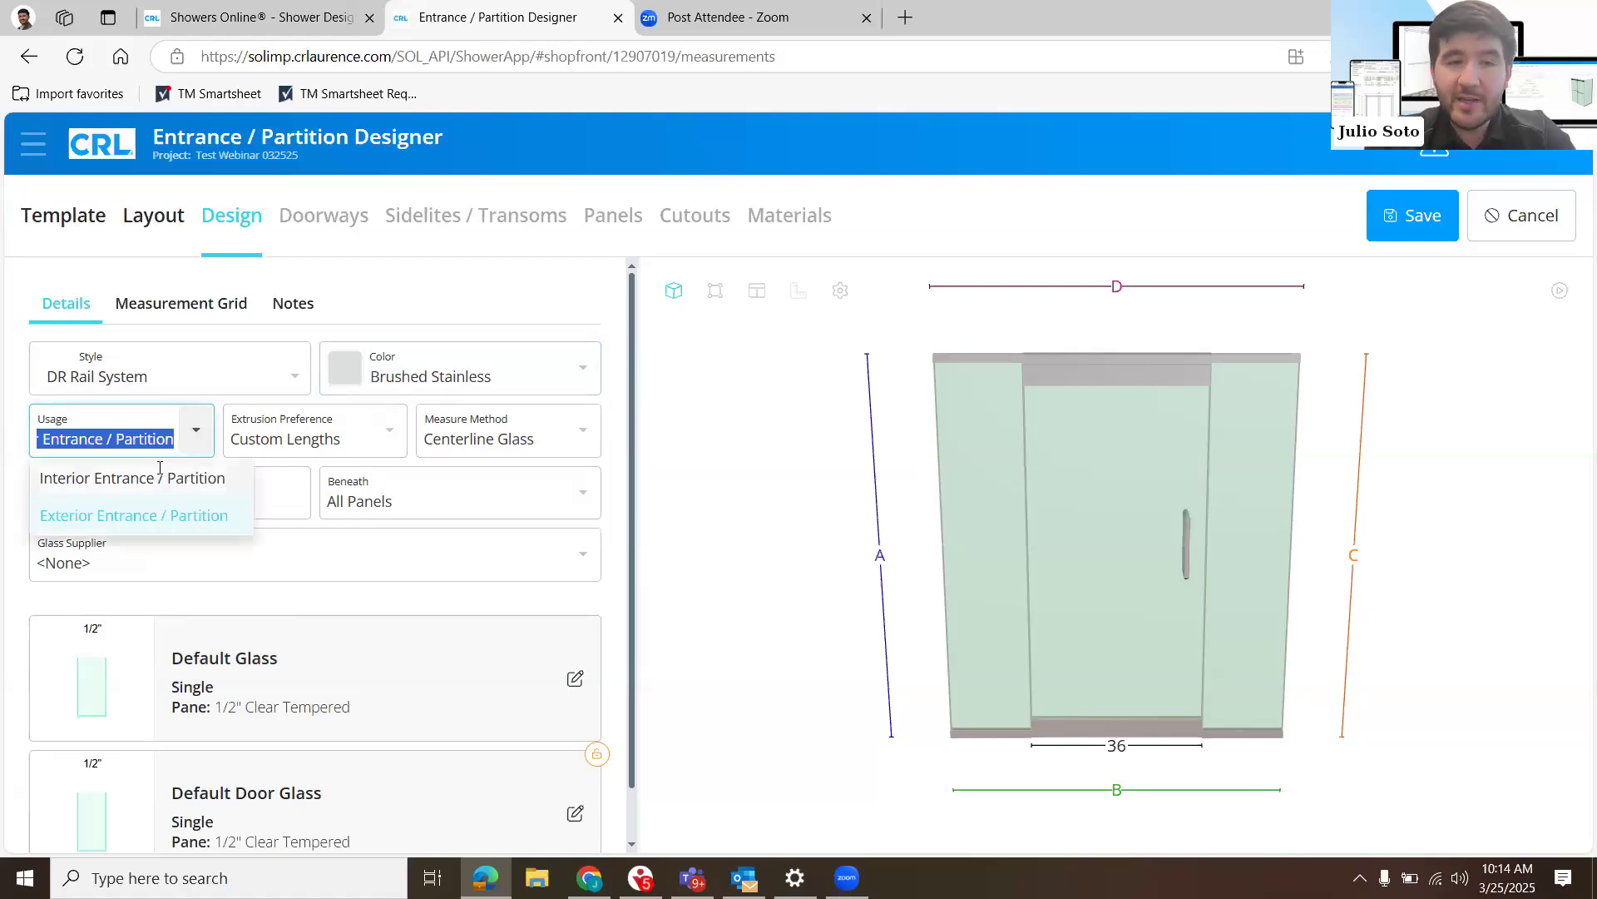
left_click(160, 471)
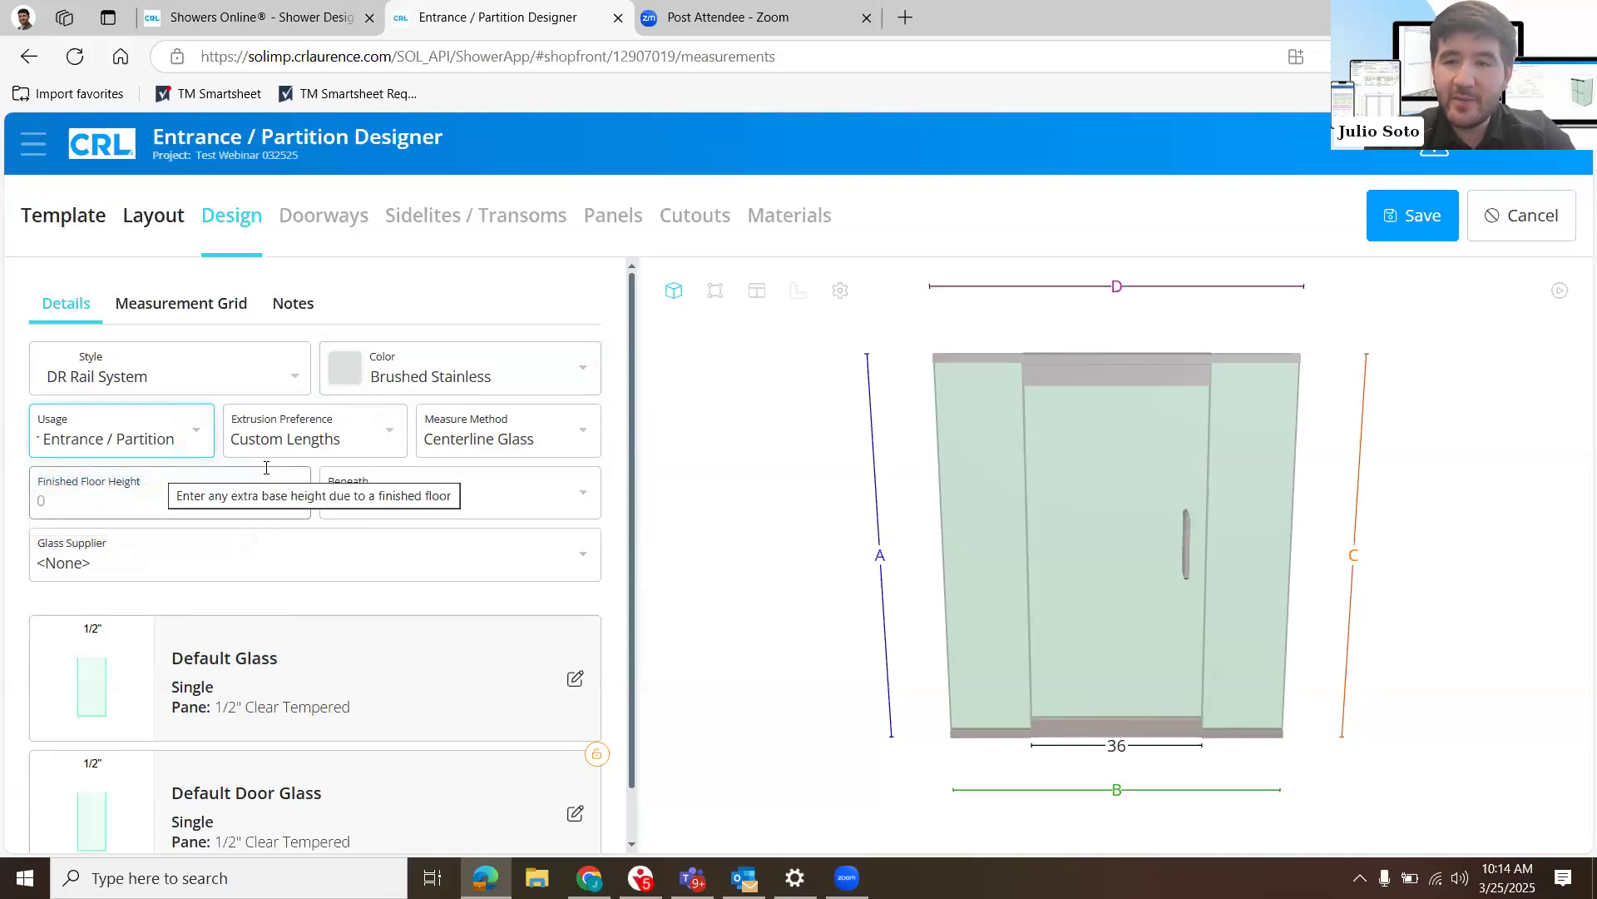
left_click(388, 431)
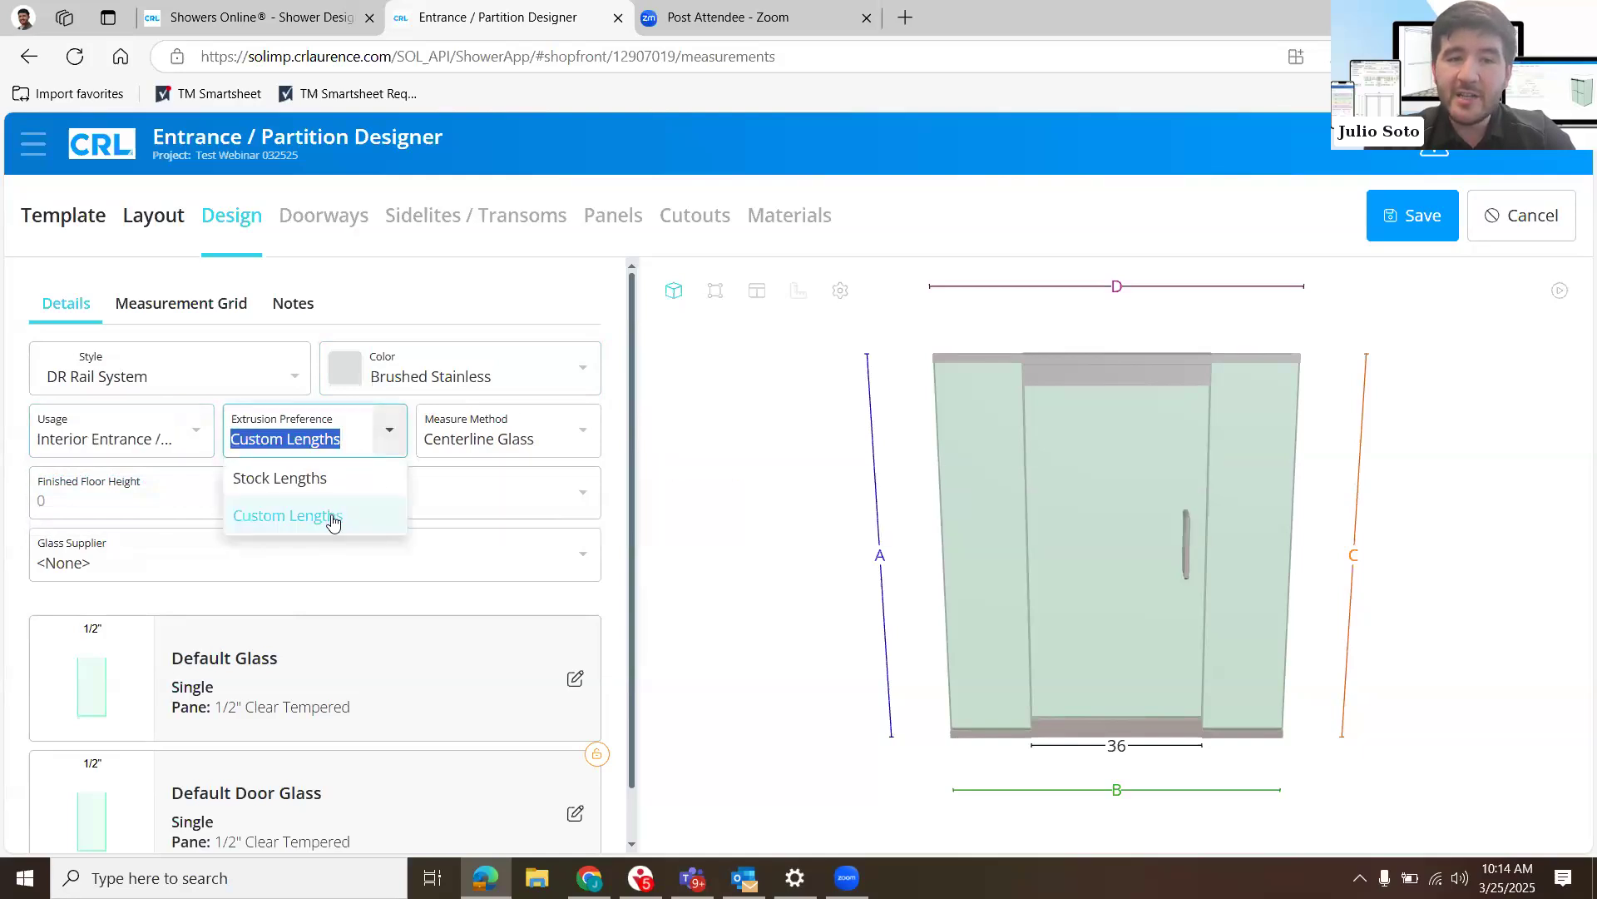
left_click(457, 628)
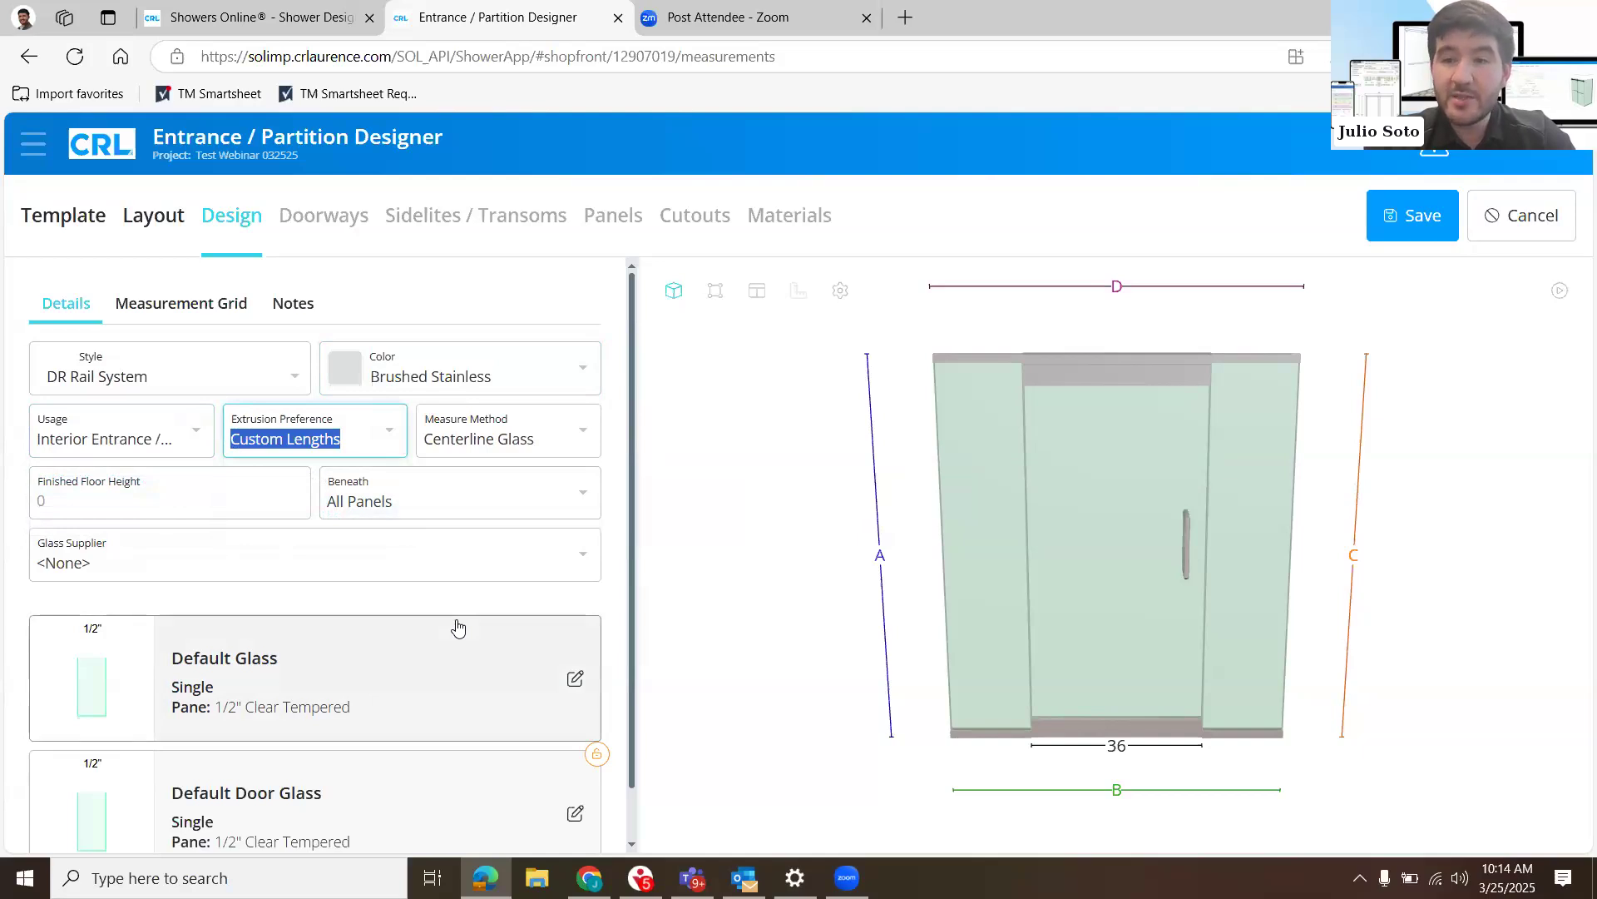
left_click(580, 445)
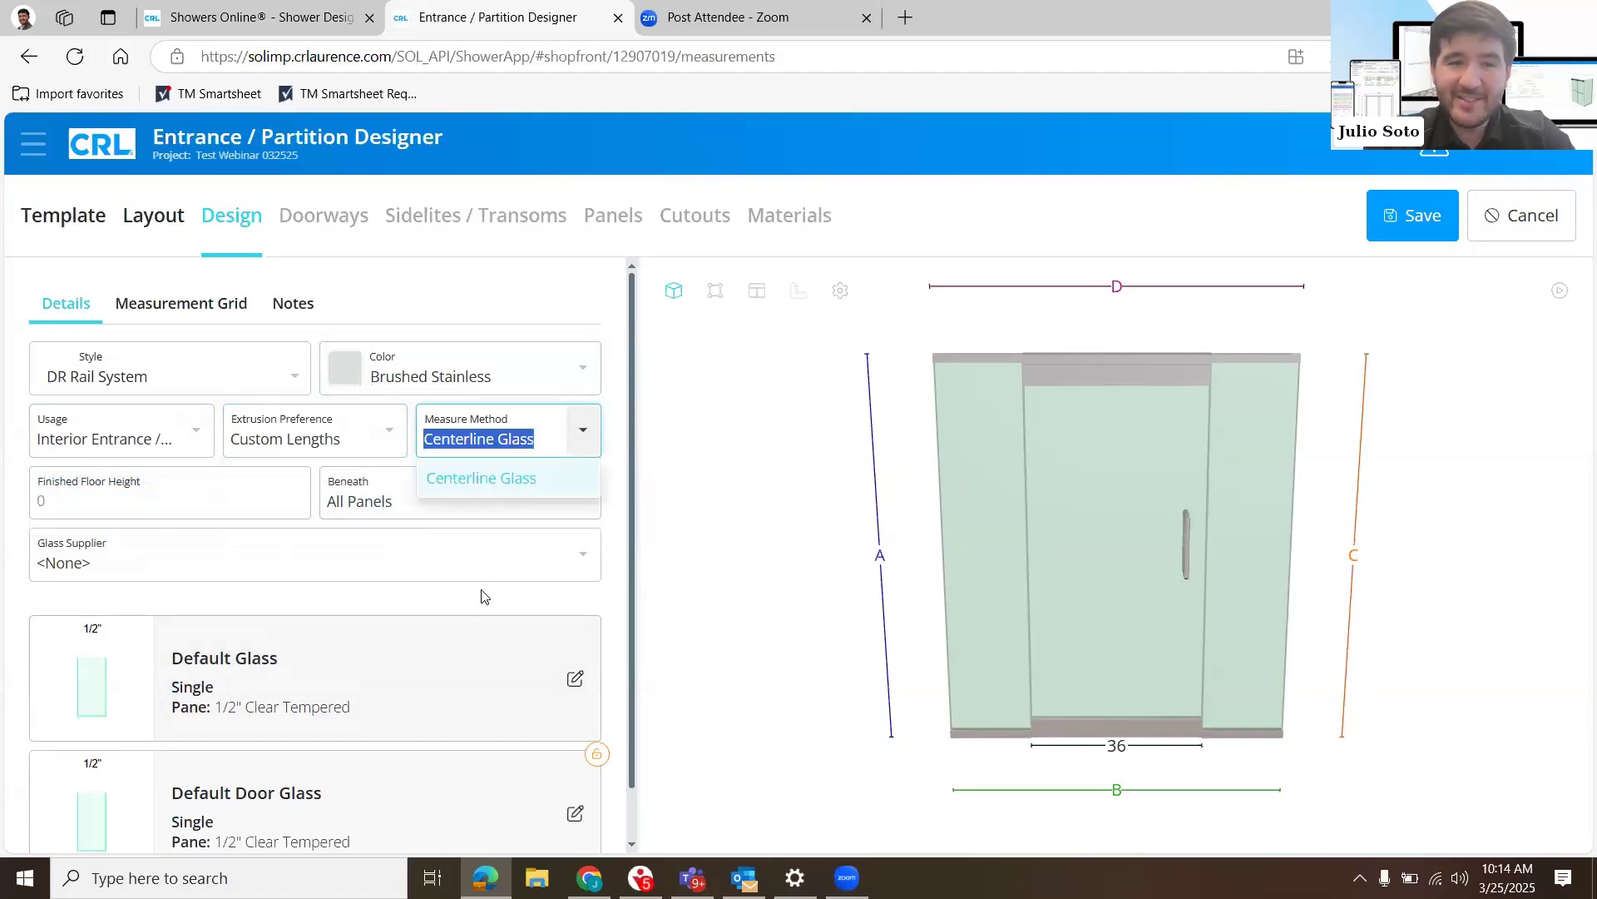
- Look through the glass suppliers available for the design
scroll(593, 503, "down", 1)
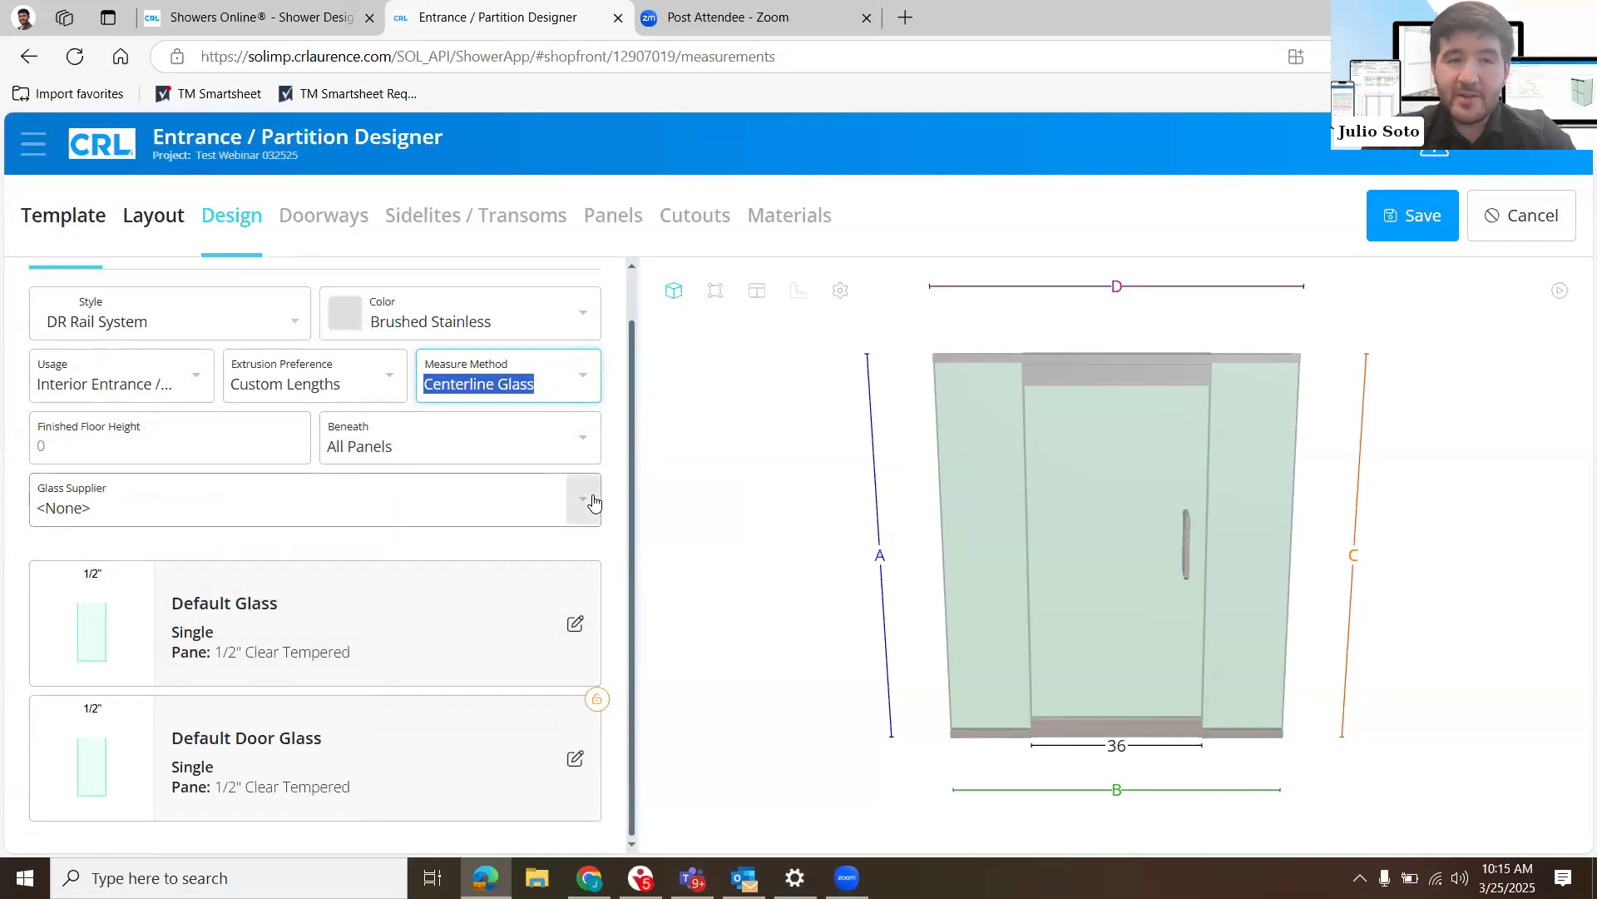
left_click(593, 501)
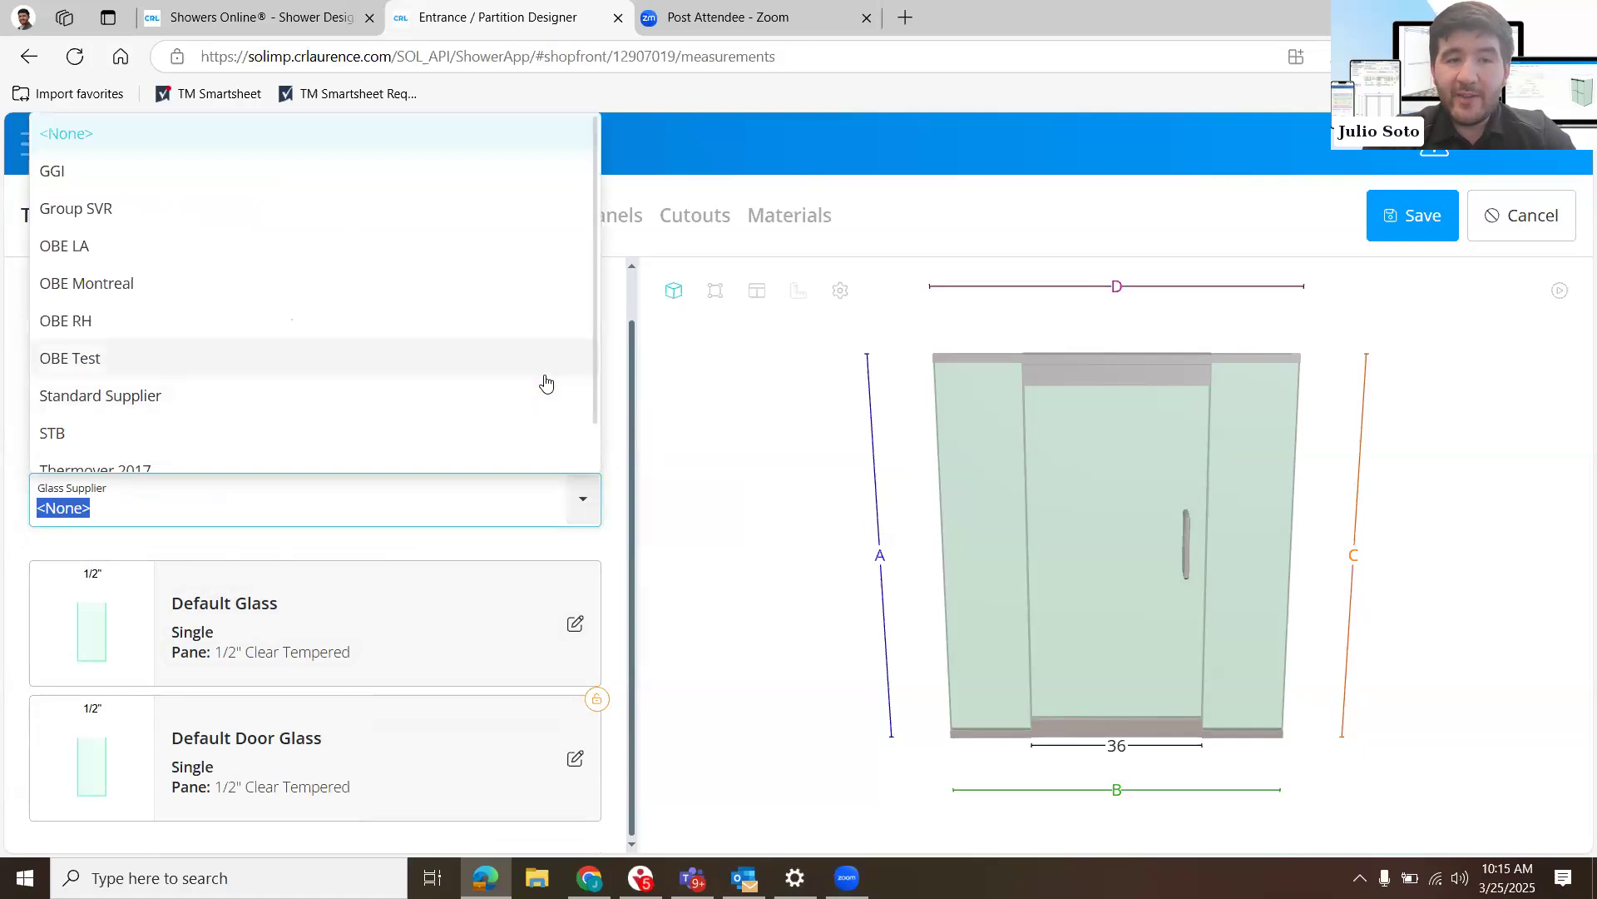
scroll(546, 382, "down", 1)
scroll(545, 383, "up", 1)
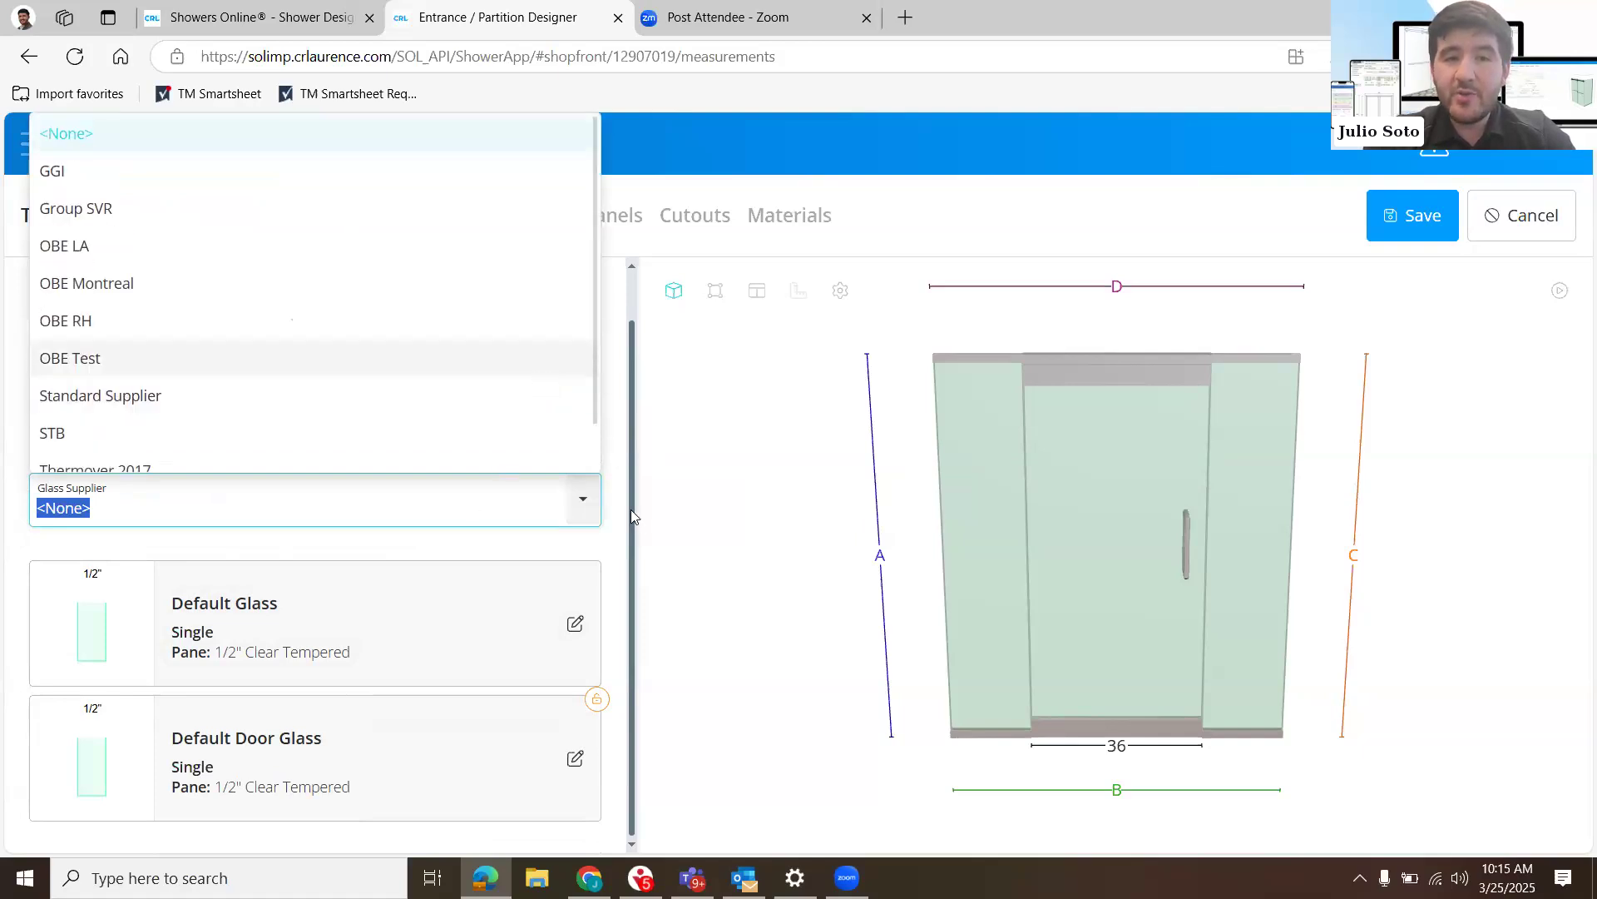
left_click(595, 510)
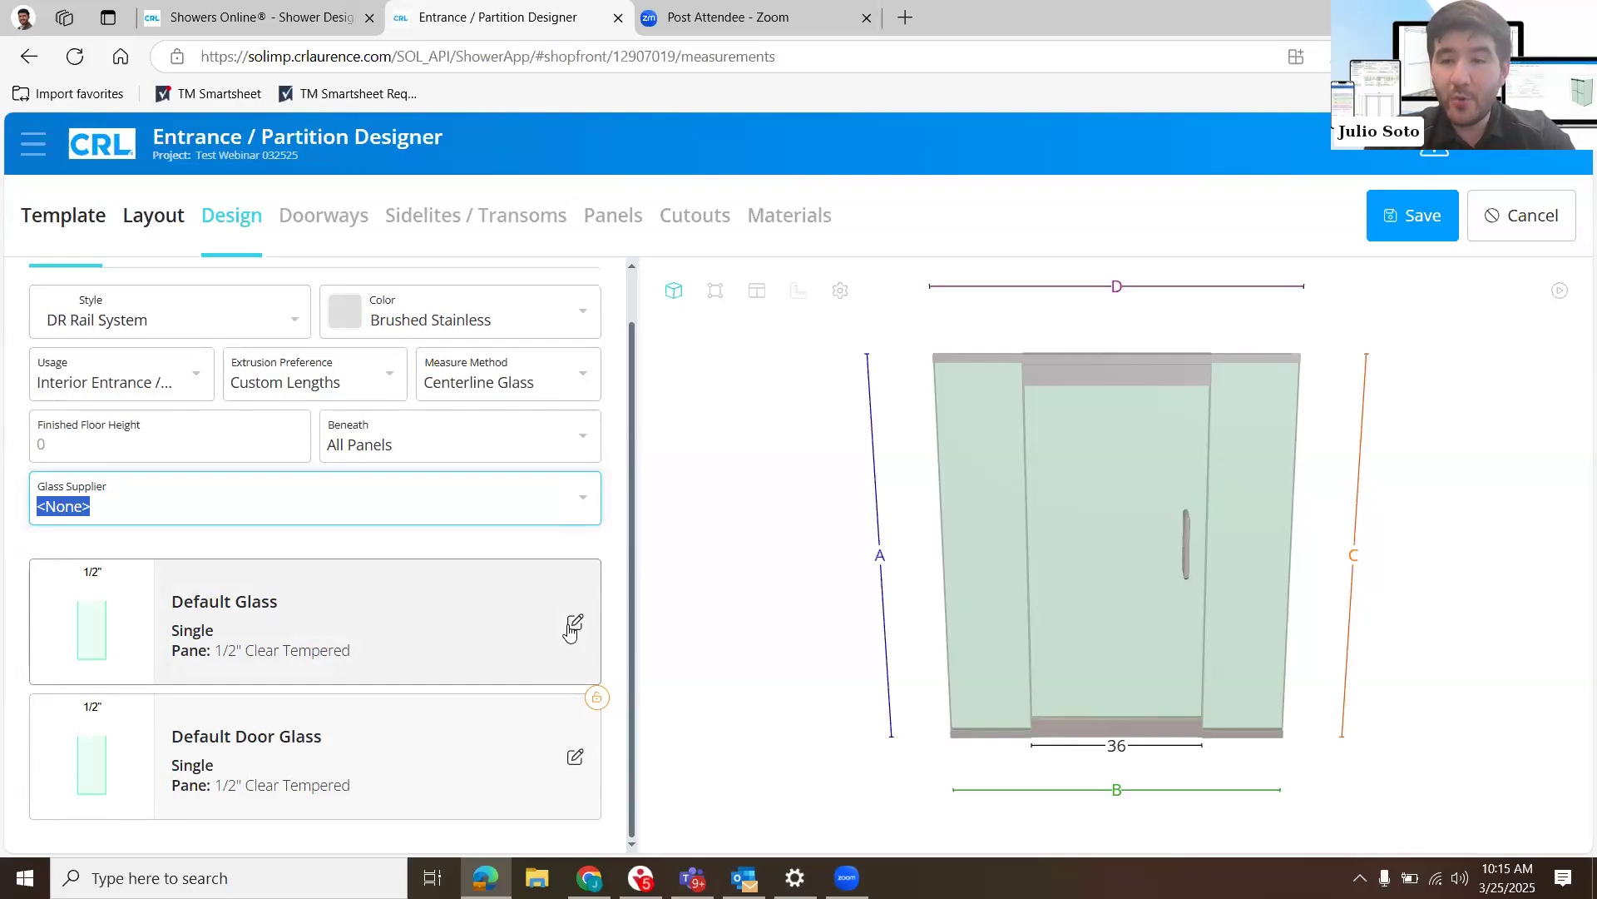
- Review the makeup options of the default glass and the default door glass
left_click(574, 626)
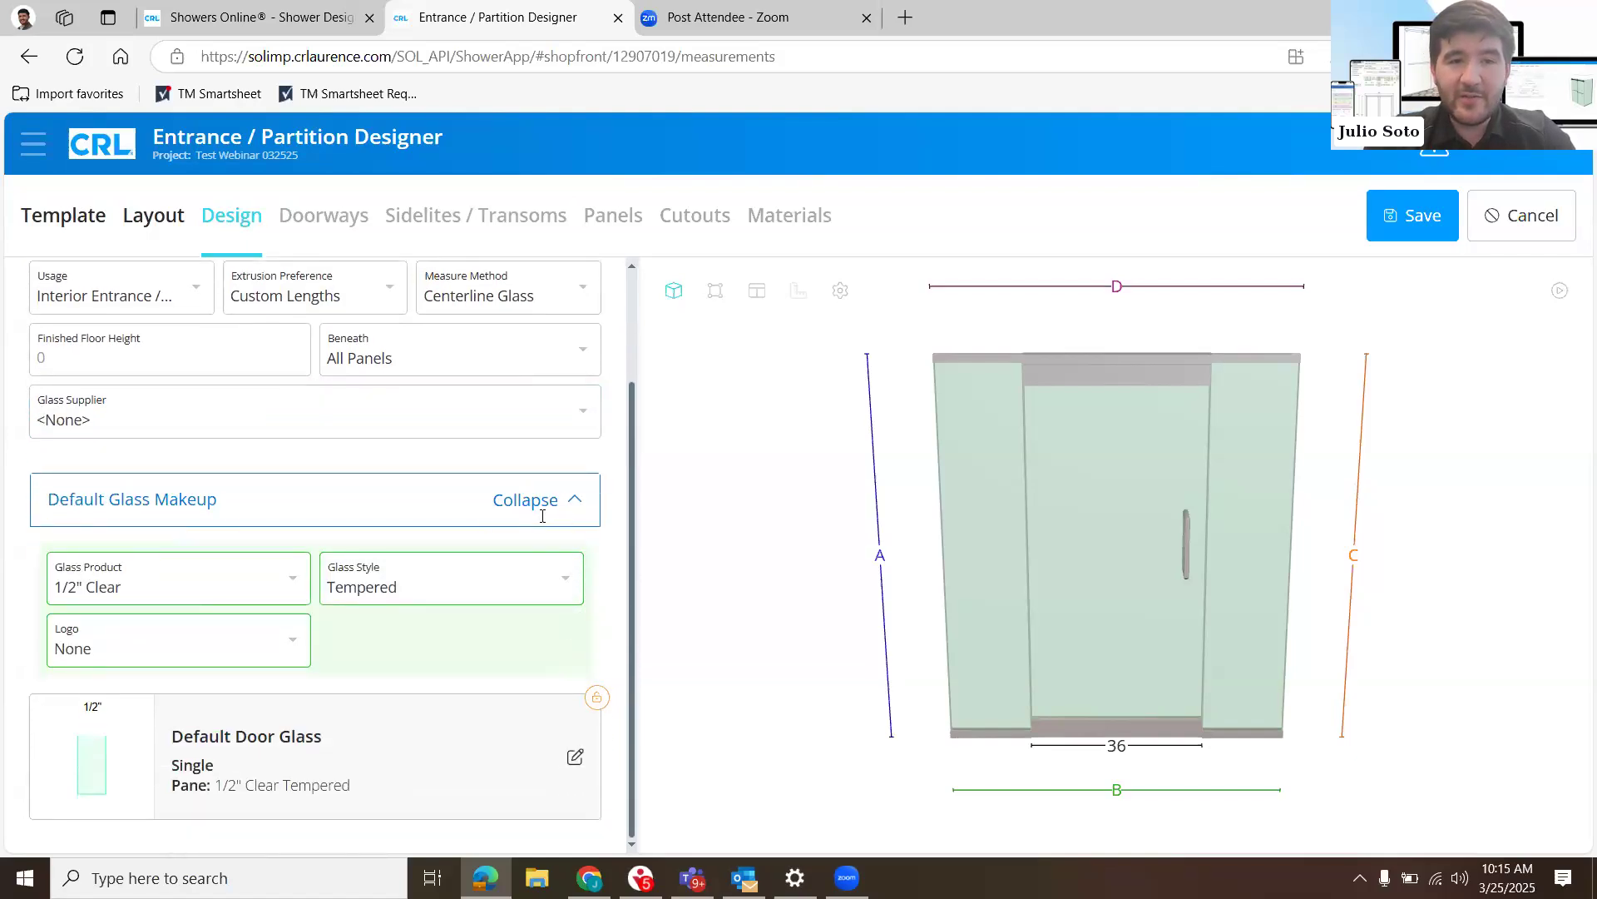
left_click(549, 509)
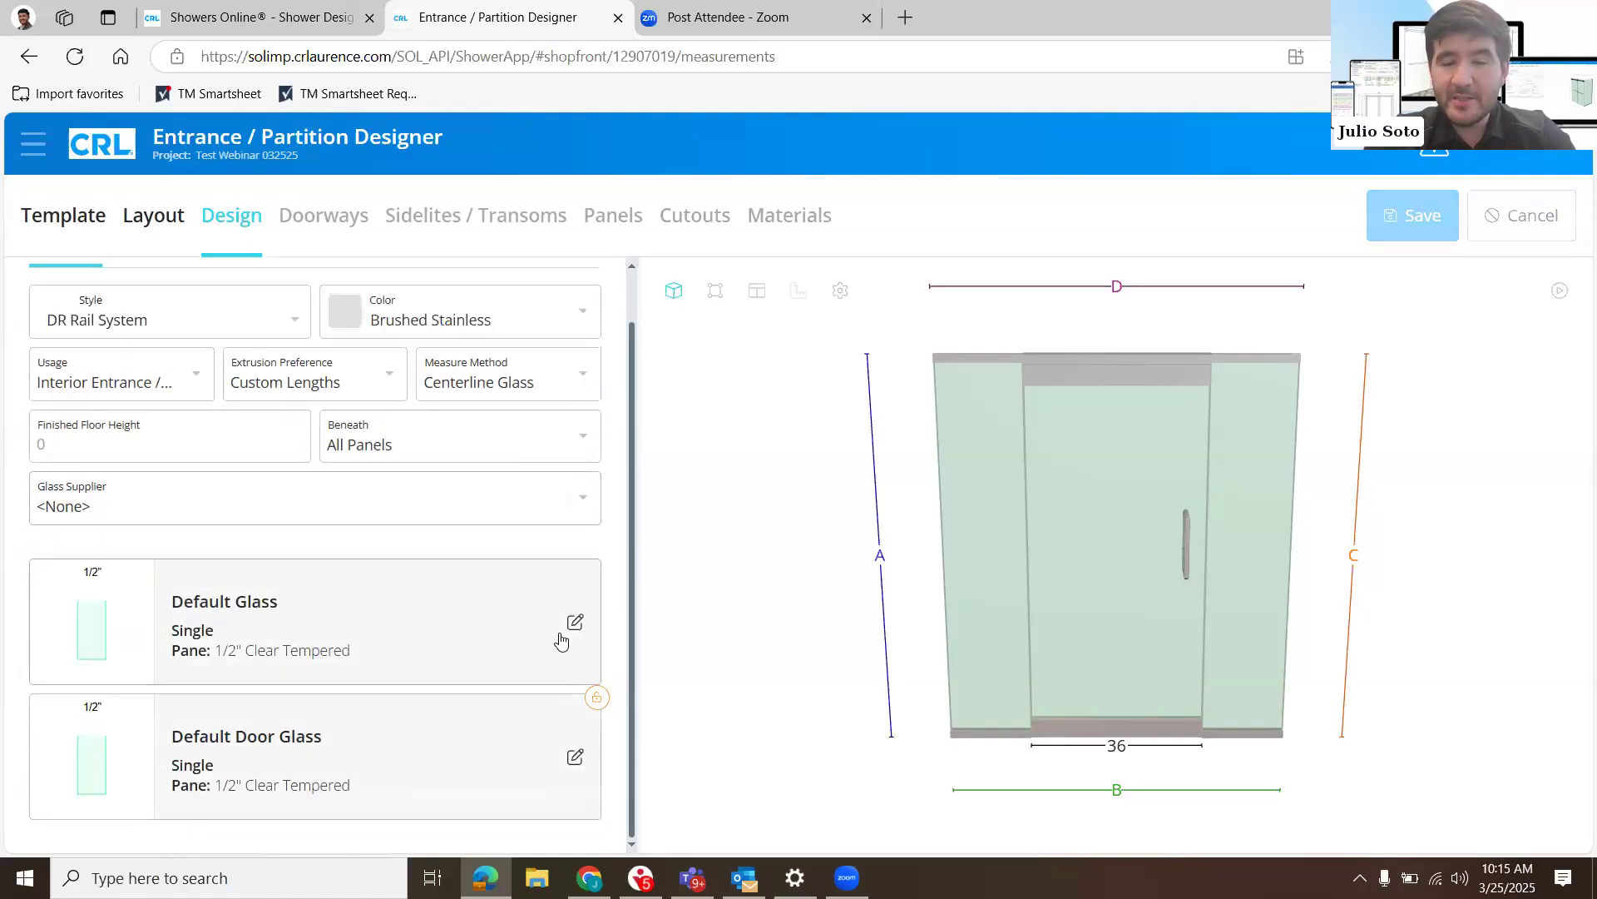
left_click(574, 755)
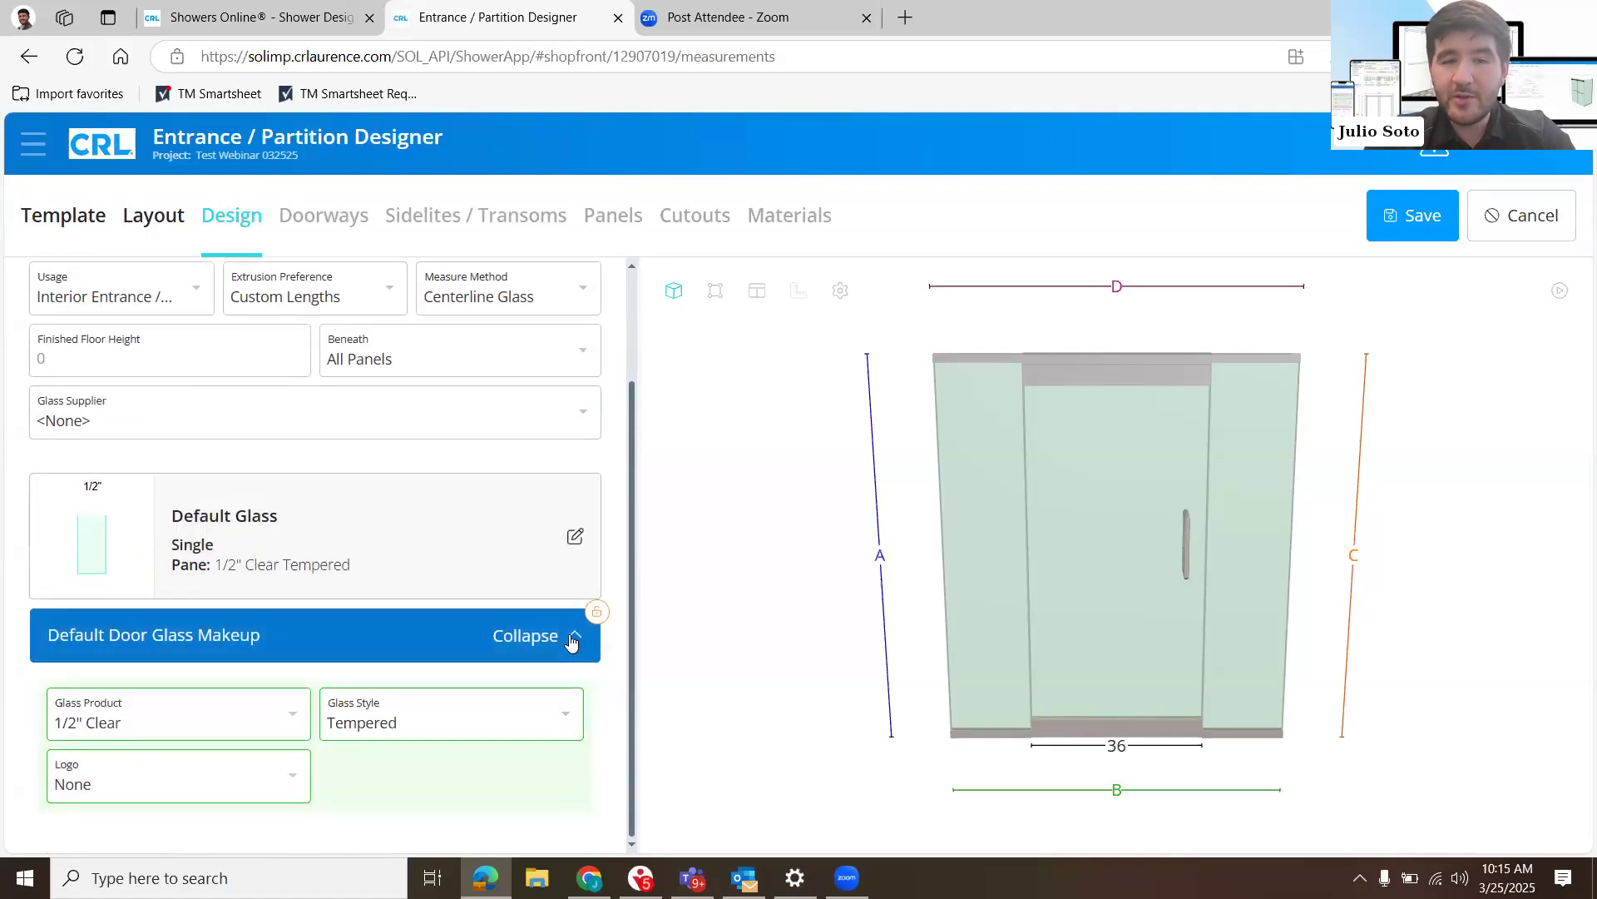
left_click(572, 642)
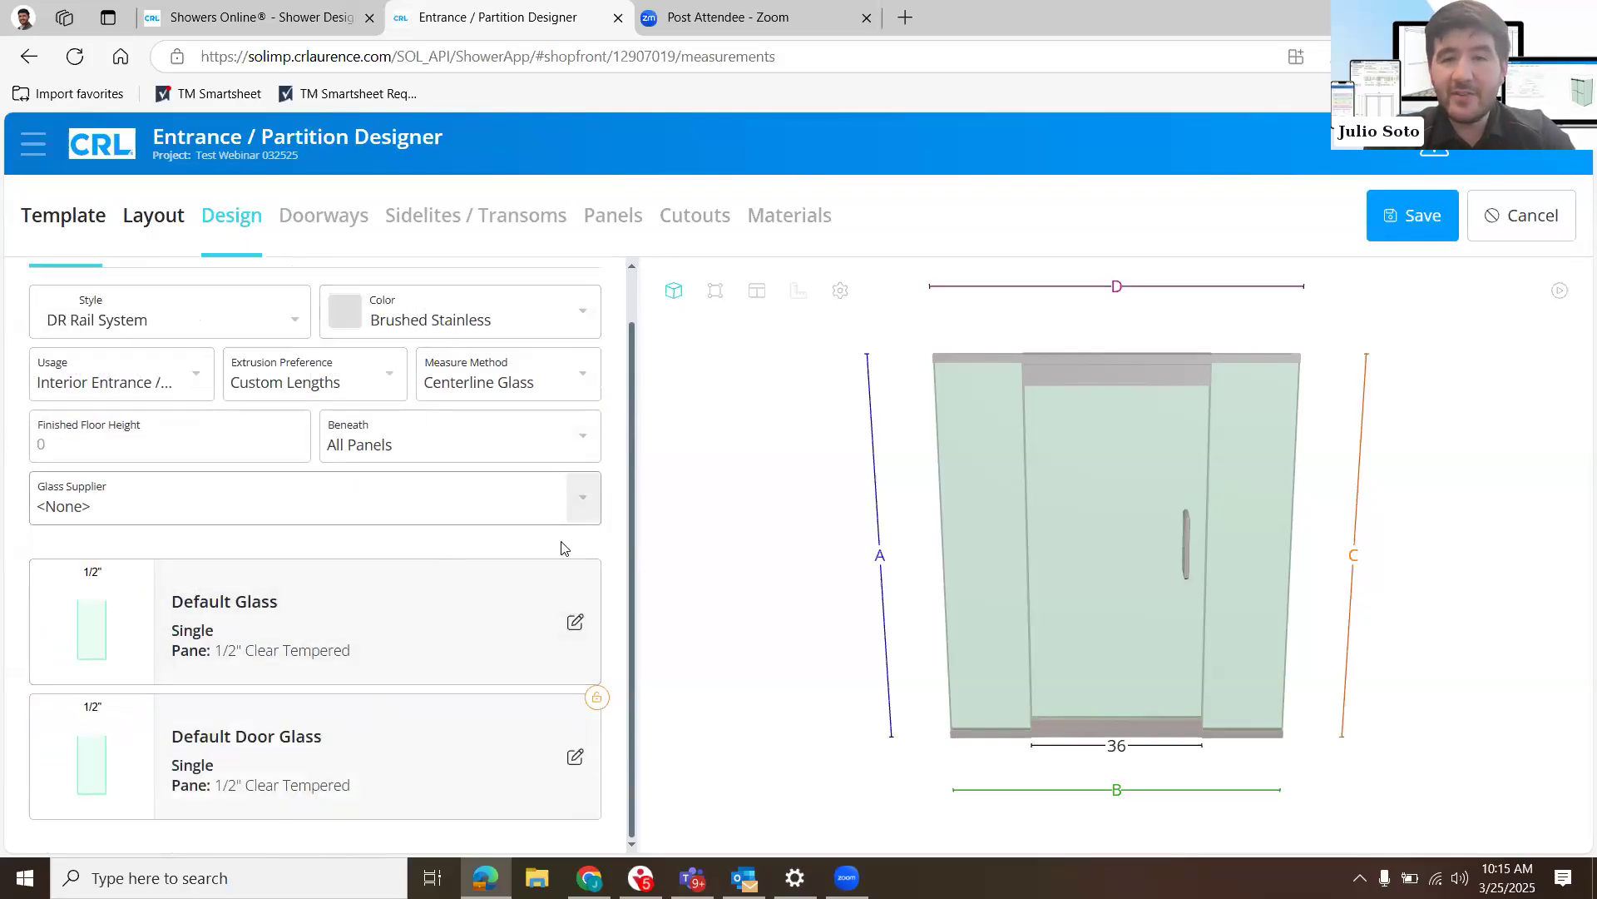
- Go back over the design details and view the glass supplier choices once more
scroll(456, 289, "up", 1)
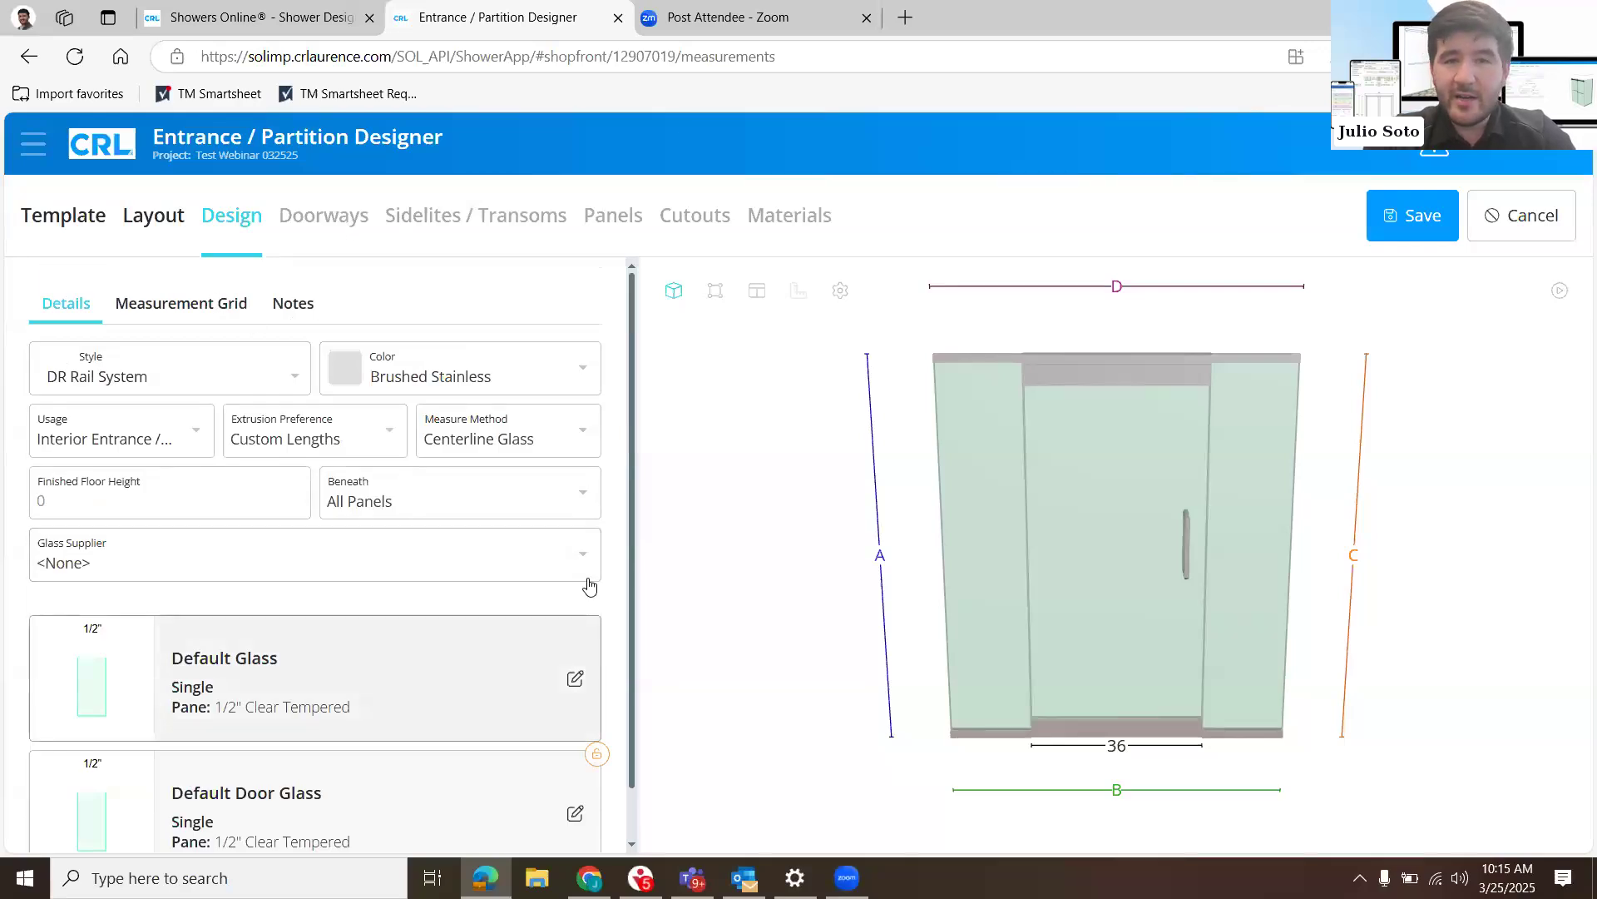
scroll(528, 545, "down", 1)
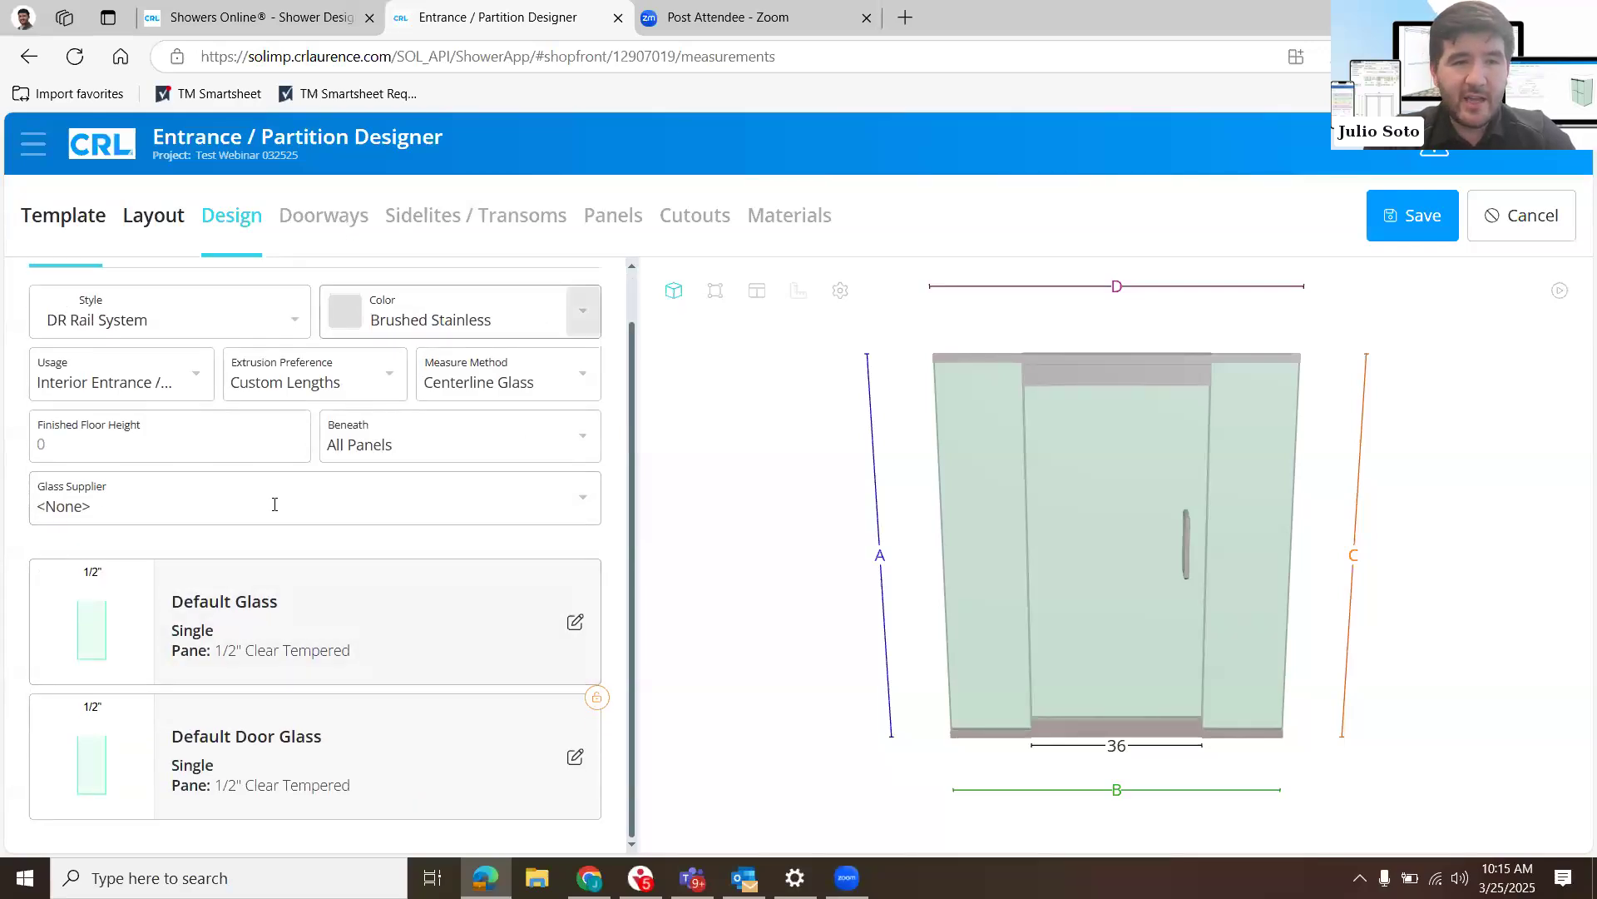
left_click(596, 503)
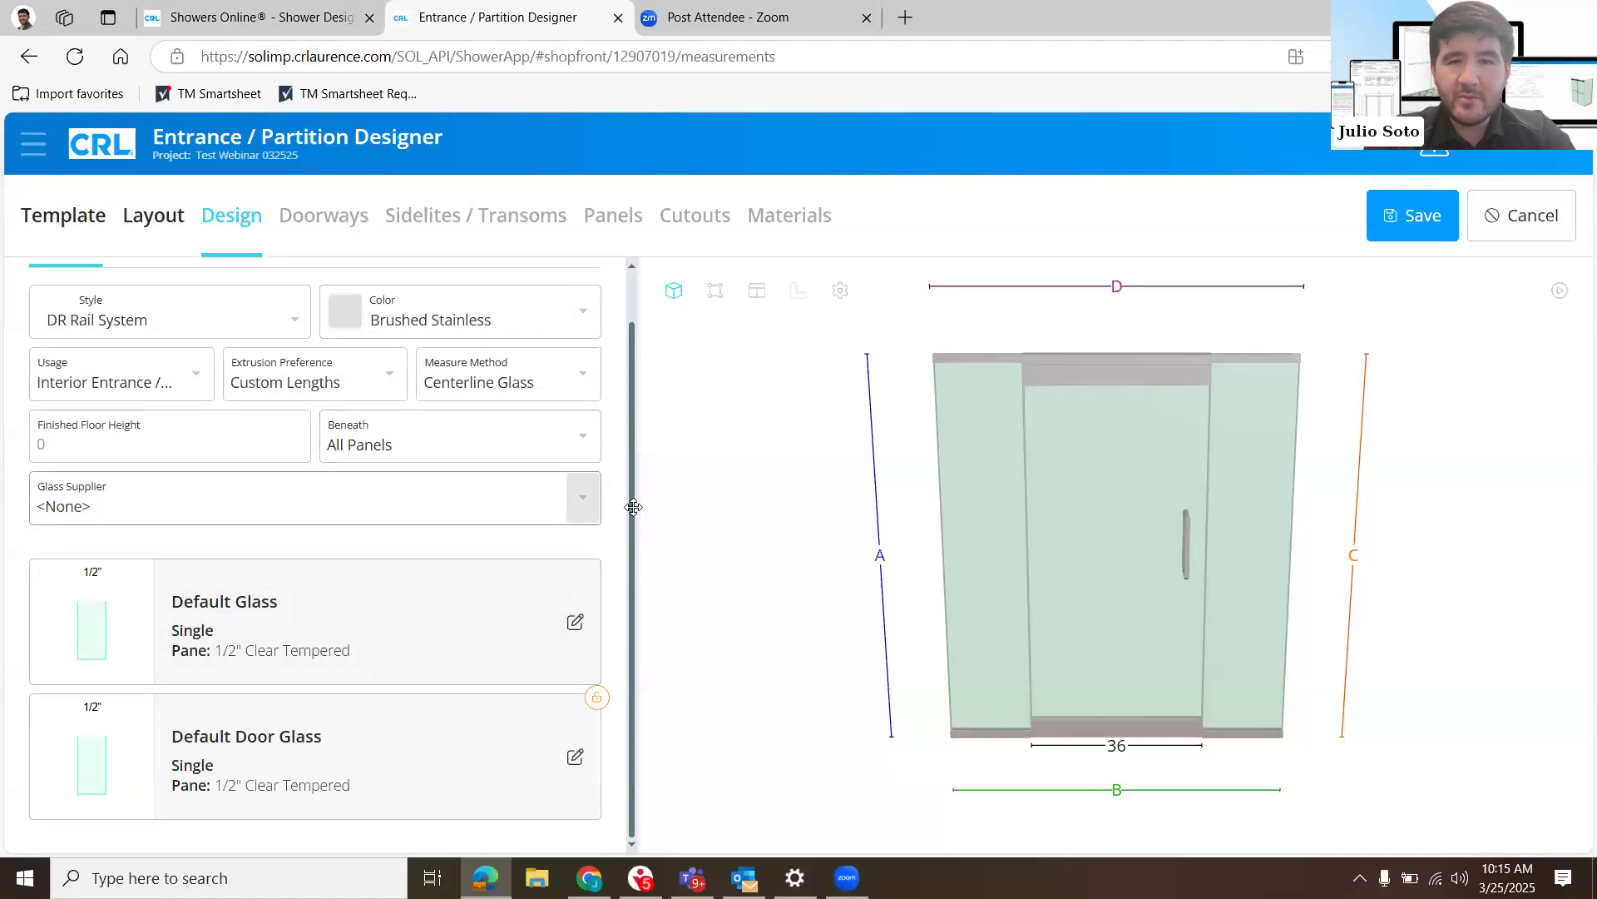
left_click(888, 574)
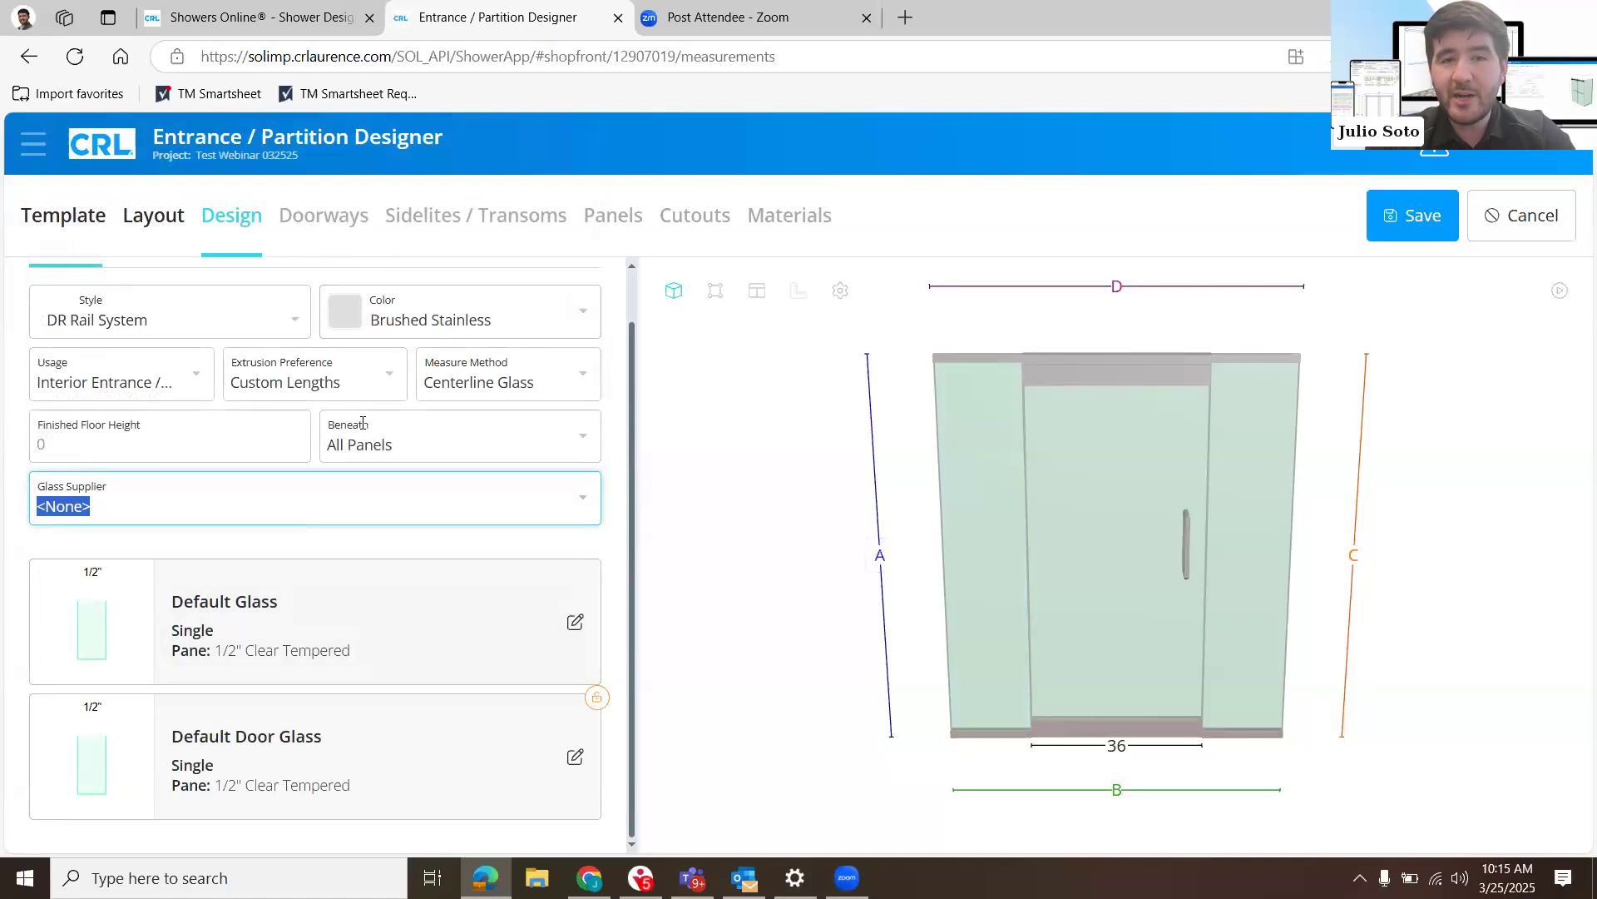
- Set the height of opening dimension A to 108
left_click(875, 549)
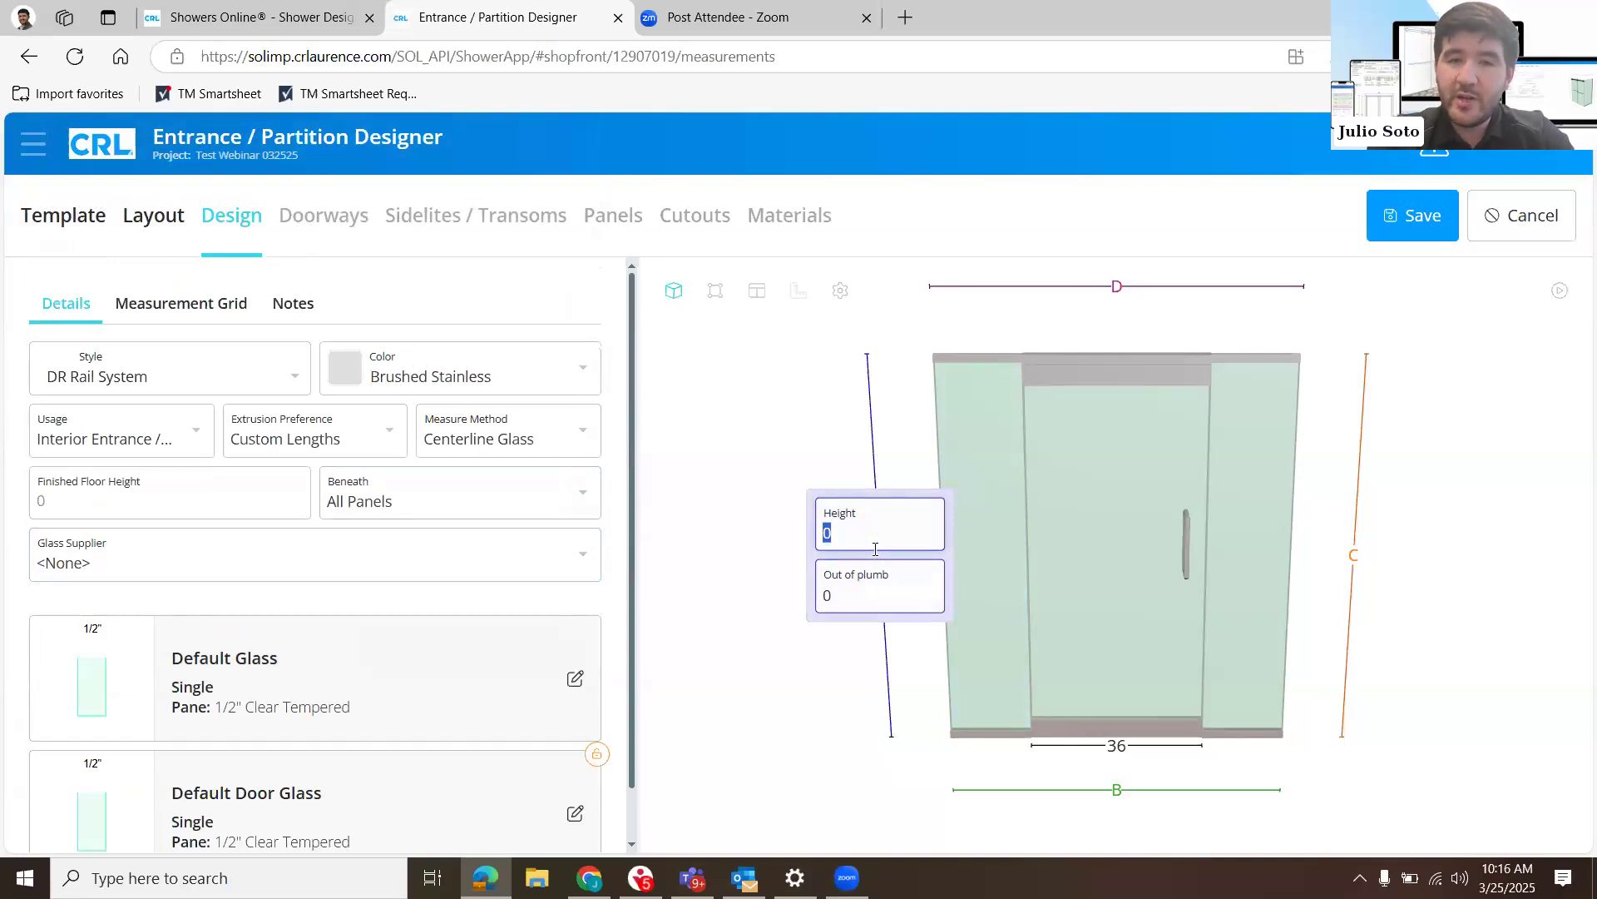
type("108")
key("Tab")
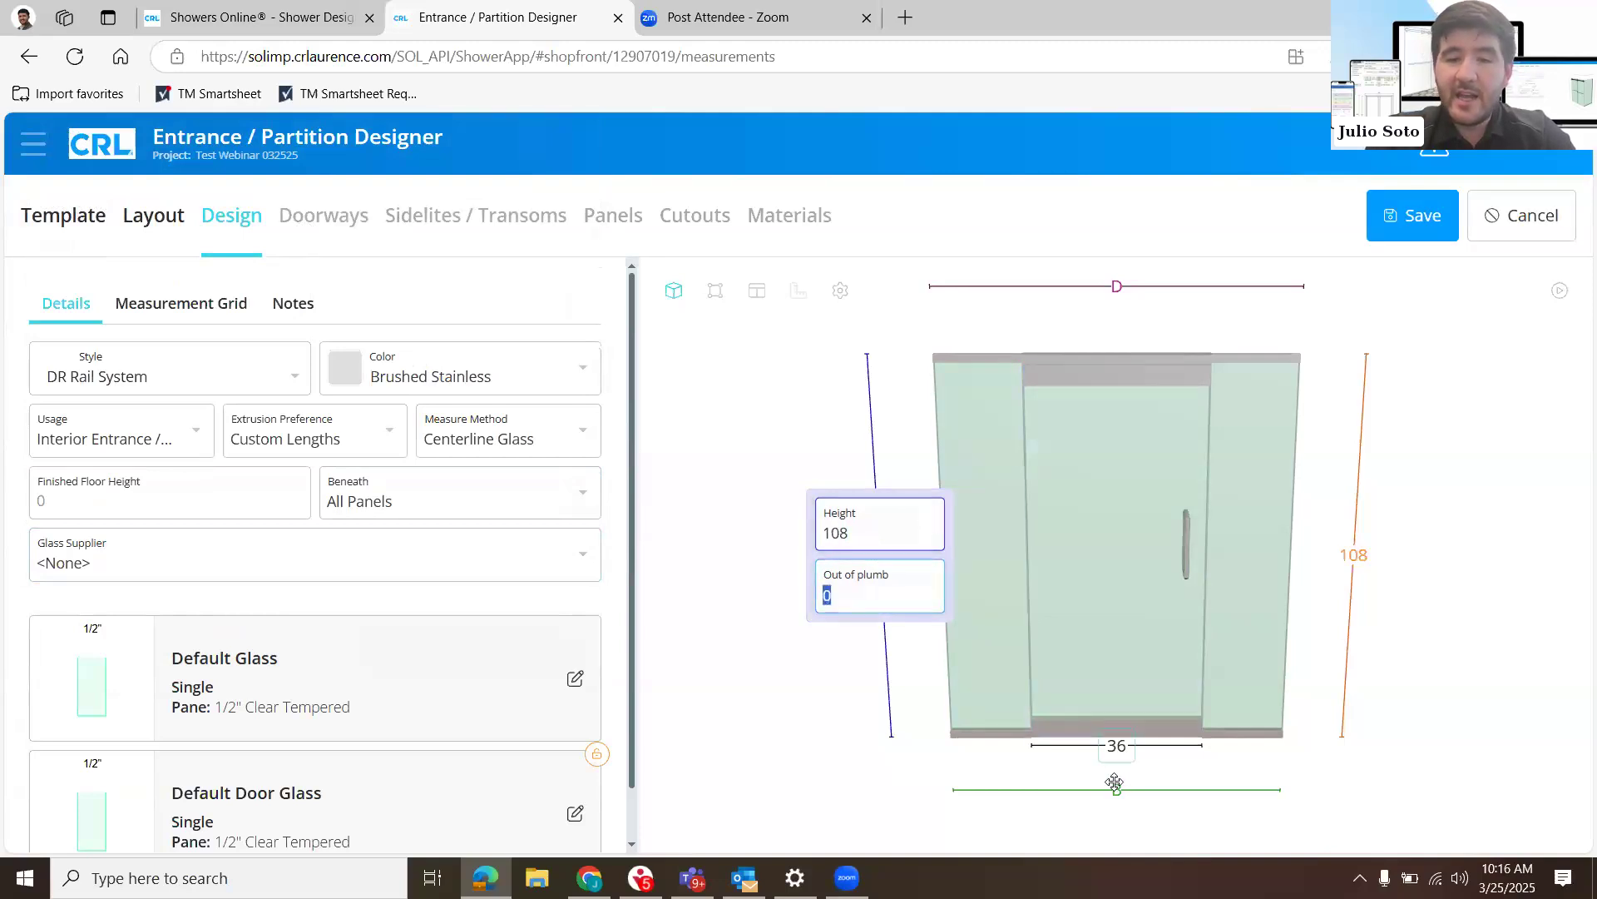
- Set the width of the opening along its base to 108
left_click(1115, 784)
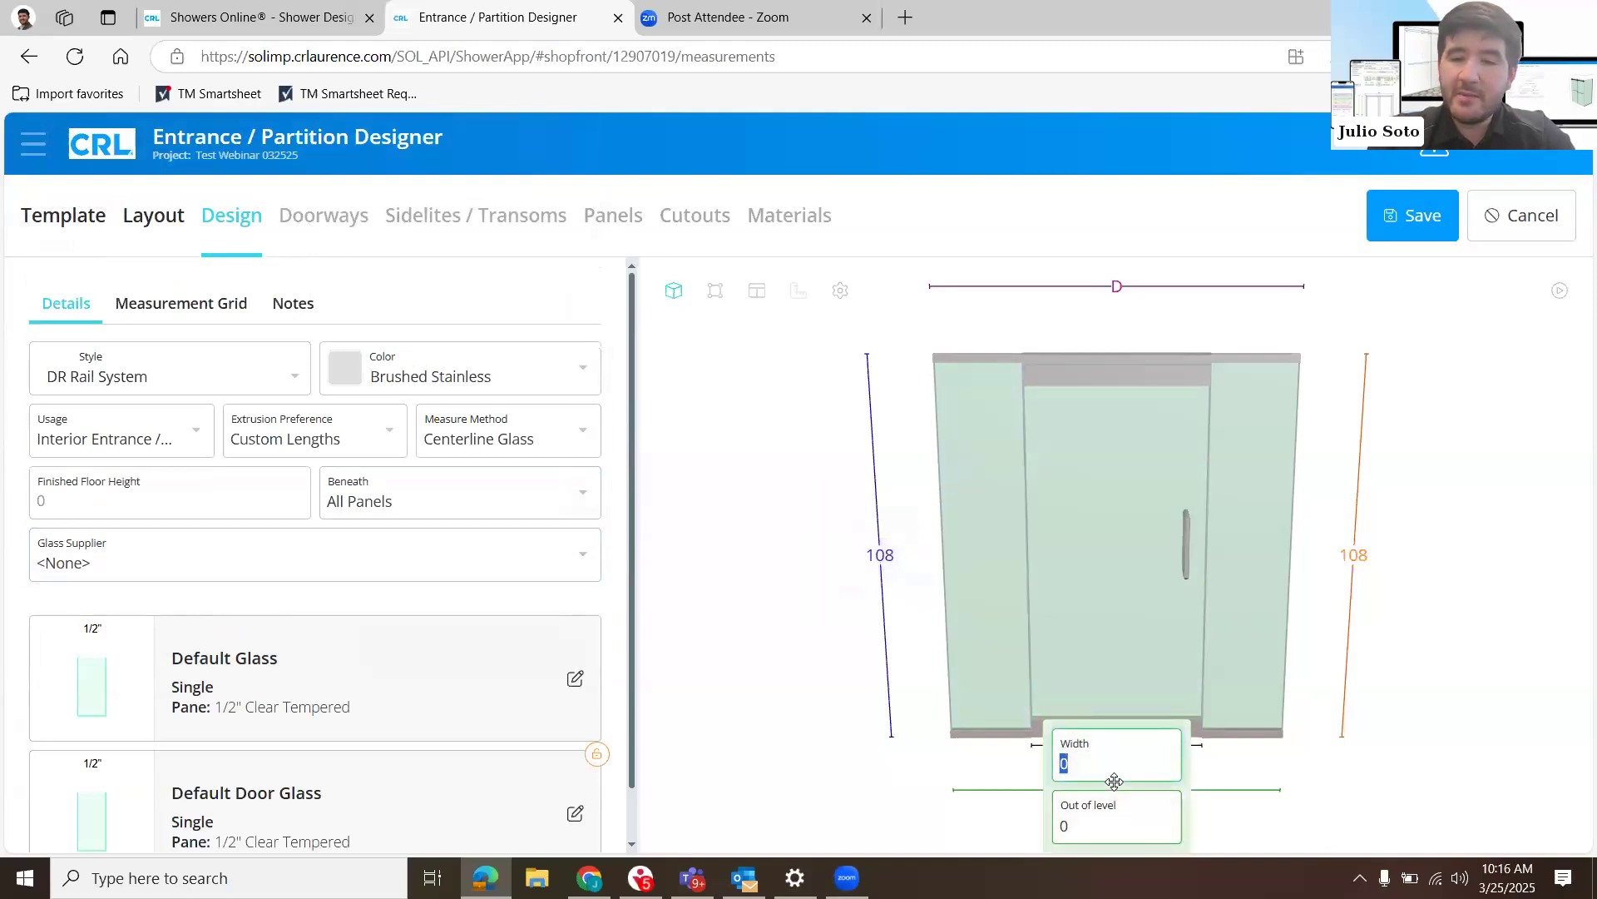
type("108")
left_click(778, 769)
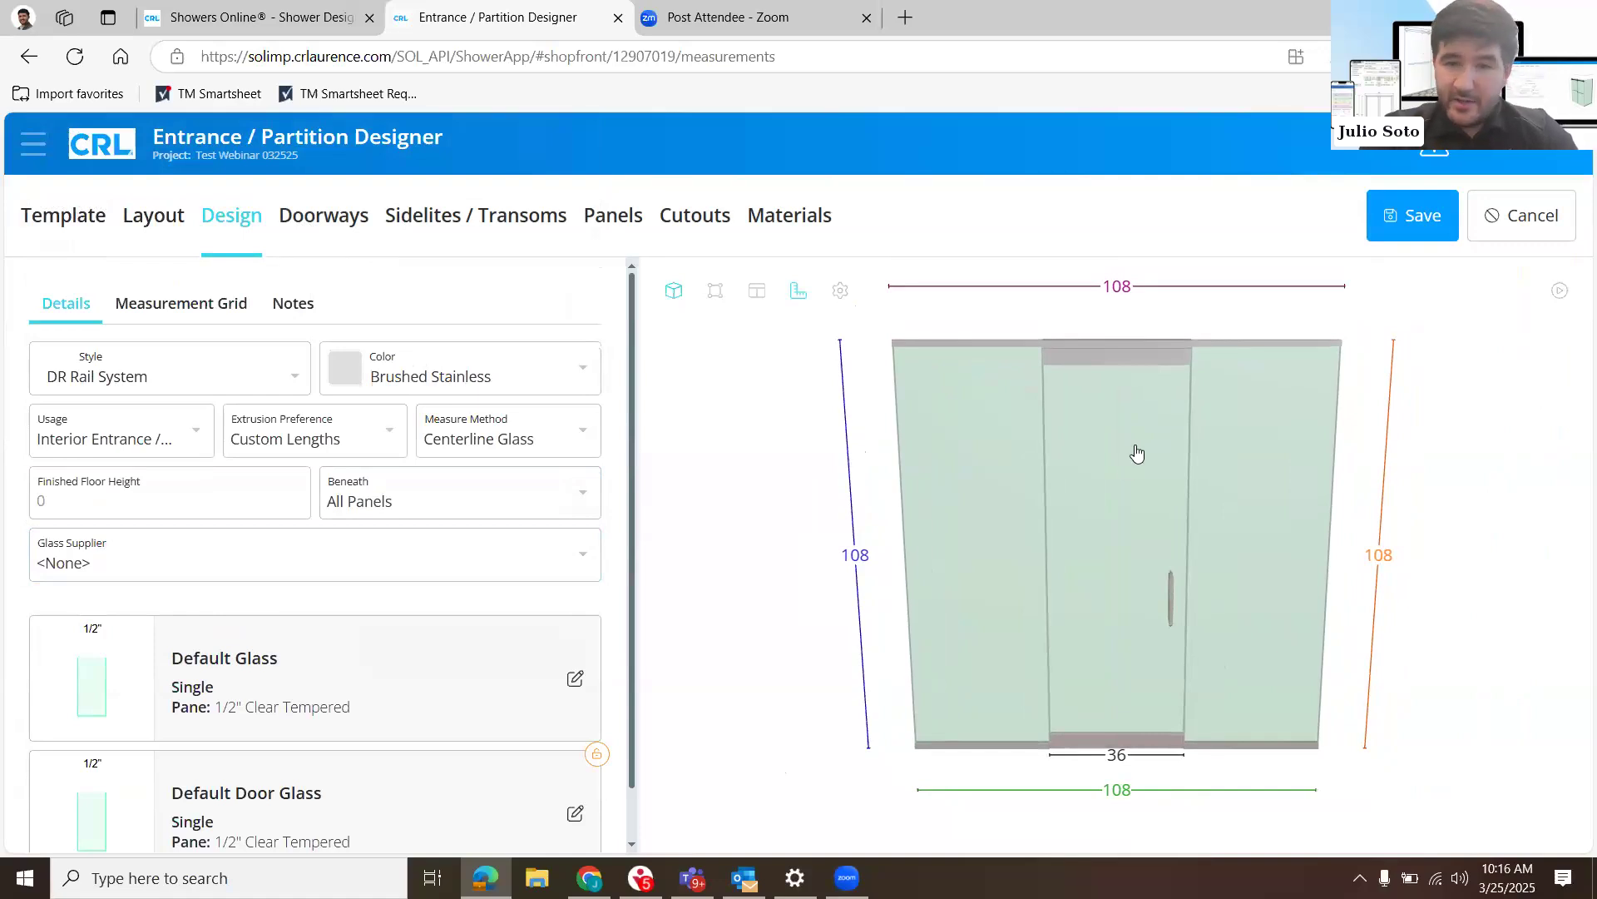
left_click(1094, 538)
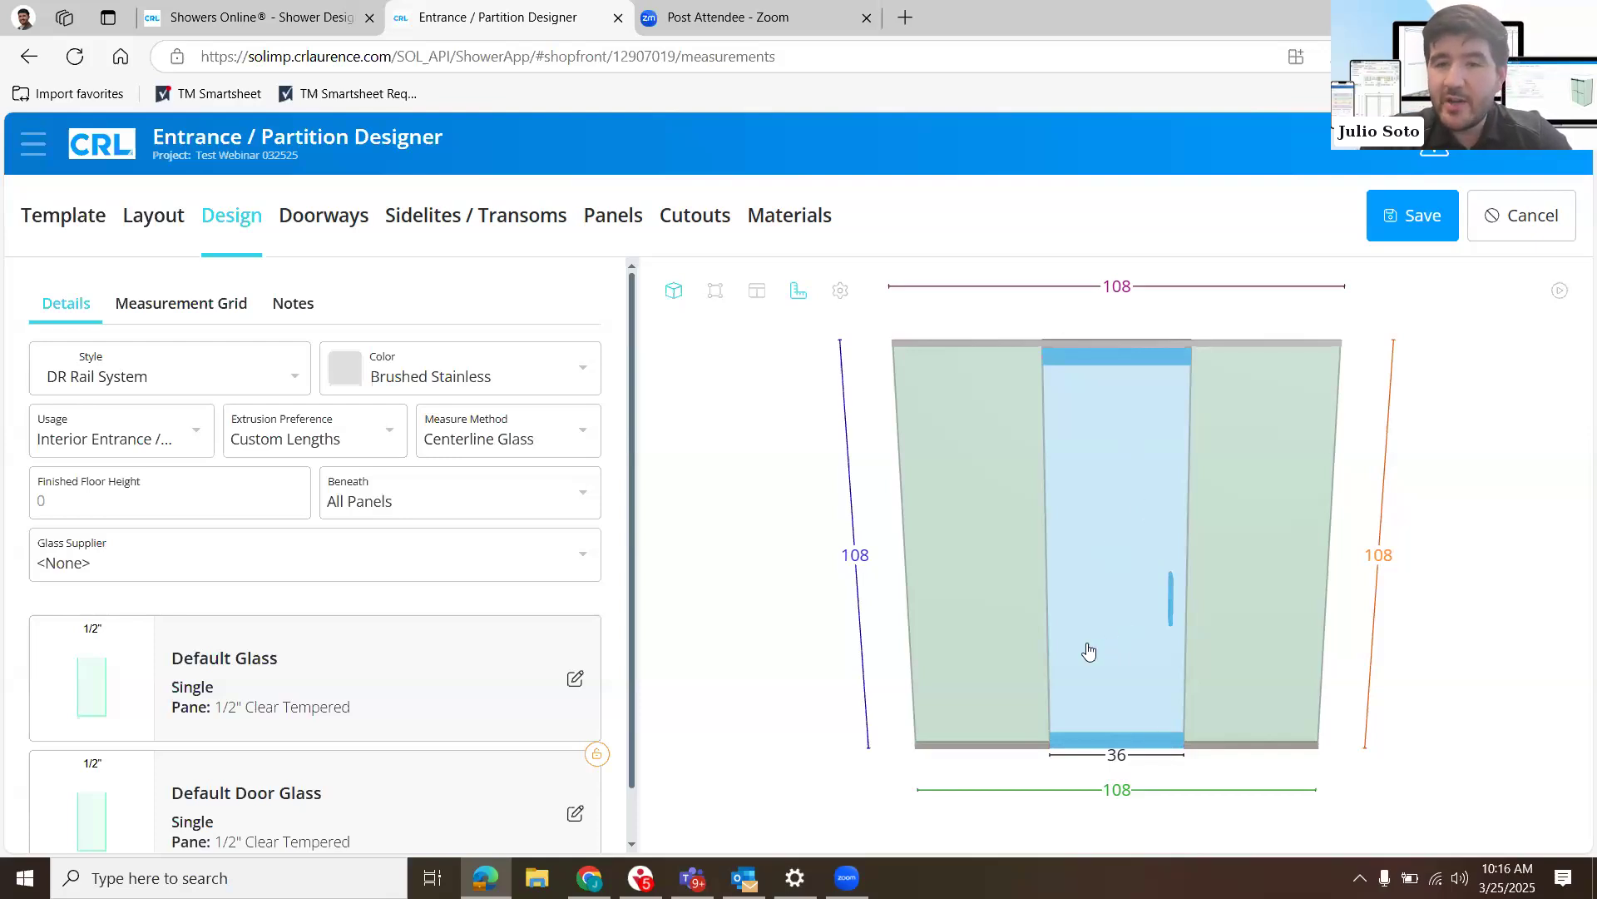
left_click(943, 486)
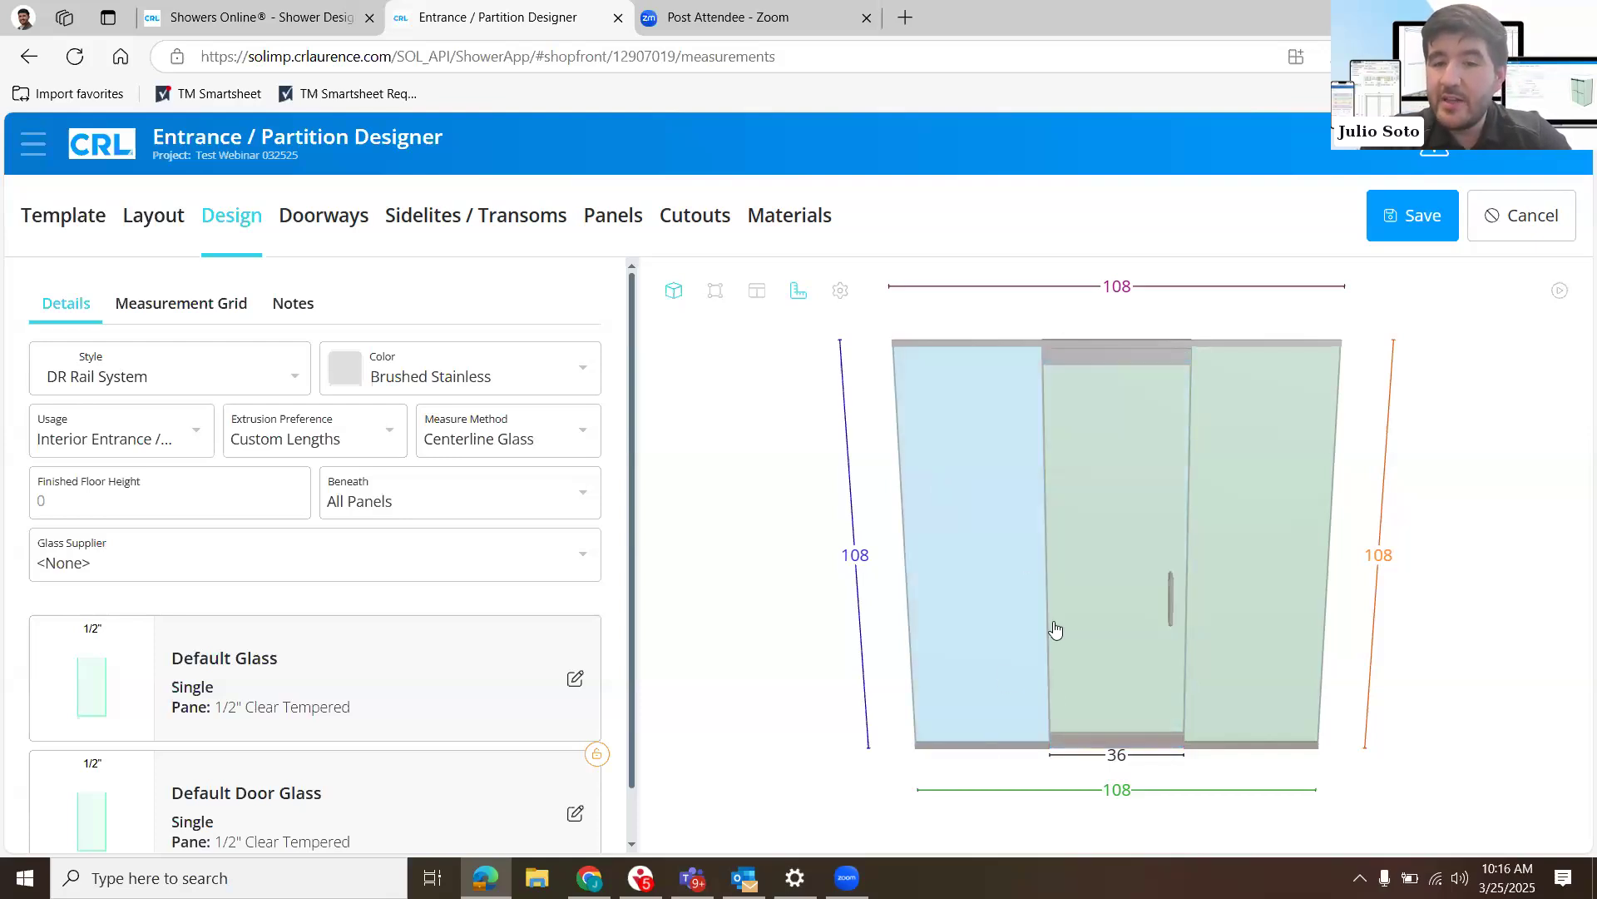
left_click(1301, 738)
left_click(818, 751)
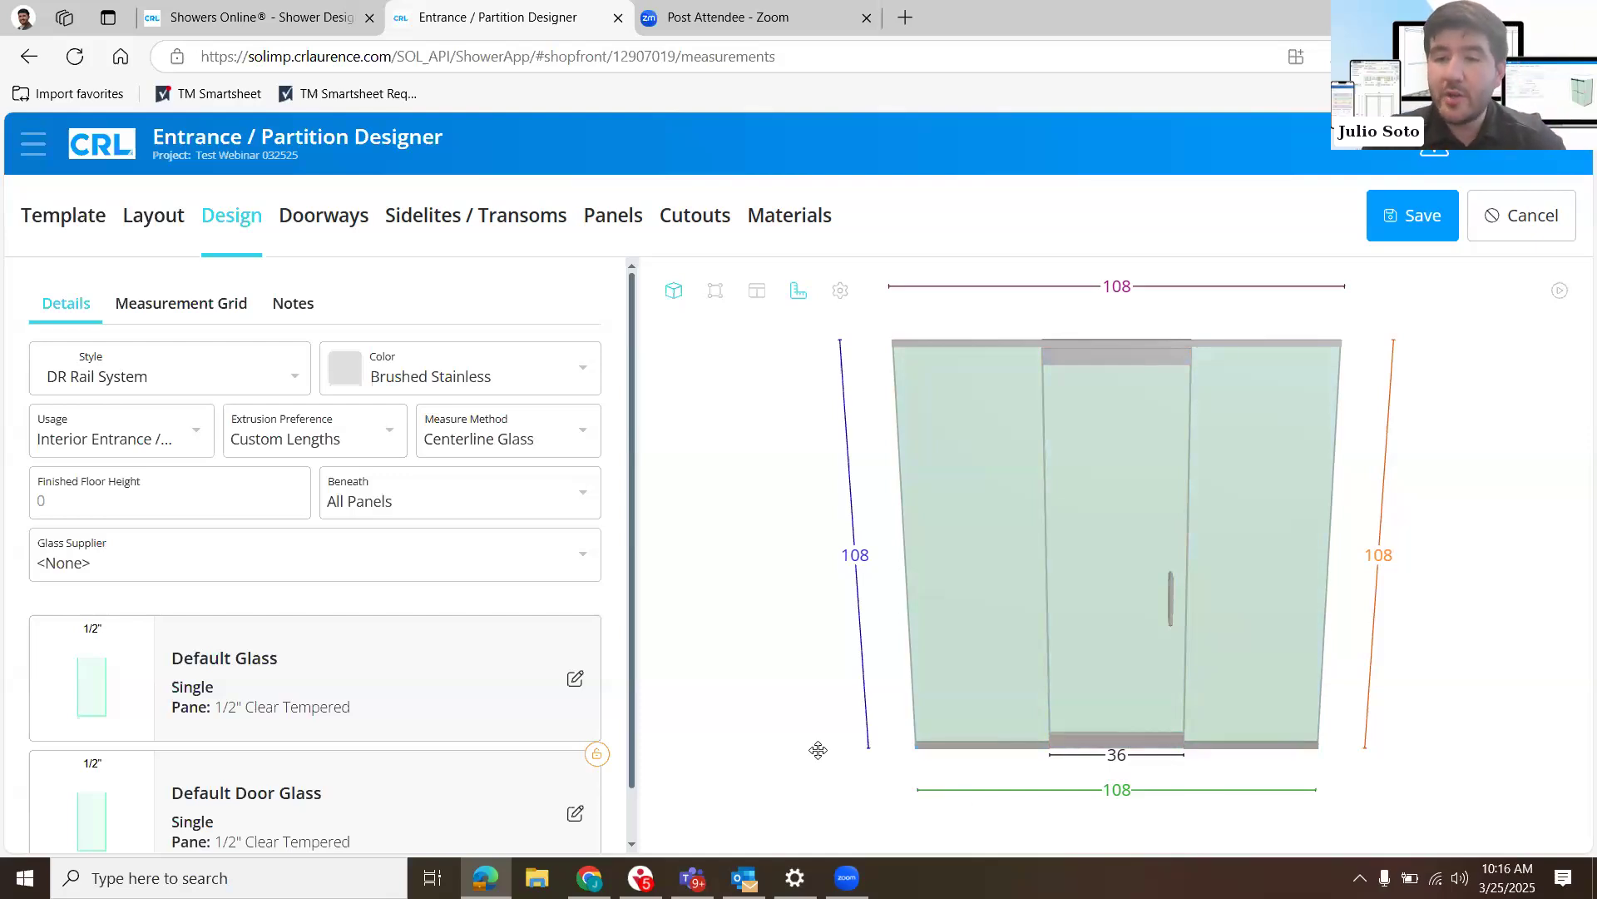
- Try a doorway width of 38-1/2 and restore it to 36
left_click(1111, 757)
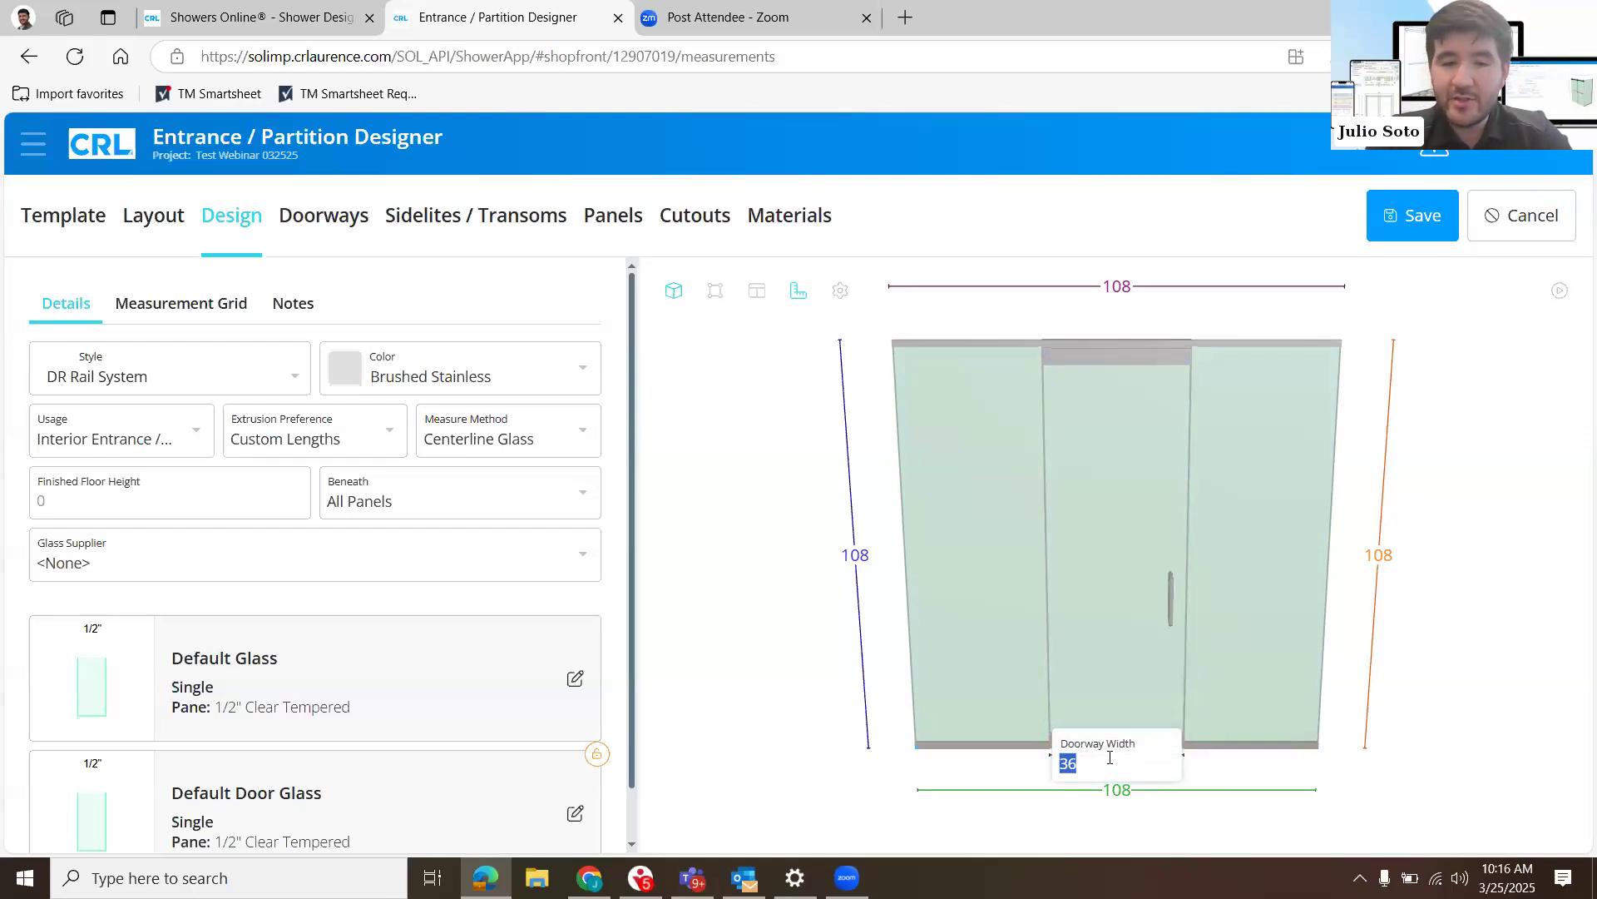
type("38 1/2")
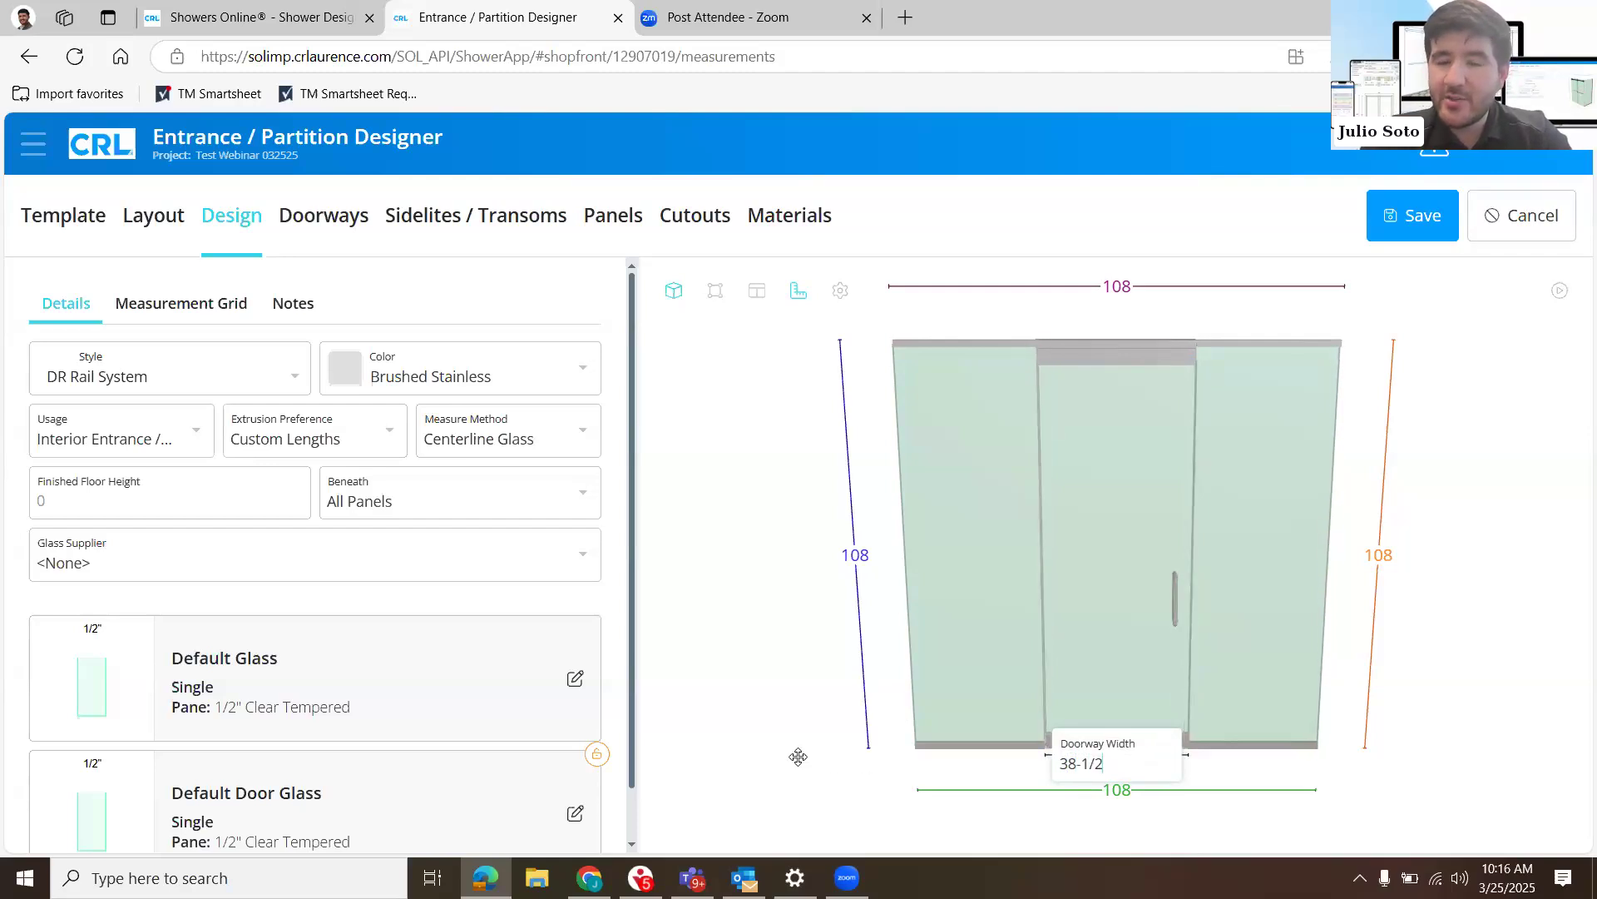
left_click(799, 757)
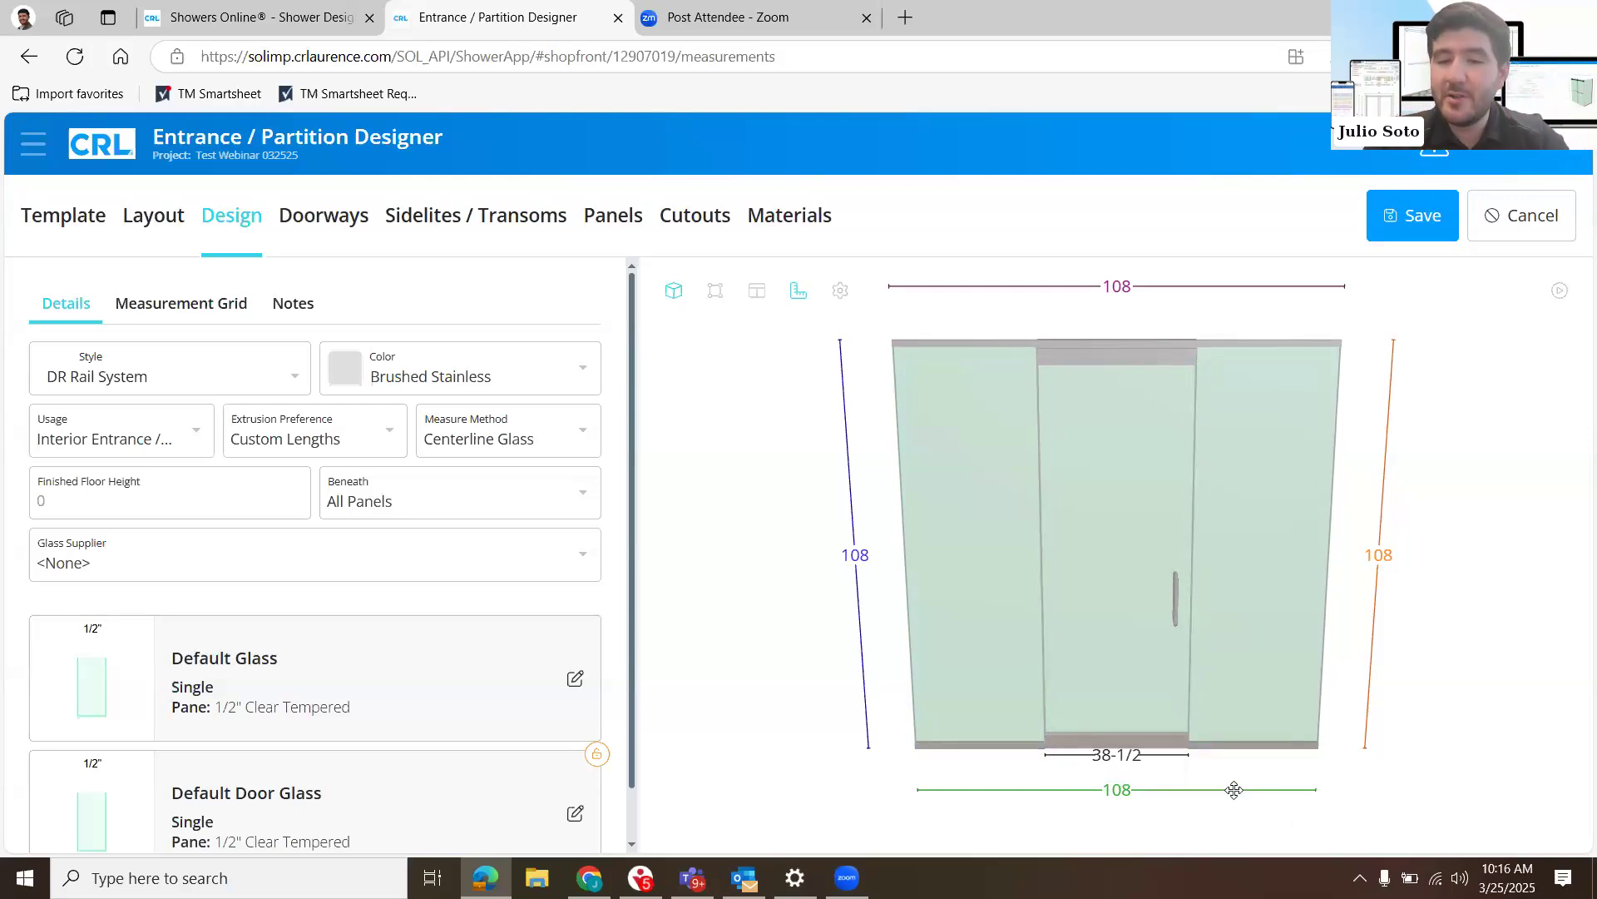
left_click(1123, 766)
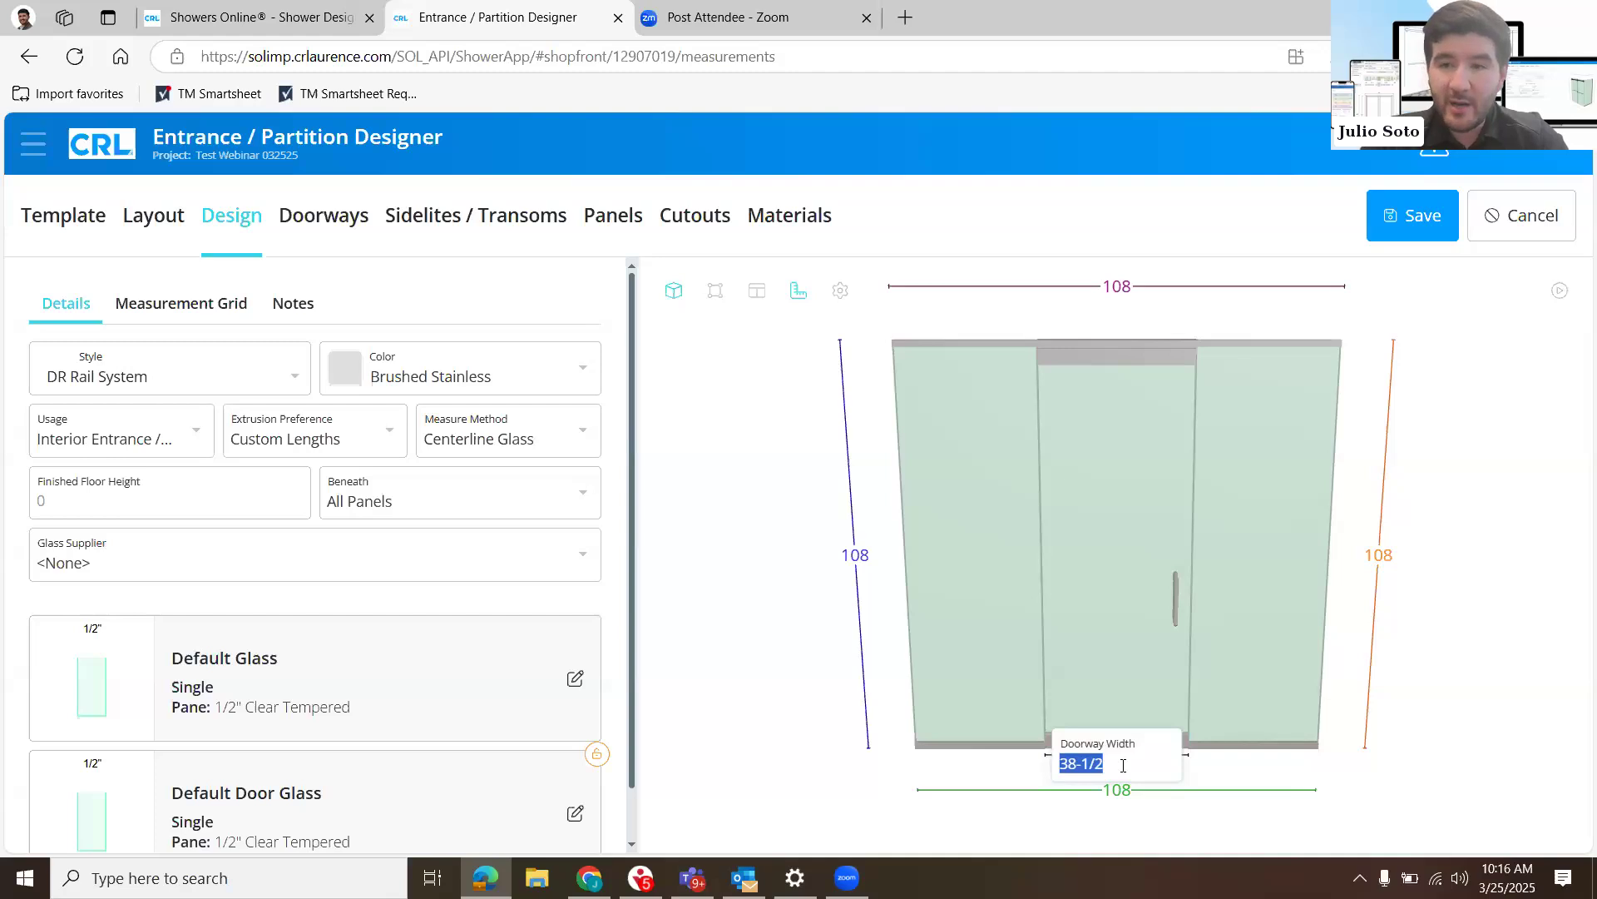
type("36")
key("Return")
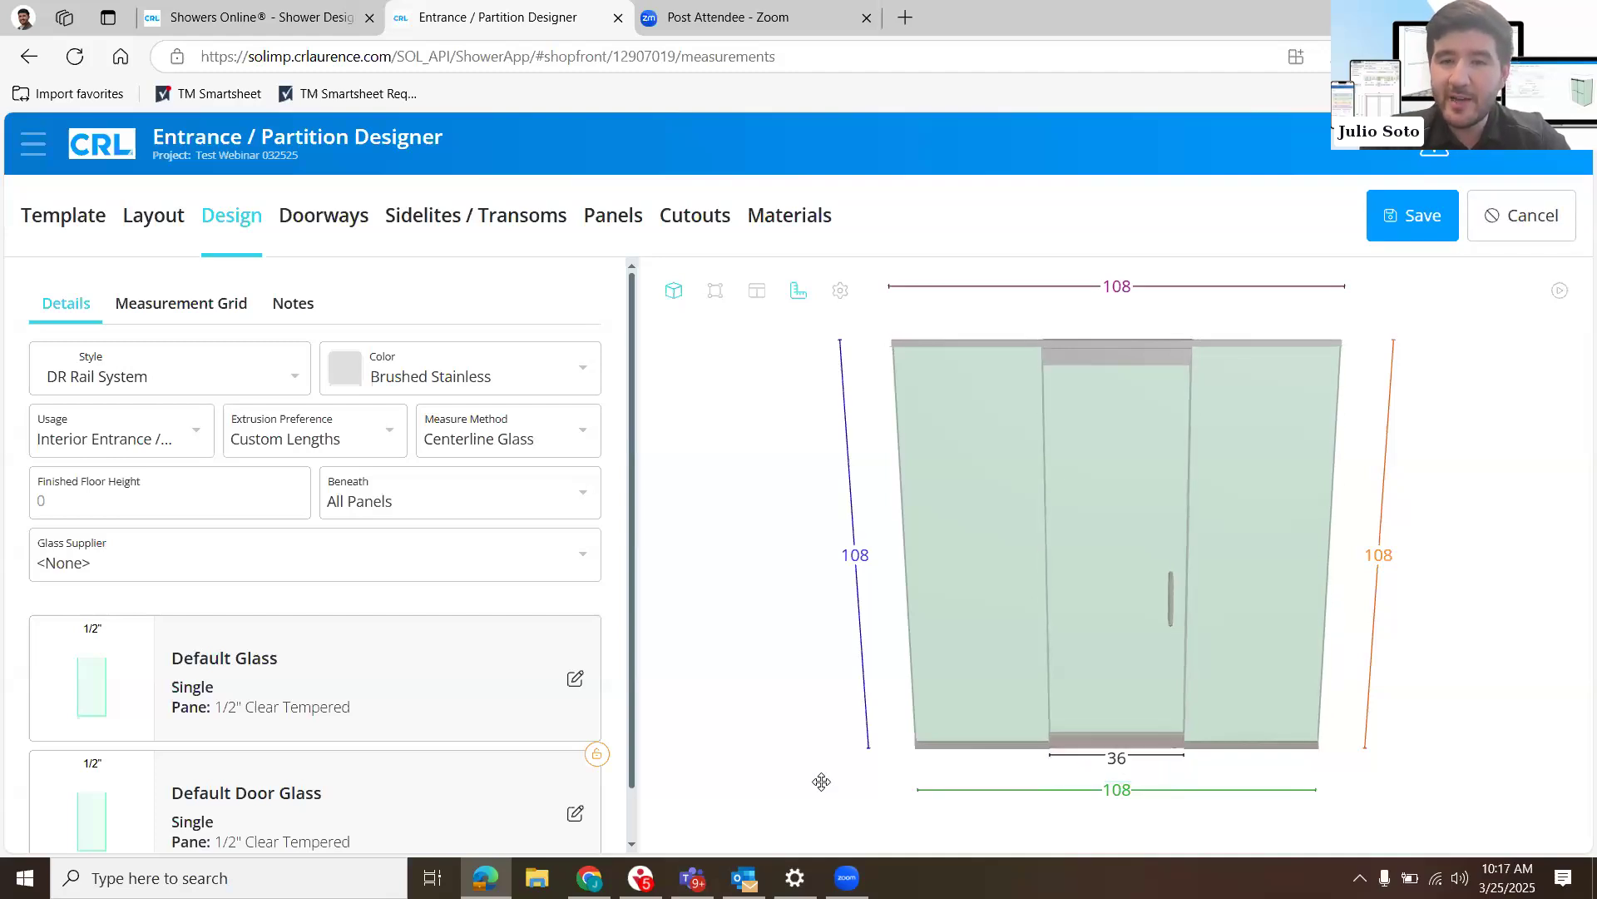
- Try the A/F style on Doorway #1 and return it to the P style with rails
left_click(336, 232)
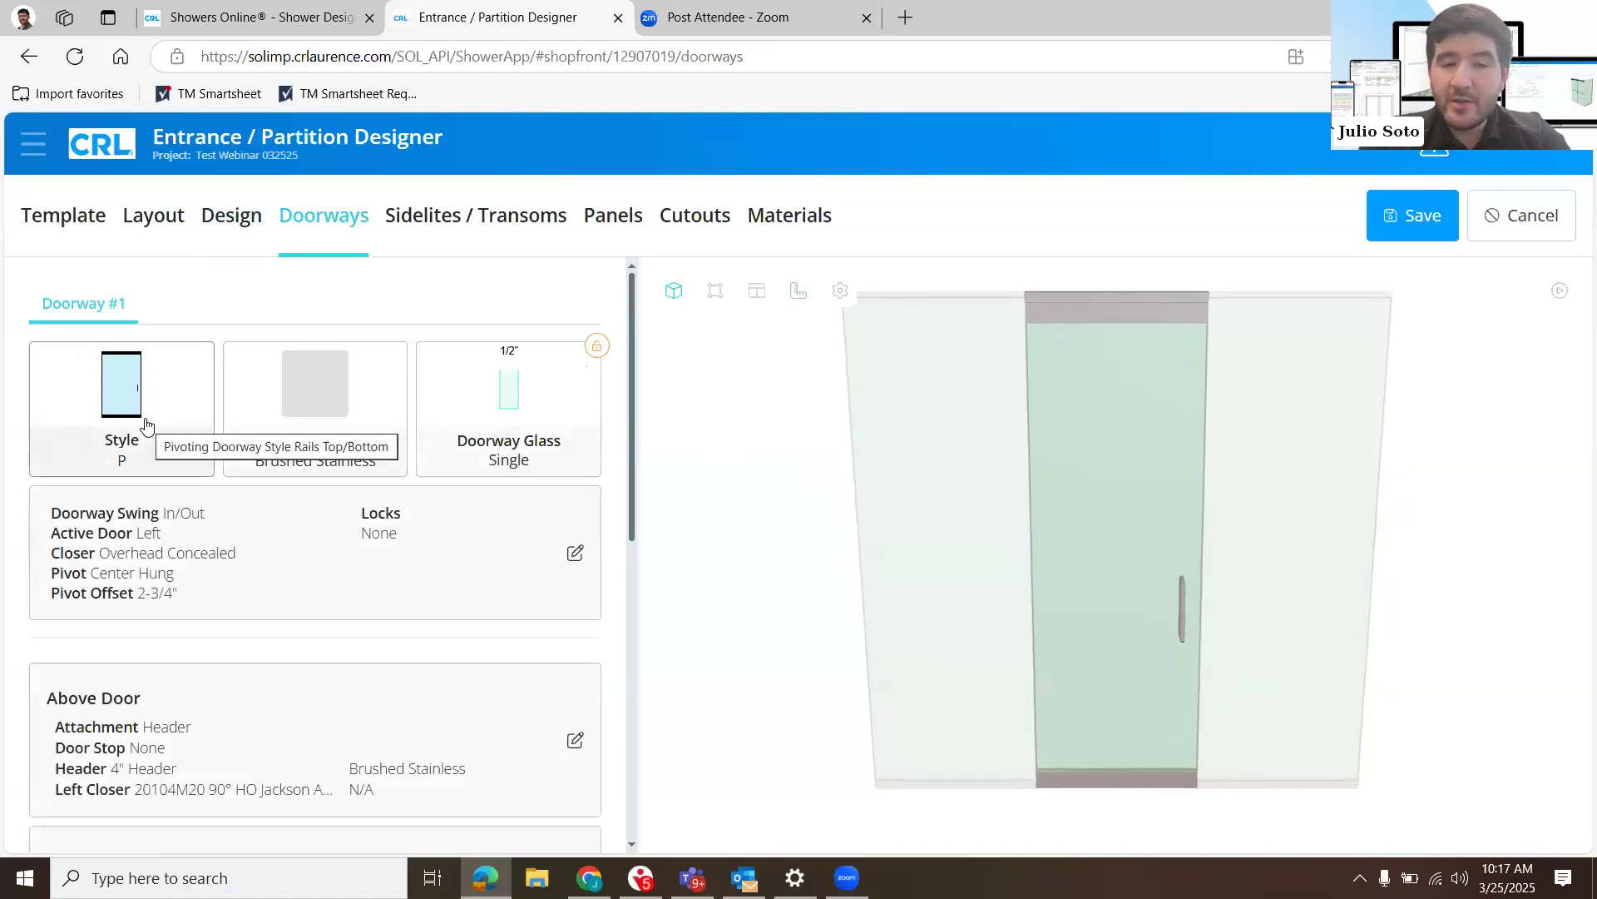
left_click(129, 437)
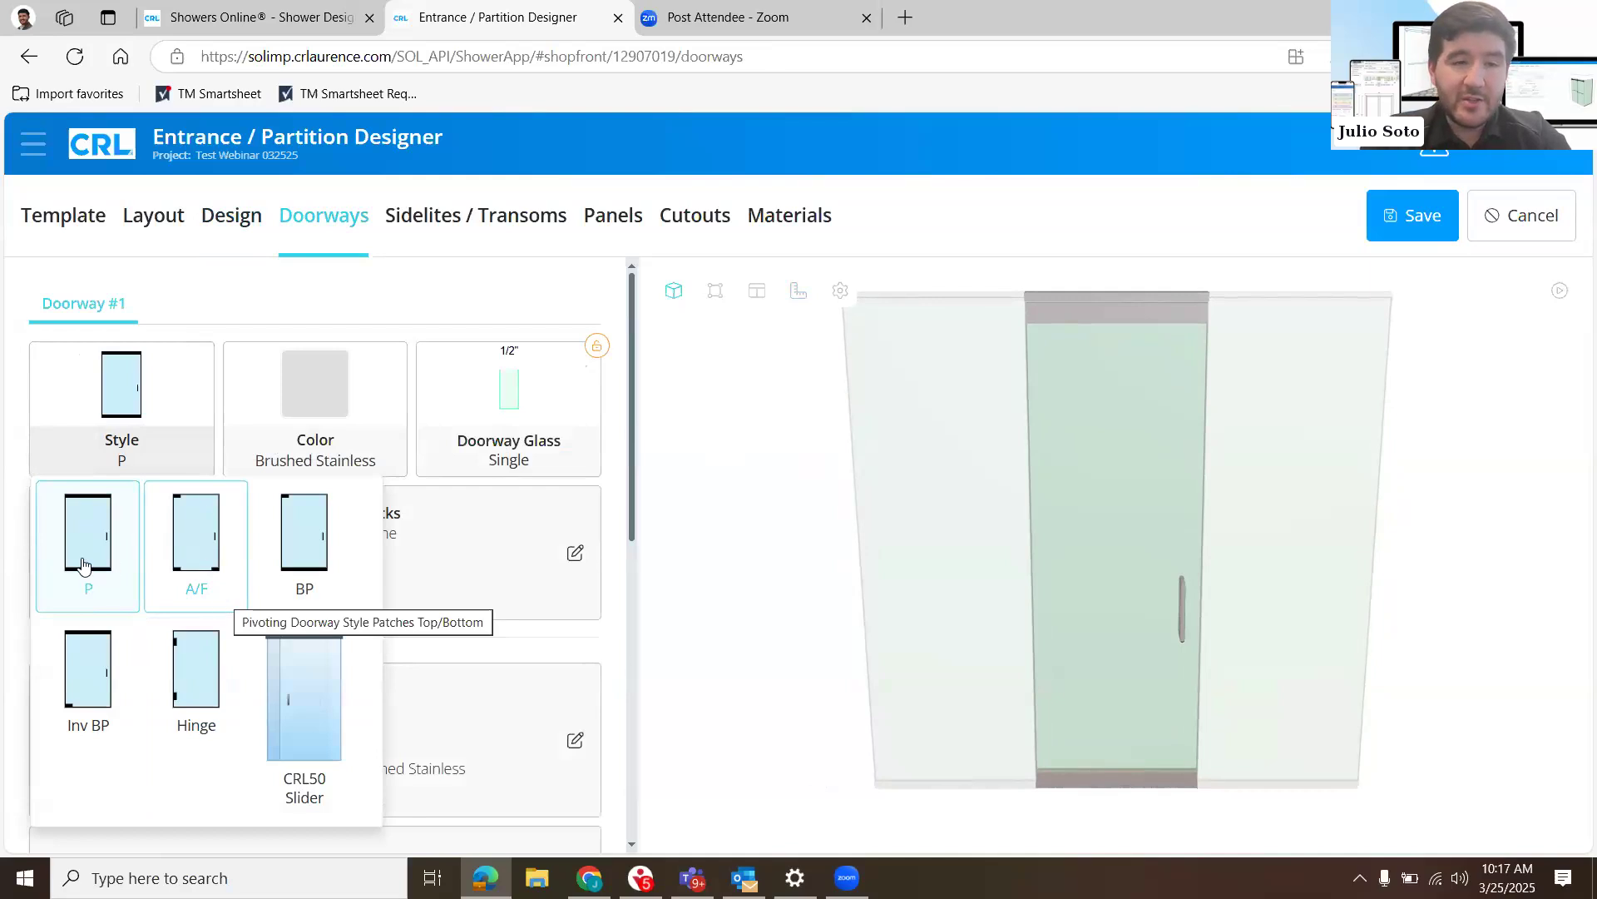
left_click(190, 573)
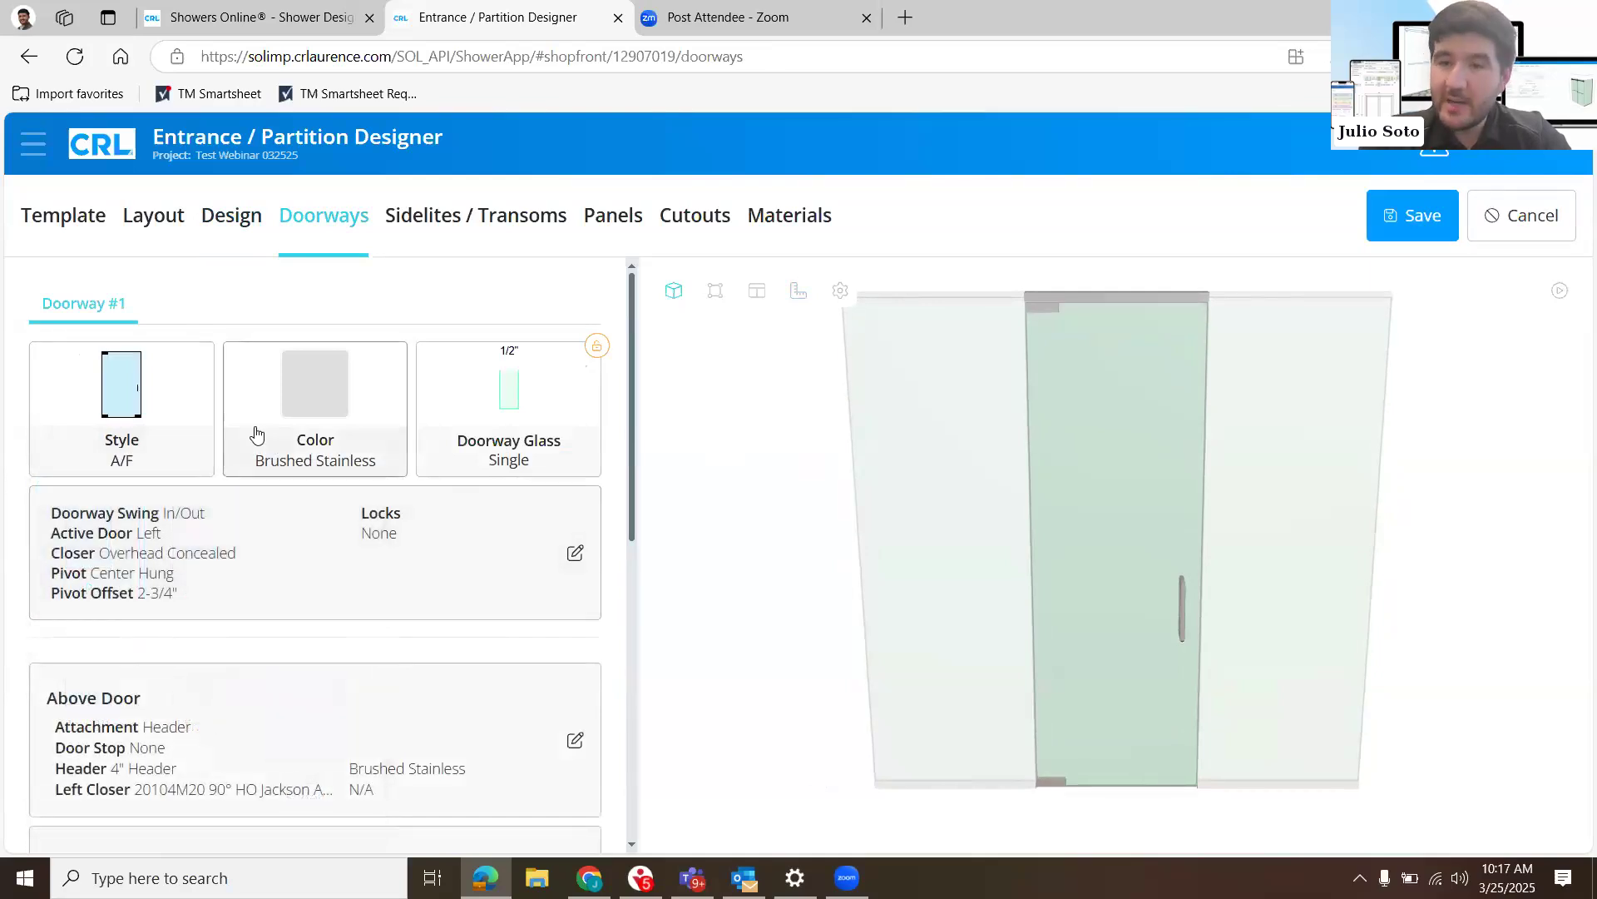
left_click(115, 421)
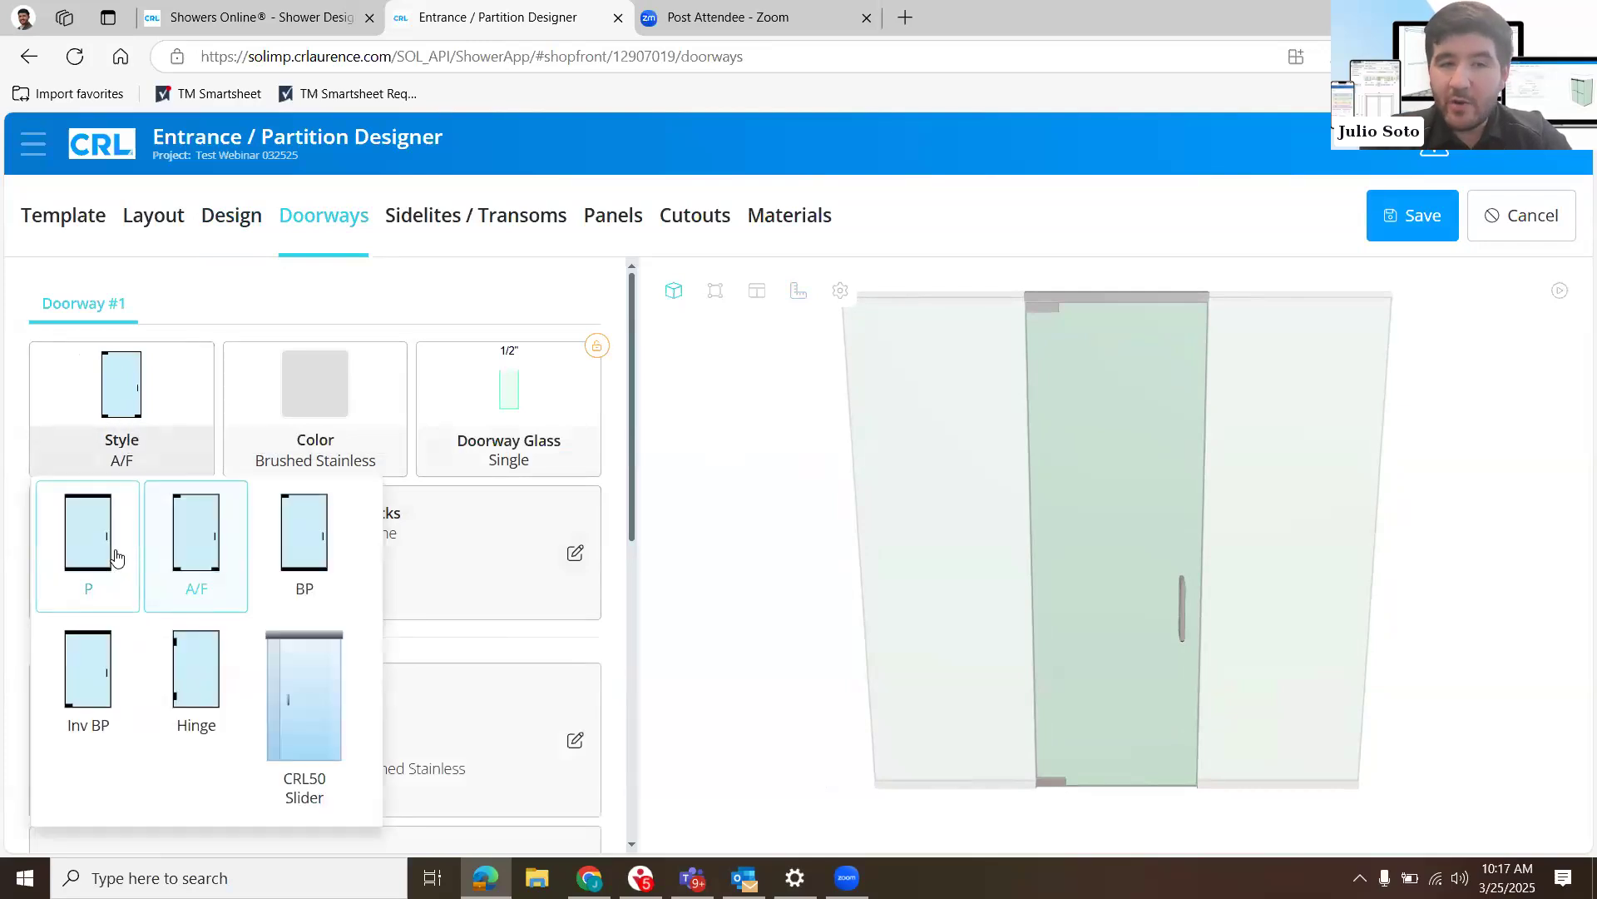
left_click(116, 558)
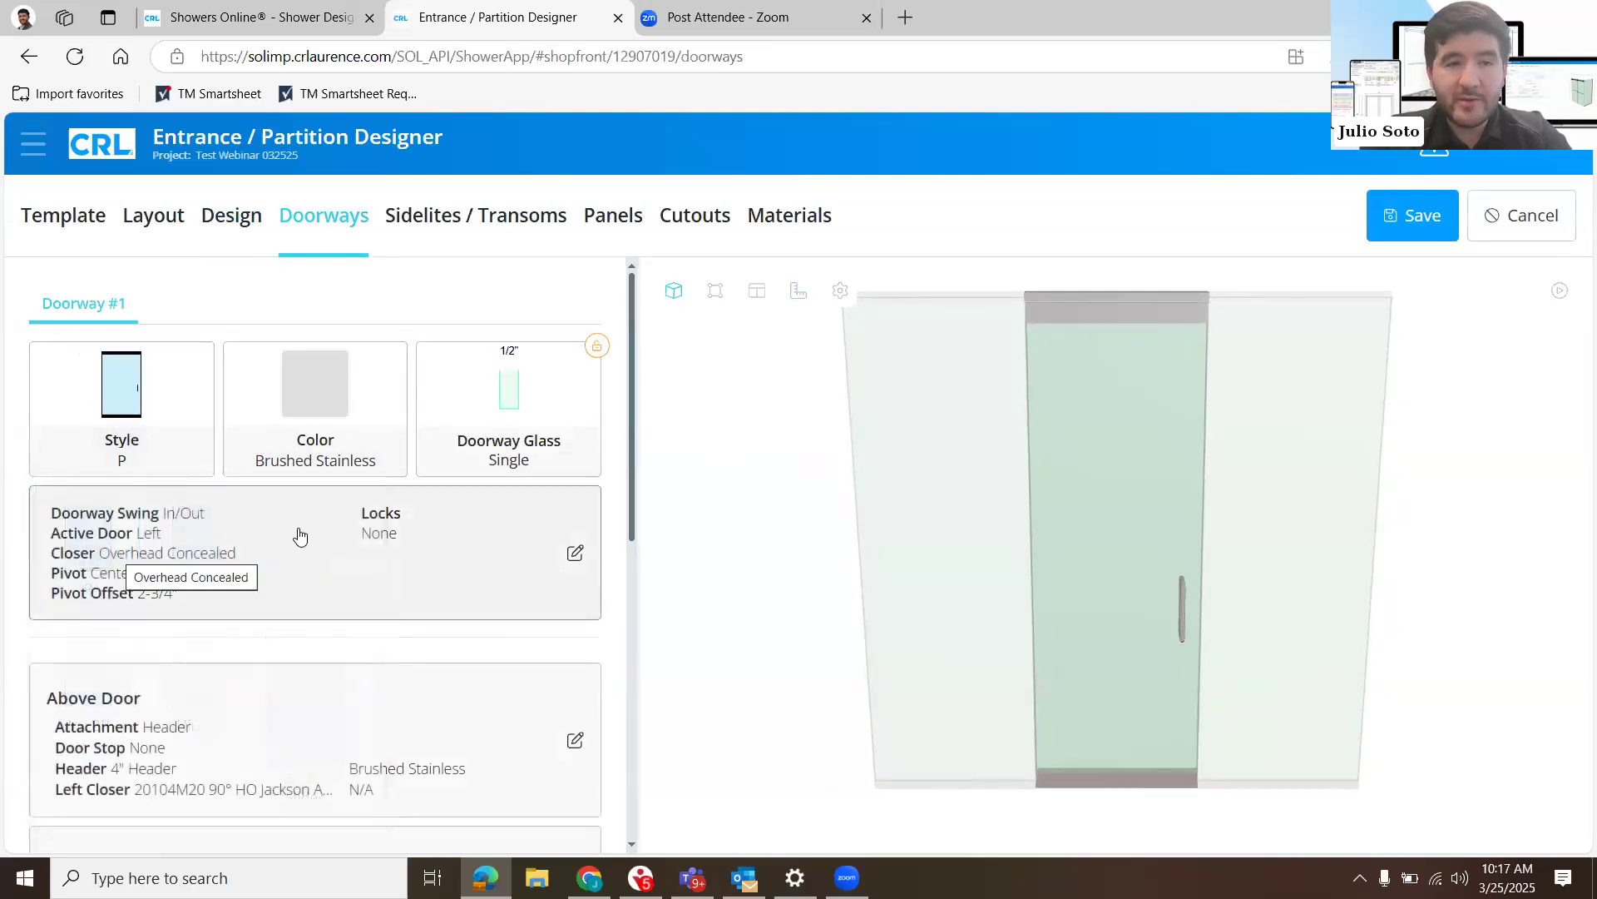
- Expand the doorway configuration and review the colors available for the doorway
left_click(301, 537)
scroll(332, 361, "down", 1)
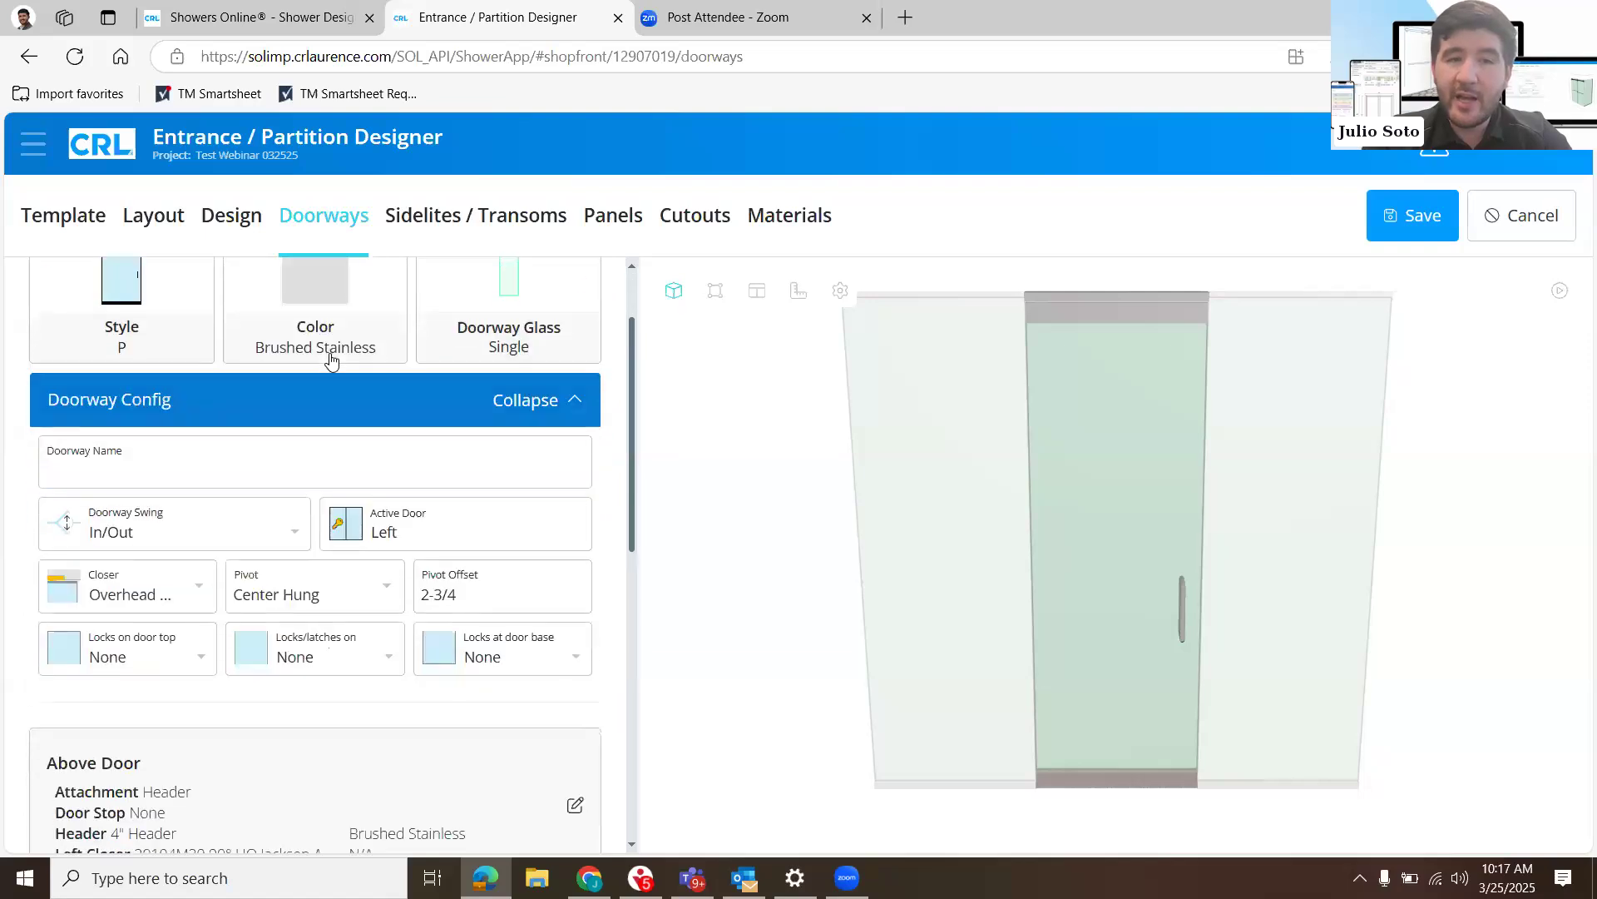
left_click(331, 359)
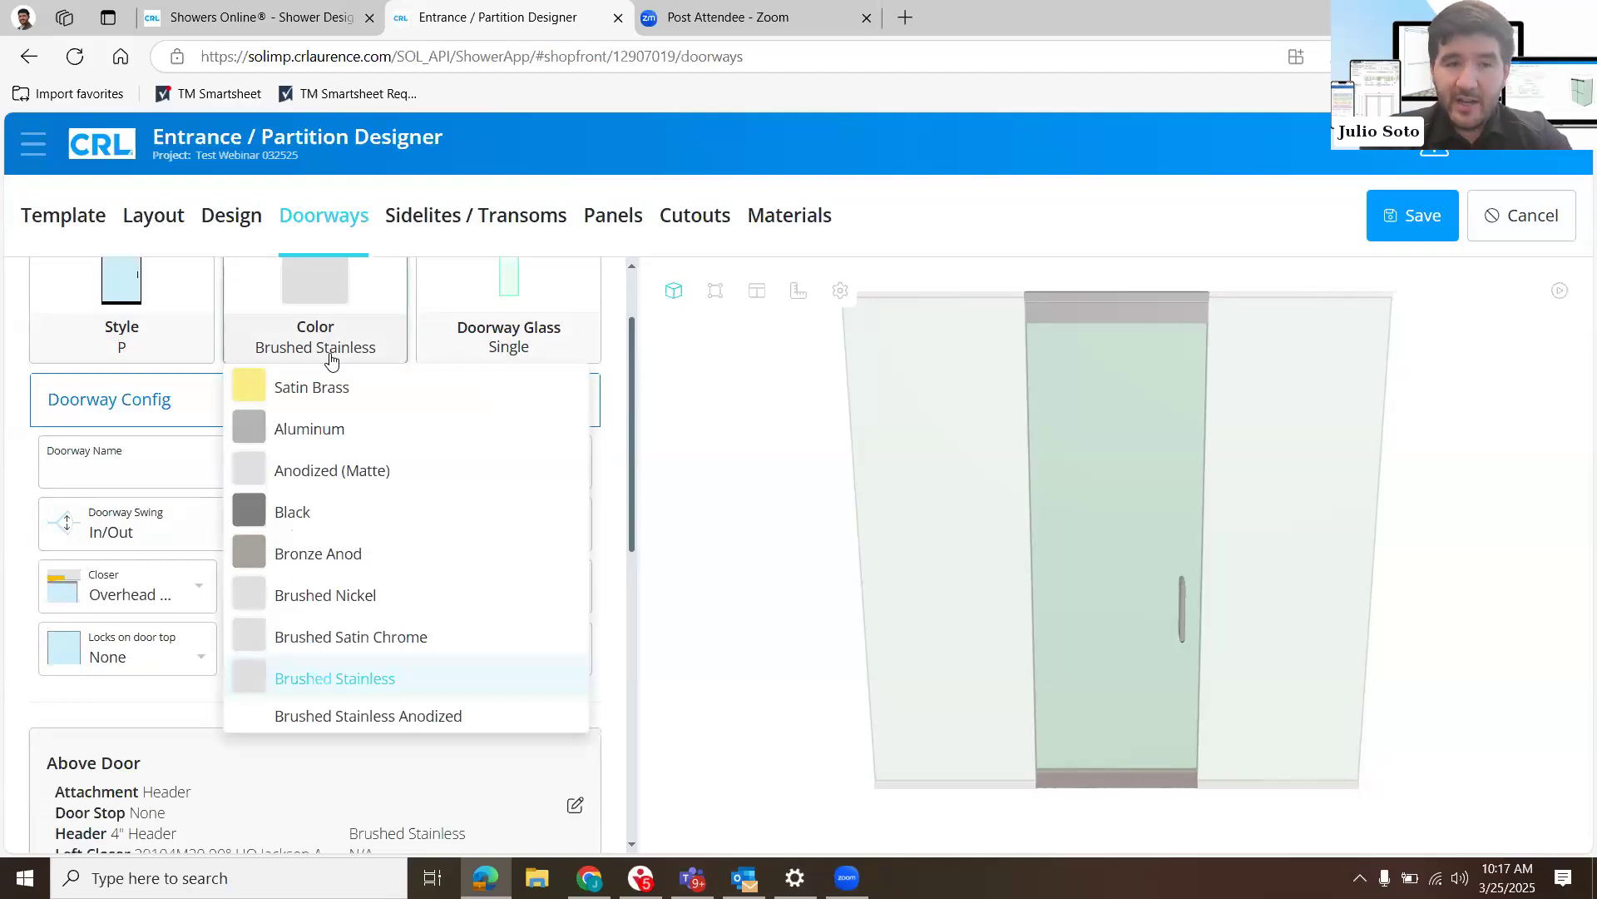
left_click(540, 343)
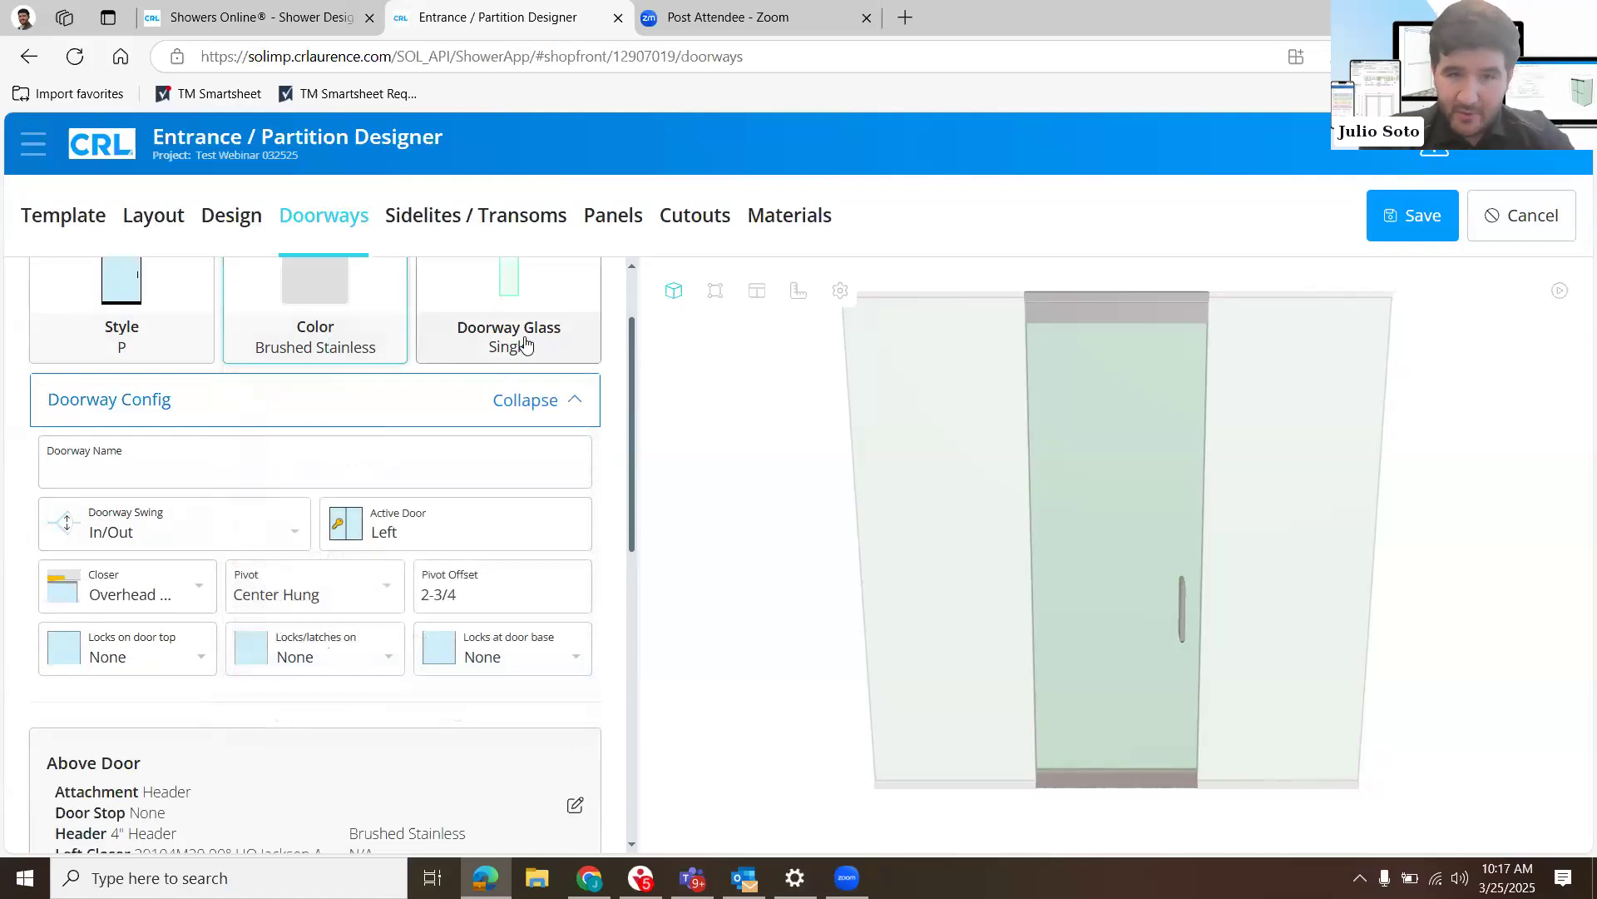
- Name the doorway Panel 1 and set its swing to In
left_click(377, 467)
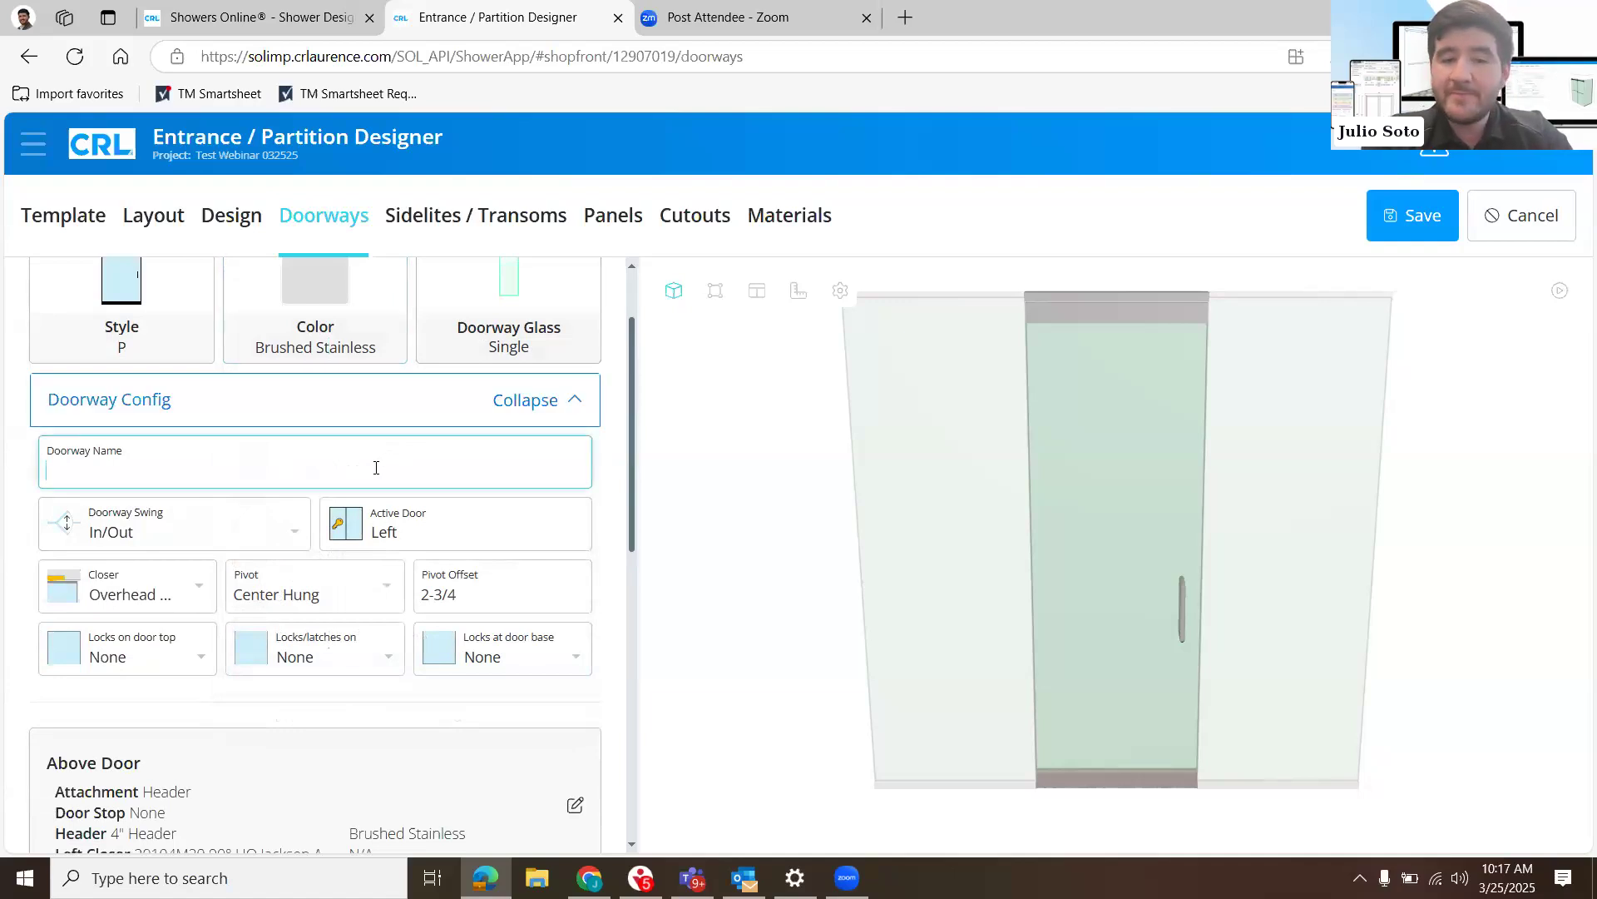
type("Panel 1")
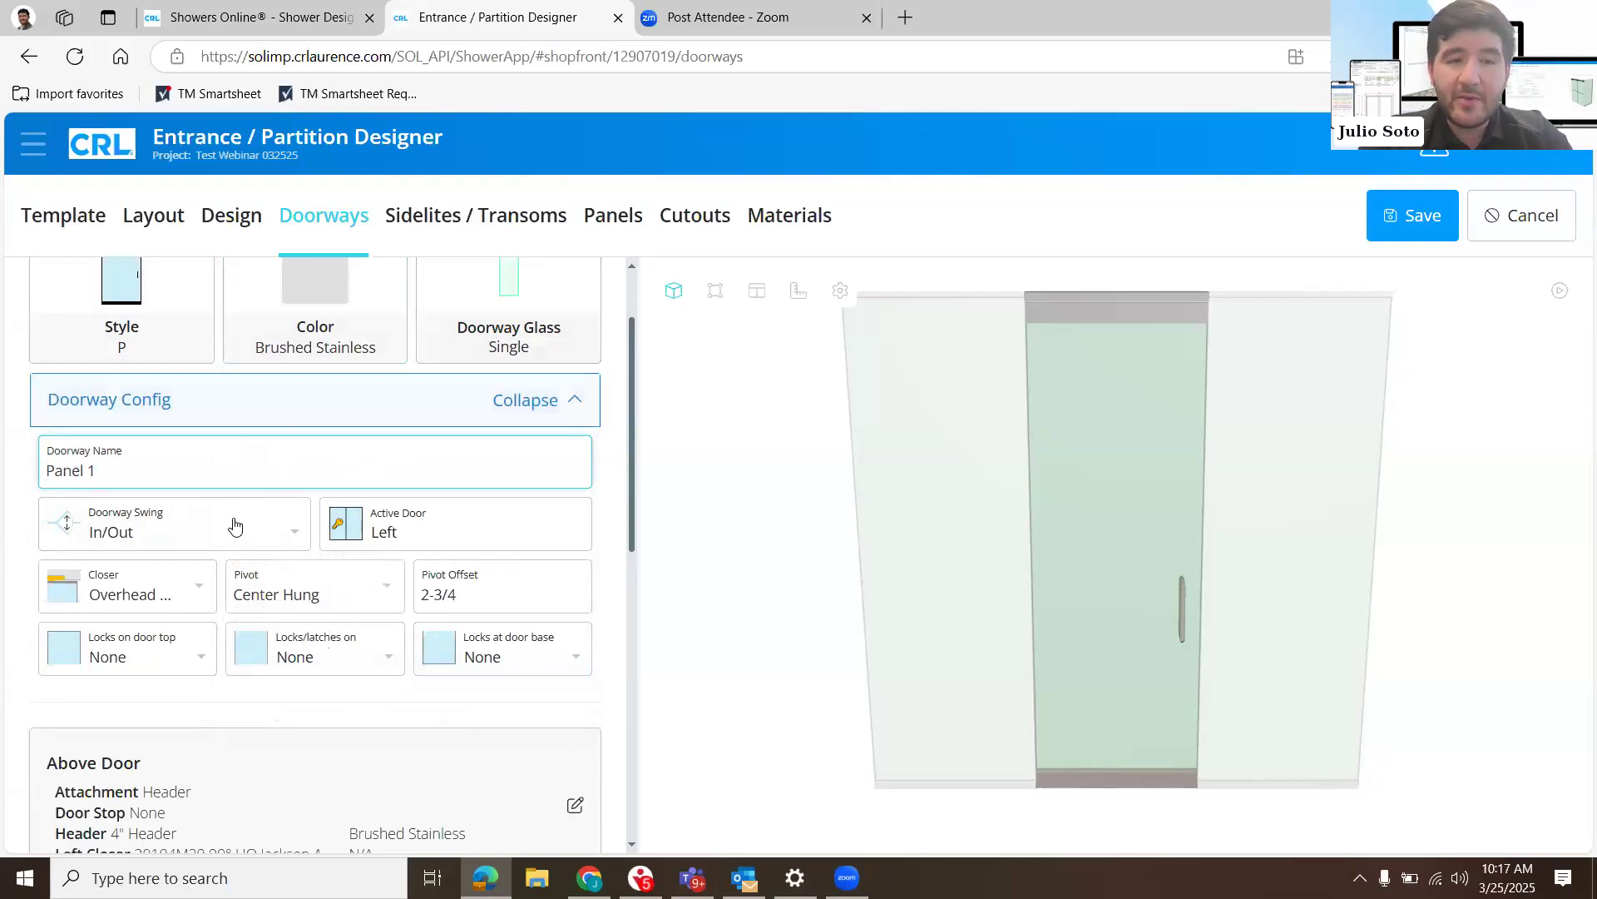
scroll(276, 403, "down", 2)
left_click(276, 404)
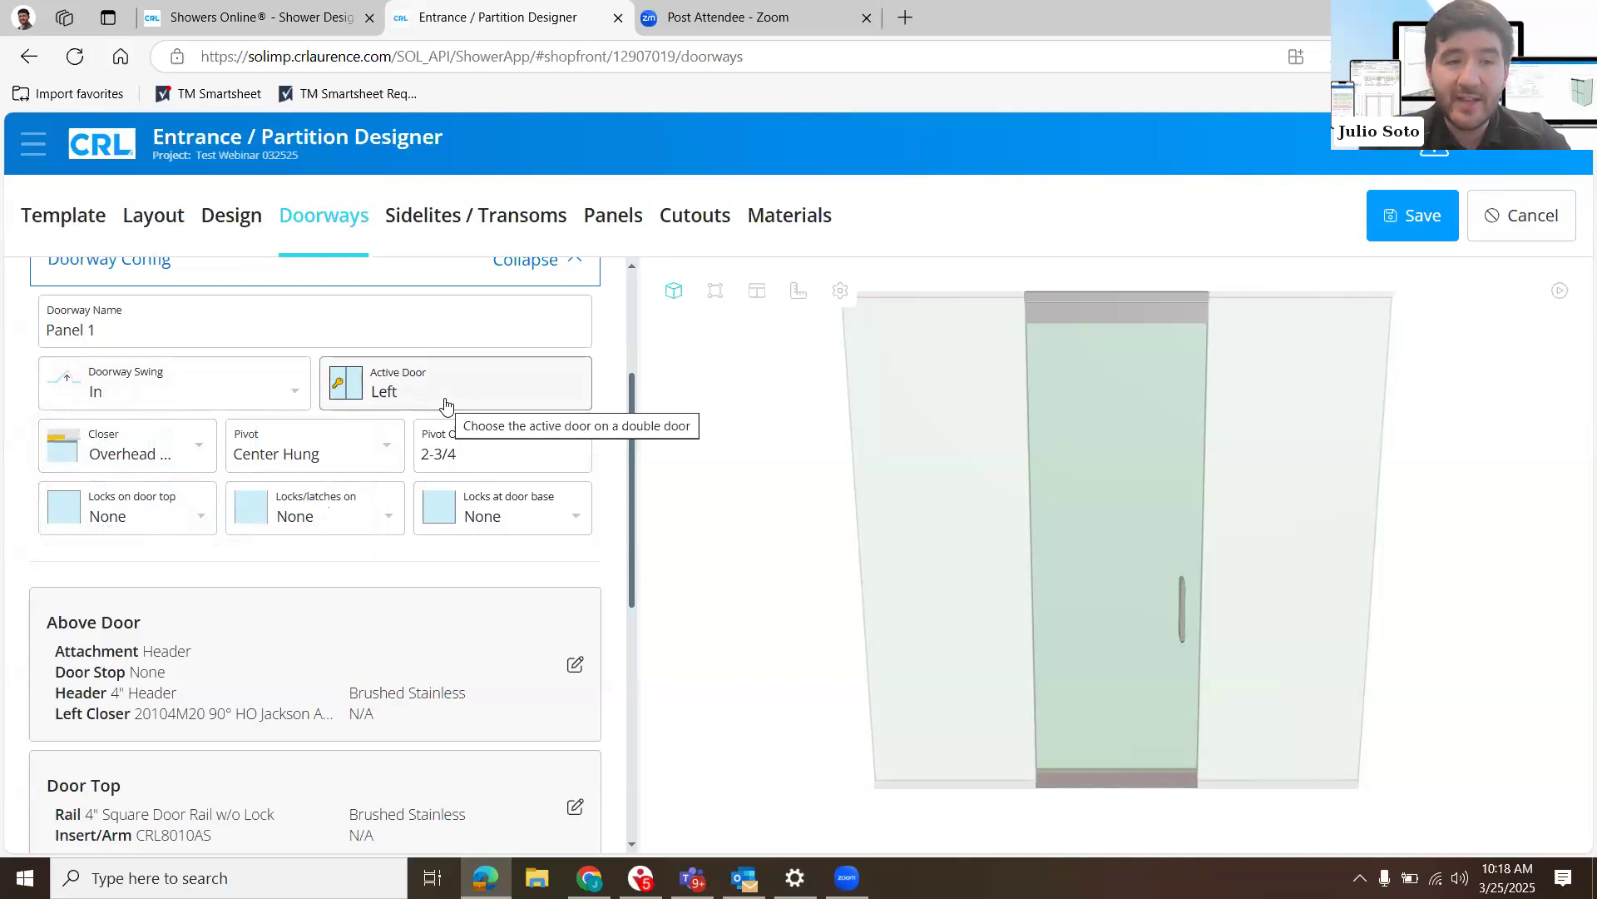
- Review the doorway's closer and pivot choices, keeping the Center Hung pivot, and check the pivot offset
left_click(190, 452)
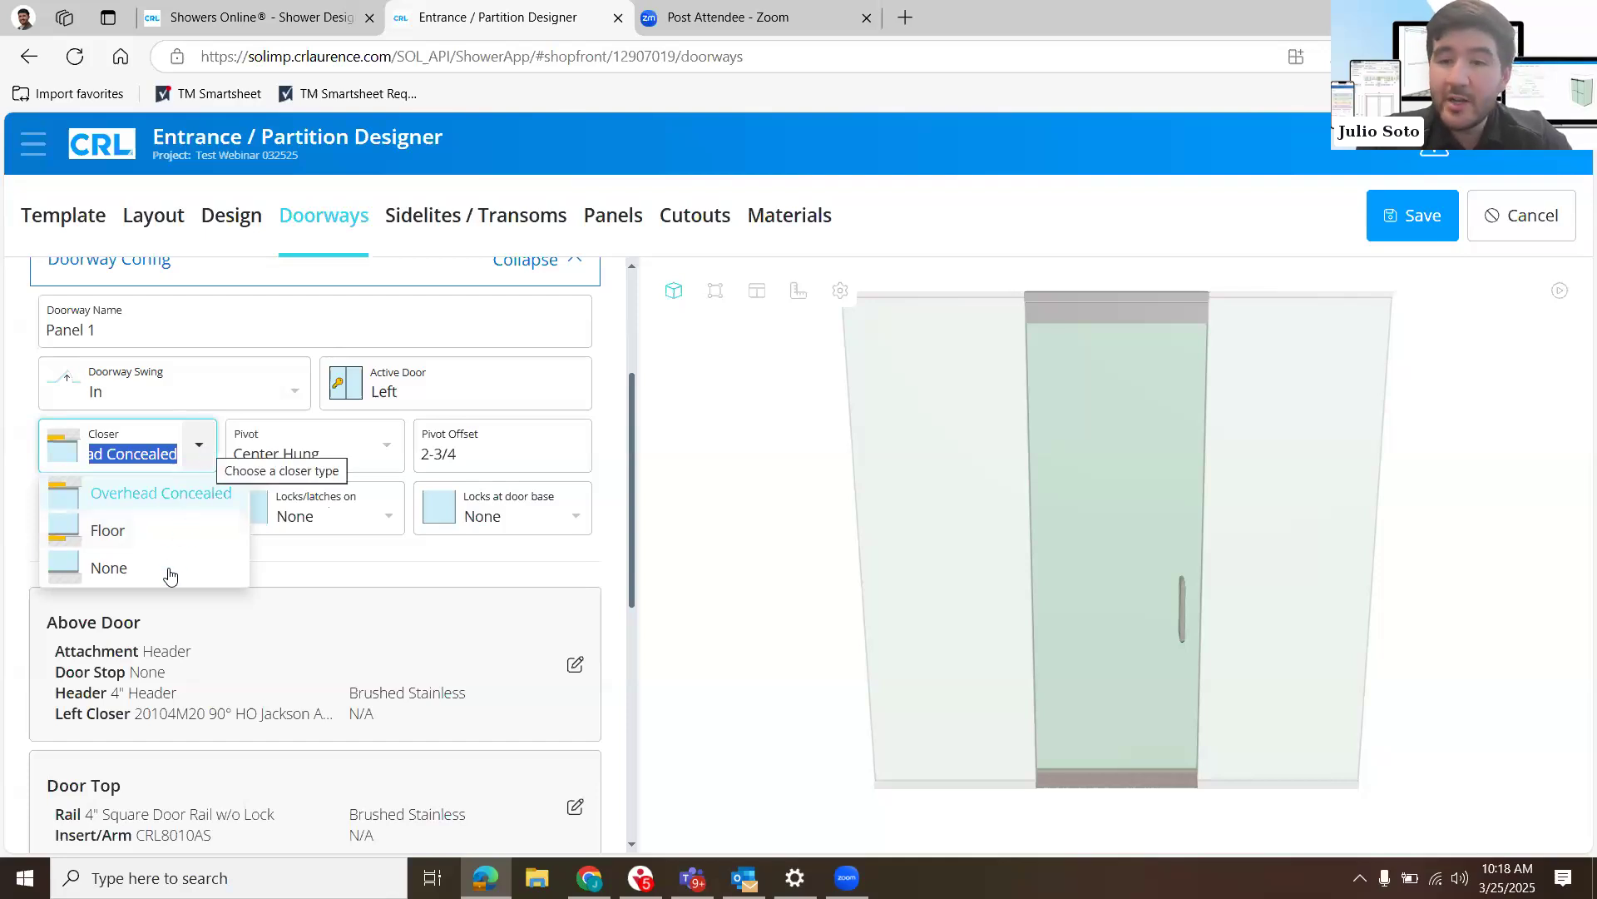
left_click(198, 453)
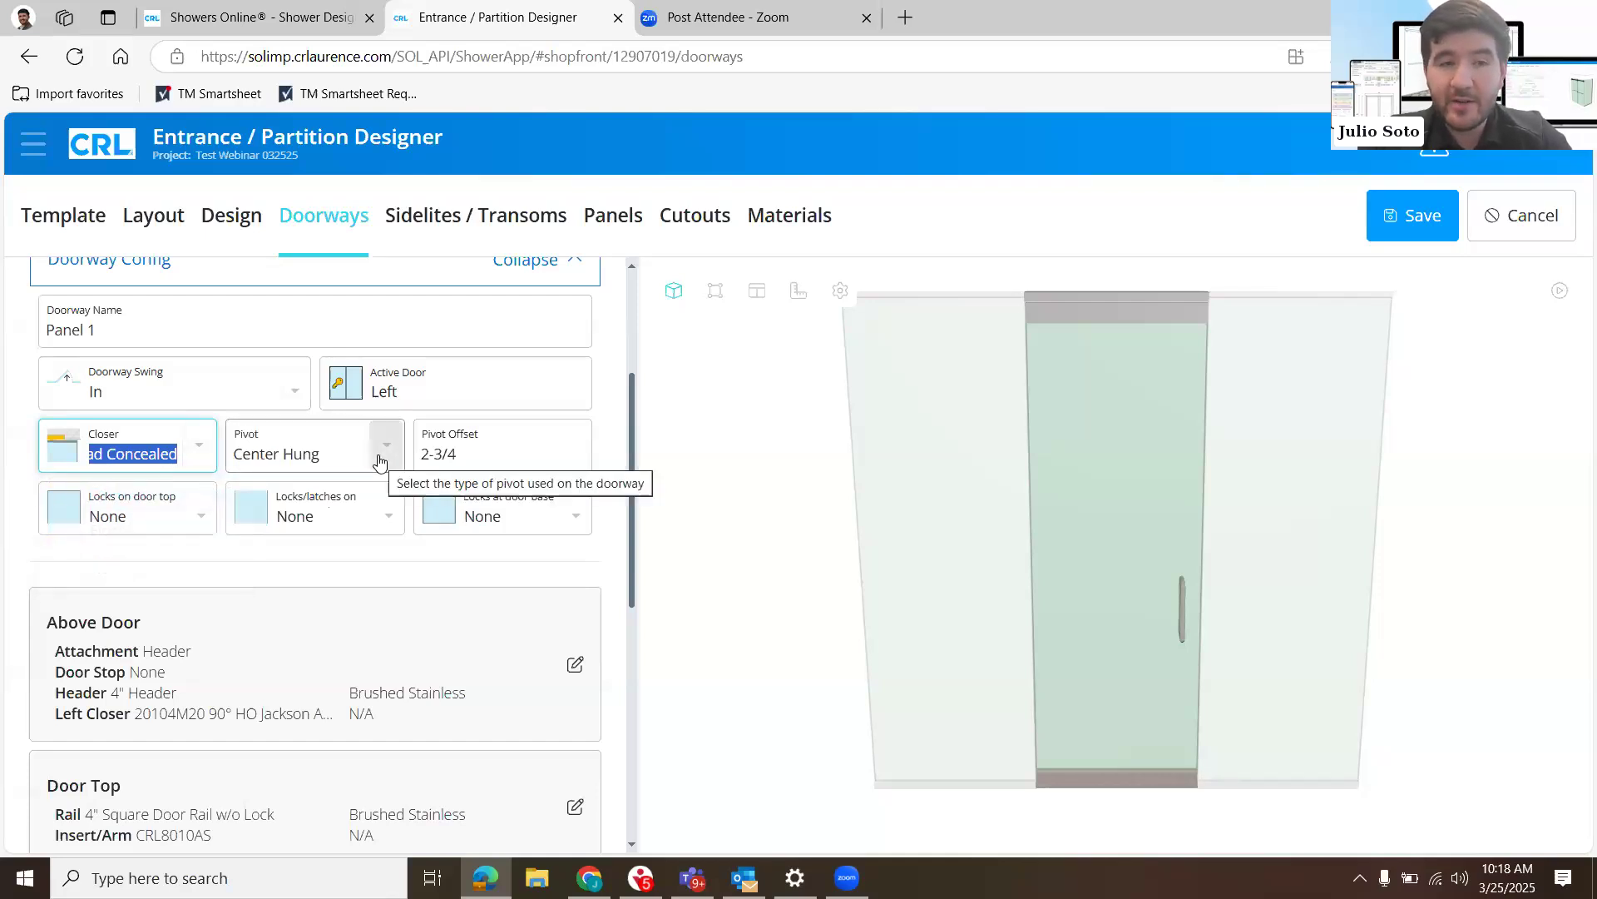
left_click(380, 458)
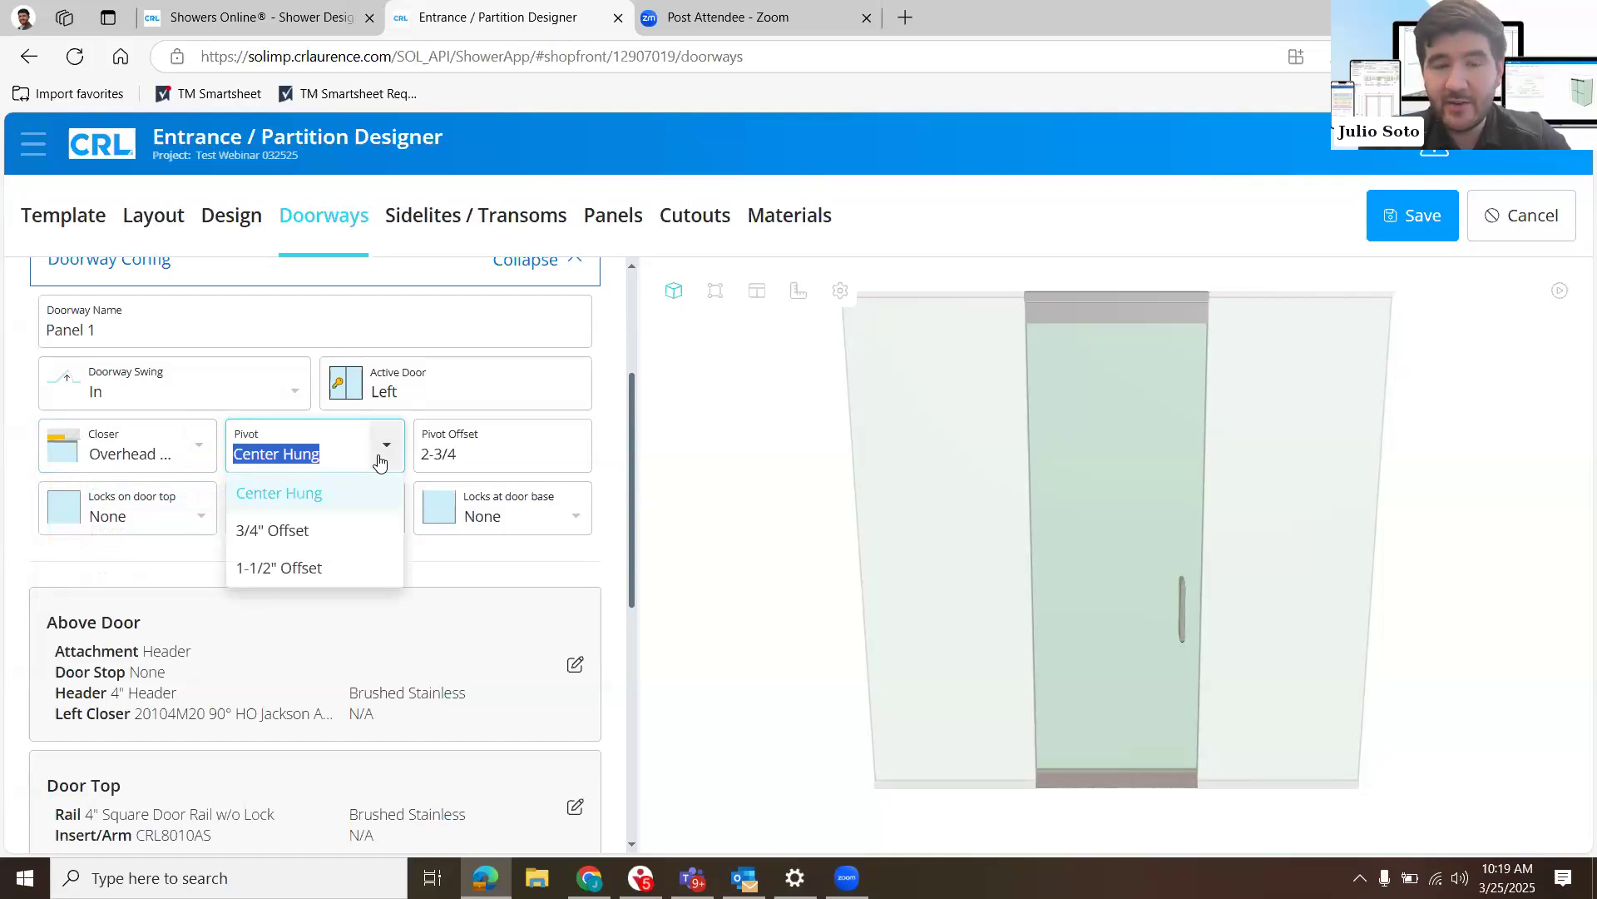
left_click(283, 492)
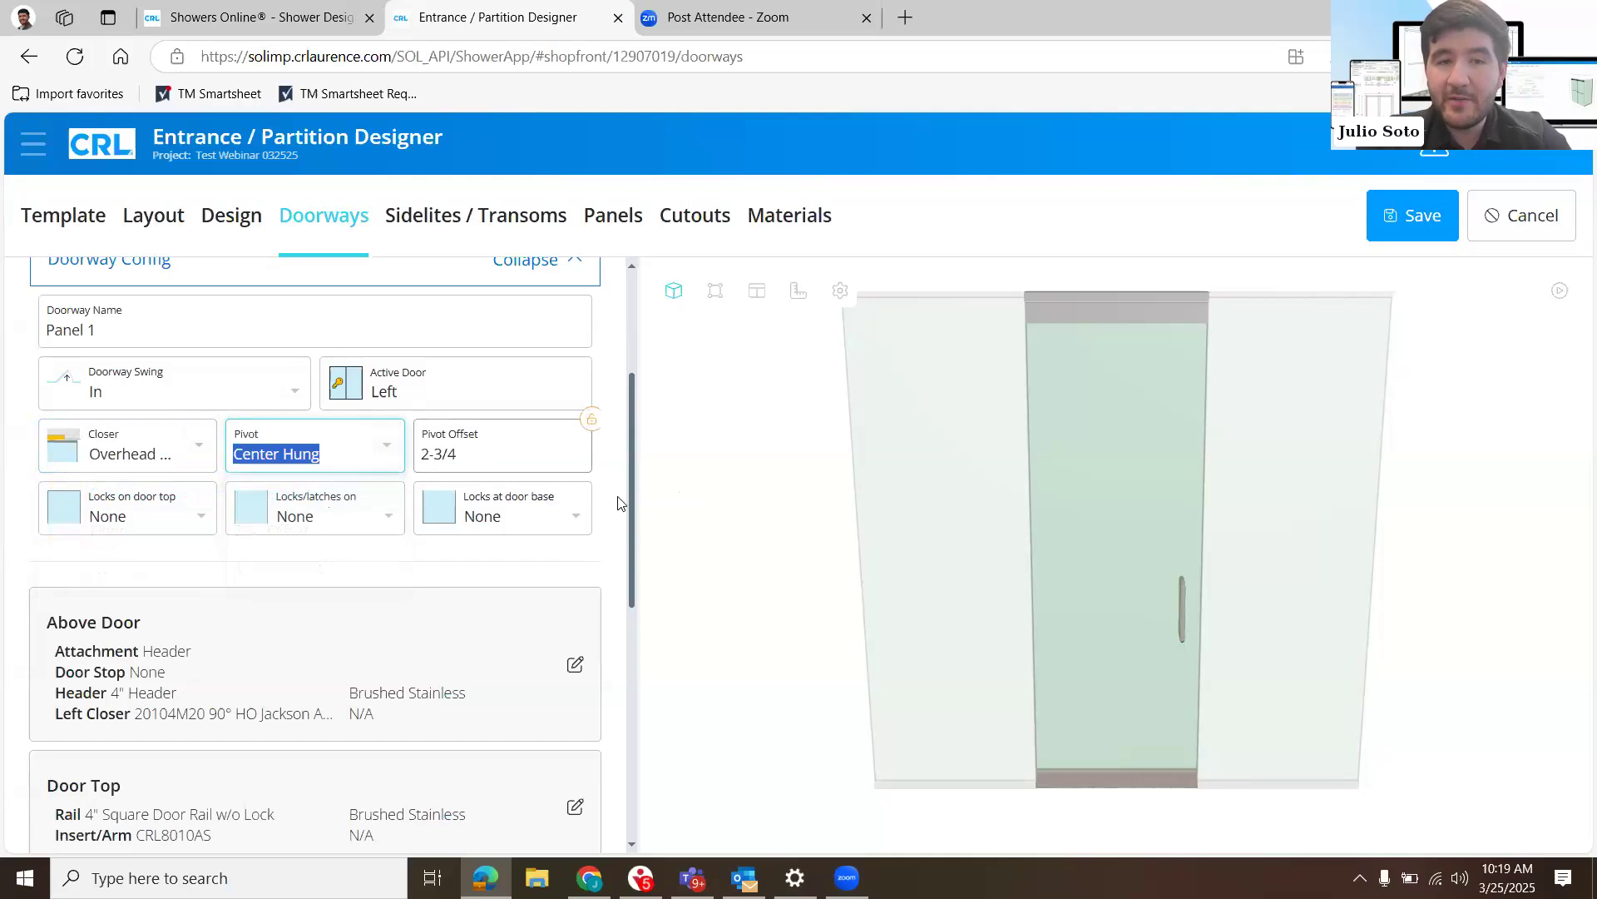
key("Tab")
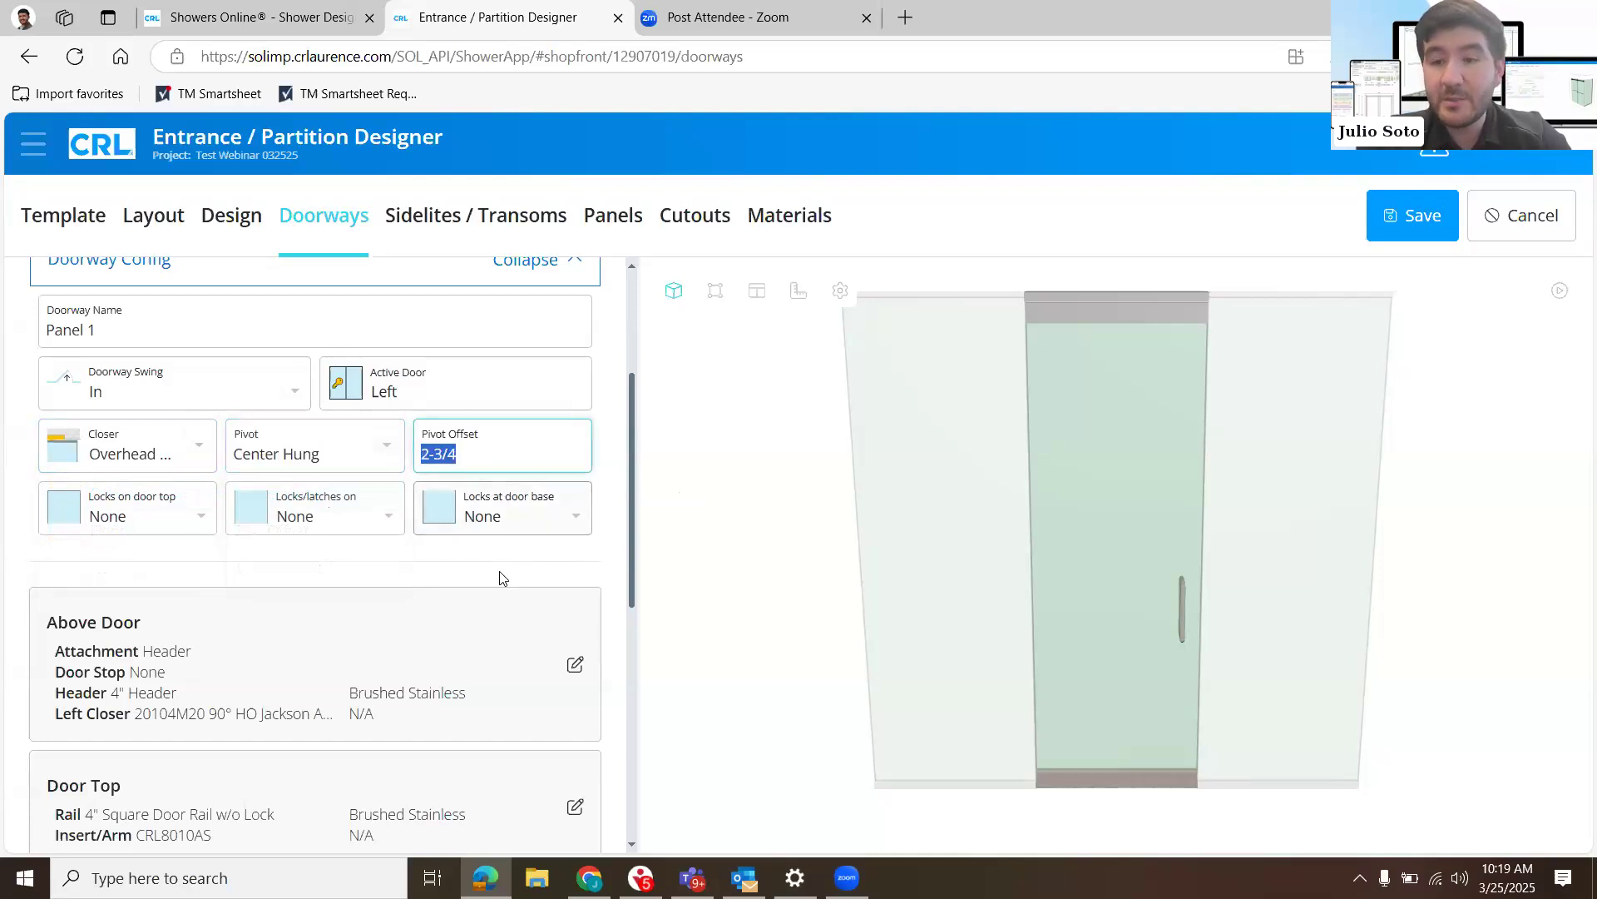
left_click(501, 577)
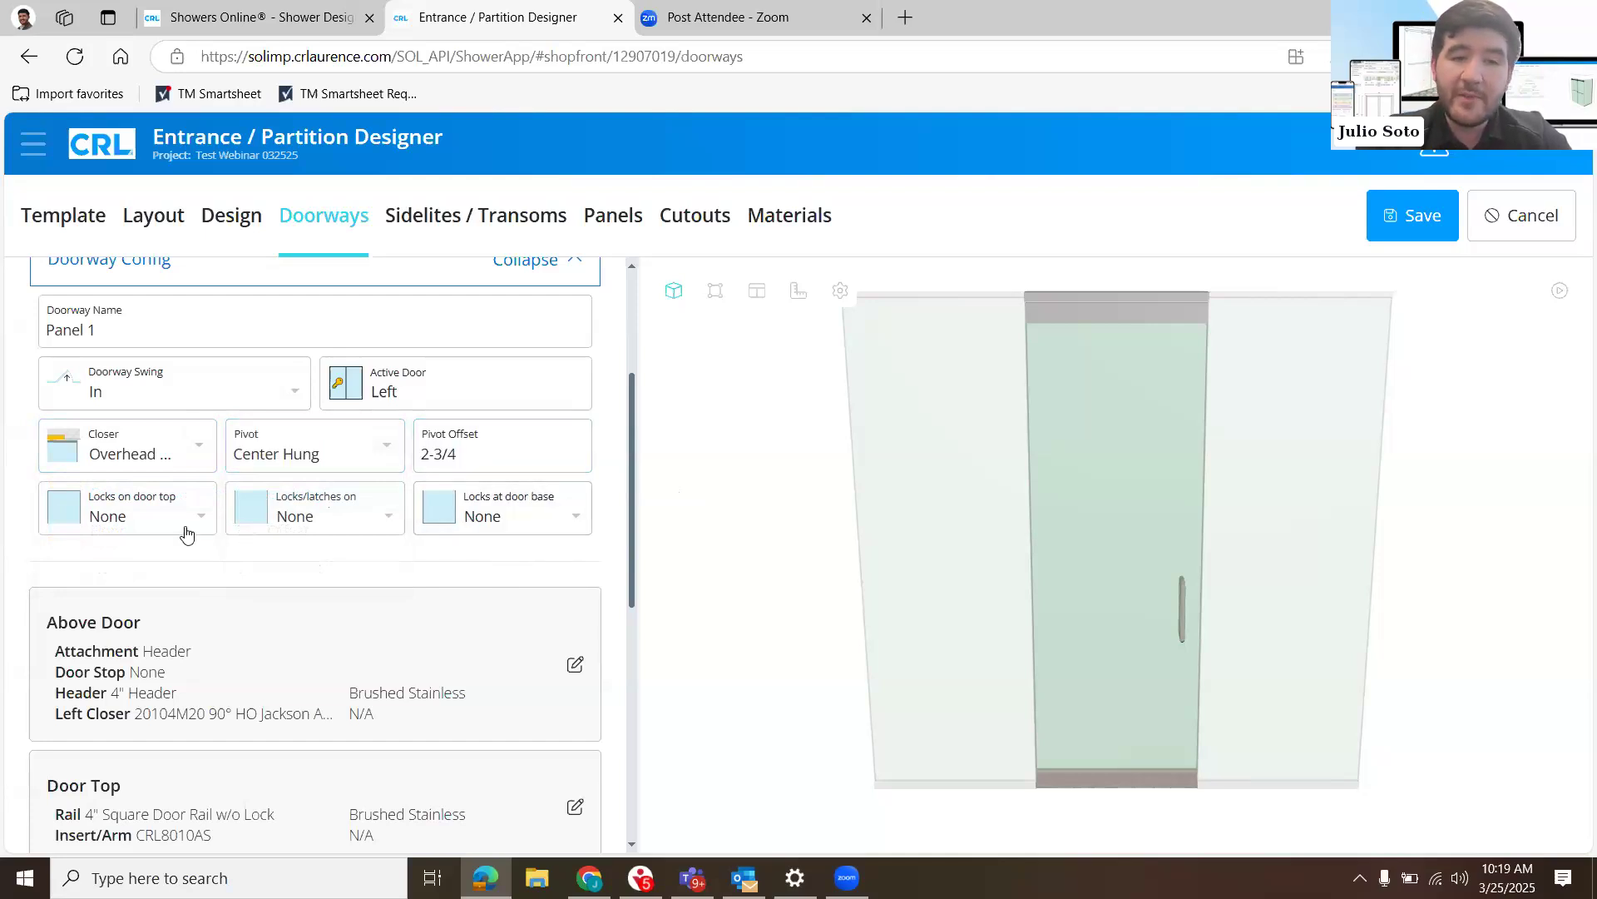
- Review the door top and edge lock options, and set the lock at the door base to Bottom Right
left_click(185, 529)
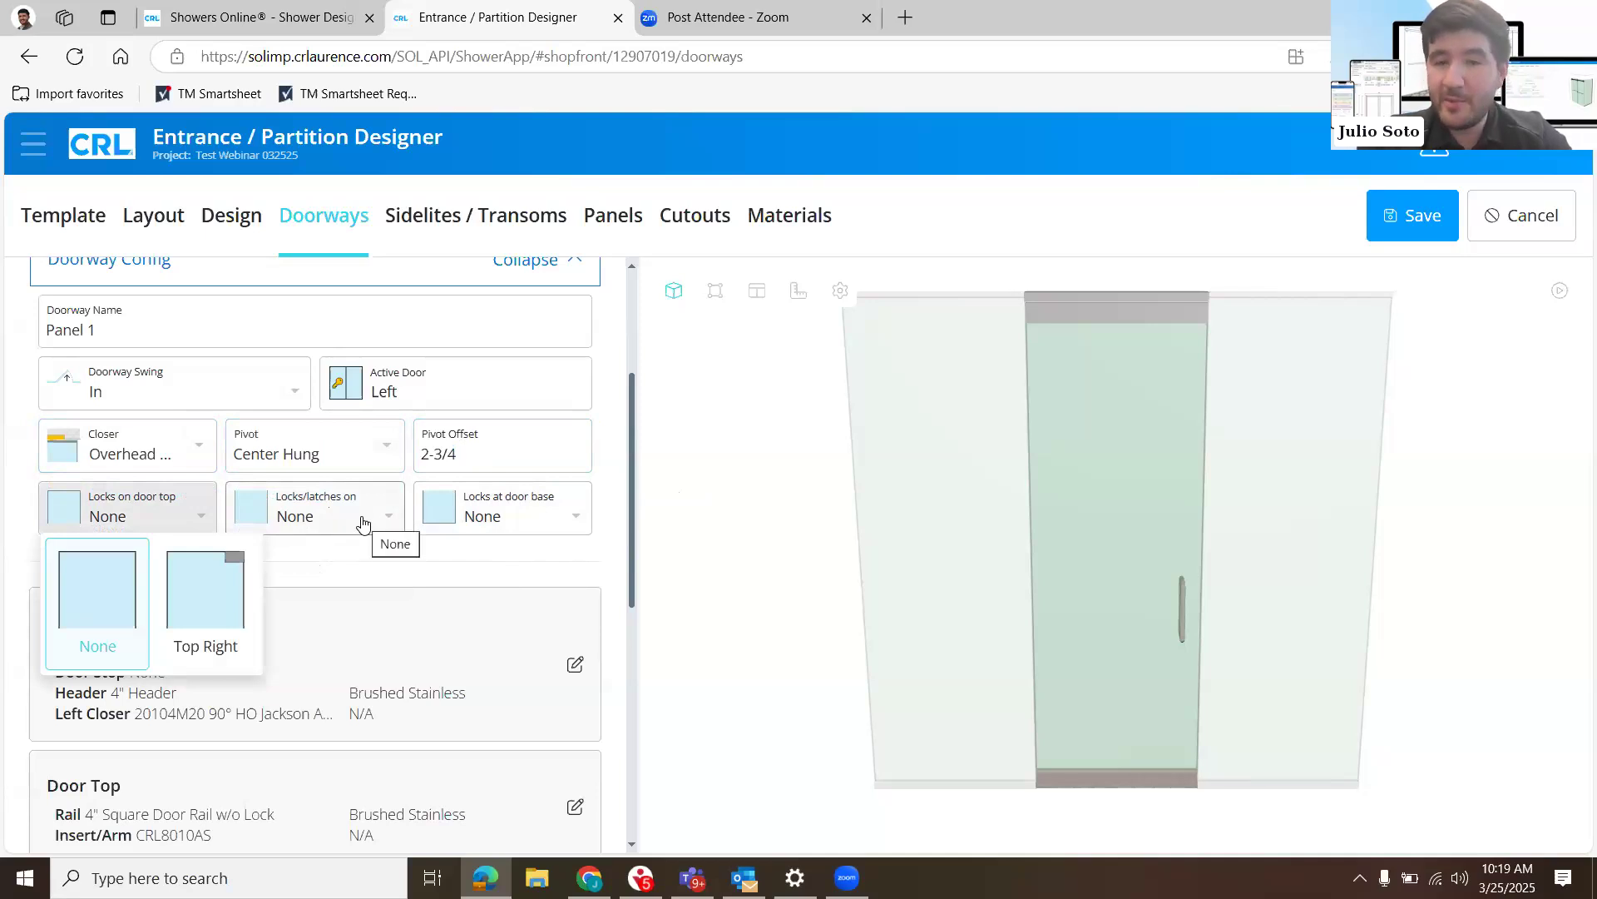
left_click(362, 523)
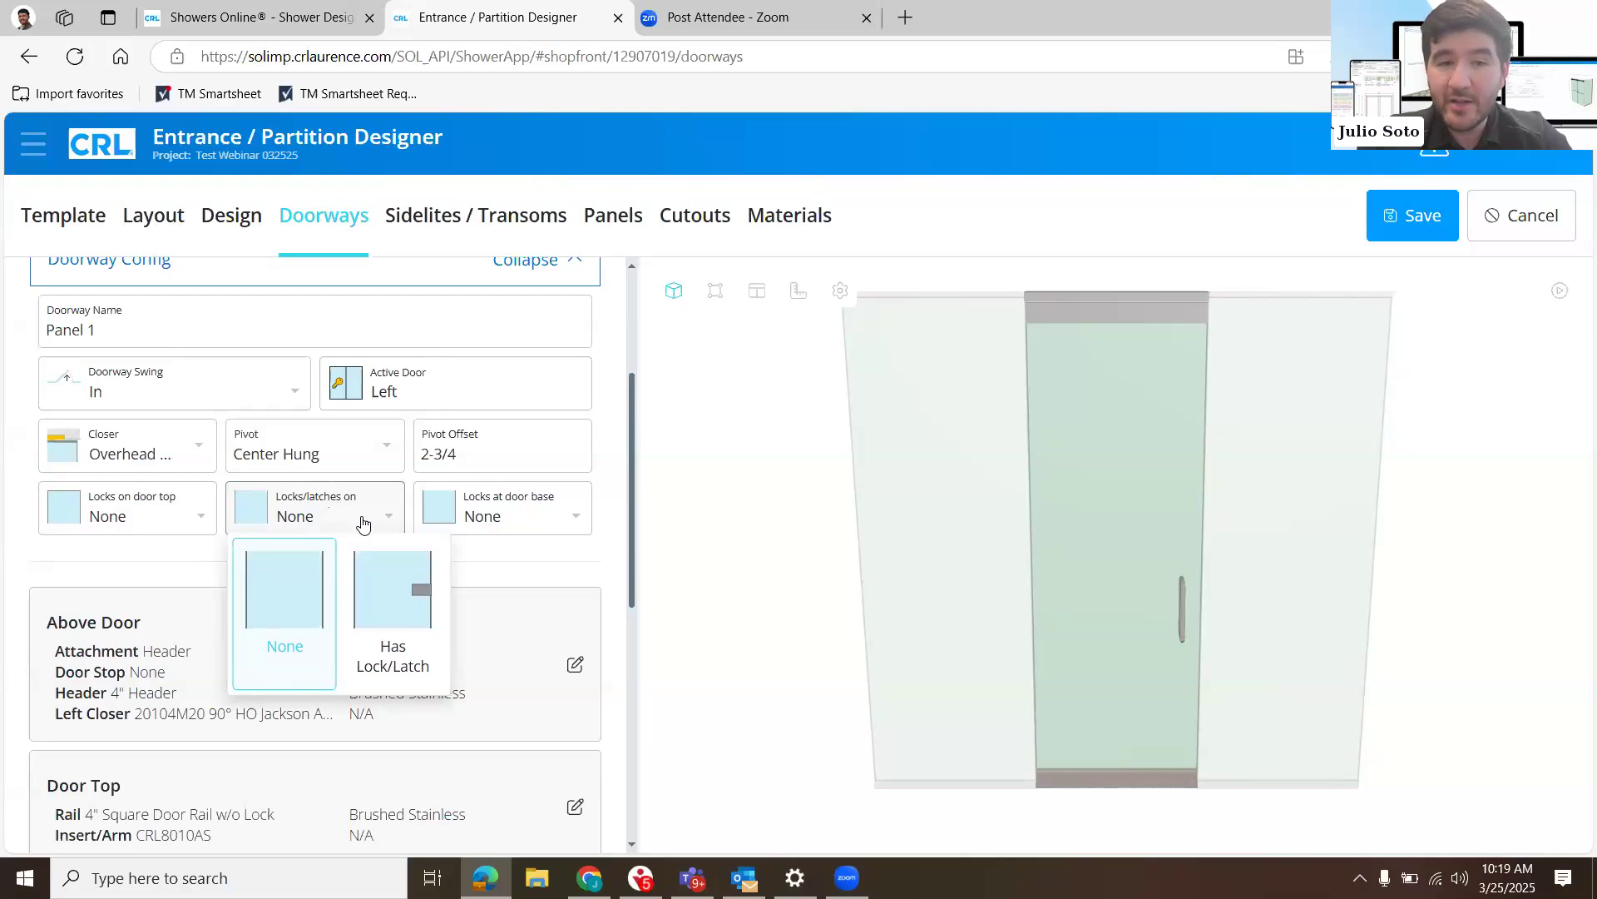
left_click(406, 583)
left_click(336, 513)
left_click(541, 526)
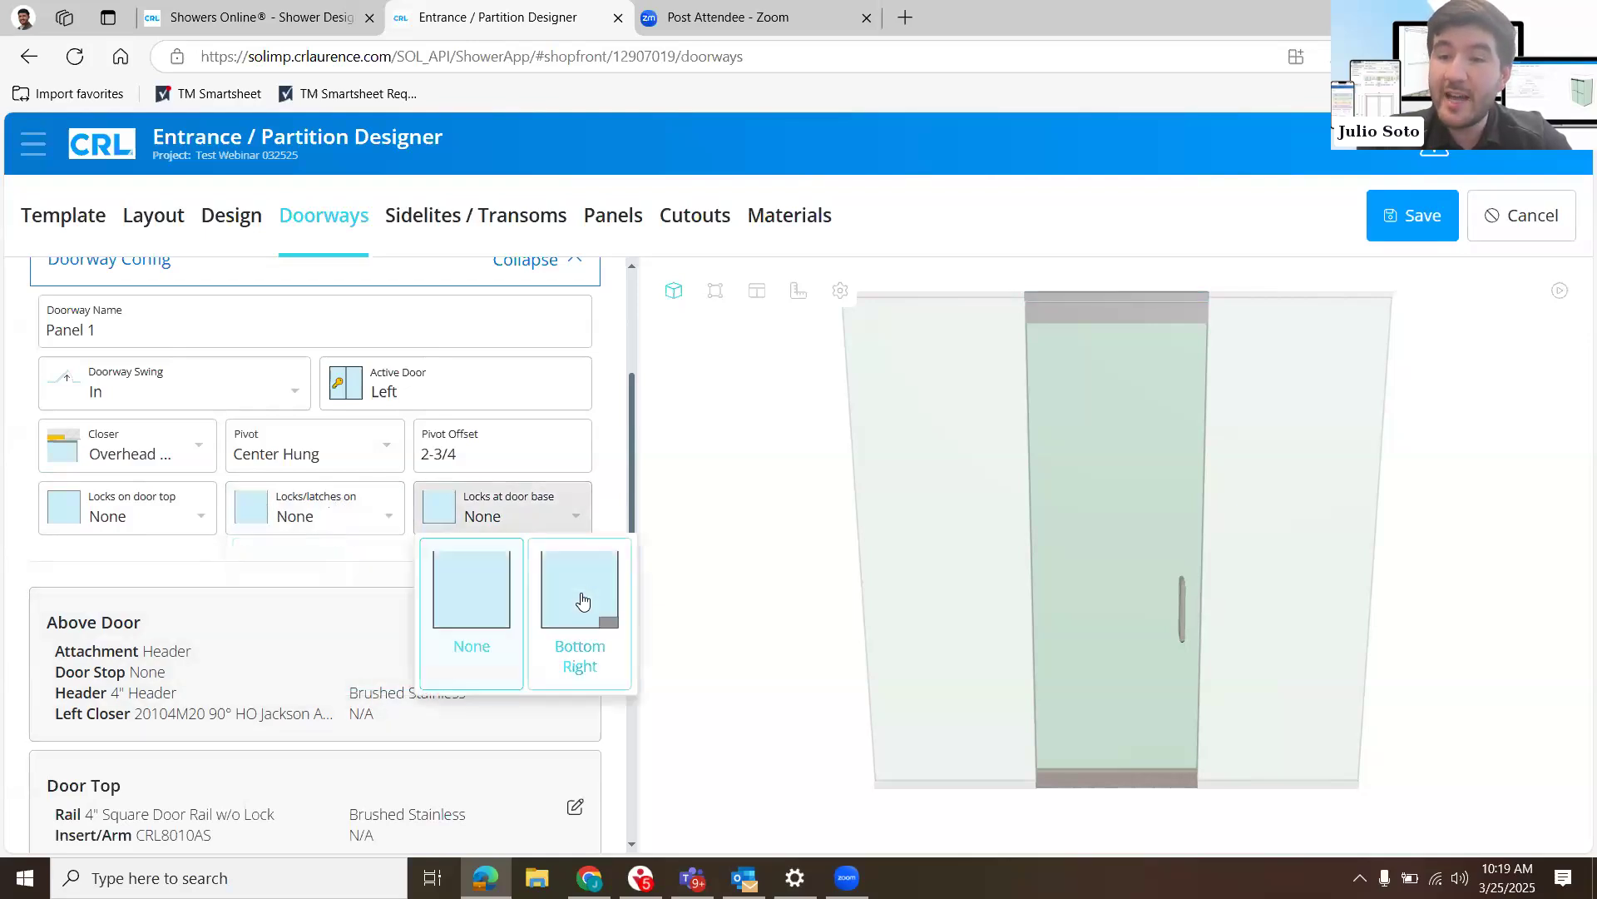
left_click(583, 600)
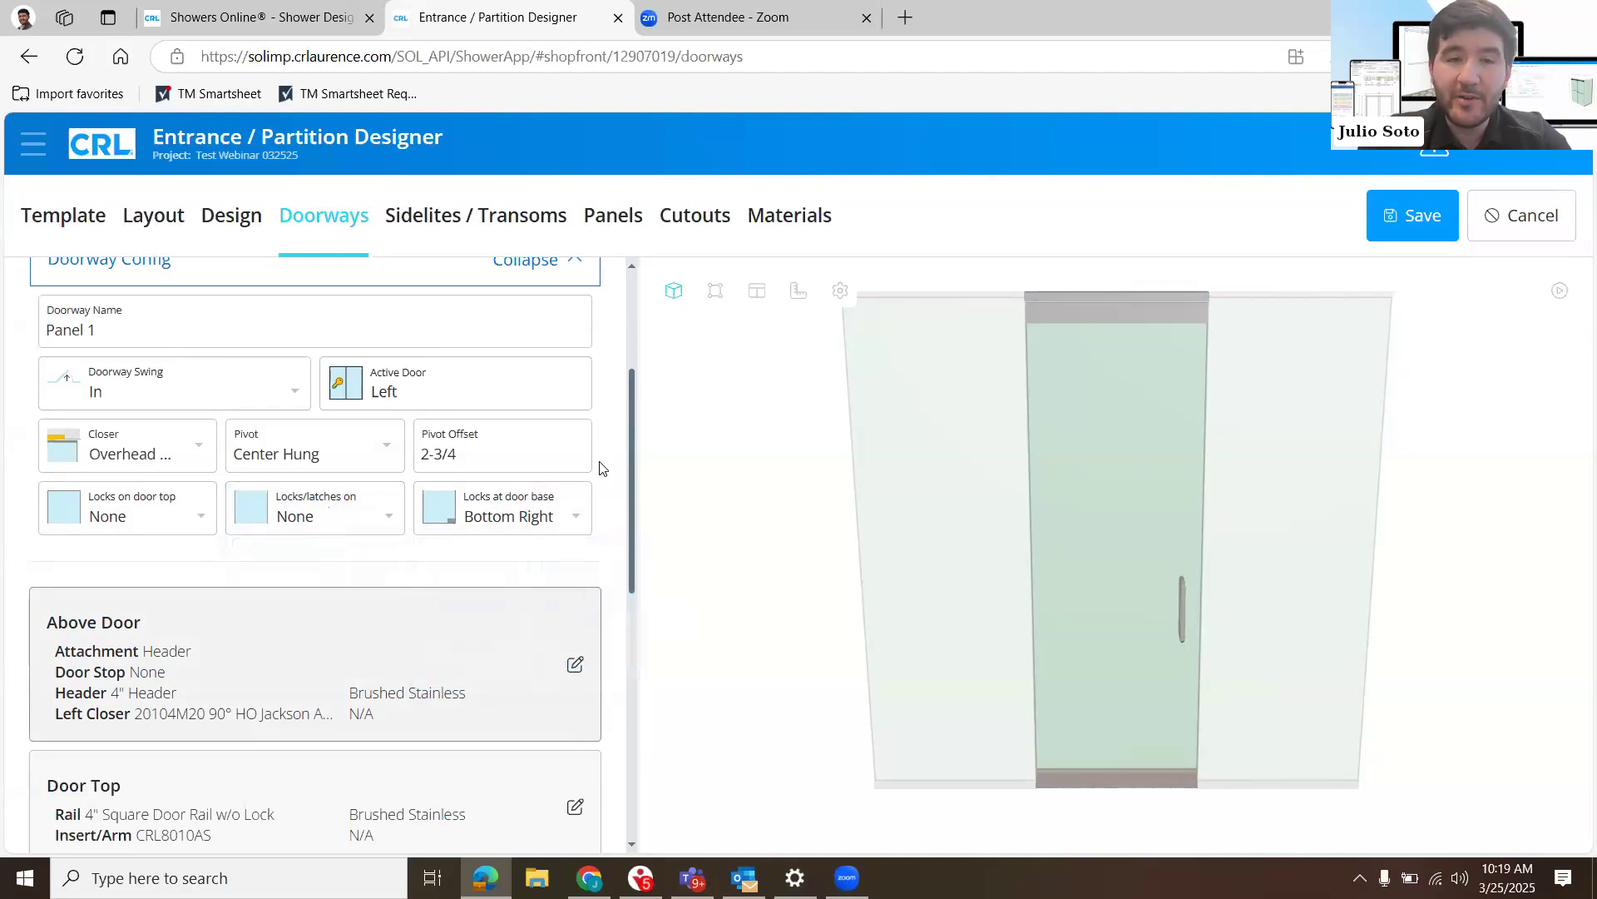
- Collapse the doorway configuration and open the Above Door settings for editing
scroll(492, 363, "up", 2)
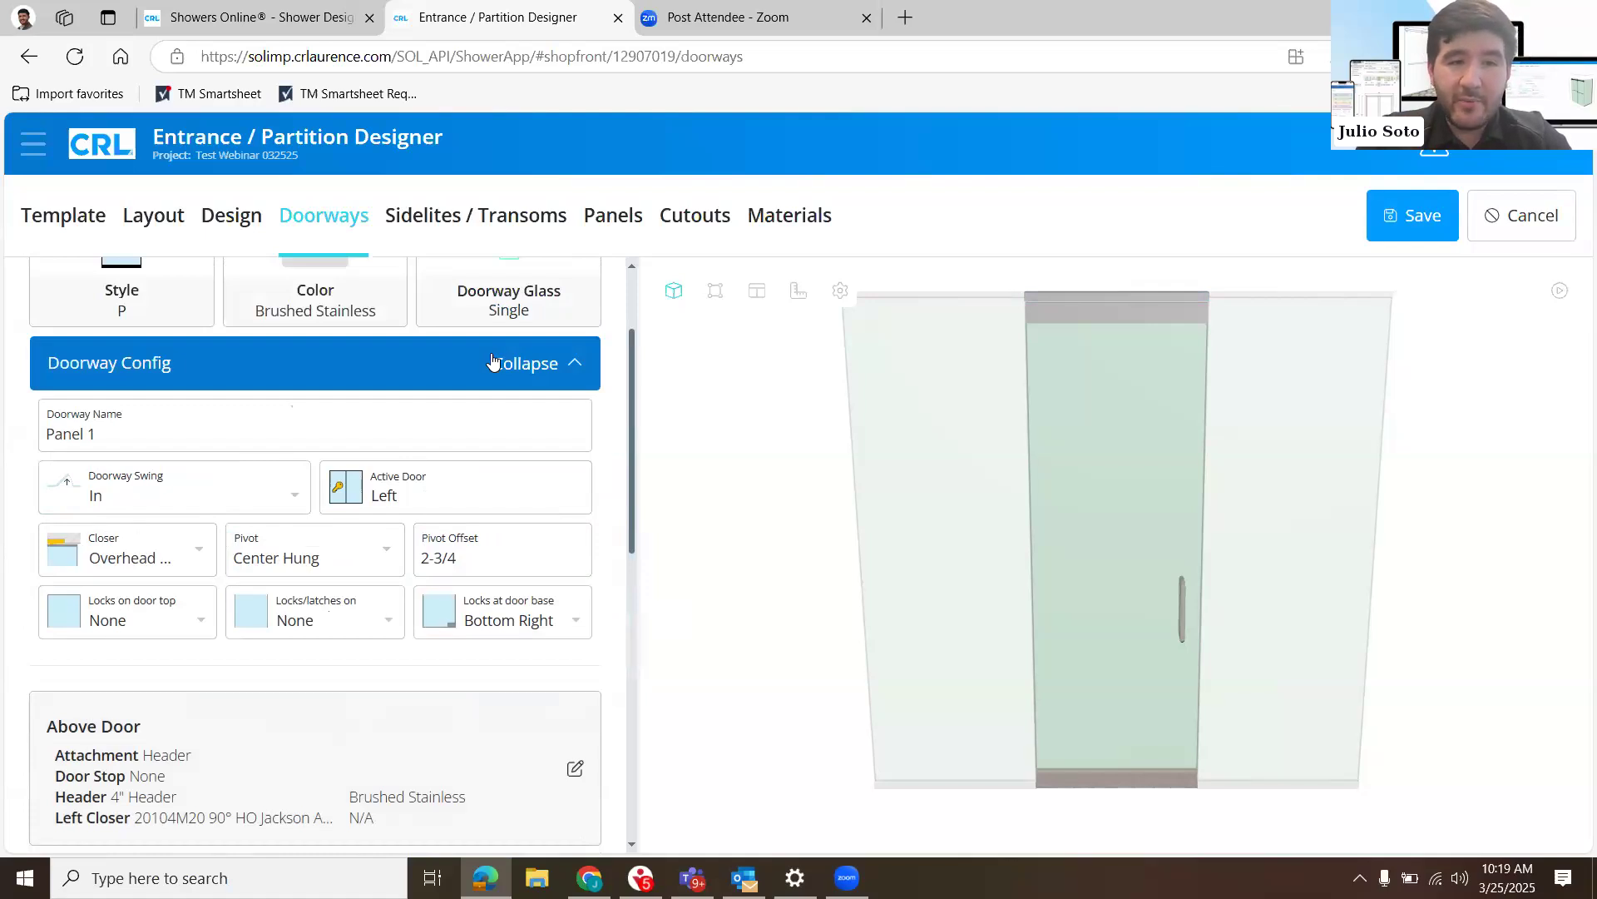
left_click(492, 363)
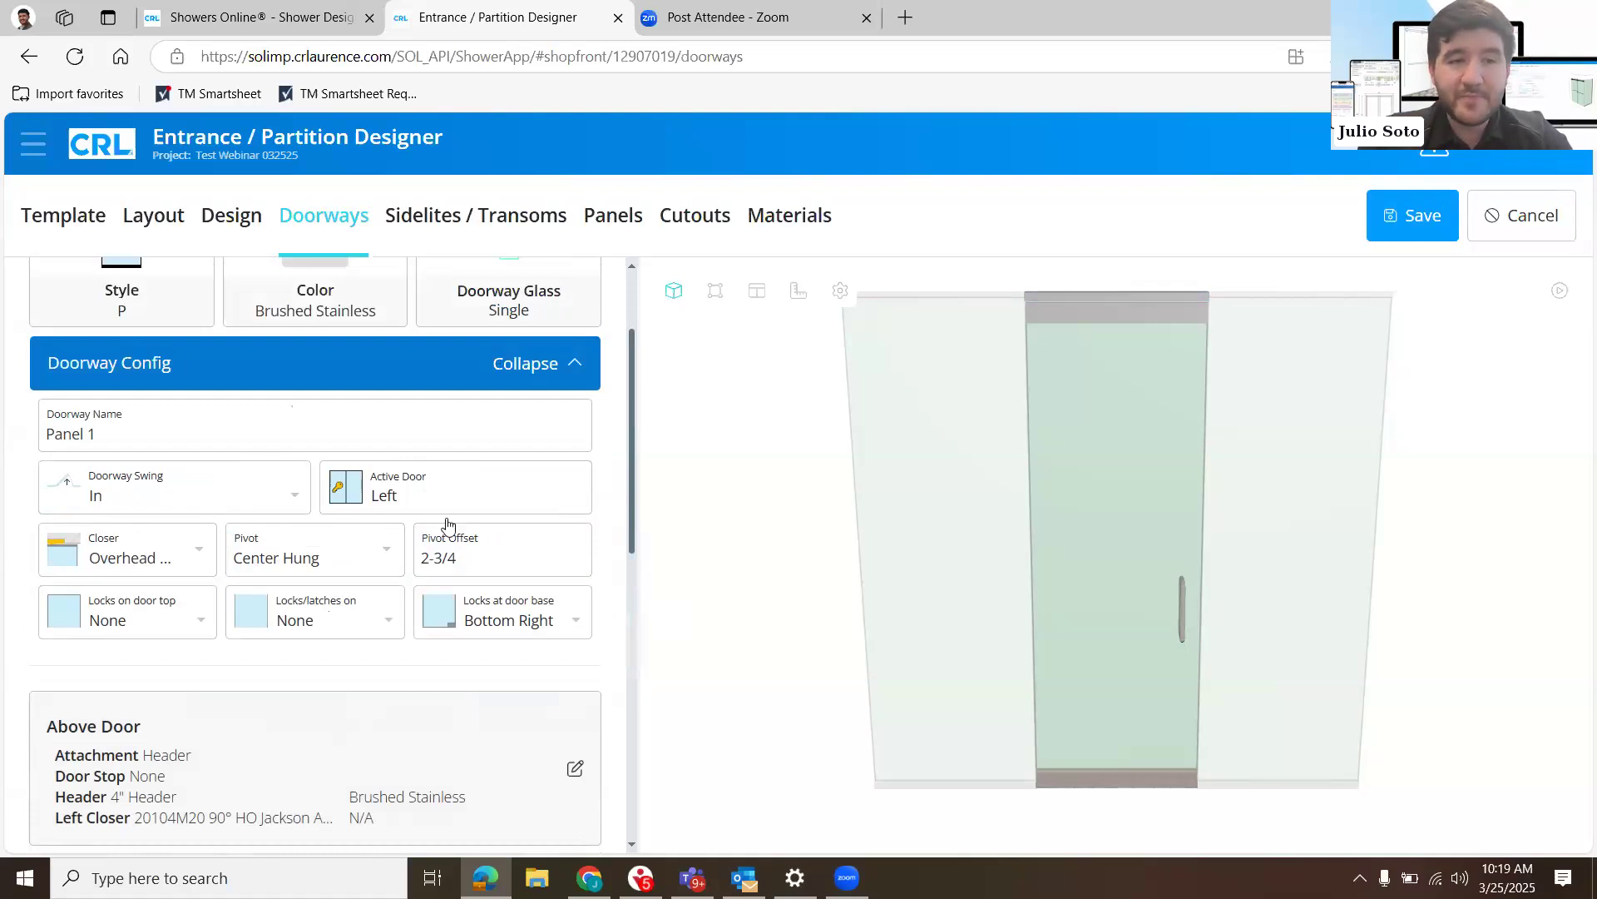
scroll(512, 464, "down", 2)
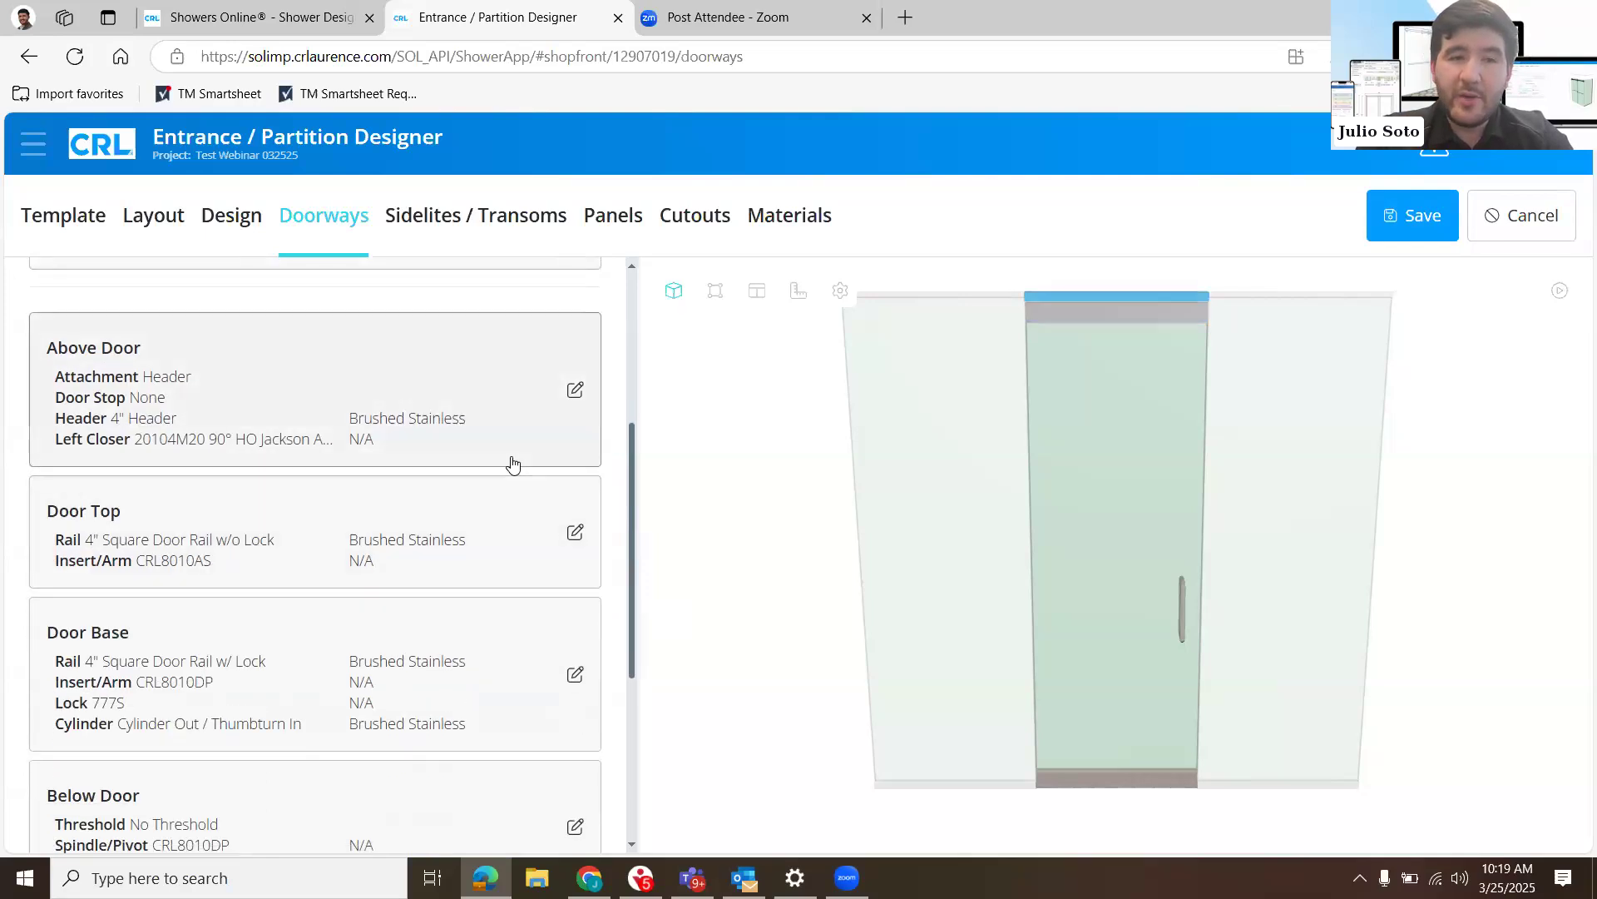
left_click(511, 465)
scroll(512, 460, "up", 2)
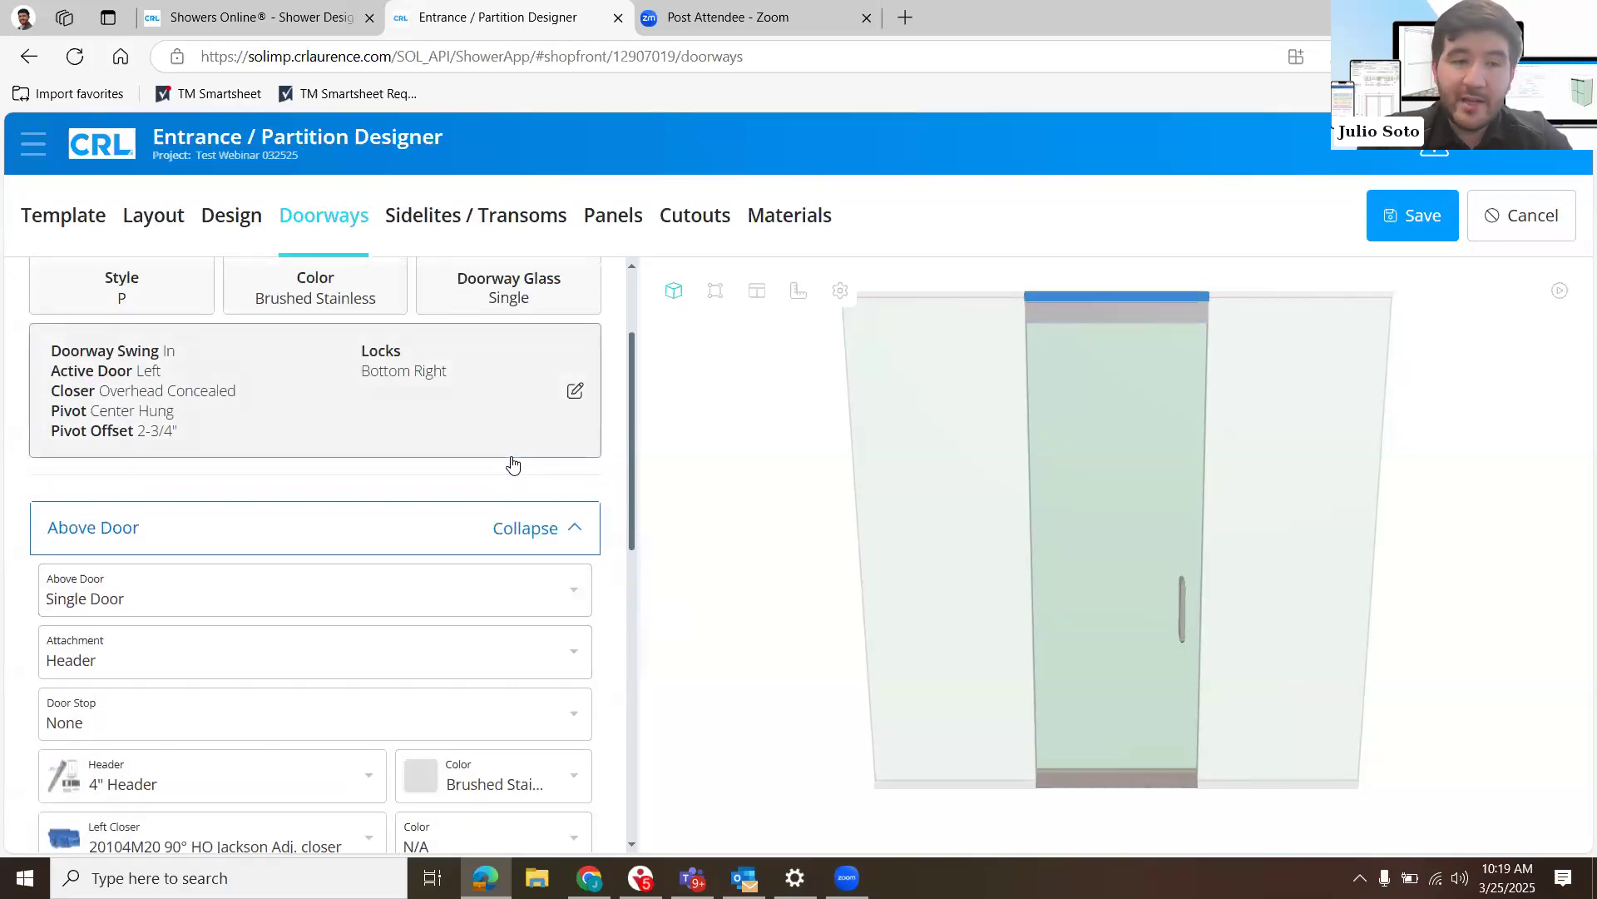
- Keep the above-door attachment as Header and add the 1NT307 Sngl Door Stop
scroll(512, 456, "down", 2)
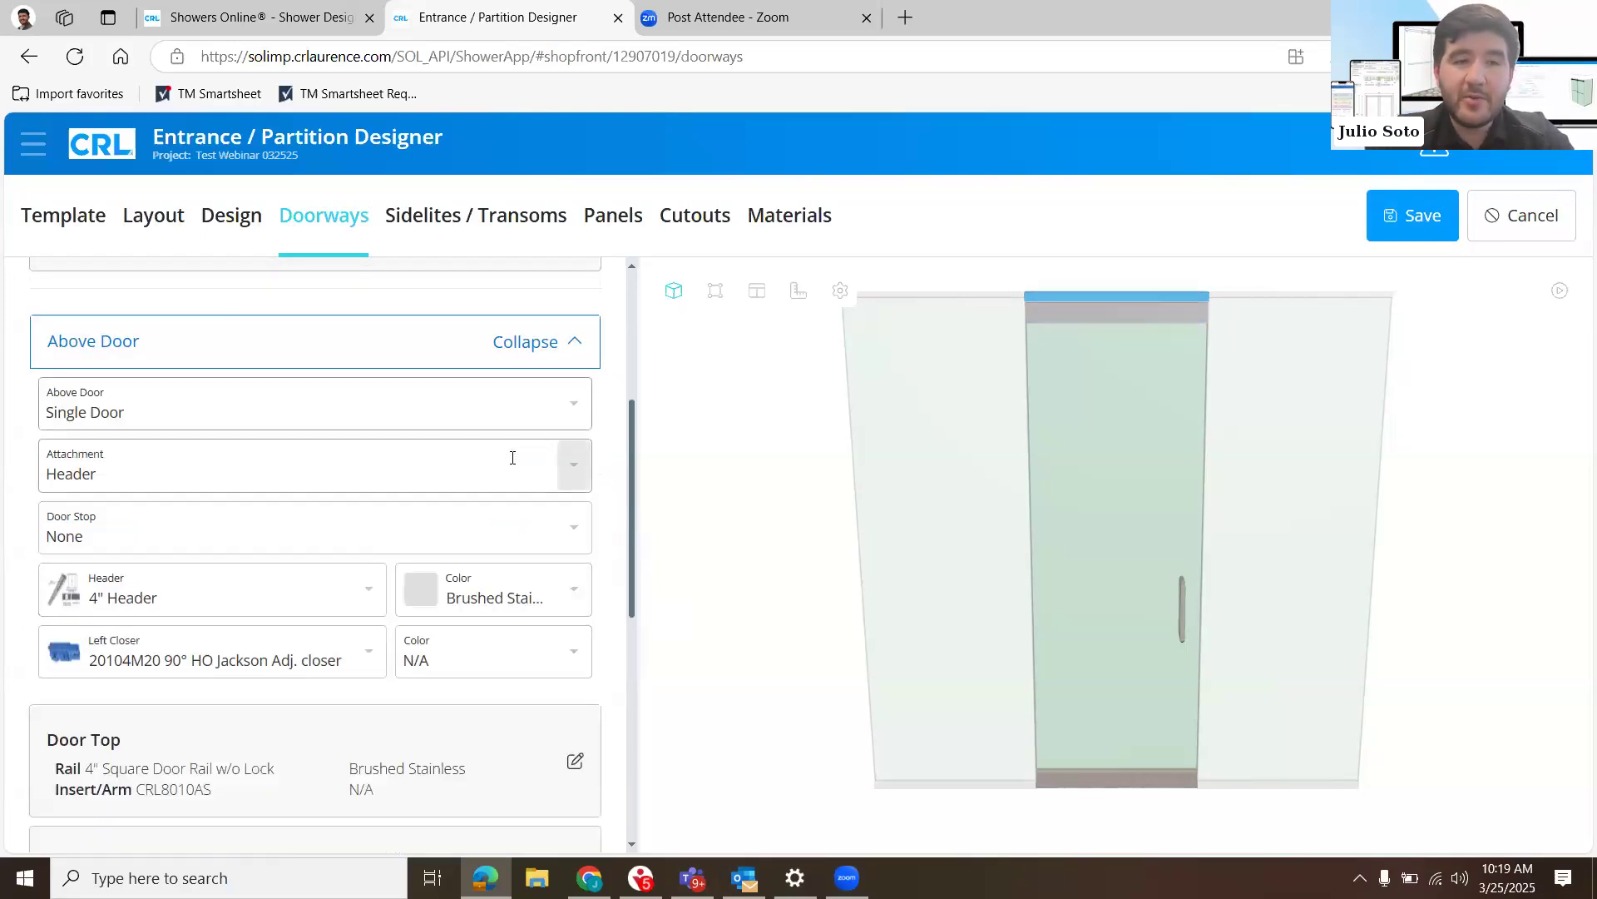
scroll(493, 412, "down", 1)
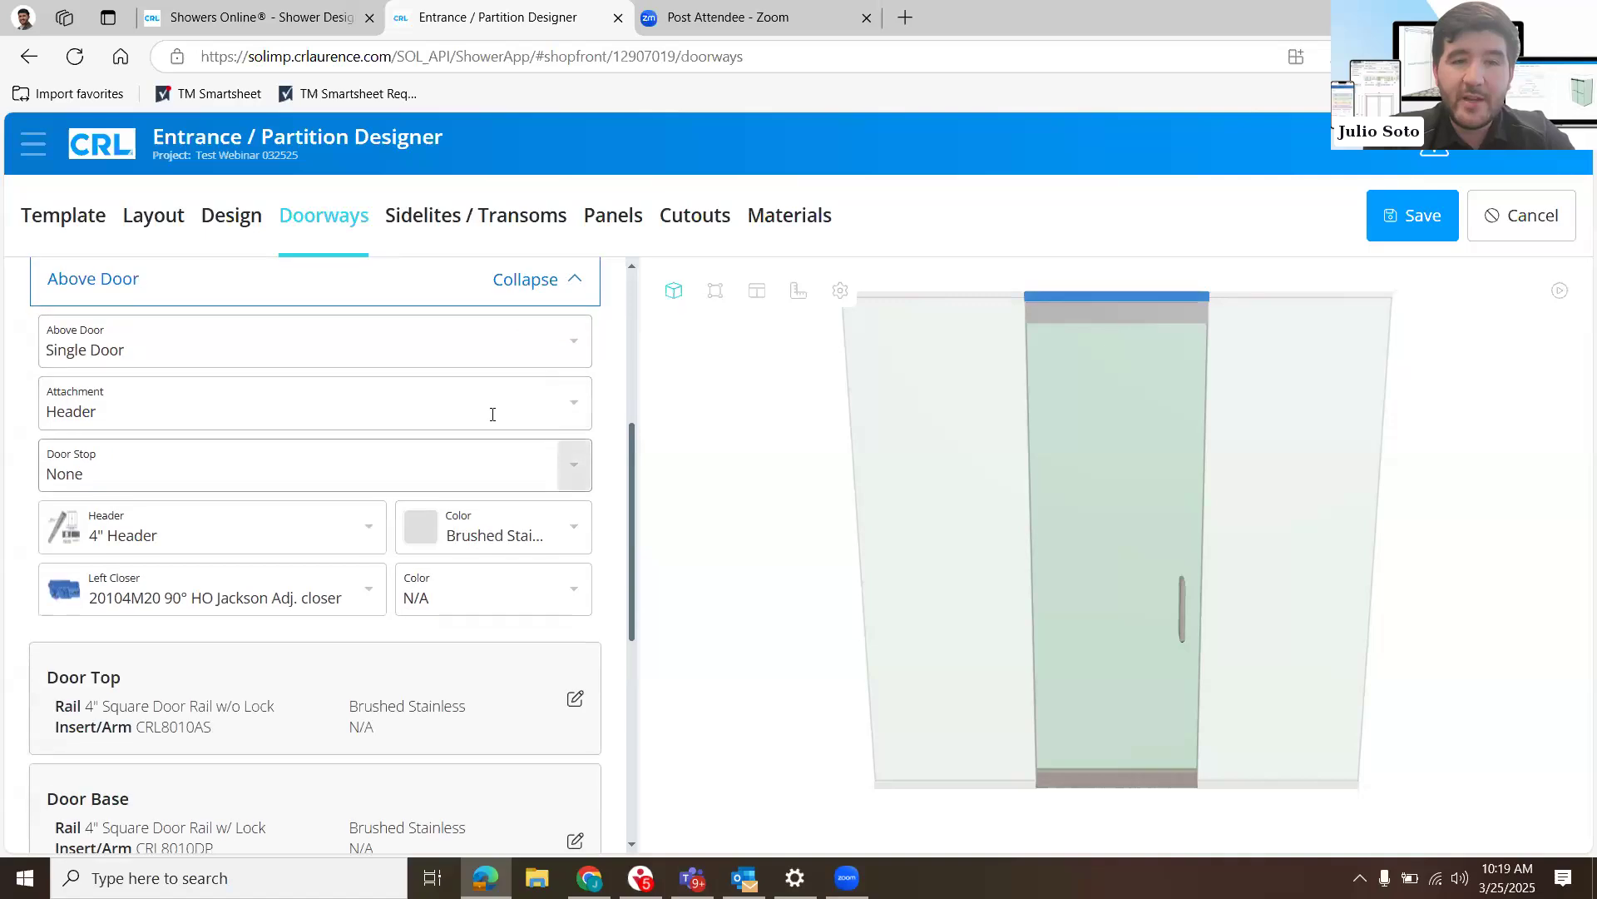
left_click(512, 416)
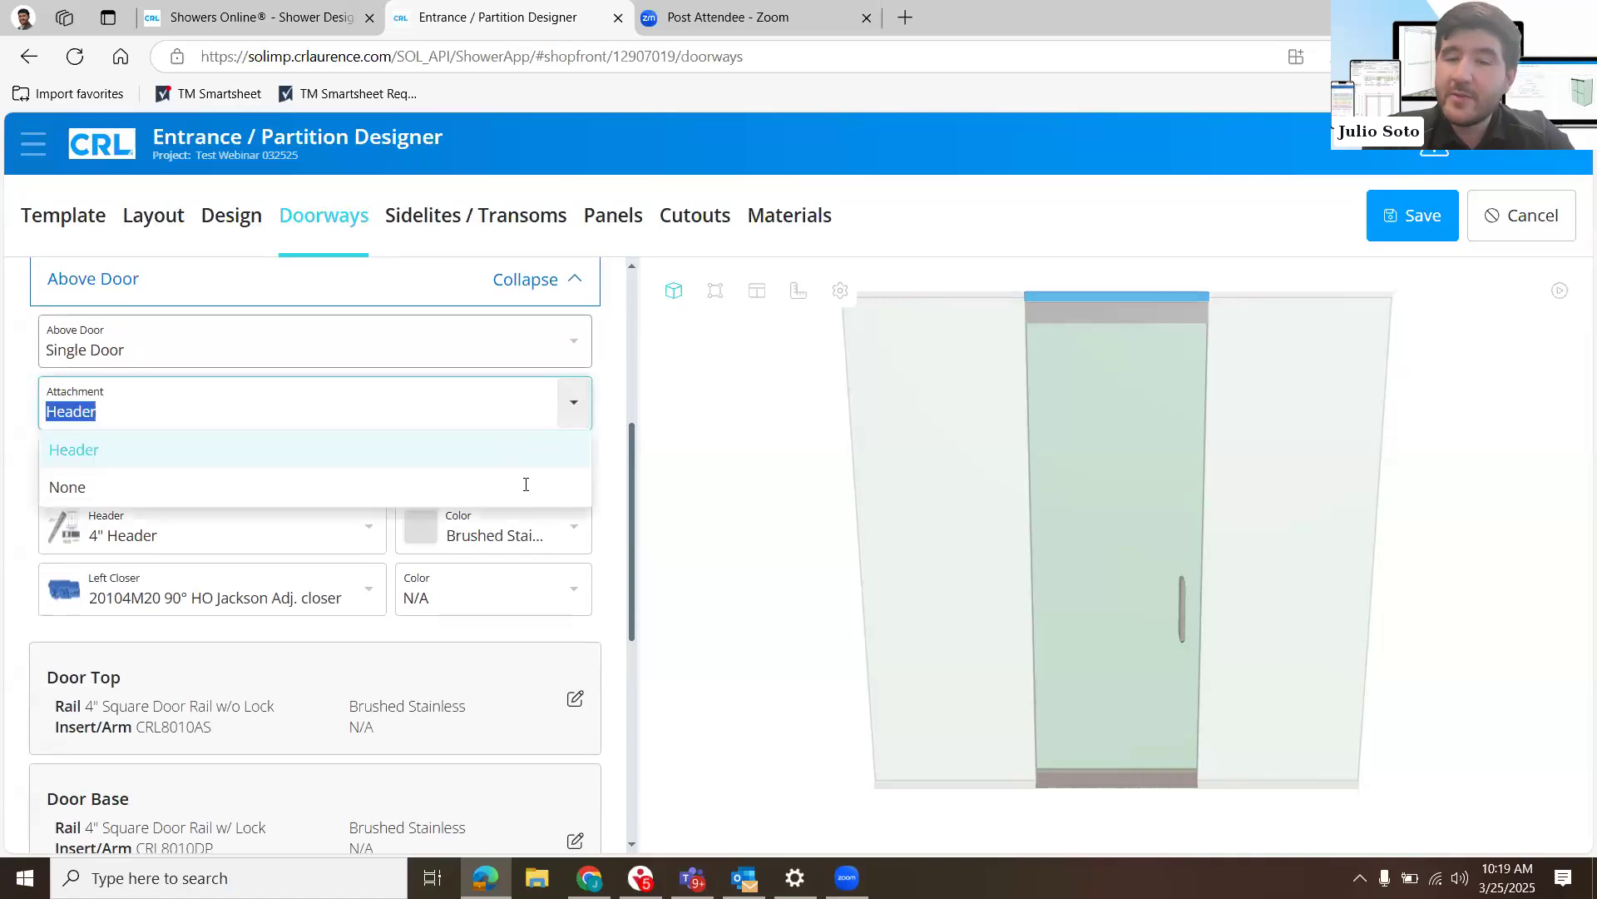
left_click(531, 457)
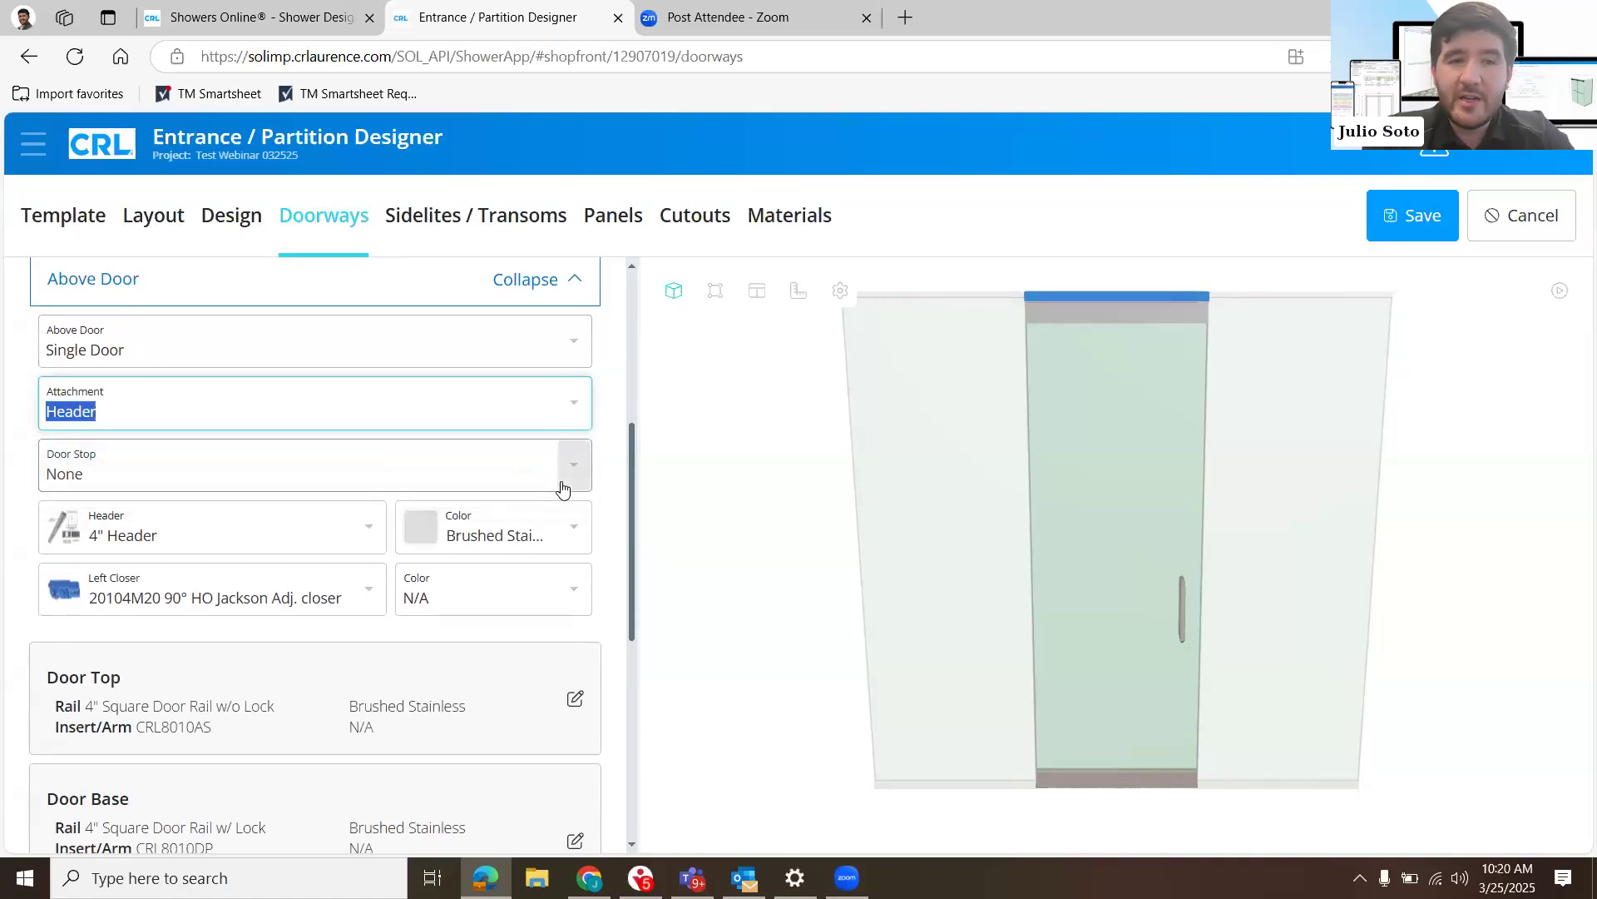
left_click(563, 488)
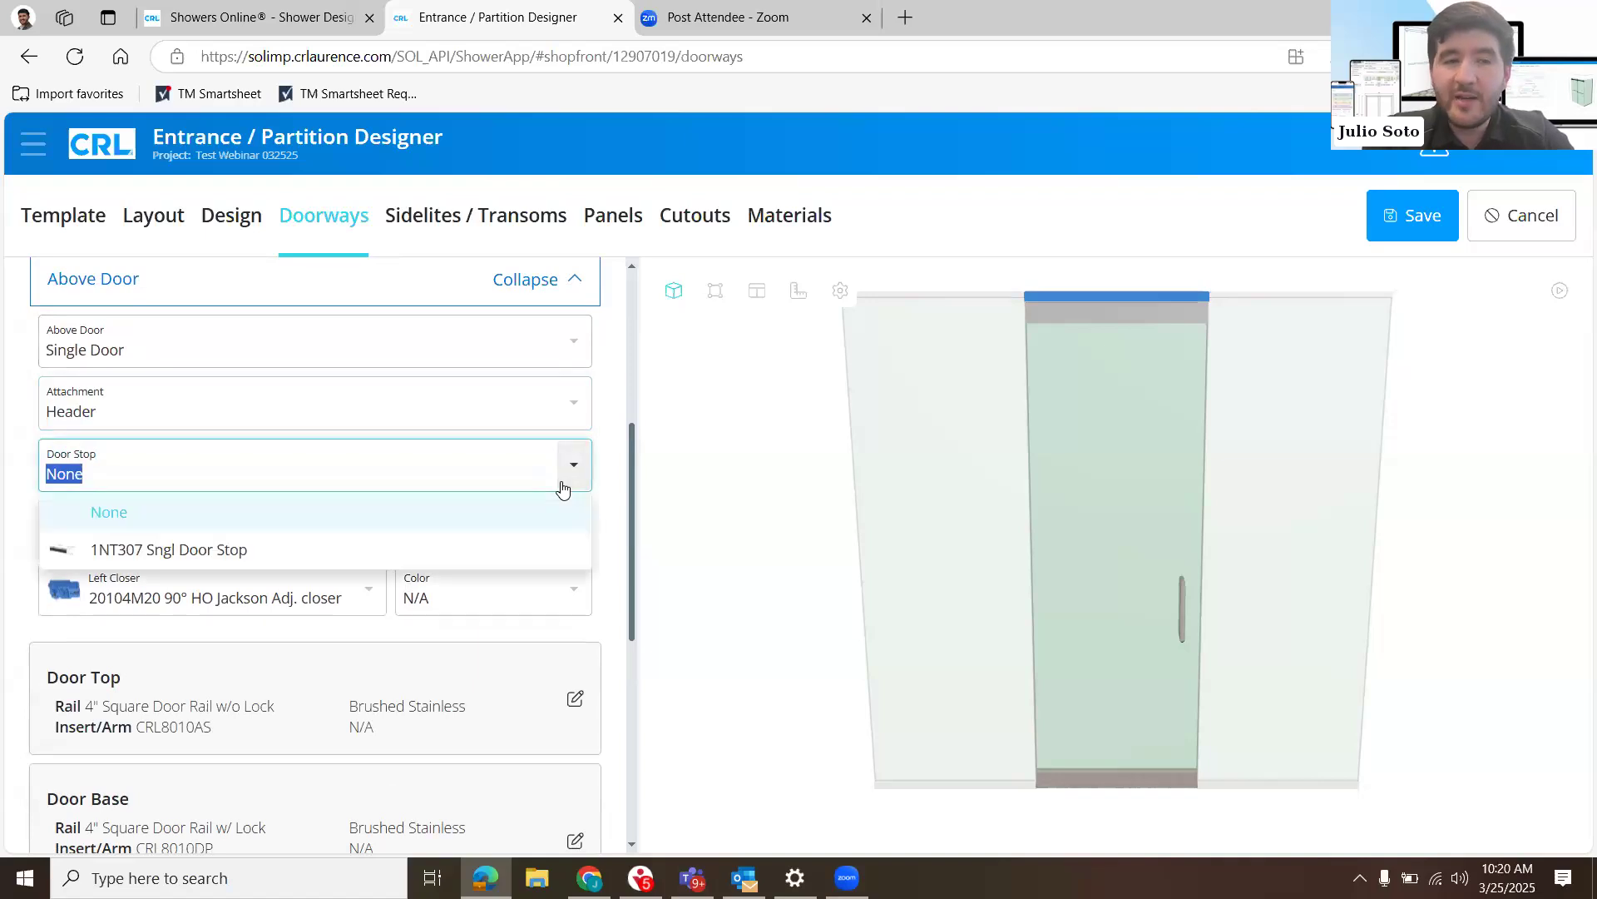
left_click(571, 484)
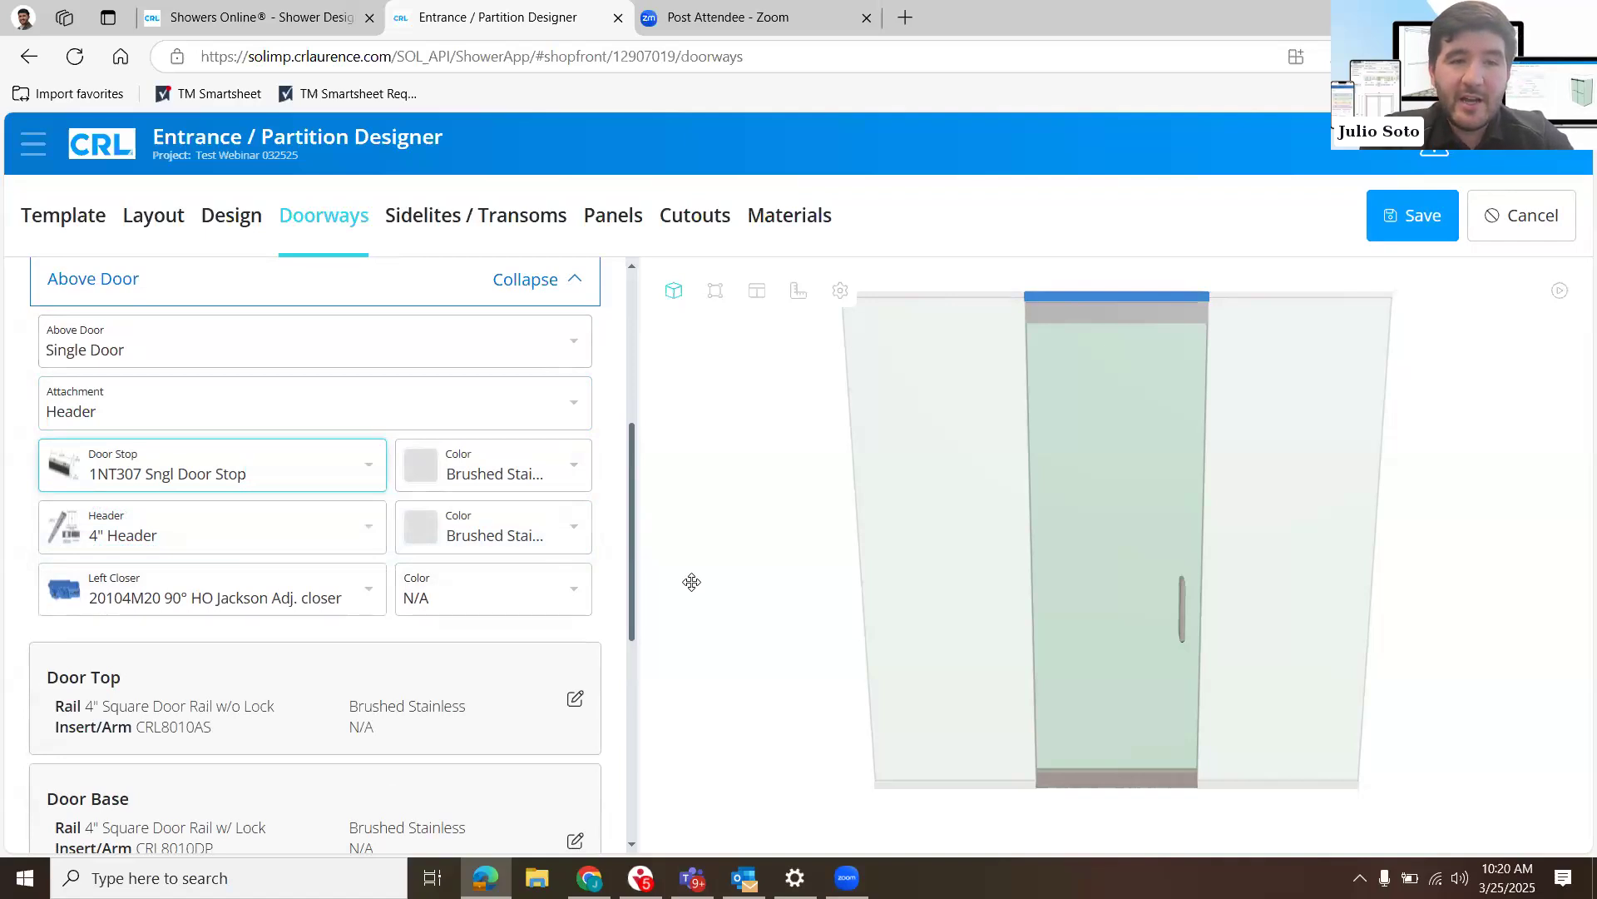
- Review the above-door header and left closer choices, keeping the 4" Header and 20104M20 90° HO Jackson Adj. closer, and collapse the section
left_click(363, 531)
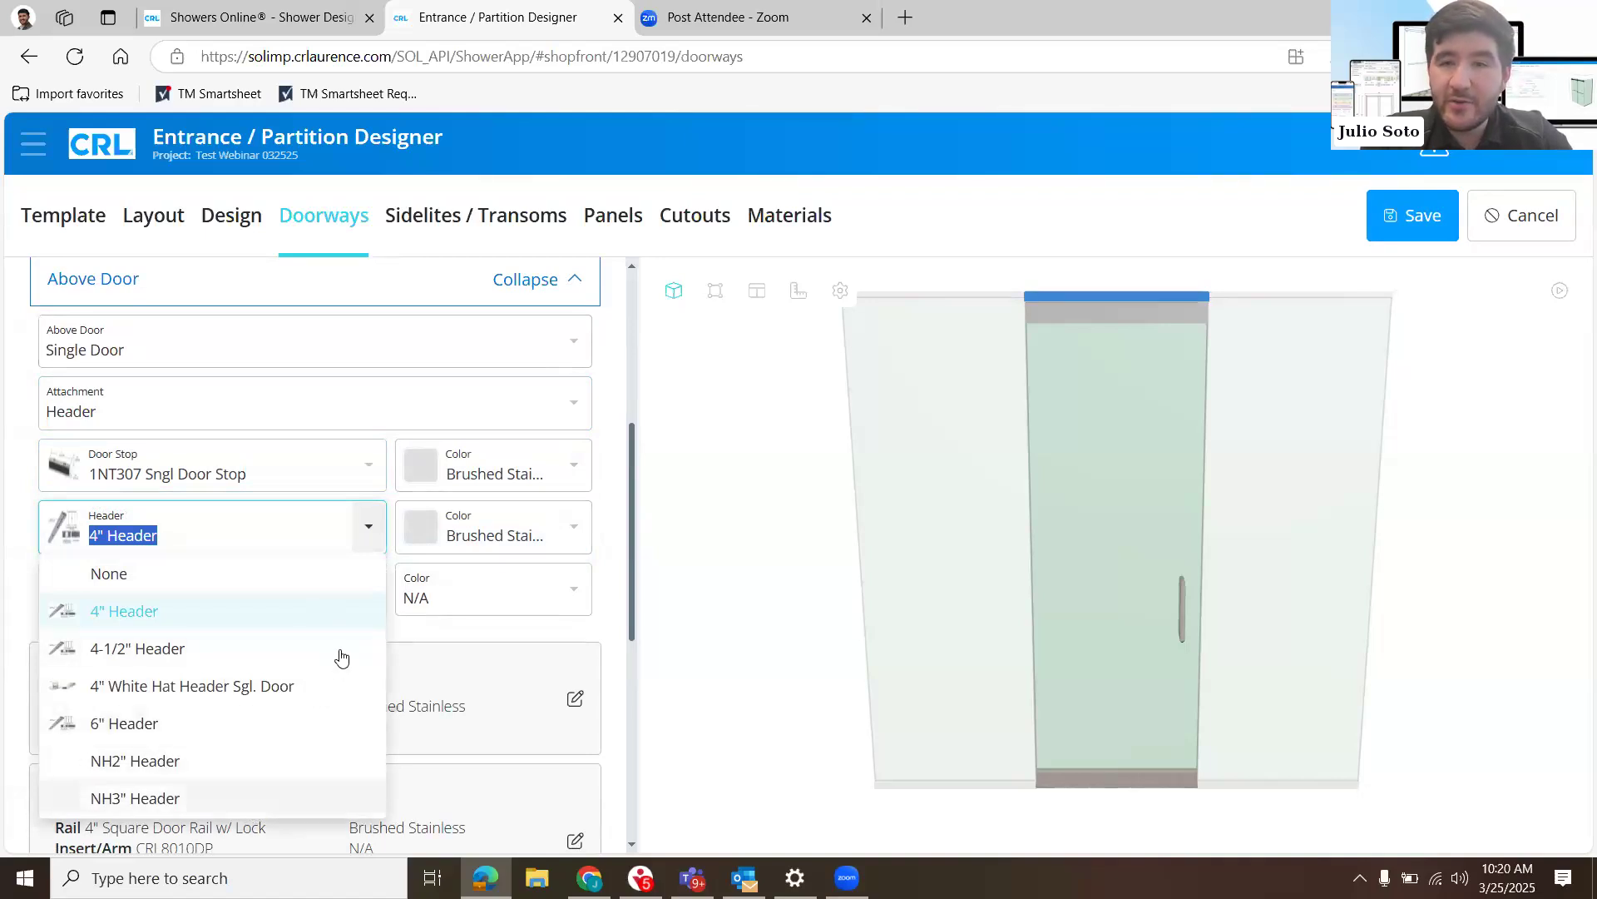
left_click(374, 541)
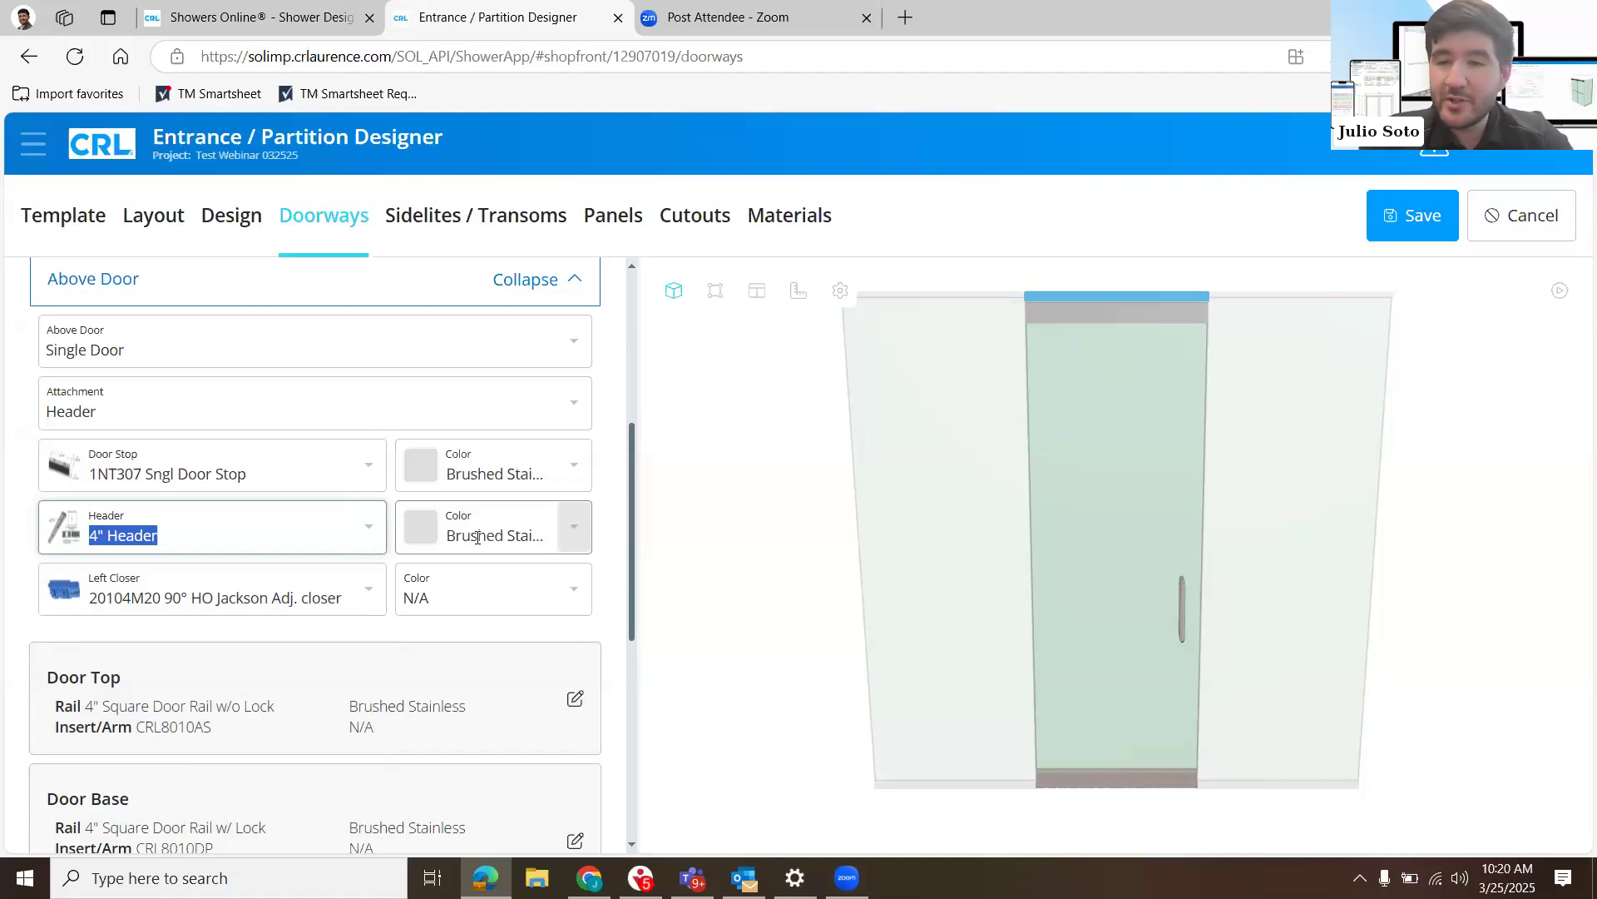
left_click(366, 588)
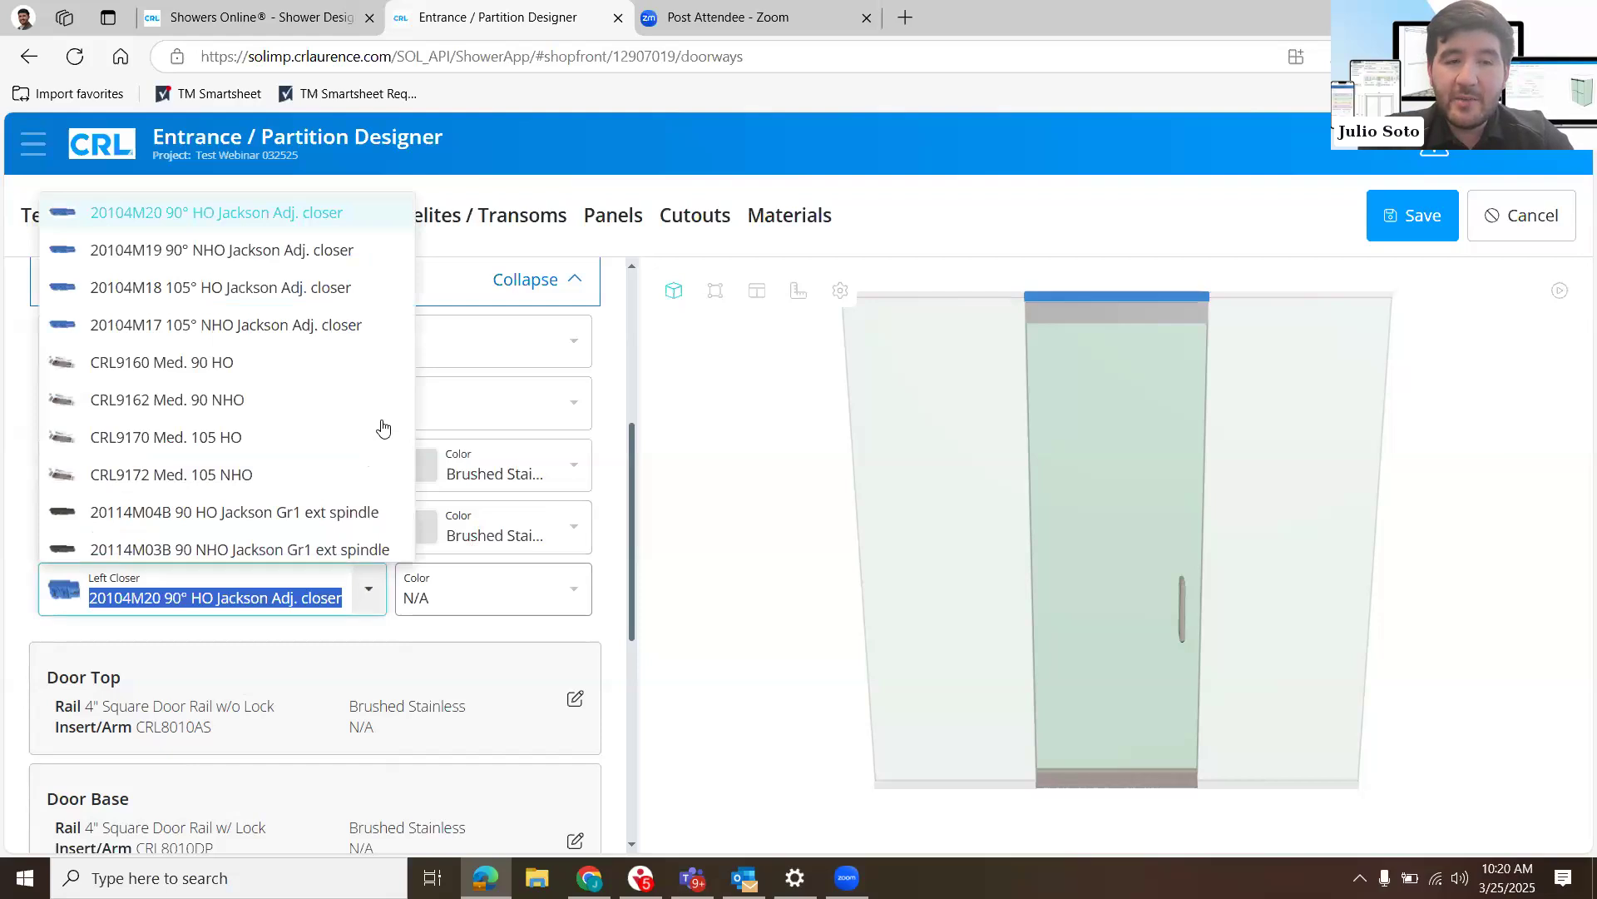
scroll(382, 427, "down", 3)
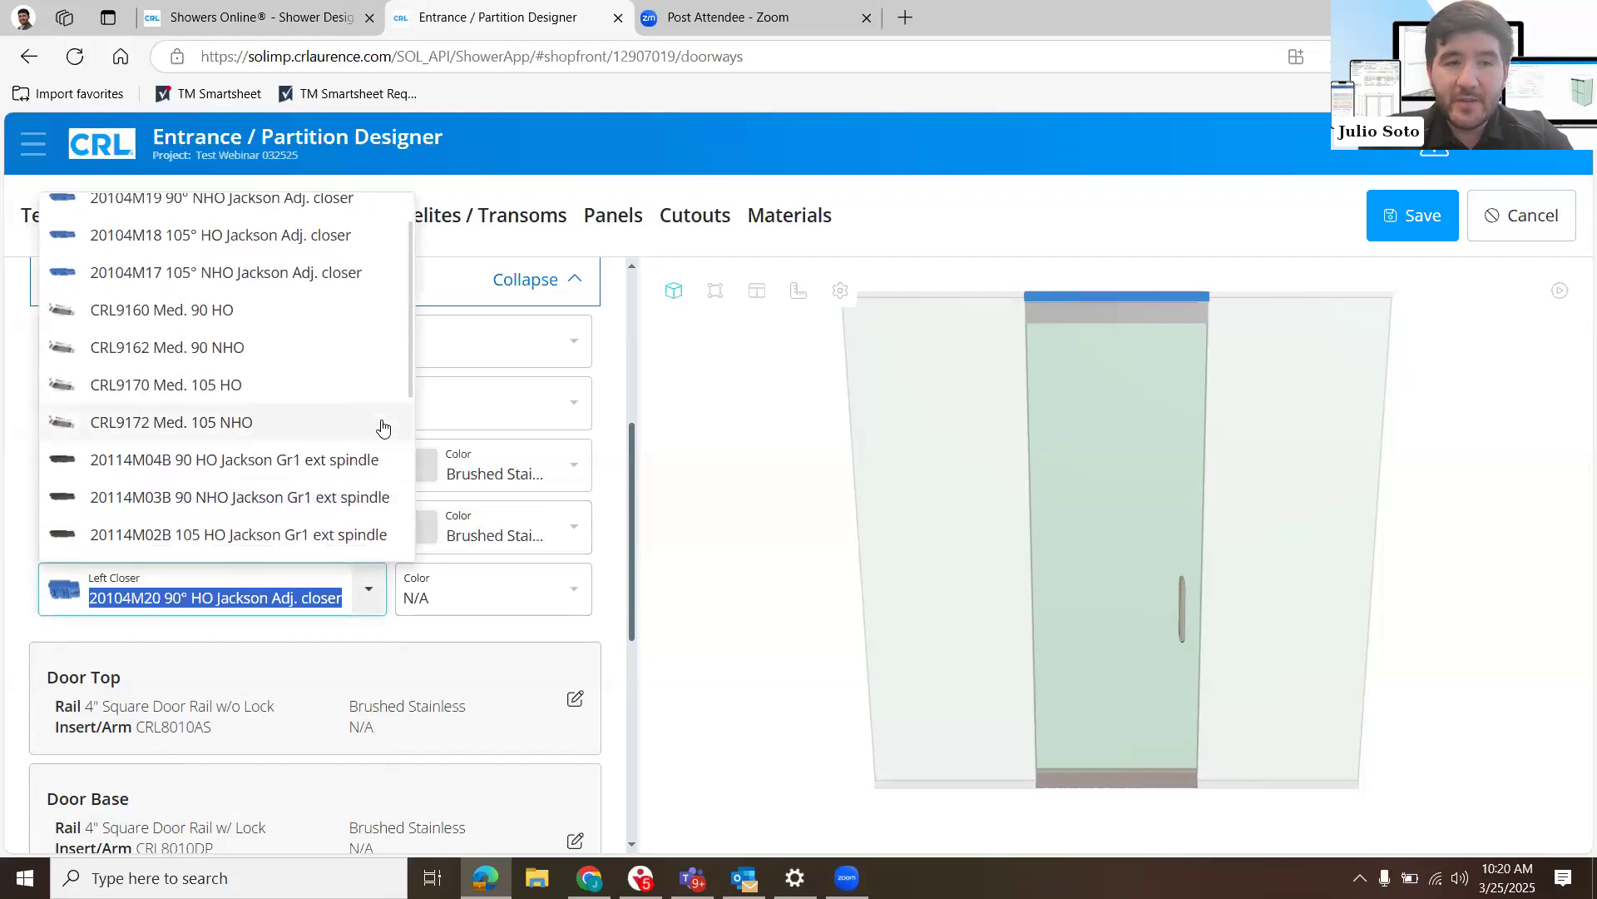
scroll(383, 428, "up", 3)
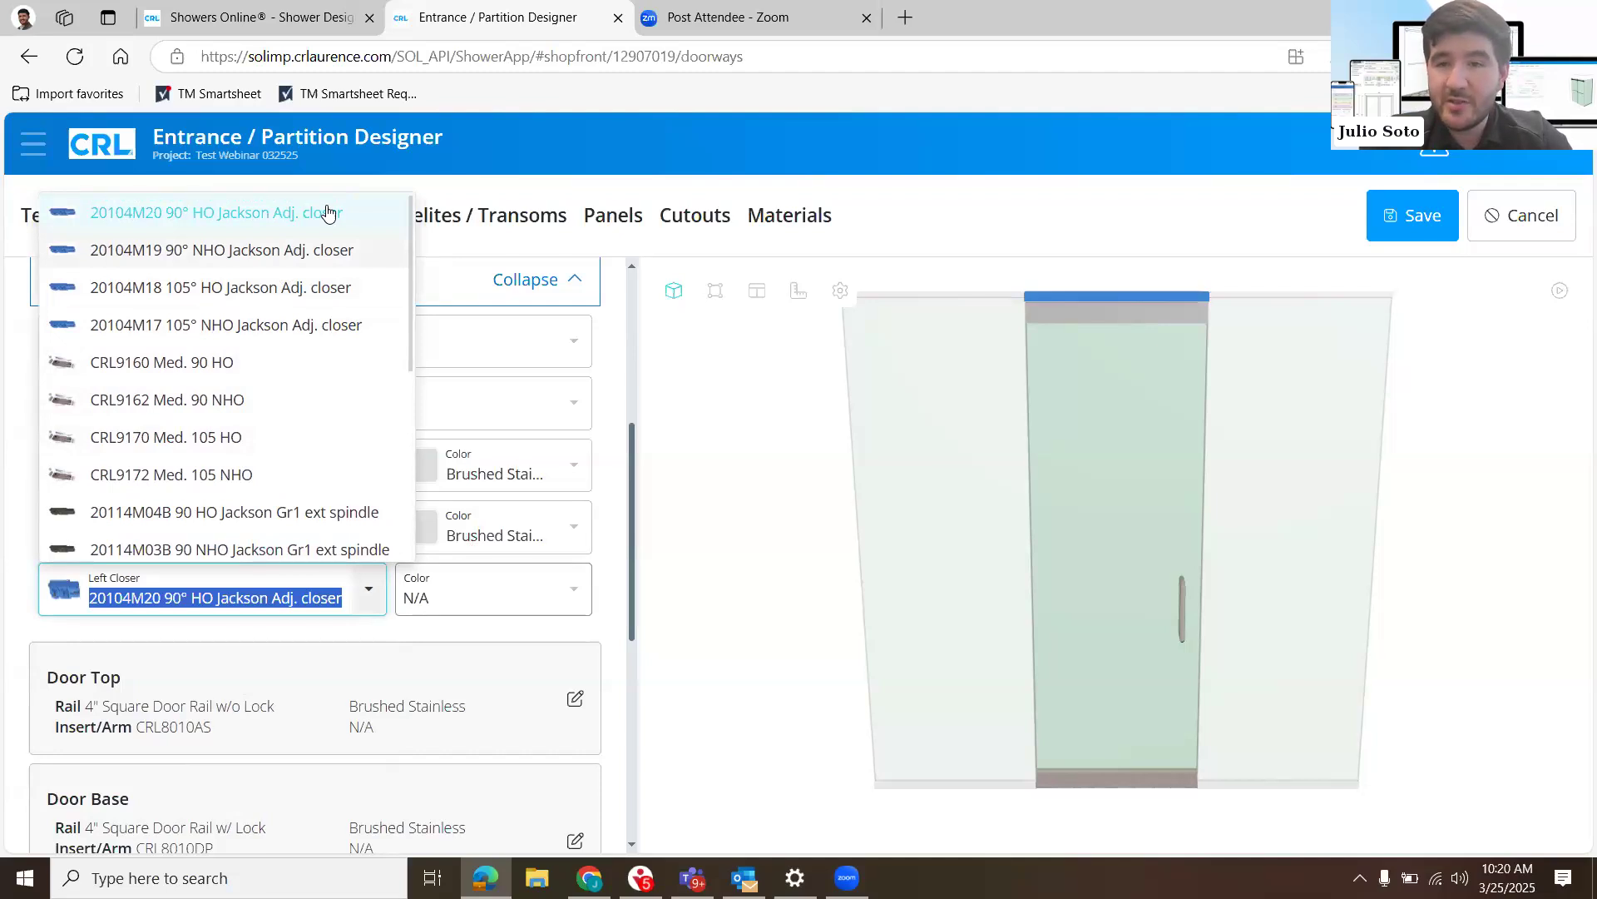
left_click(574, 474)
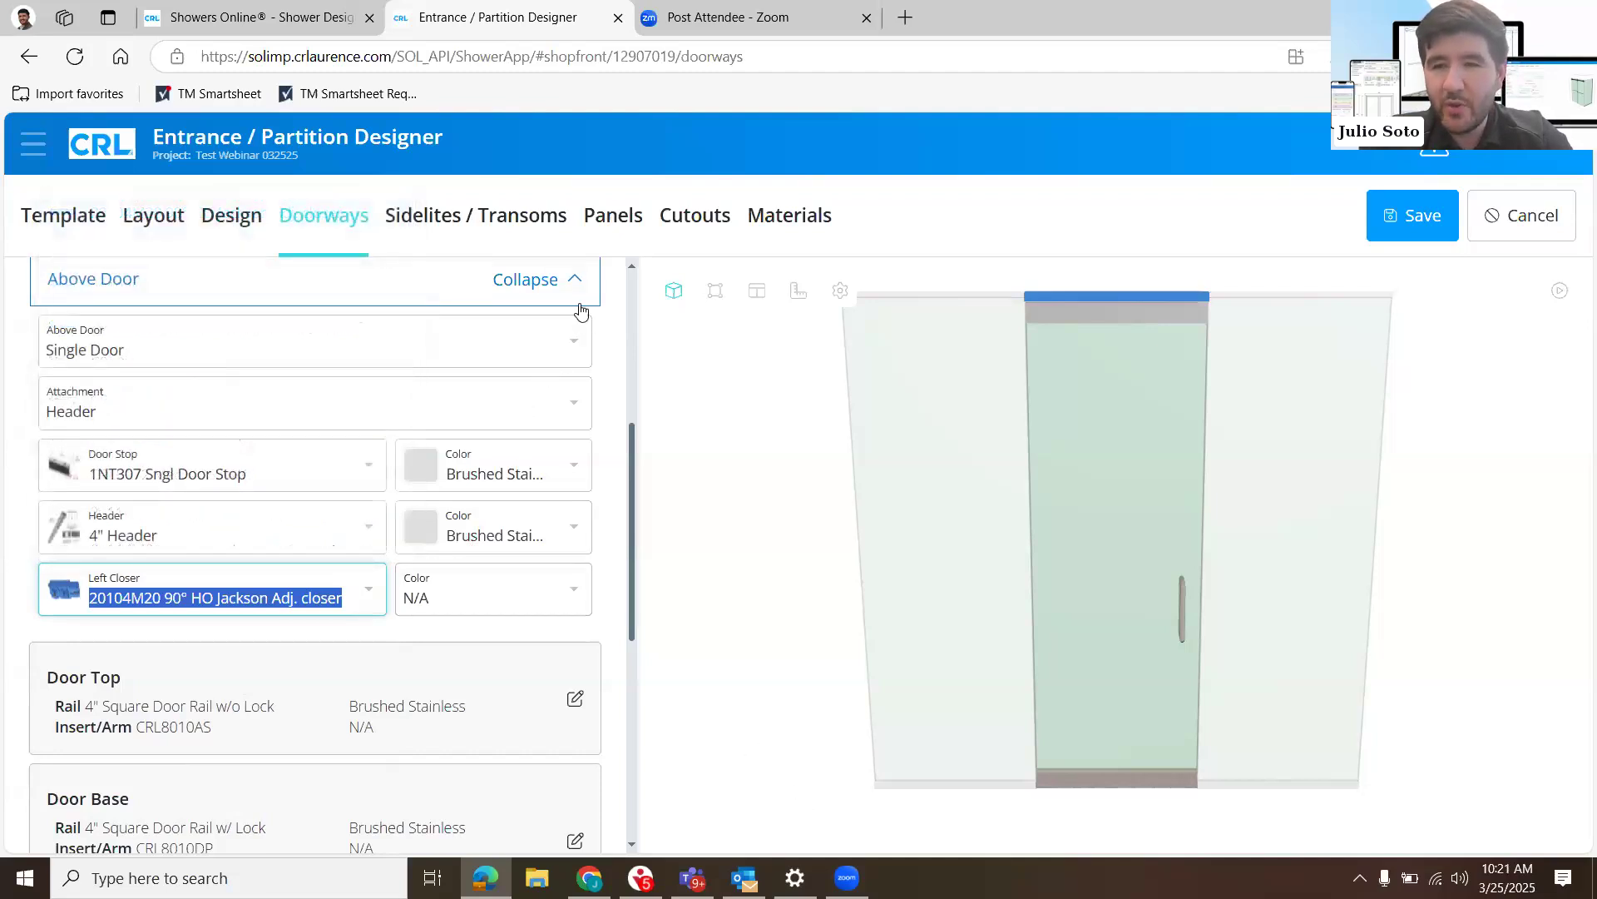
left_click(537, 285)
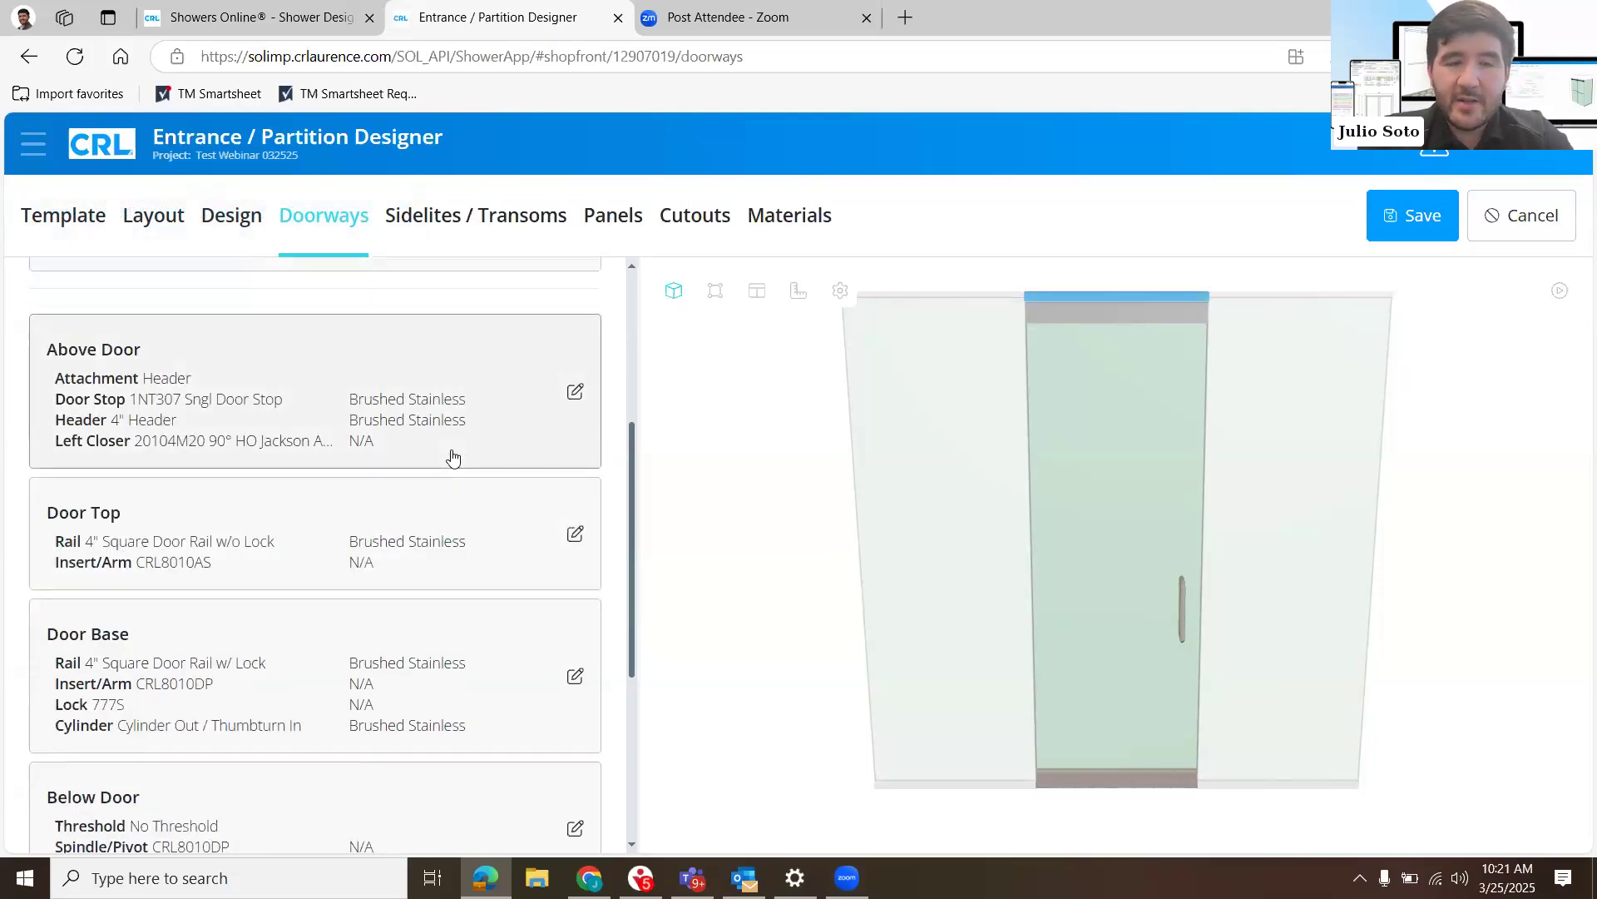
- Change the door top rail to 4" Tapered Door Rail w/o Lock and review the insert/arm choices, keeping CRL8010AS
scroll(453, 458, "down", 1)
left_click(491, 479)
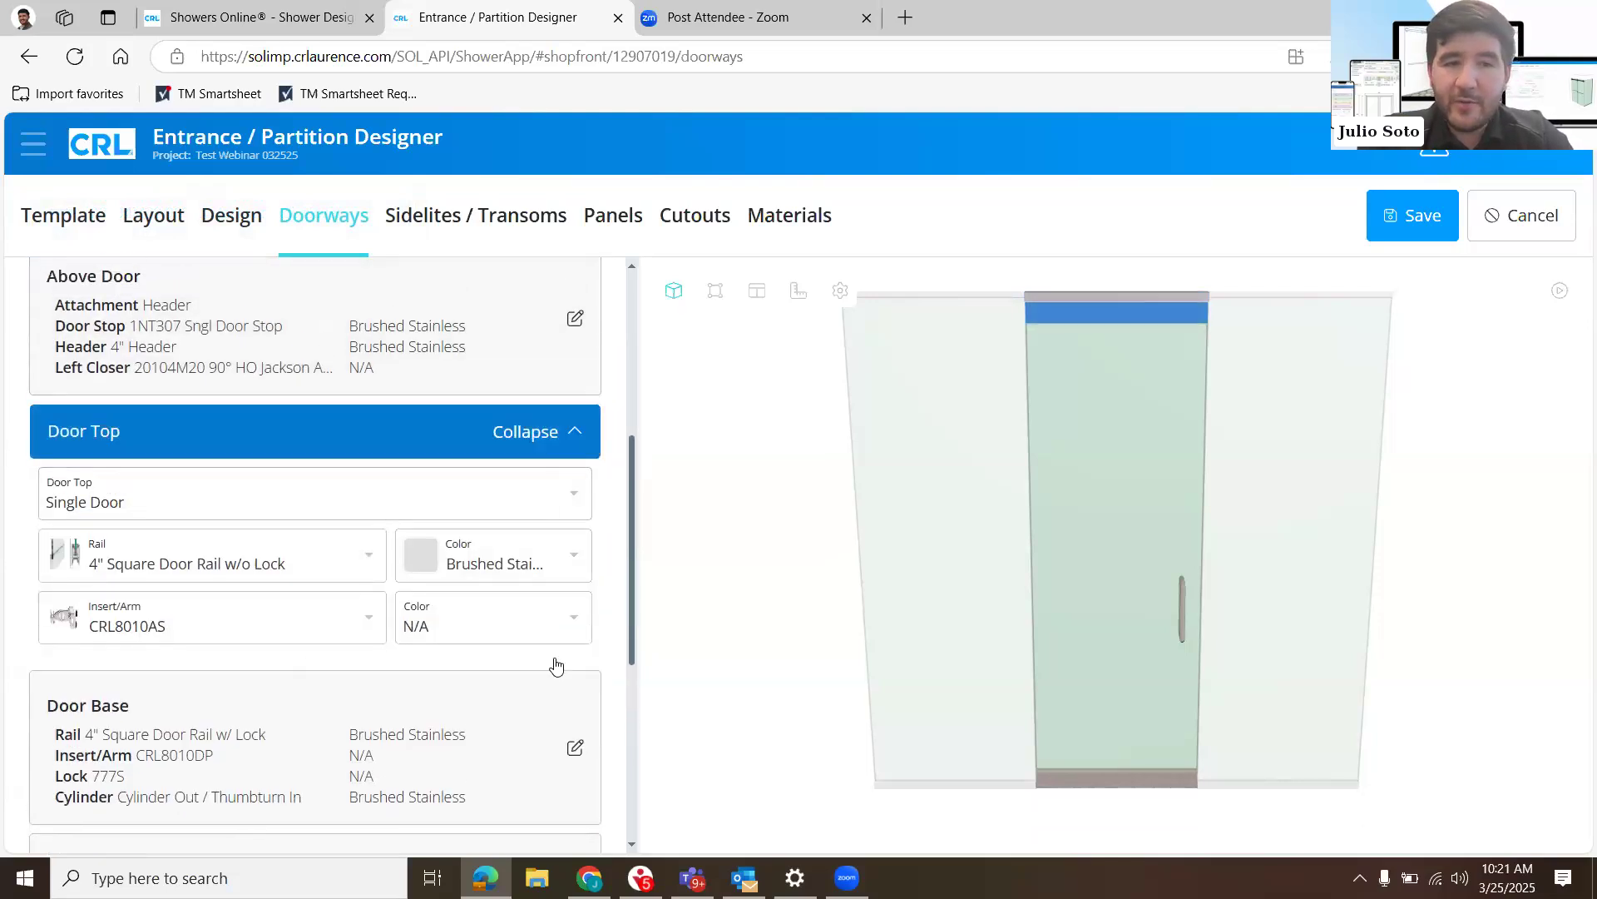
left_click(382, 557)
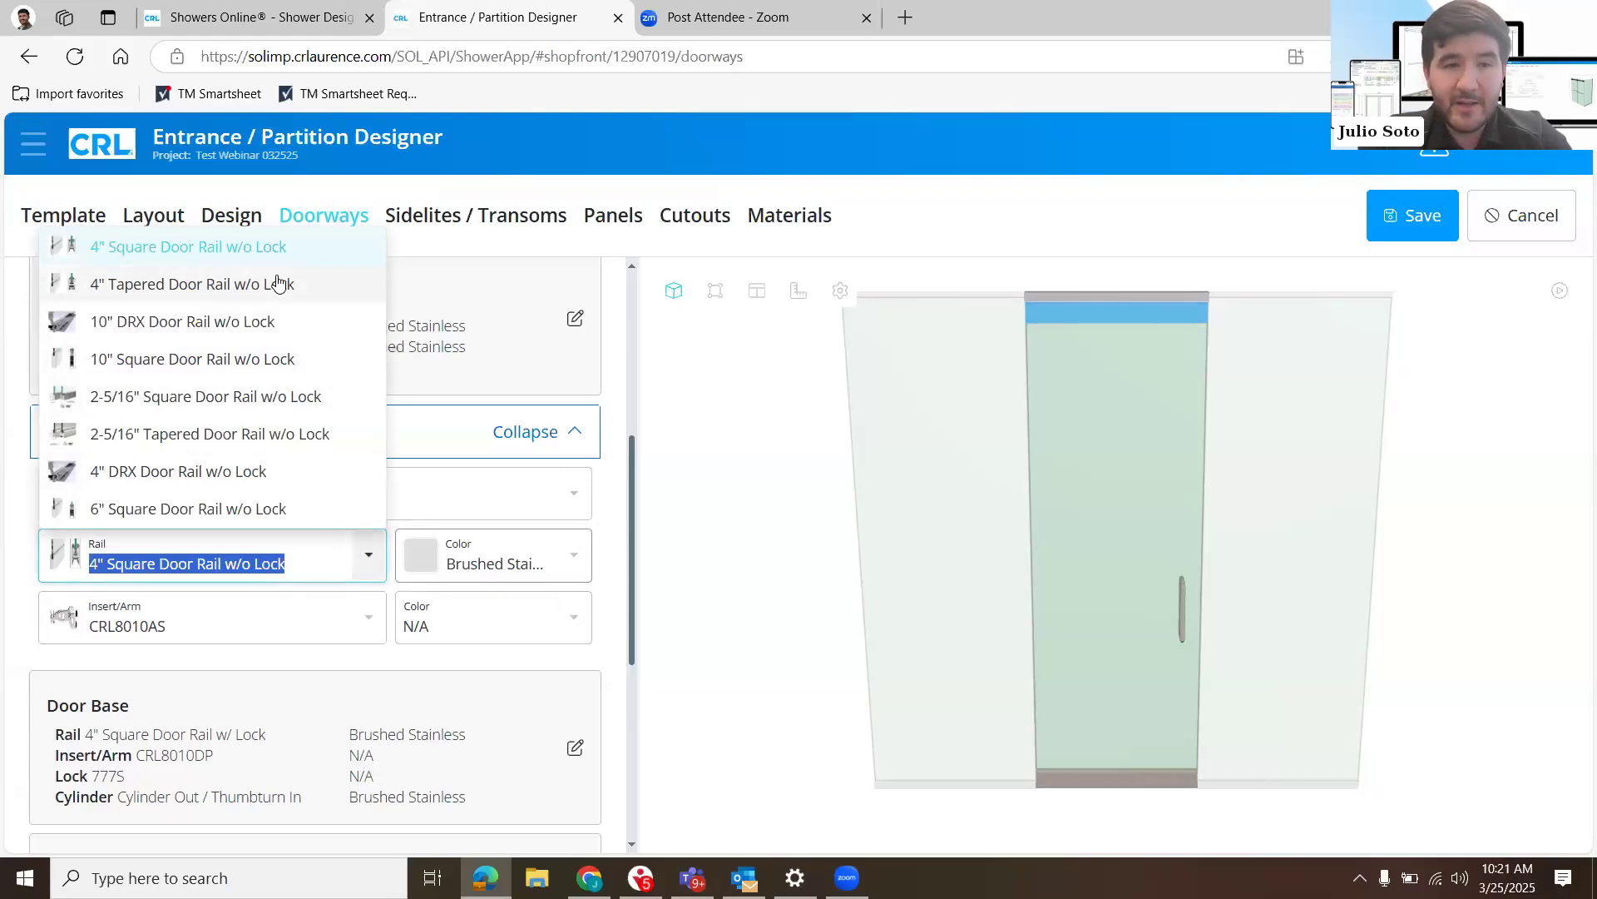
left_click(278, 284)
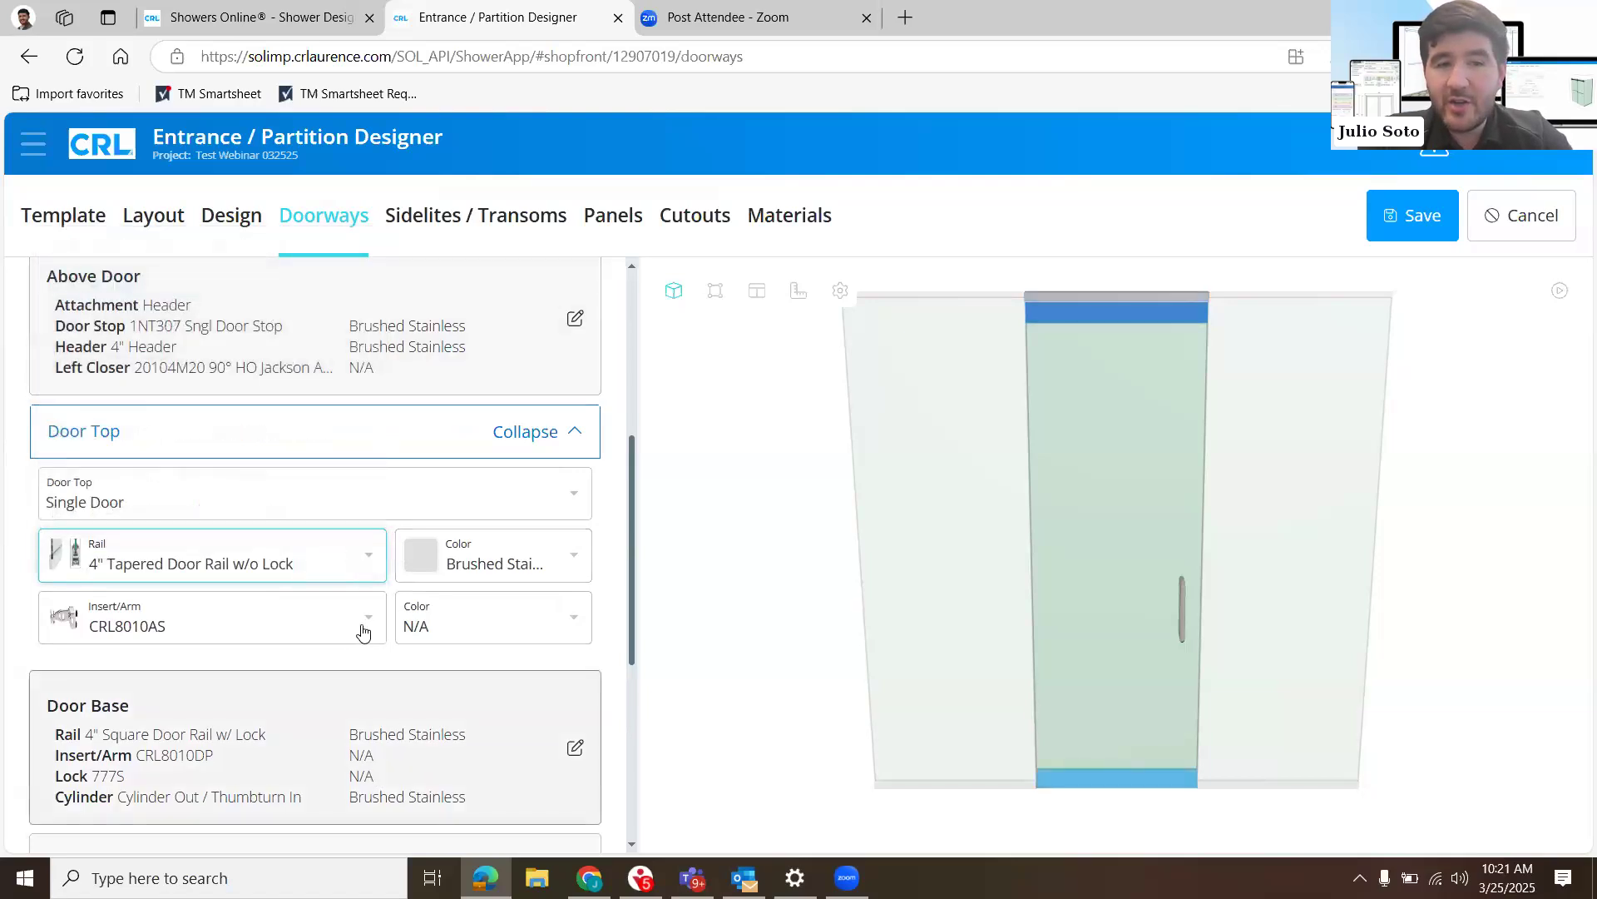
left_click(364, 632)
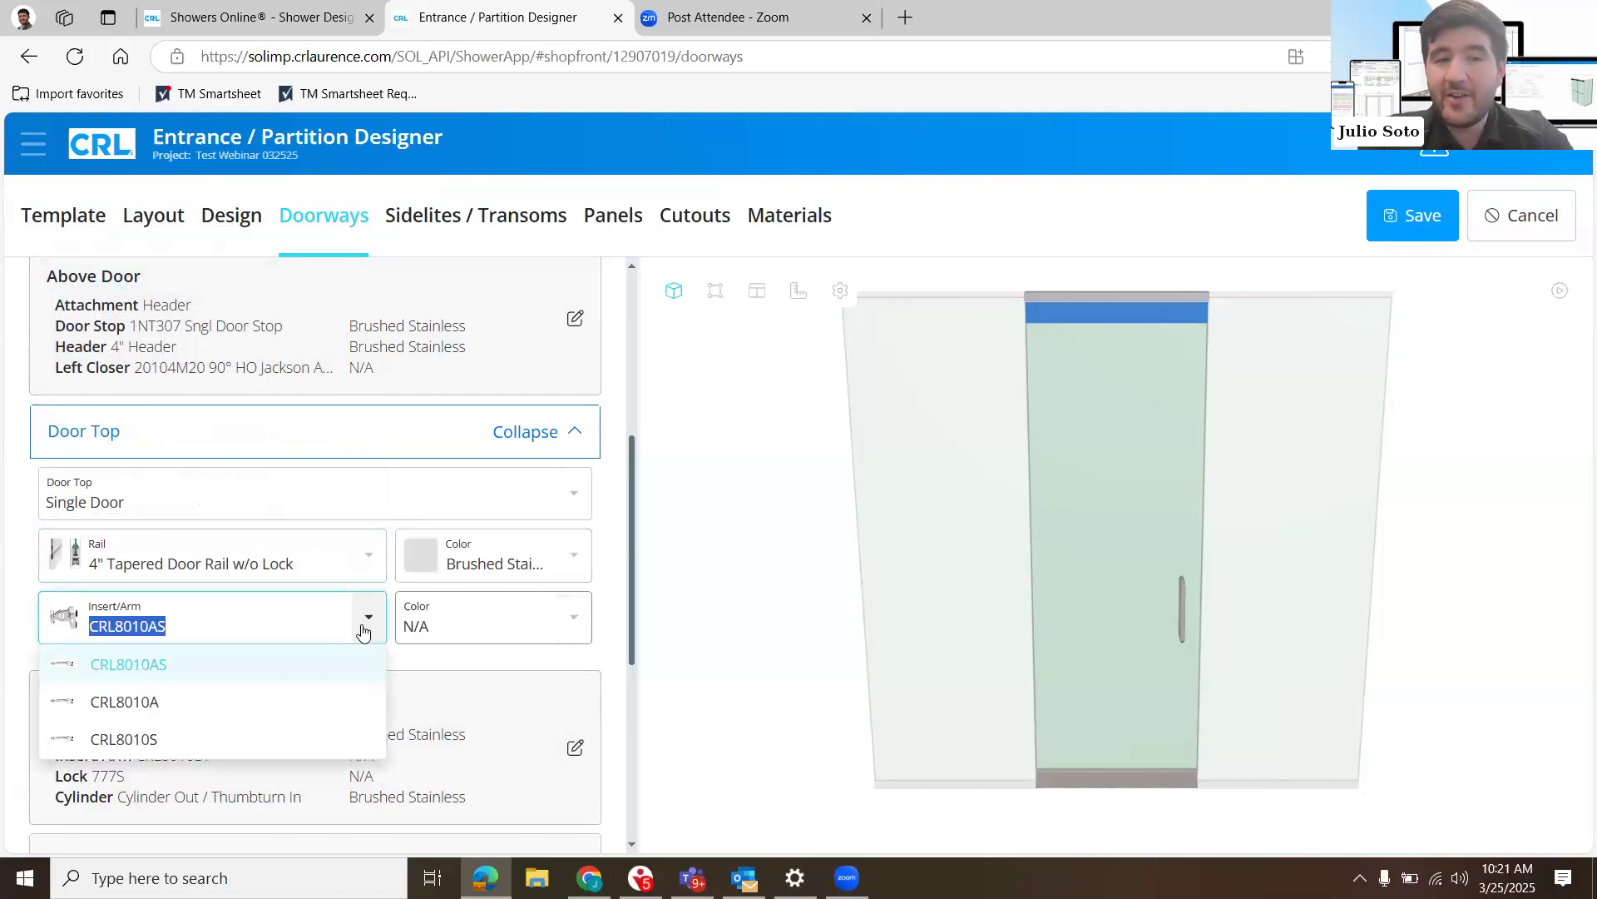
left_click(515, 449)
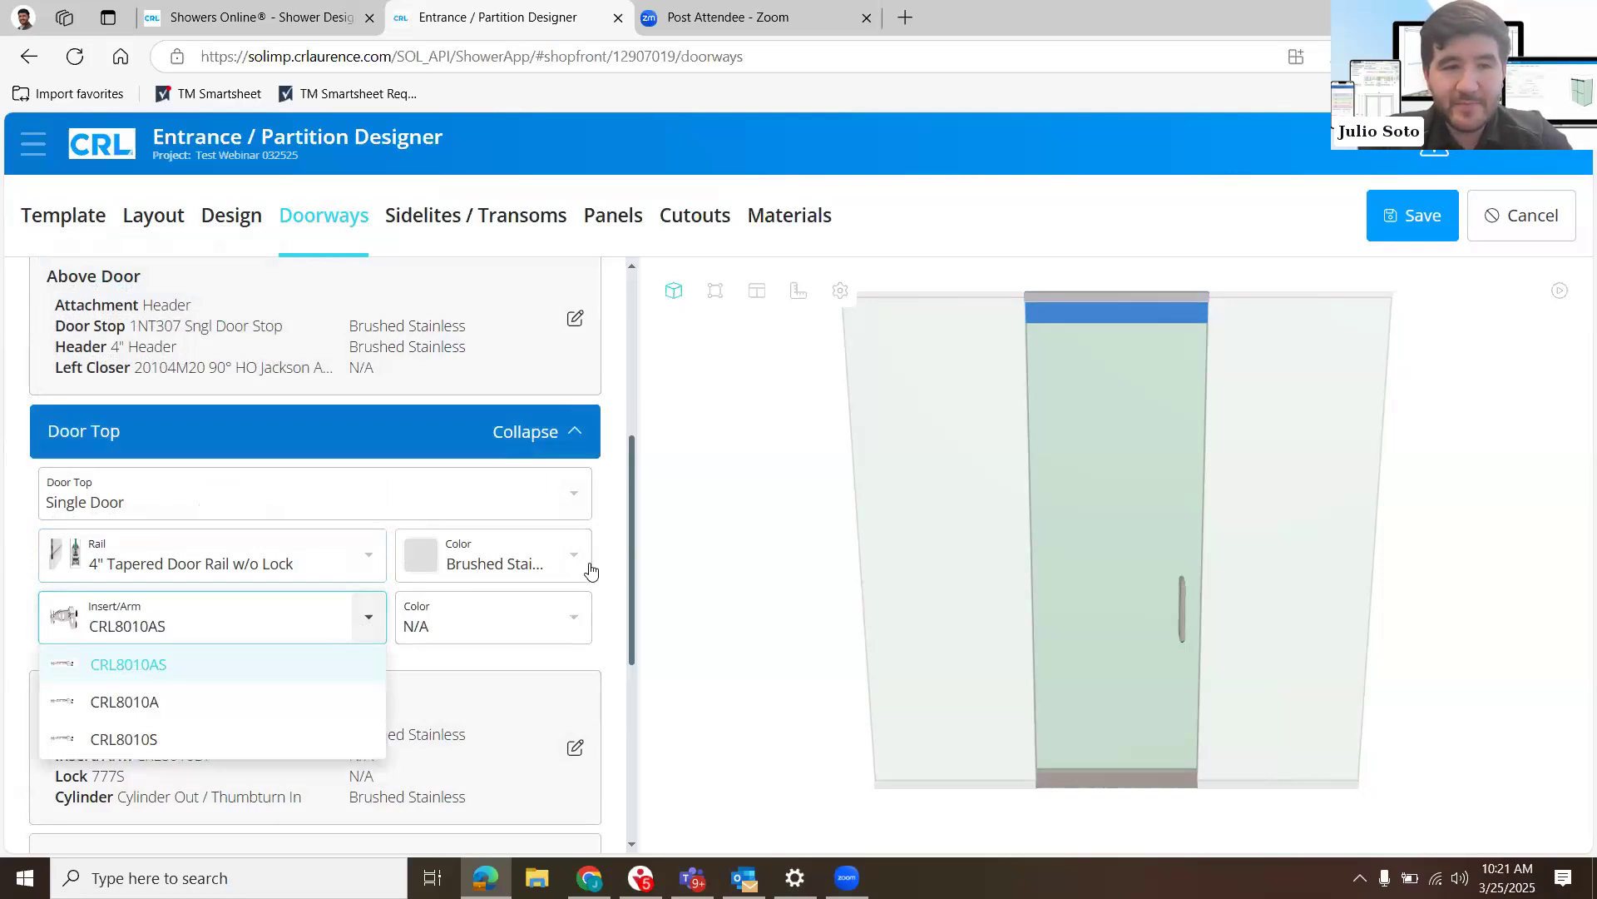
- Open the Door Base settings and change the base rail to 4" Tapered Door Rail w/ Lock
left_click(589, 569)
scroll(592, 572, "down", 3)
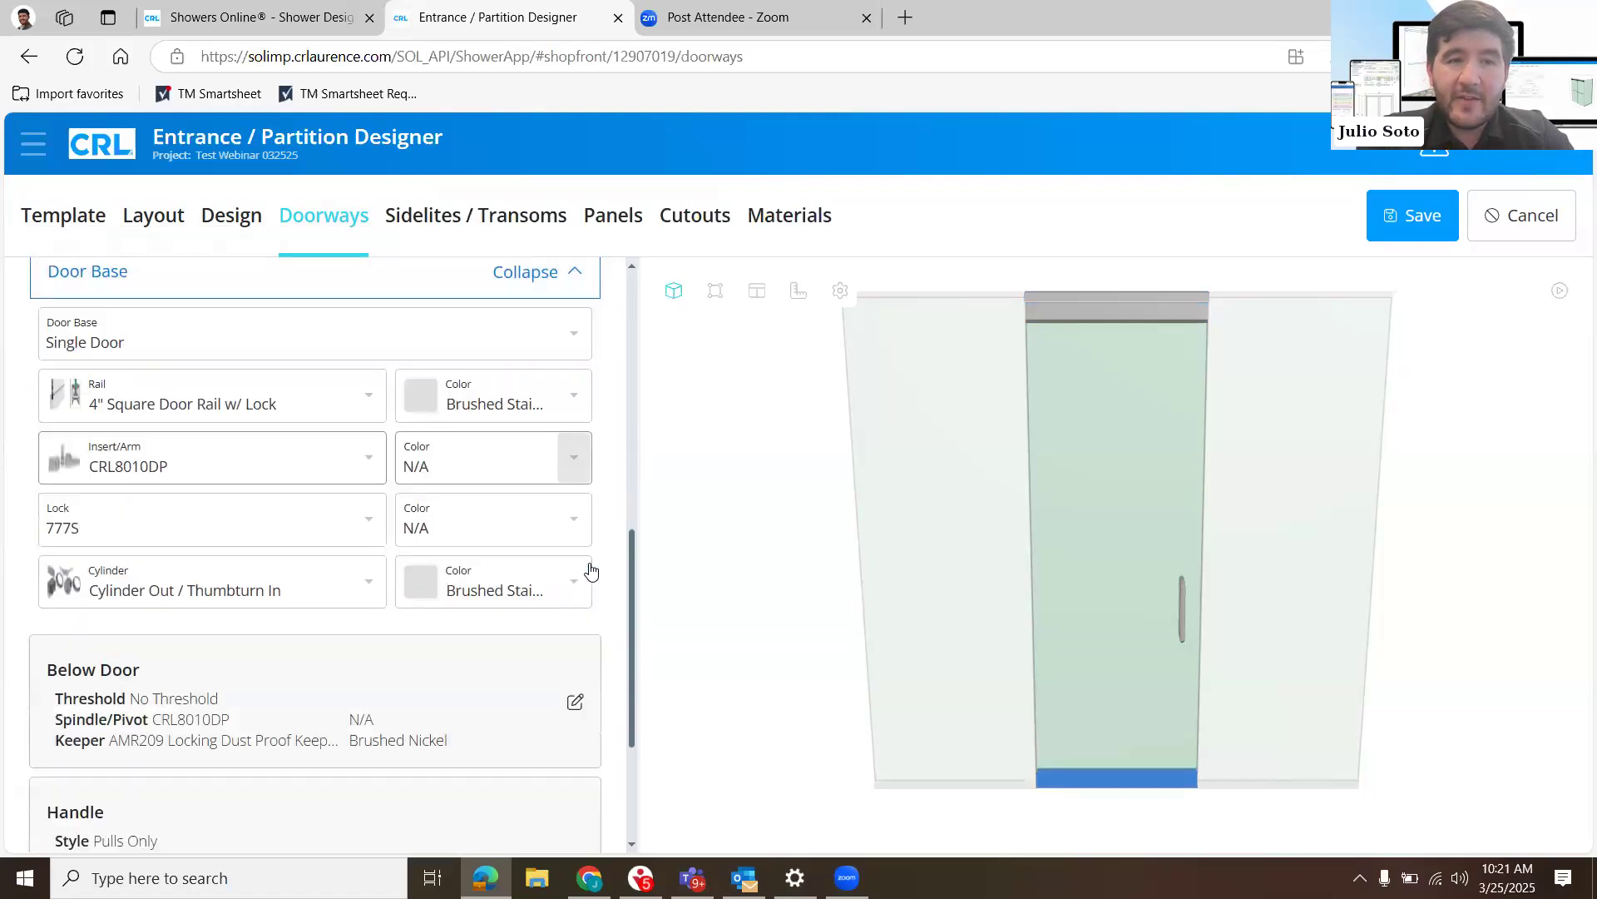
scroll(591, 572, "up", 2)
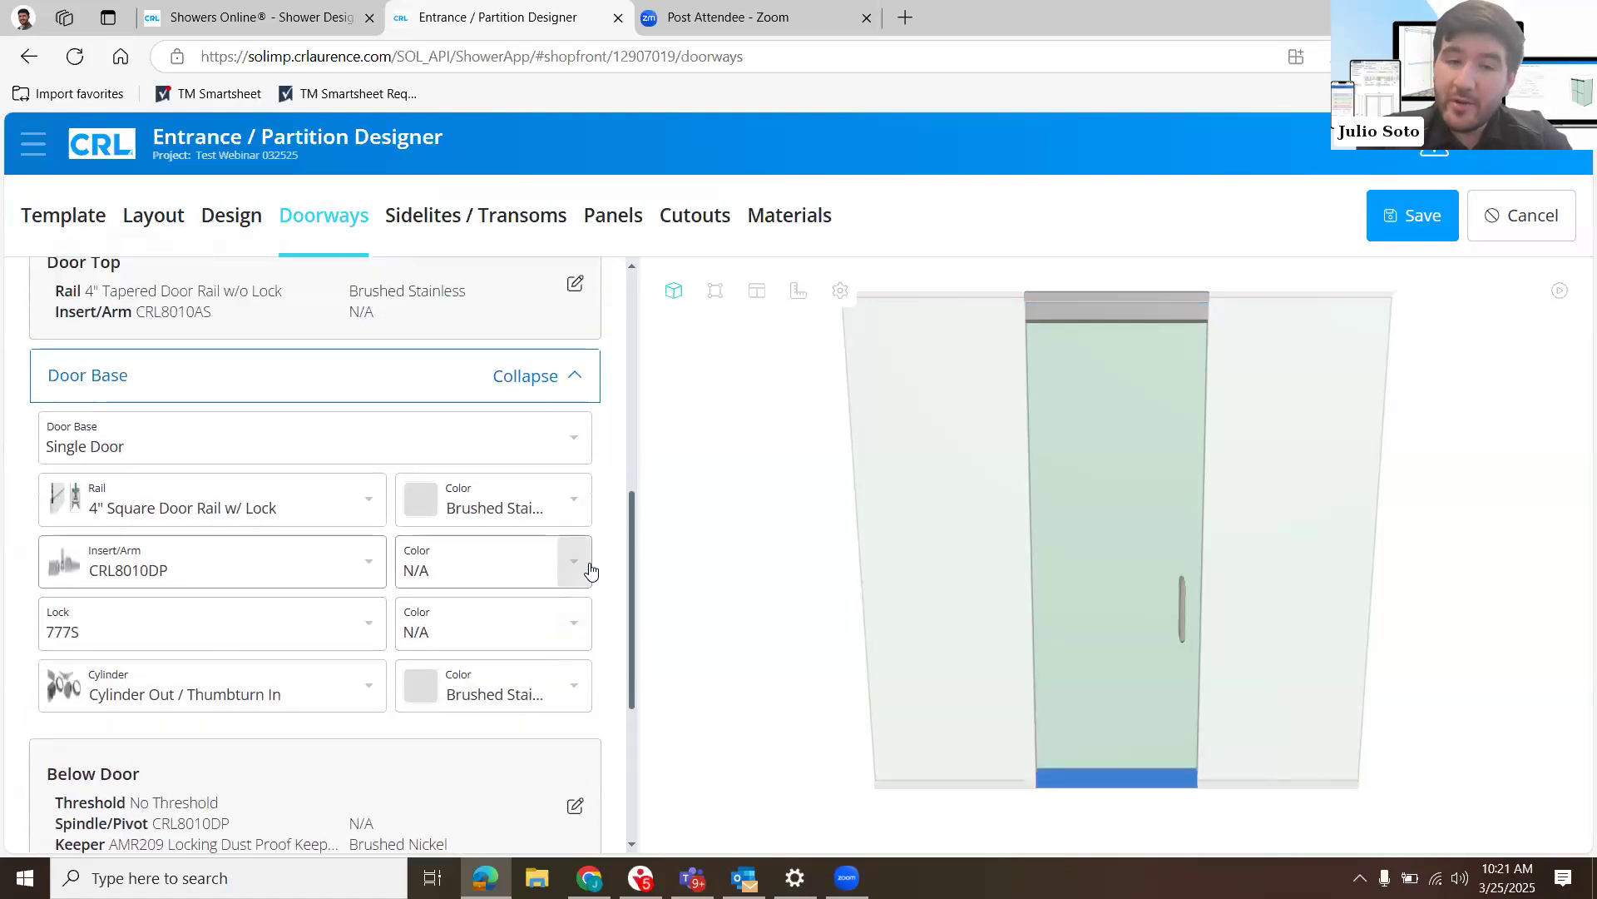
left_click(377, 514)
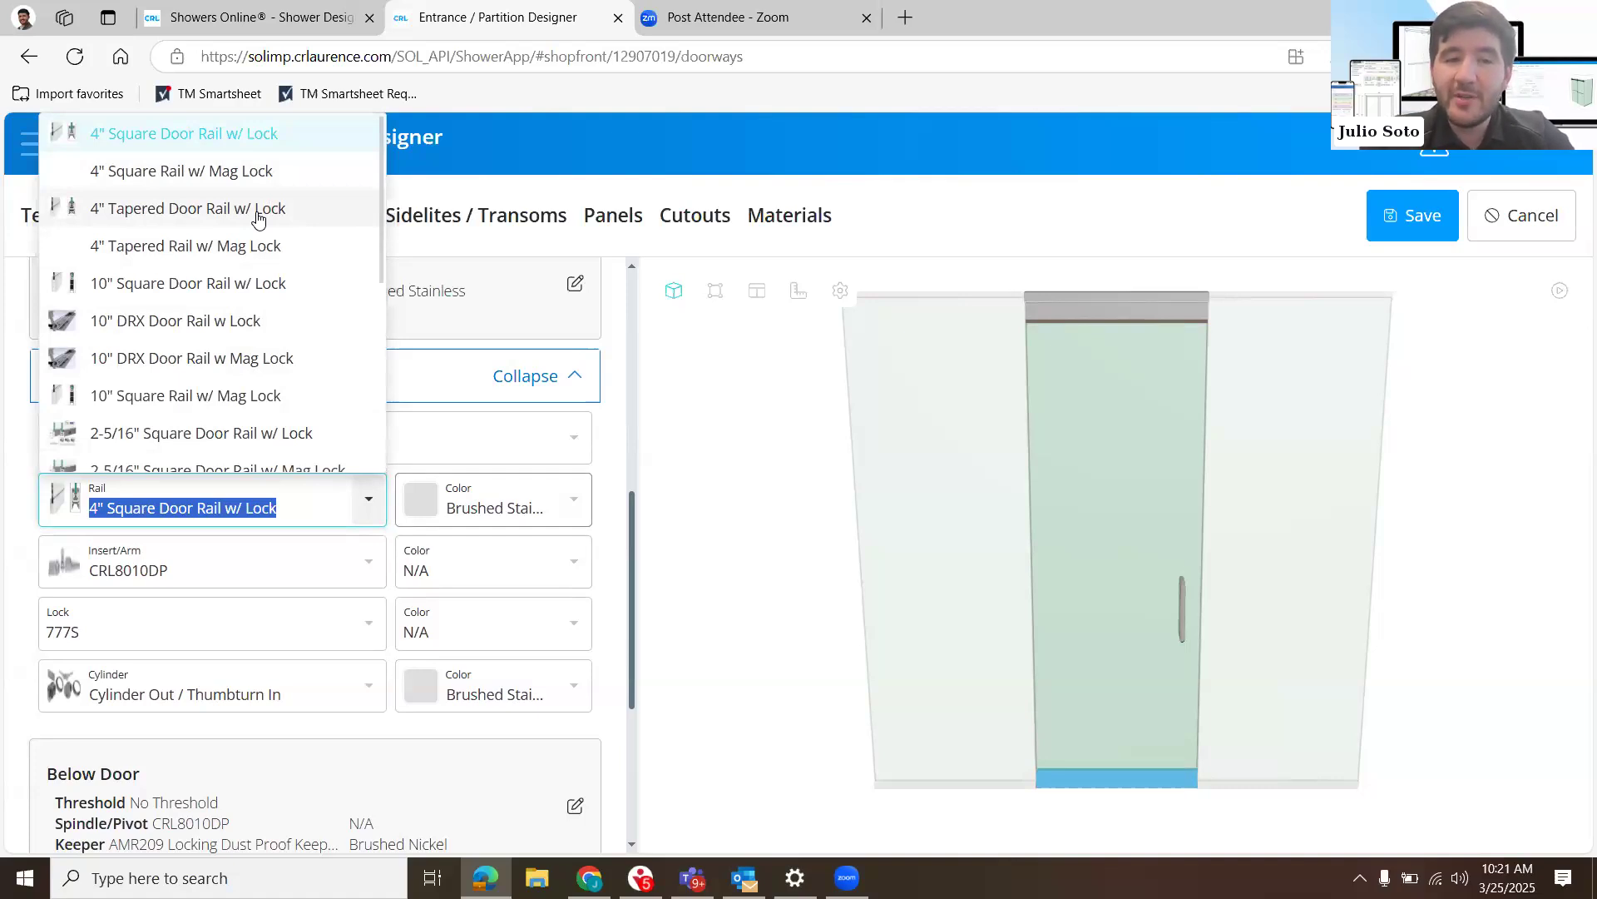
scroll(257, 218, "down", 2)
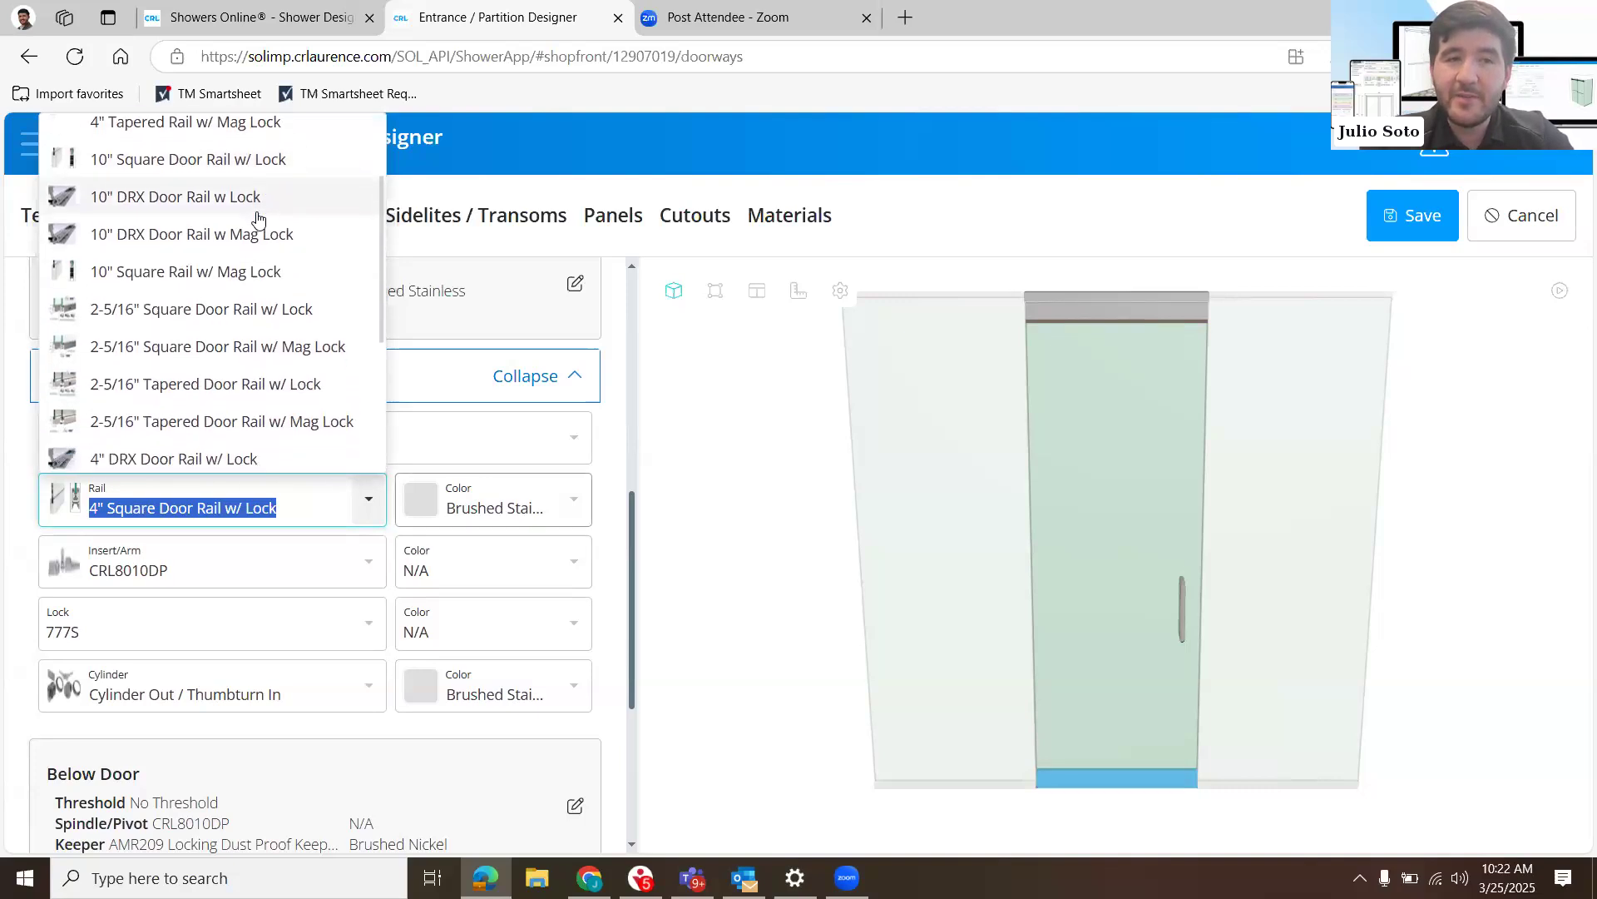
scroll(271, 214, "up", 2)
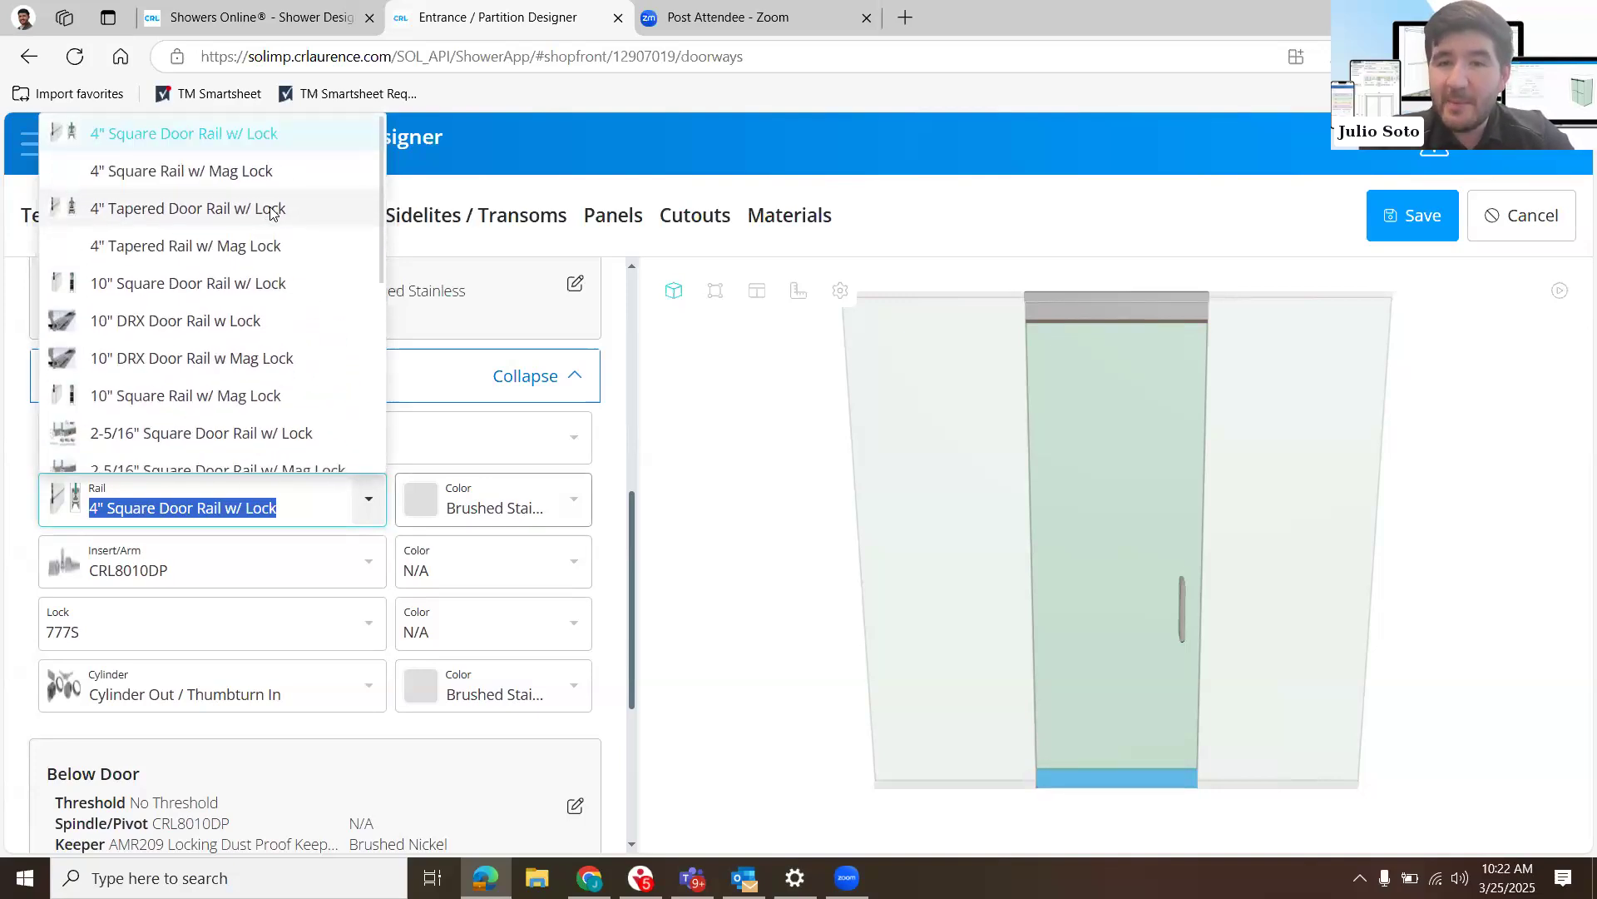
left_click(270, 209)
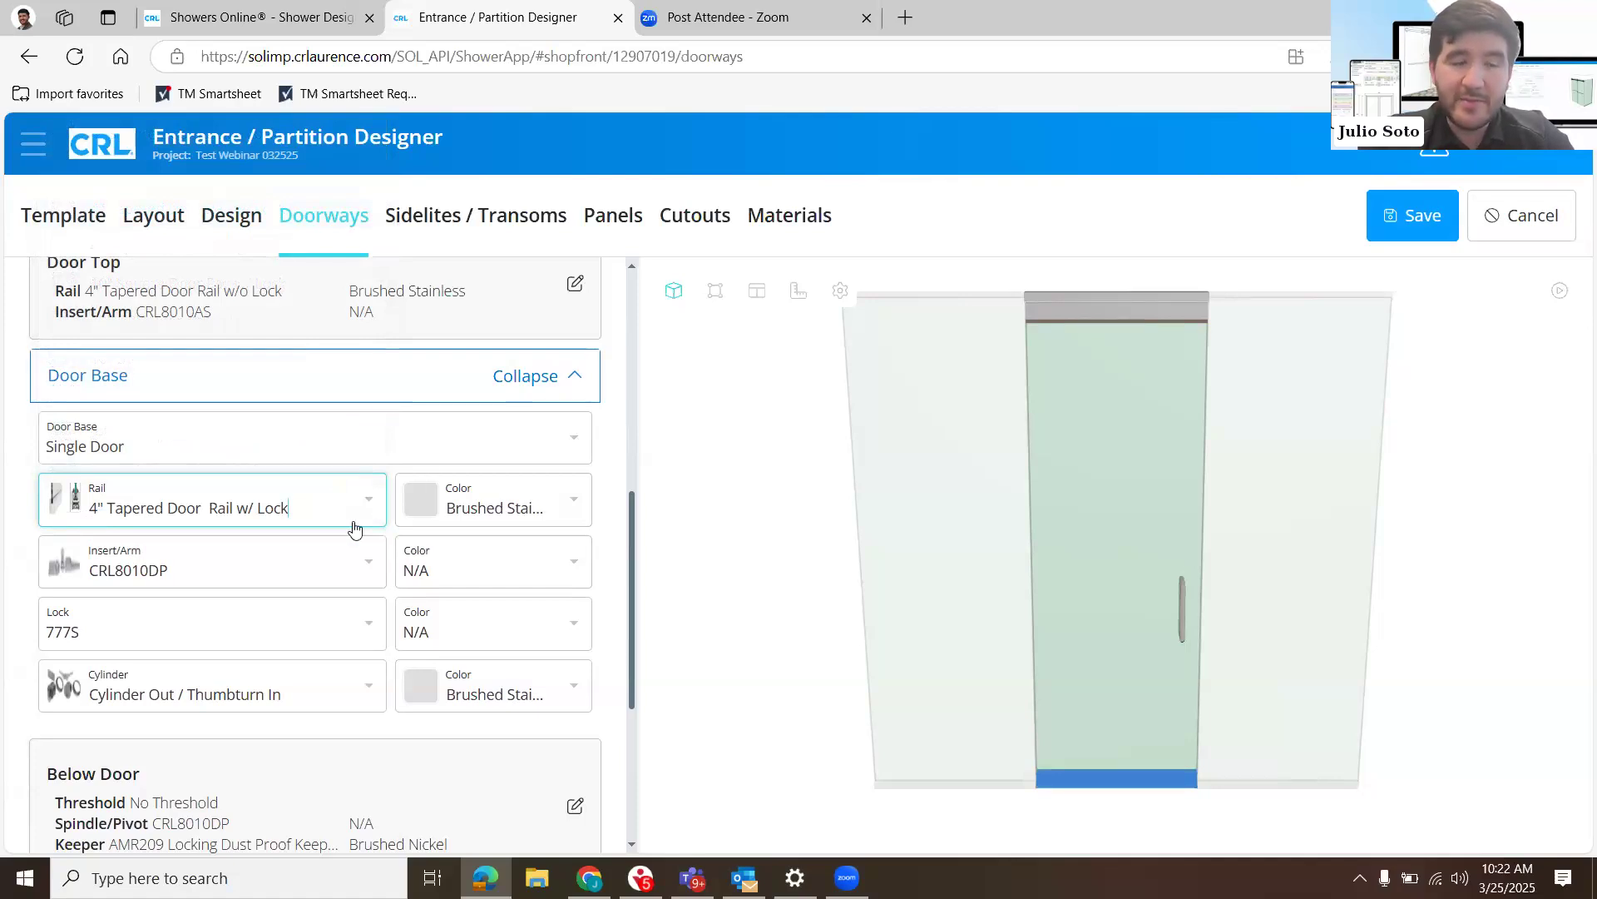
- Review the insert/arm choices for the door base, keeping CRL8010DP
left_click(381, 562)
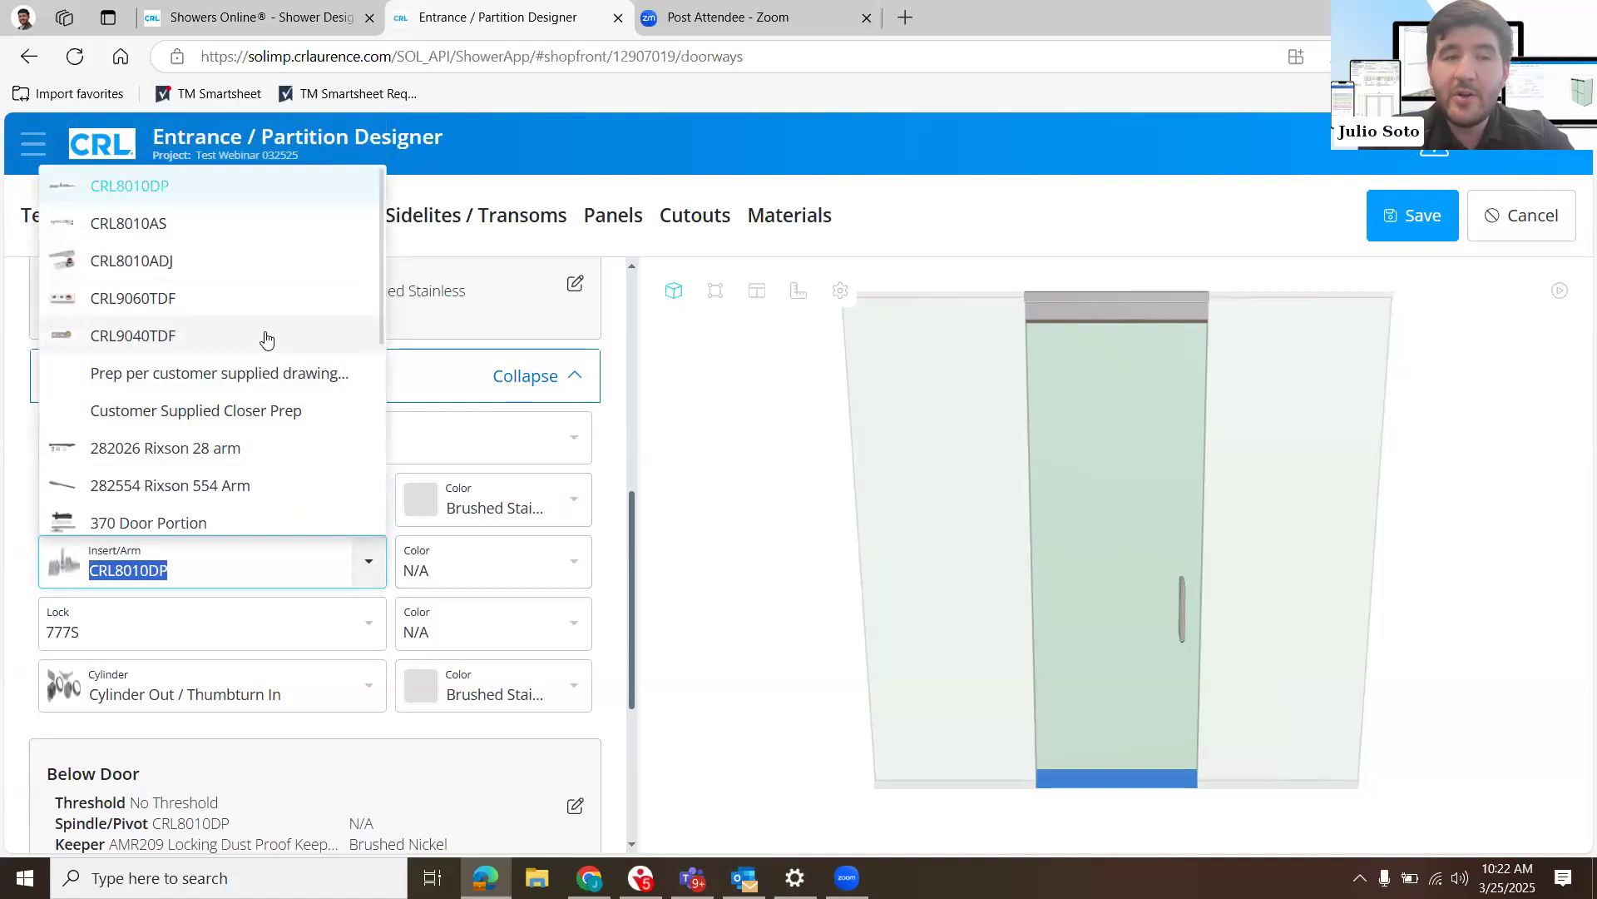
scroll(266, 337, "down", 2)
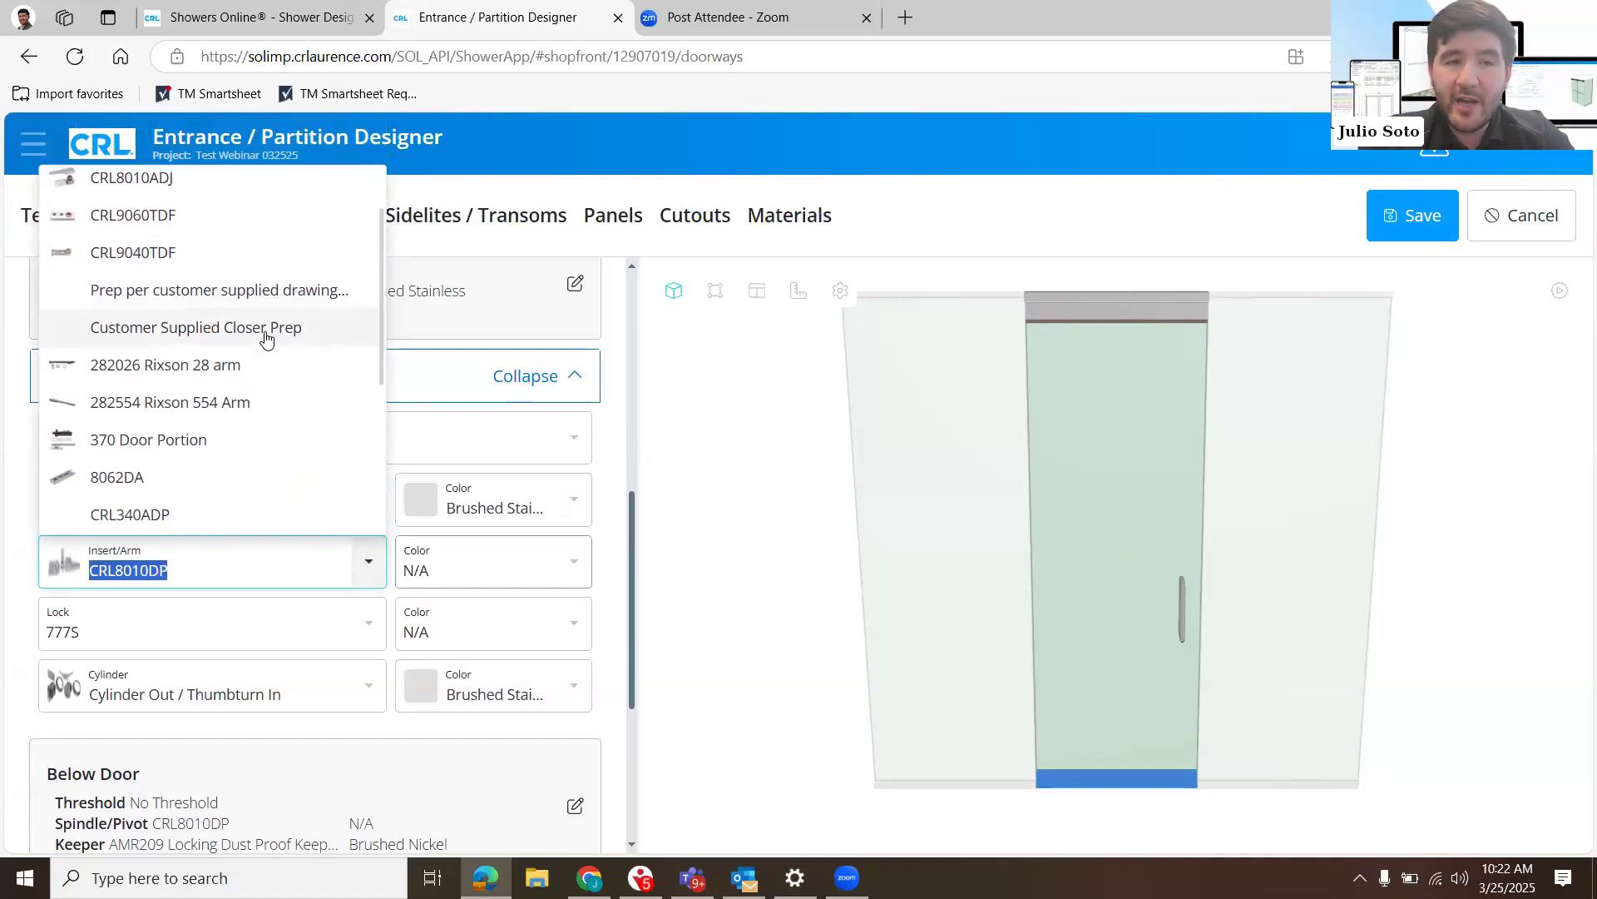
scroll(267, 337, "down", 6)
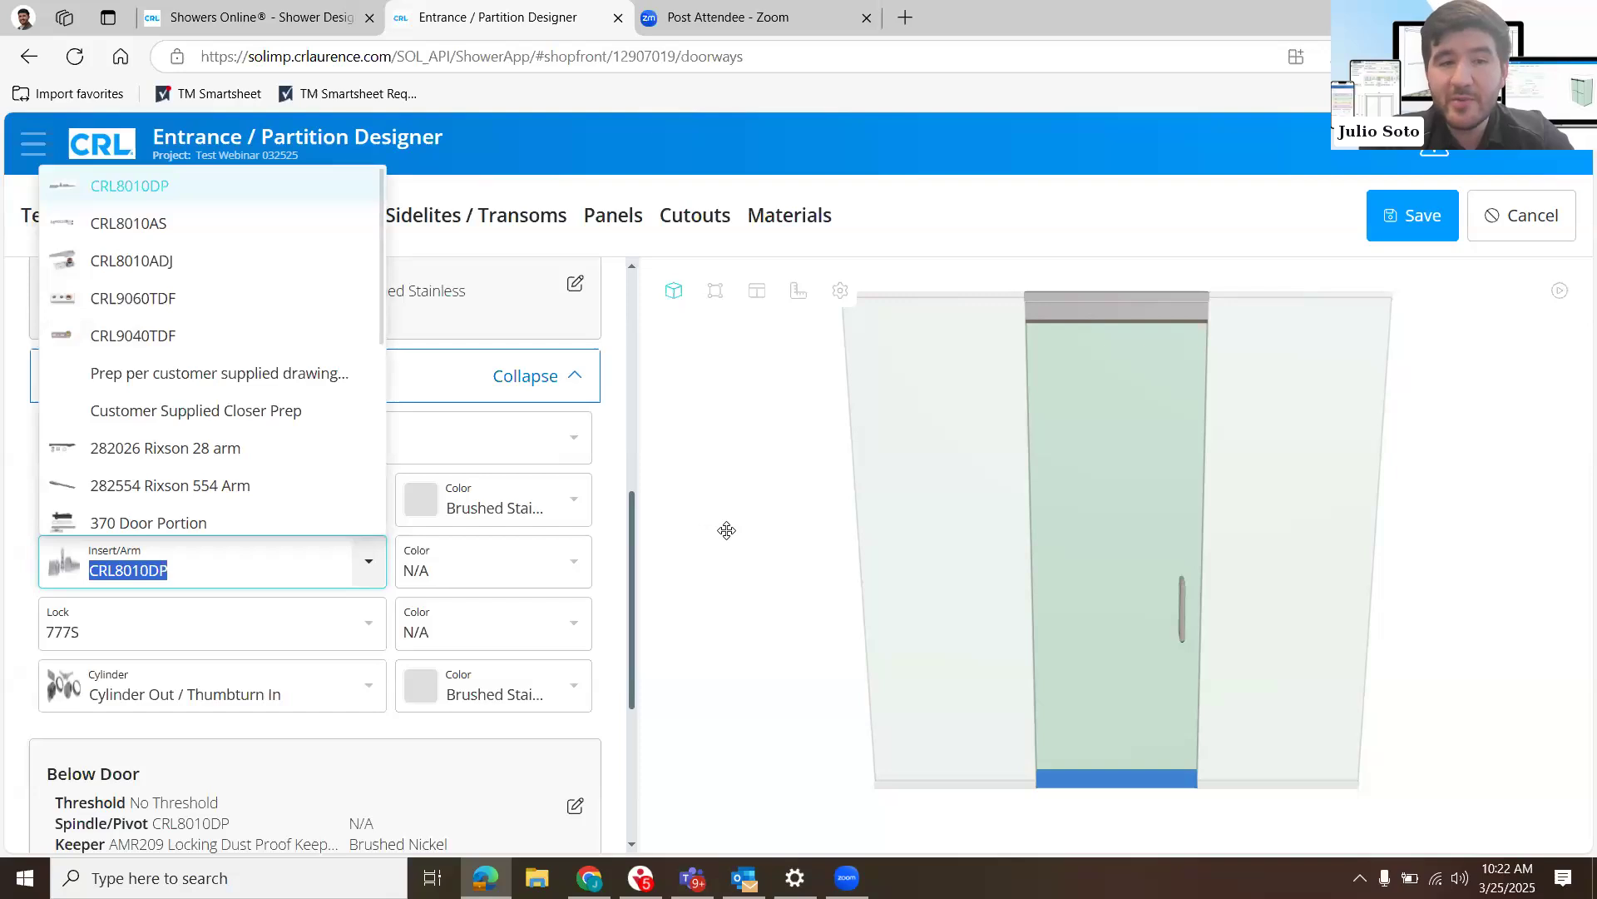
left_click(398, 715)
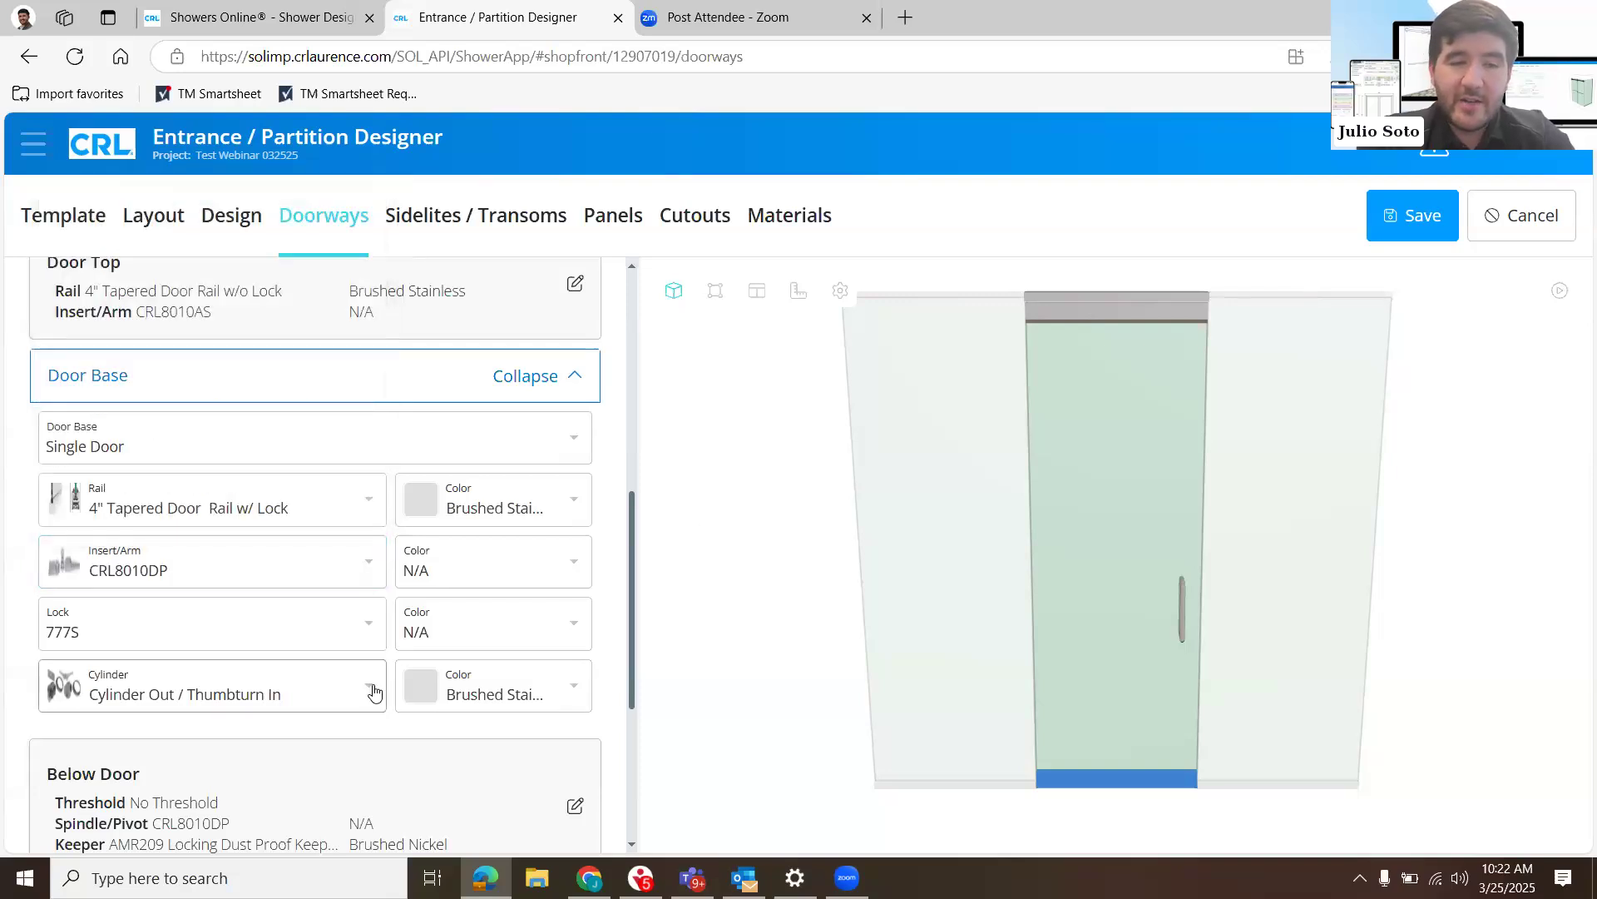
- Review the door base lock's cylinder choices, keeping Cylinder Out / Thumbturn In, and collapse the Door Base settings
scroll(369, 566, "down", 2)
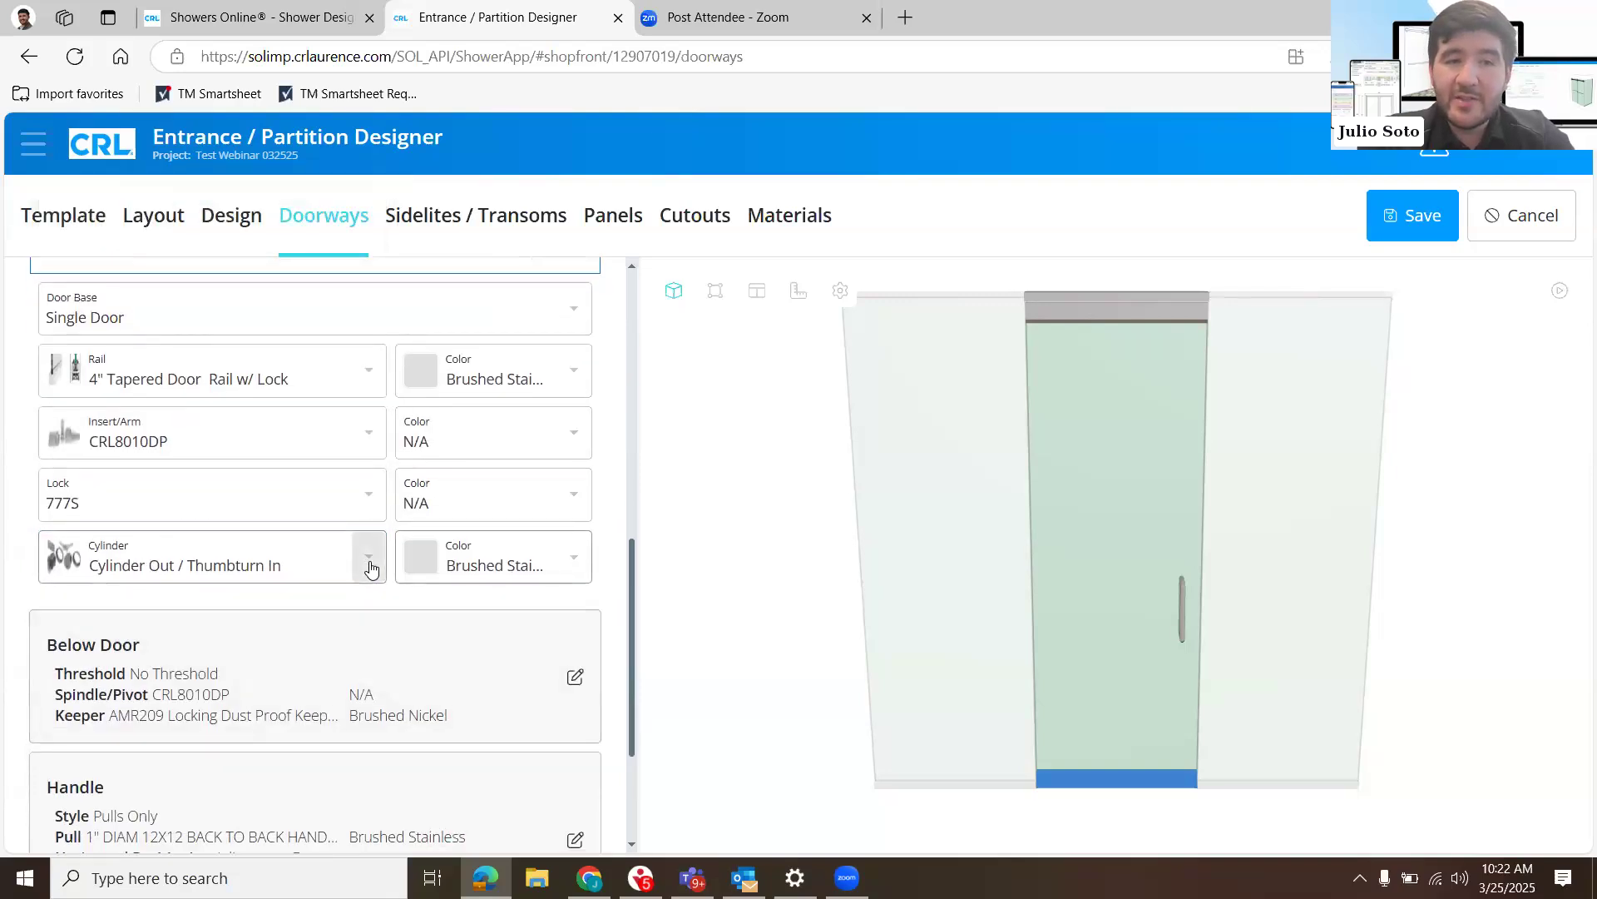
left_click(369, 566)
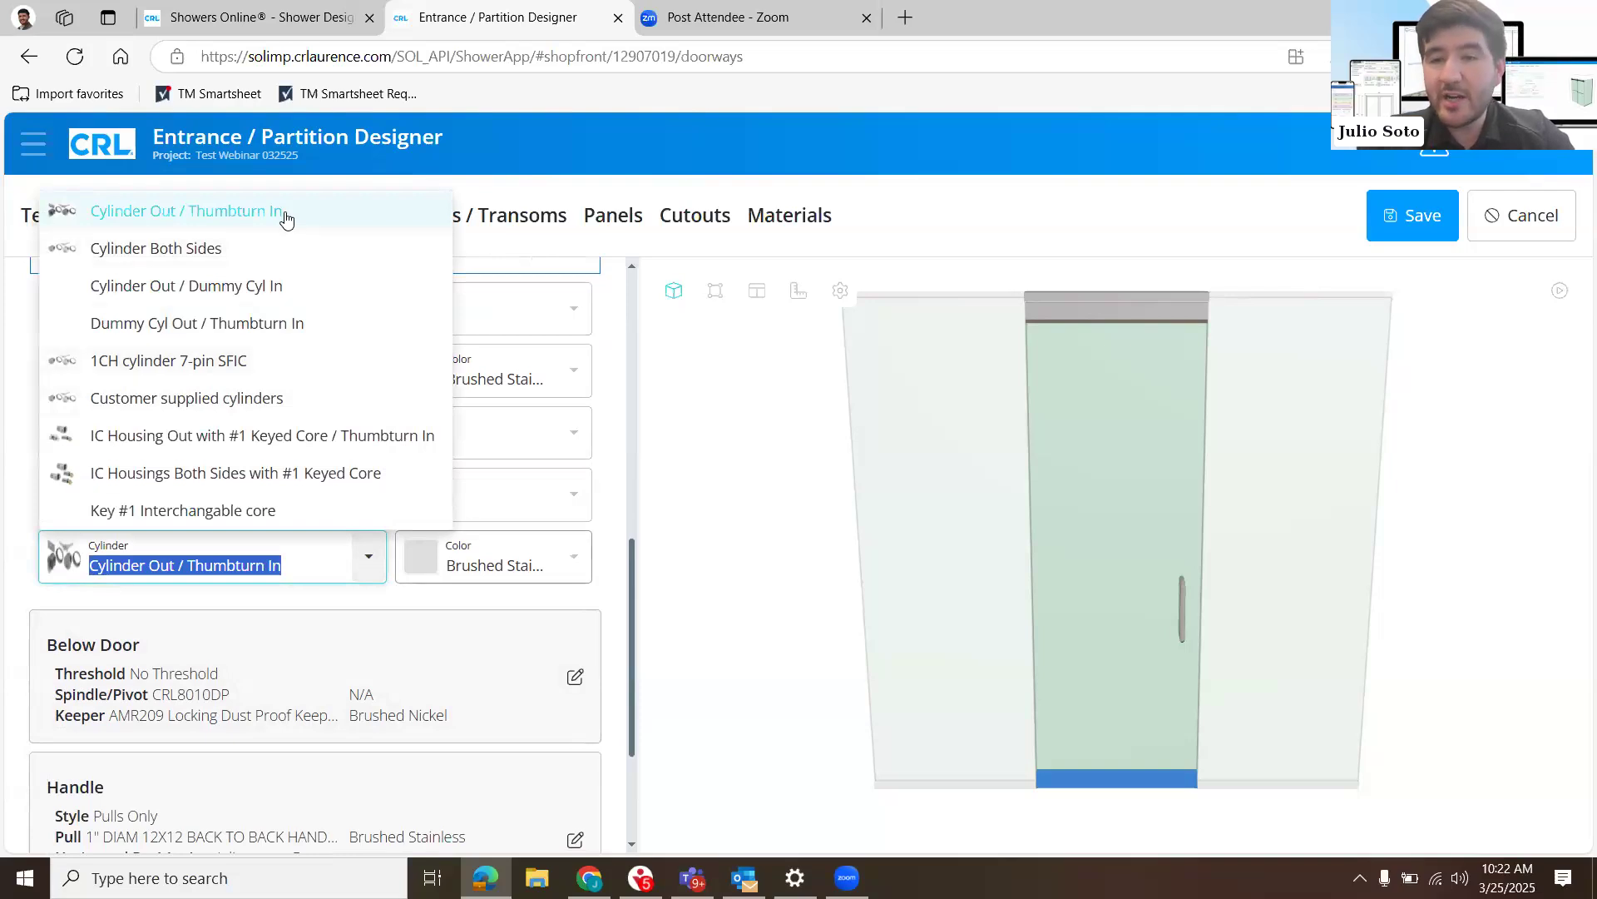
left_click(610, 523)
scroll(517, 370, "up", 1)
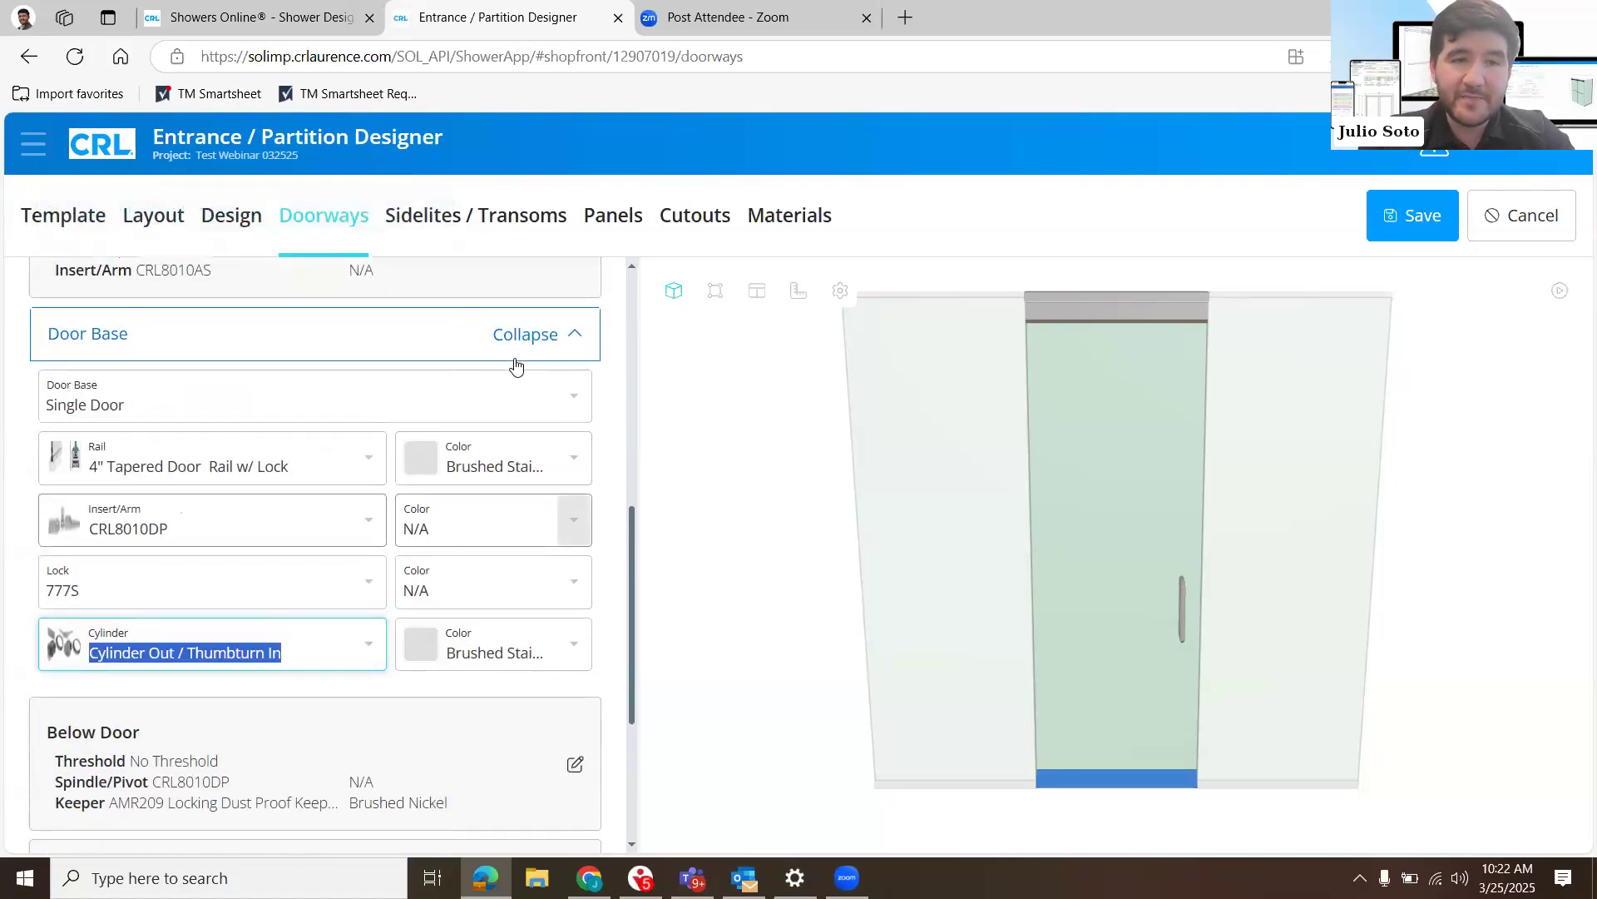
left_click(533, 335)
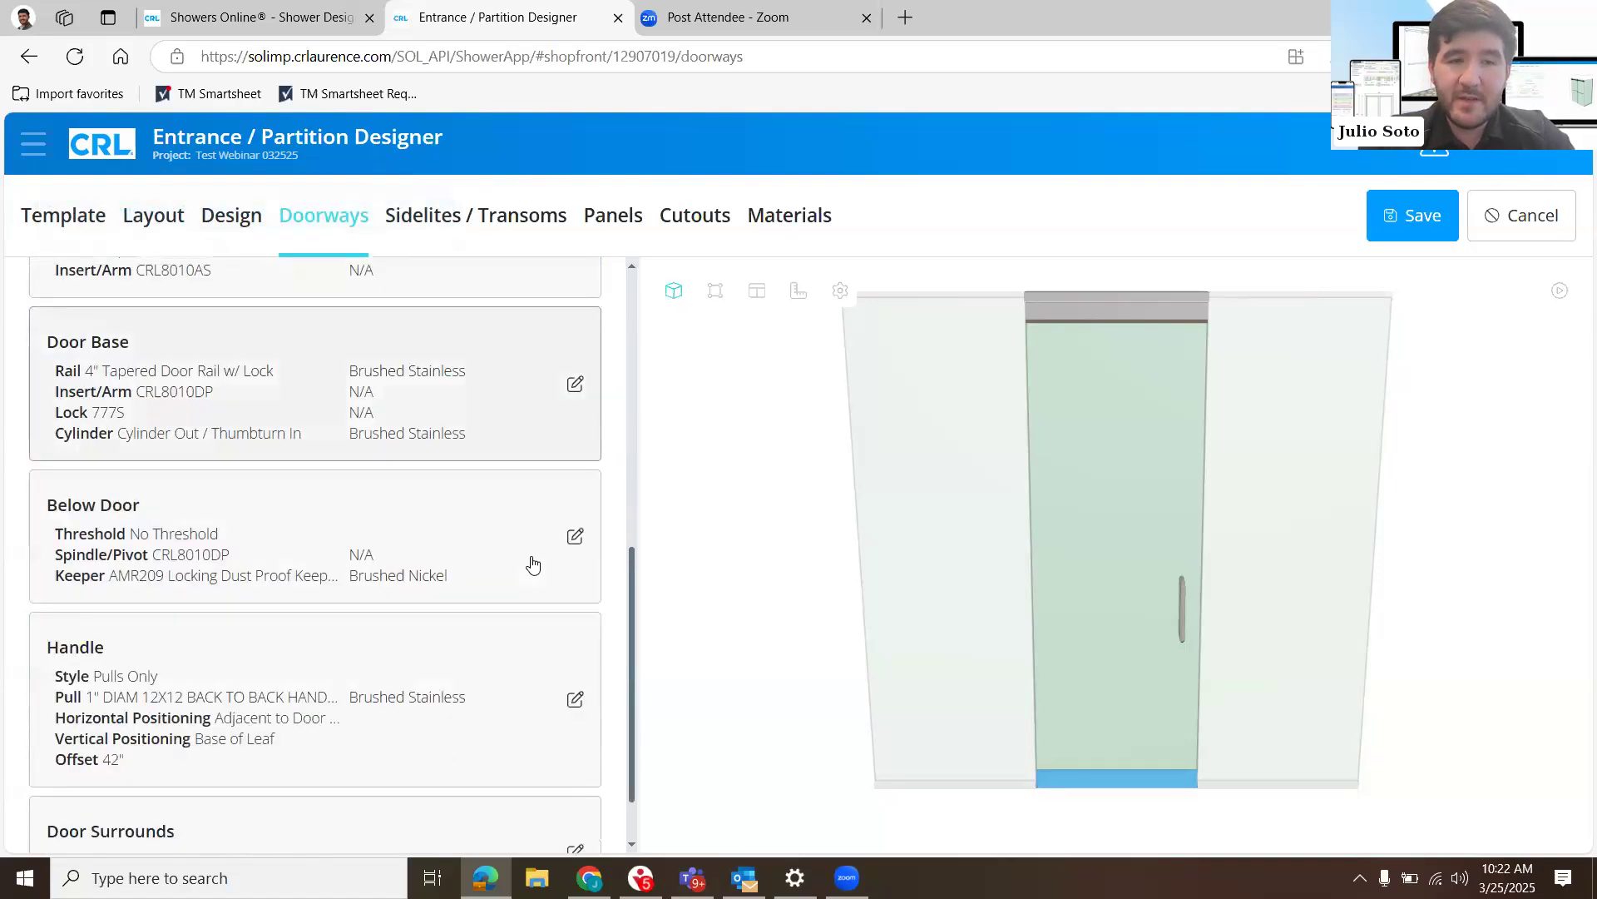
- Open the Below Door settings and check the door type choices, keeping Single Door with no threshold
scroll(573, 491, "down", 1)
left_click(572, 491)
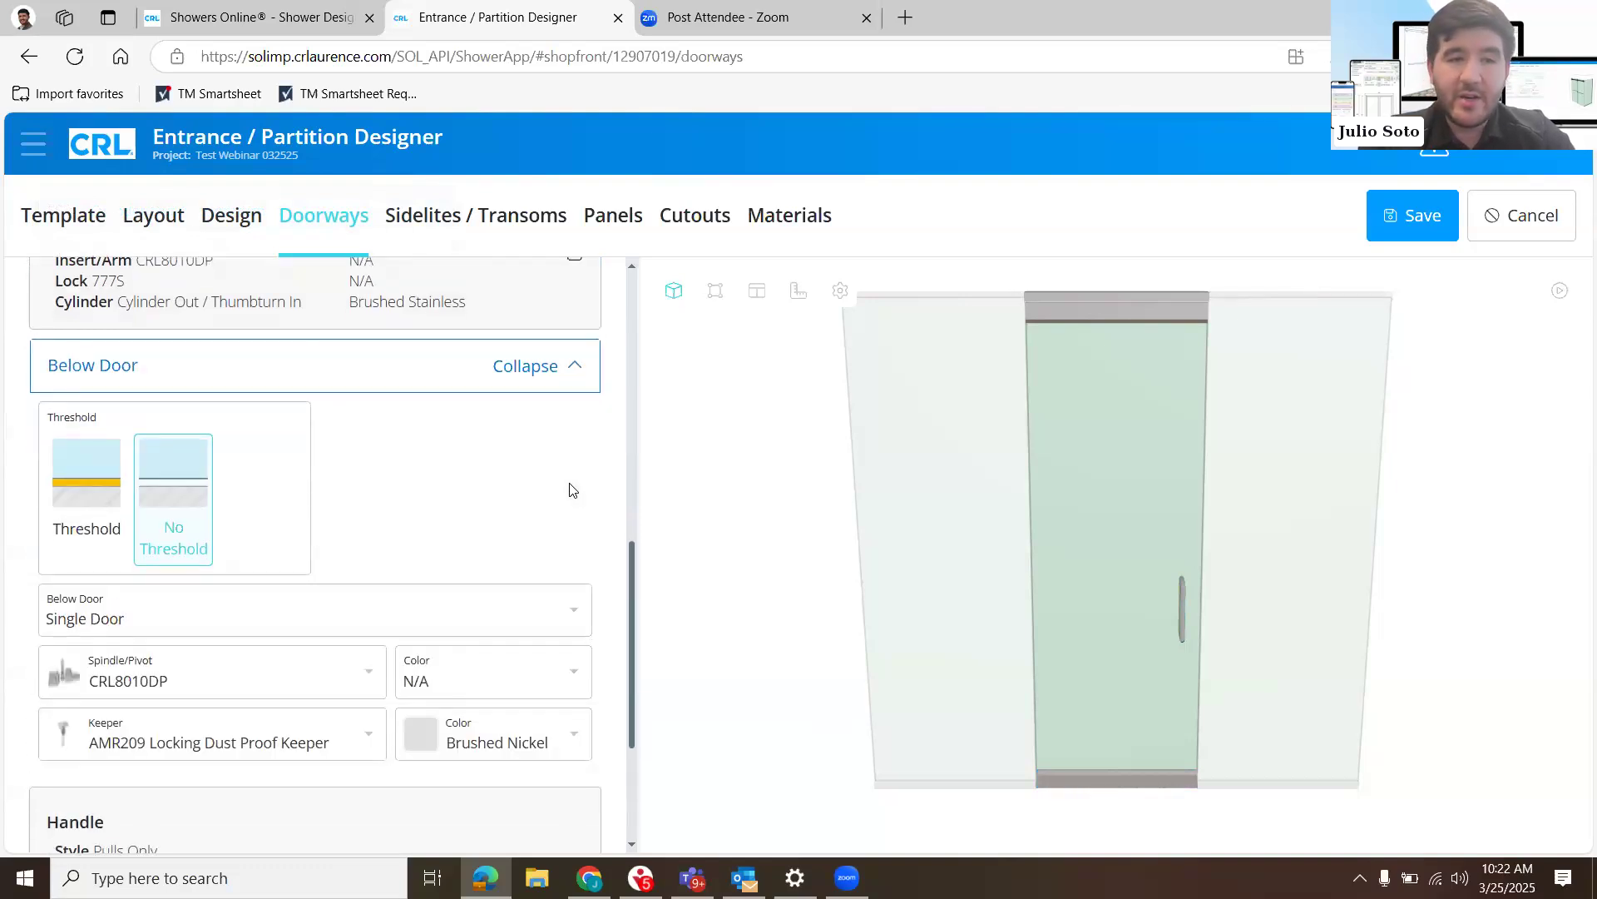
scroll(570, 489, "down", 1)
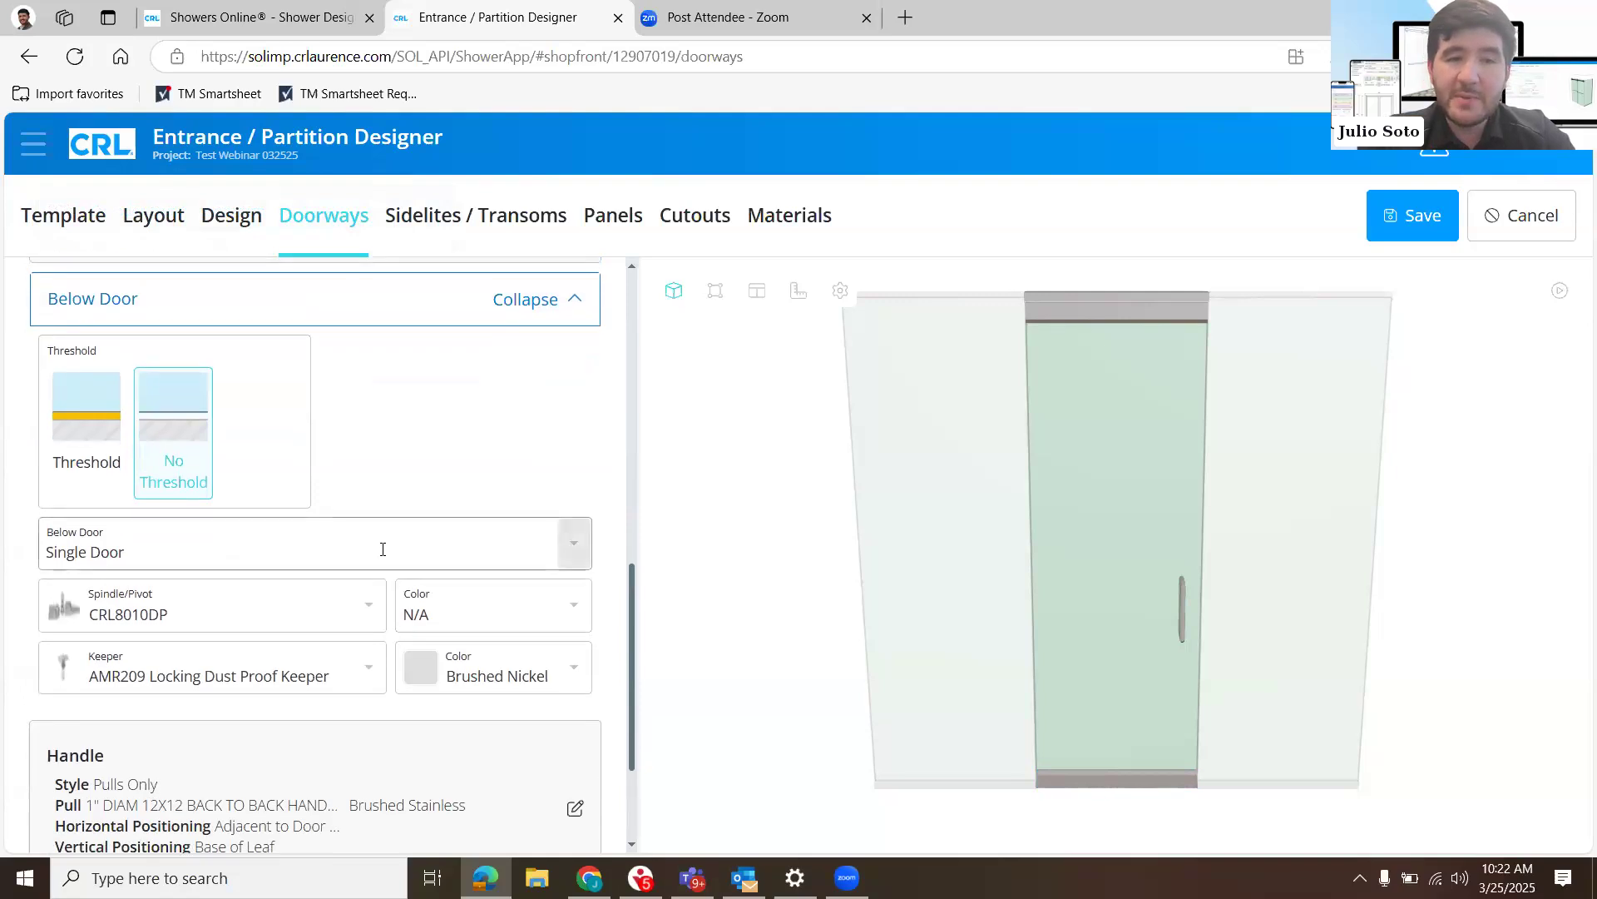
left_click(395, 551)
left_click(350, 595)
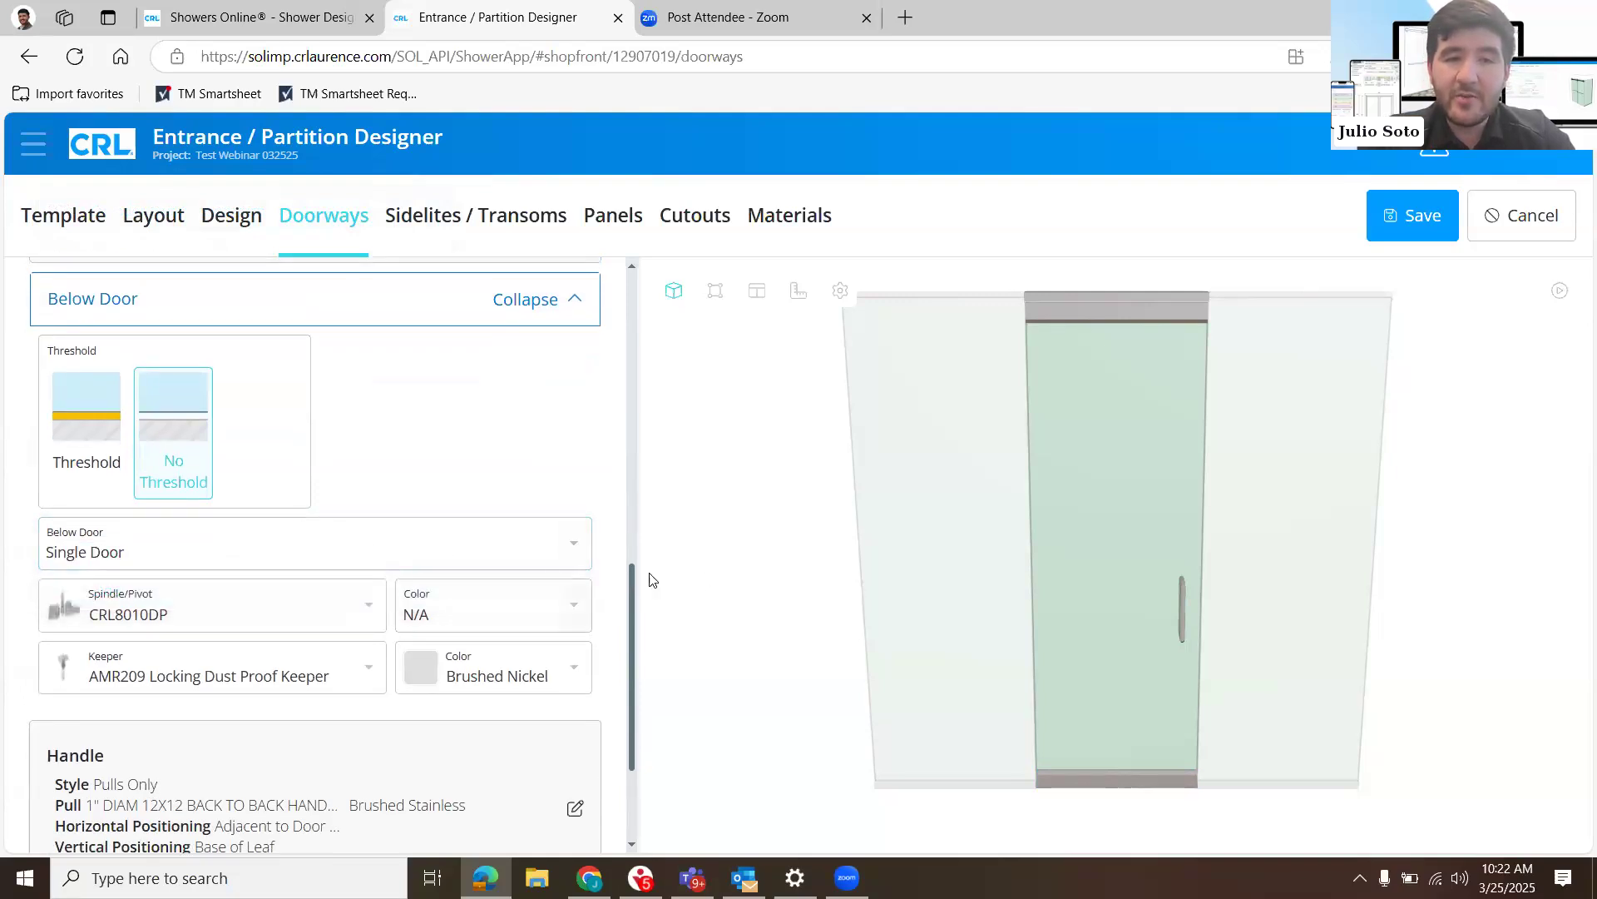
- Review the spindle/pivot and keeper choices below the door, keeping AMR209 Locking Dust Proof Keeper, and collapse the Below Door settings
left_click(373, 612)
left_click(384, 660)
left_click(383, 662)
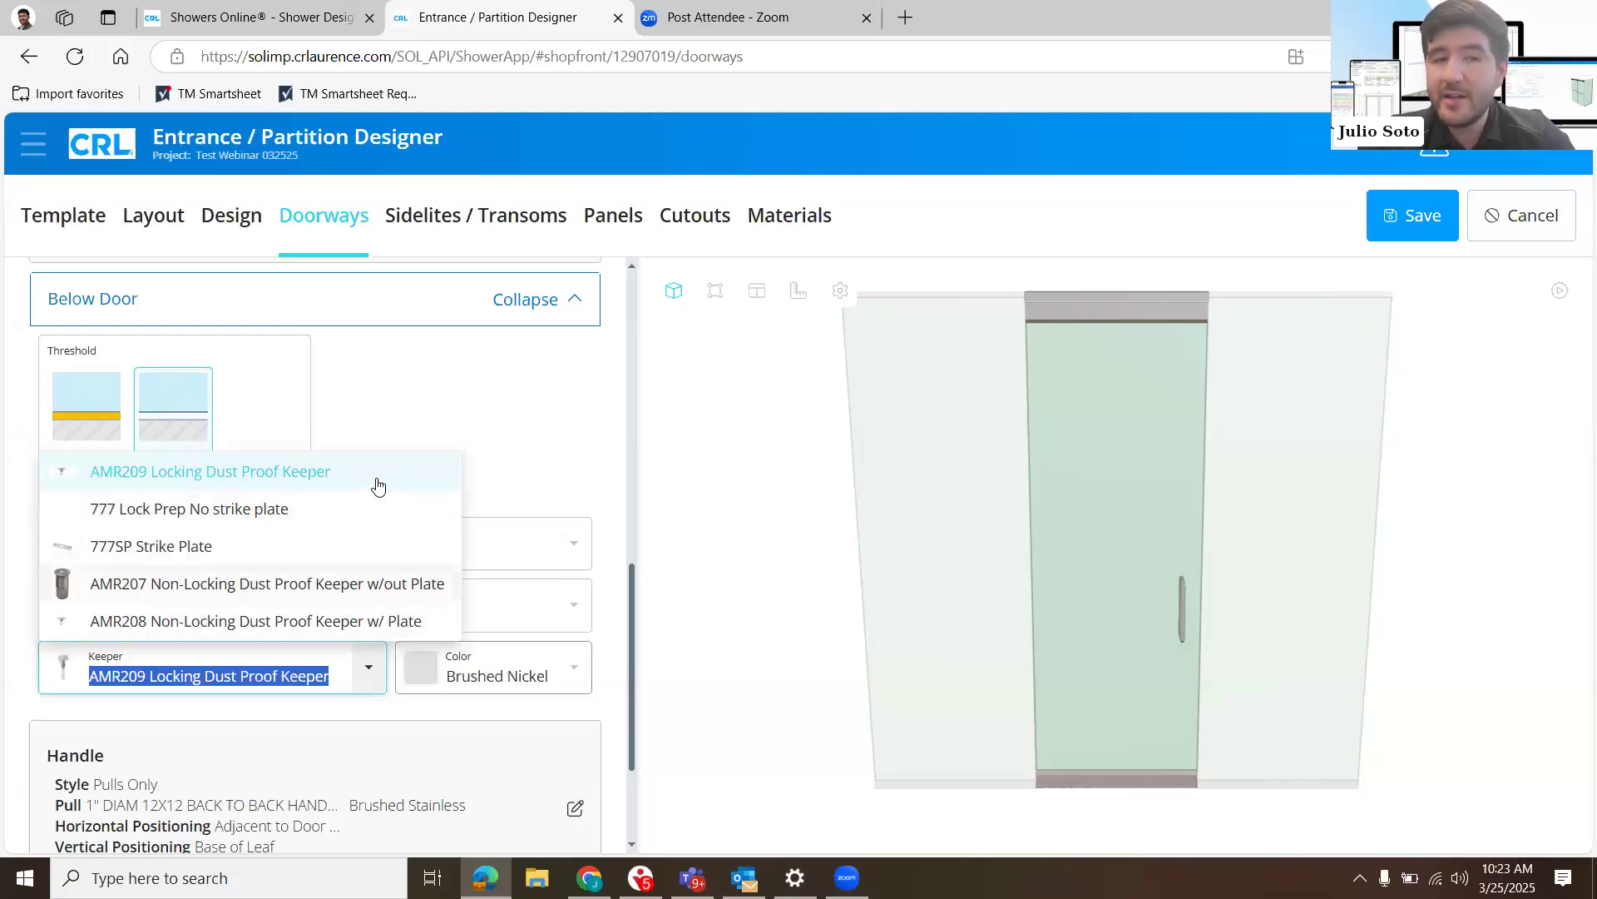
left_click(580, 307)
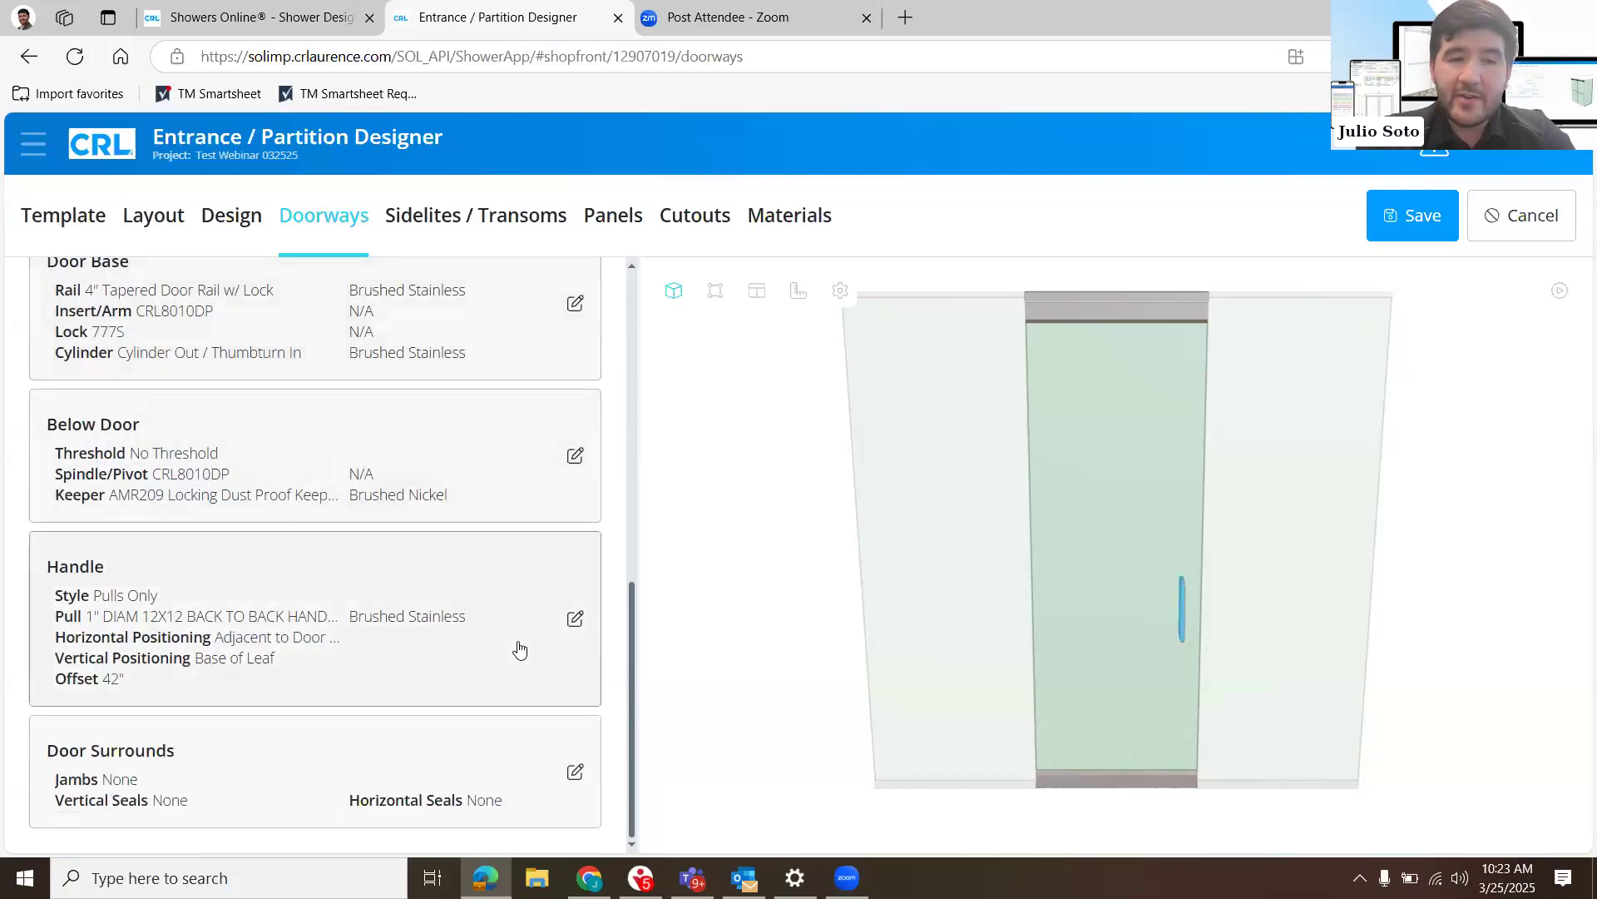
- Open the Handle settings, change the door's pull to 48LP 48" Ladder Style Pull, and collapse the settings
left_click(554, 622)
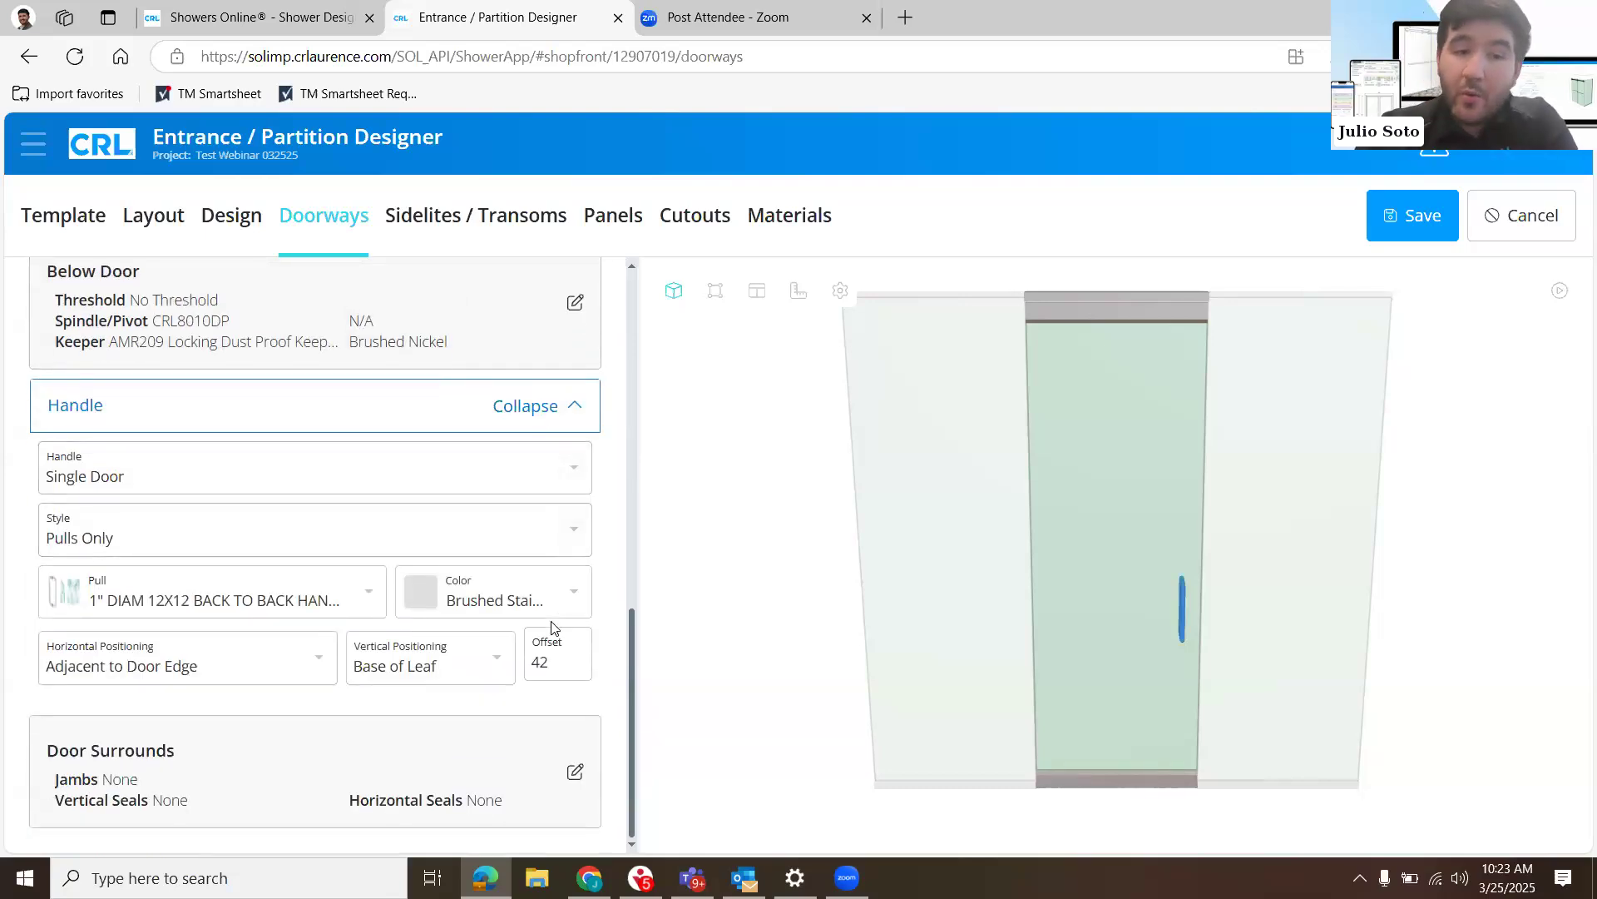
left_click(370, 592)
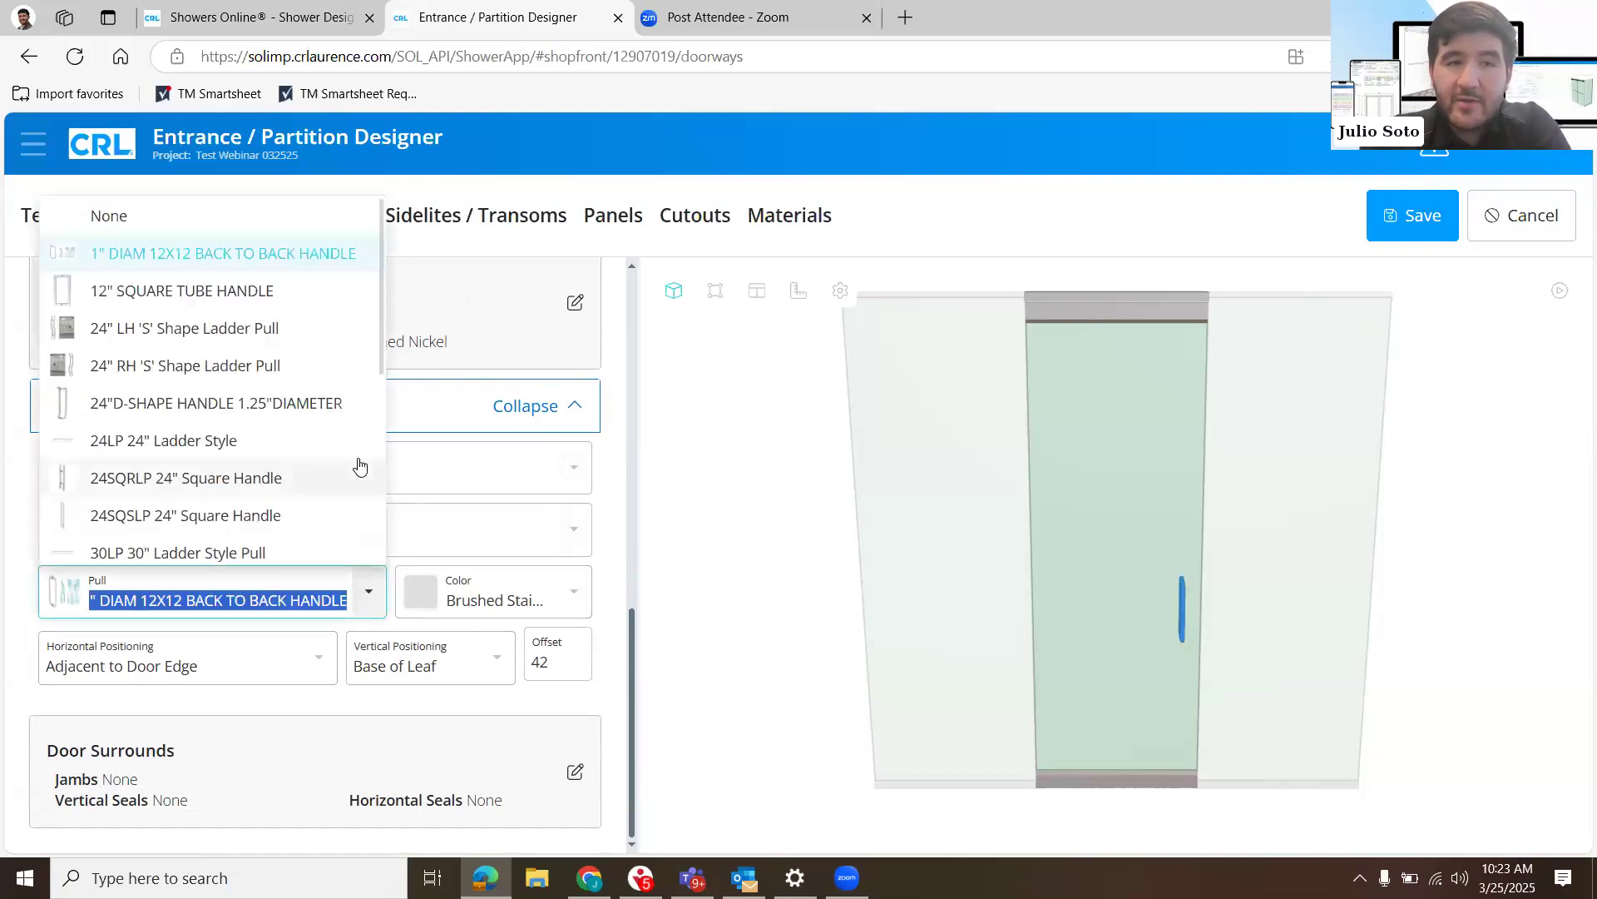
scroll(359, 466, "down", 1)
scroll(360, 465, "up", 1)
scroll(247, 320, "down", 1)
scroll(246, 320, "down", 1)
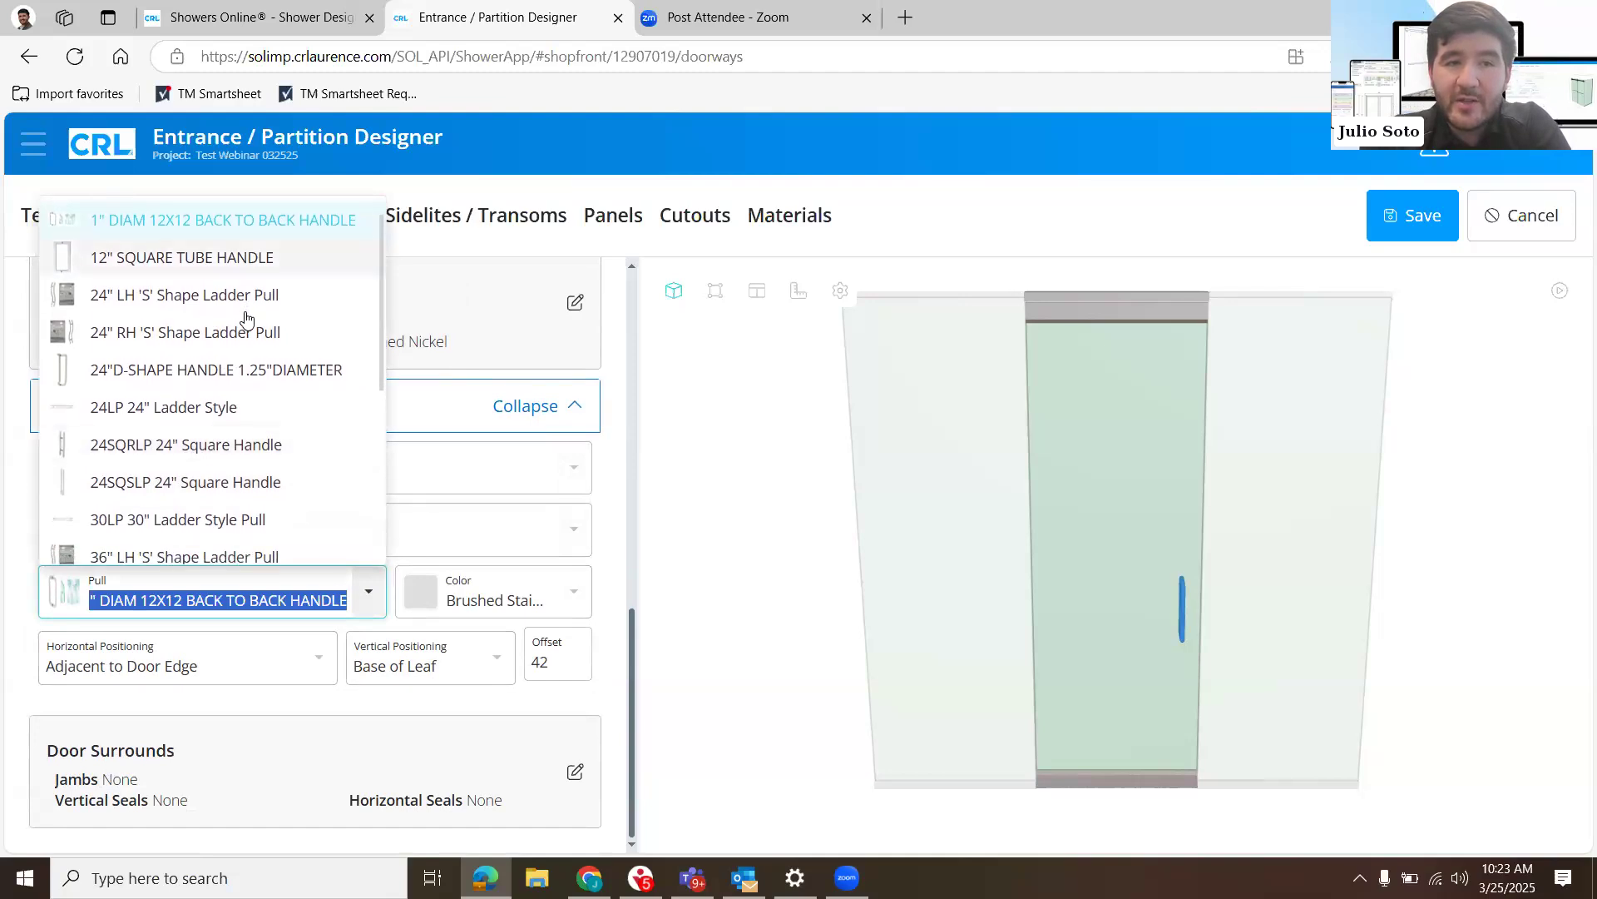
scroll(233, 416, "down", 4)
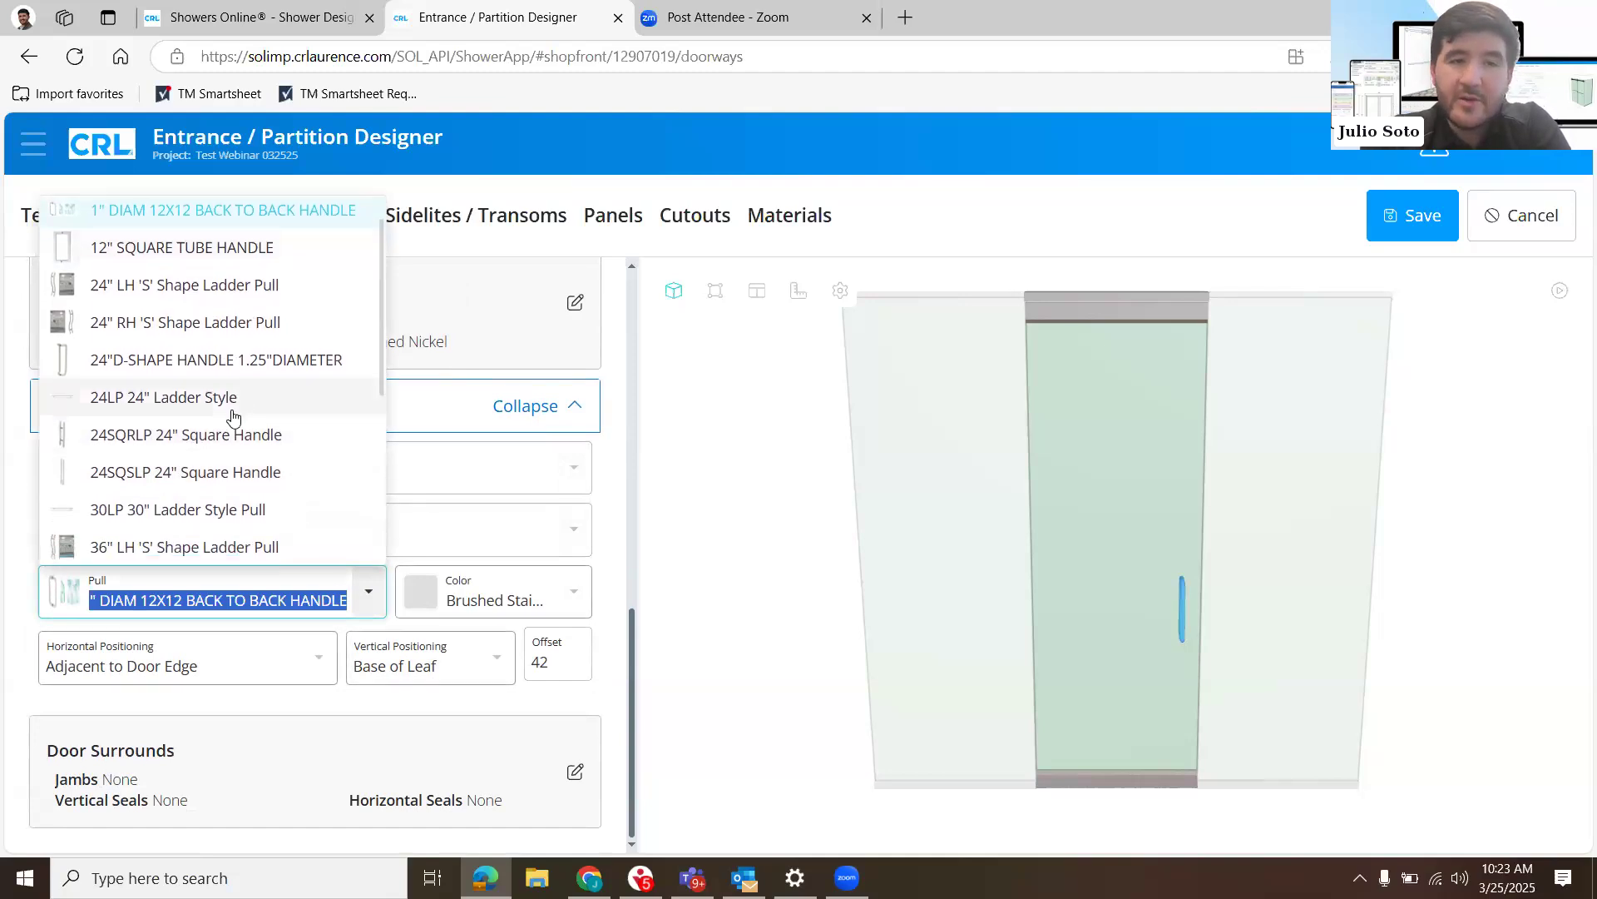
scroll(233, 416, "down", 3)
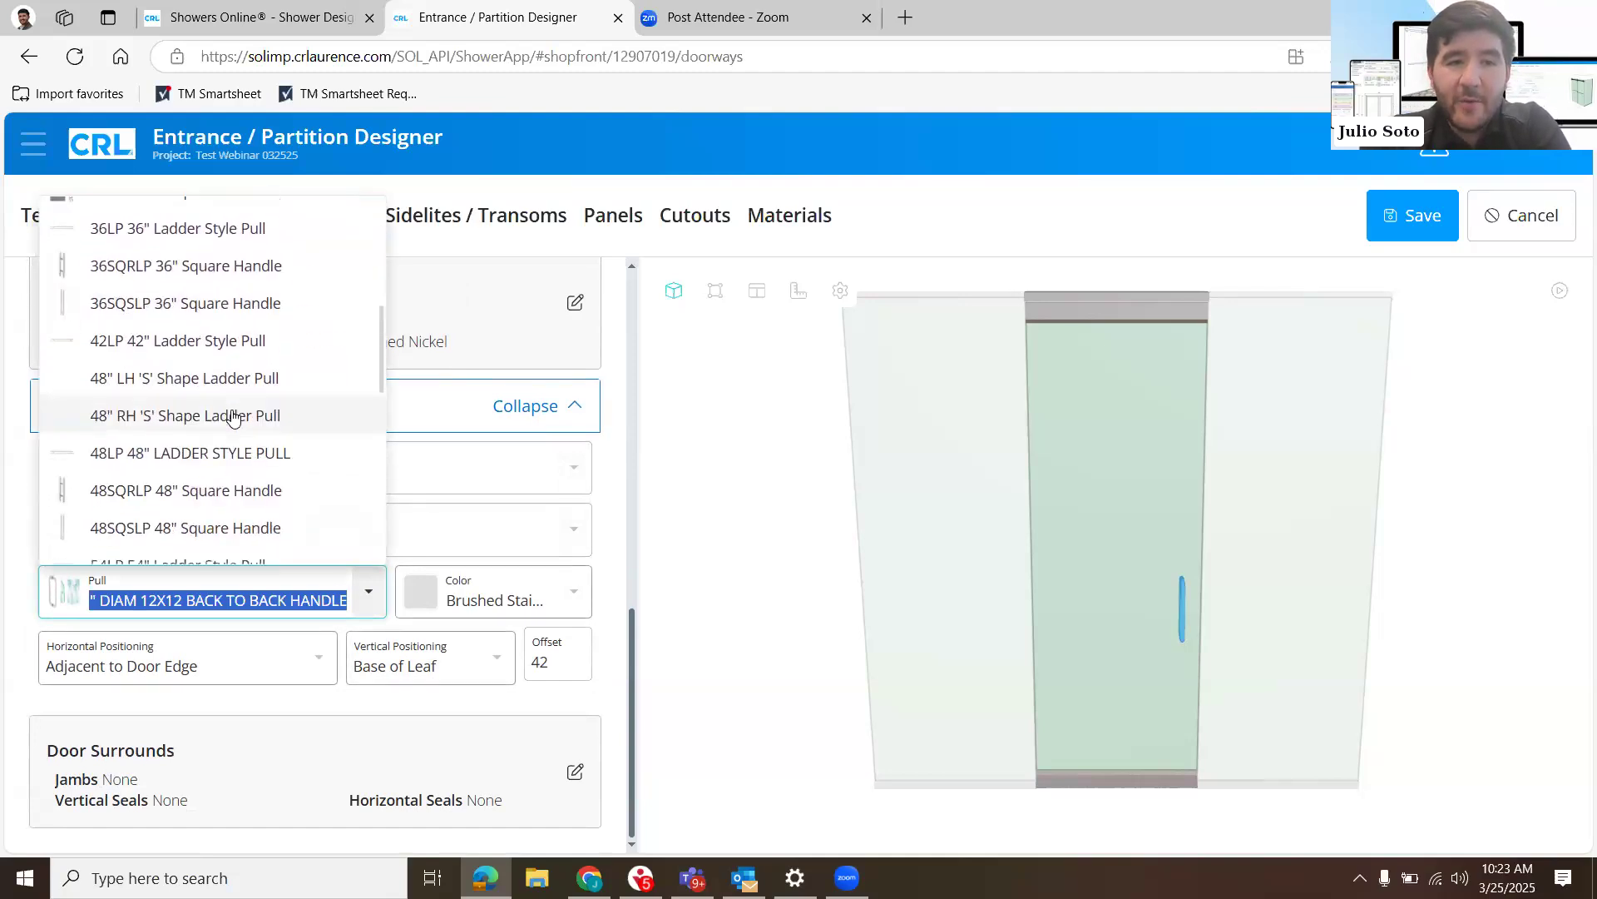
scroll(233, 416, "down", 2)
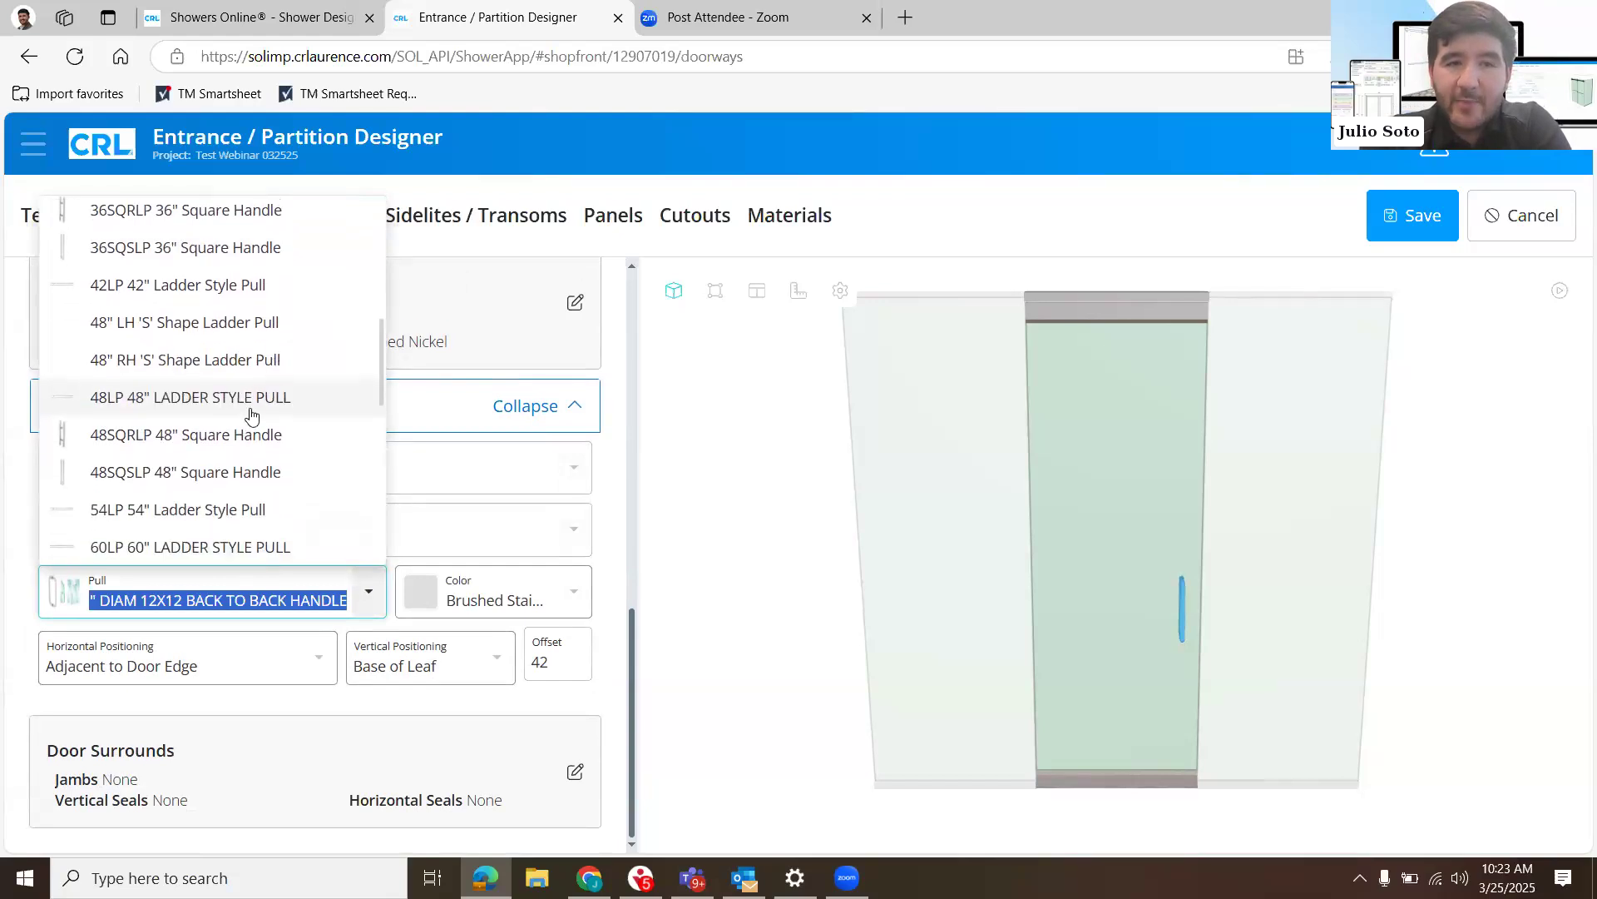
left_click(207, 400)
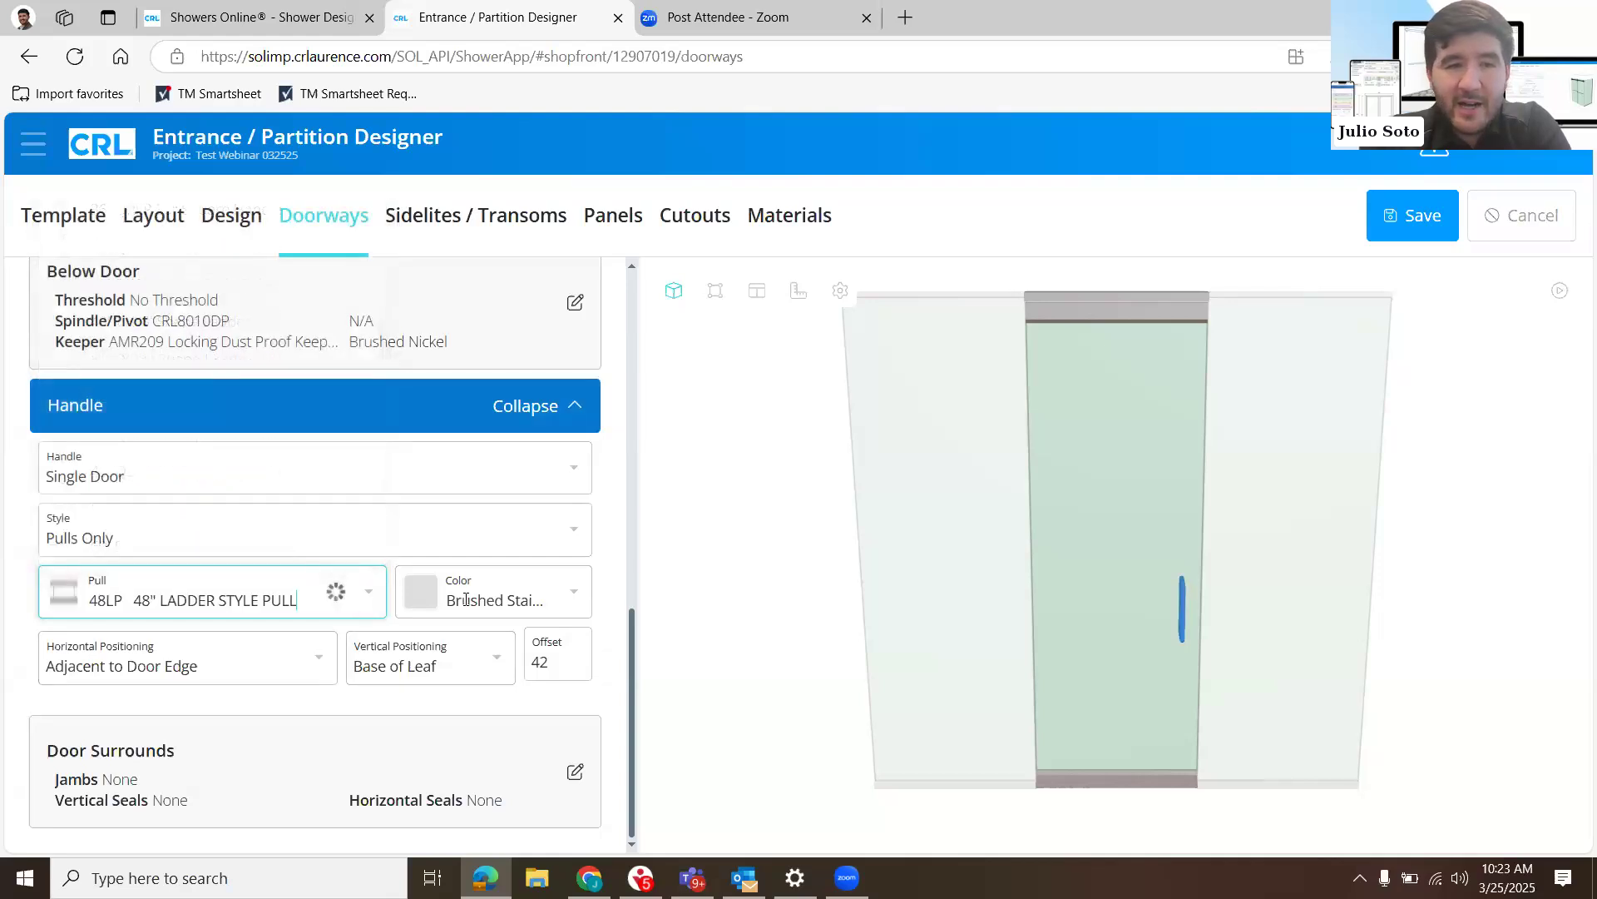
left_click(457, 413)
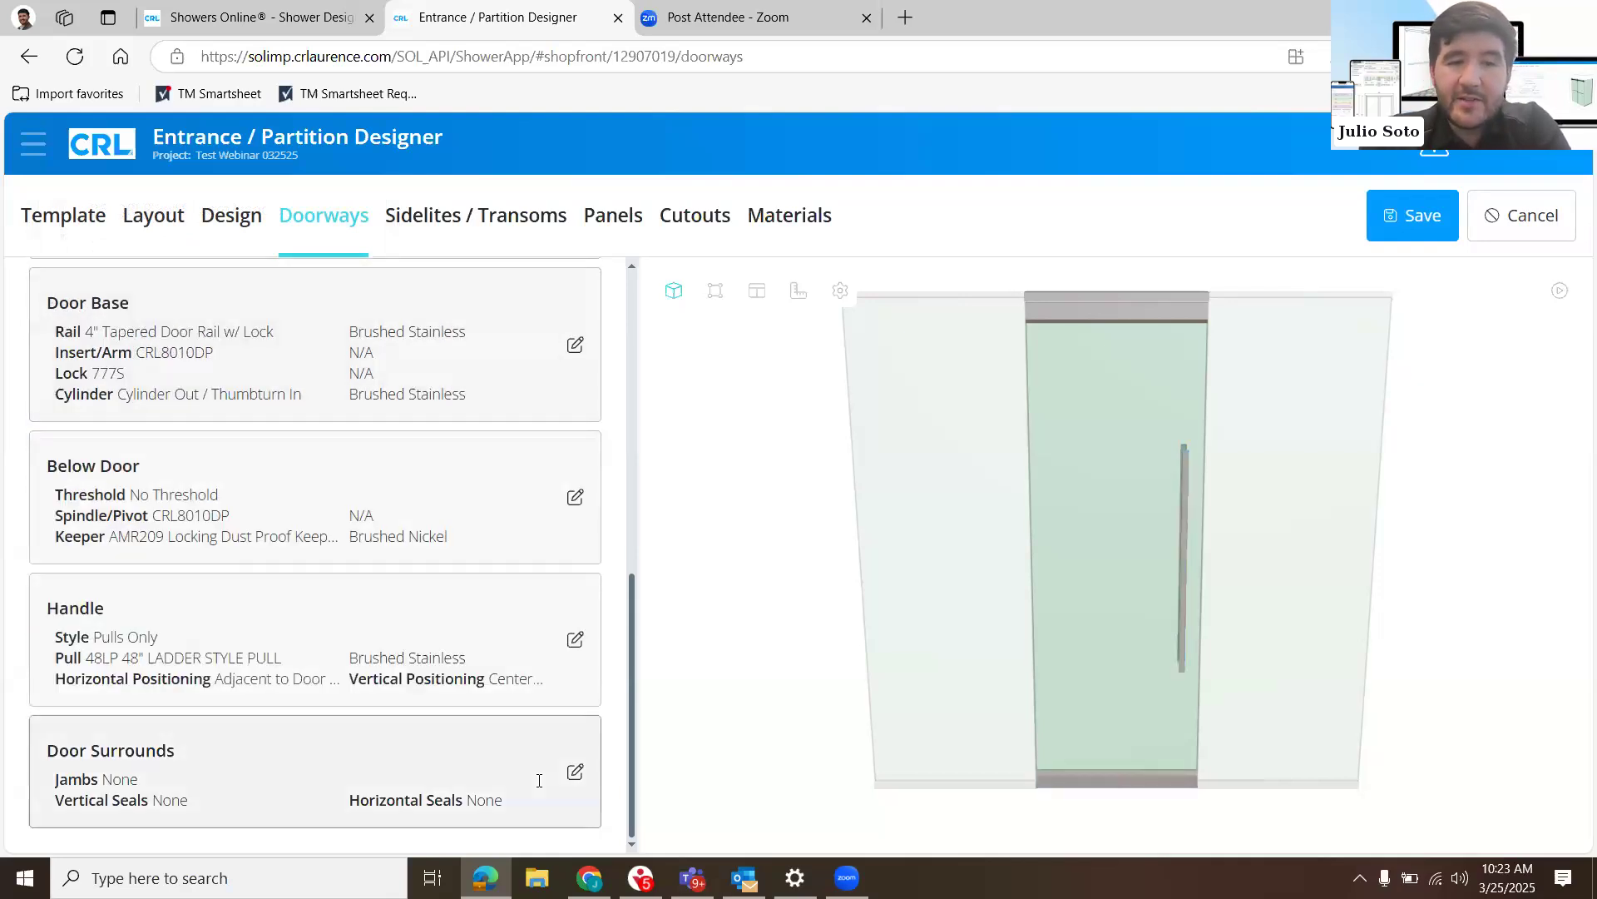
- Try jambs on Both Sides in the Door Surrounds settings, set them back to None, and collapse the settings
left_click(539, 780)
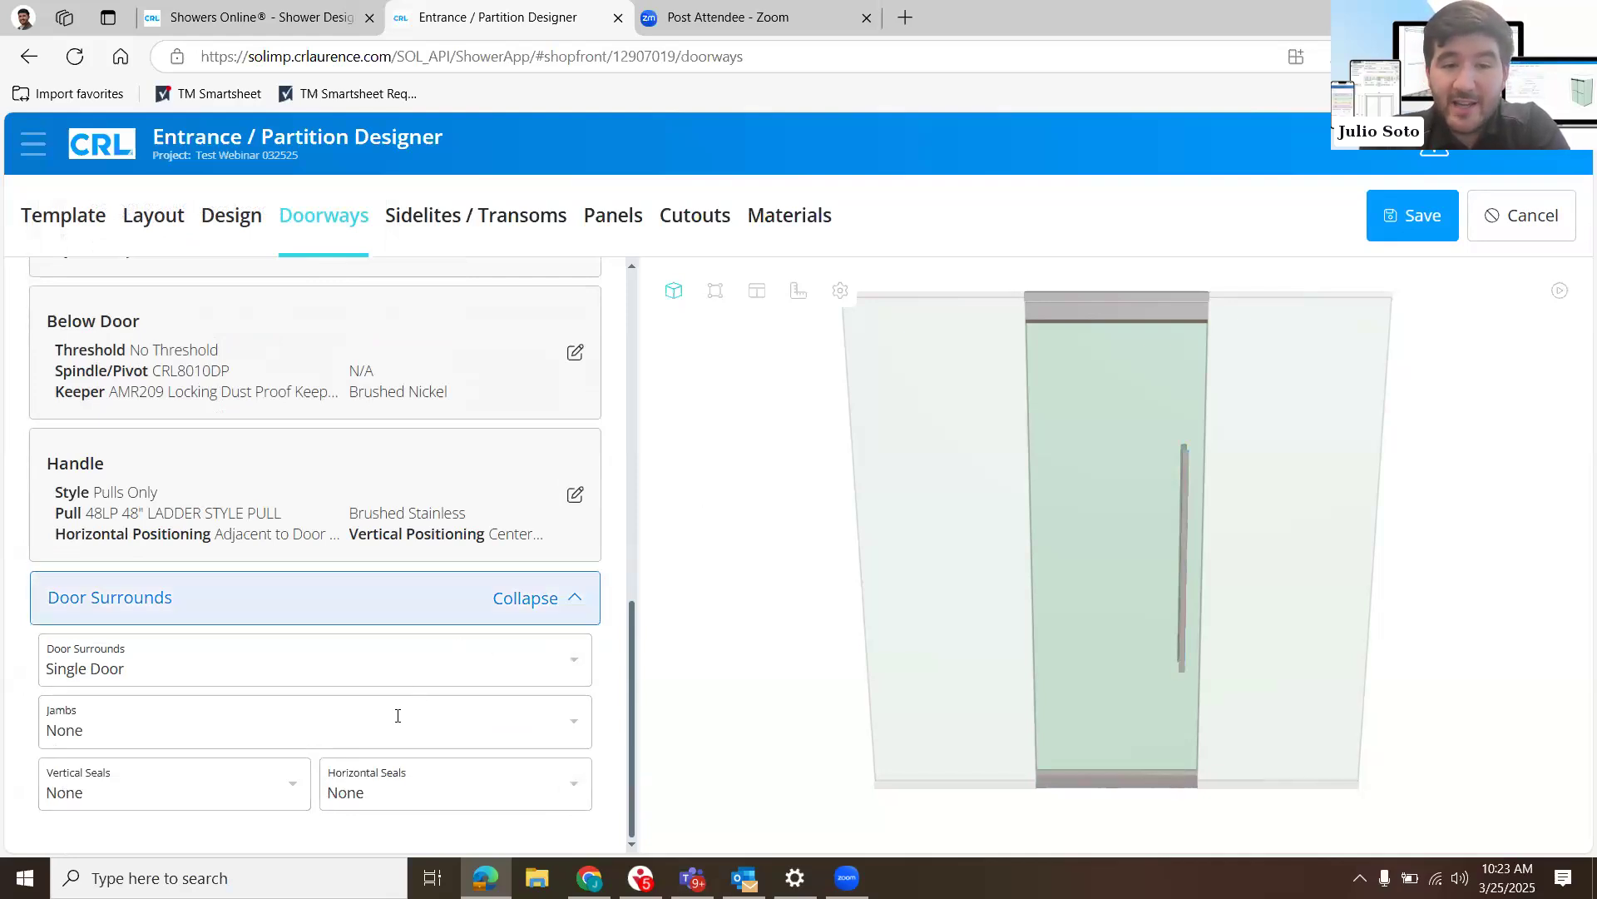
left_click(585, 729)
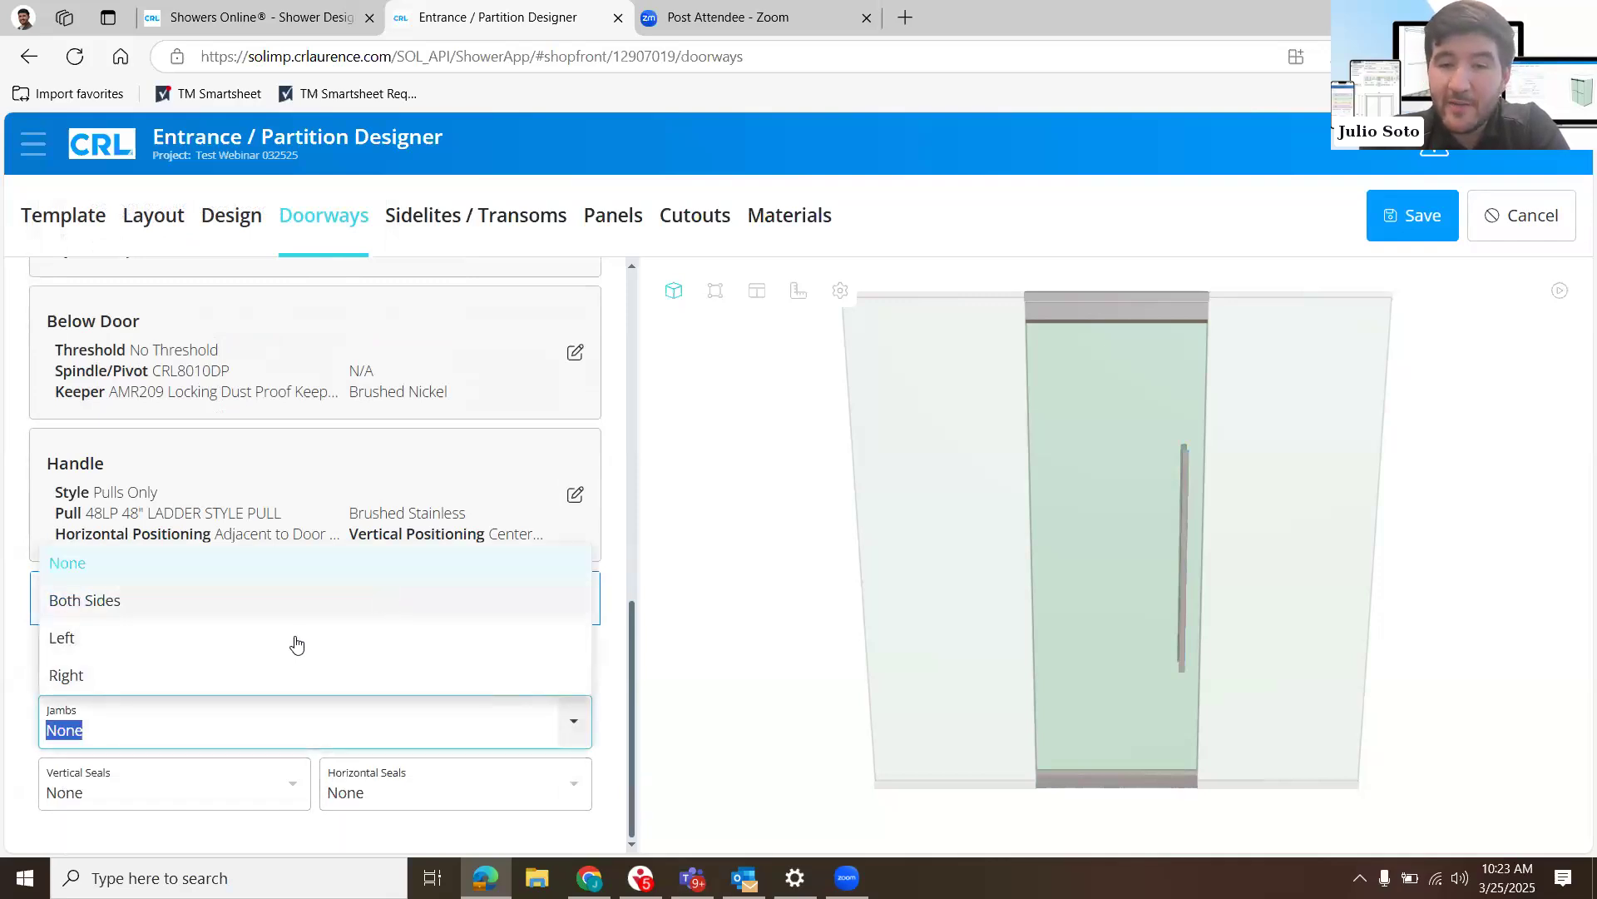
left_click(237, 614)
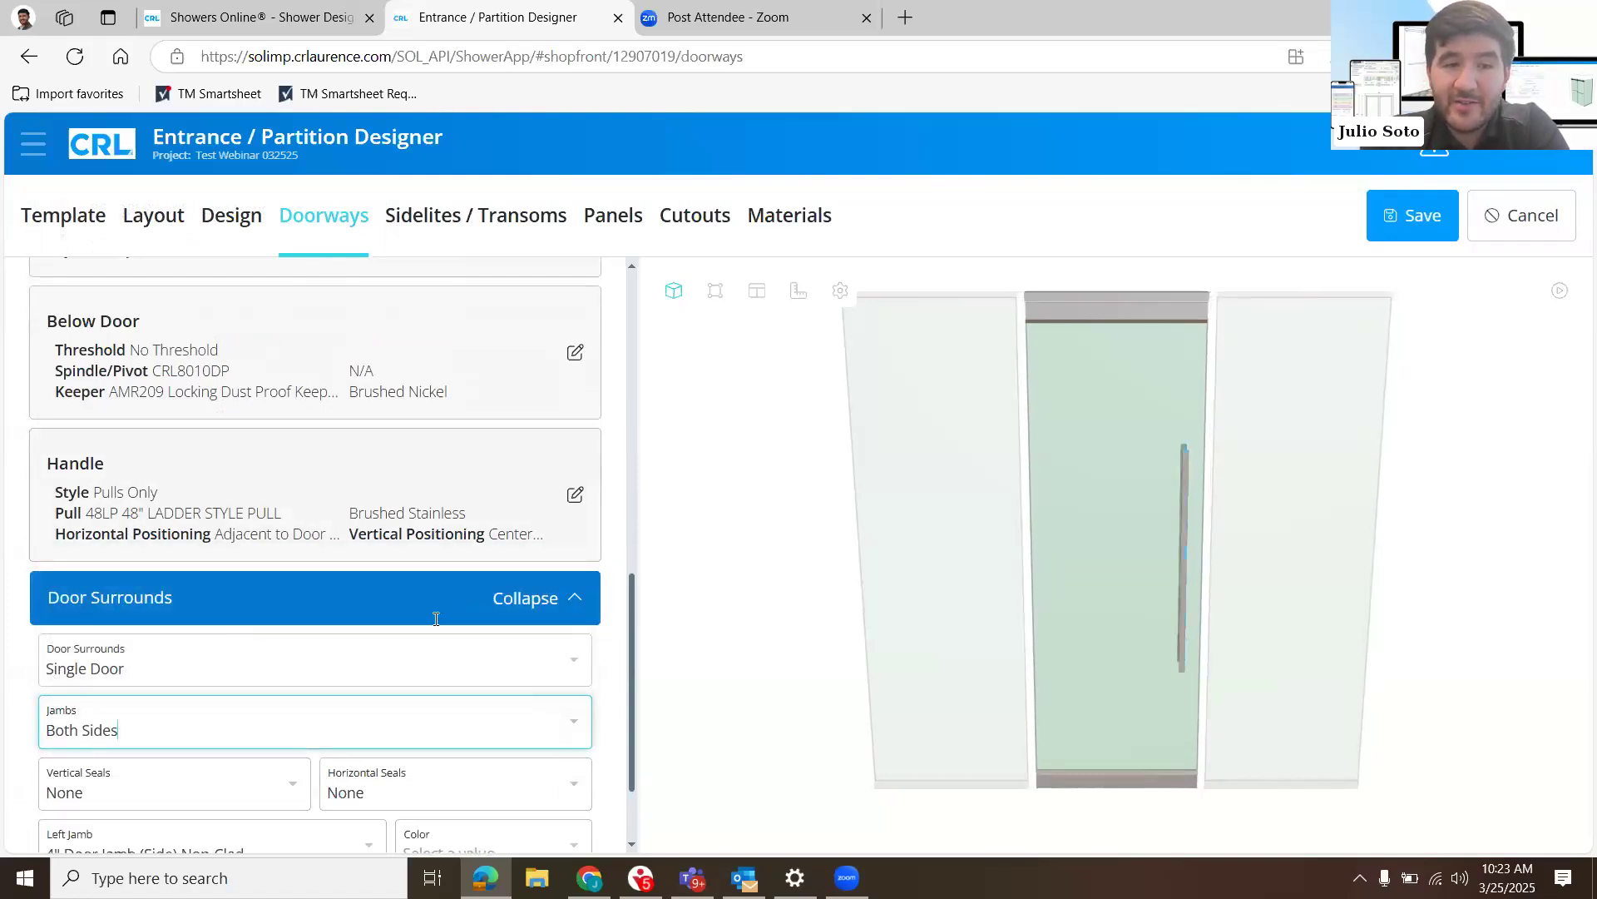
left_click(362, 714)
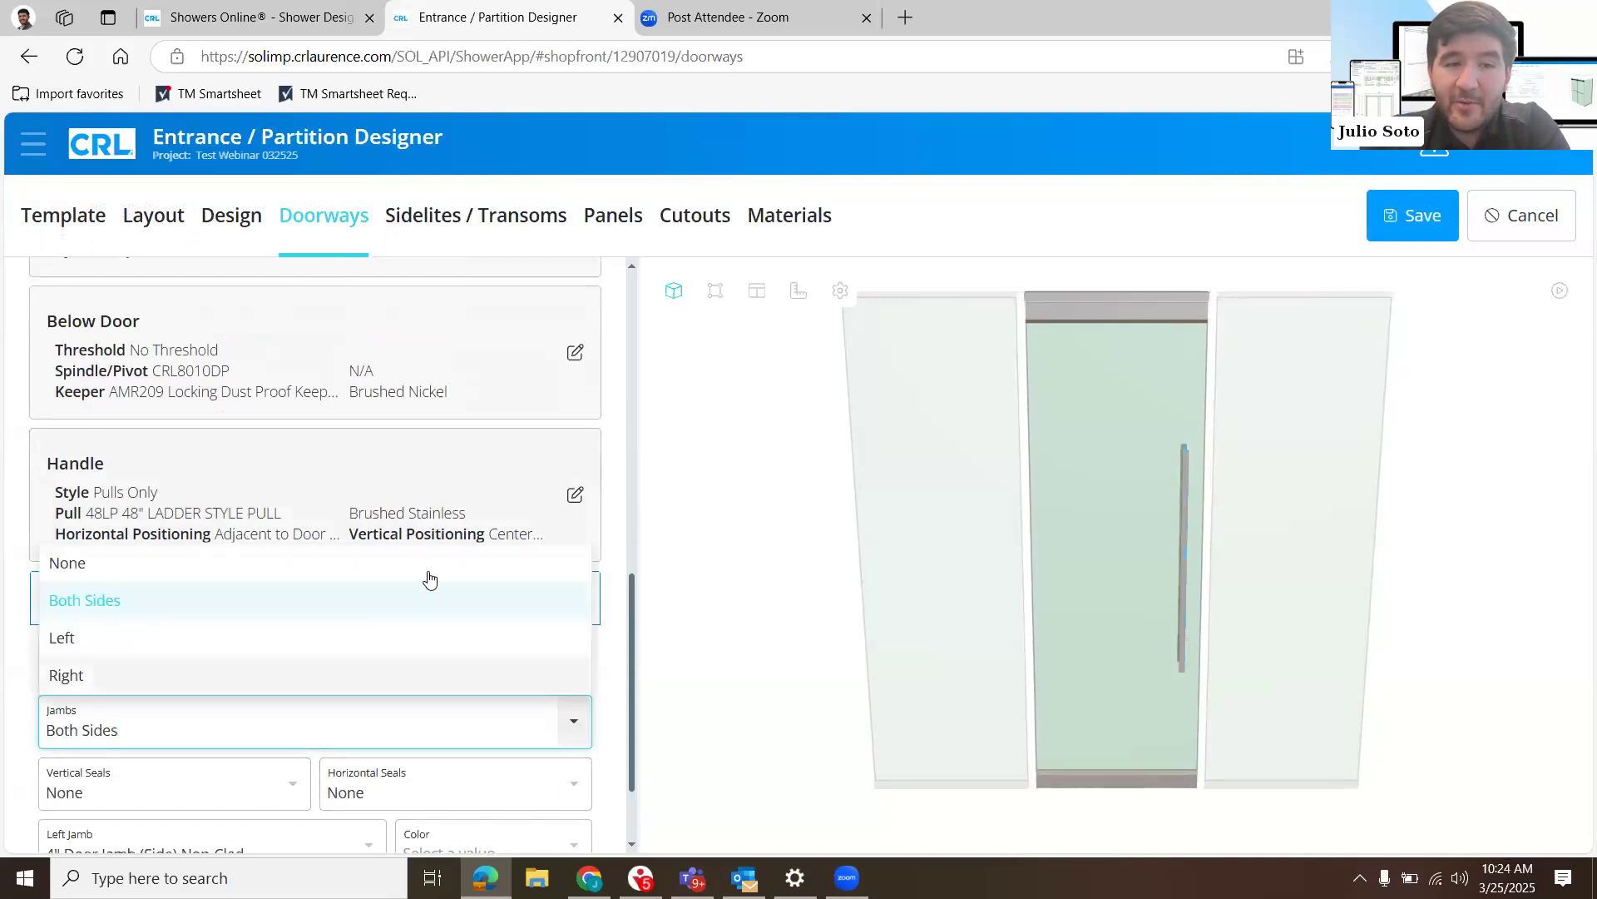
left_click(524, 580)
left_click(524, 599)
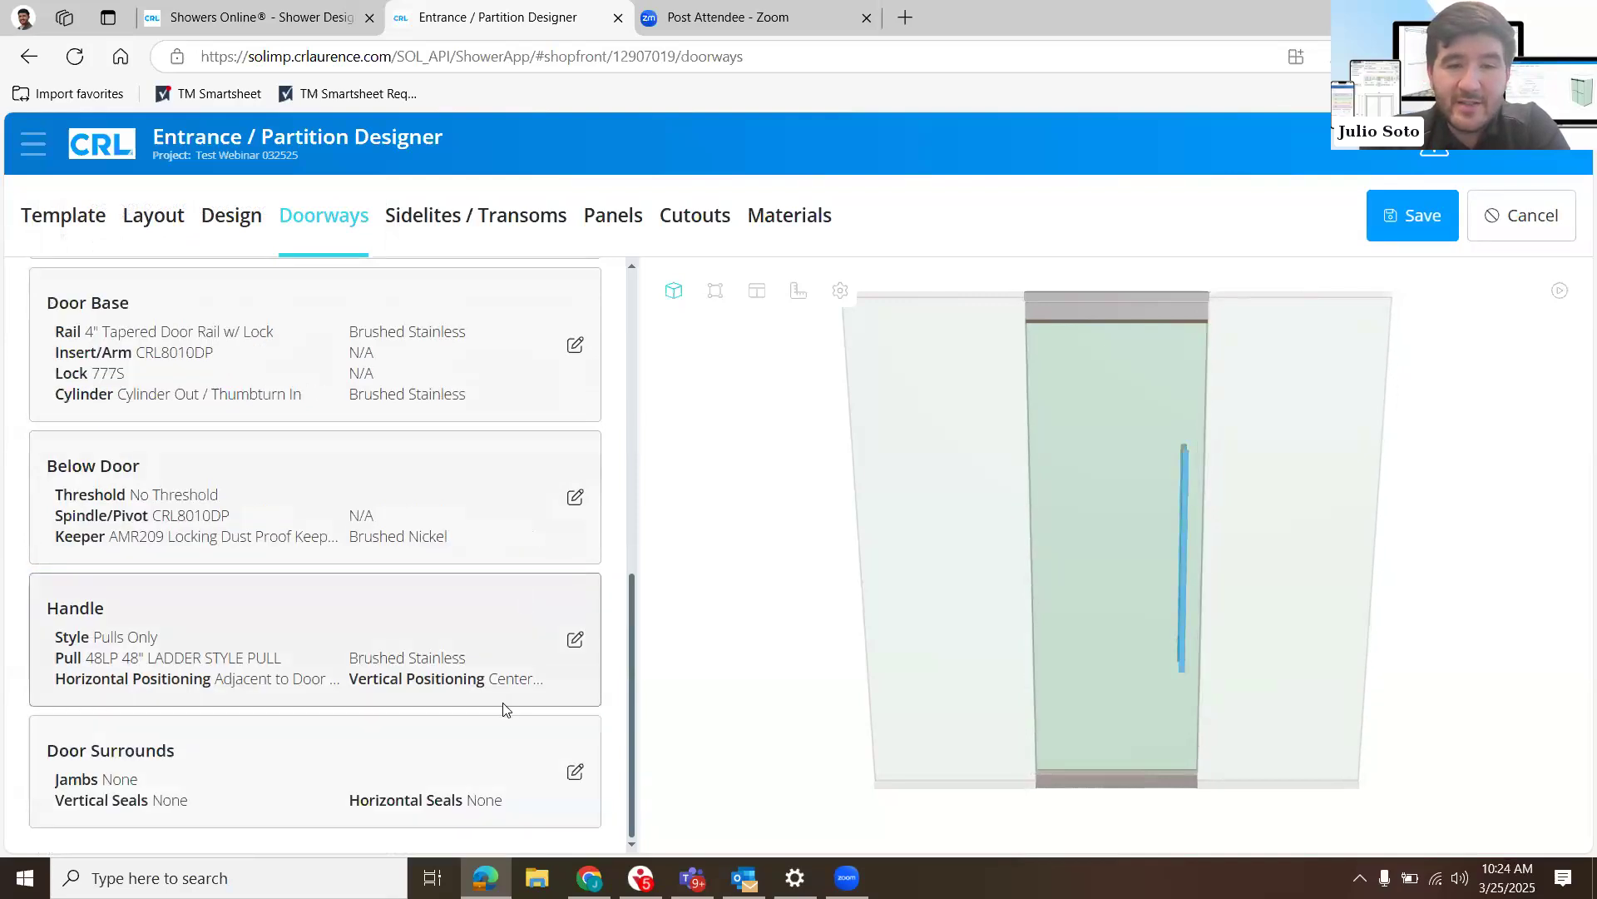
- Look over the doorway summary and open the Above Sidelites settings under Sidelites / Transoms
scroll(539, 754, "up", 1)
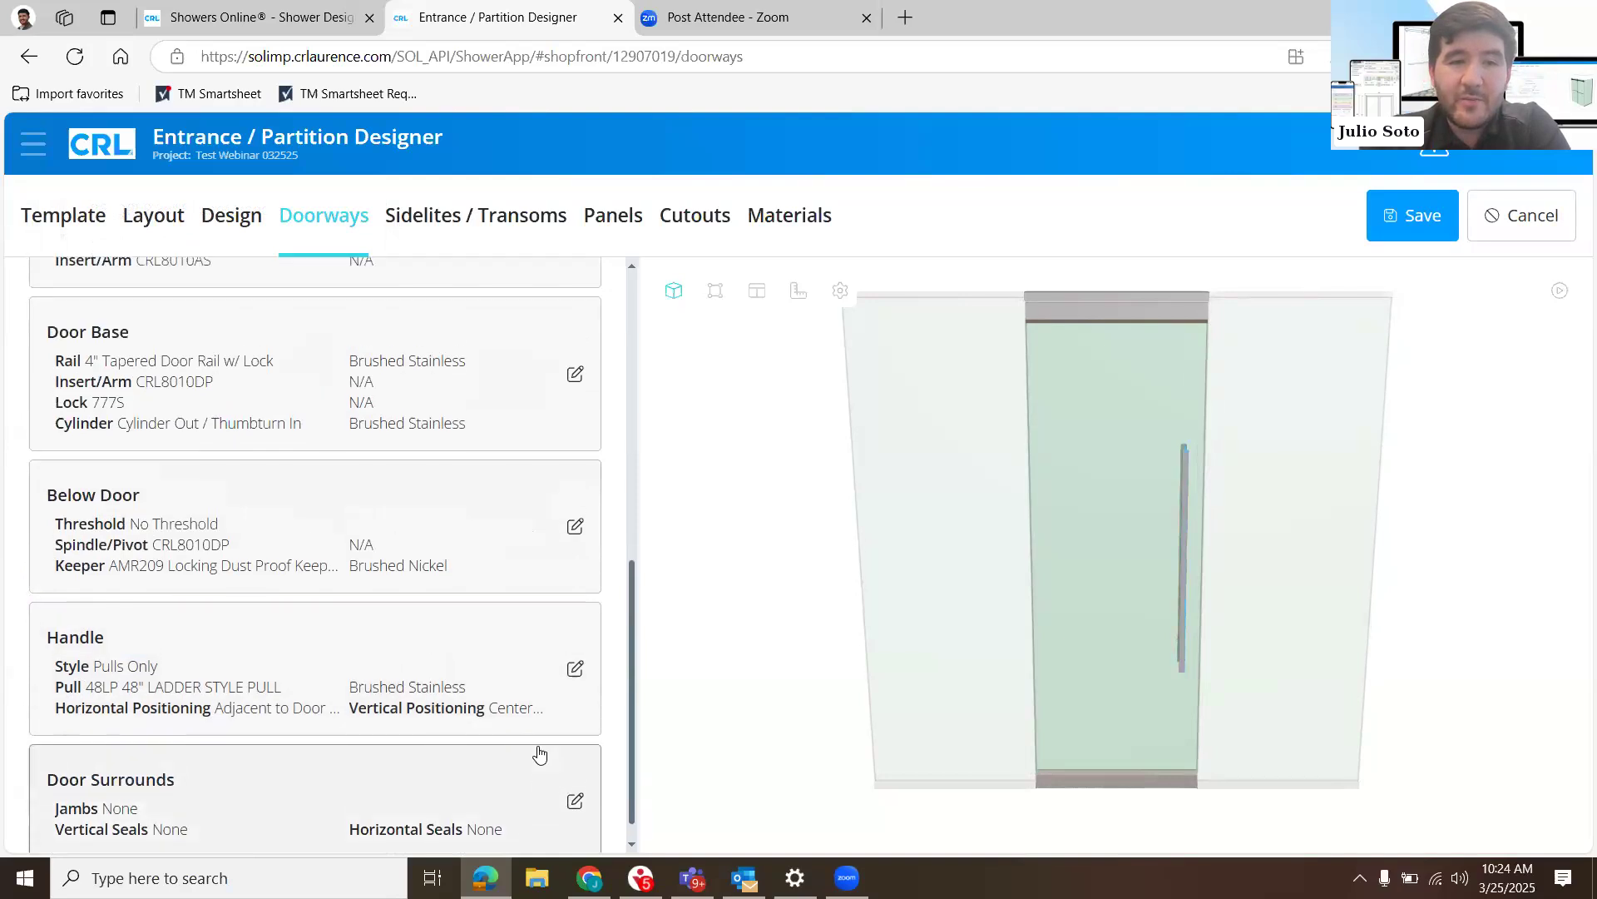
scroll(539, 753, "down", 1)
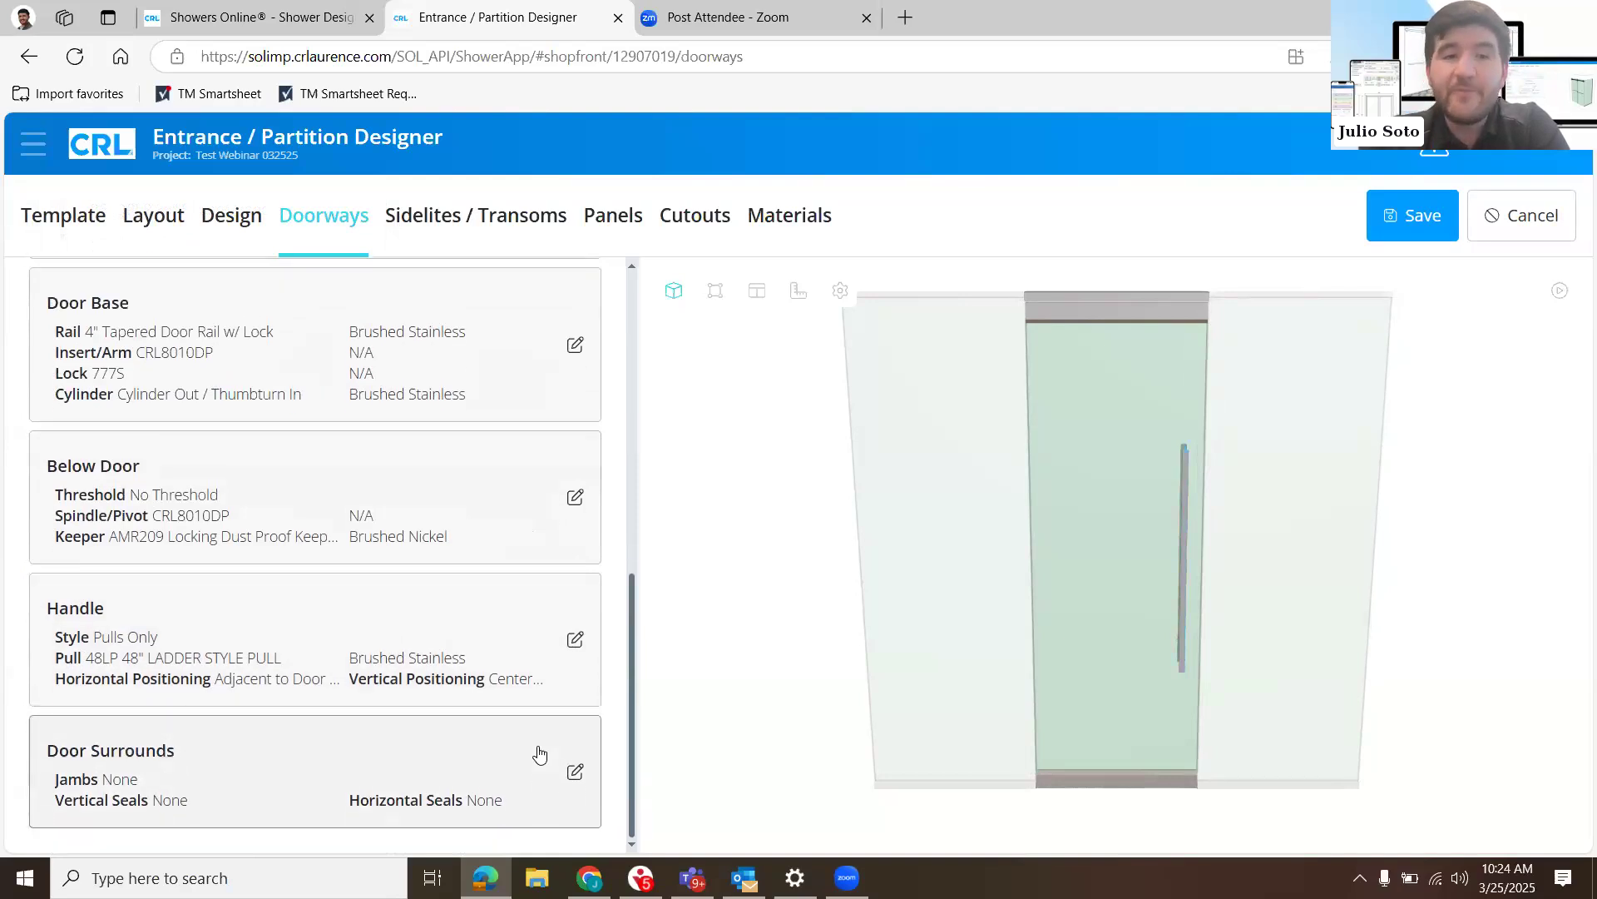
scroll(539, 754, "up", 10)
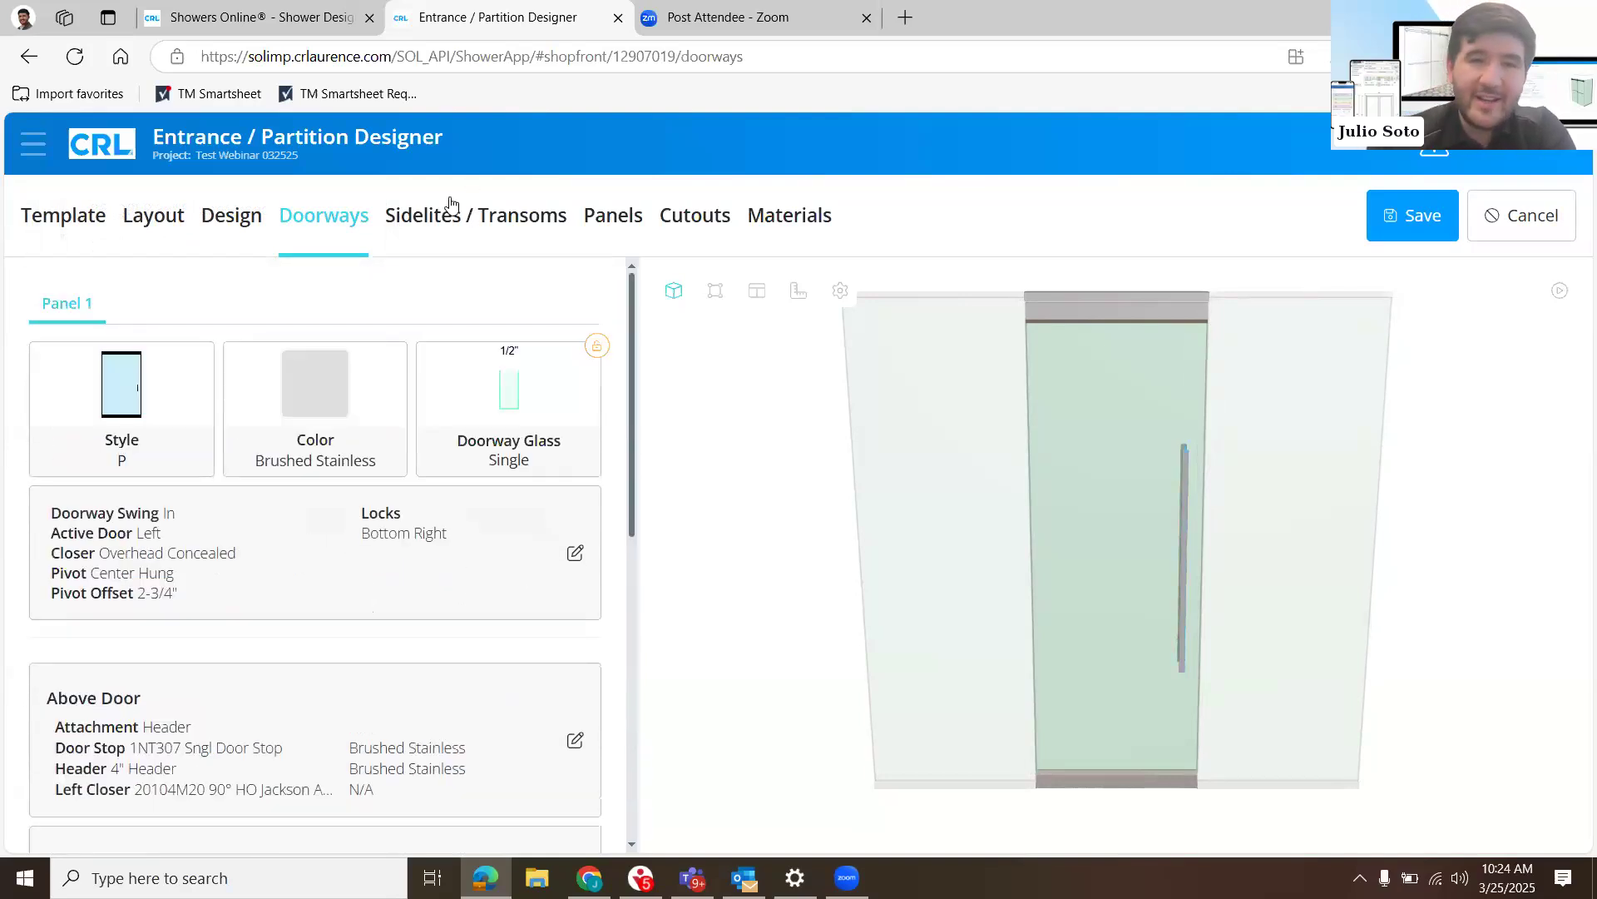
left_click(435, 219)
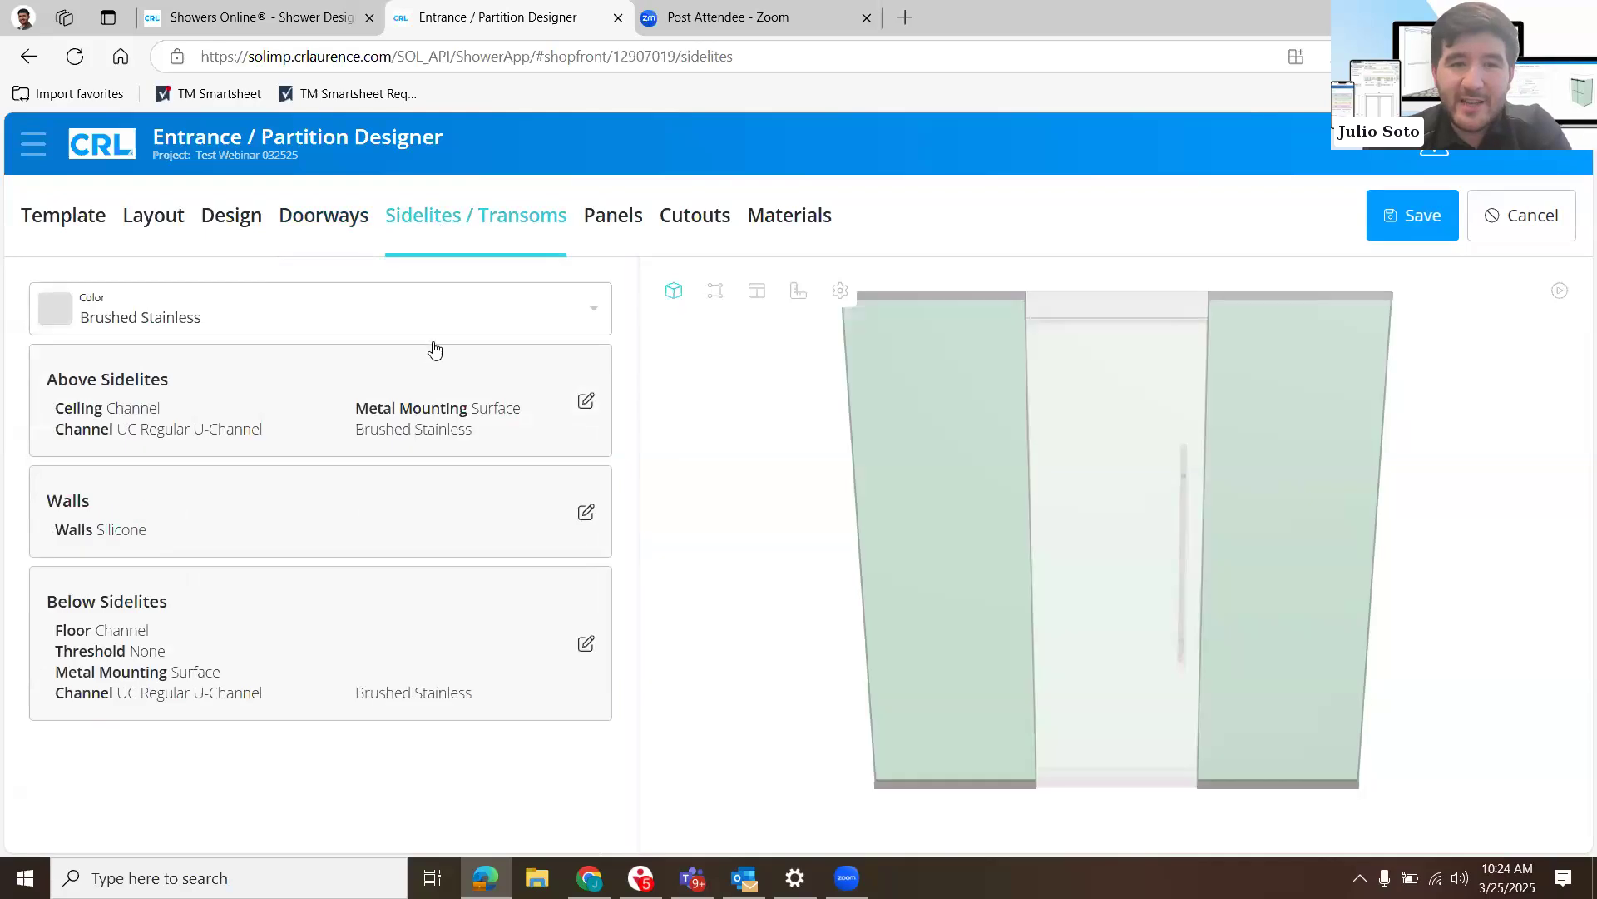
left_click(417, 419)
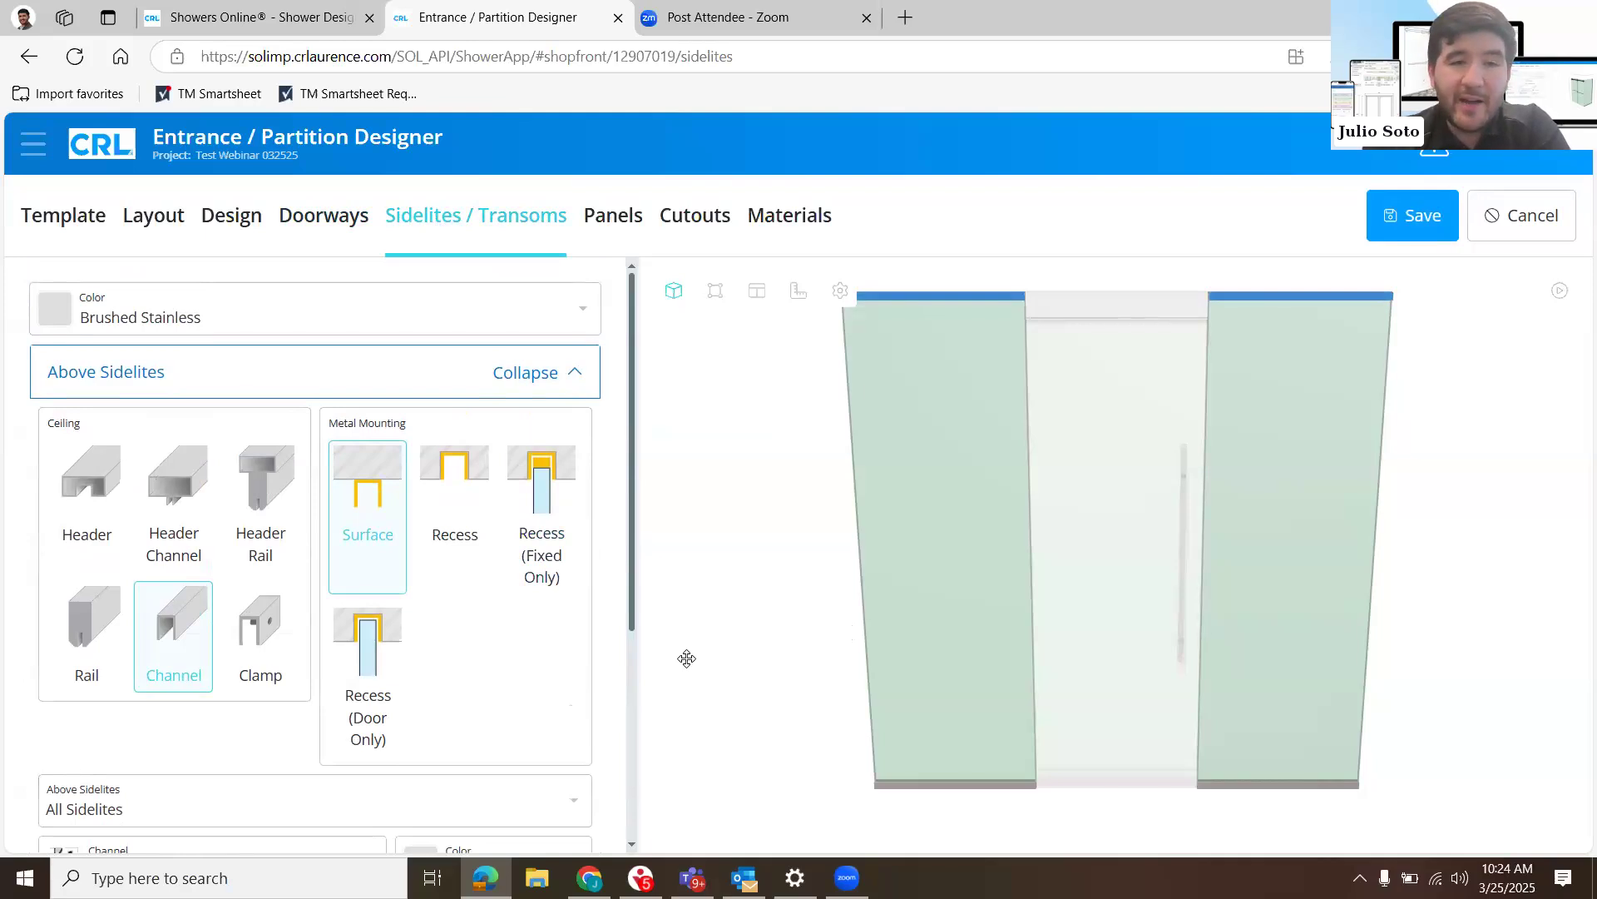
- Try the Rail and Header ceiling options for the tops of all sidelites and check the related hardware choices
left_click(61, 614)
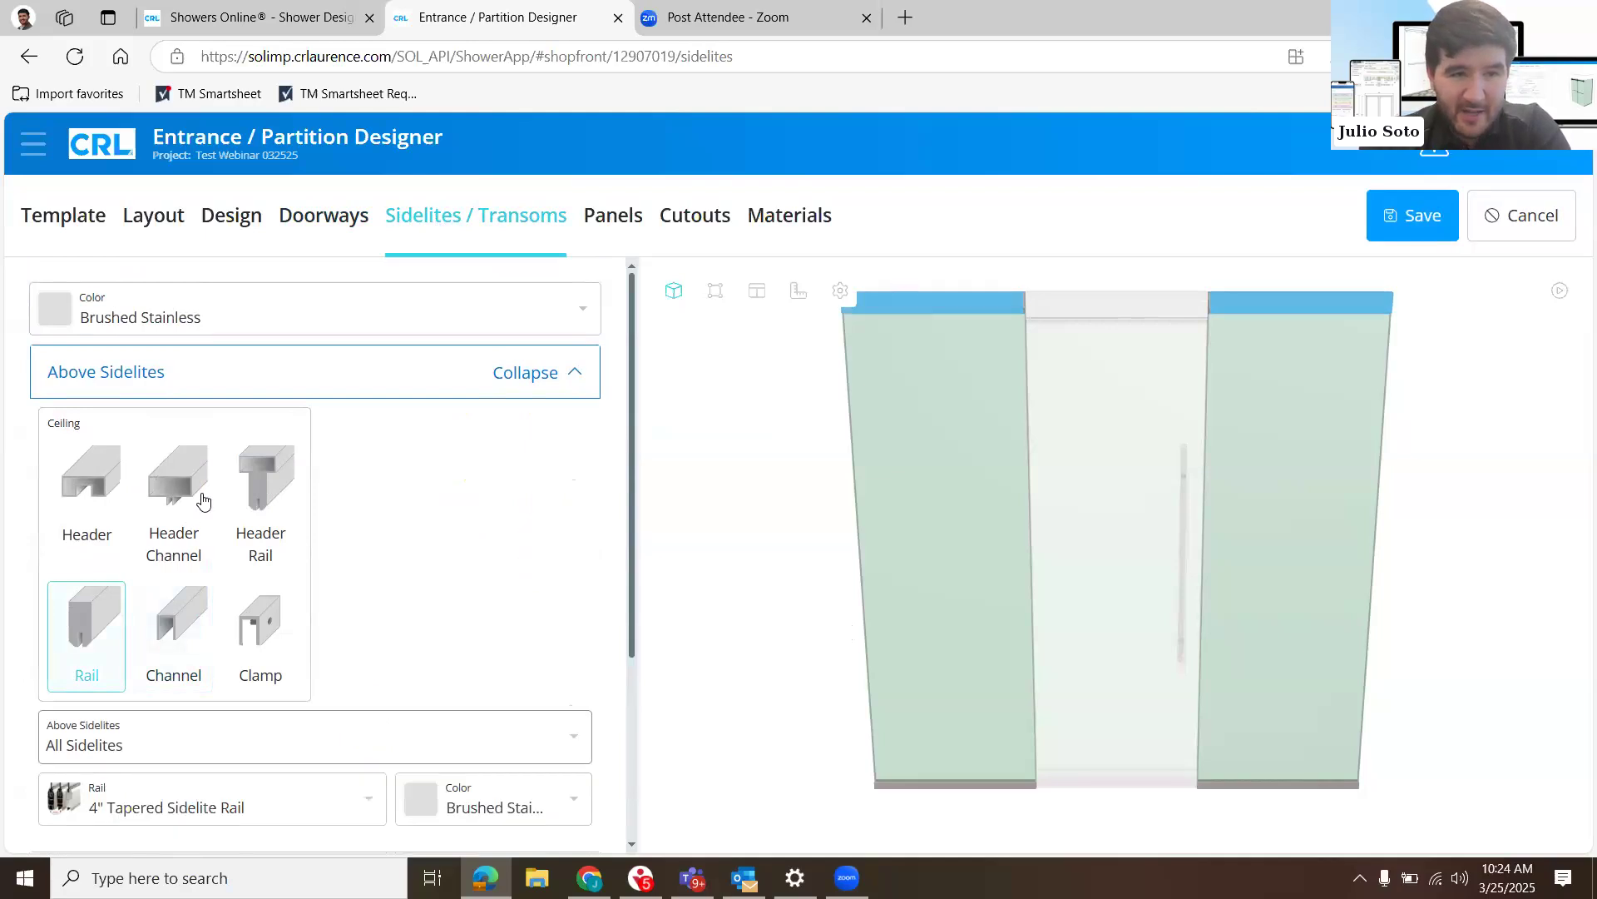
left_click(90, 499)
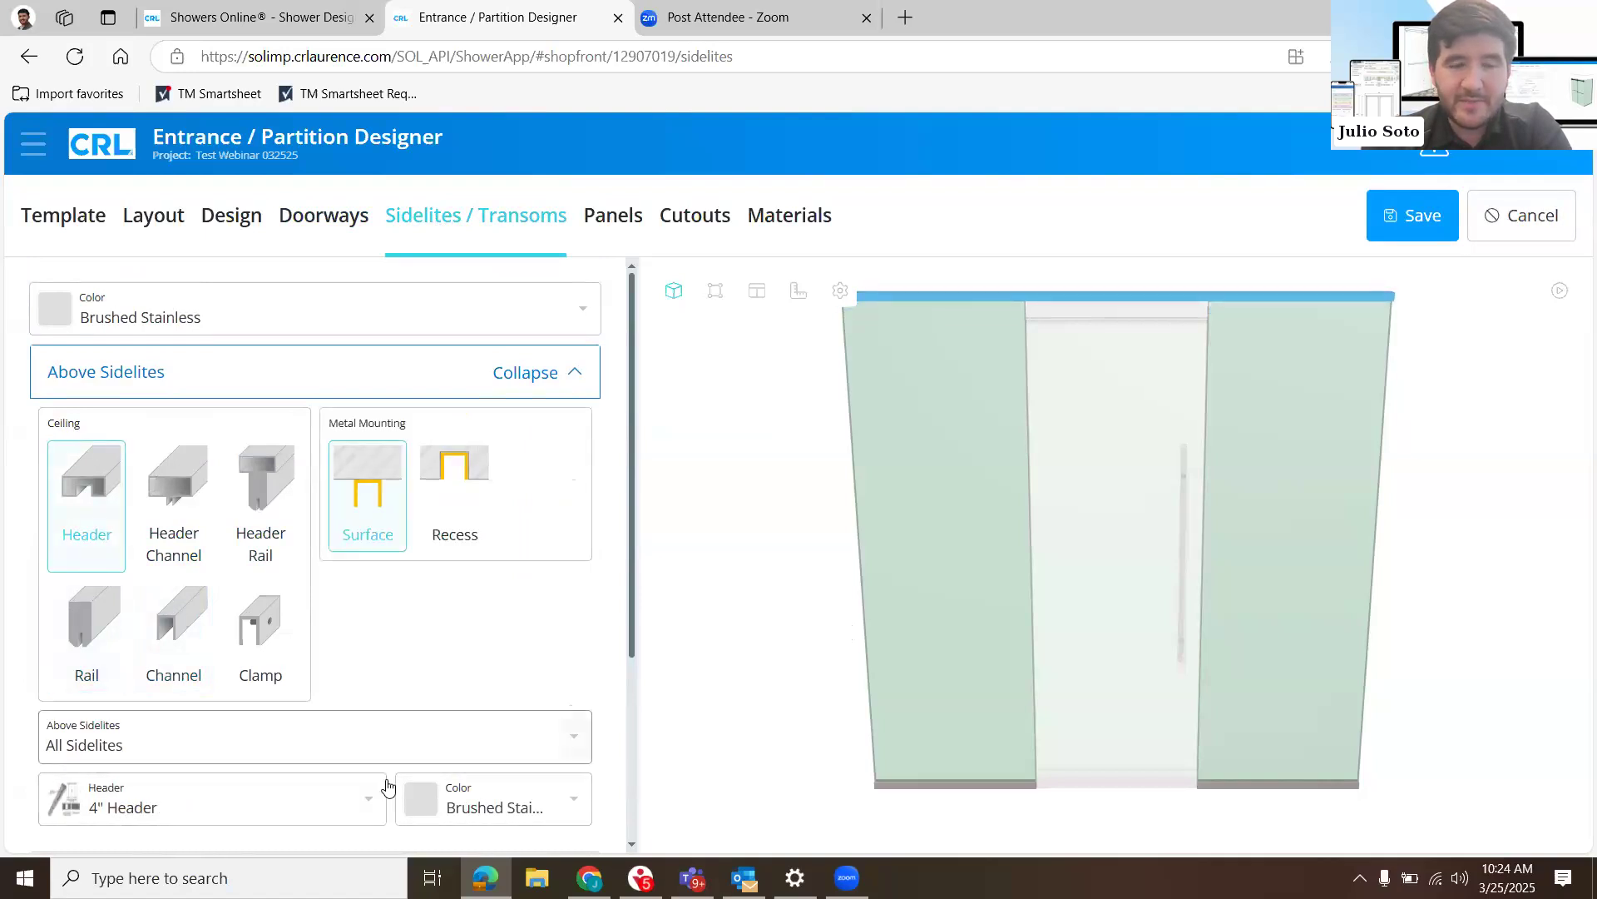
left_click(96, 610)
left_click(369, 797)
left_click(456, 722)
left_click(574, 735)
left_click(193, 494)
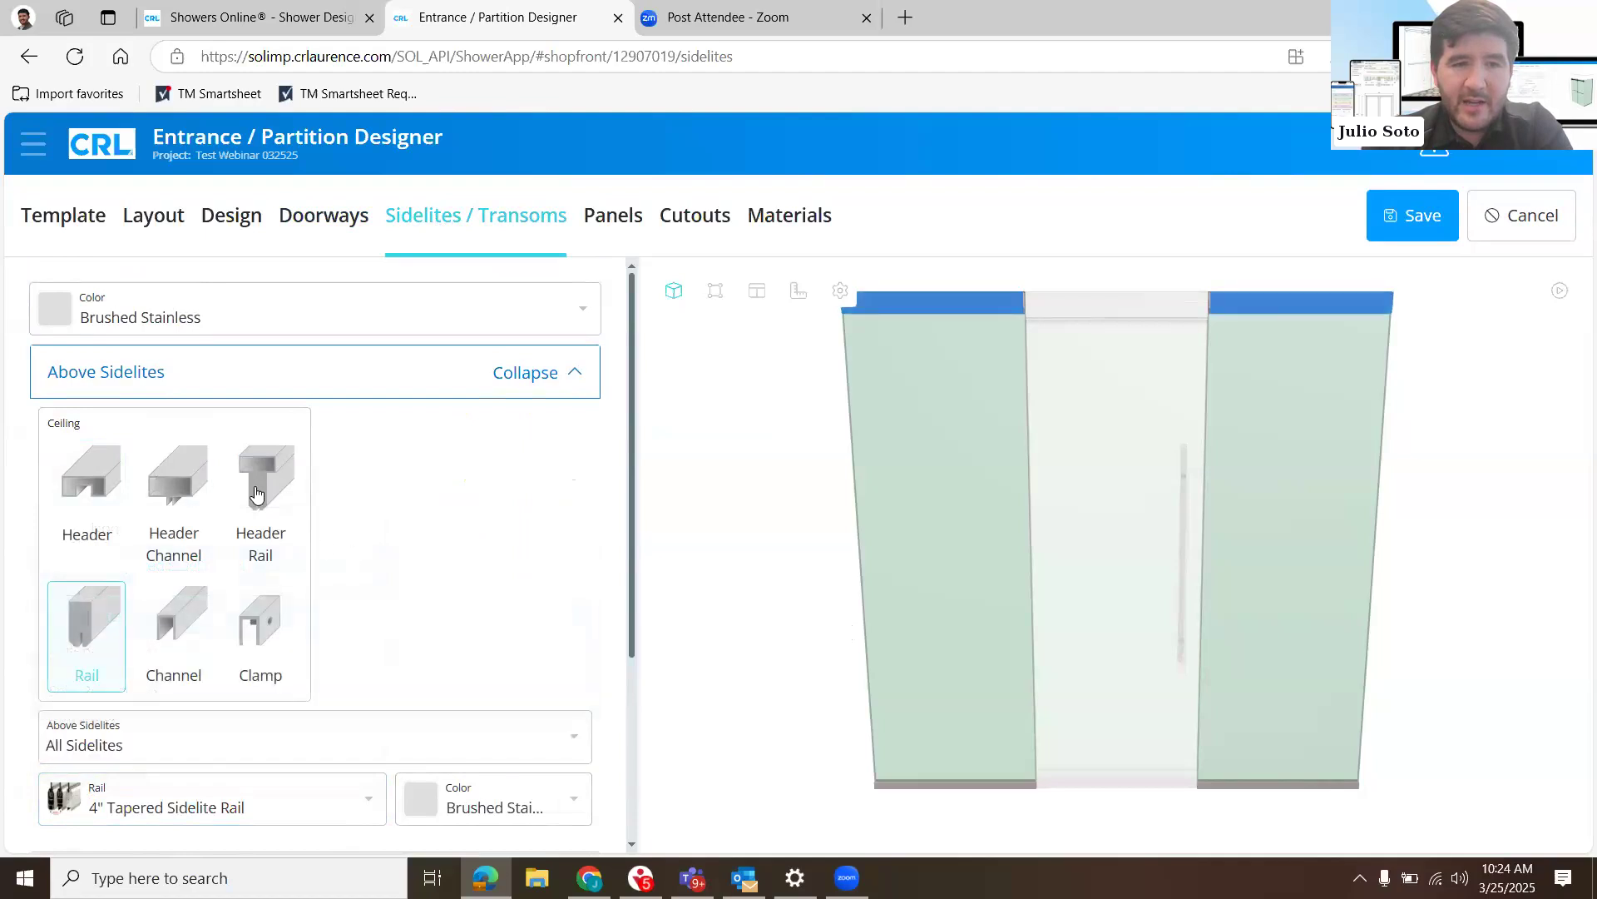
- Set the ceiling attachment above the sidelites to Header Rail and collapse the Above Sidelites settings
left_click(255, 494)
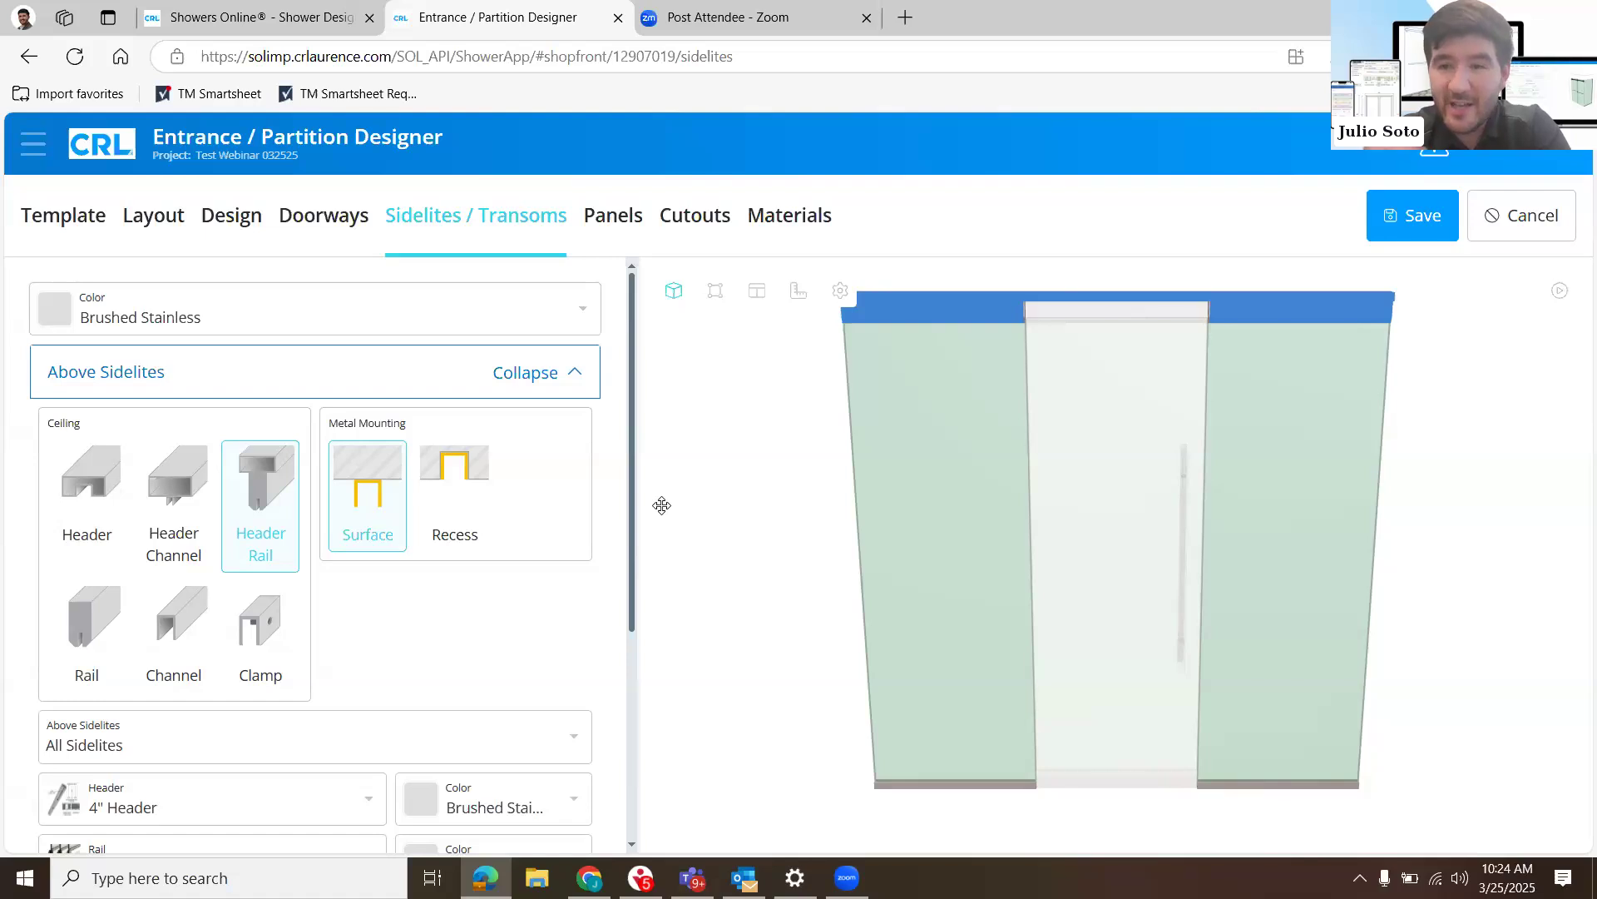
left_click(556, 364)
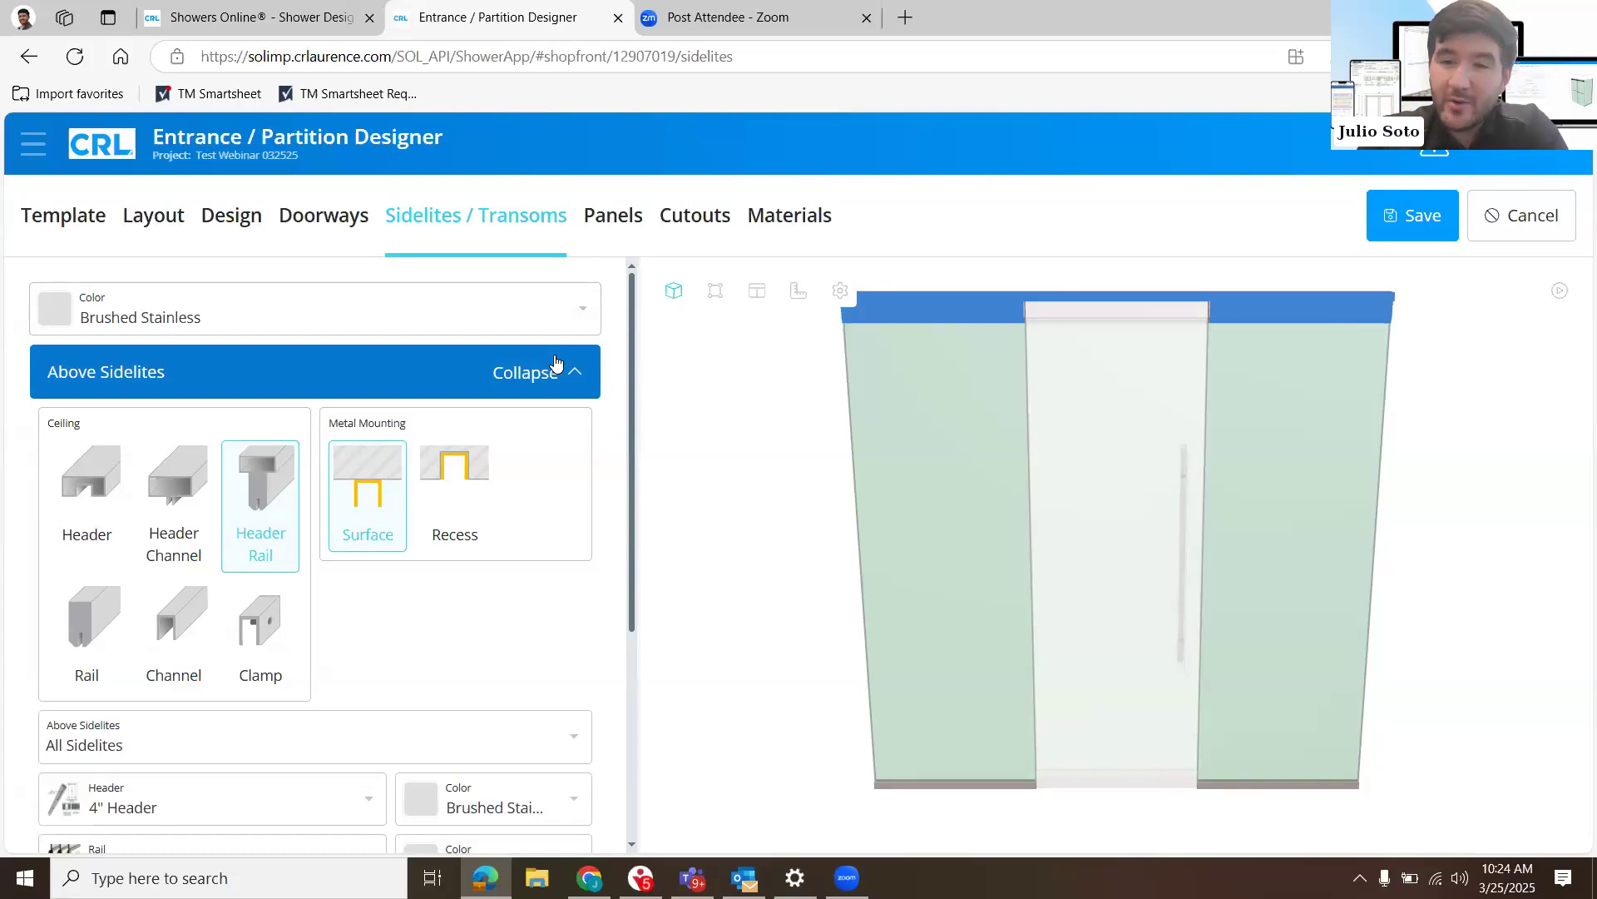
left_click(514, 376)
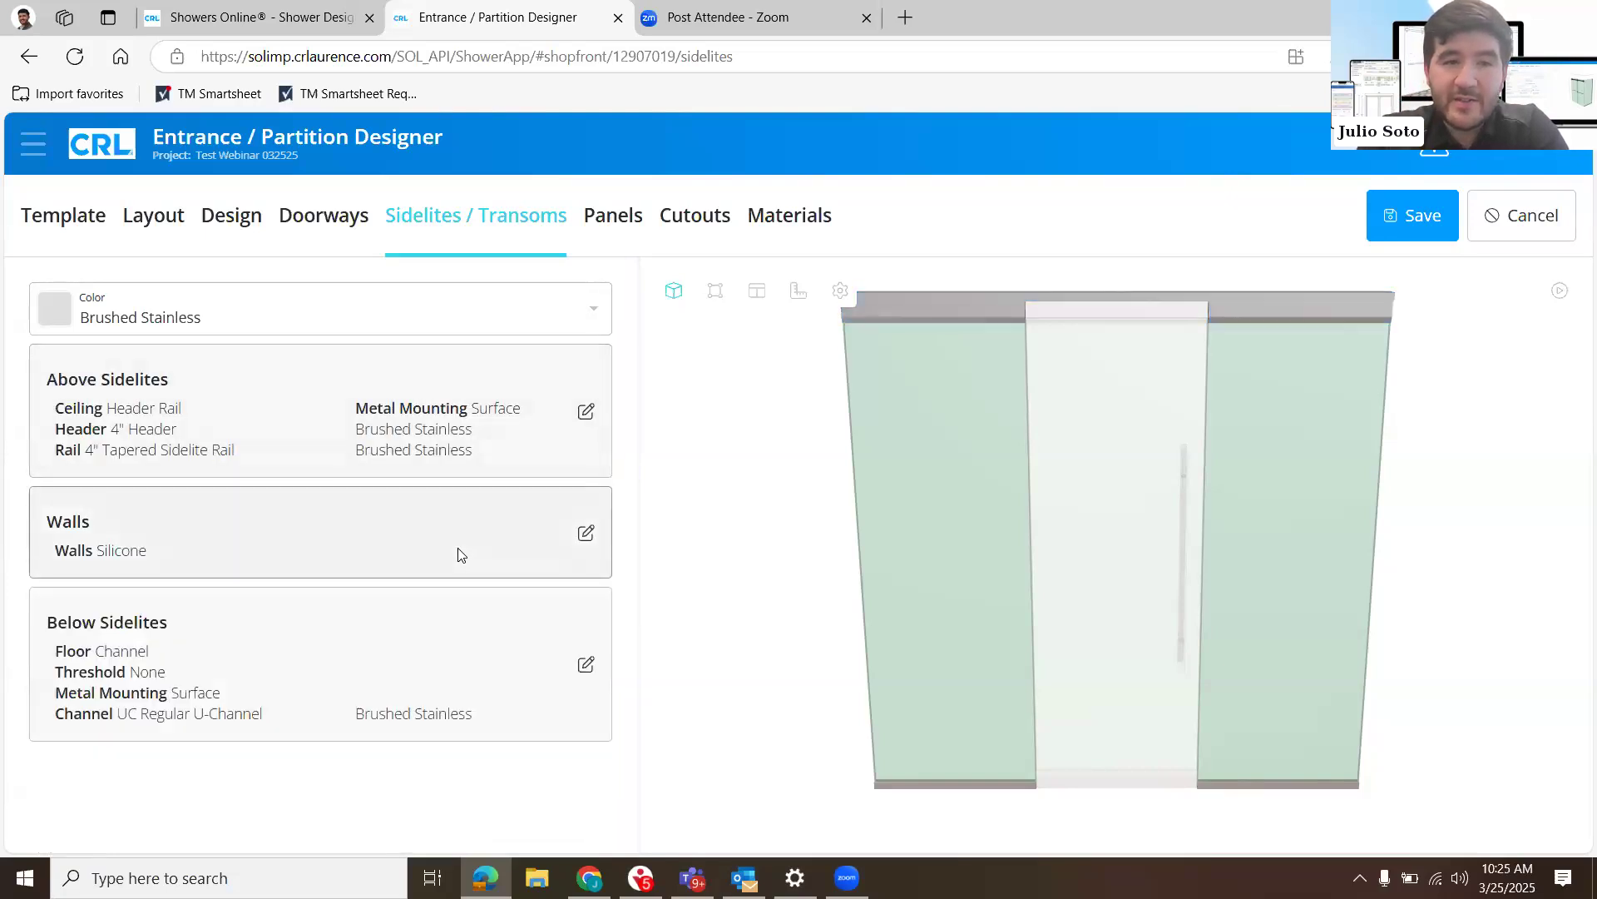
- Review the sidelites' wall attachment options, keeping Silicone for all walls, and collapse the Walls settings
left_click(460, 554)
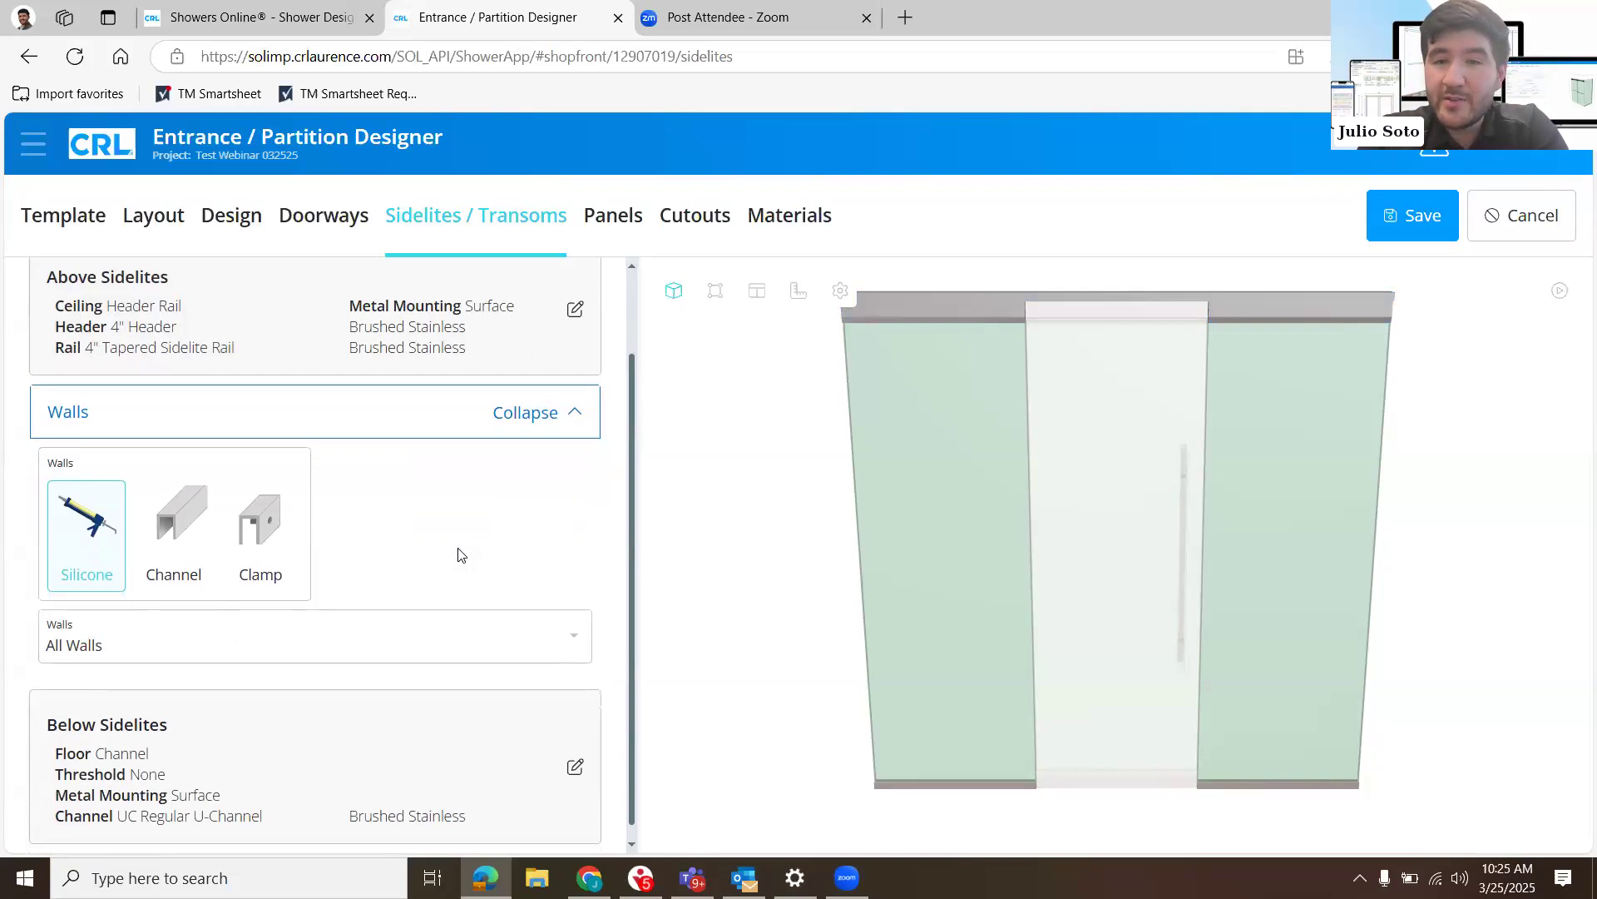
left_click(359, 412)
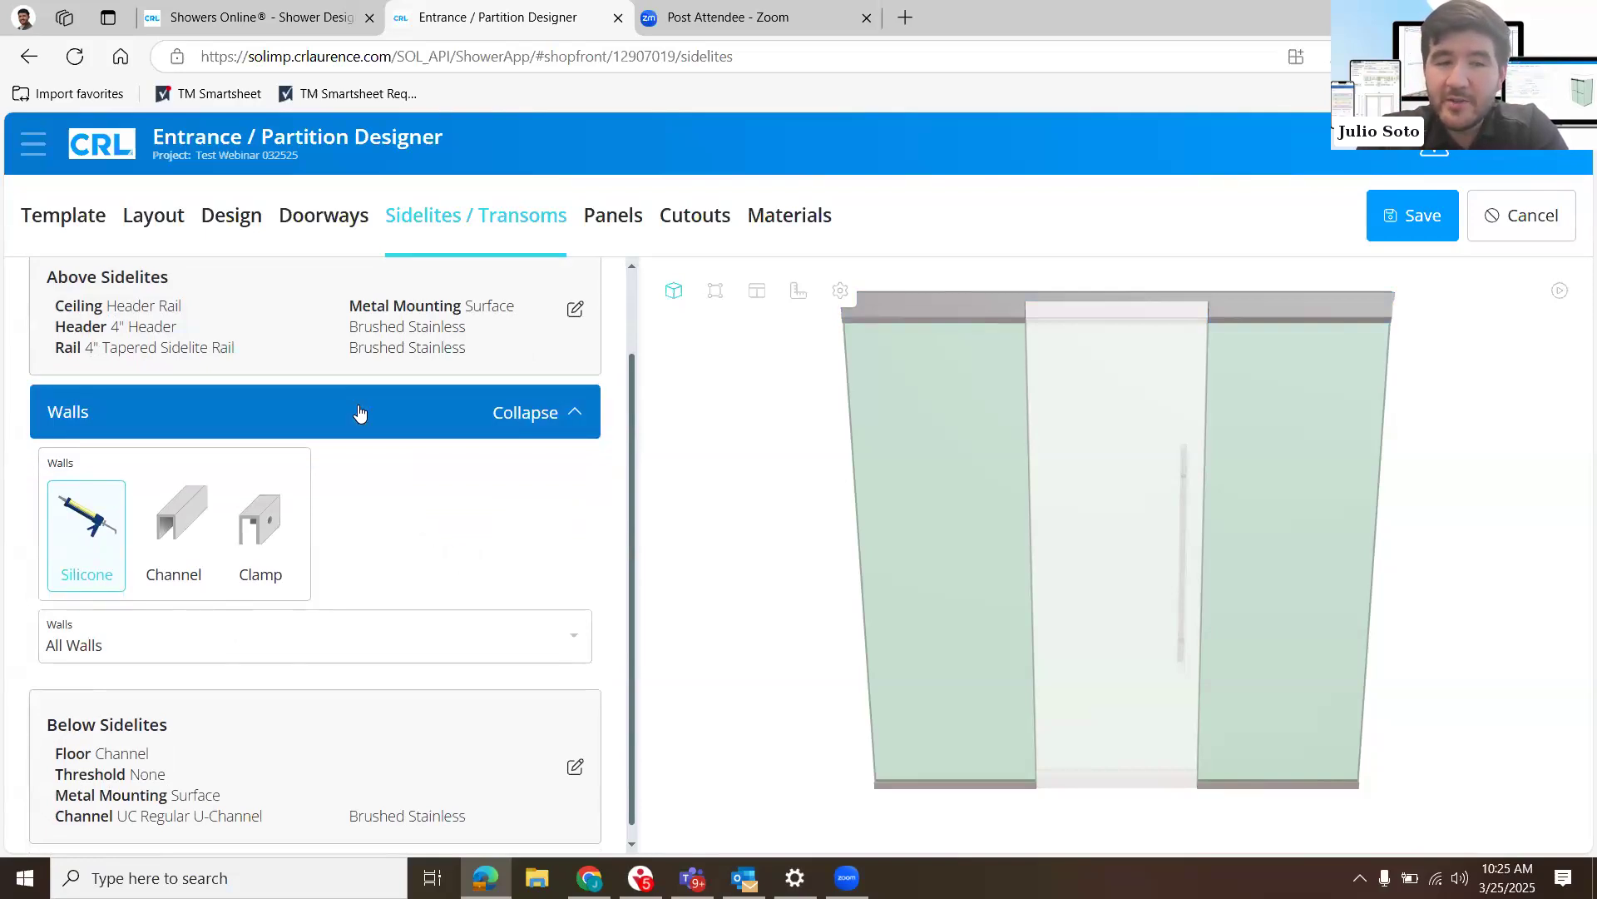
left_click(359, 413)
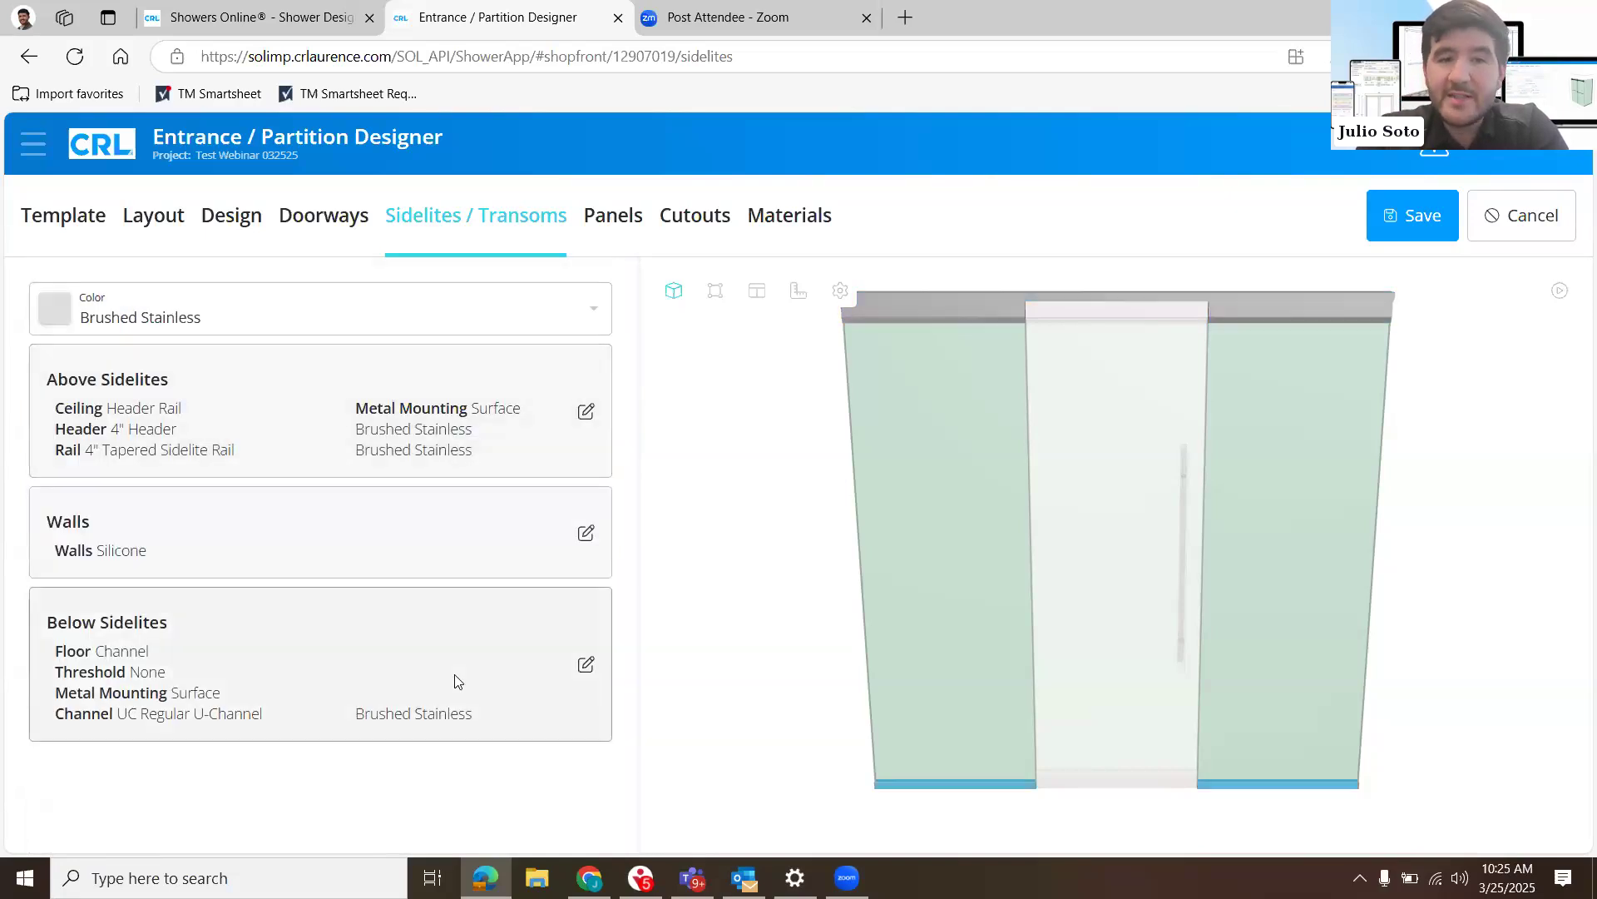
- Set the floor attachment below the sidelites to Rail, keeping 4" Tapered Sidelite Rail, and collapse the Below Sidelites settings
left_click(455, 681)
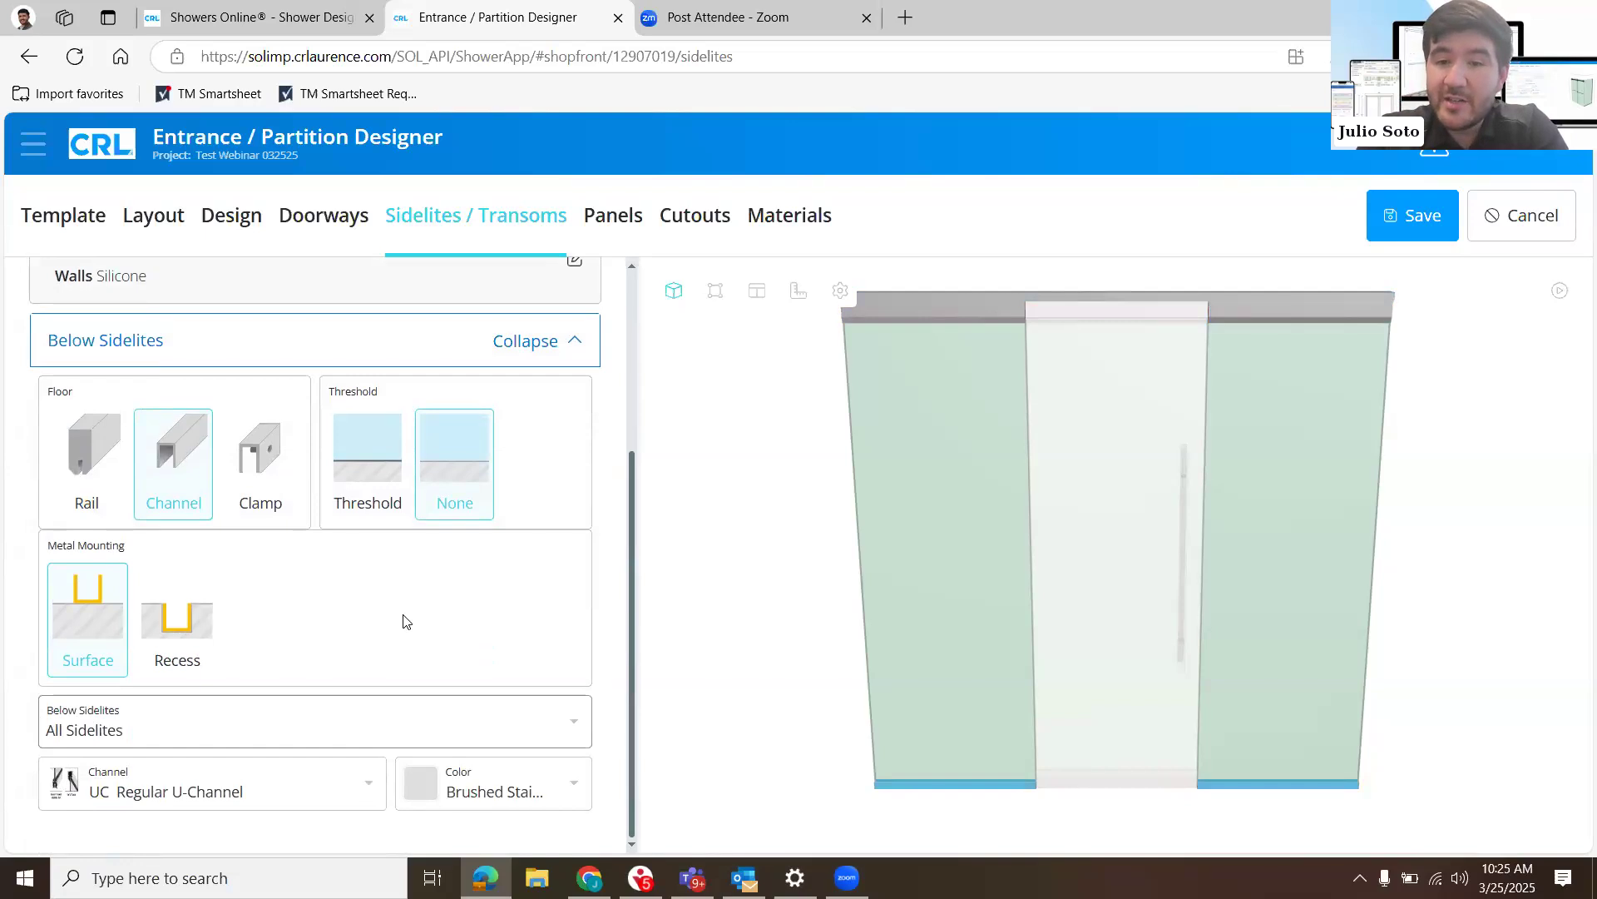
left_click(89, 490)
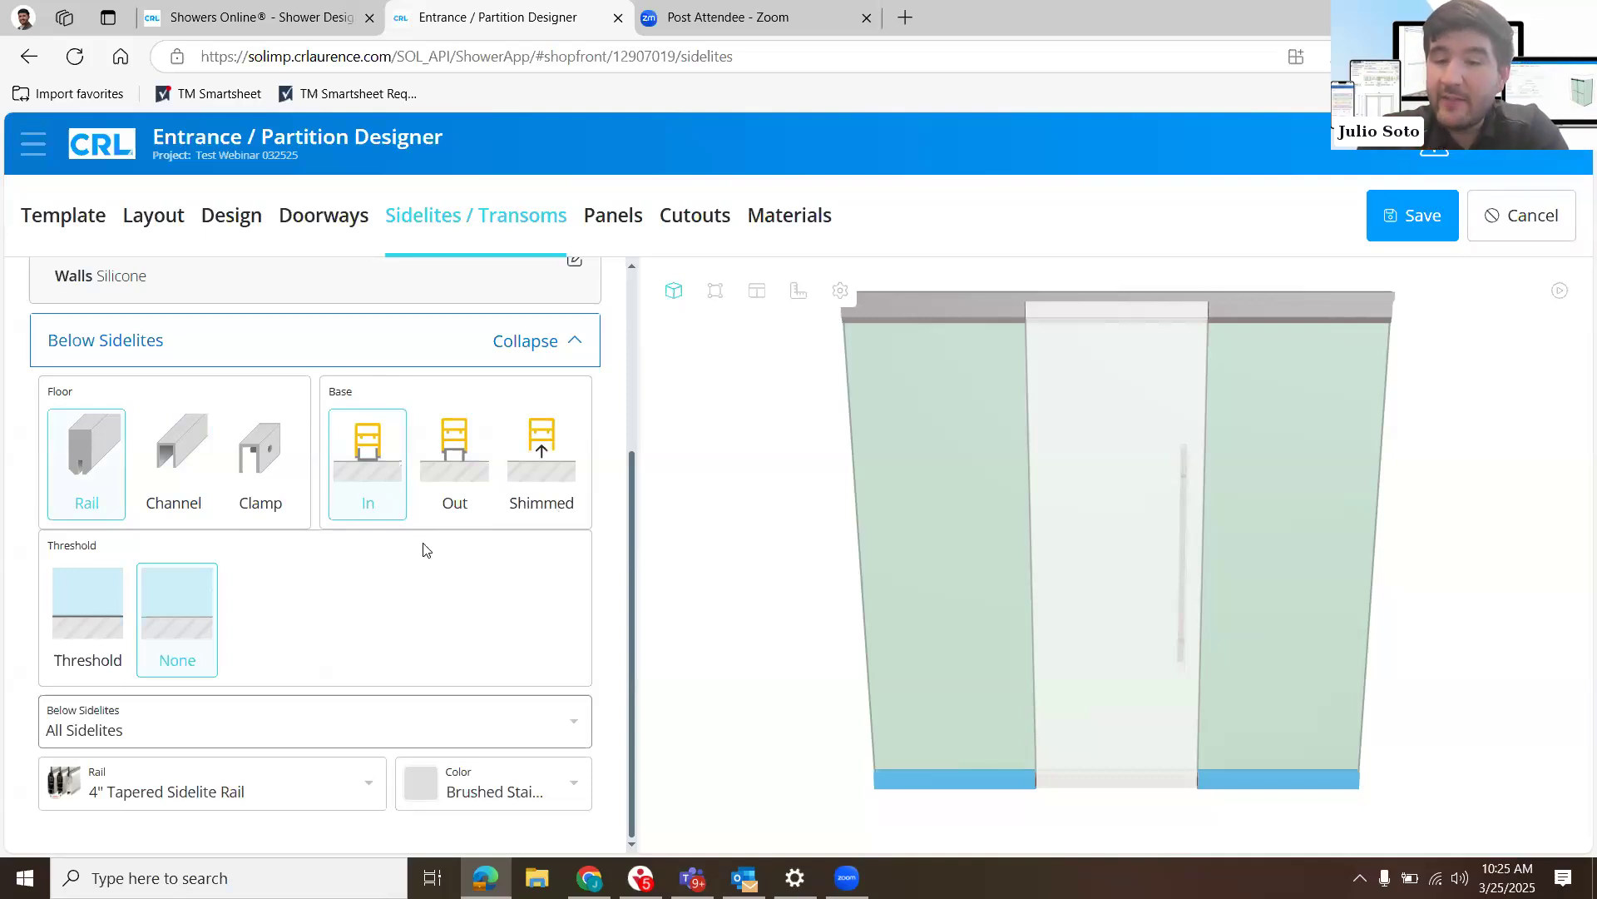
left_click(553, 360)
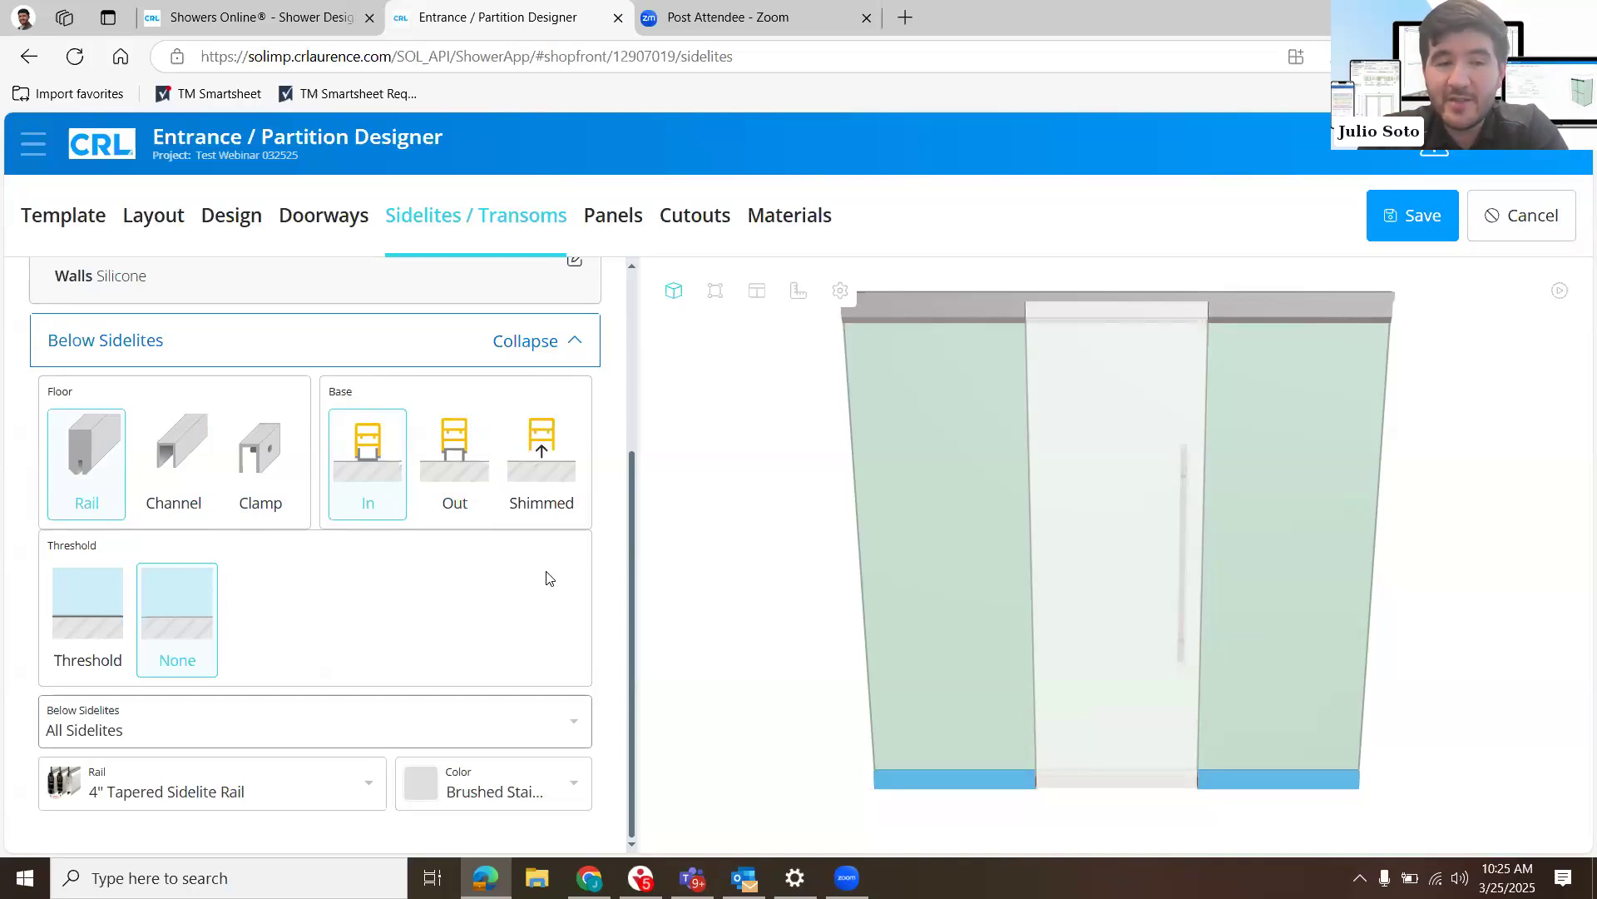
left_click(449, 330)
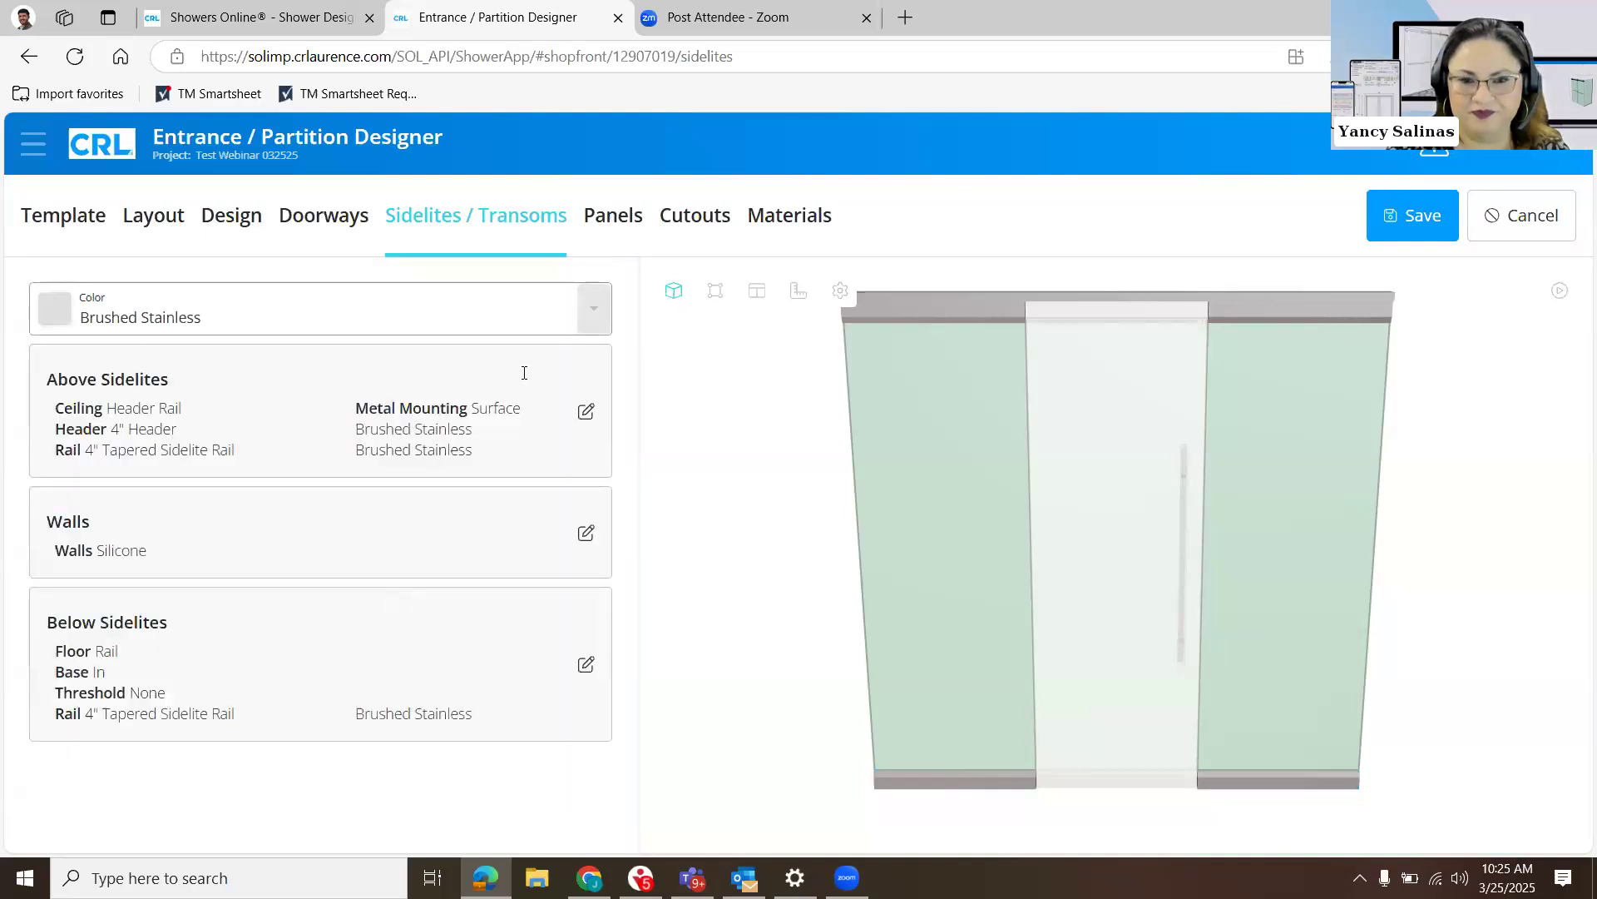
- Open the Return (1A) panel under Panels and show its panel edge settings
left_click(606, 218)
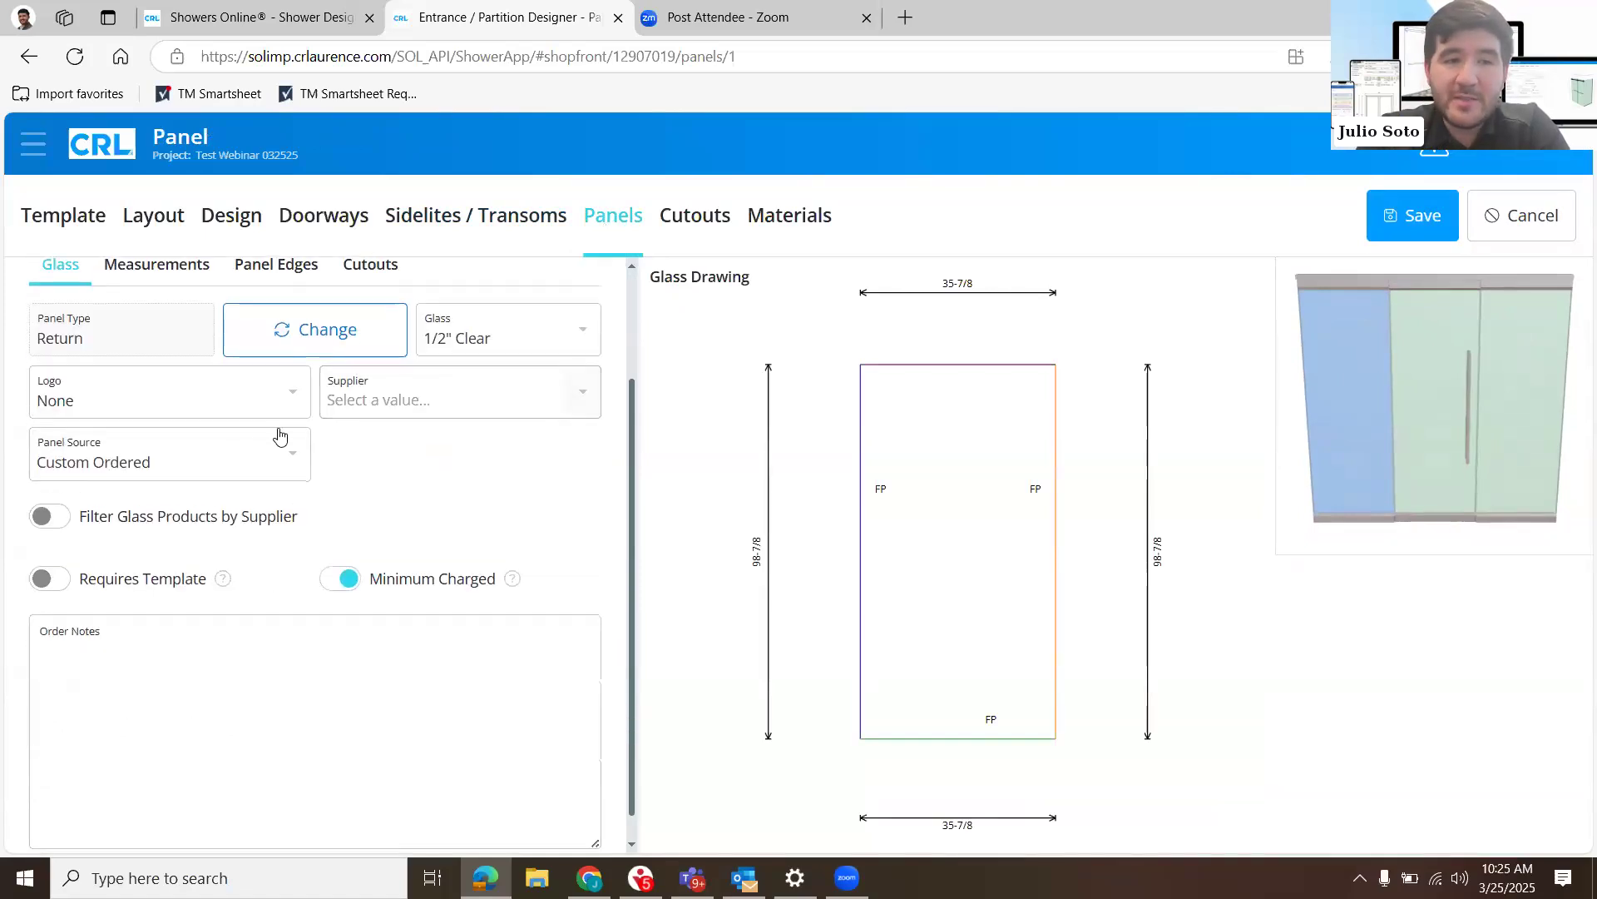
left_click(279, 424)
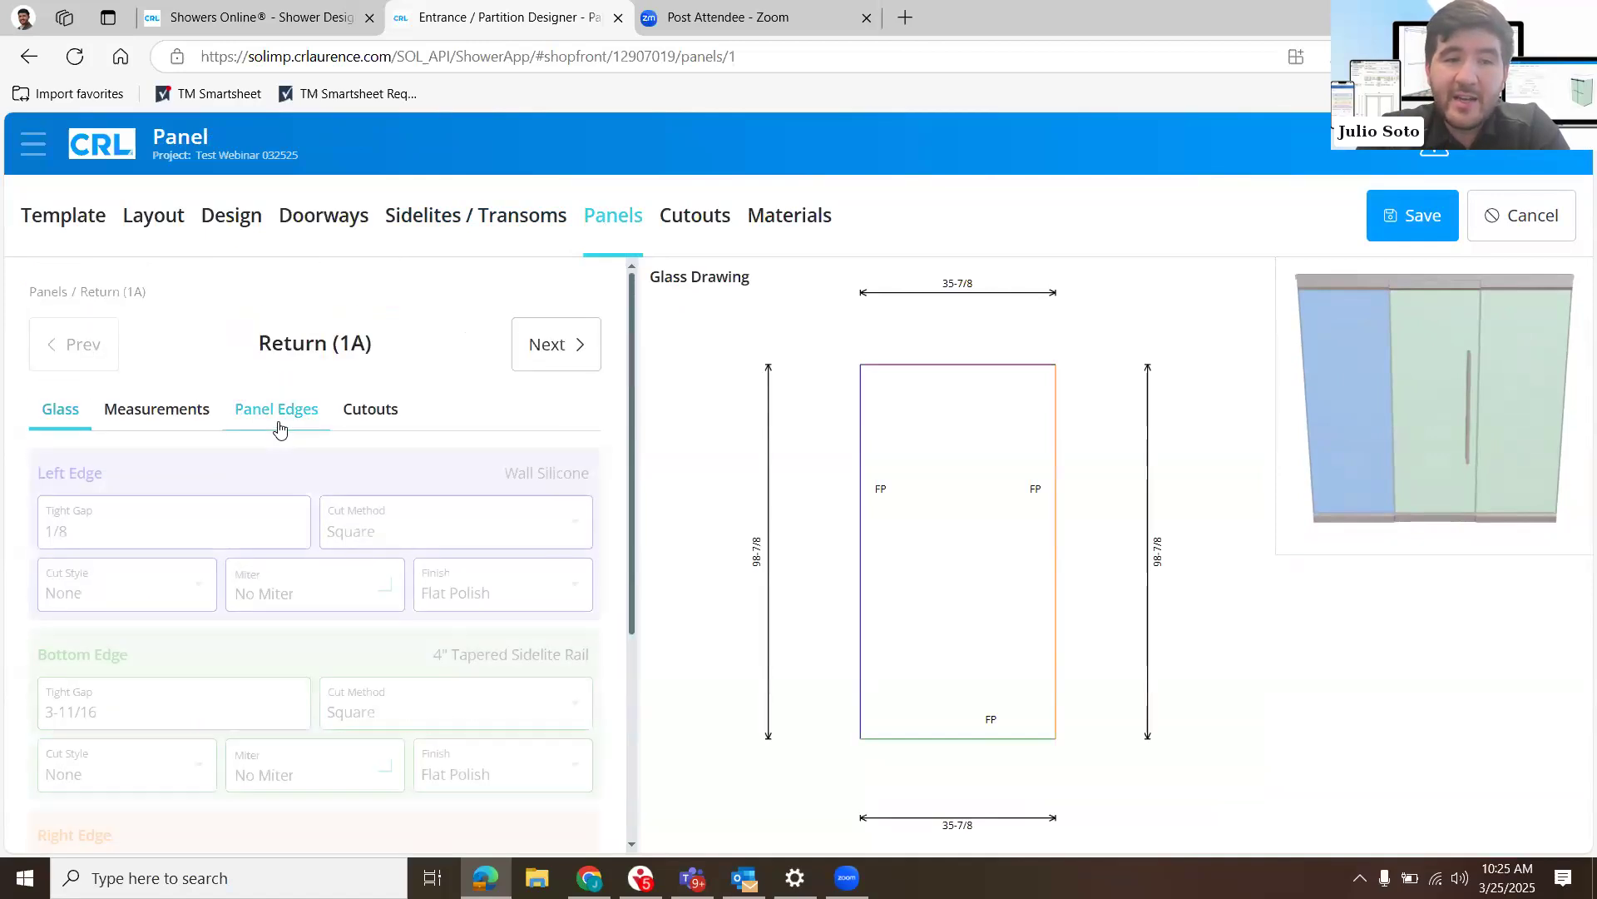
- Set the left edge's tight gap on the Return (1A) panel to 1/4
scroll(278, 420, "down", 1)
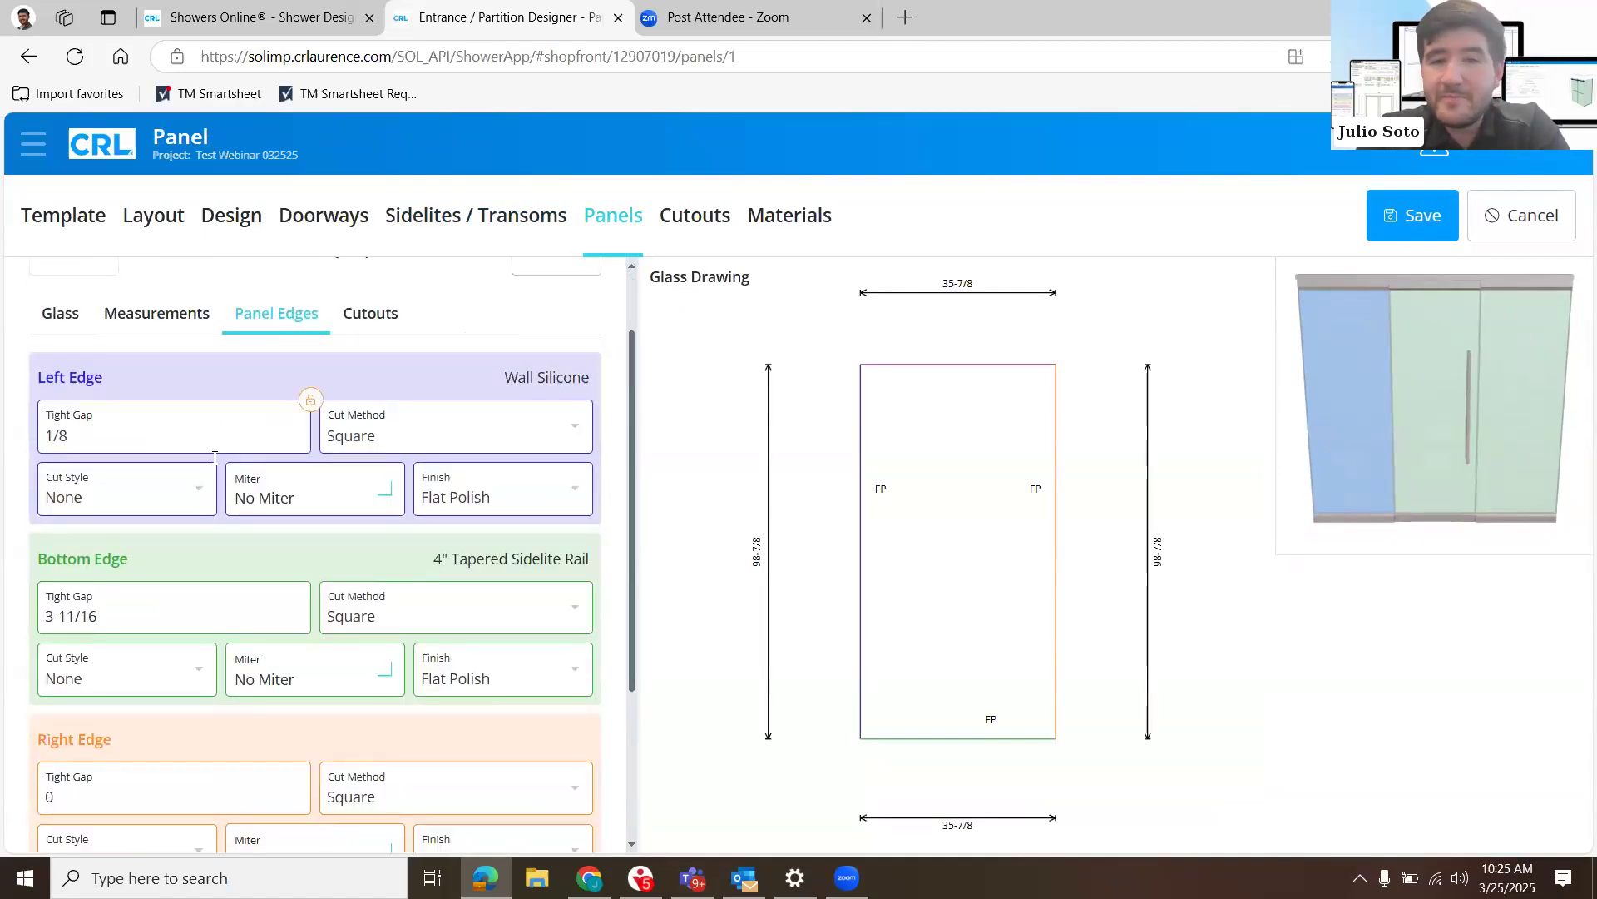
scroll(214, 457, "up", 1)
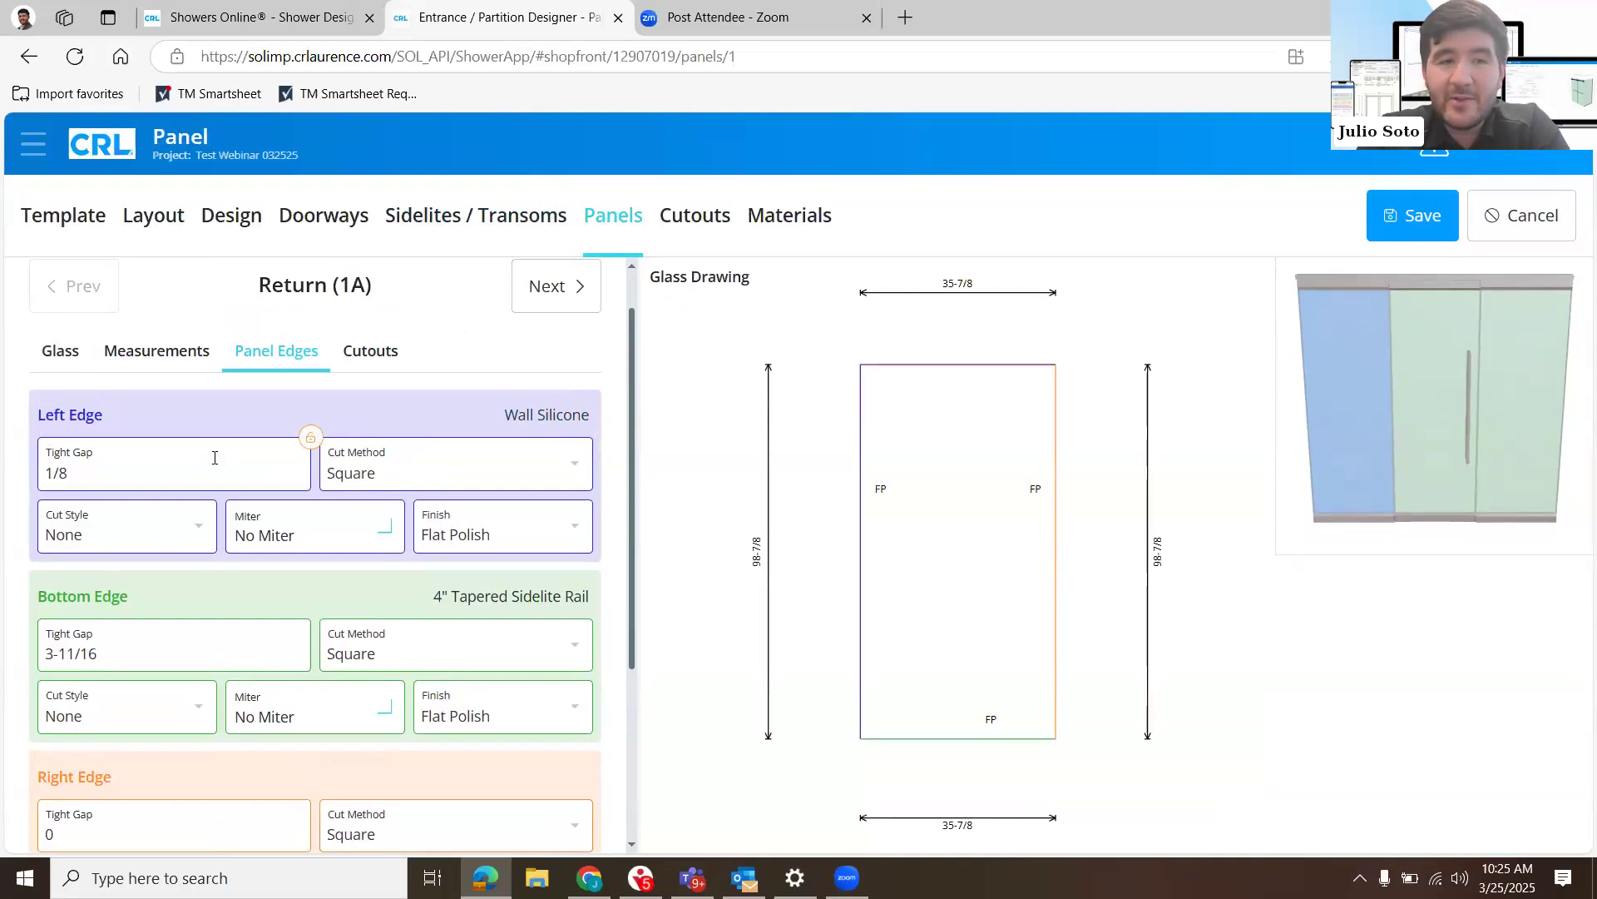
left_click(215, 457)
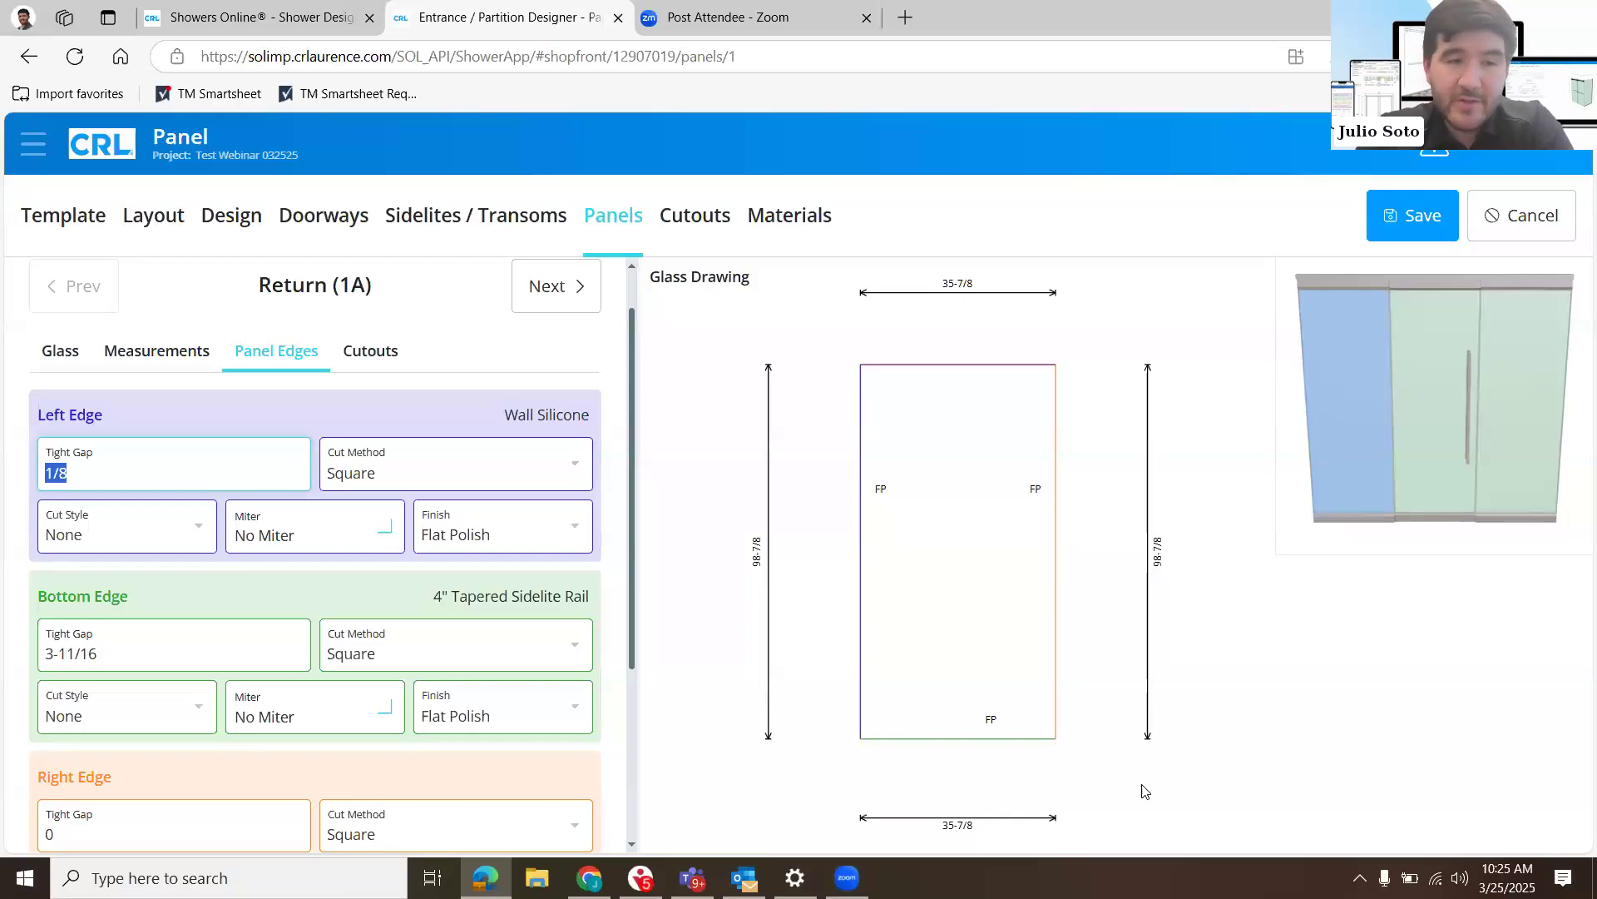
left_click(173, 482)
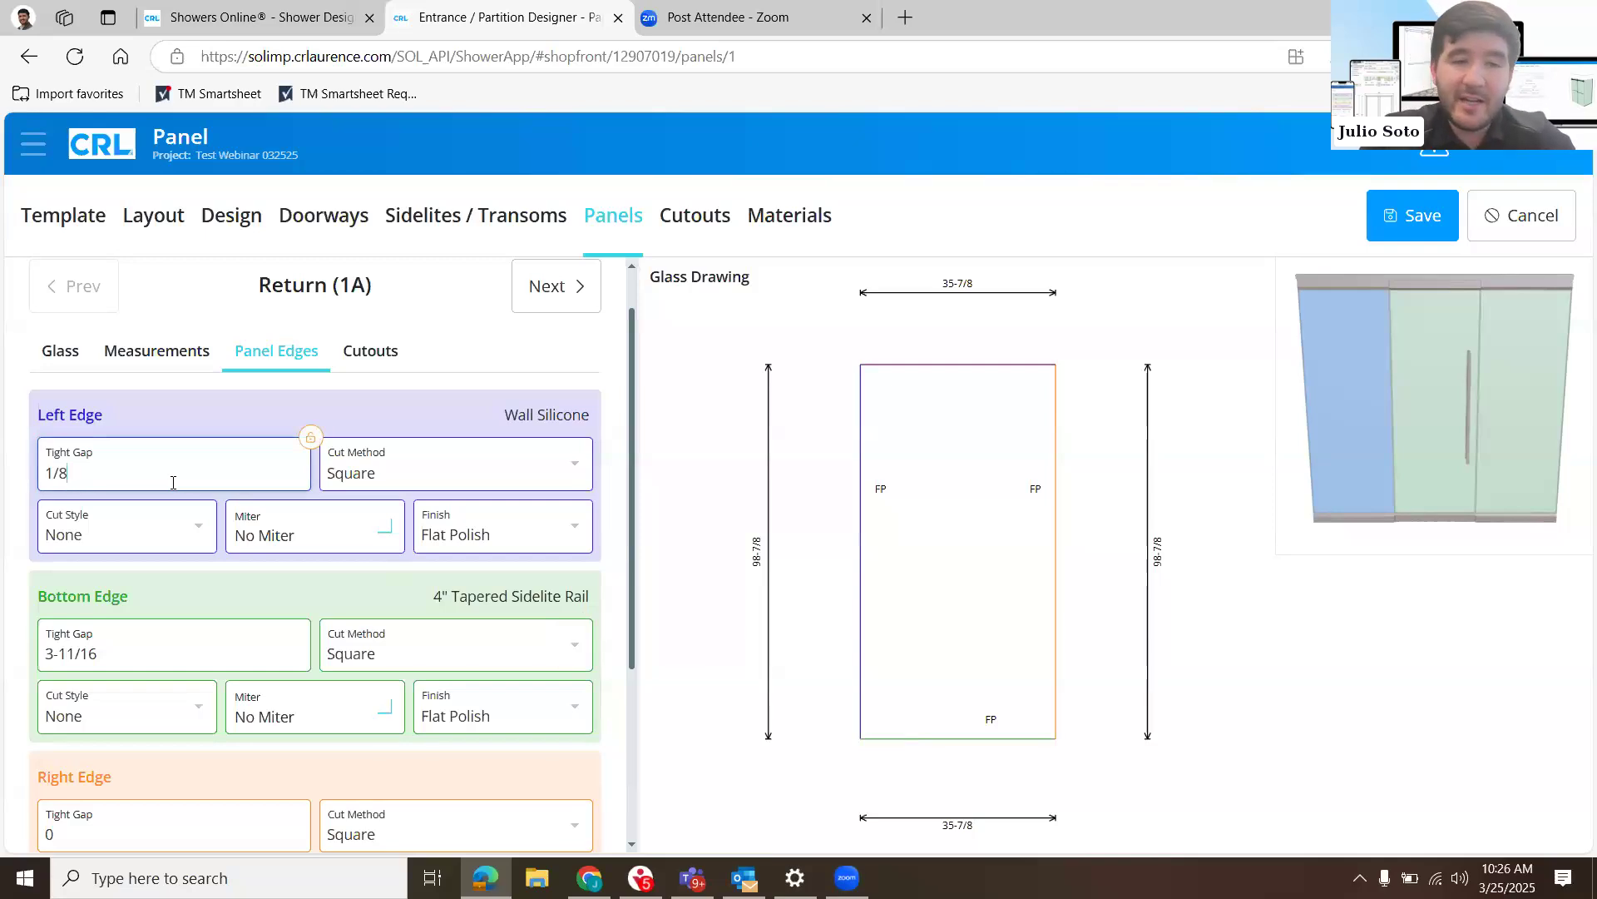
key("BackSpace")
type("4")
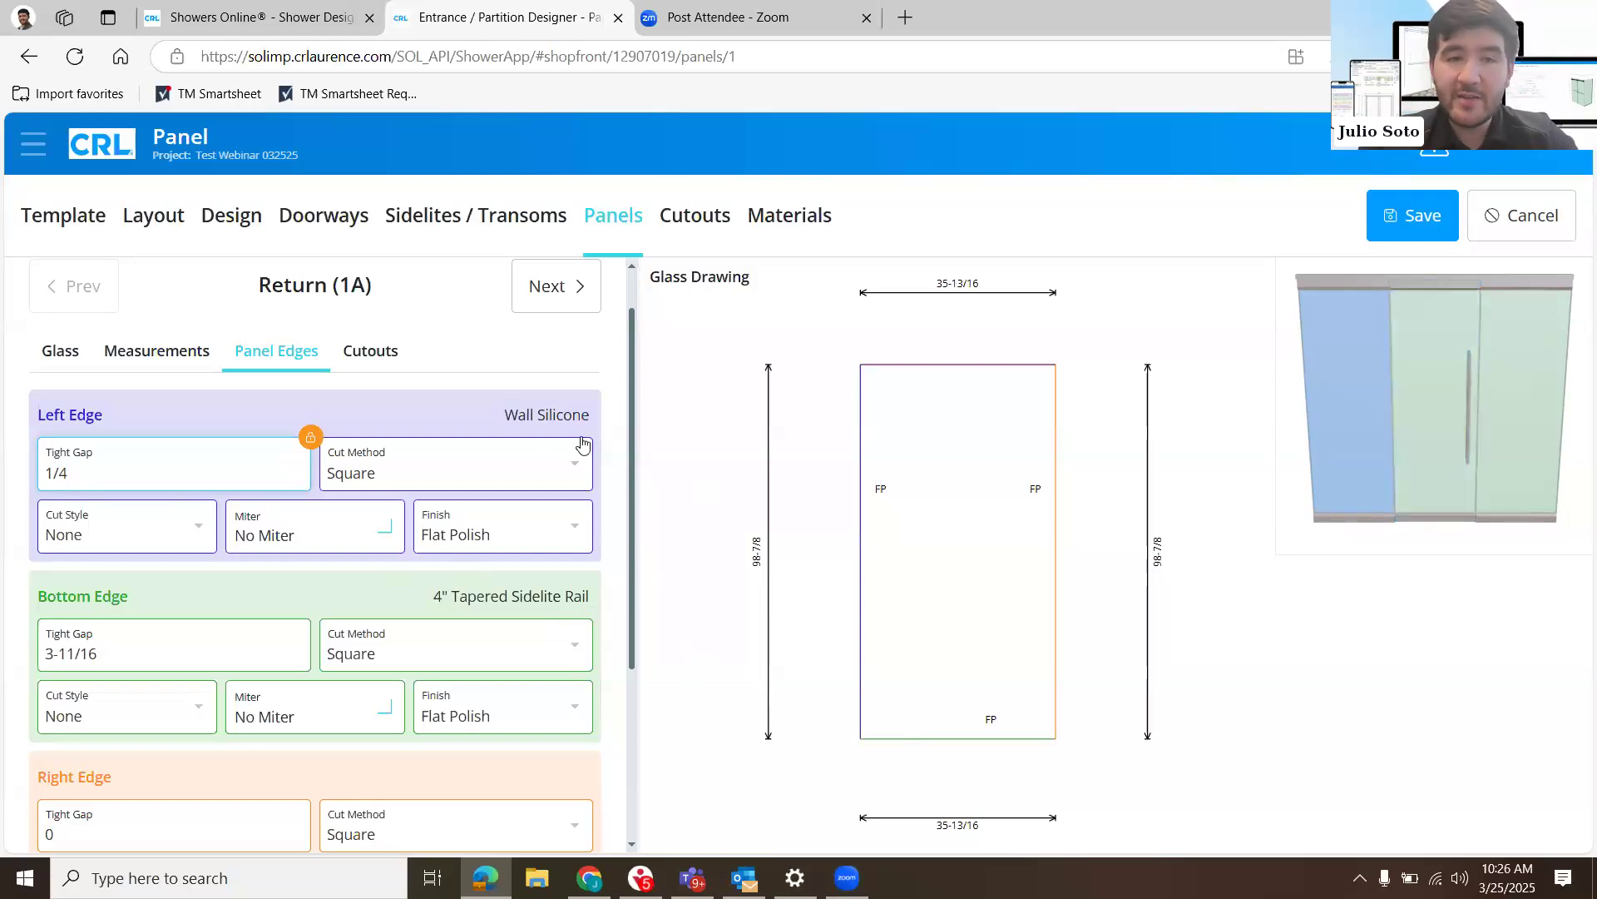
scroll(571, 652, "down", 1)
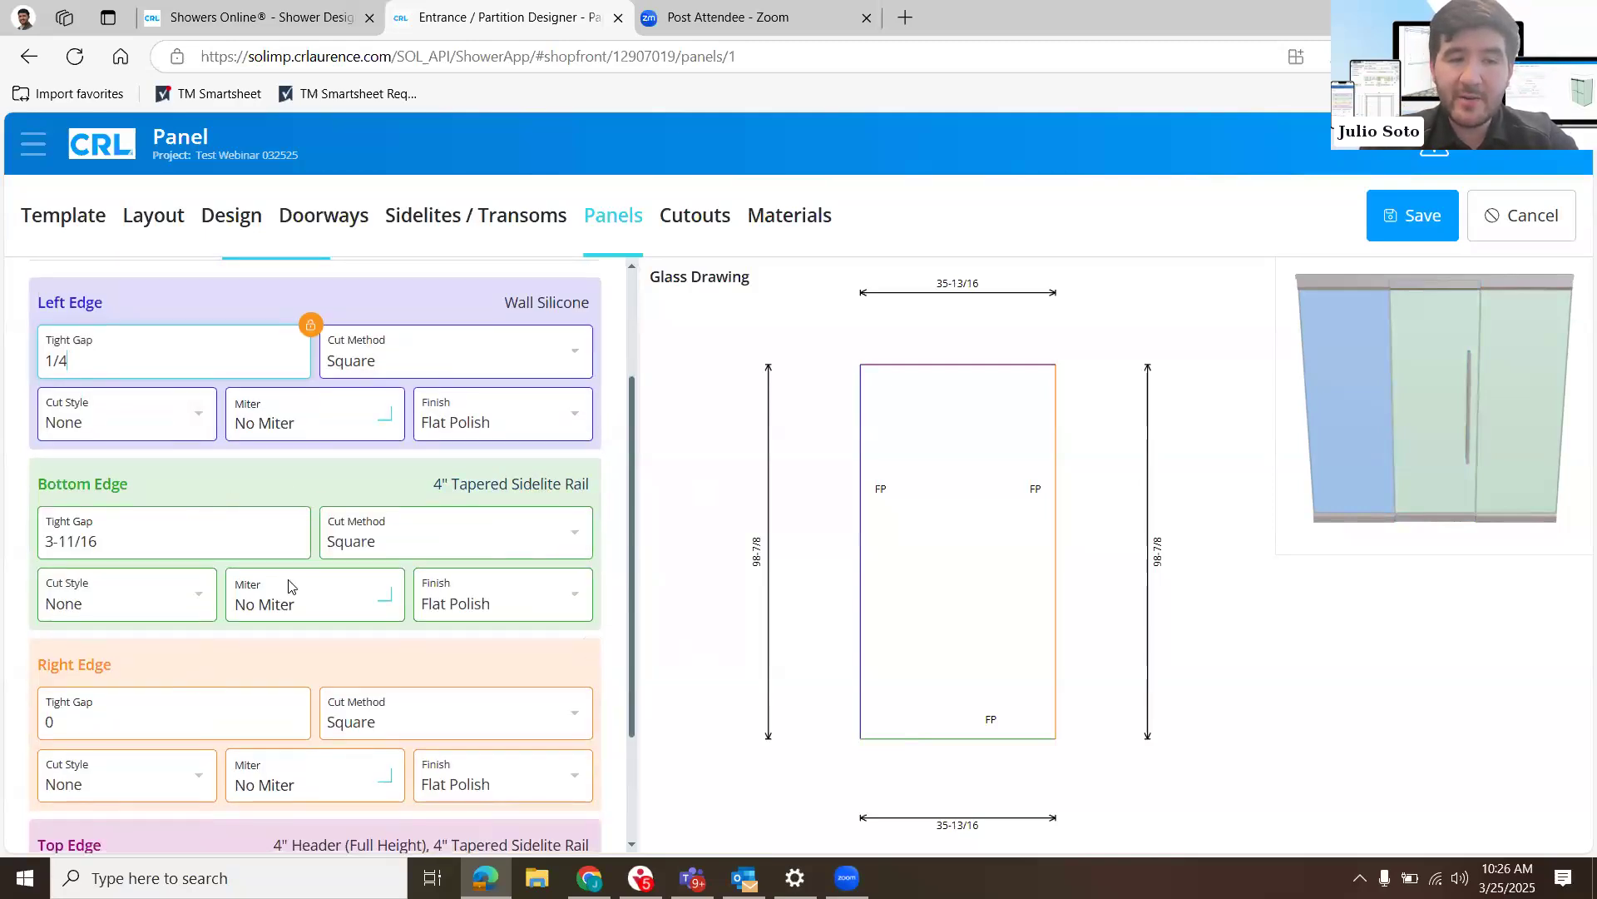
scroll(303, 588, "down", 2)
- Set the left edge's tight gap on the Door-Left-Inswing (2A) panel to 1/4
left_click(1389, 360)
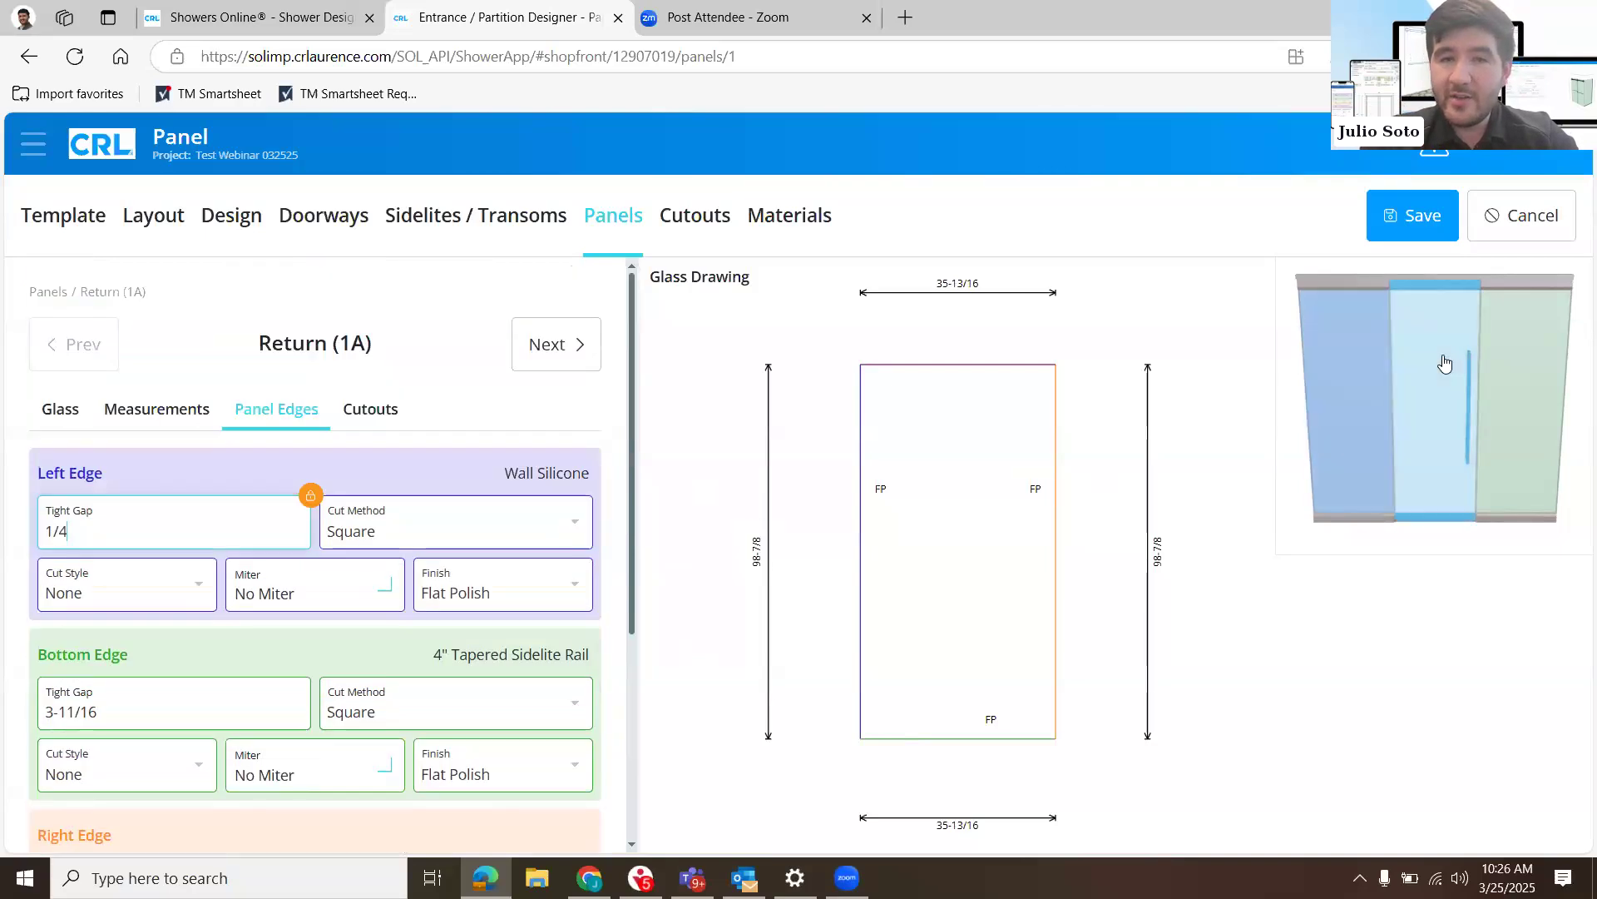
left_click(1444, 363)
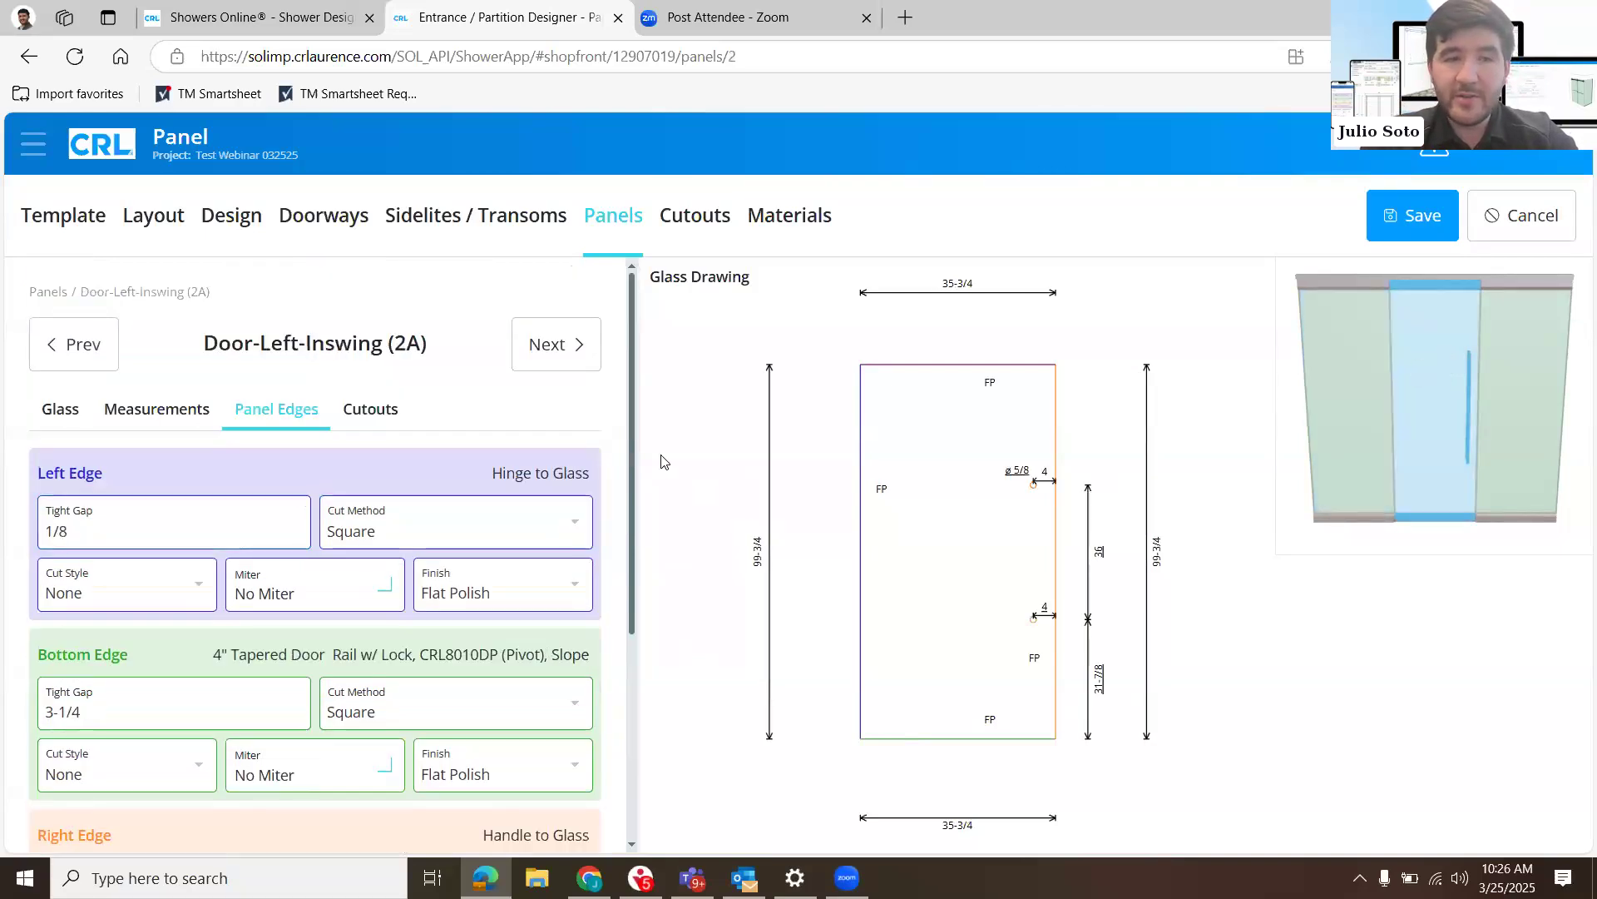
right_click(108, 536)
key("Escape")
left_click(109, 536)
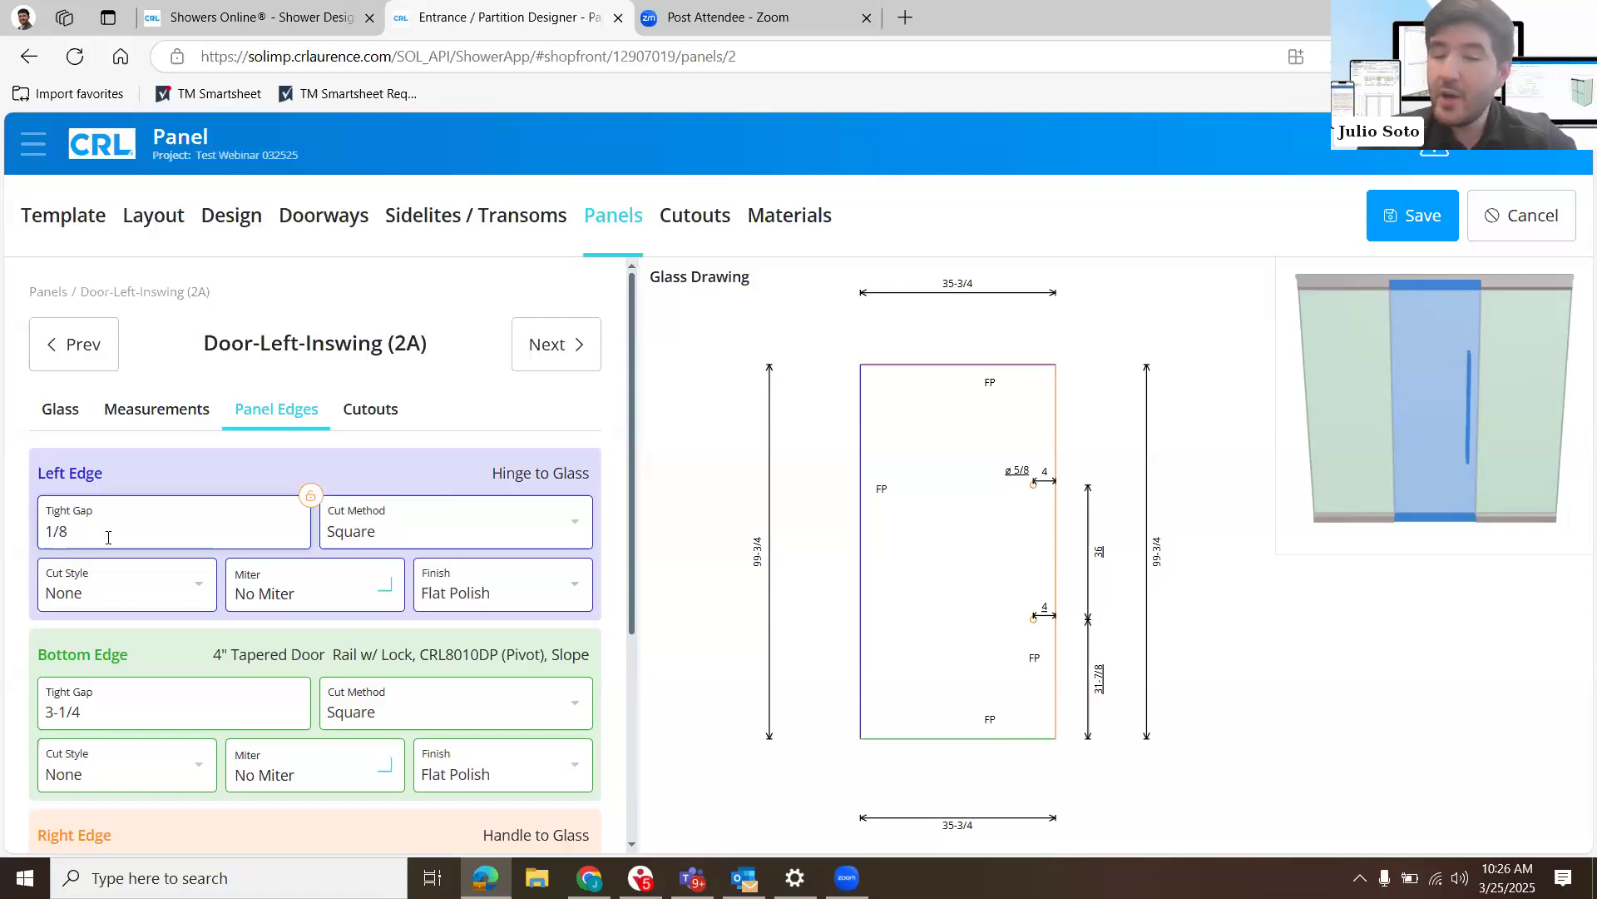
key("BackSpace")
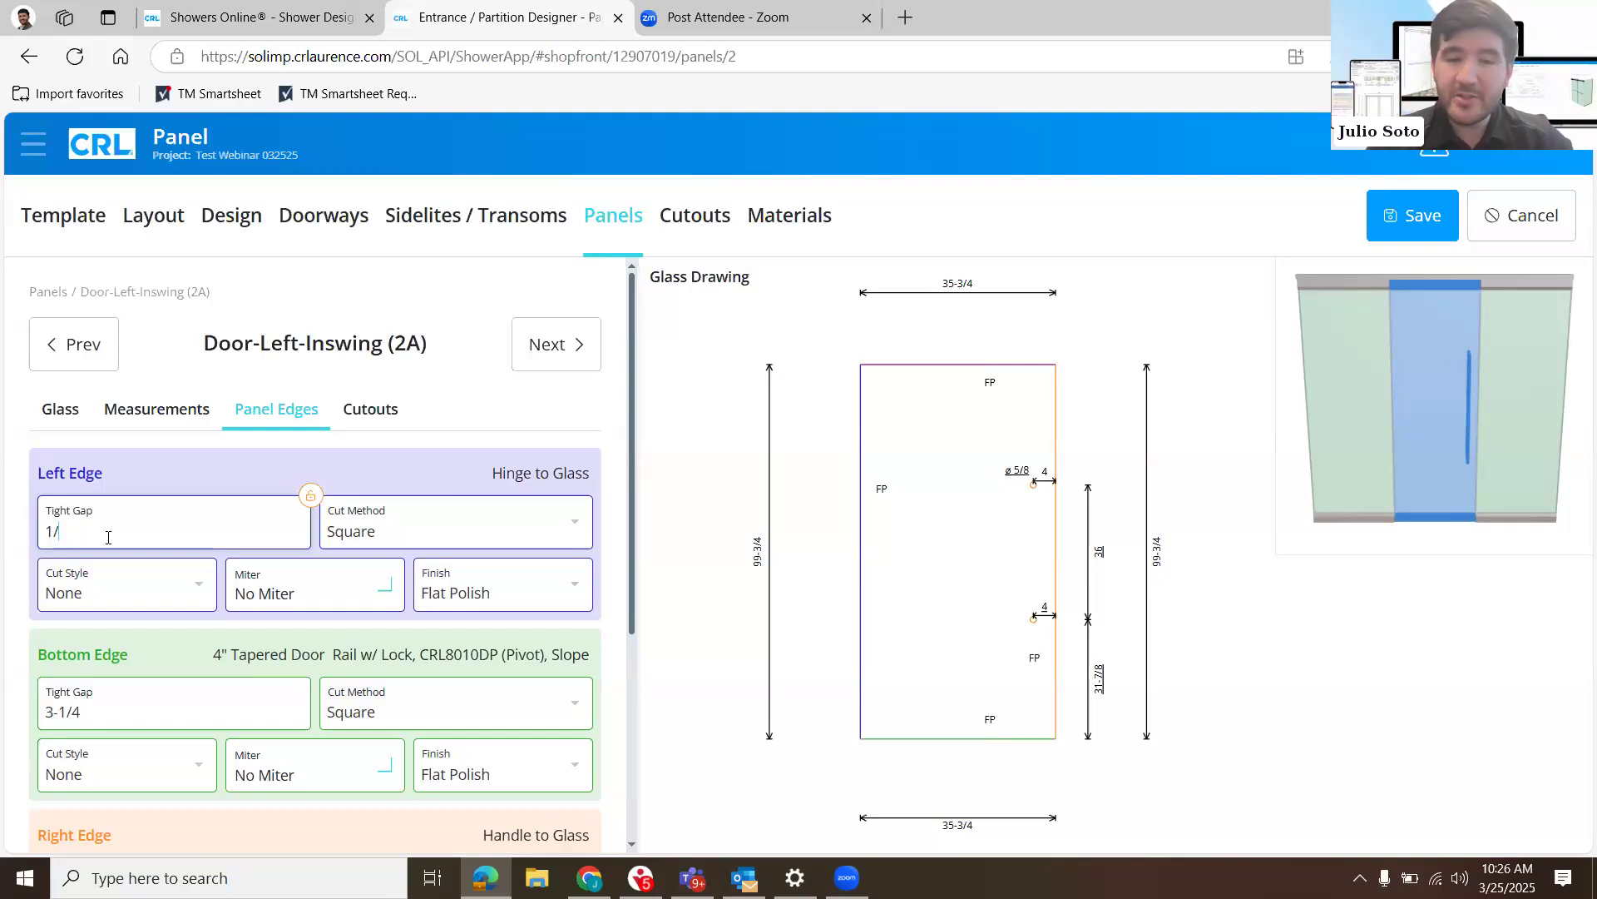
type("4")
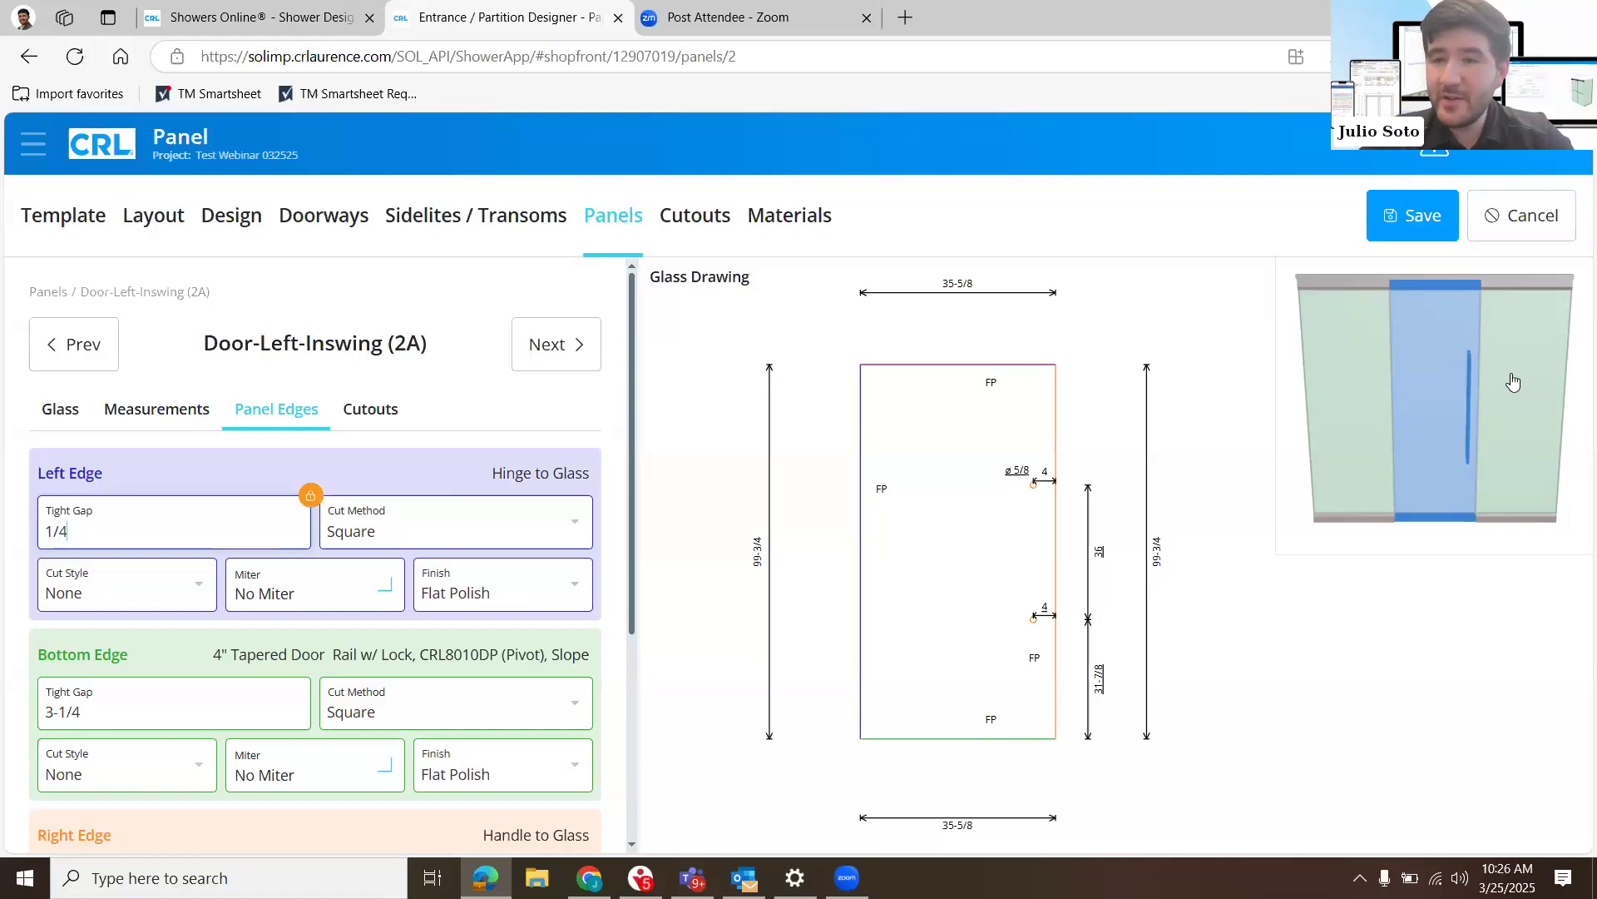
- Check the edge settings of the Return (3A) panel and review the component list under Materials
left_click(1513, 380)
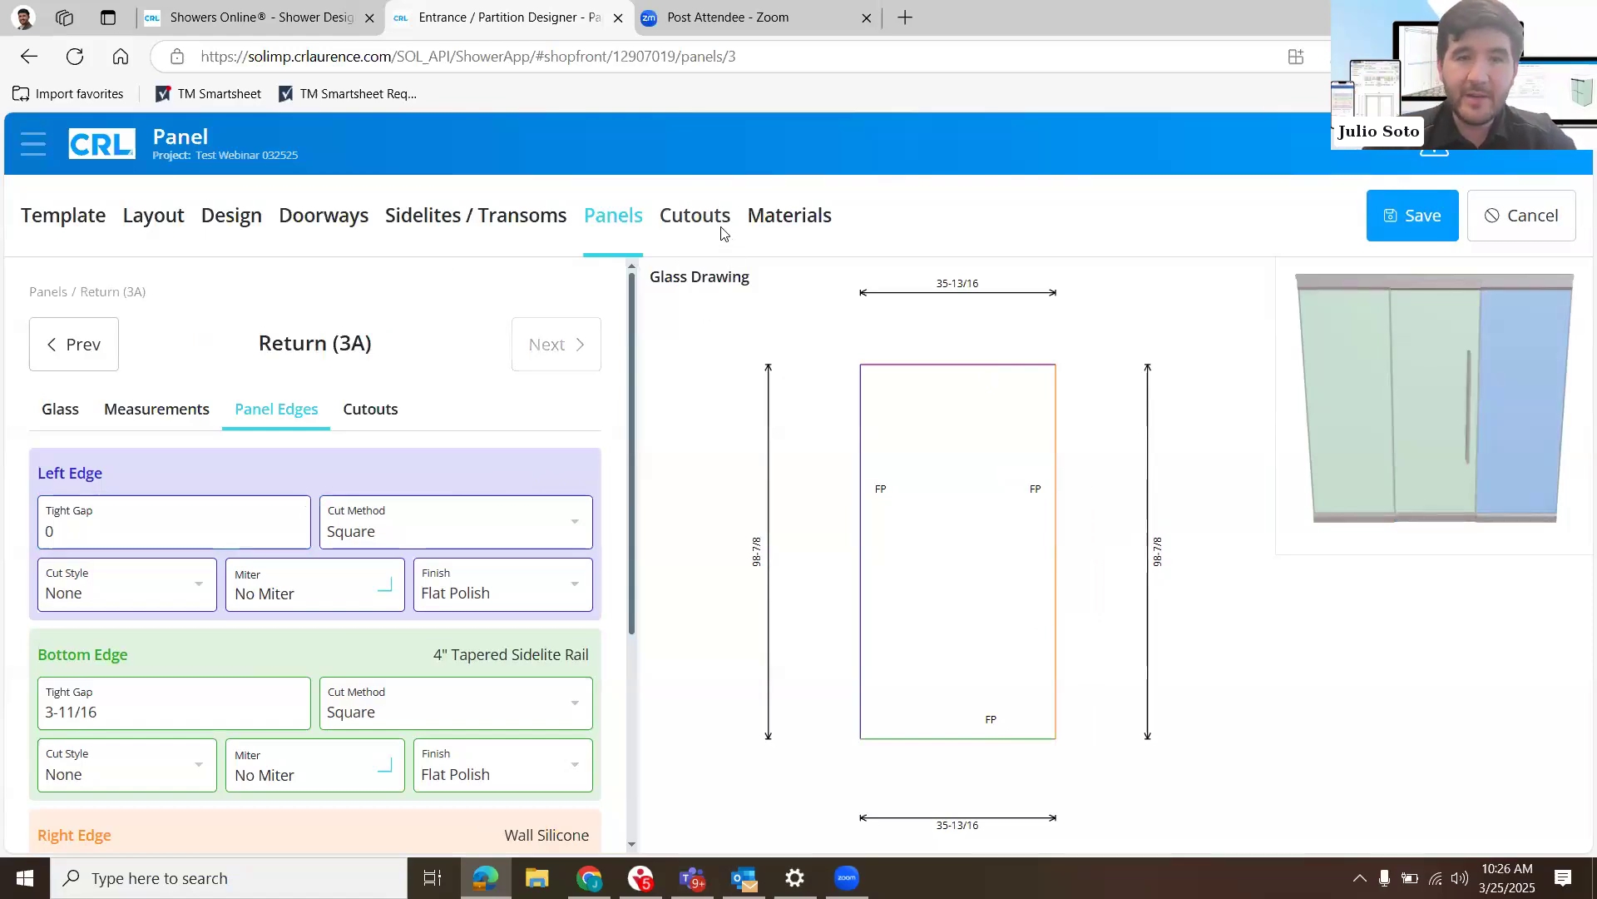
left_click(808, 220)
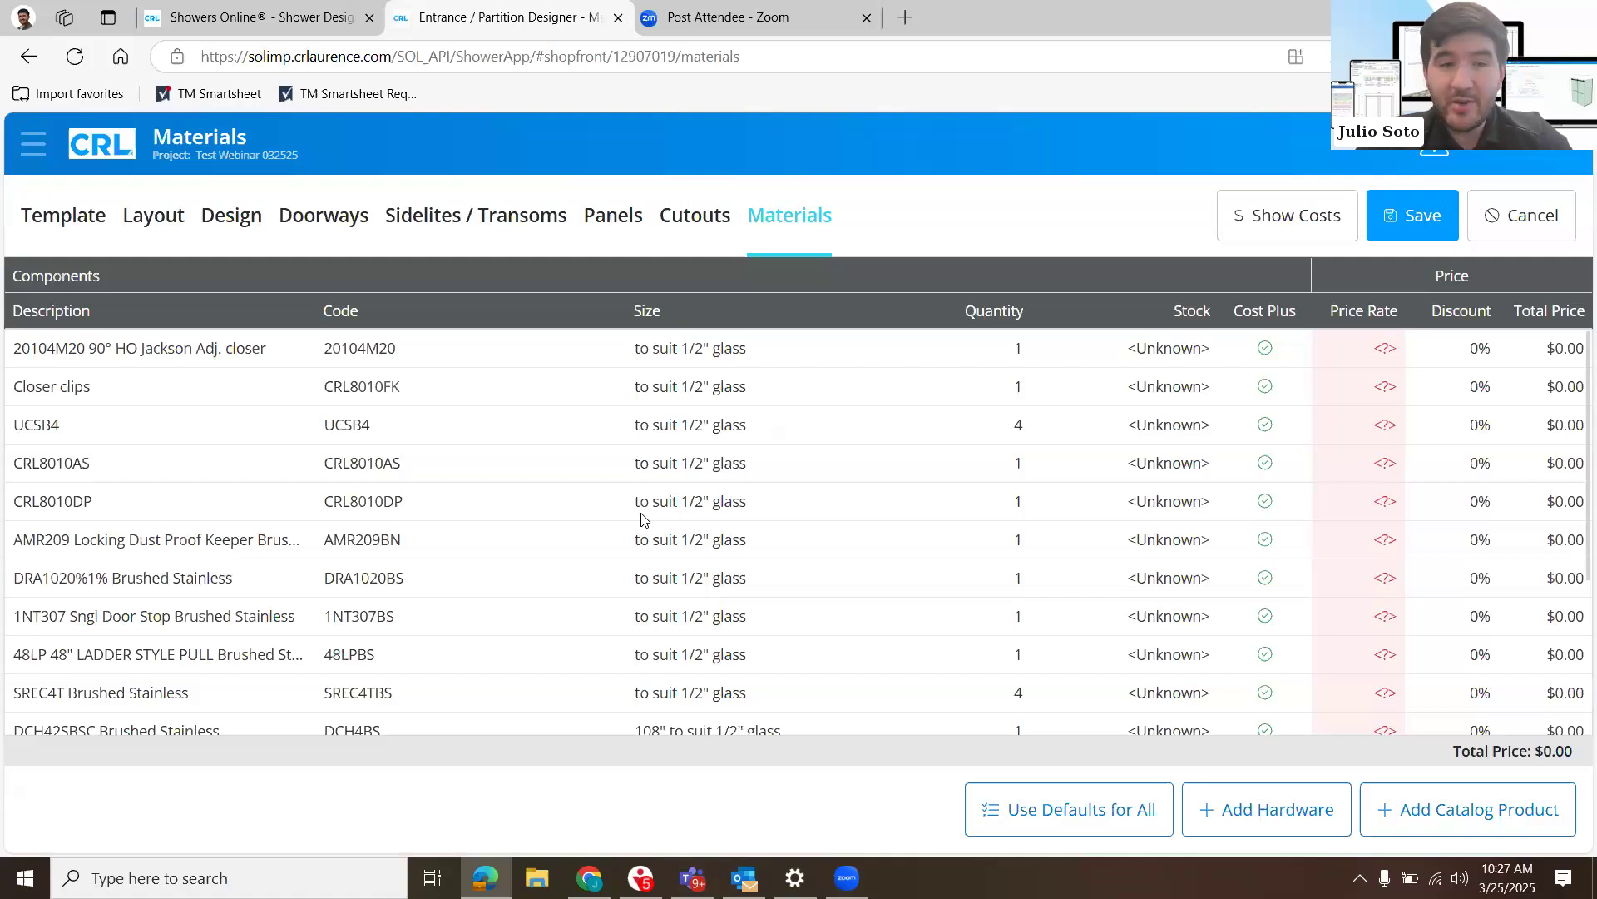
scroll(641, 520, "down", 1)
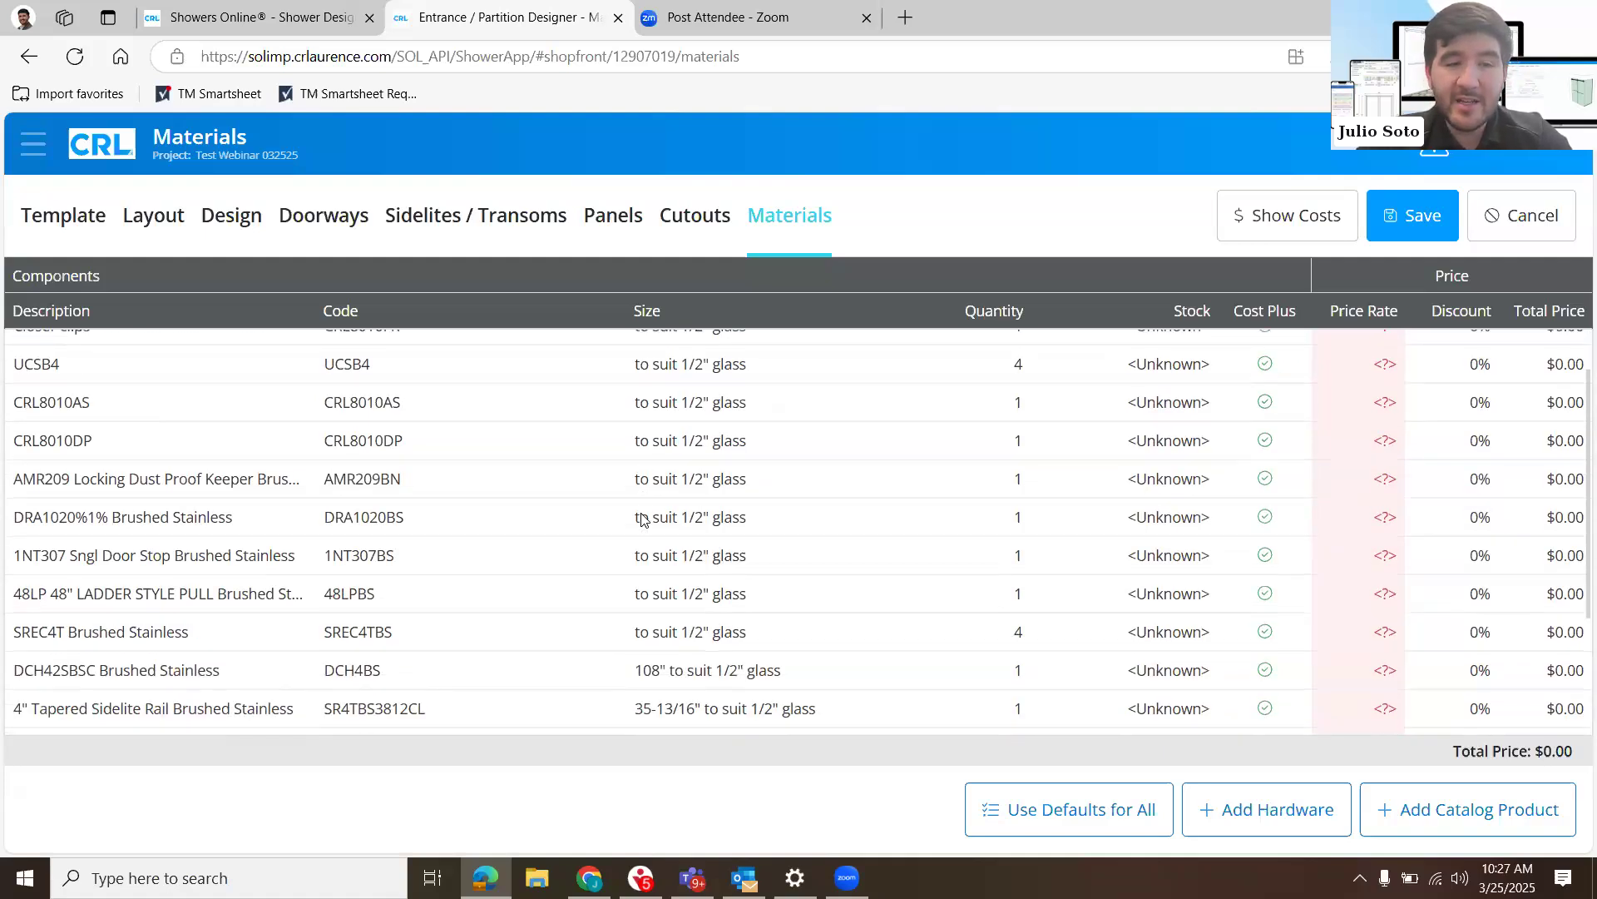
scroll(641, 520, "down", 3)
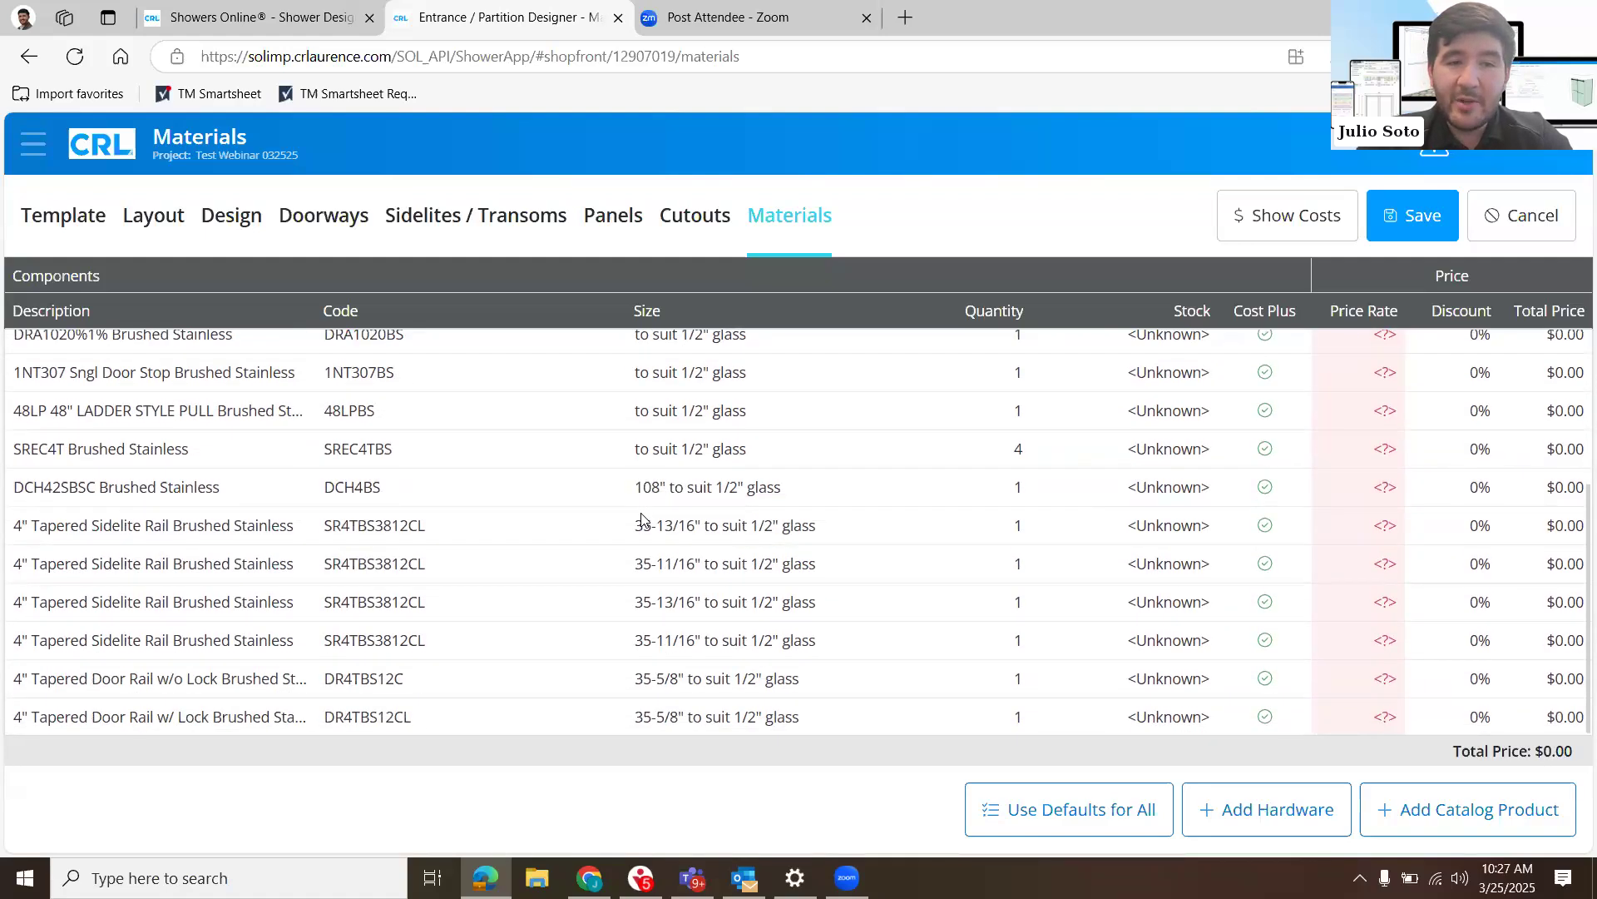
scroll(799, 589, "up", 3)
scroll(813, 595, "down", 3)
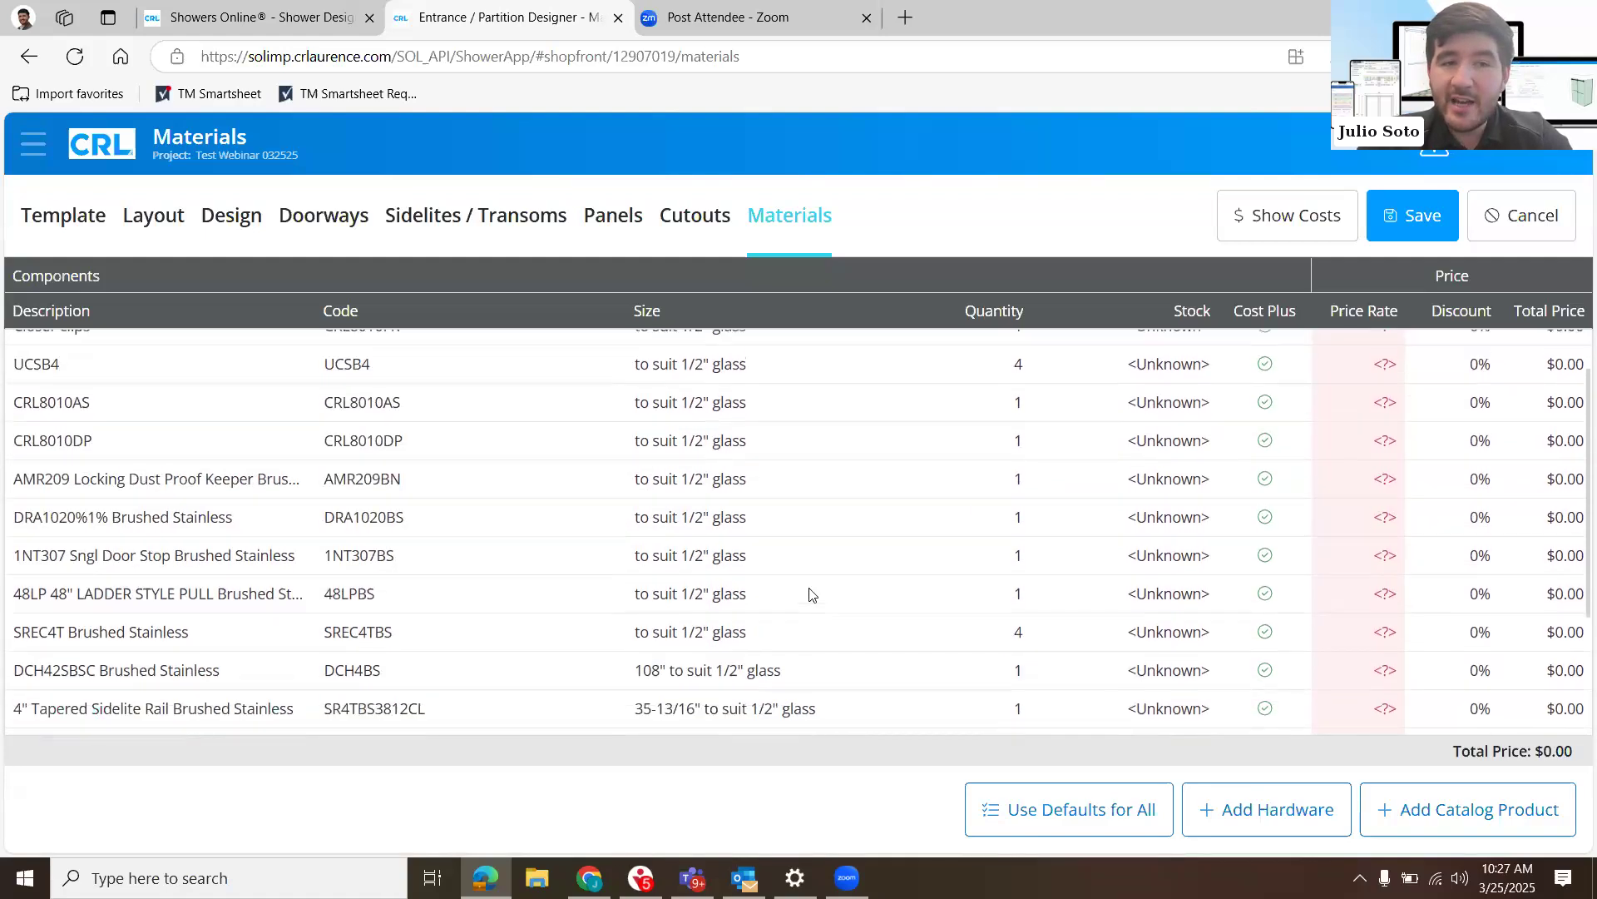
- Add a custom hardware item named 33sc with quantity 4 to the materials and save the design
left_click(1245, 811)
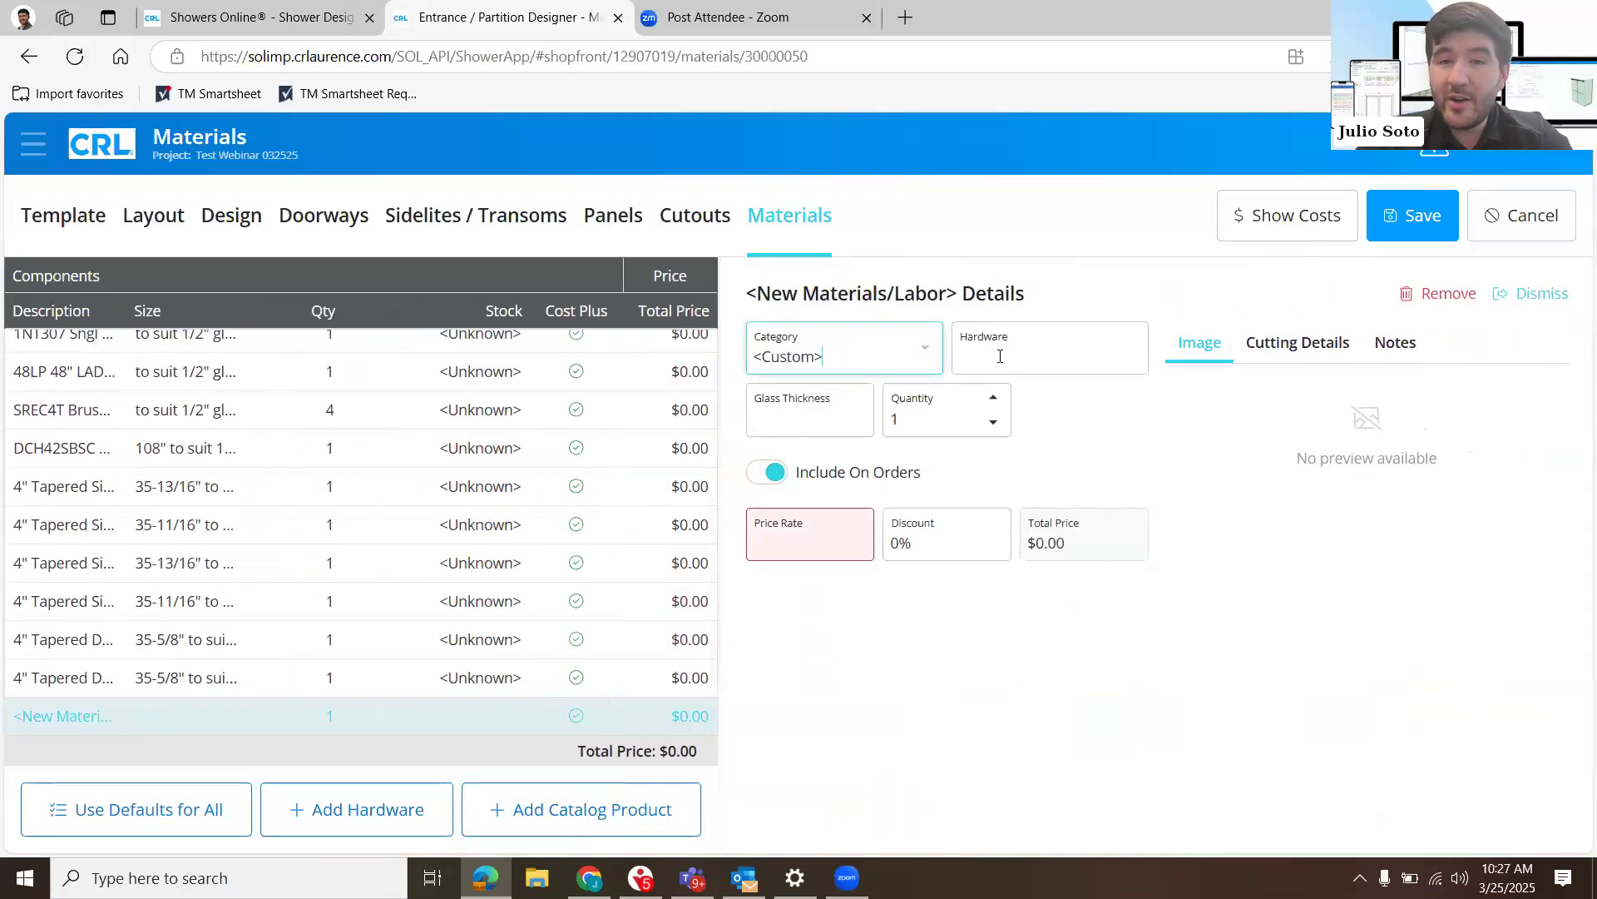
left_click(1000, 356)
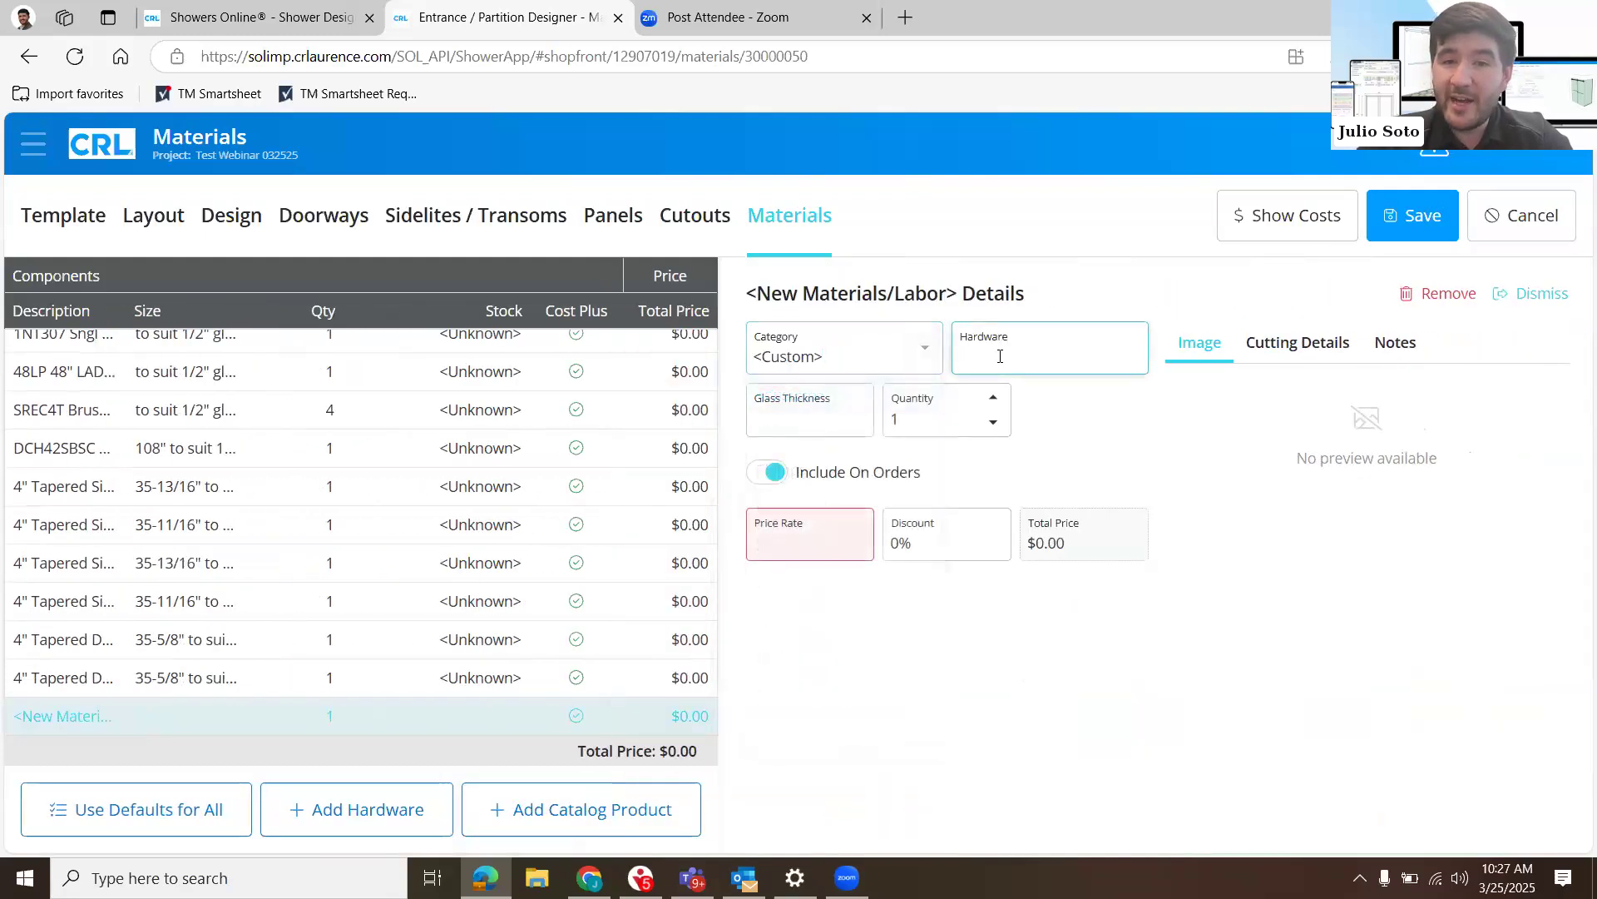
type("33sc")
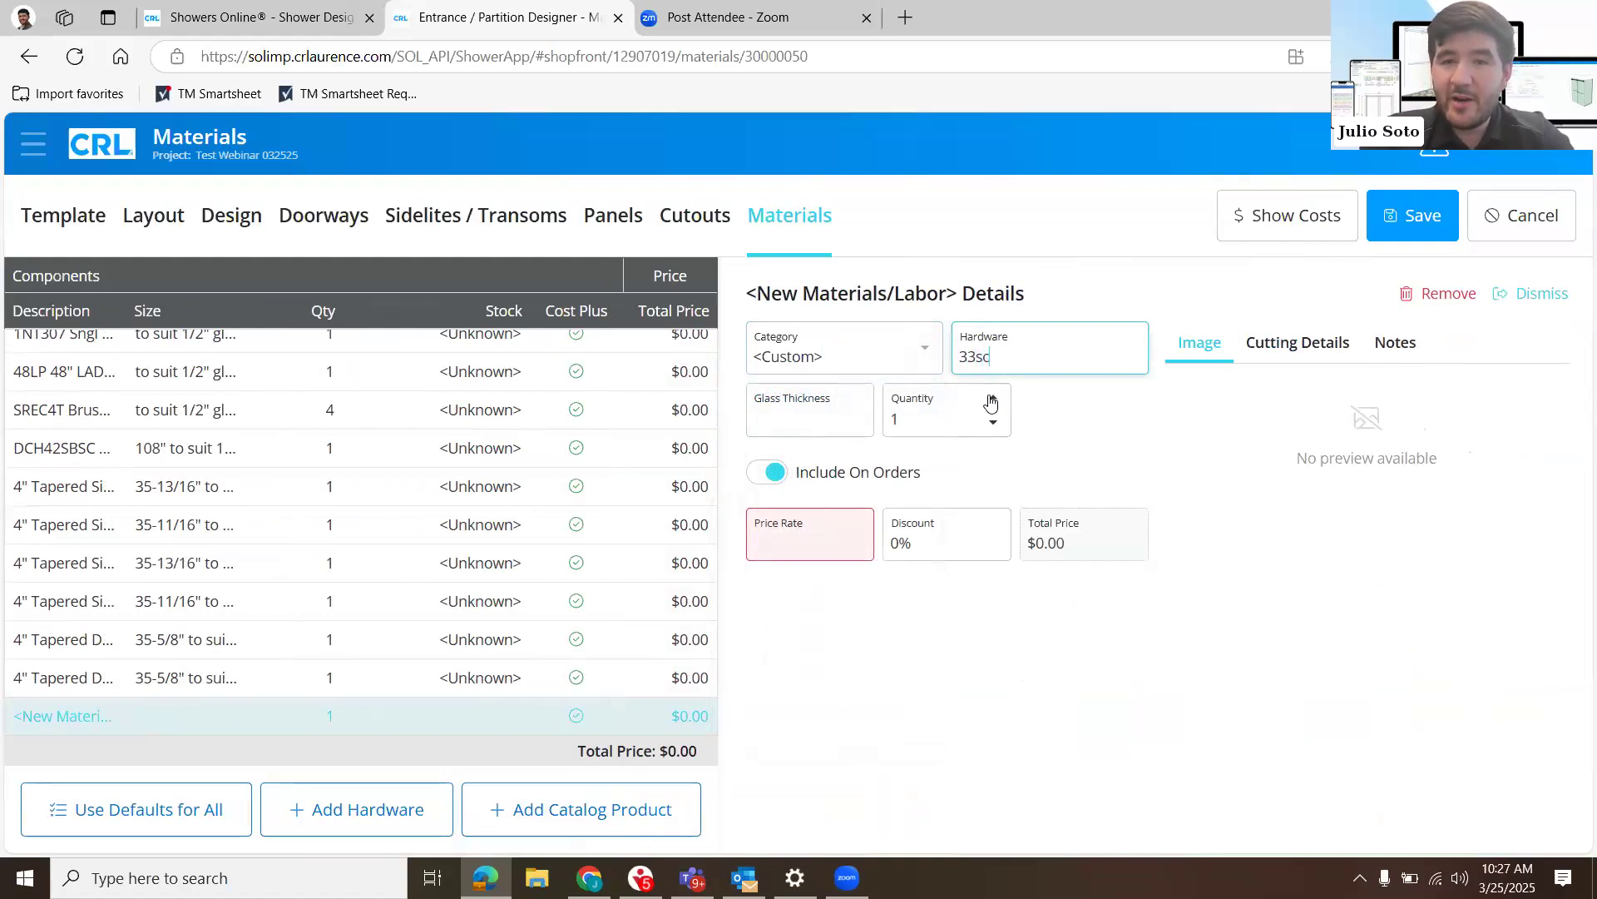
triple_click(990, 397)
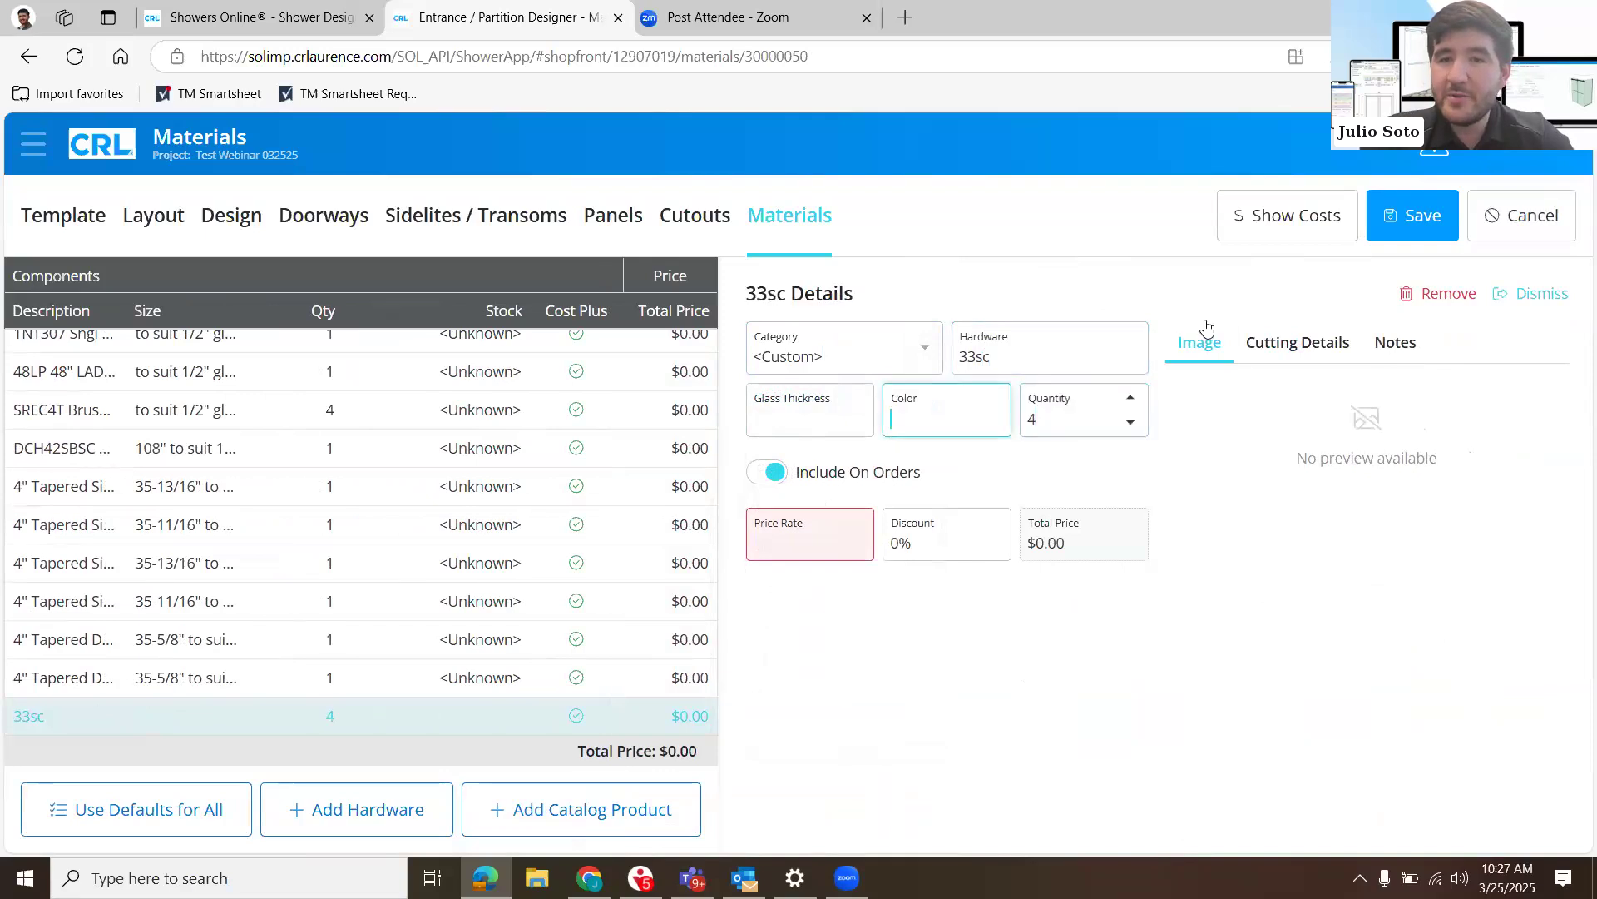
left_click(1428, 223)
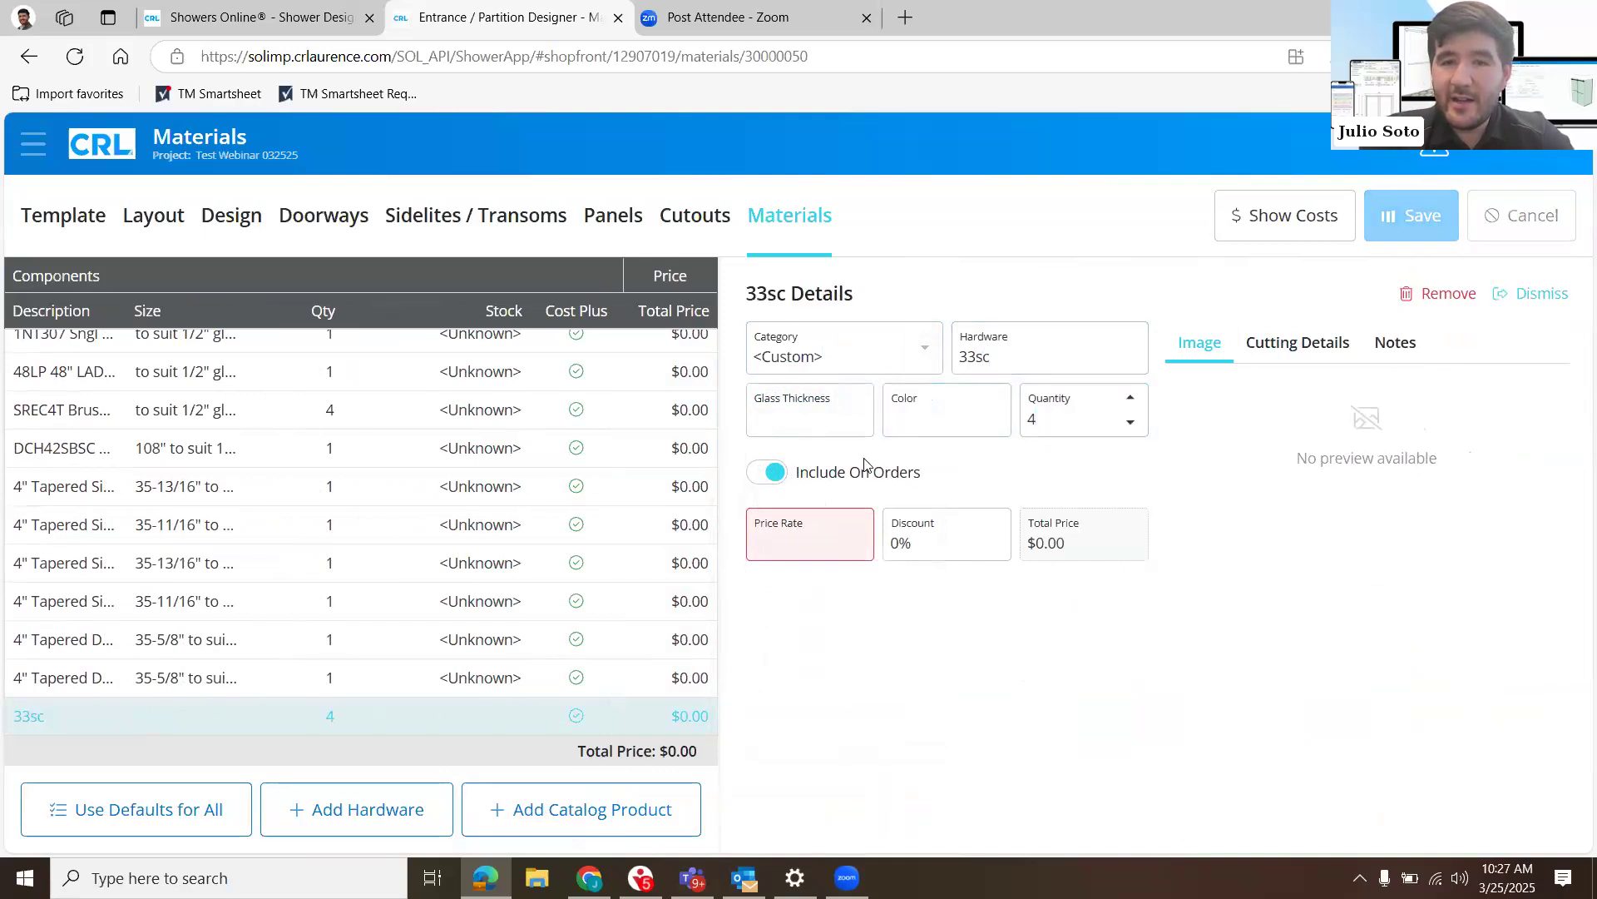
- Set the price rate of the 33sc item to $0.00, save the design and close the item's details
left_click(841, 521)
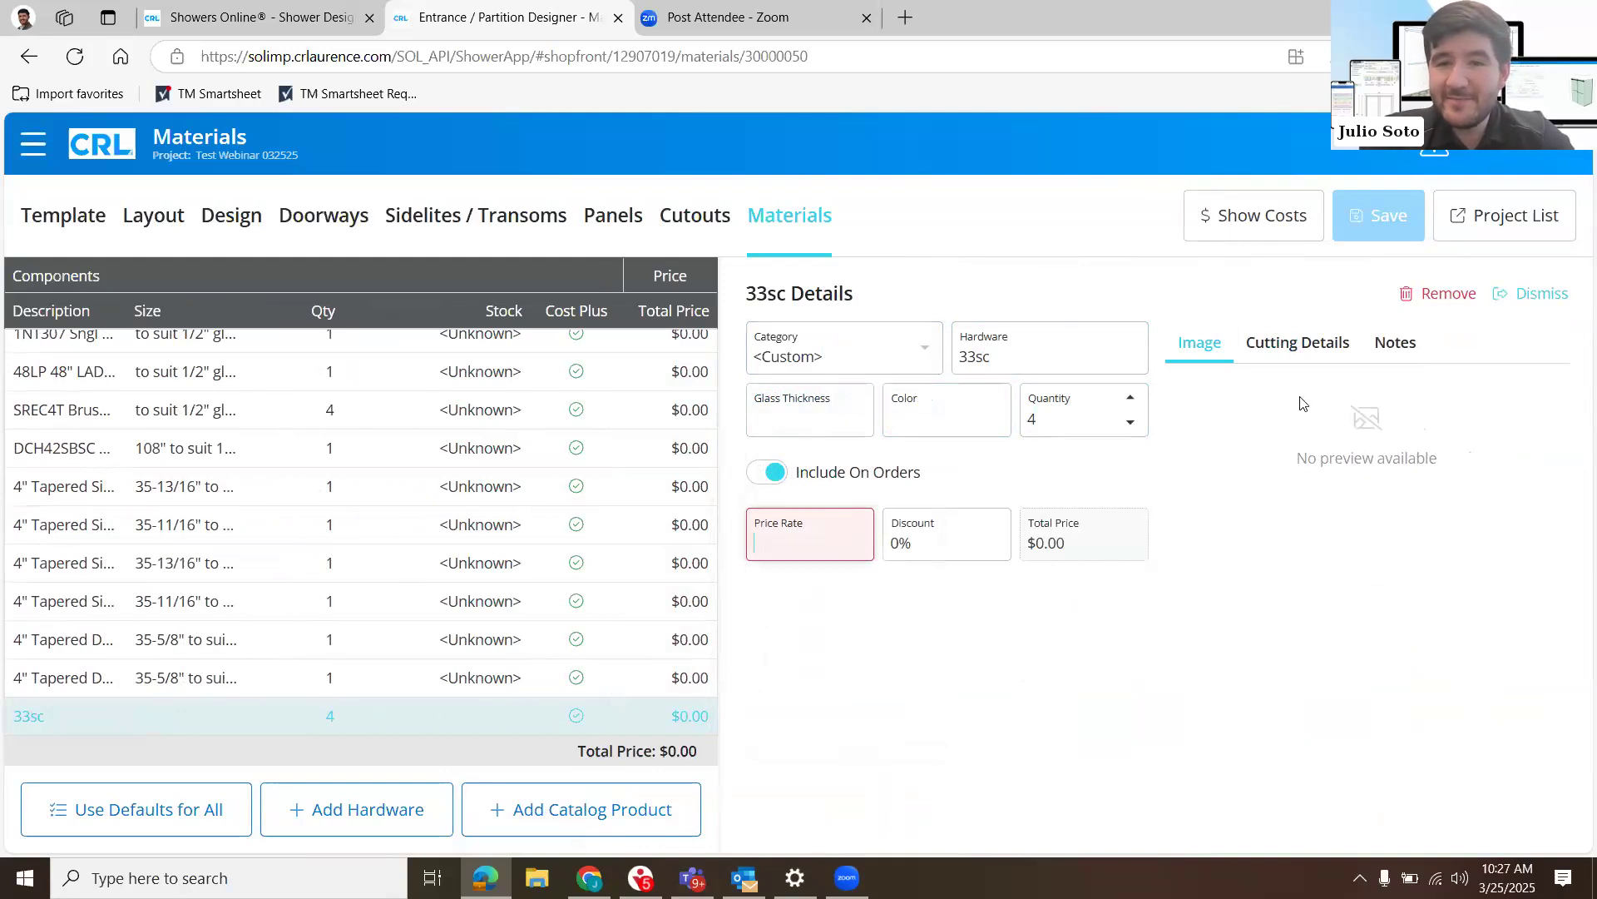
type("0")
left_click(1391, 224)
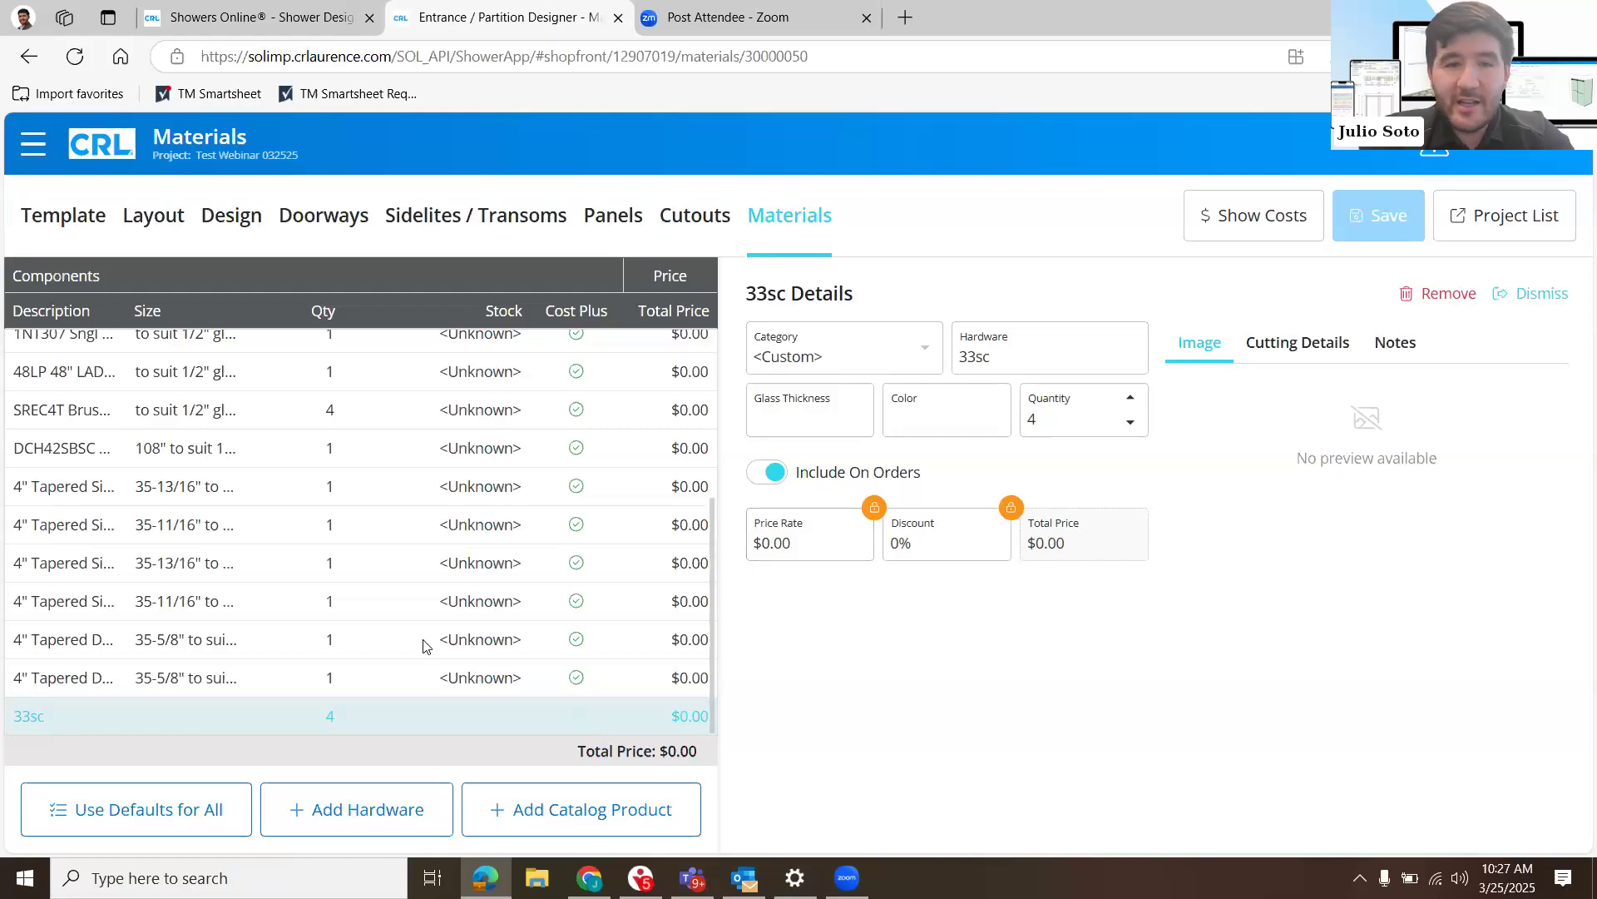
left_click(45, 710)
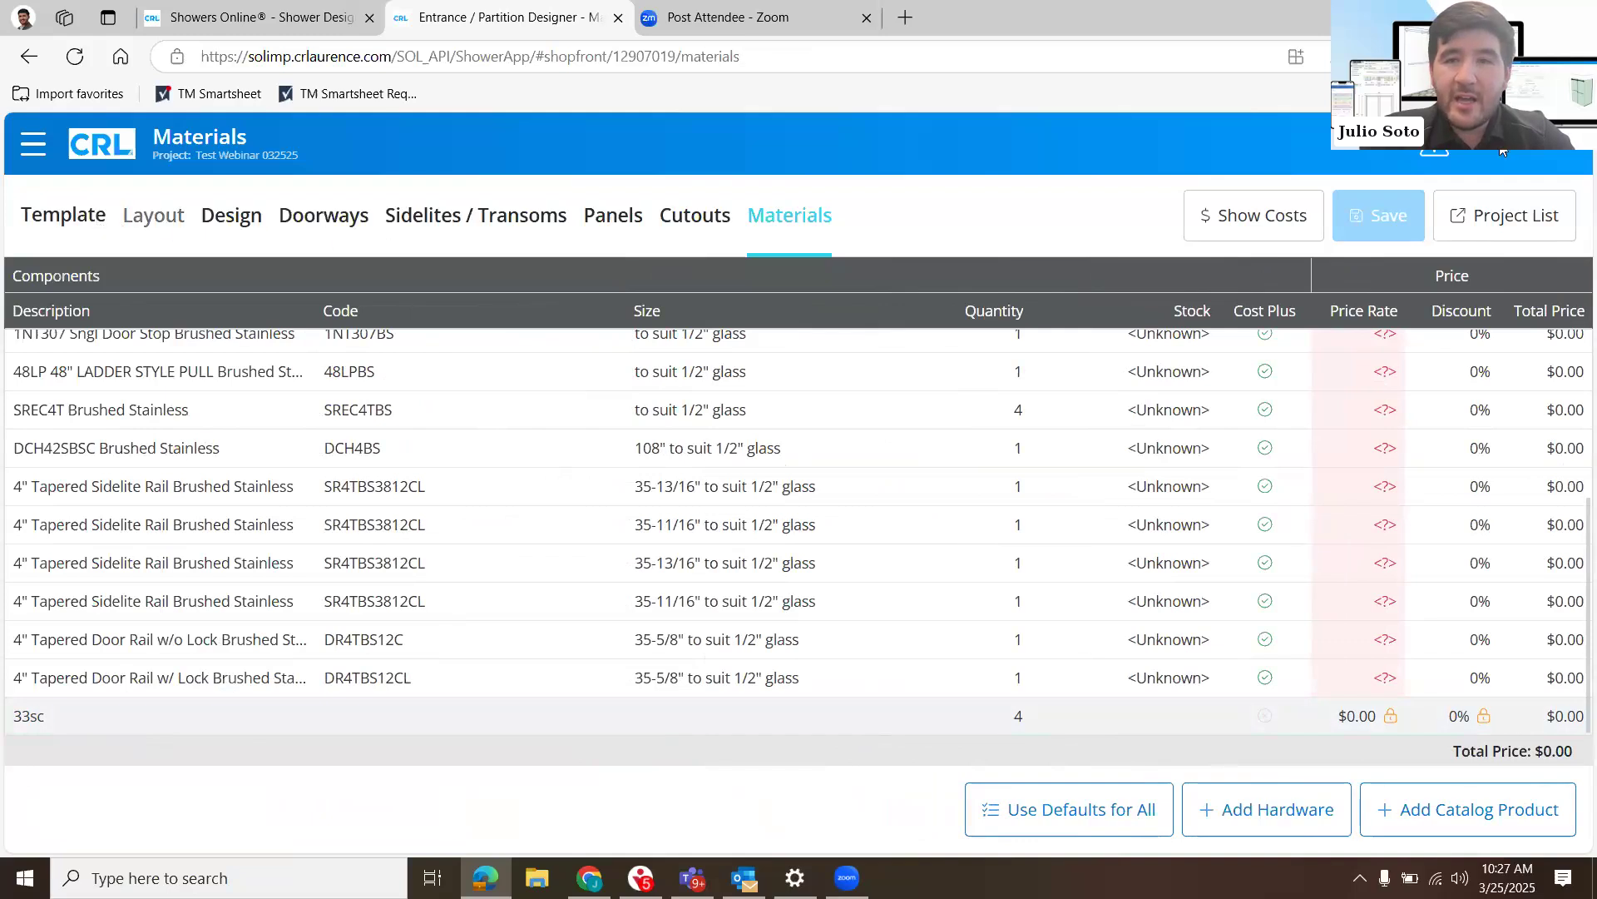
- Add two standard panels to the layout so that two return panels stand on each side of the door
left_click(92, 215)
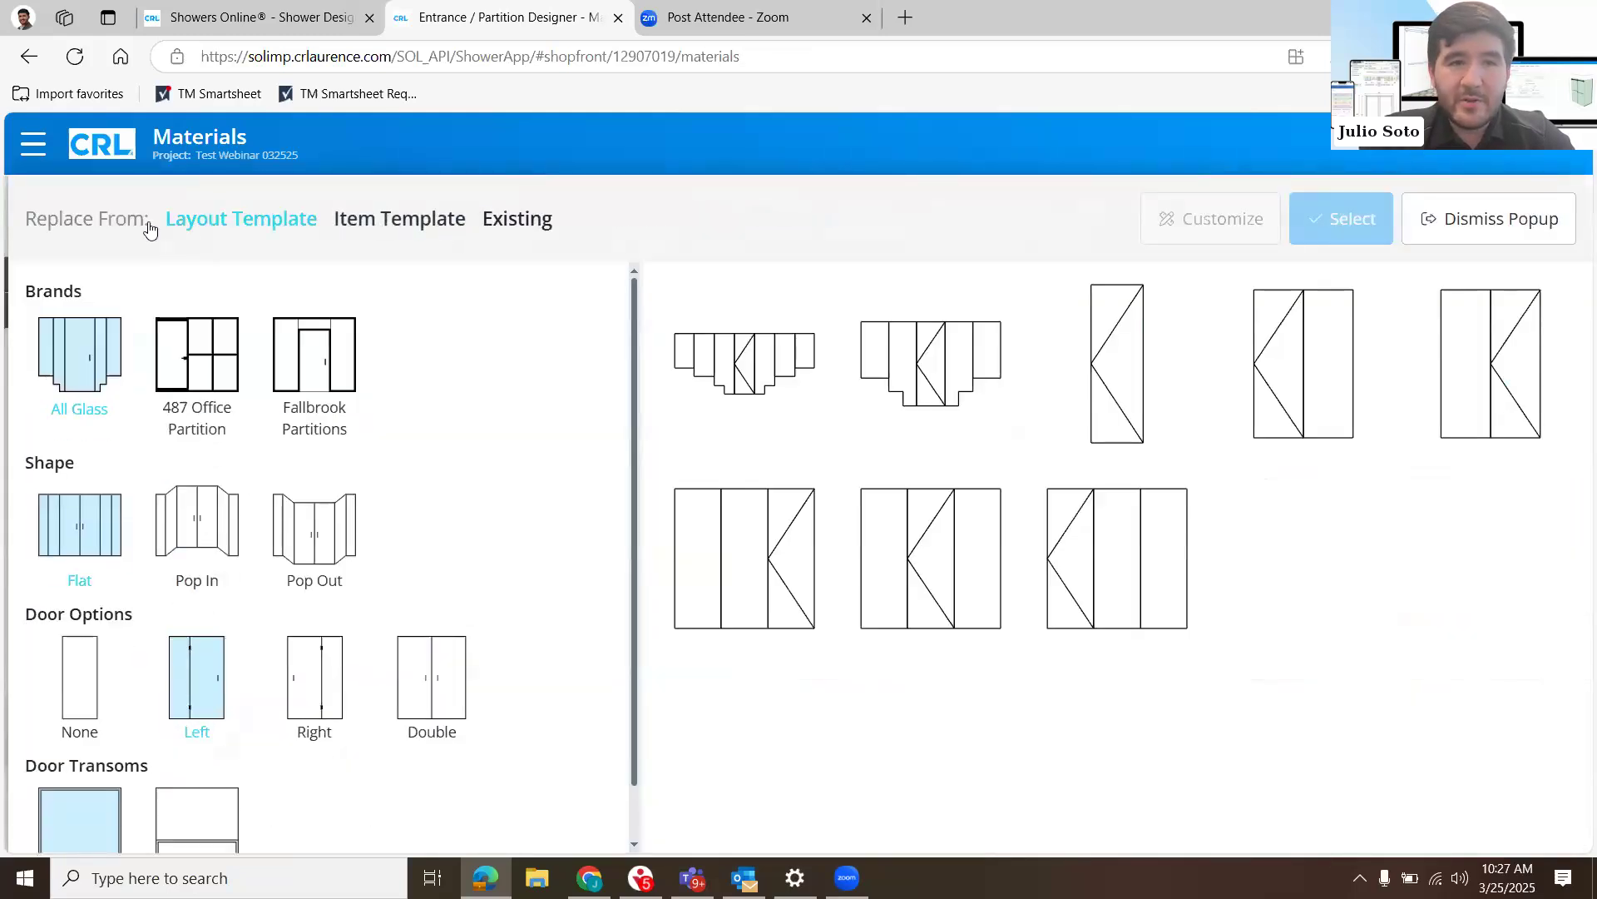
left_click(147, 222)
left_click(150, 225)
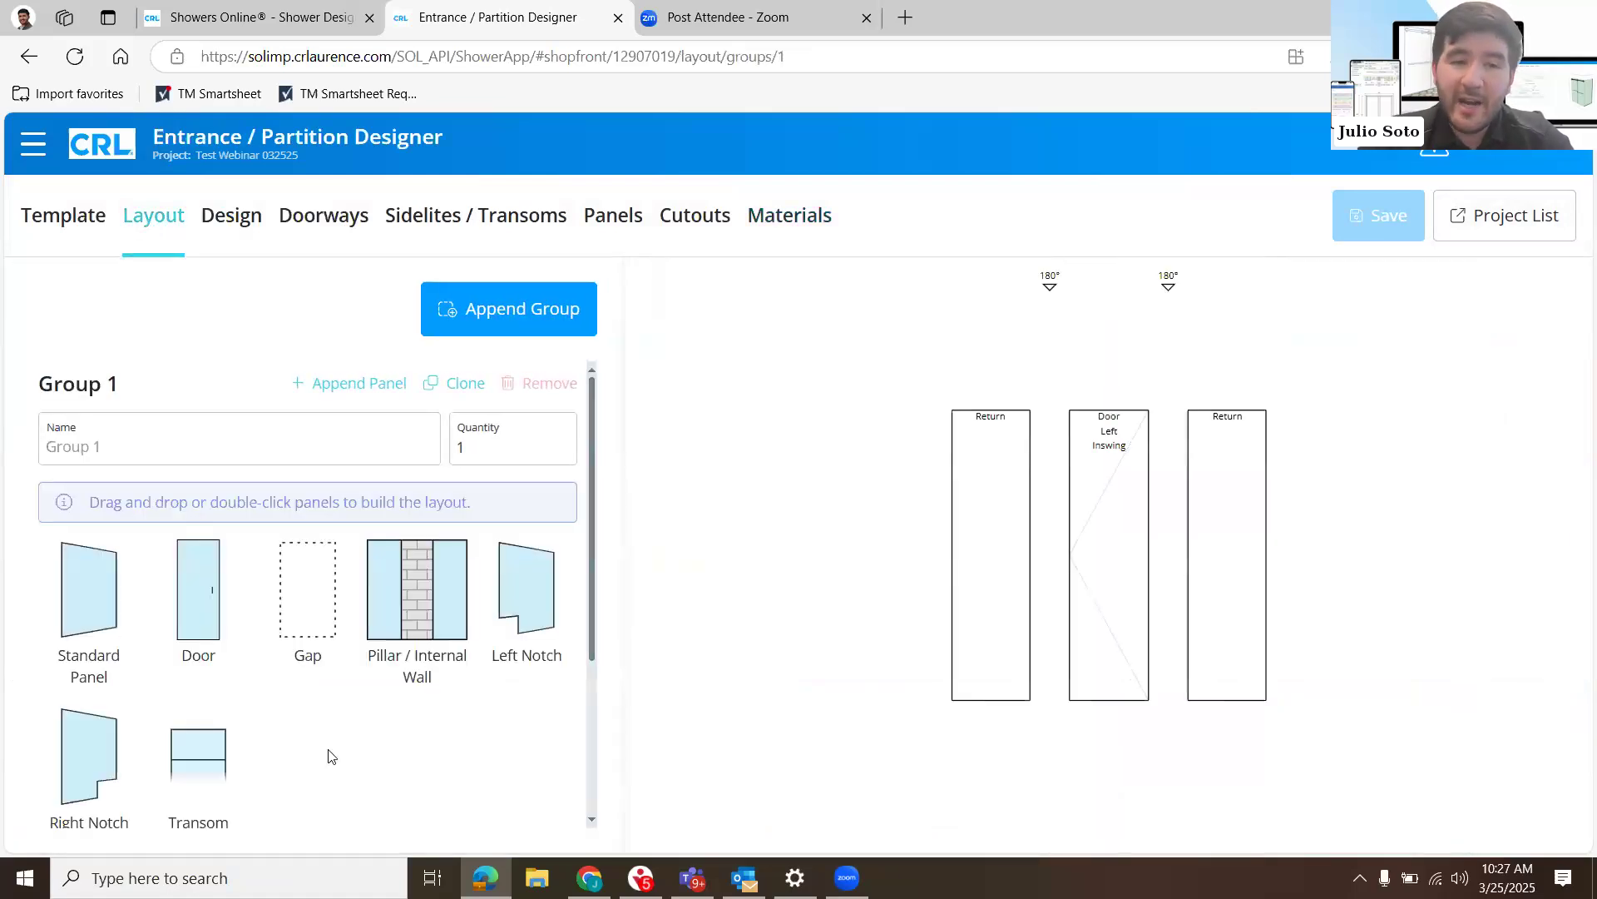
left_click(99, 631)
left_click_drag(99, 631, 1384, 497)
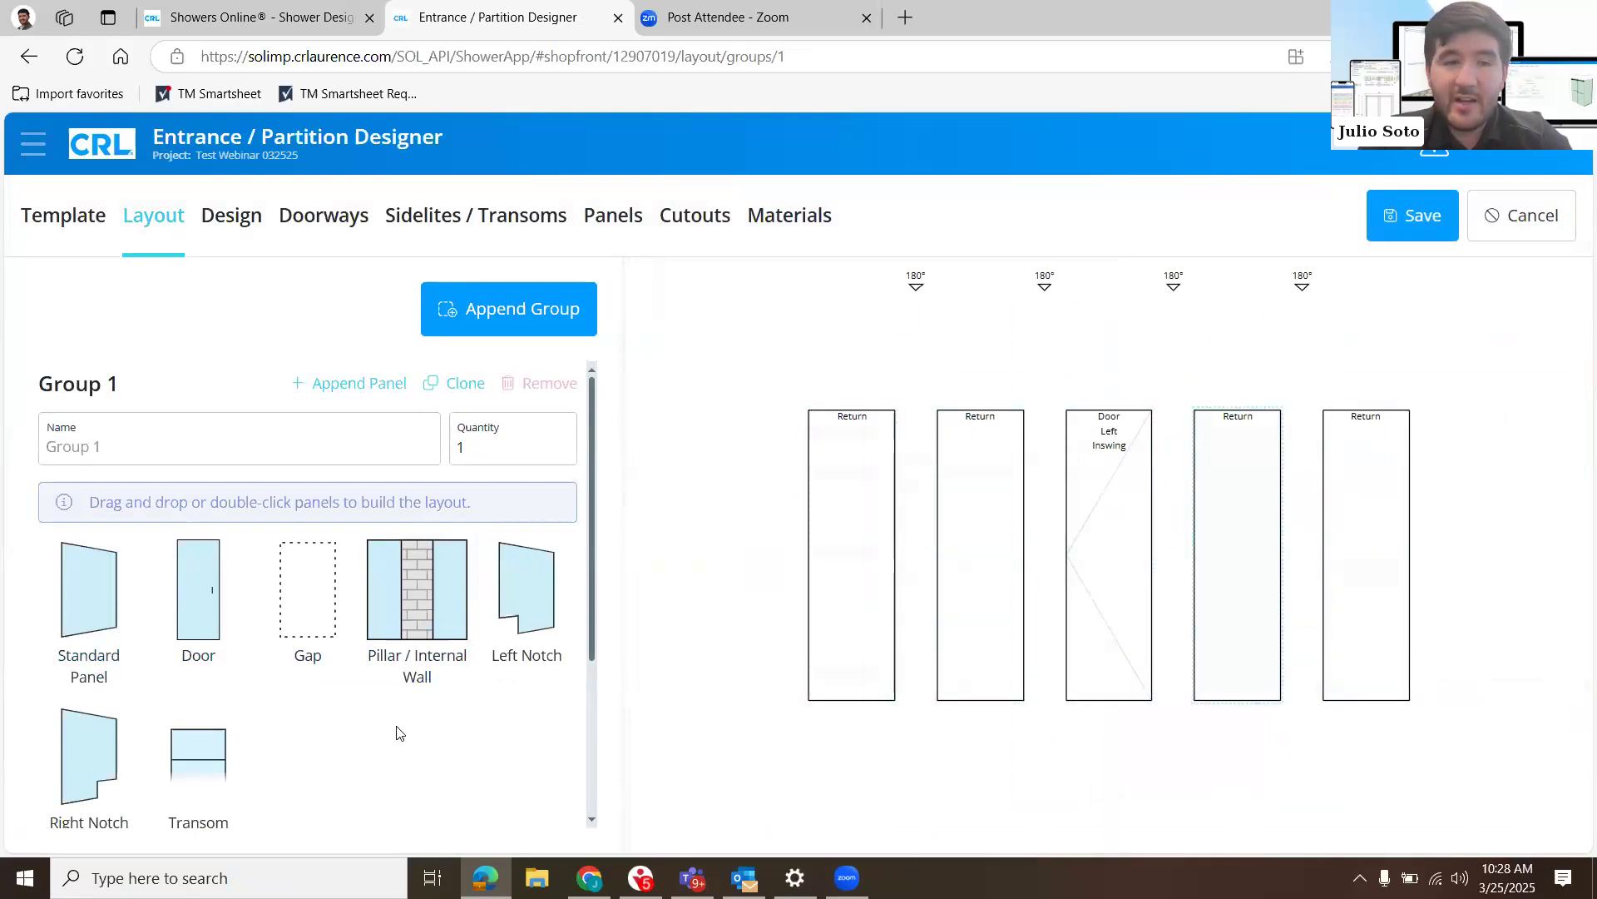
- Try to place a transom above the door in the layout
left_click_drag(180, 760, 1088, 371)
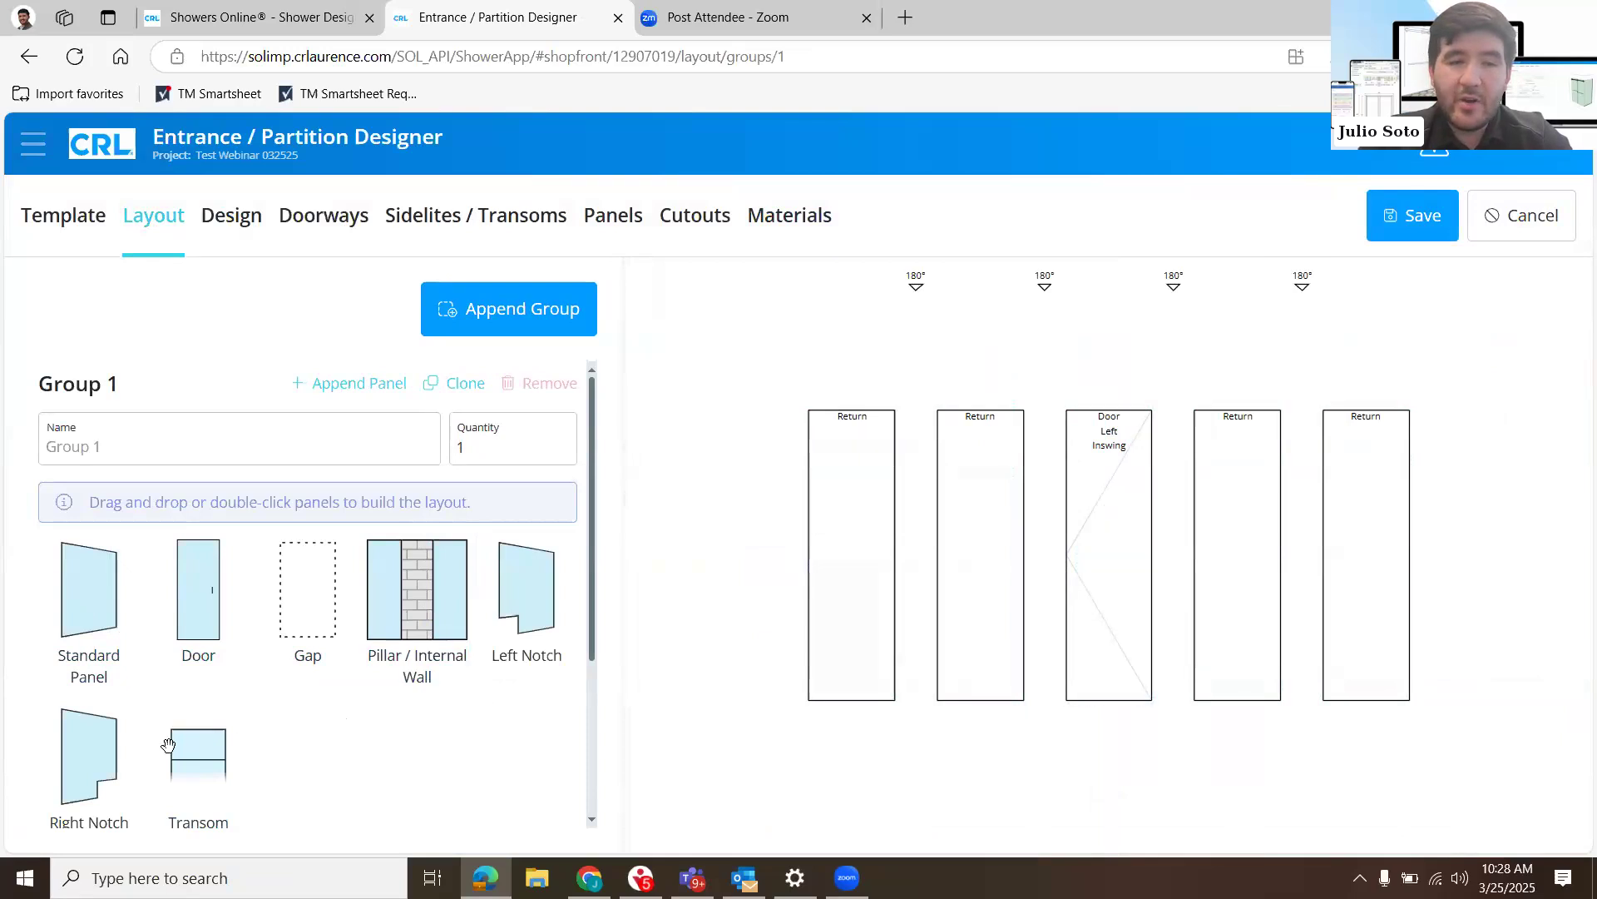
right_click(204, 754)
key("Escape")
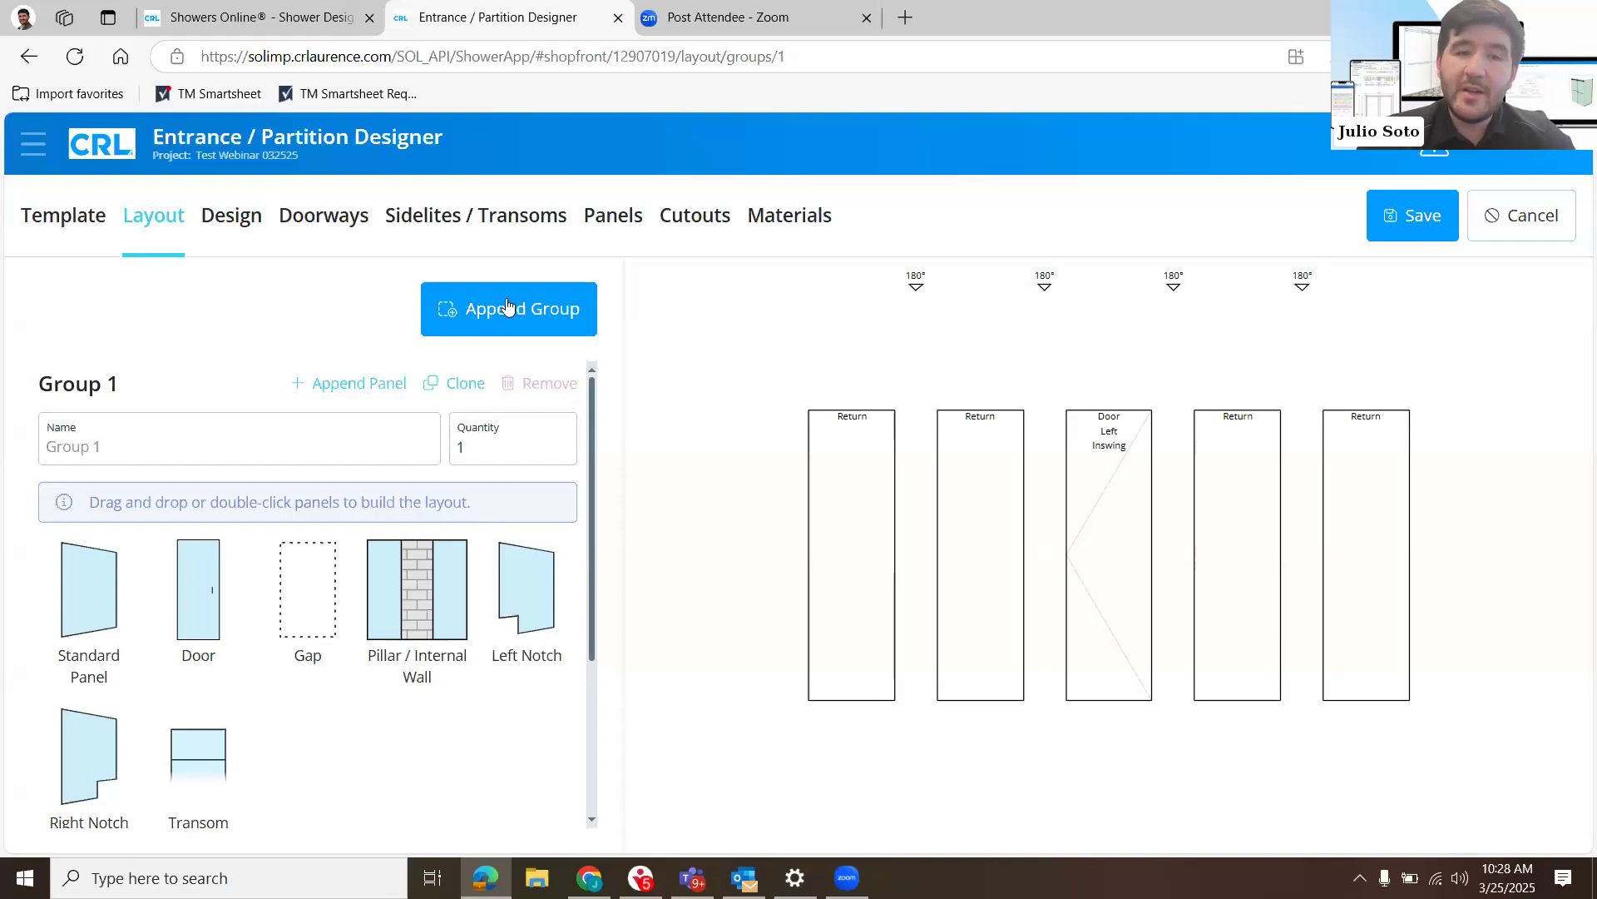
- Name the panel group Elevation 1 and clone it as a second group
left_click(336, 446)
type("Elevation 1")
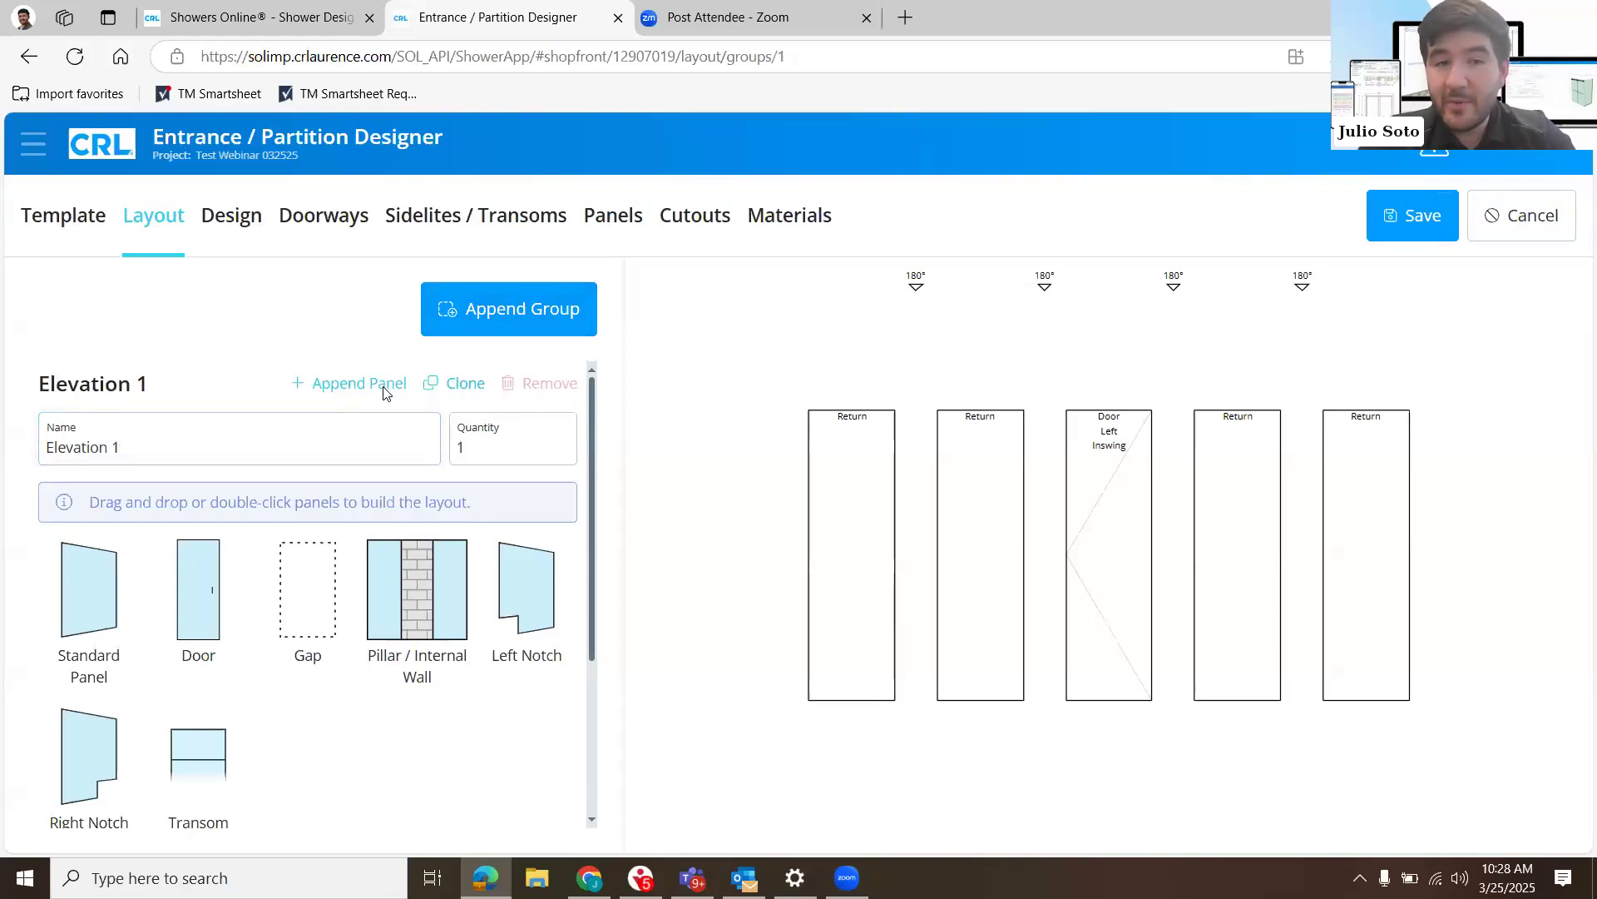
left_click(447, 396)
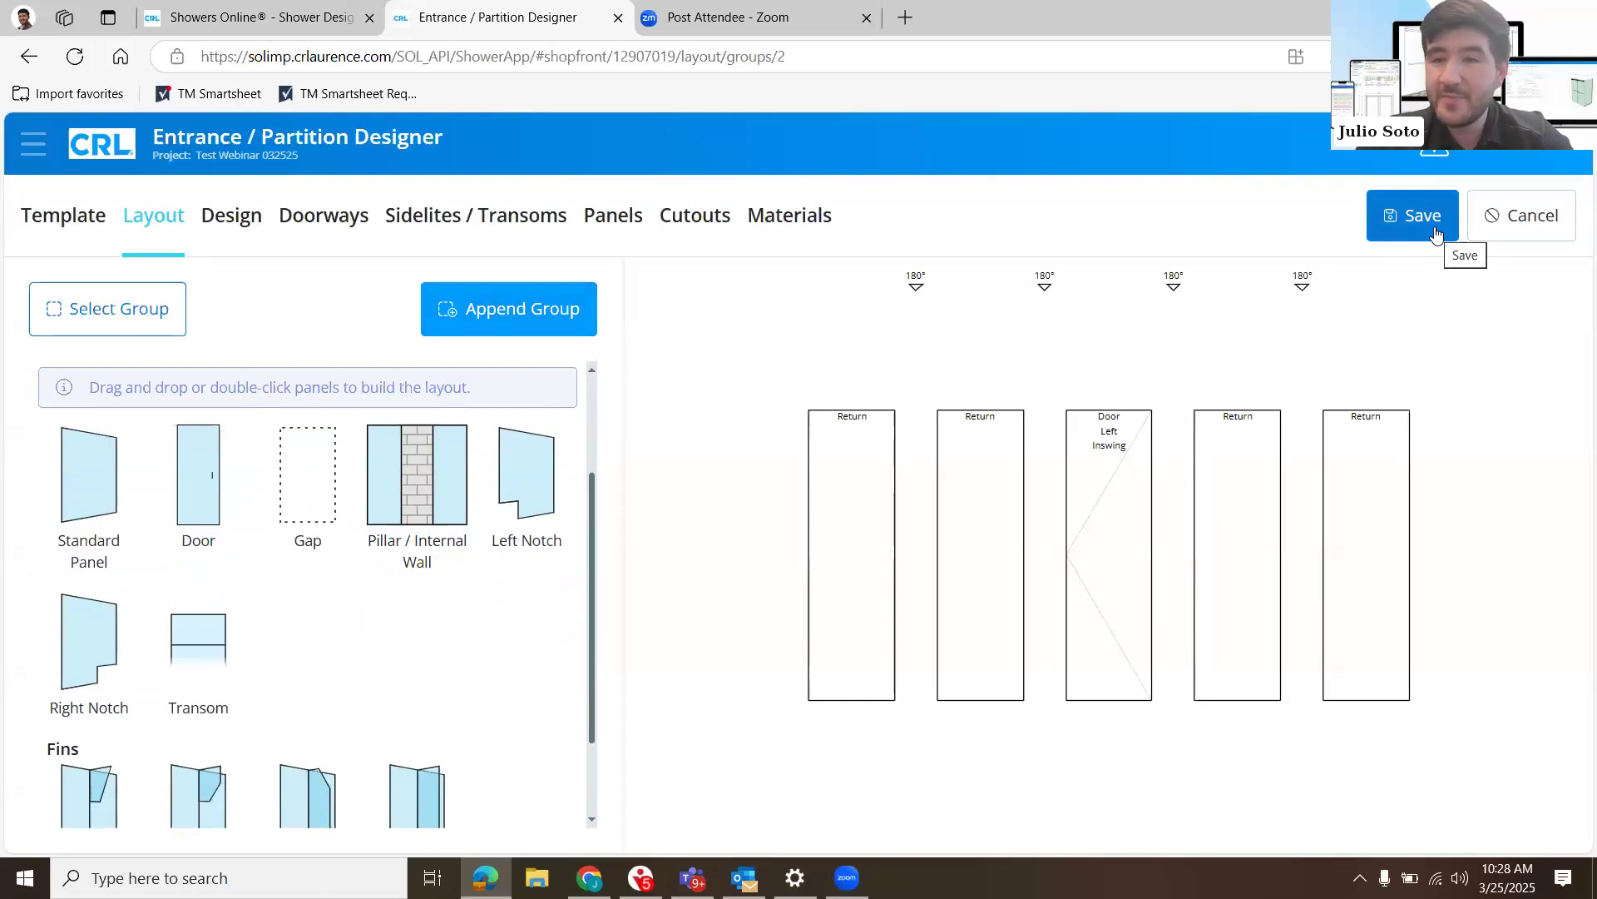
- Save the structure despite the duplicate doorway name and return to the project list
left_click(1434, 226)
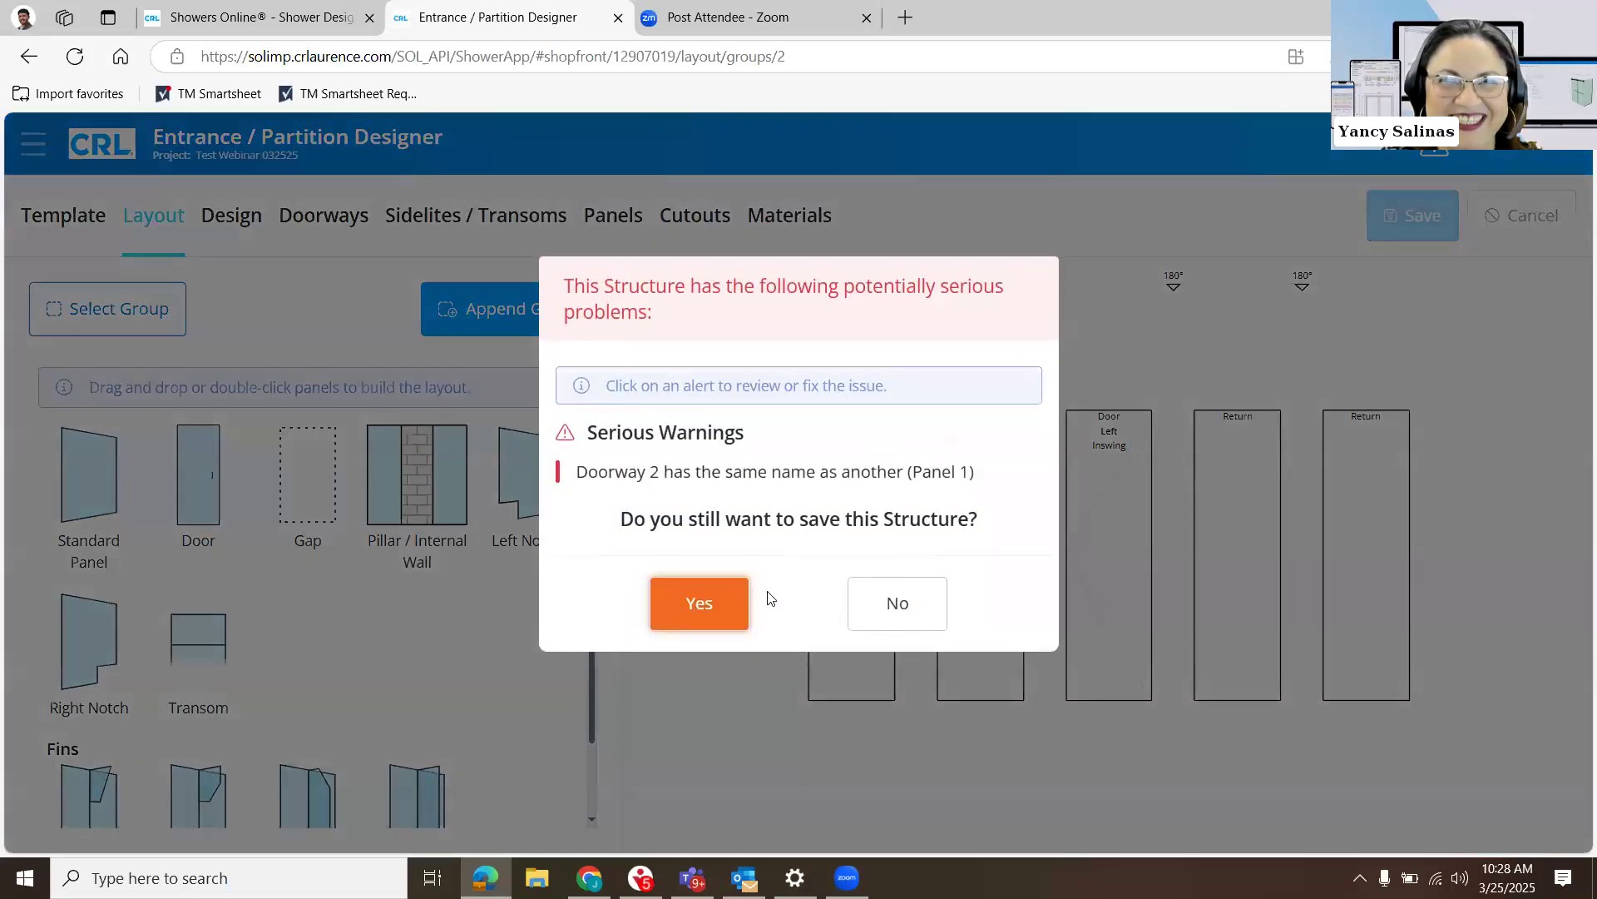
left_click(709, 602)
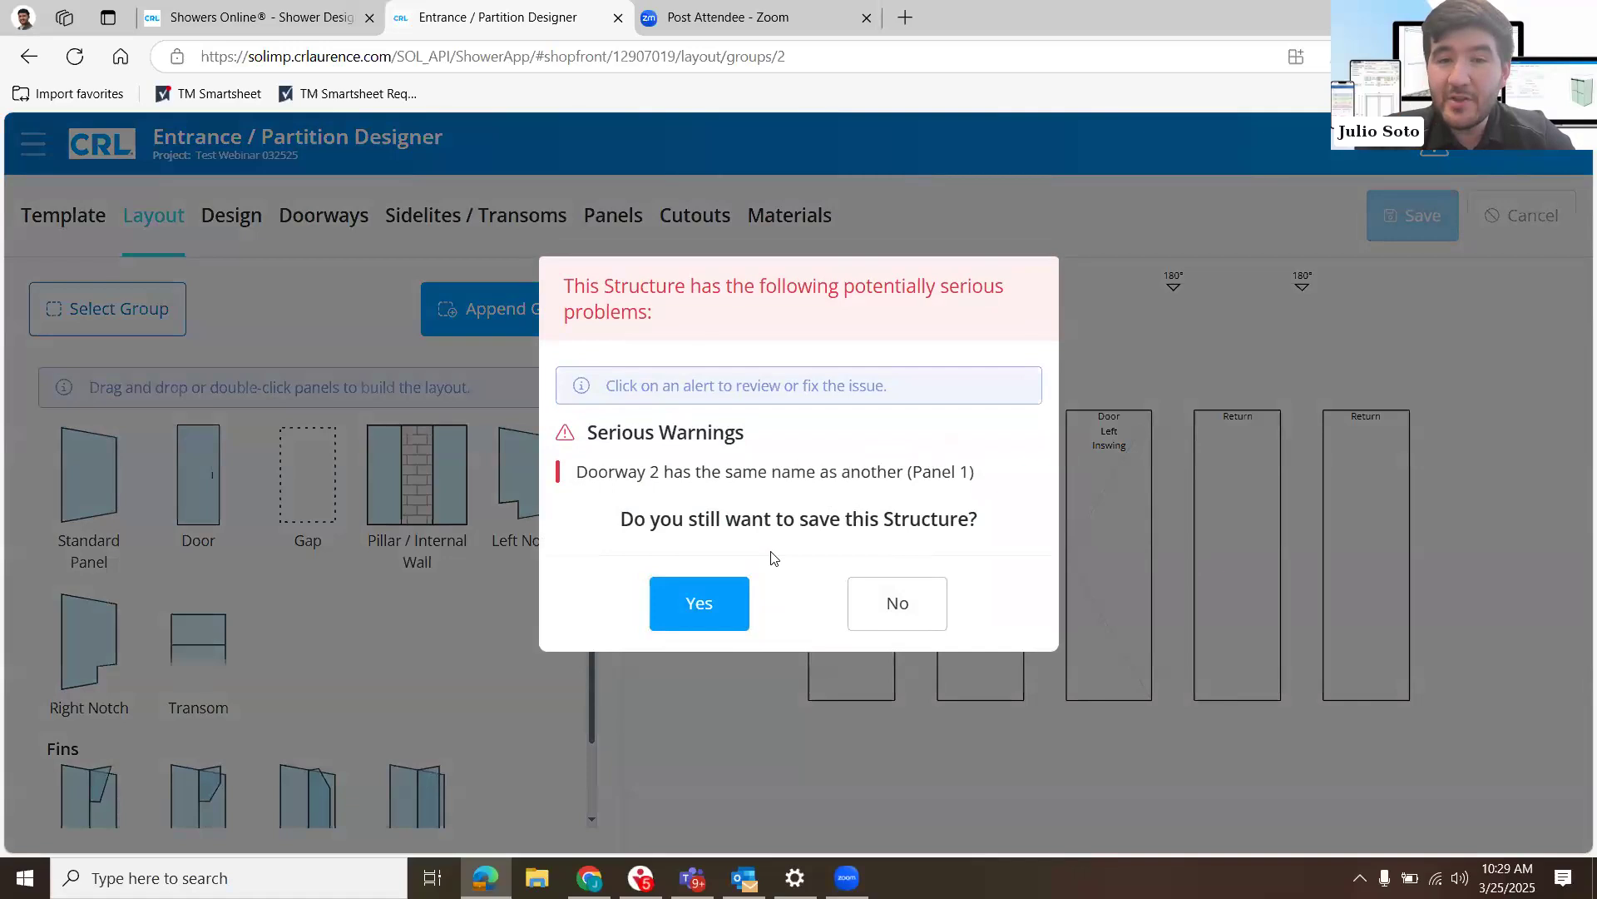
left_click(684, 593)
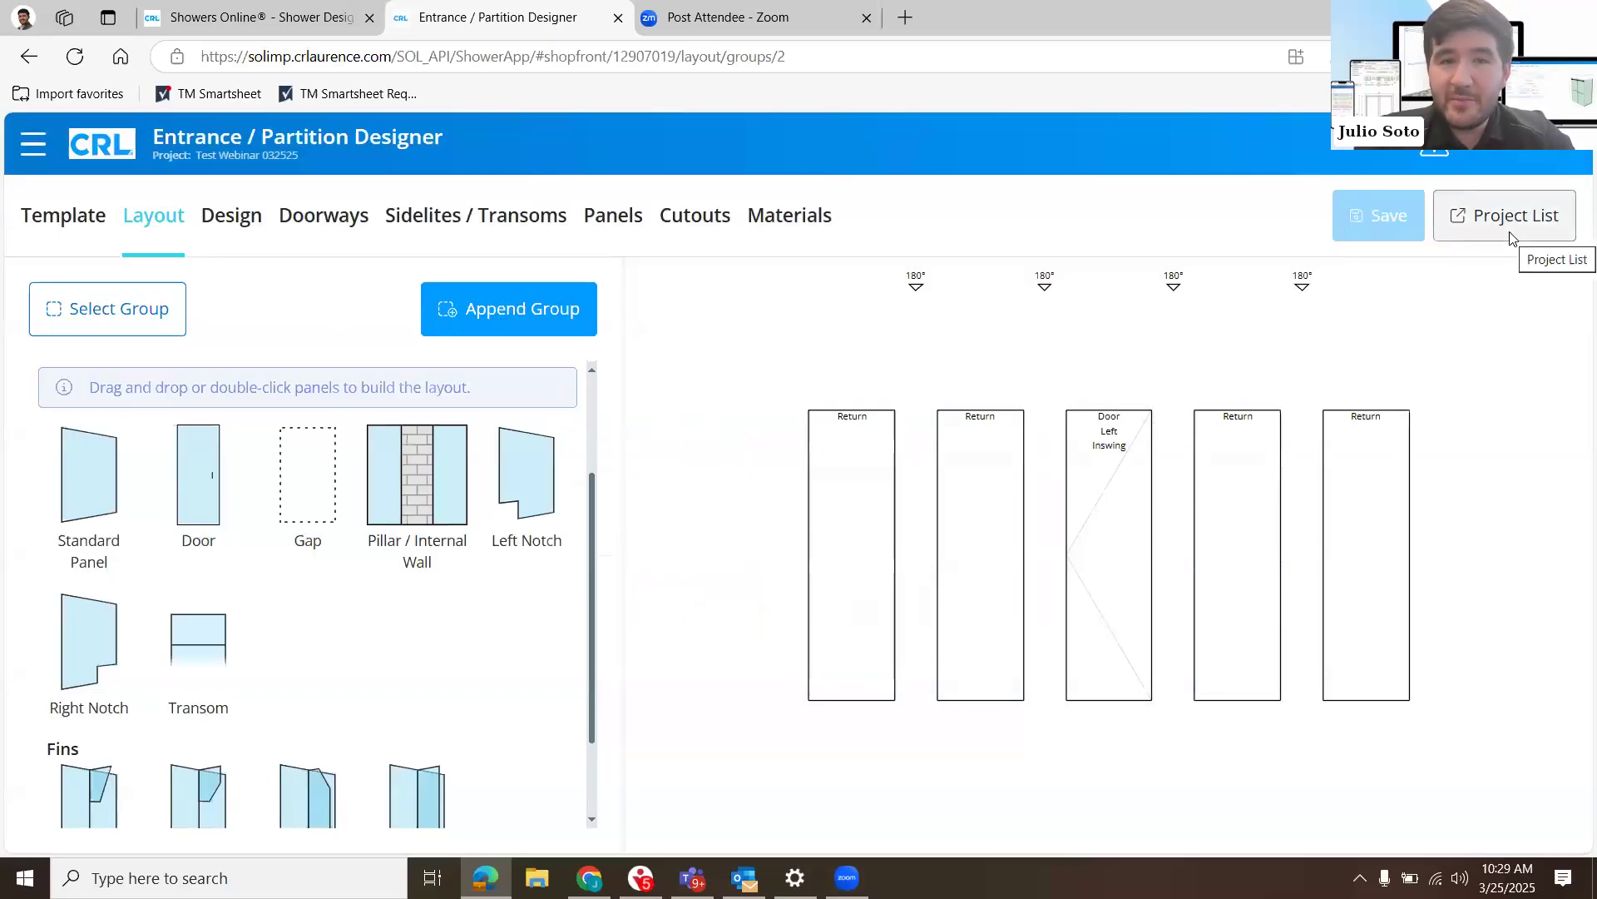
left_click(1510, 231)
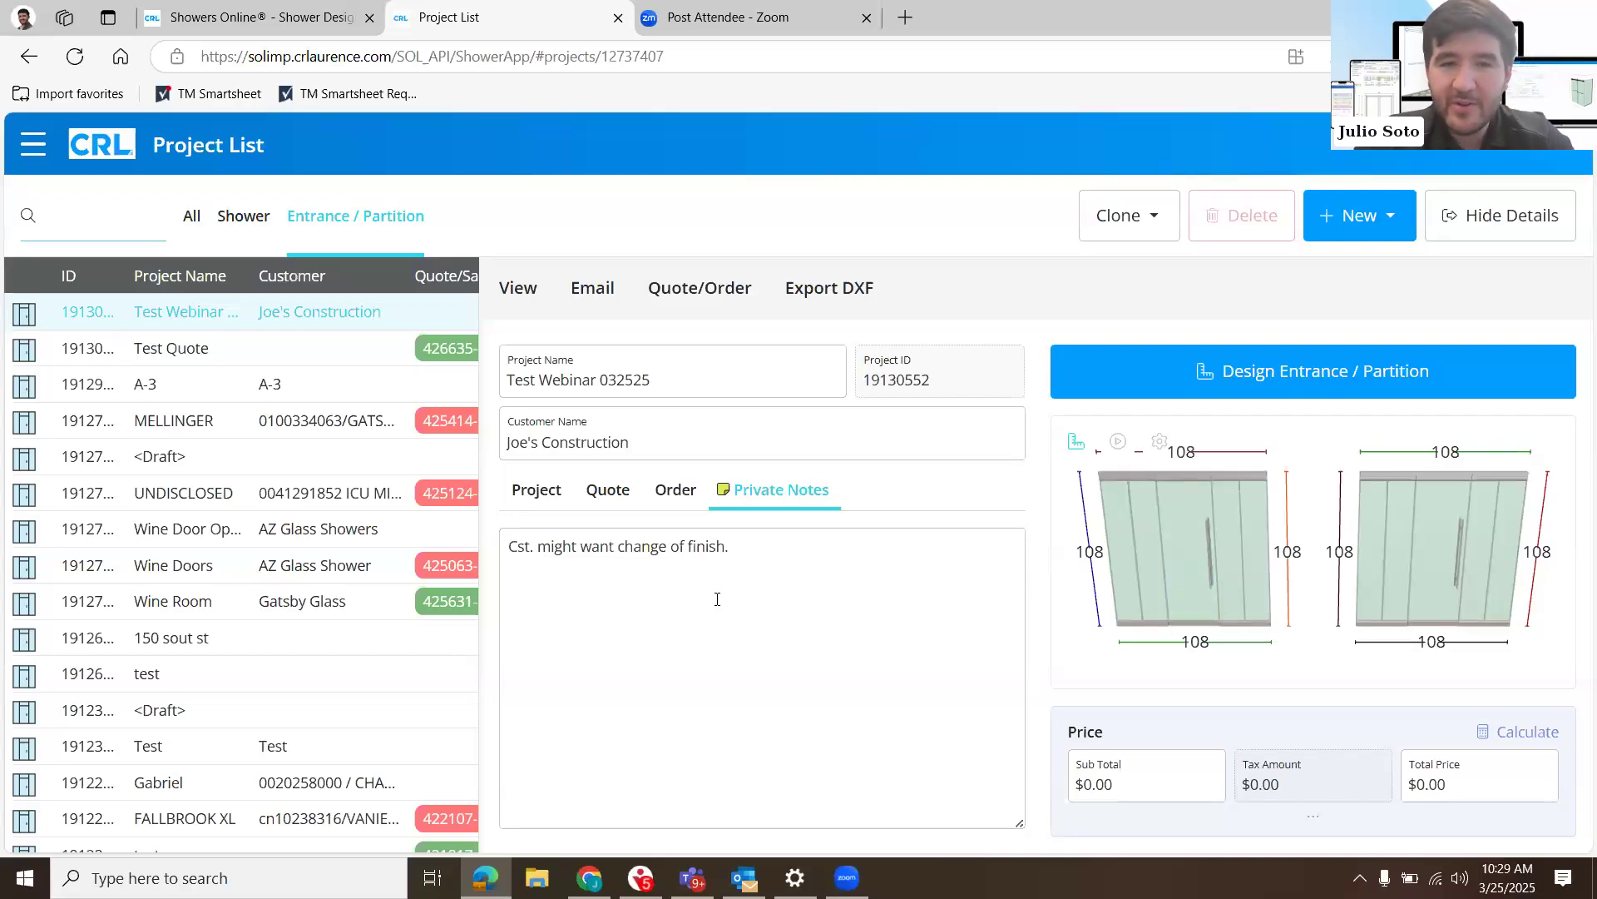
- Generate the Glass Order PDF for the Test Webinar 032525 project and open the downloaded file
right_click(529, 293)
key("Escape")
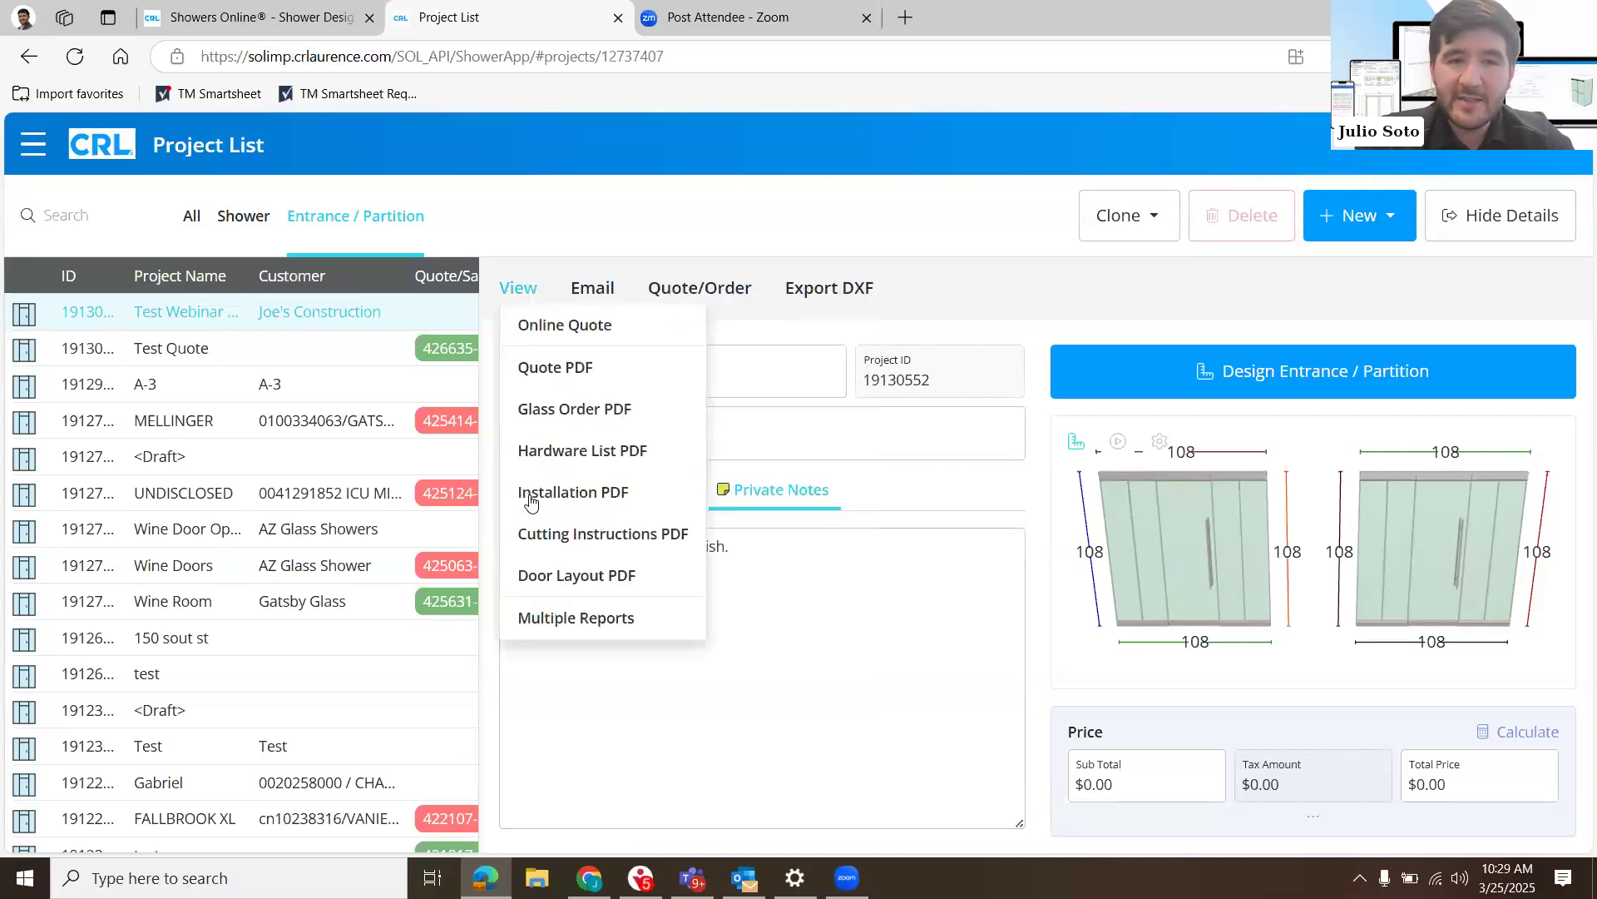
left_click(590, 410)
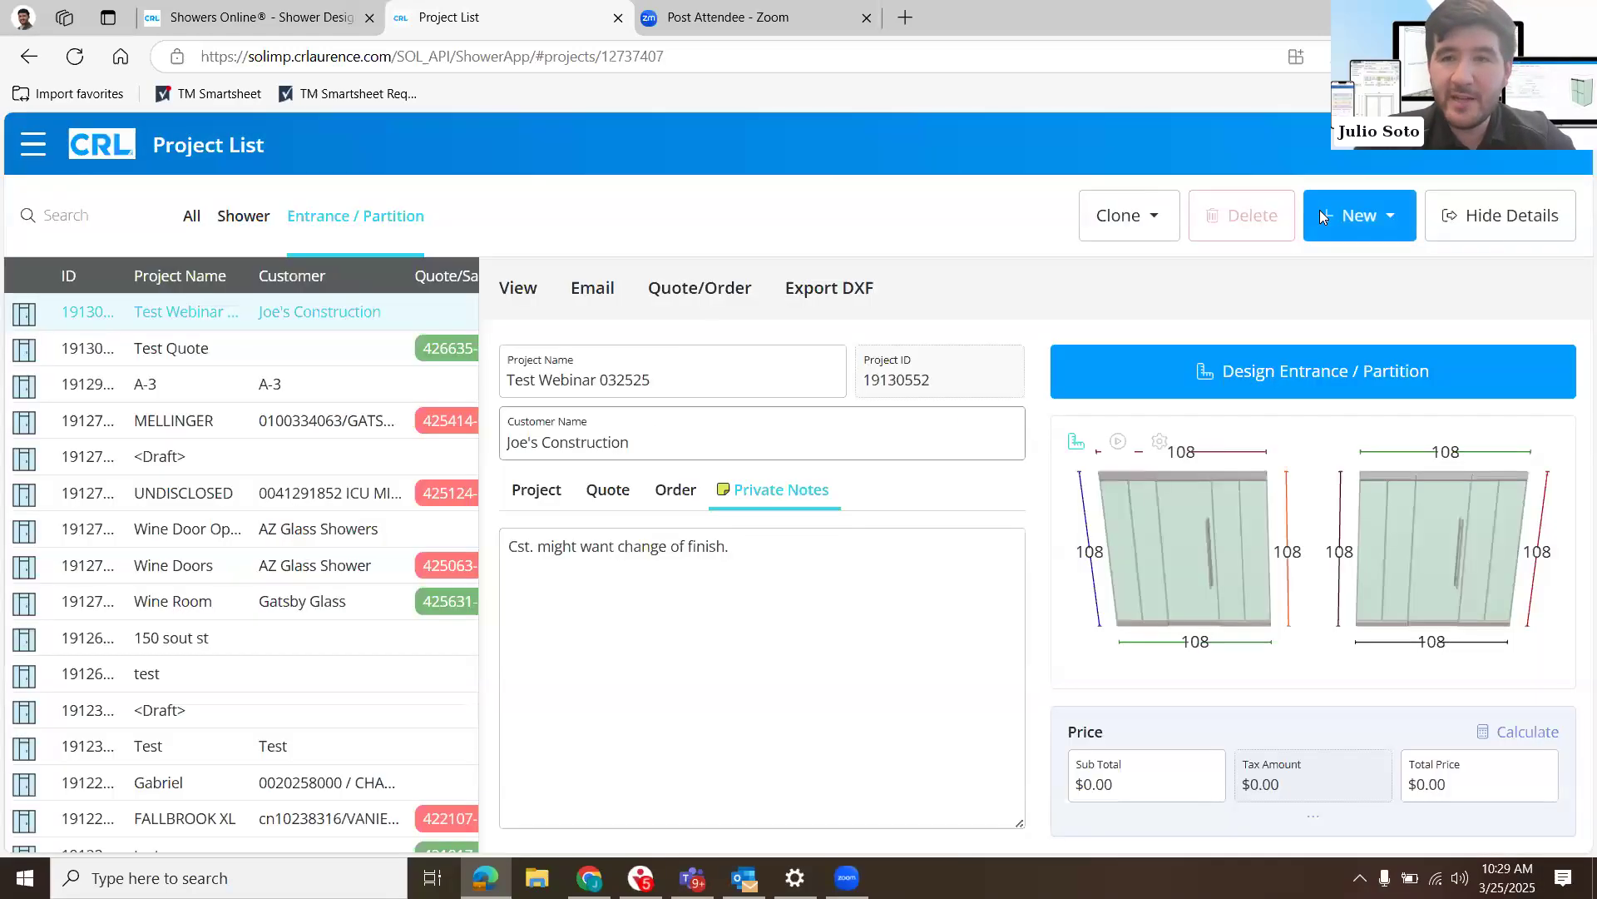
left_click(1207, 168)
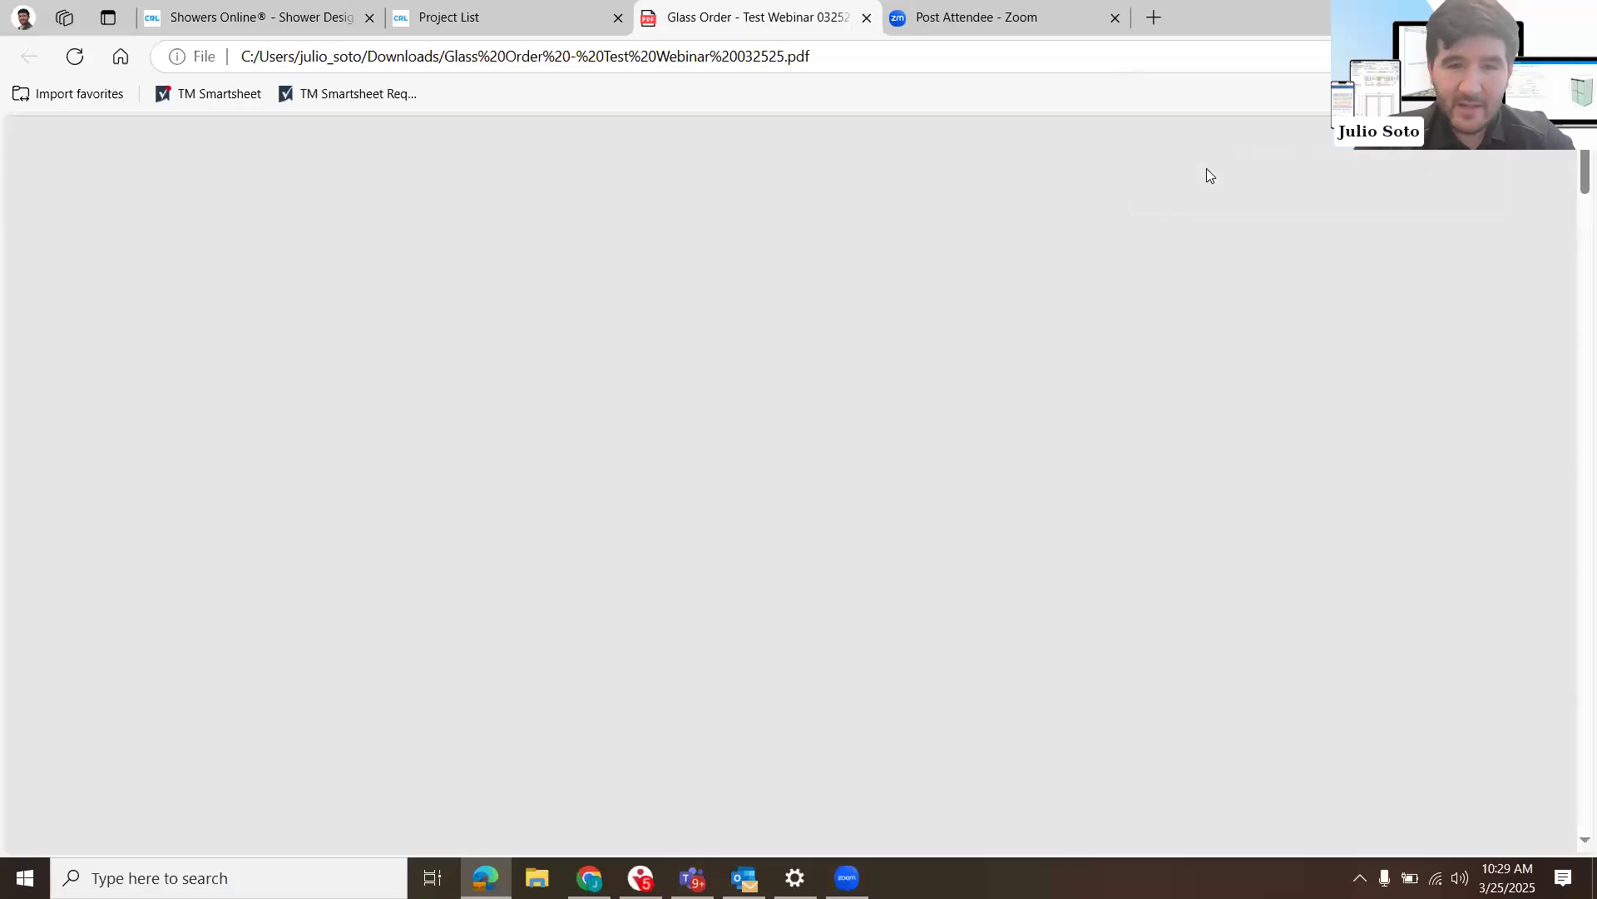
- Review the Elevation 1 drawing, panel totals and glass type on the first page of the glass order
scroll(966, 610, "down", 2)
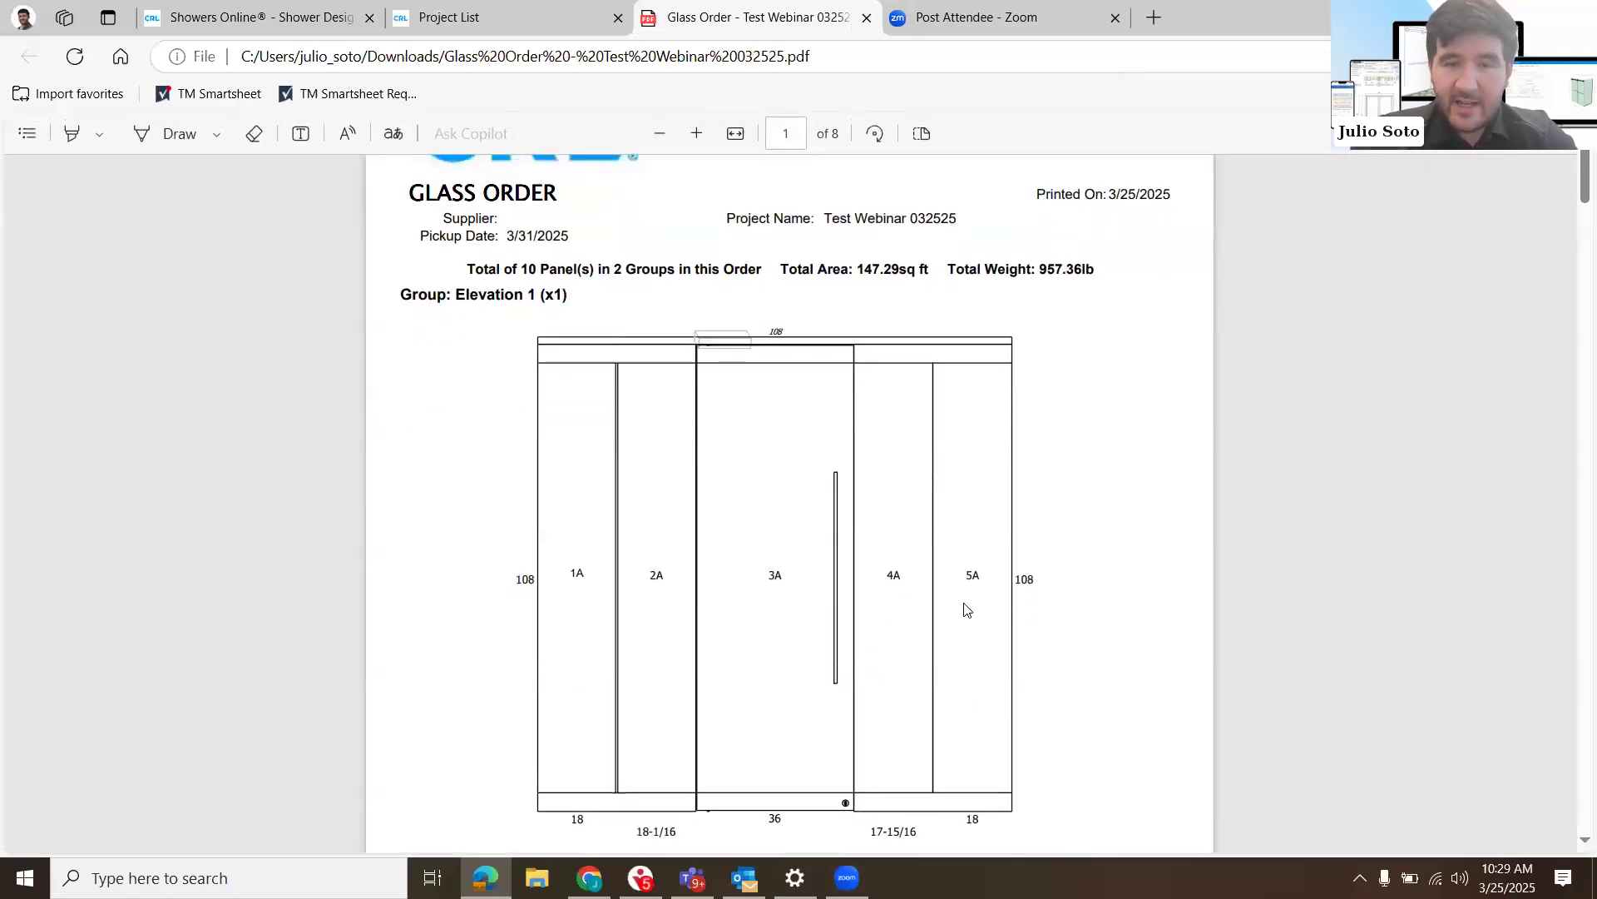
scroll(965, 610, "down", 2)
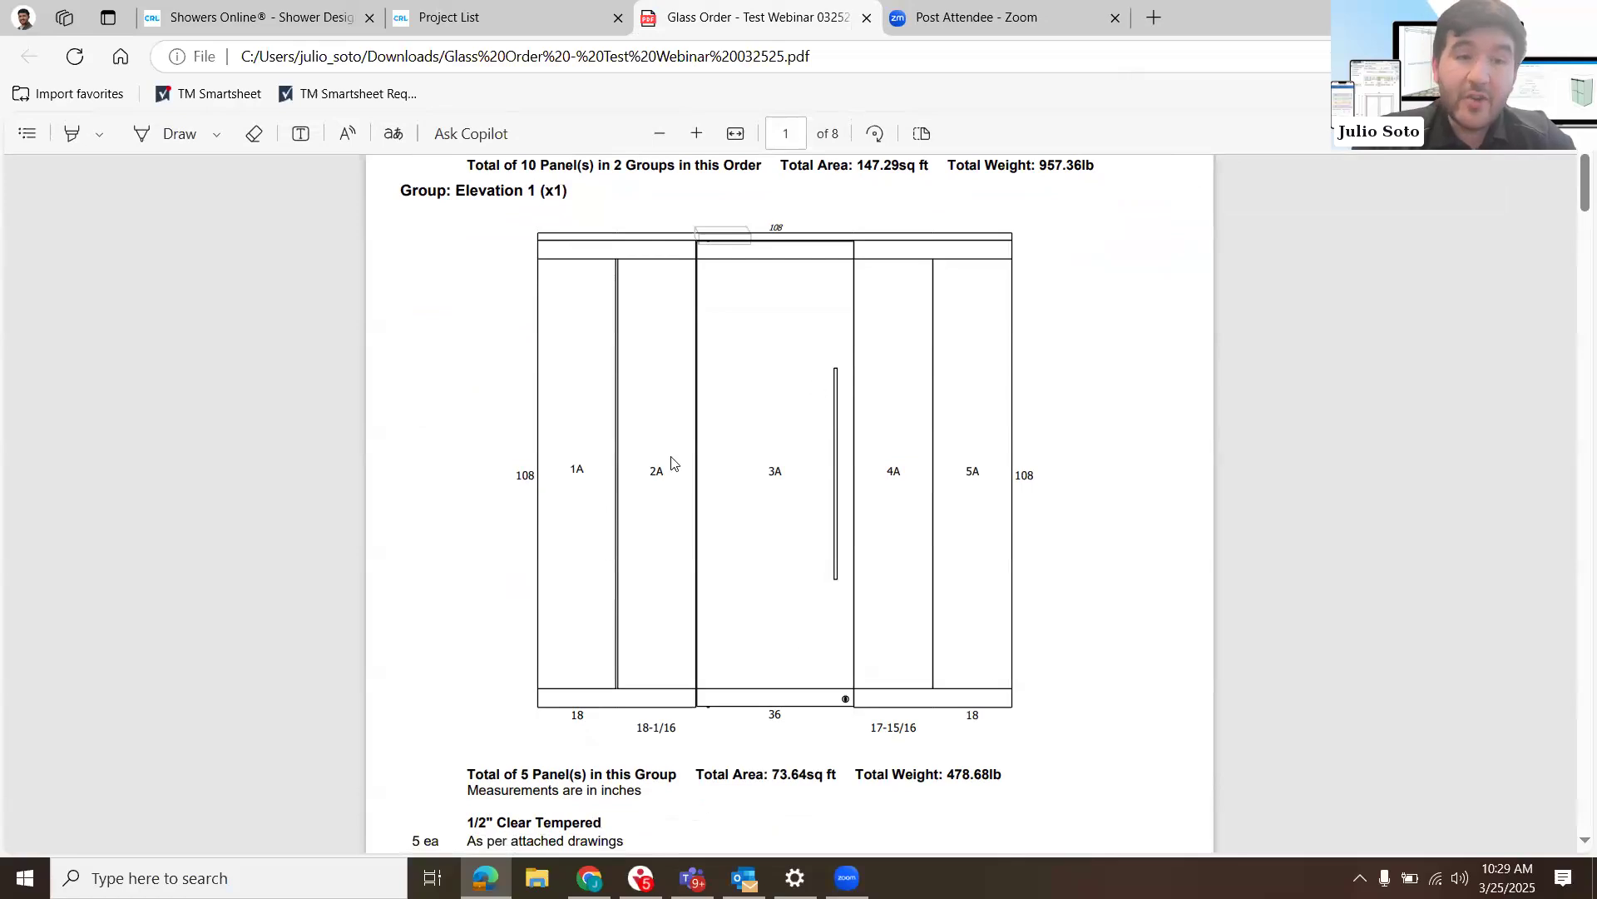
scroll(674, 462, "down", 9)
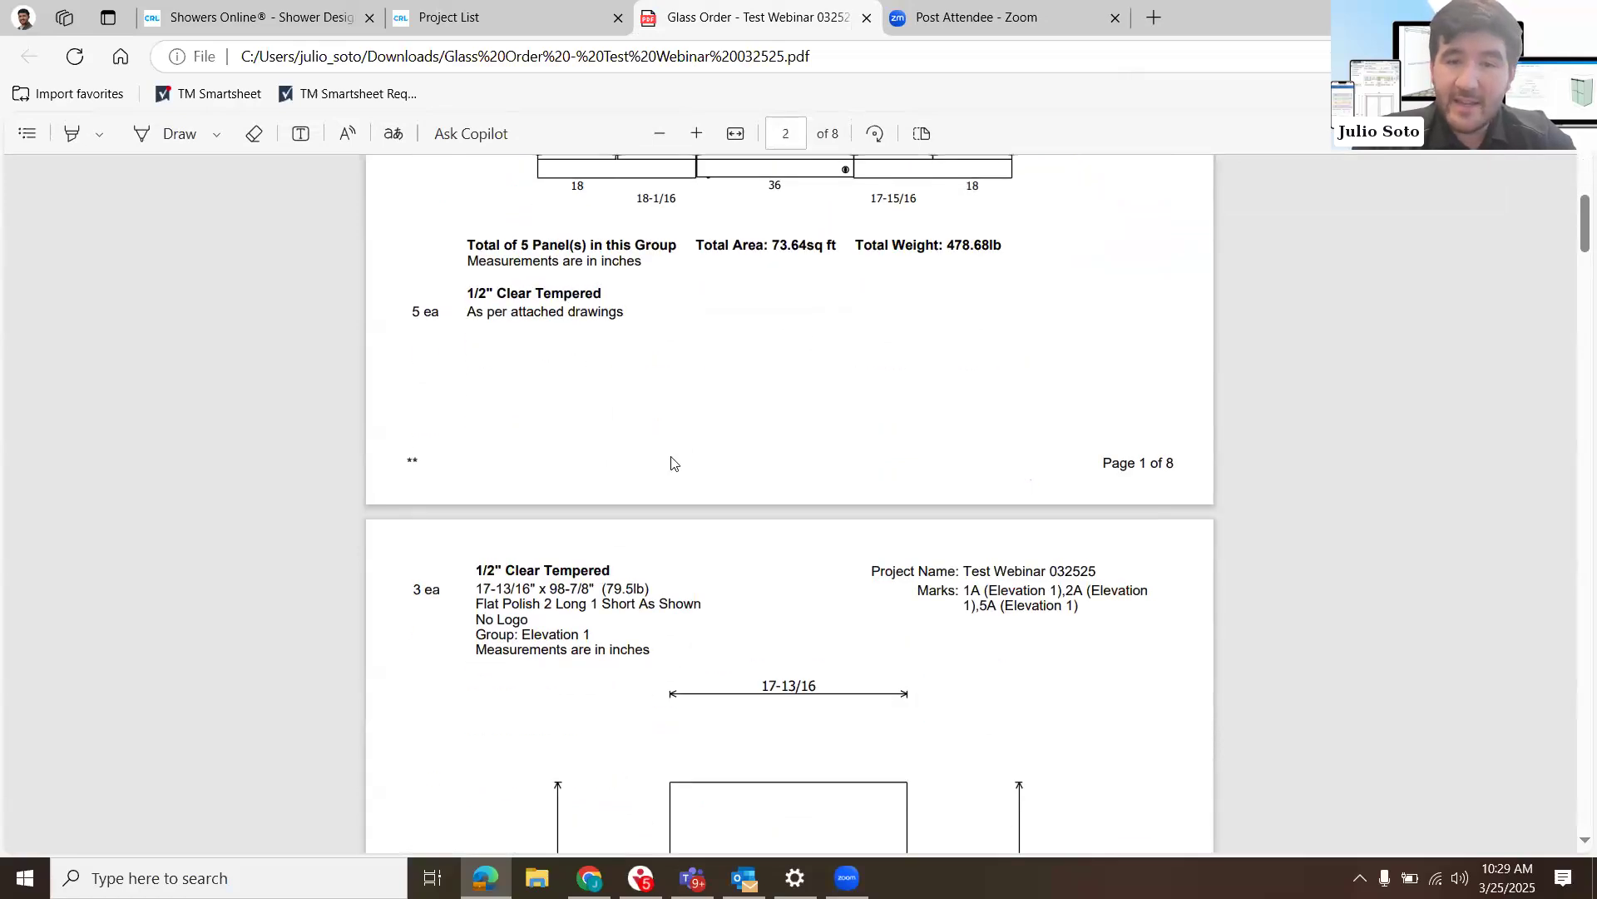
scroll(674, 462, "up", 9)
scroll(671, 462, "down", 10)
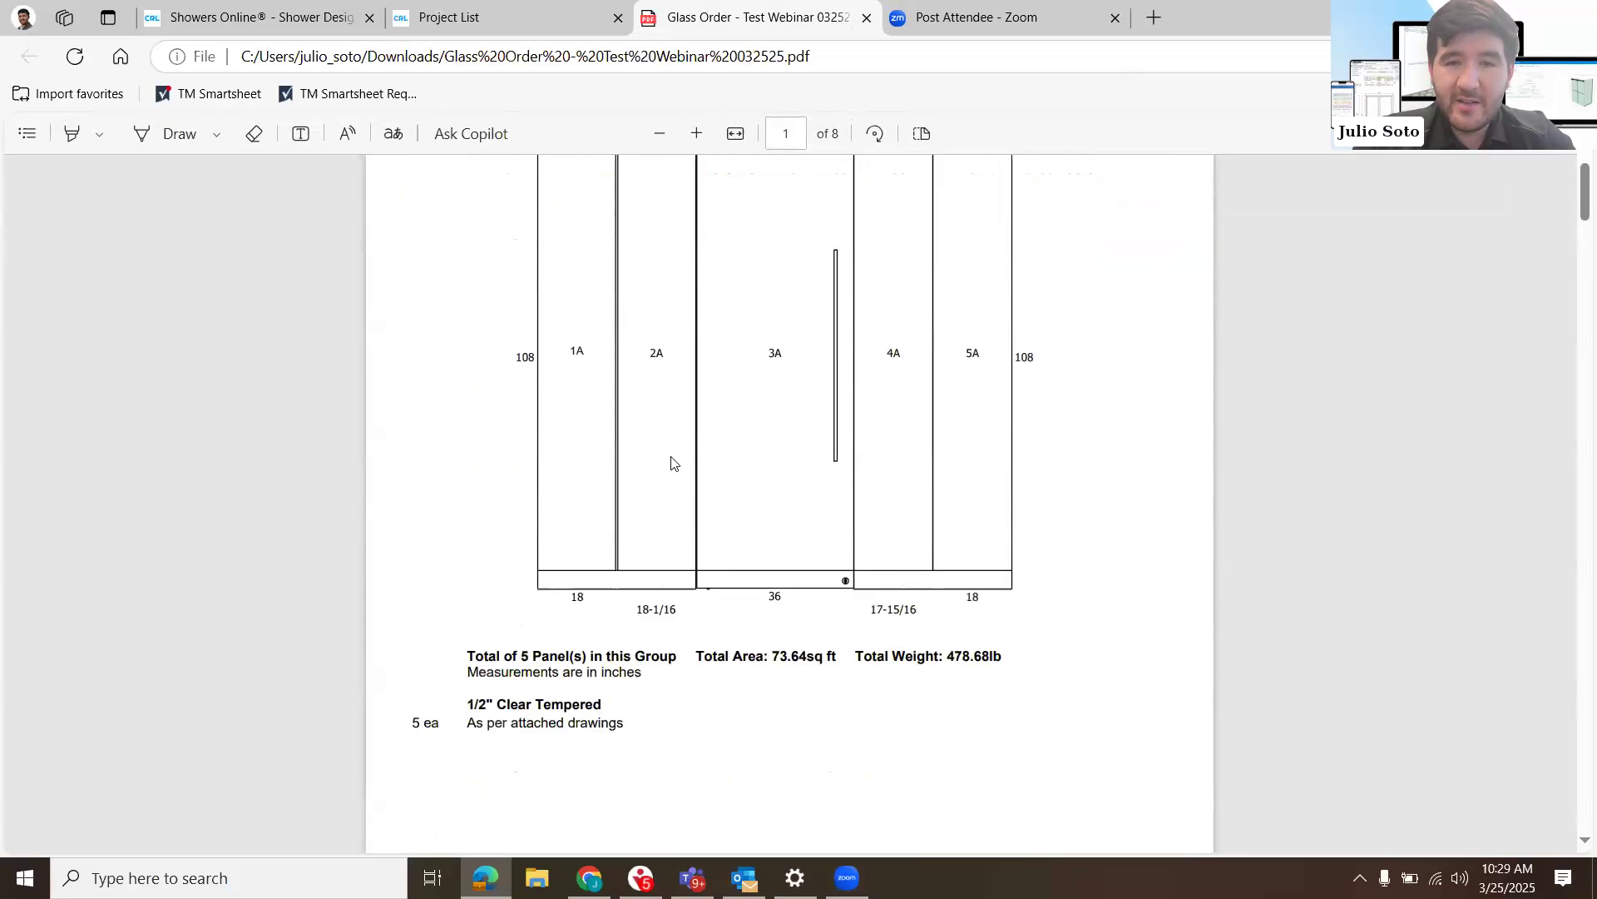
scroll(671, 463, "down", 5)
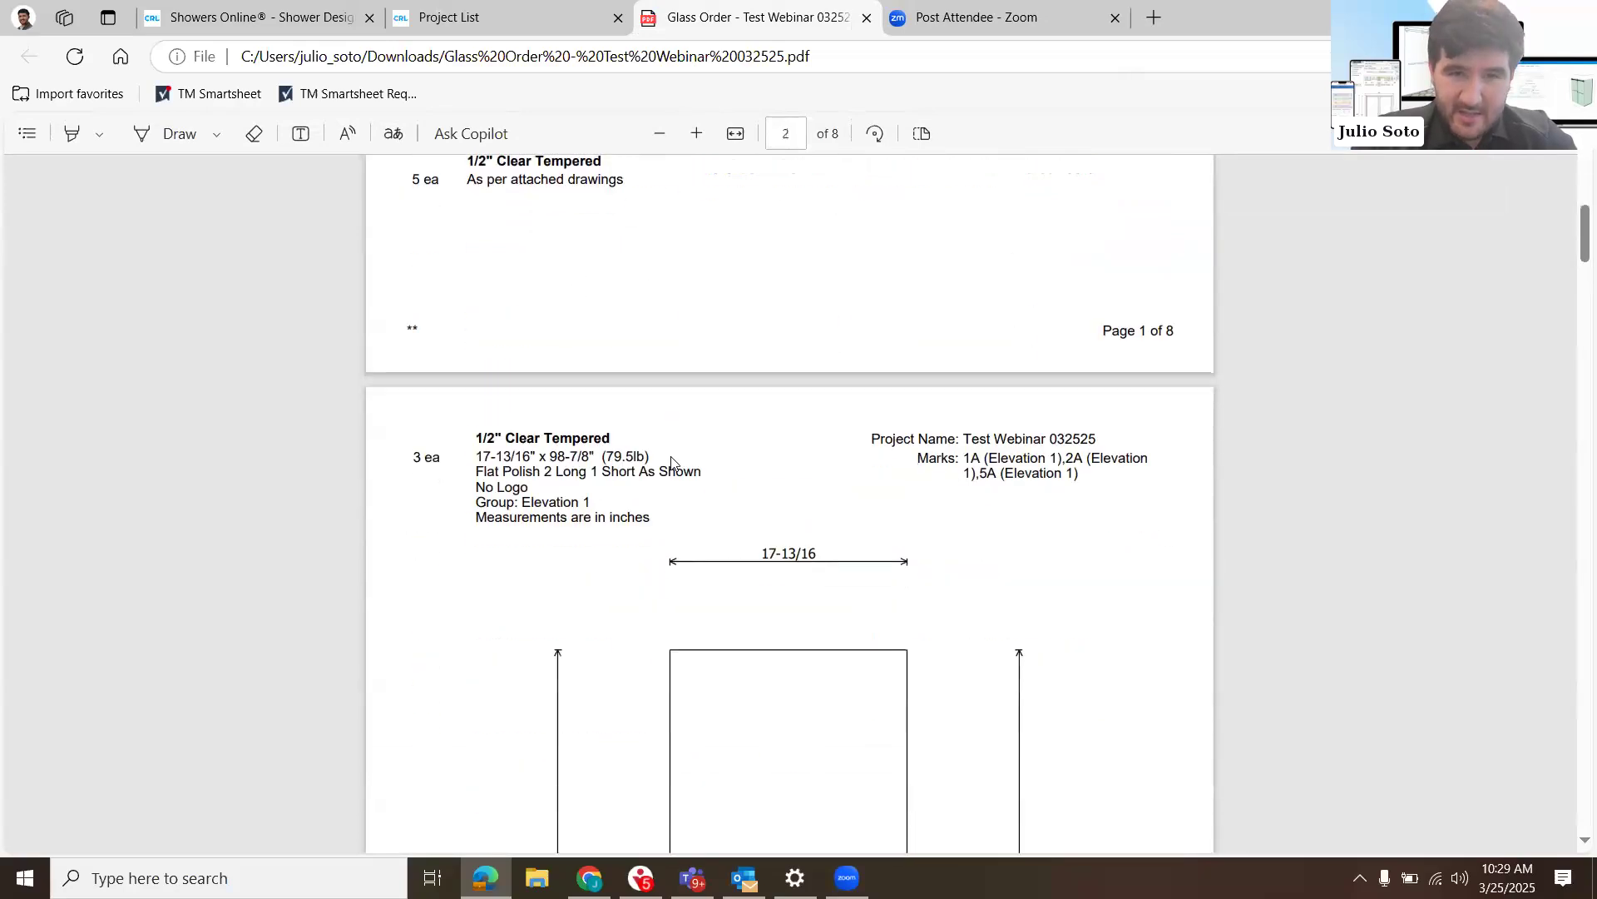
- Examine the glass order's individual panel sheets, highlighting the side panel's size line and checking door panel 3A's dimensions and hole locations
left_click_drag(480, 264, 658, 265)
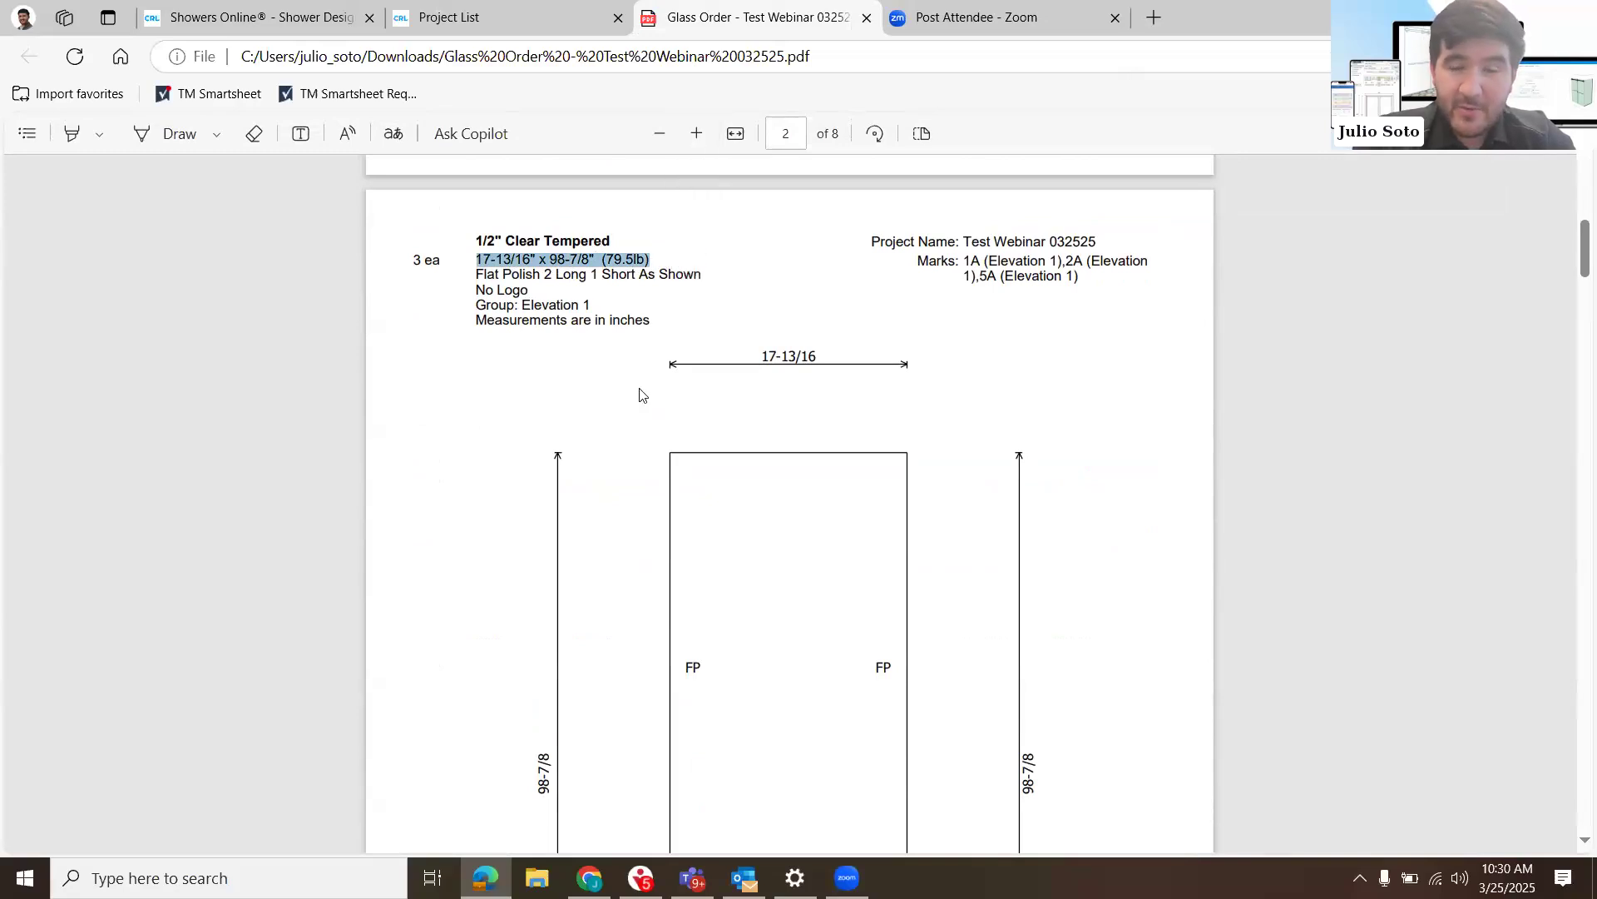
scroll(640, 394, "down", 15)
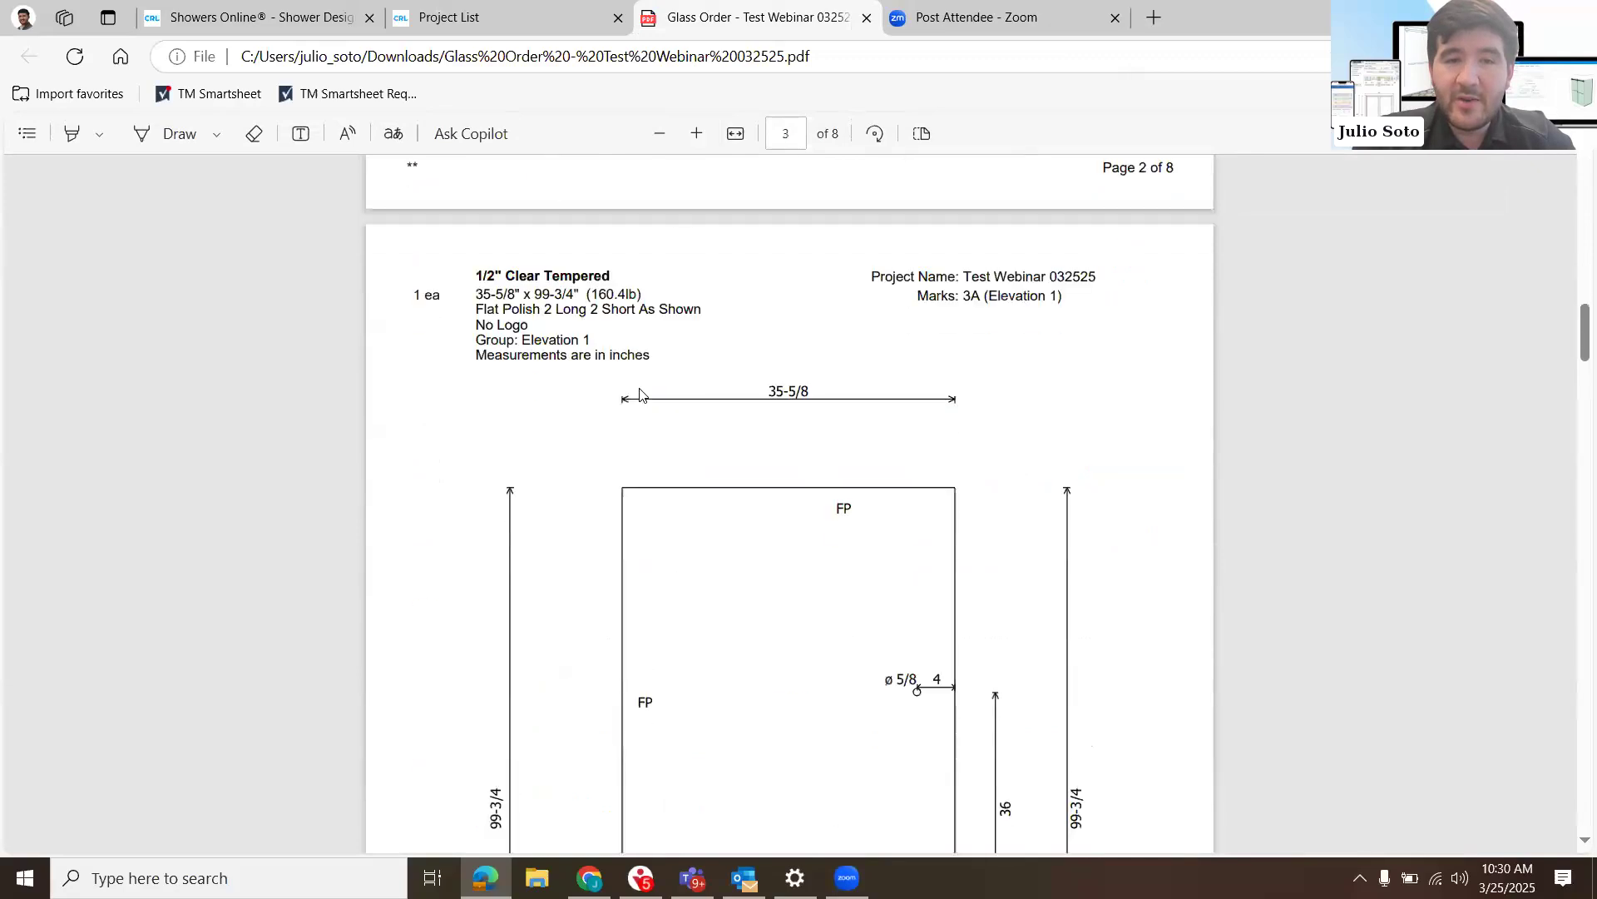
scroll(640, 394, "down", 5)
scroll(640, 394, "up", 1)
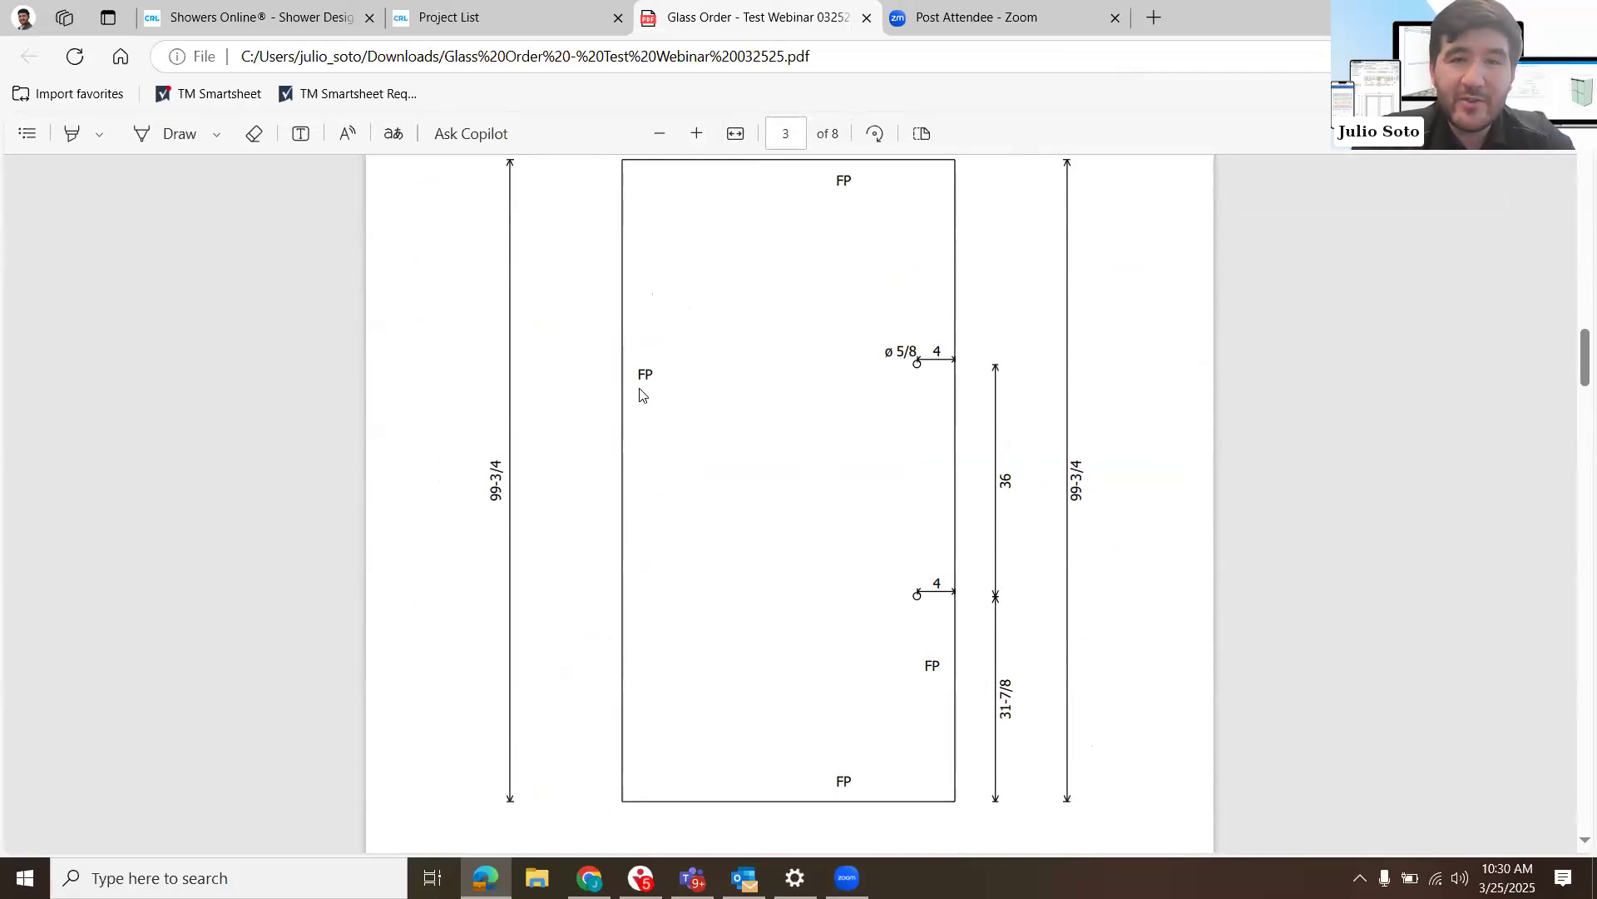
scroll(640, 395, "up", 1)
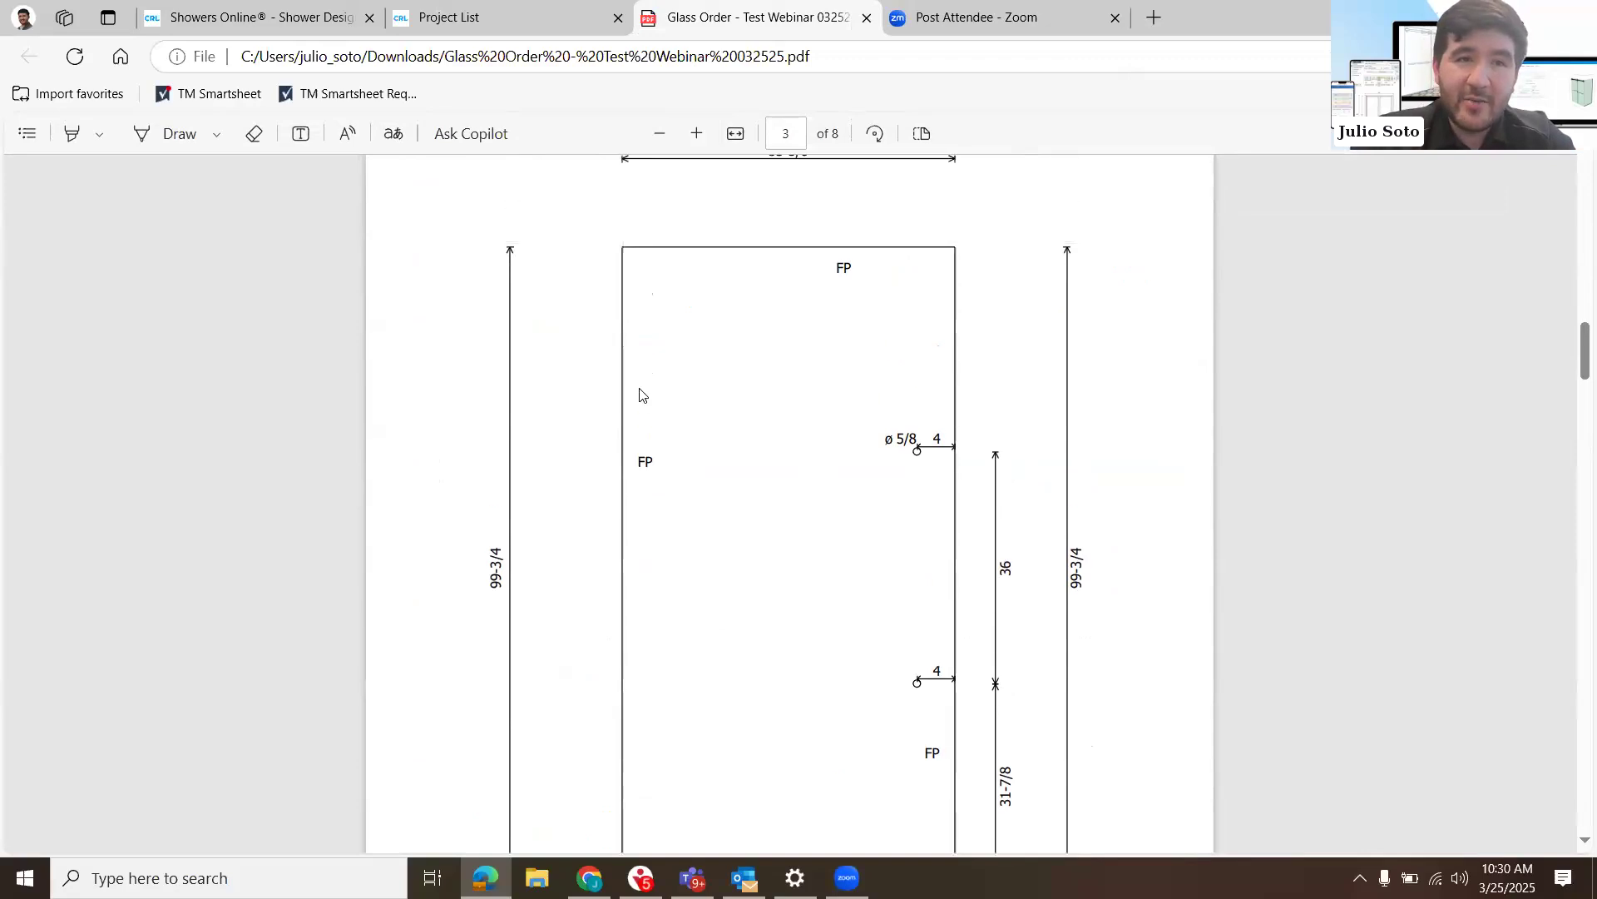
- Return to the project list, generate the project's Cutting Instructions PDF and open the downloaded file
left_click(278, 17)
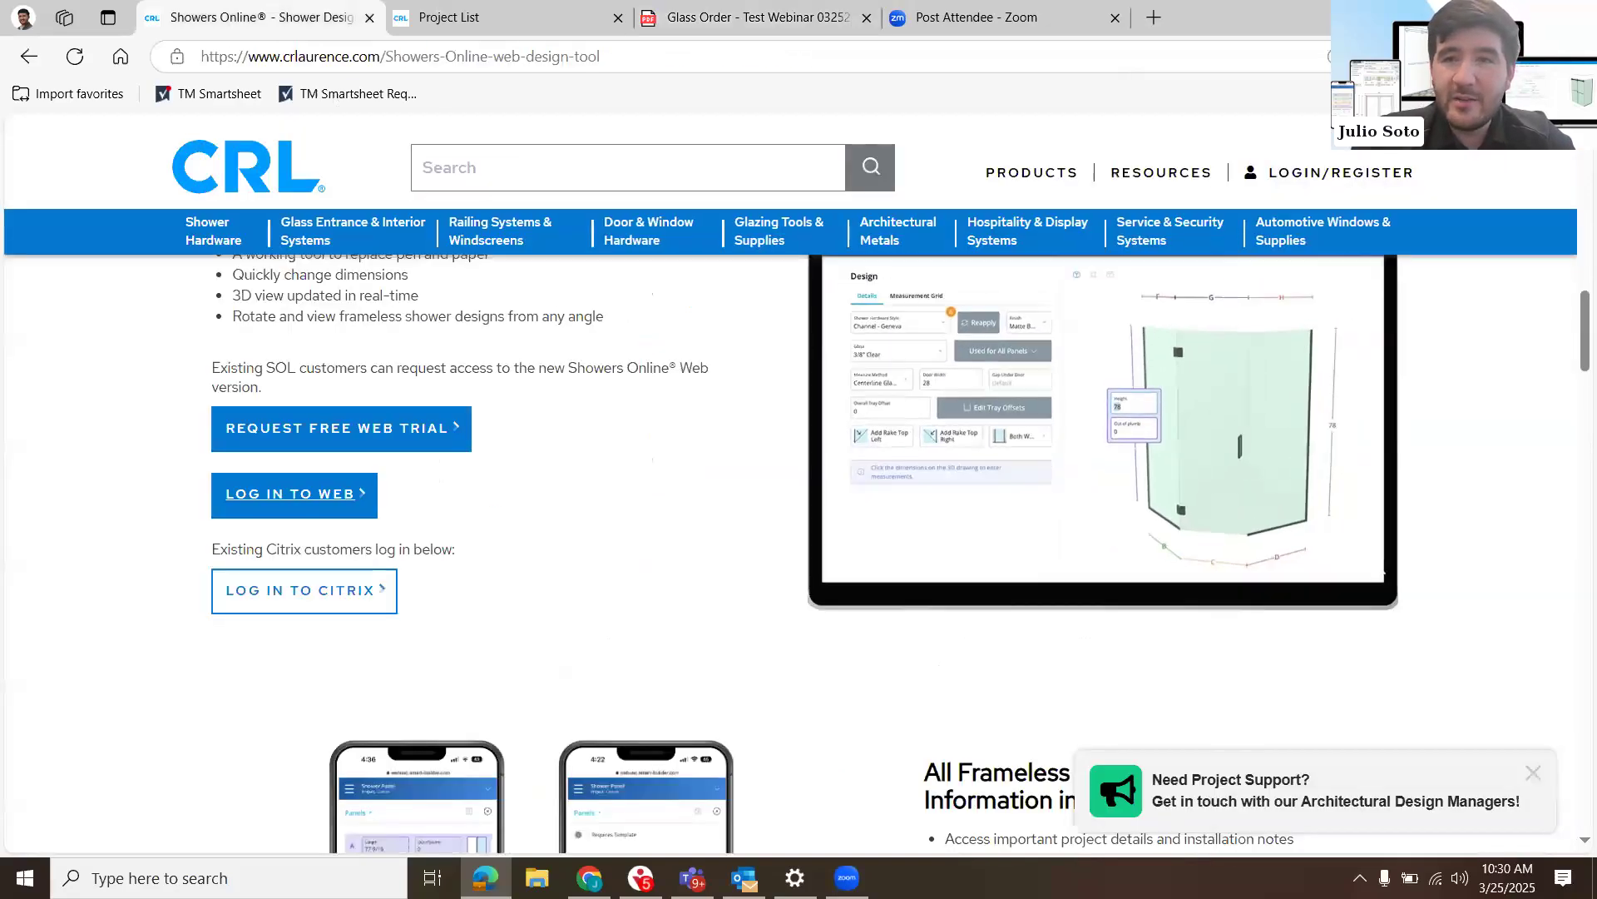
left_click(1511, 18)
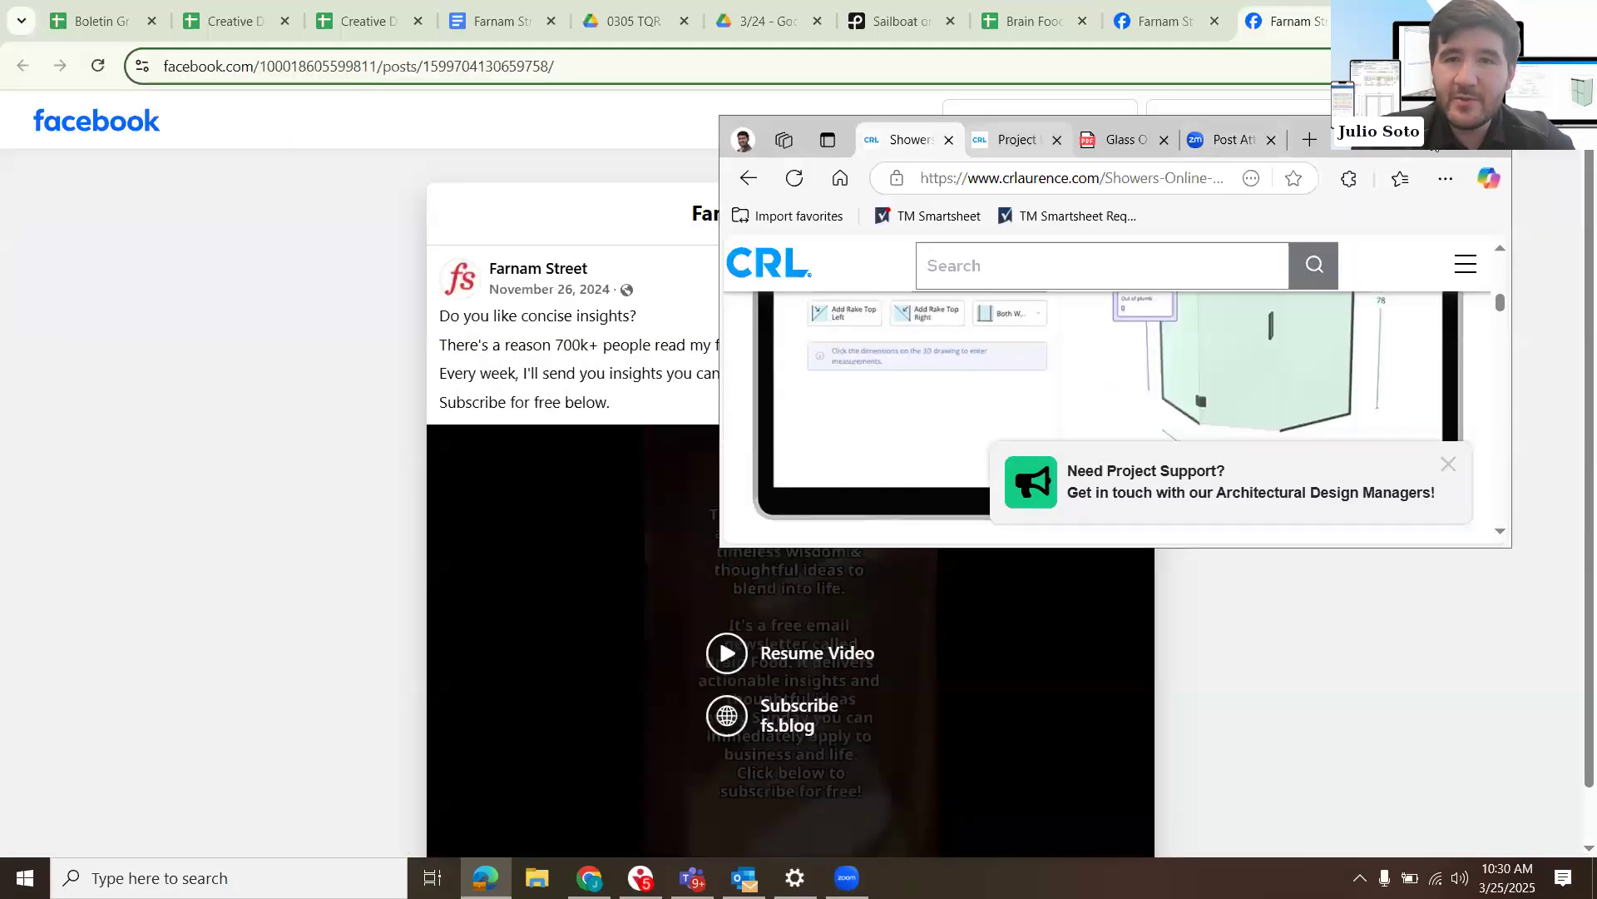
left_click(1023, 140)
left_click(1424, 138)
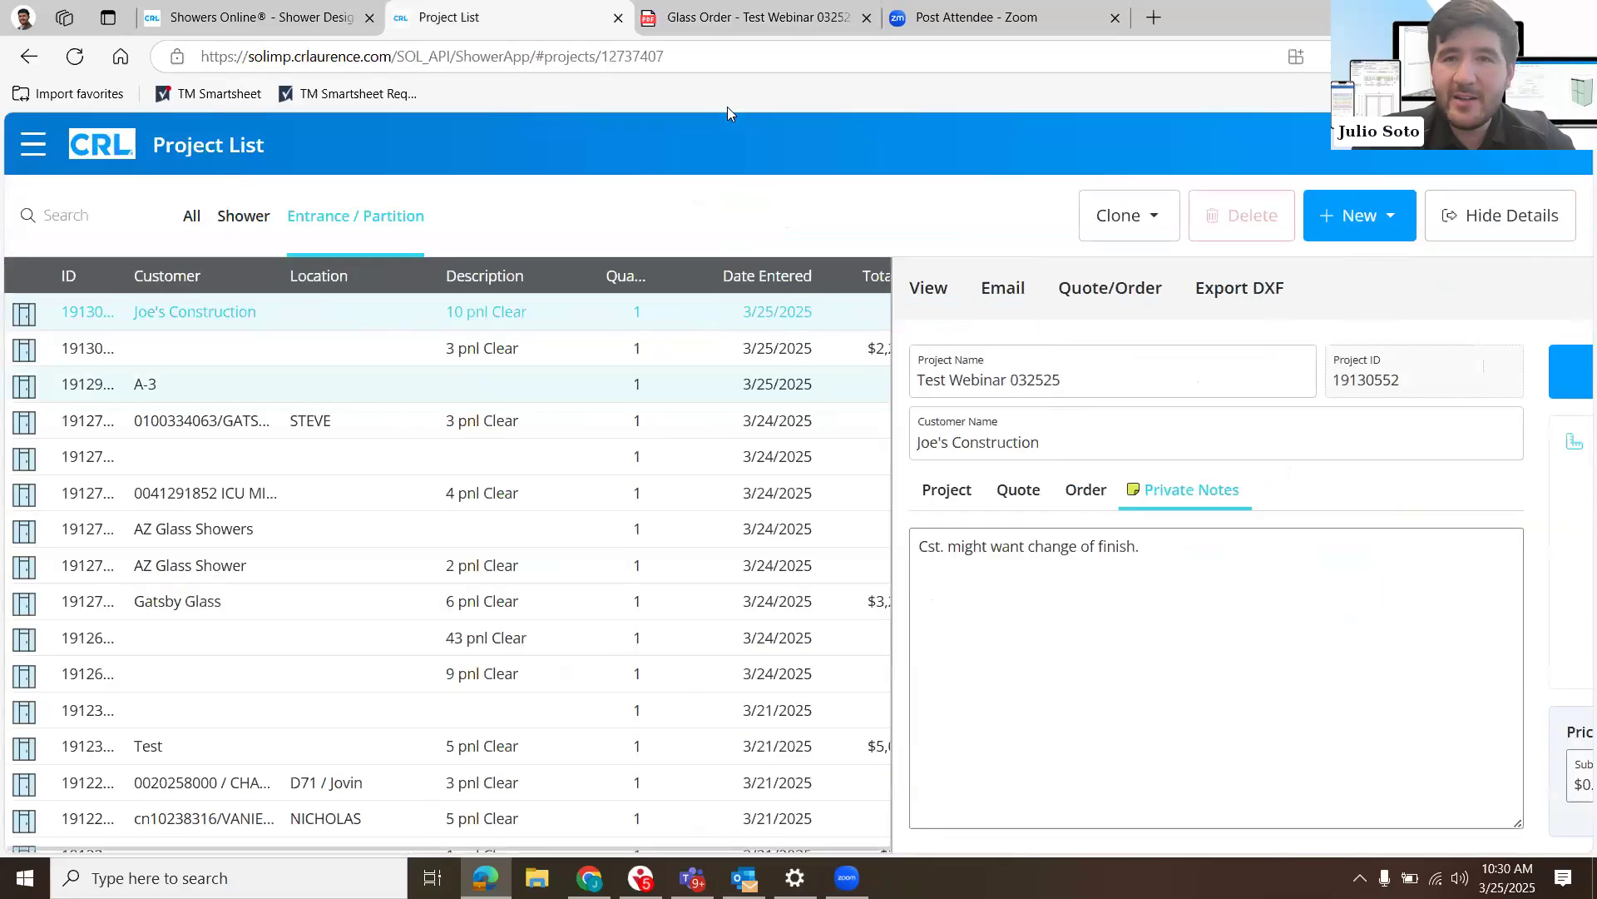
left_click(518, 287)
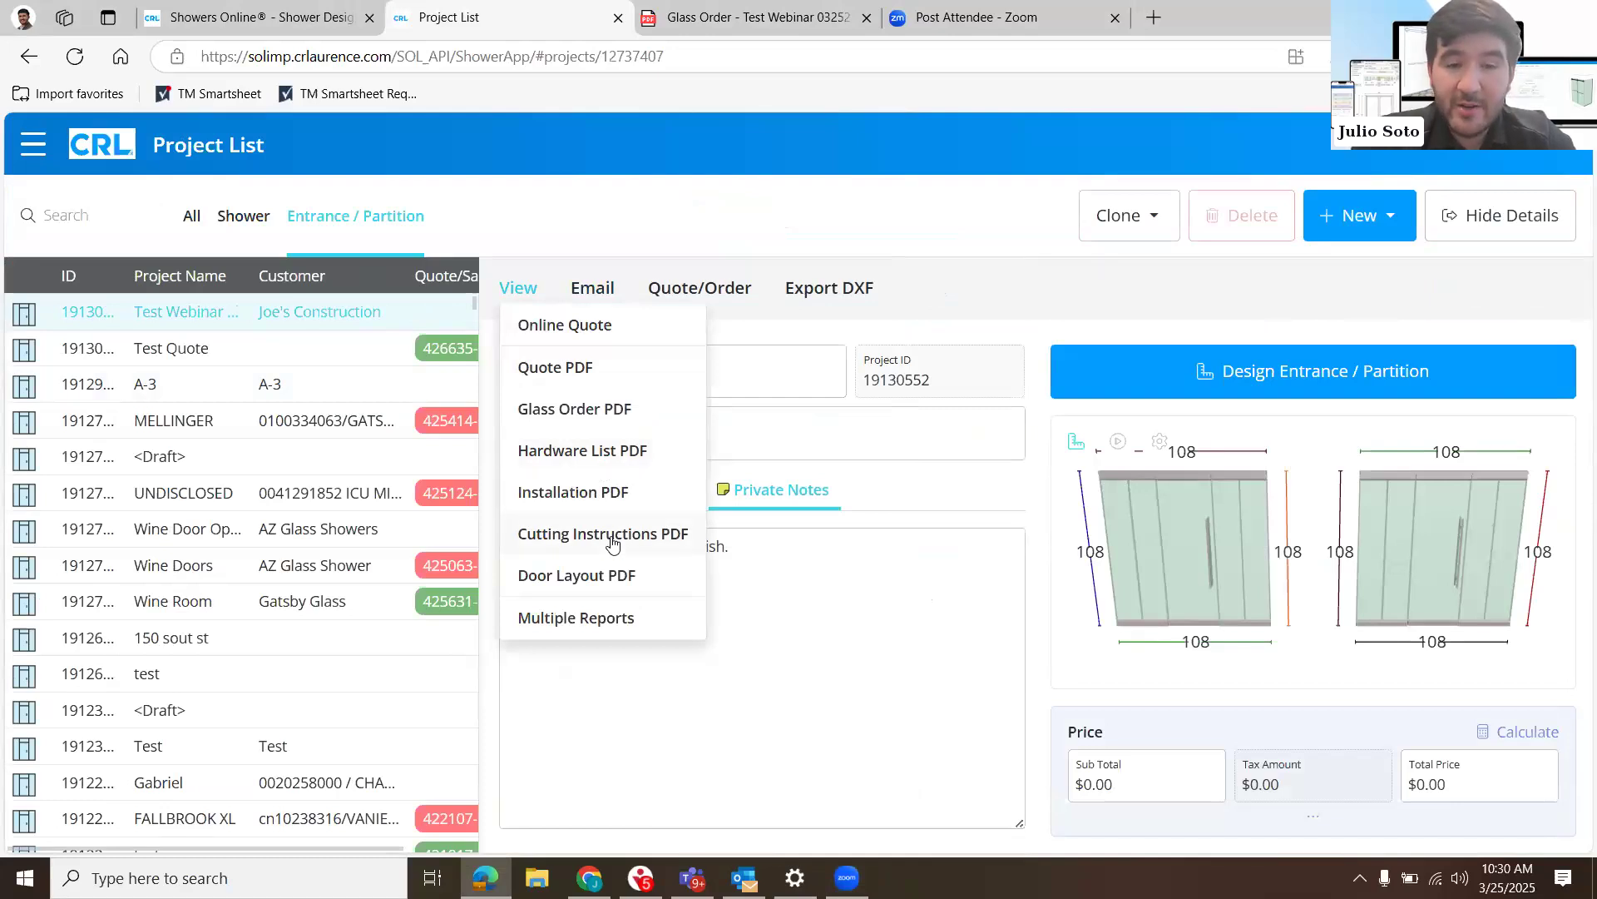
left_click(611, 536)
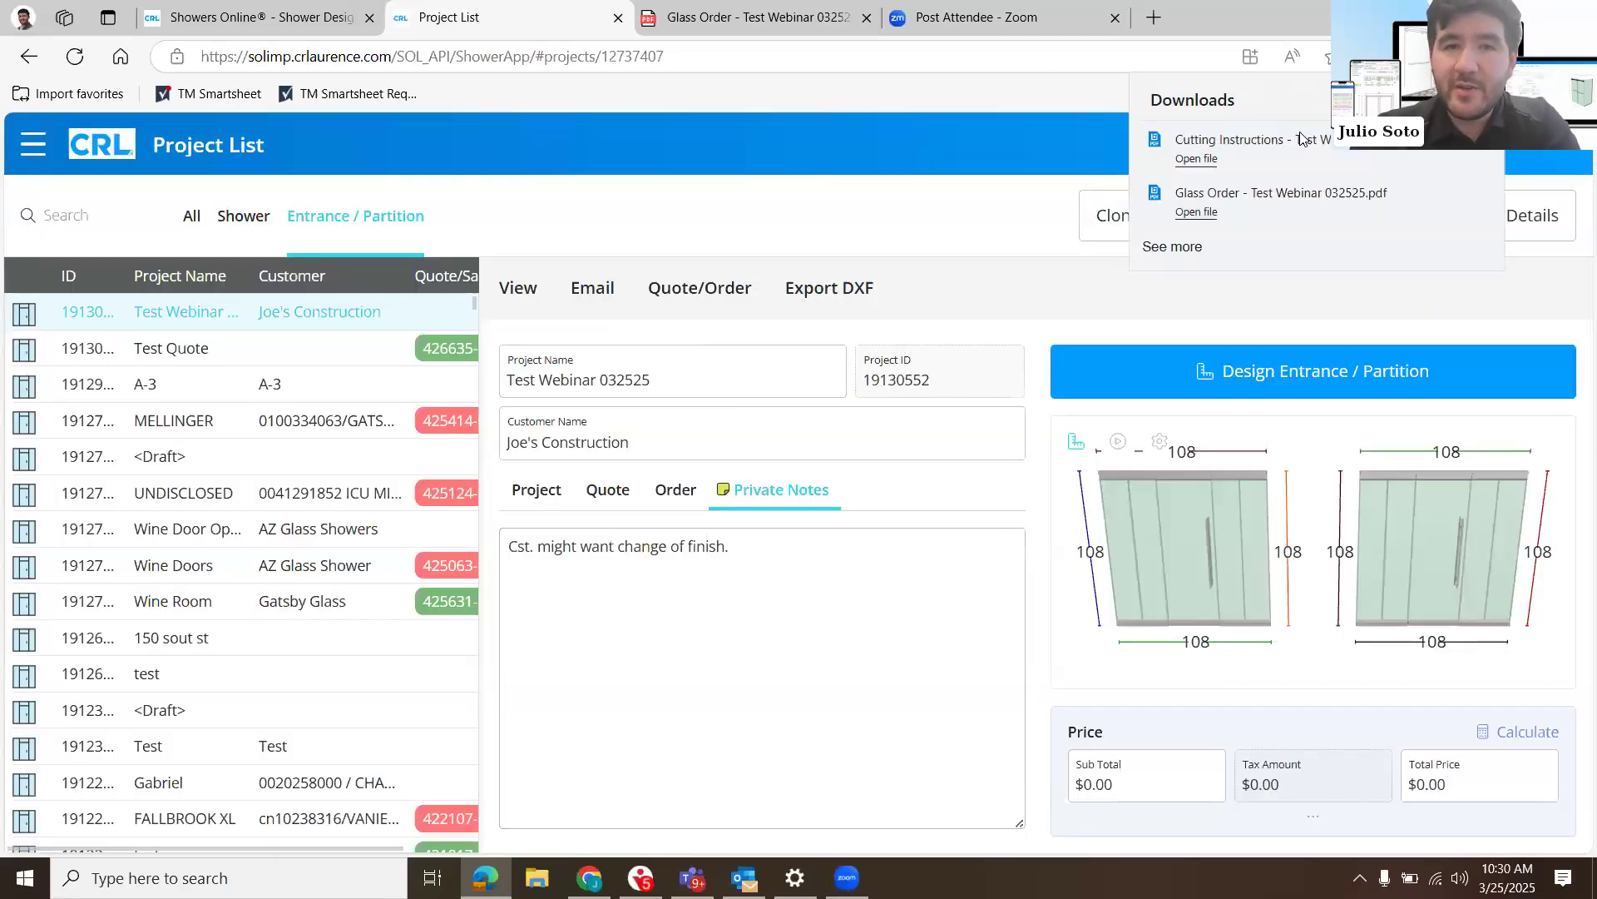
left_click(1303, 139)
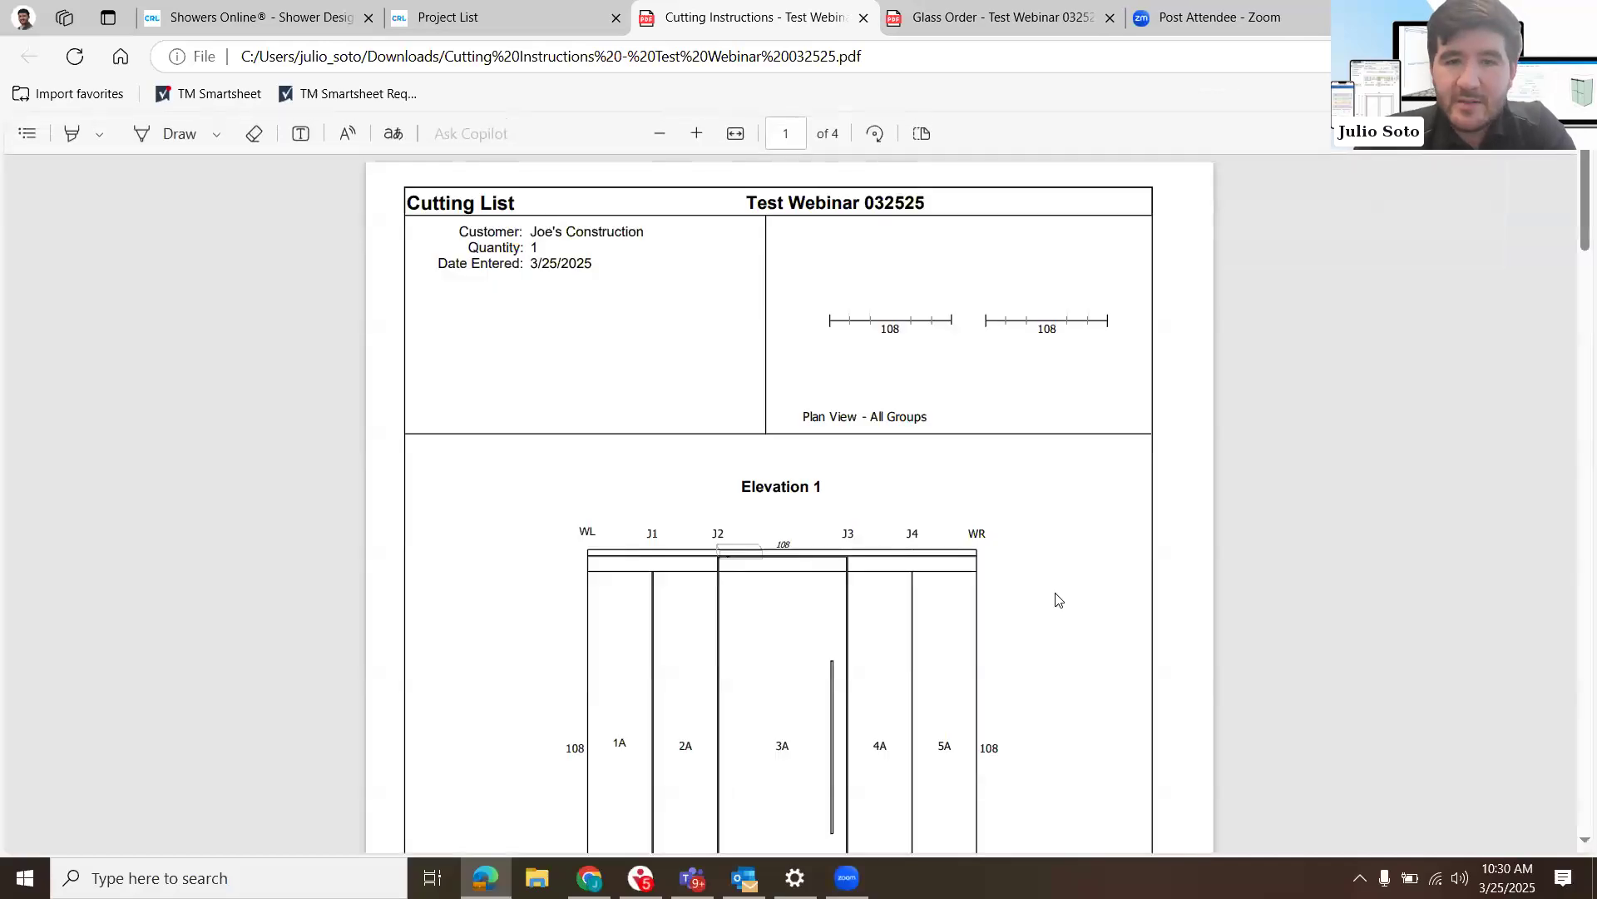
- Review the cutting list for both elevation groups, including the header, sidelite rail and door rail cut lengths
scroll(1057, 600, "down", 10)
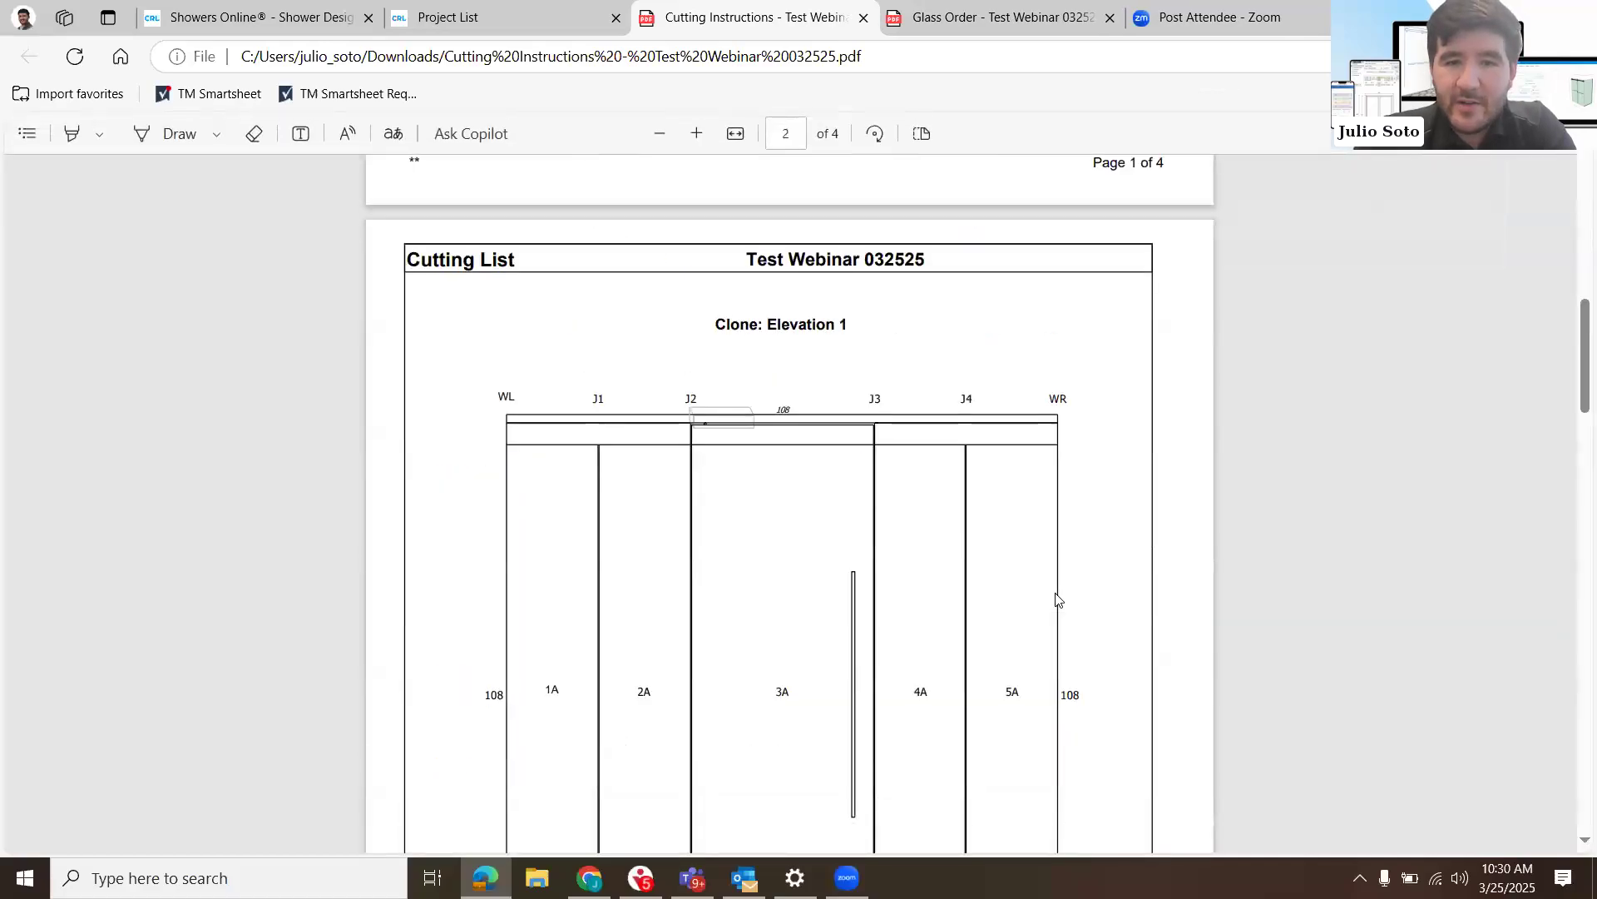
scroll(1057, 600, "down", 12)
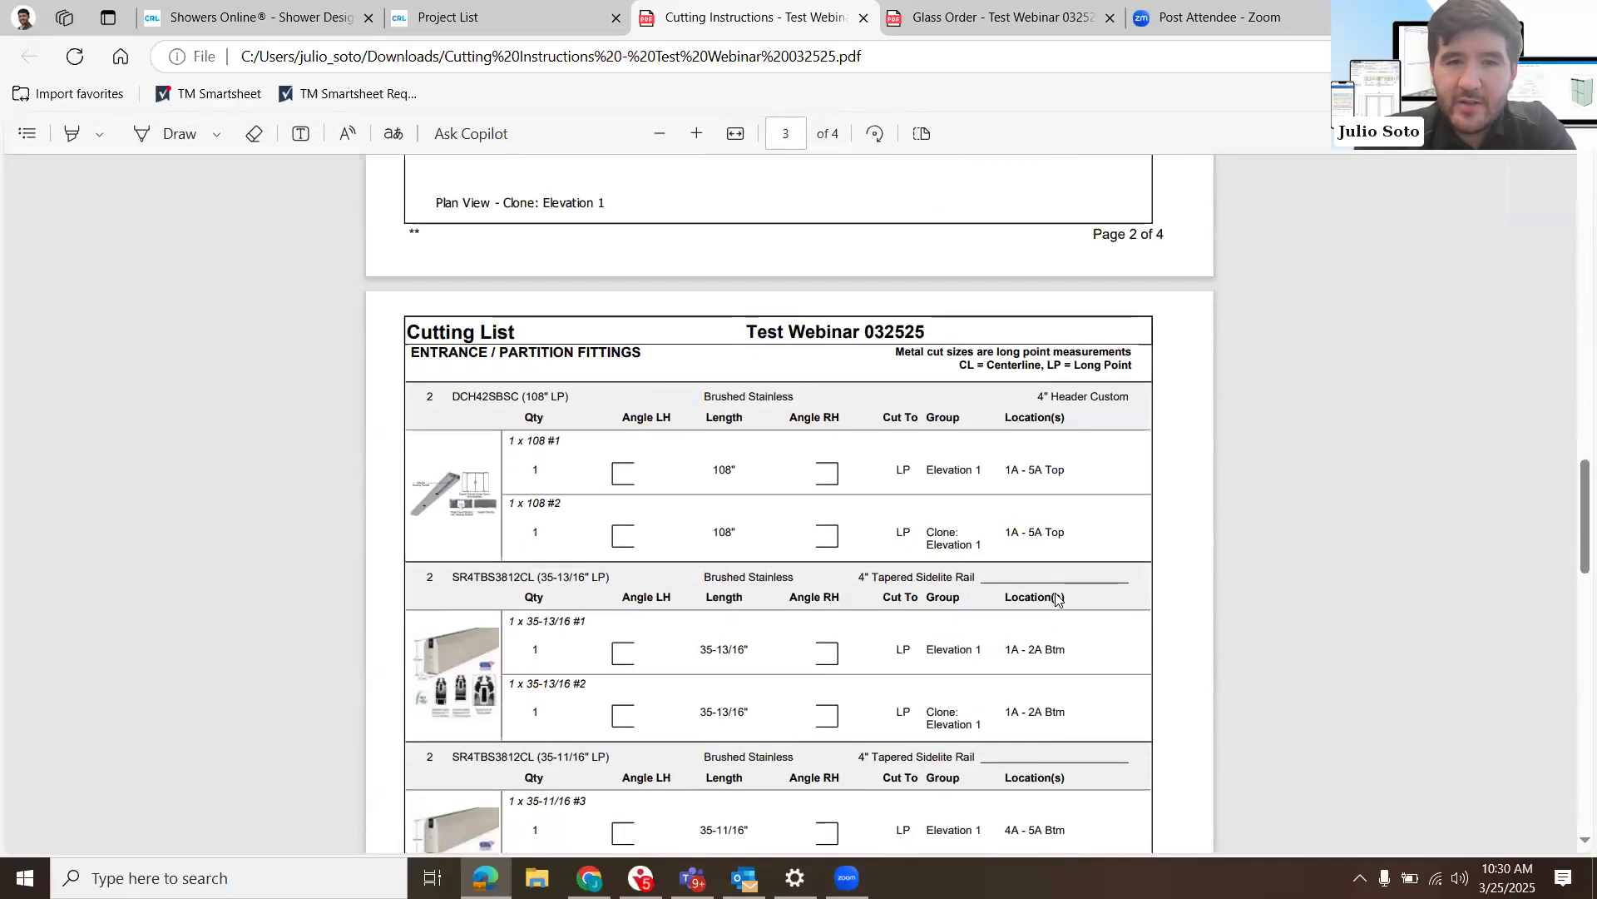
scroll(1057, 599, "down", 3)
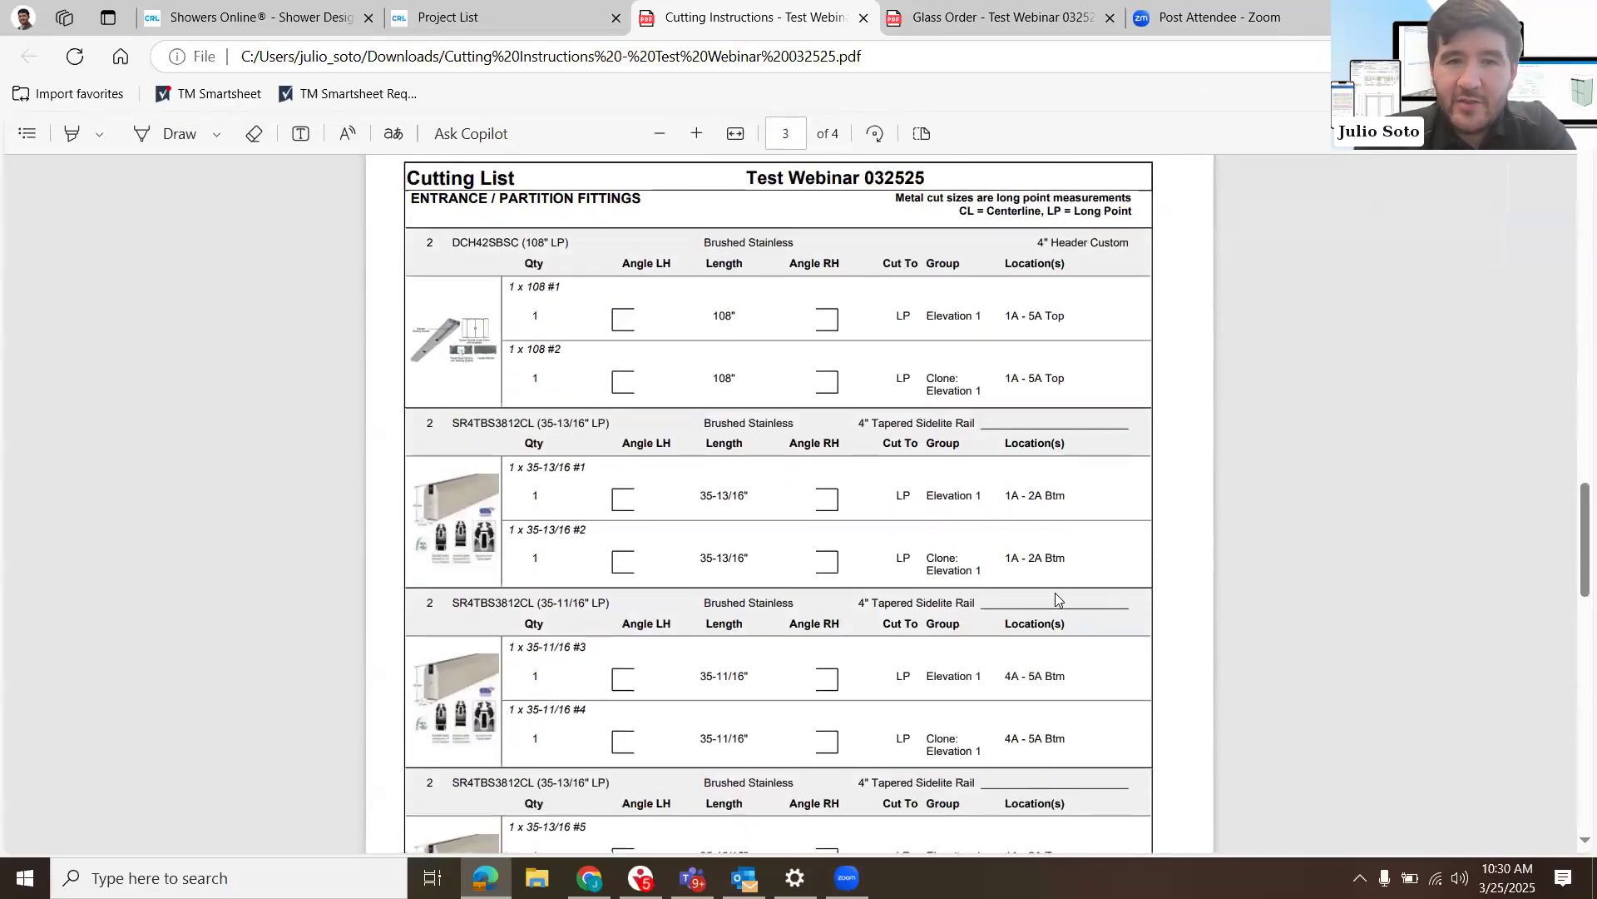
scroll(1058, 599, "down", 5)
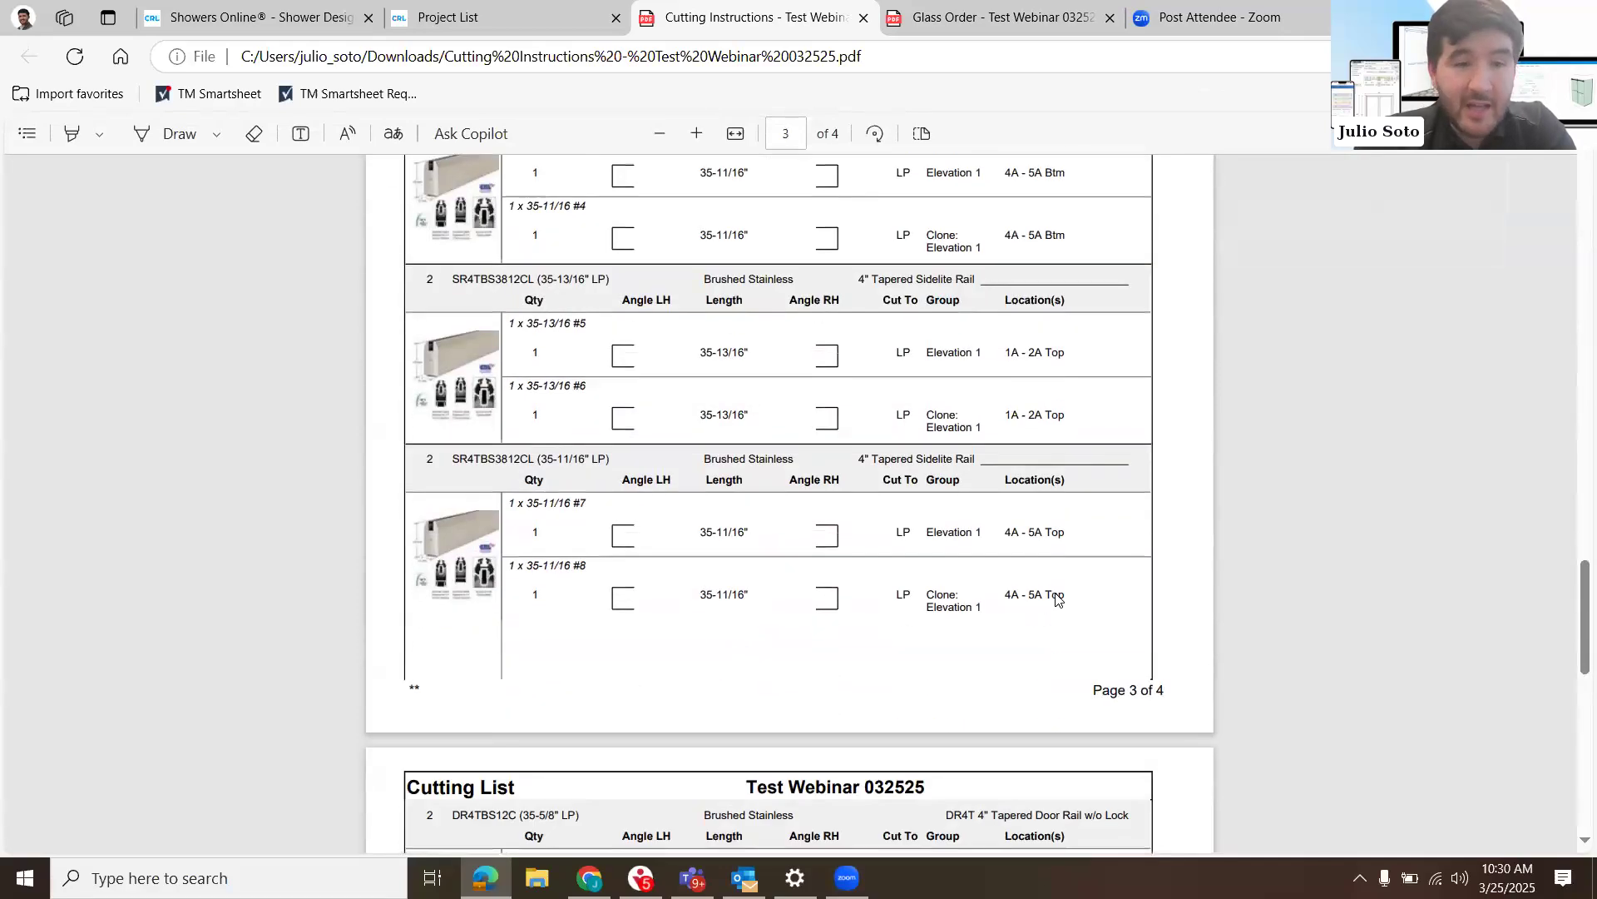
scroll(1057, 599, "down", 7)
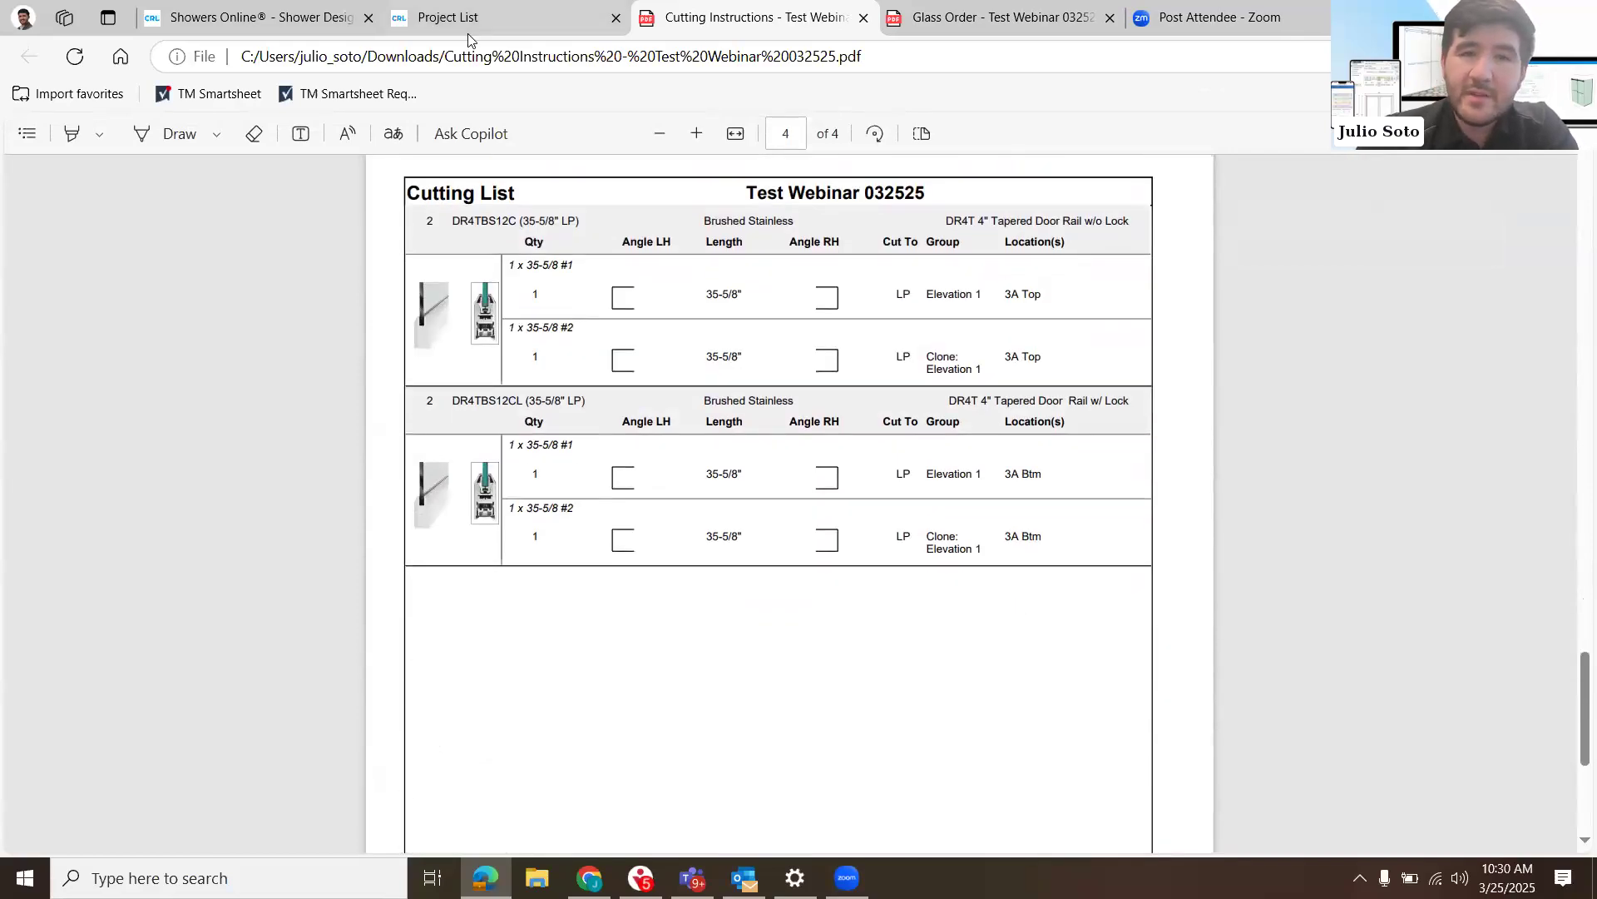
- Return to the project list and open the project's hardware estimate
key("ctrl+shift+Tab")
left_click(512, 293)
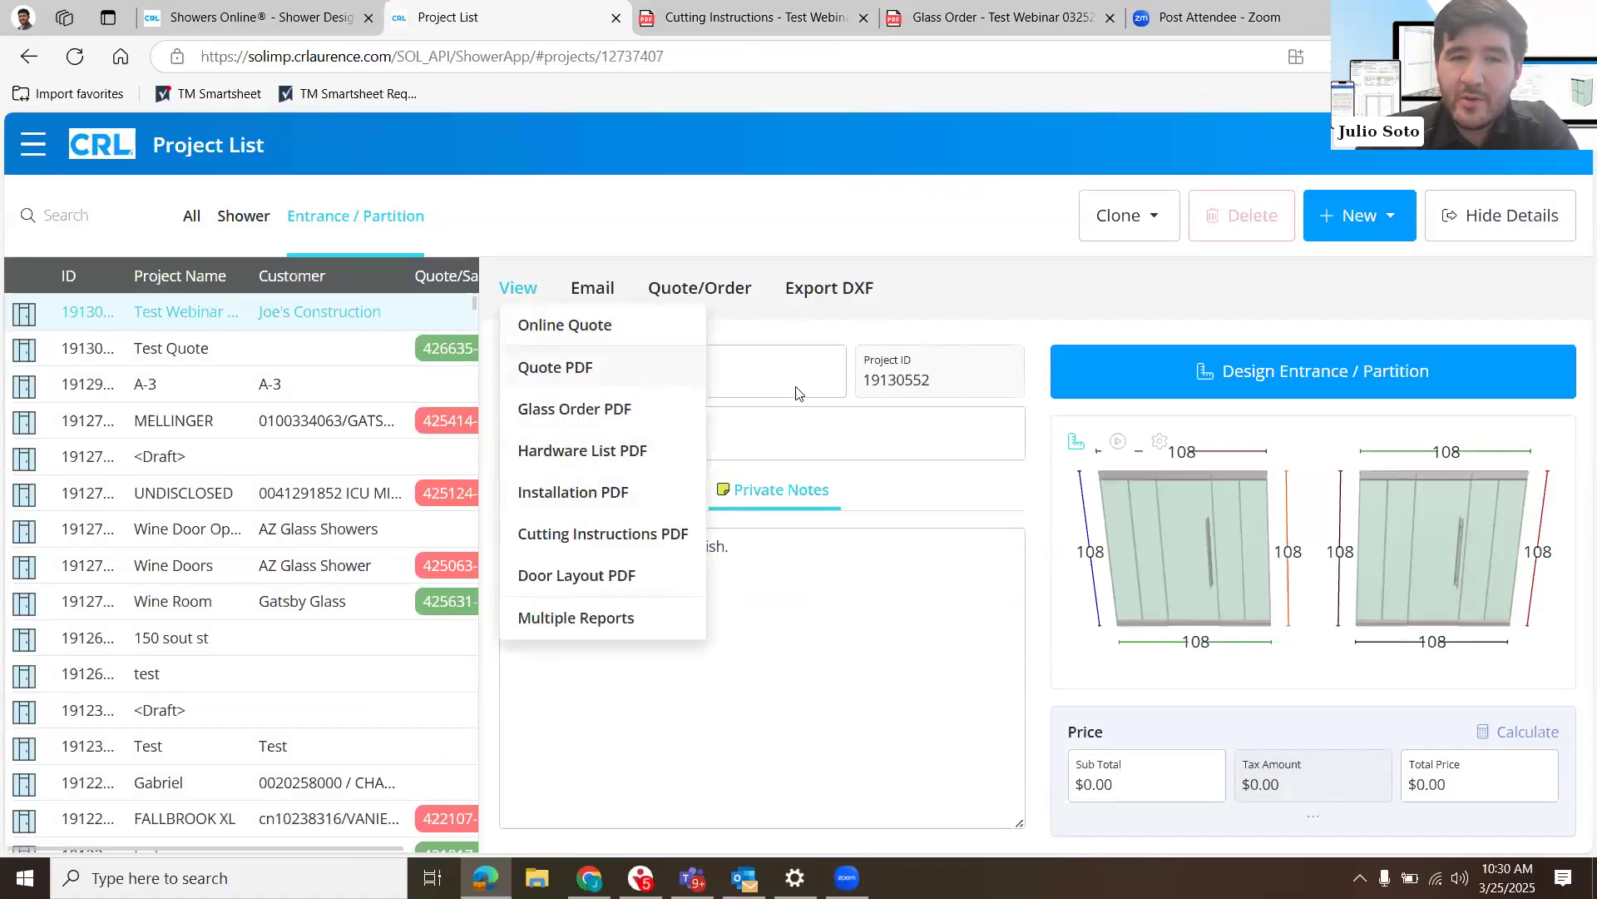
left_click(721, 303)
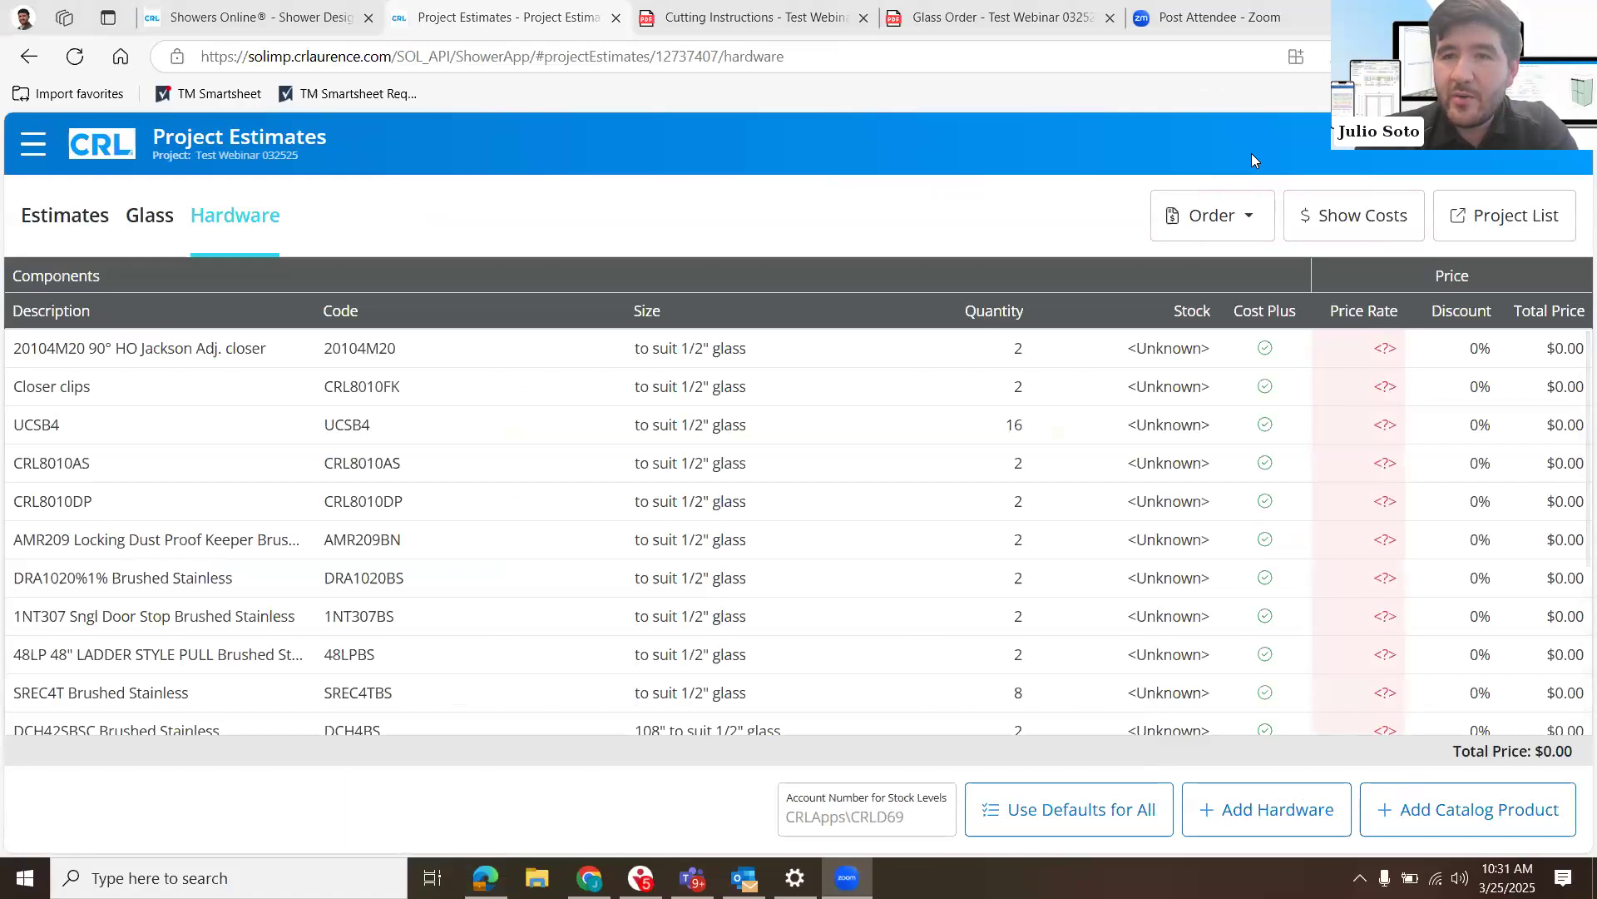
- Inspect the Quote Hardware request form, dismiss it without submitting and go back to the project list
left_click(1255, 221)
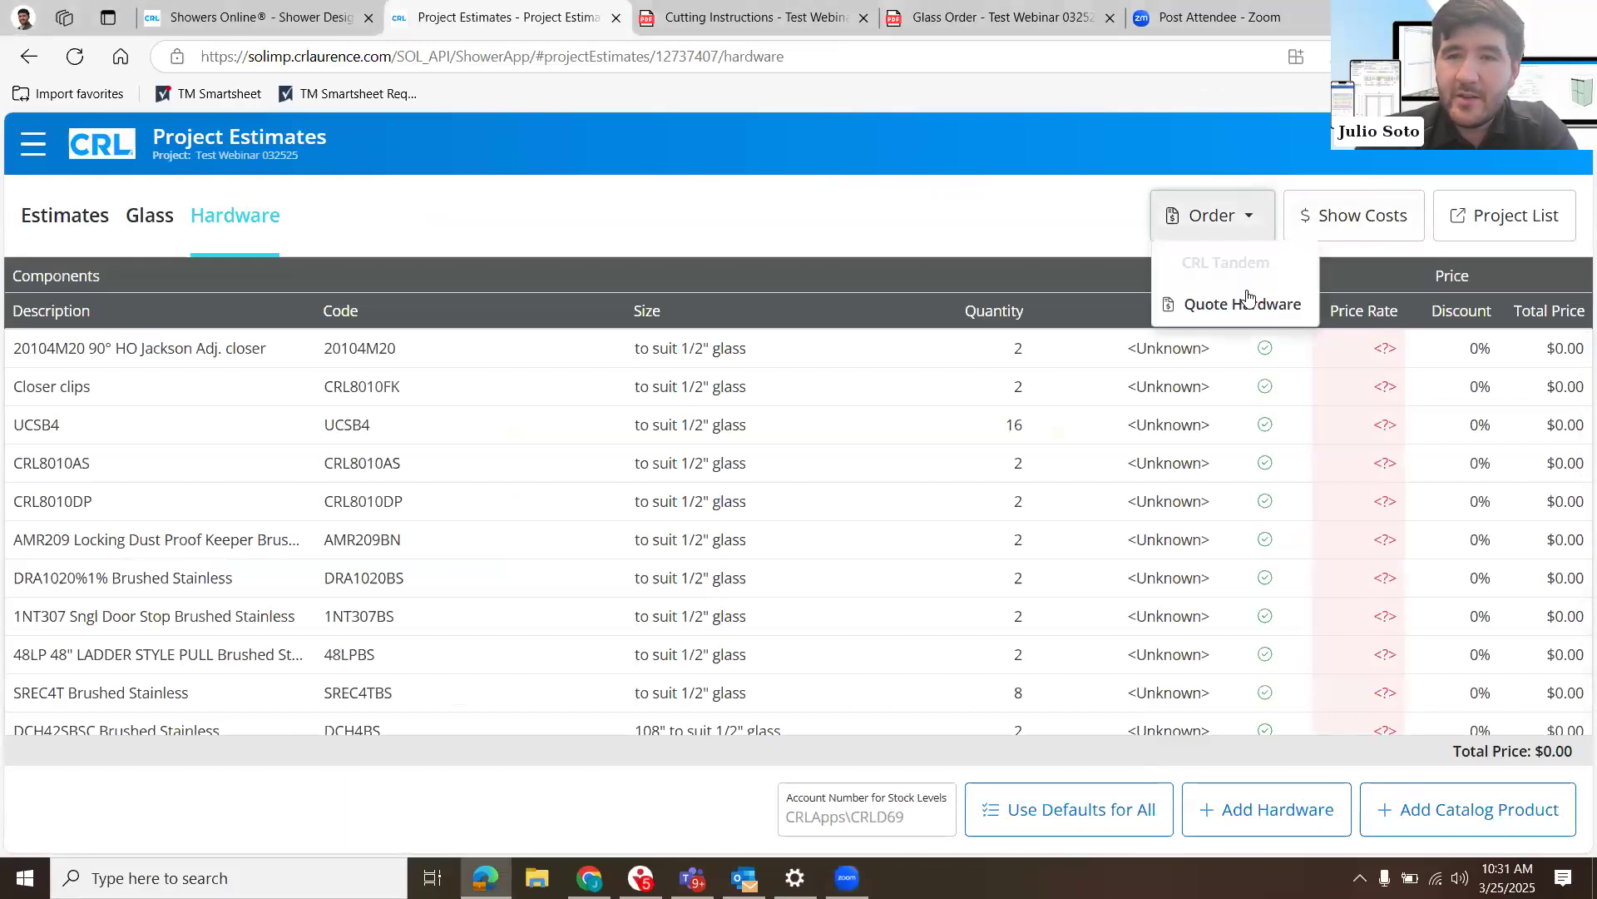
left_click(1244, 304)
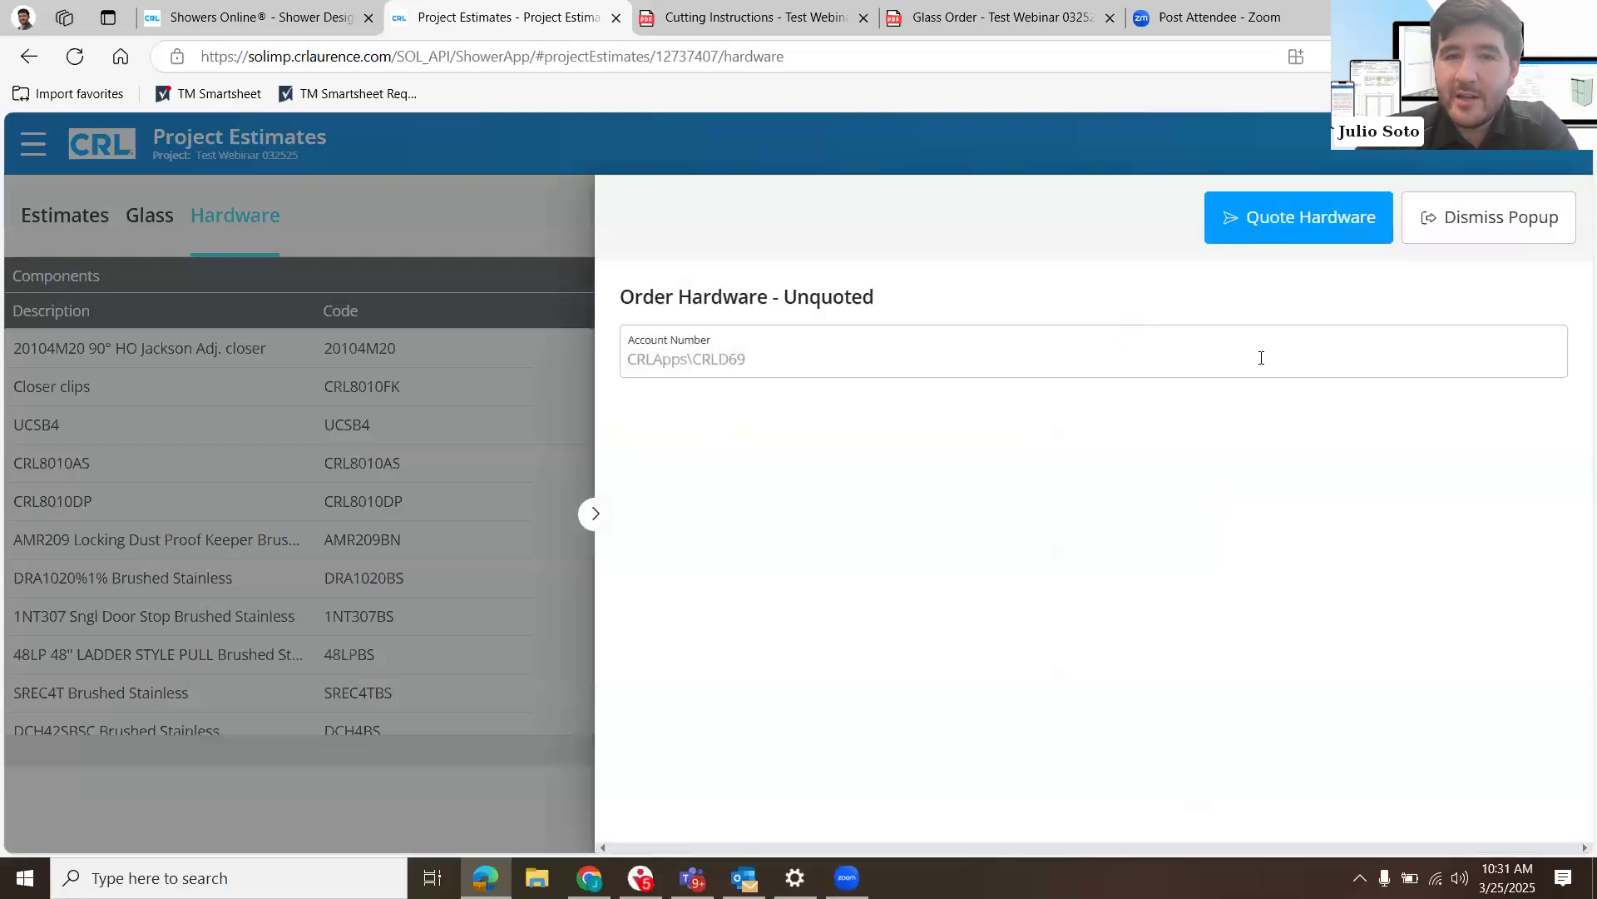
left_click(1261, 358)
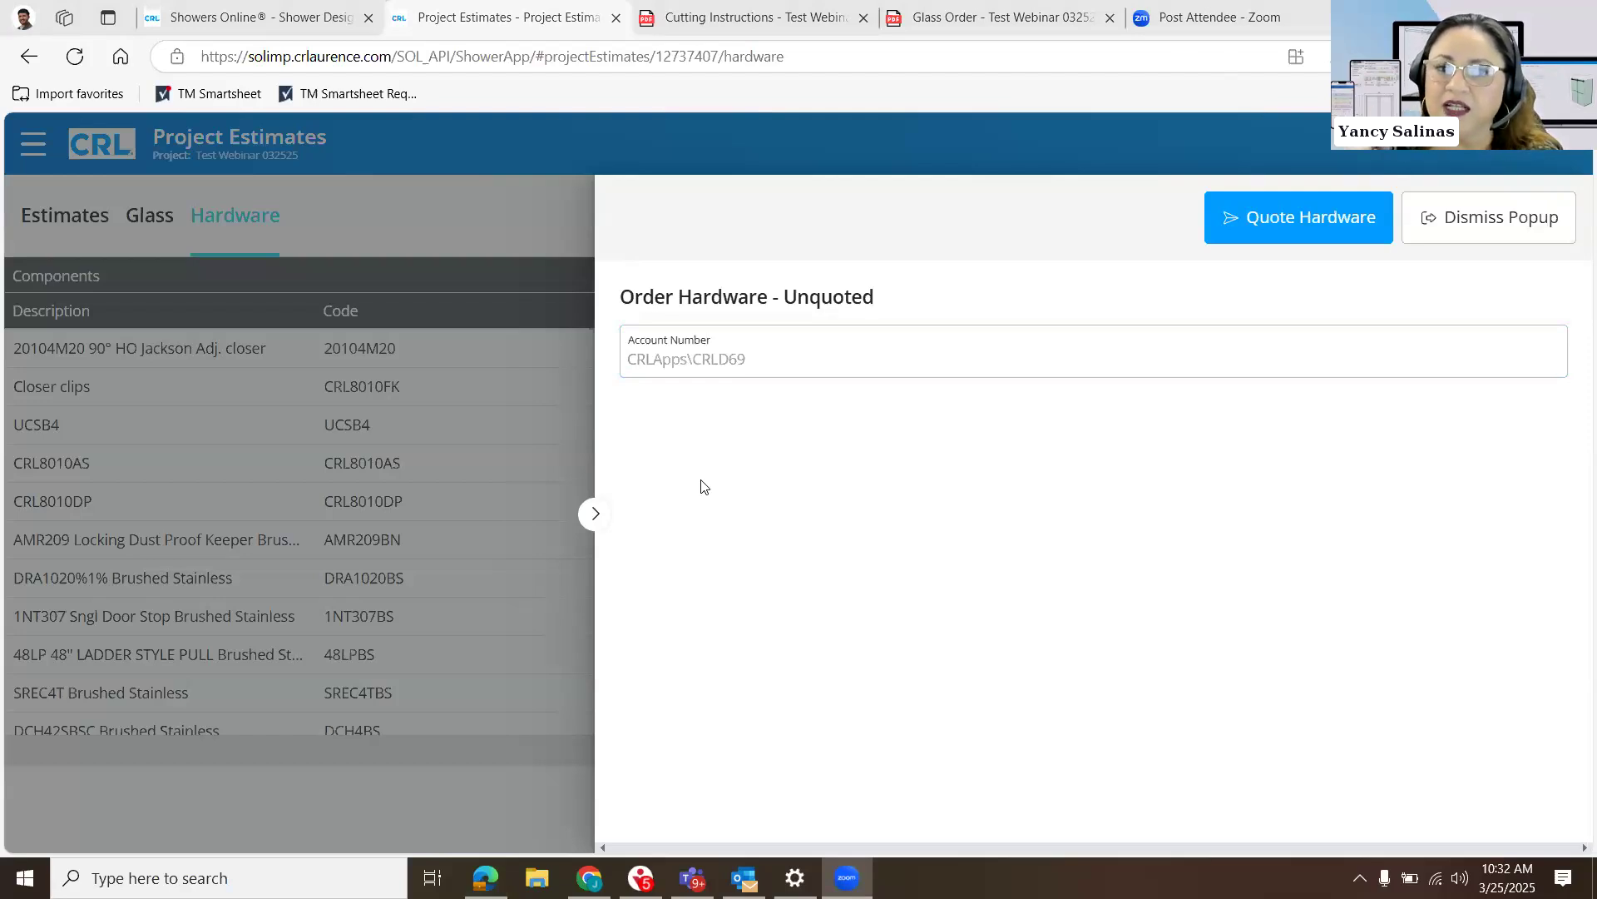
left_click(1492, 229)
left_click(1497, 218)
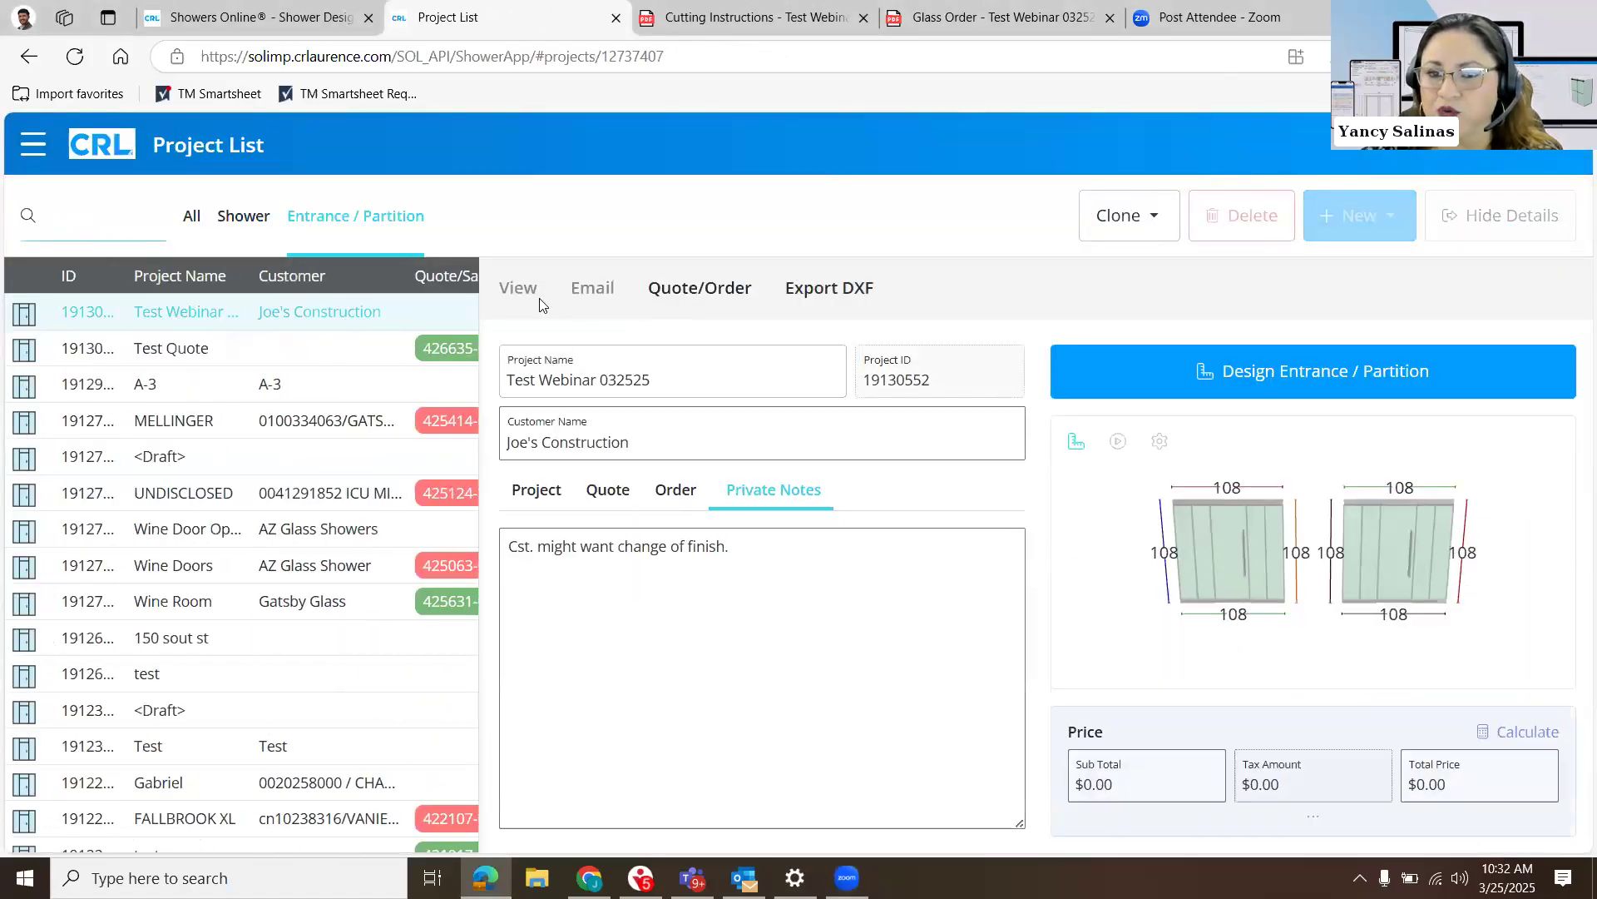
- Open the project's Online Quote and review its customer details, drawing and description
right_click(526, 290)
left_click(520, 289)
left_click(520, 289)
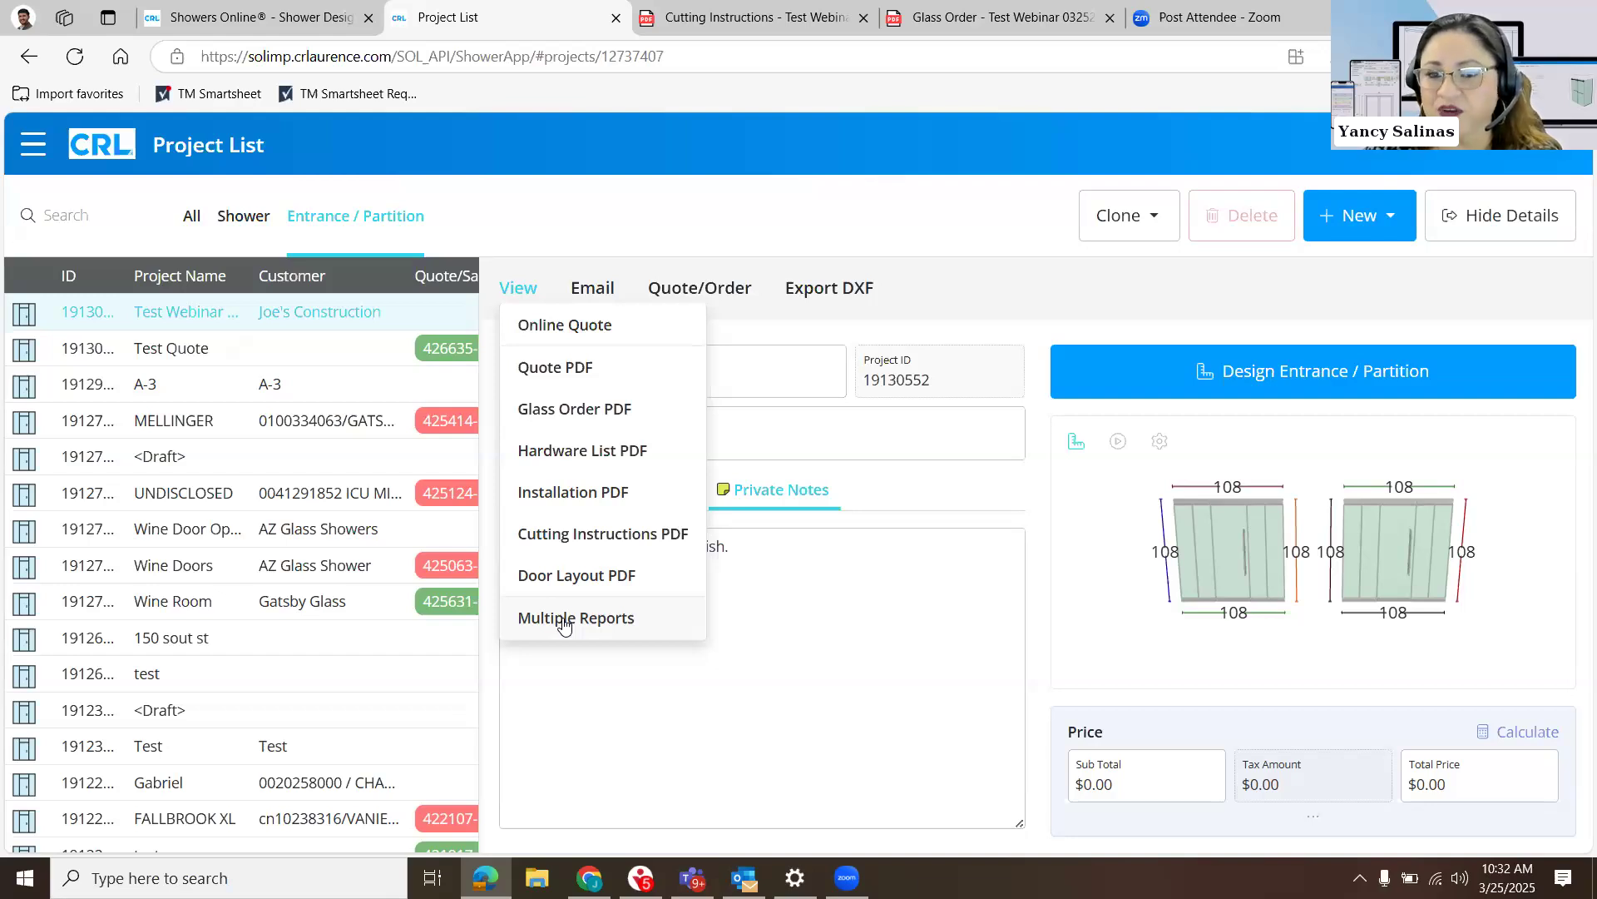
left_click(611, 333)
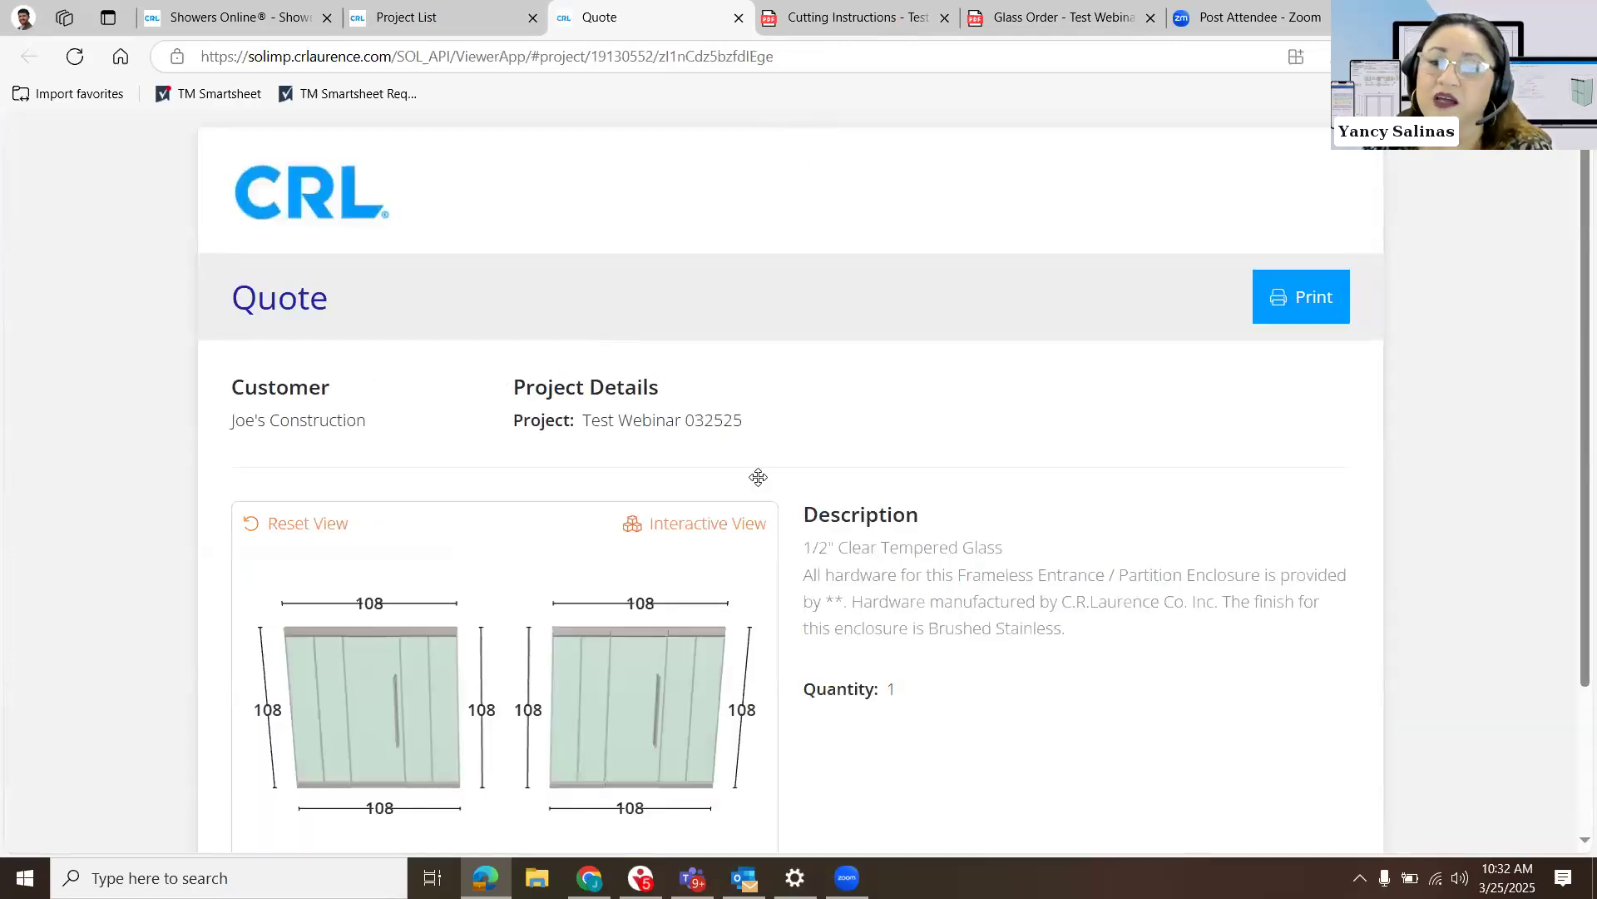
scroll(732, 441, "down", 1)
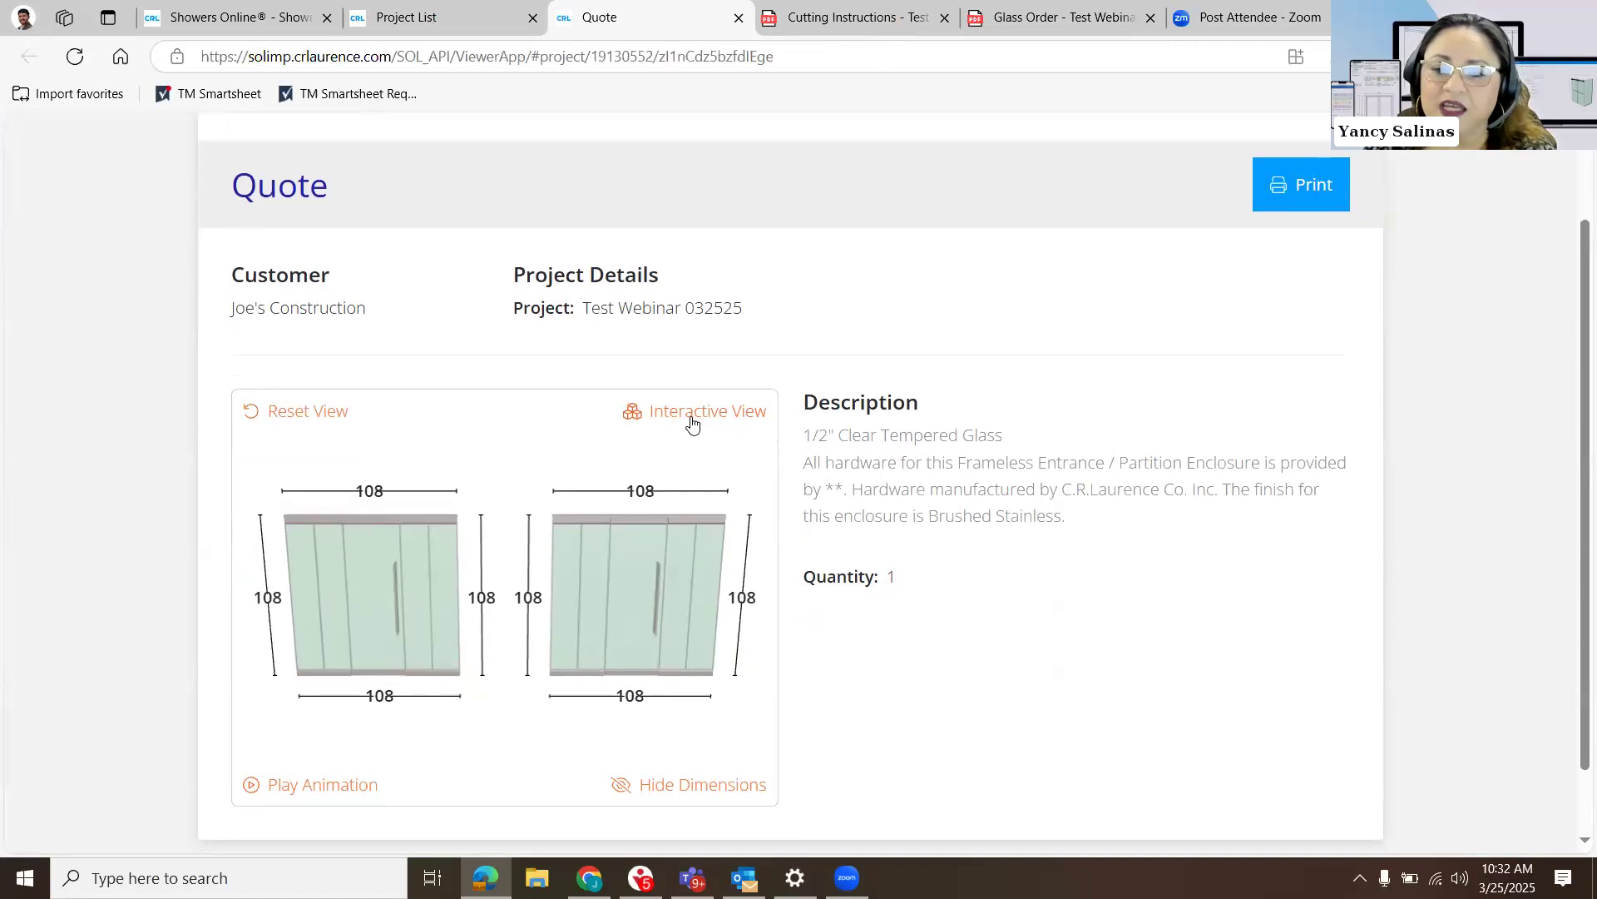
- Enlarge the quote drawing in Interactive View and inspect both entrances from different angles
left_click(689, 412)
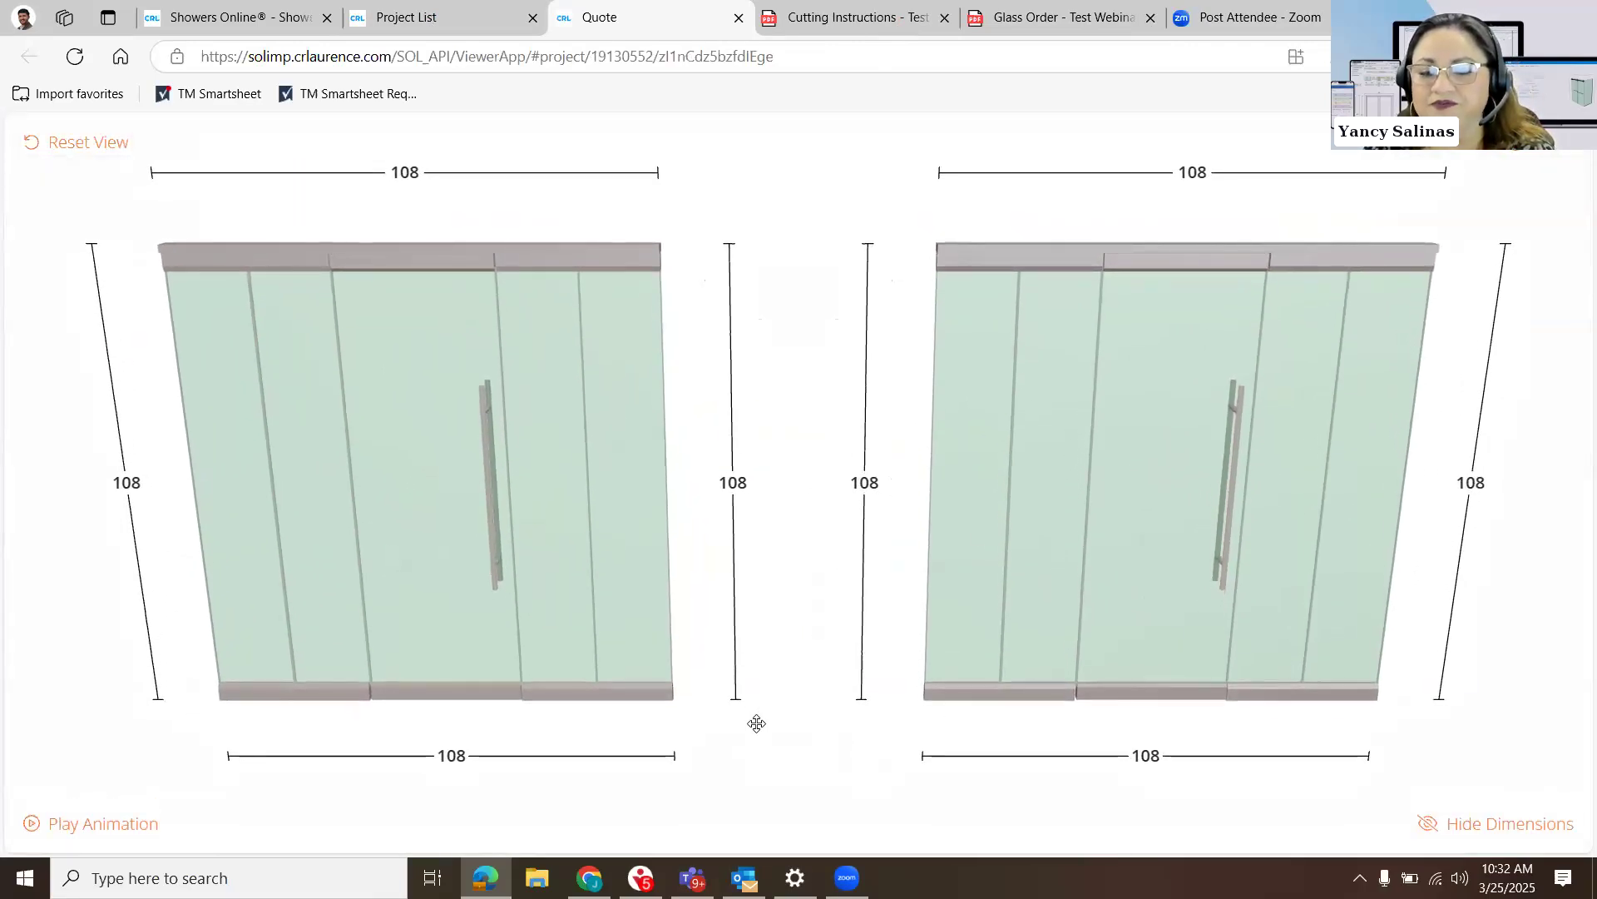
left_click_drag(1030, 608, 924, 614)
left_click_drag(914, 491, 915, 570)
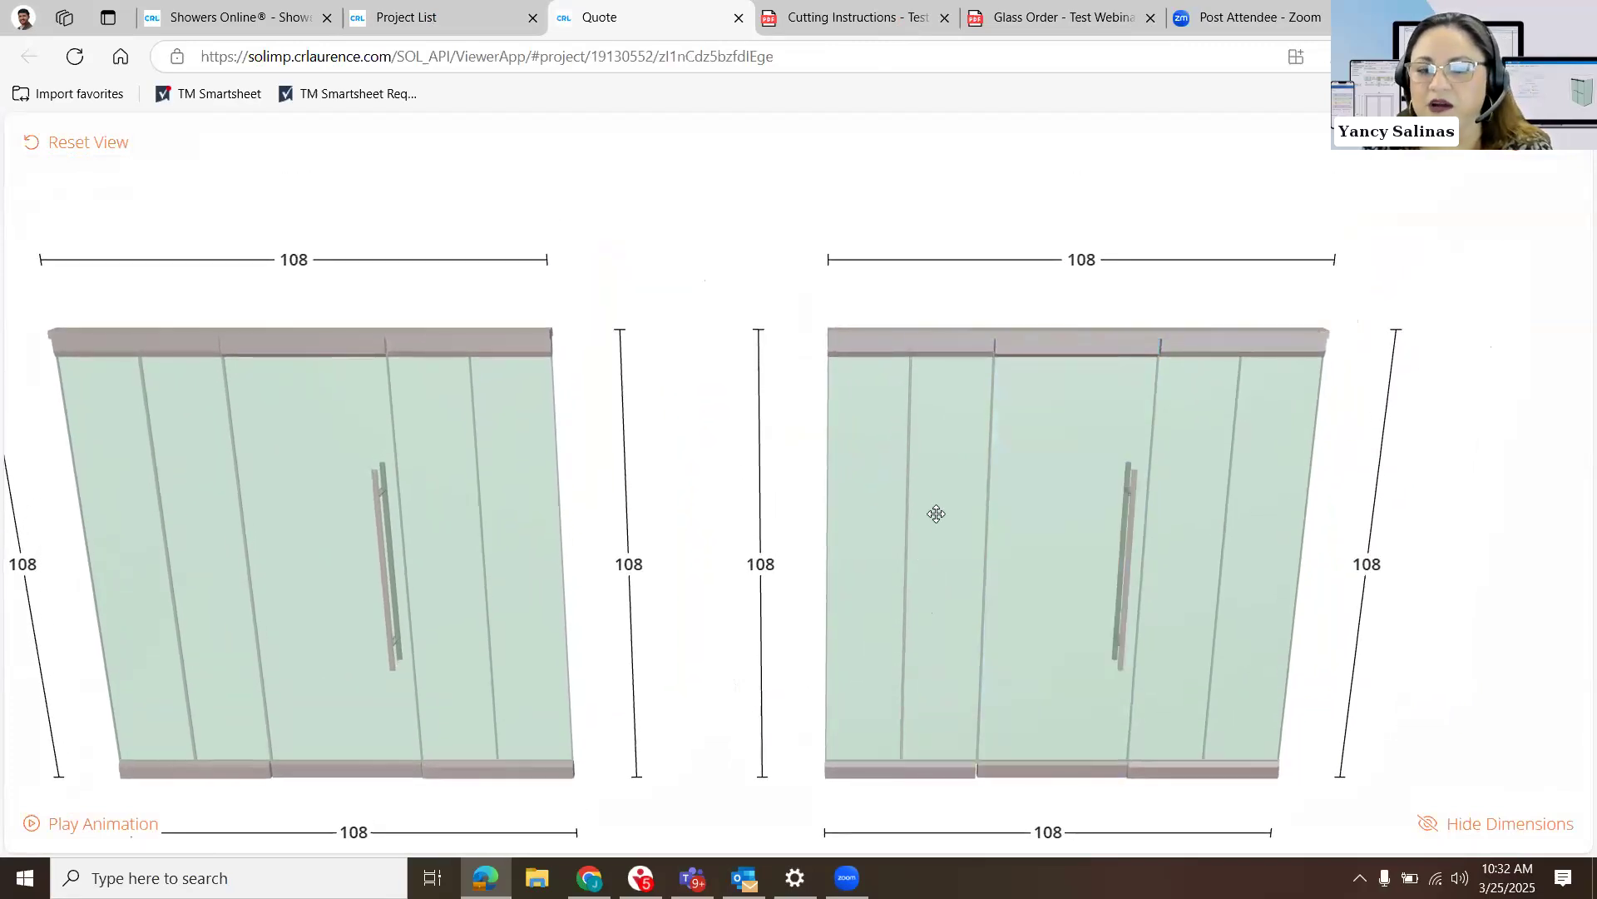
left_click_drag(995, 518, 715, 691)
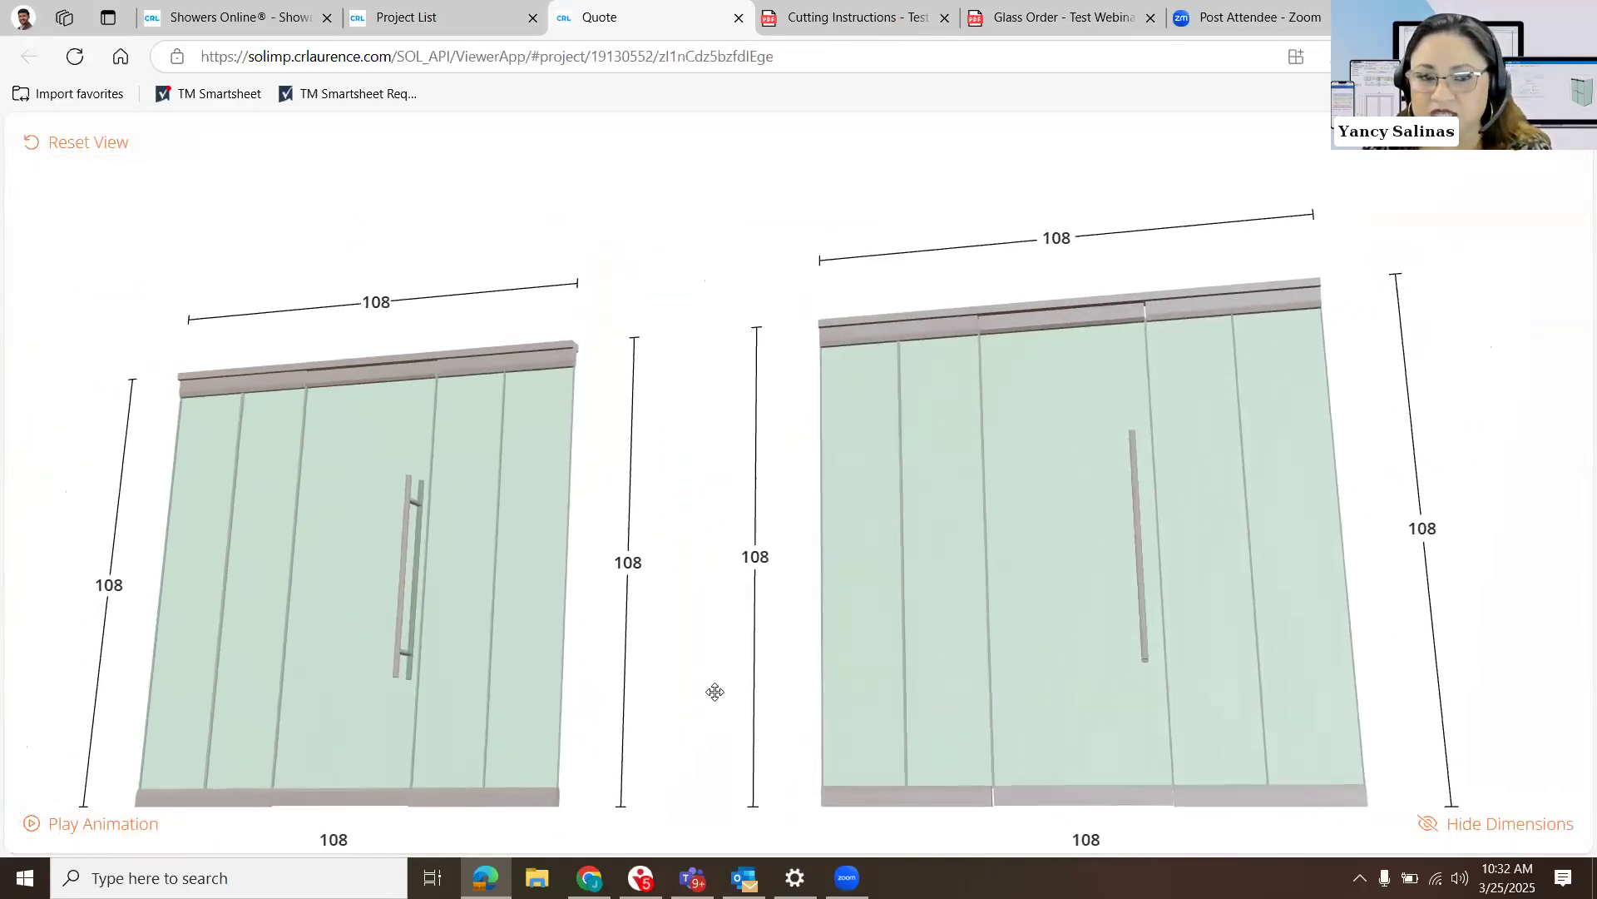
- Play the door-opening animation in the interactive view and stop it again
left_click(125, 826)
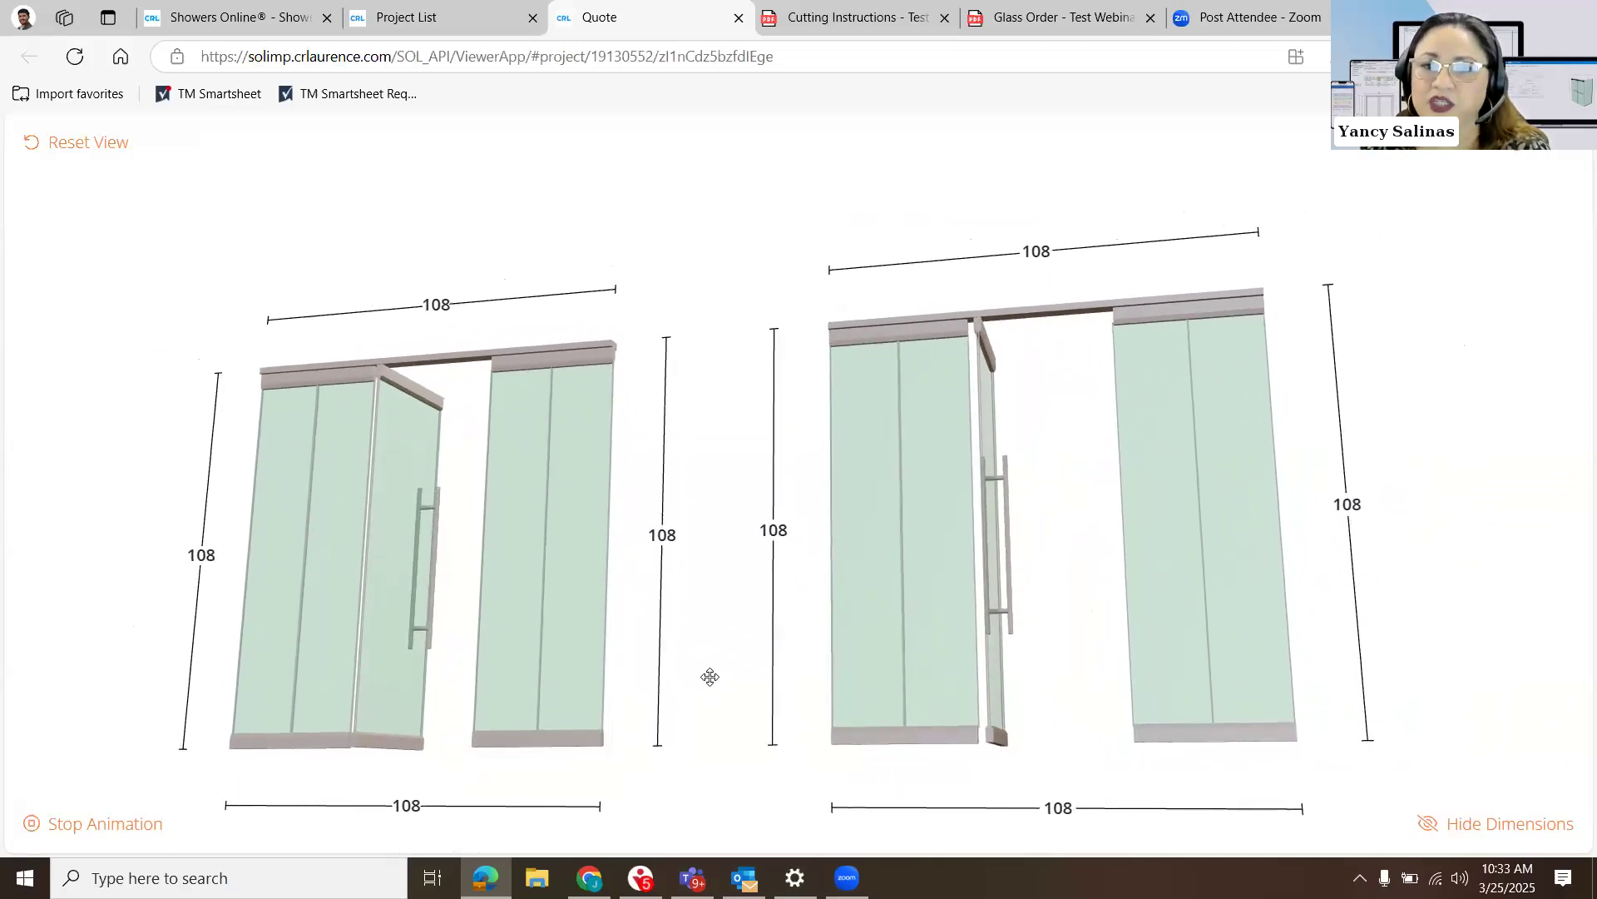
right_click(102, 837)
left_click(696, 799)
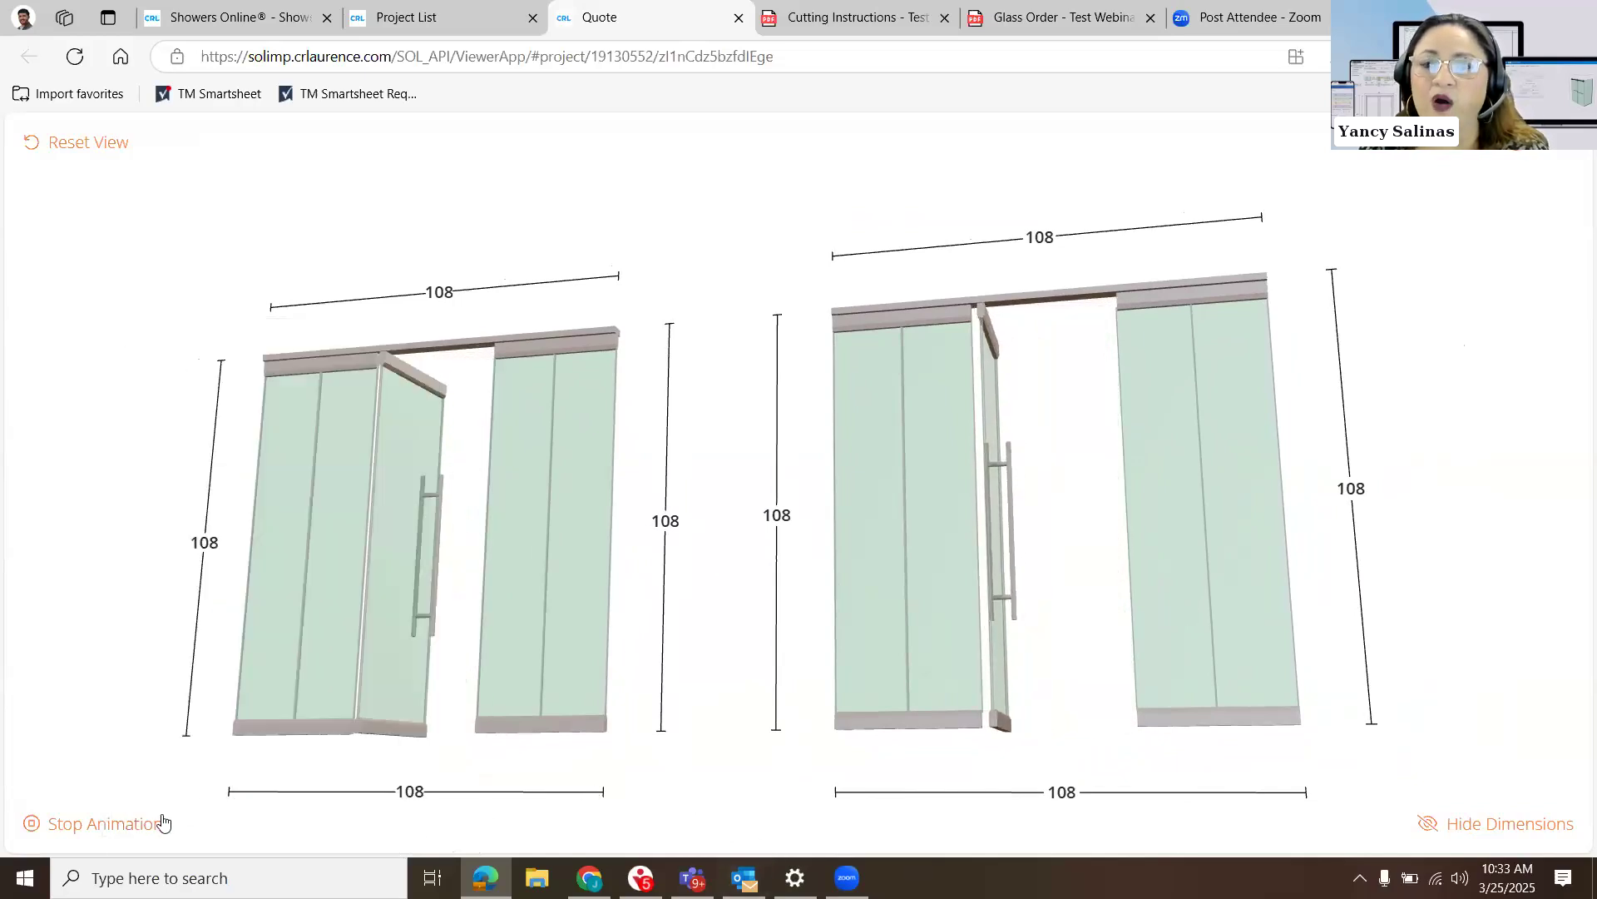
- Hide the dimensions in the interactive view, inspect the entrances from the front and return to the project list
left_click(1534, 826)
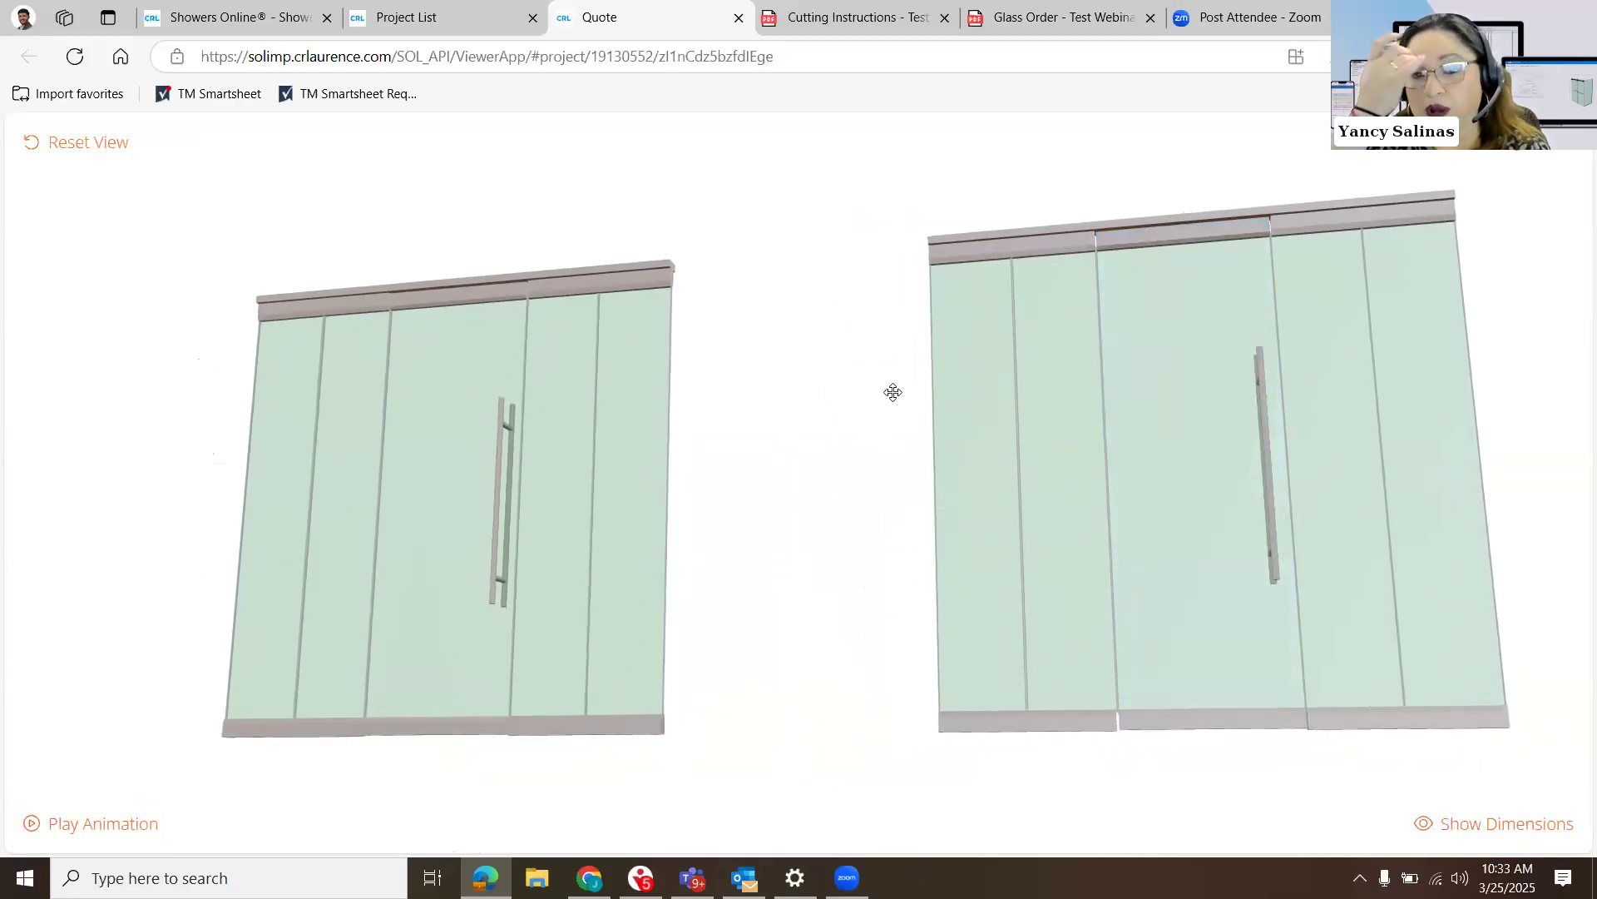
mouse_move(897, 419)
left_mouse_down()
mouse_move(941, 457)
mouse_move(906, 450)
mouse_move(931, 442)
mouse_move(916, 442)
left_mouse_up()
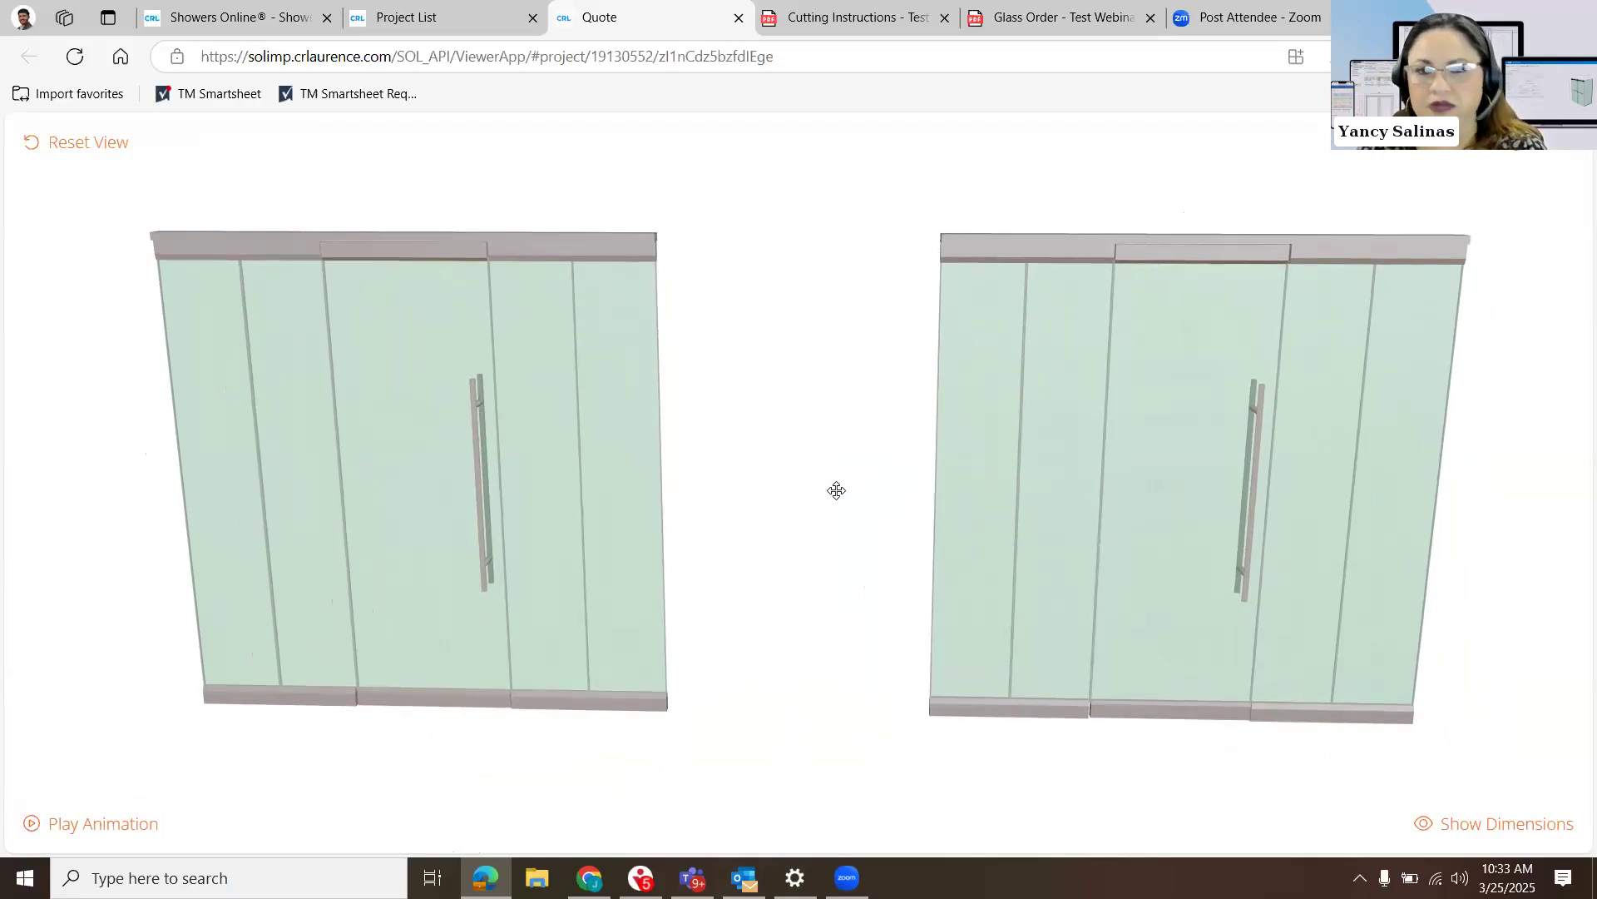
left_click(443, 16)
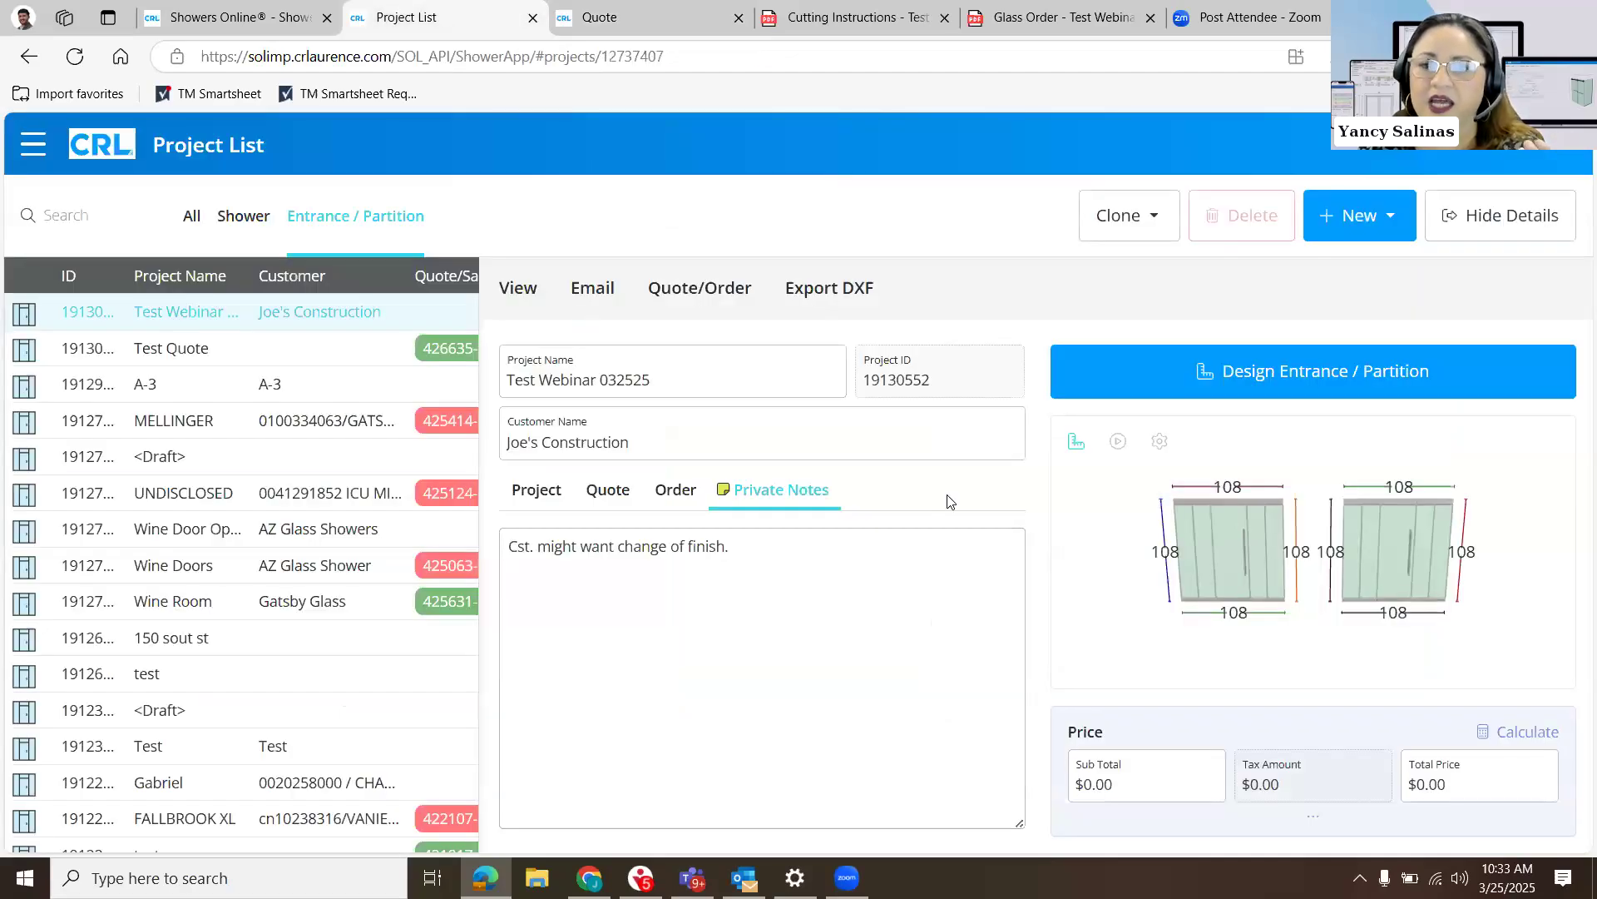
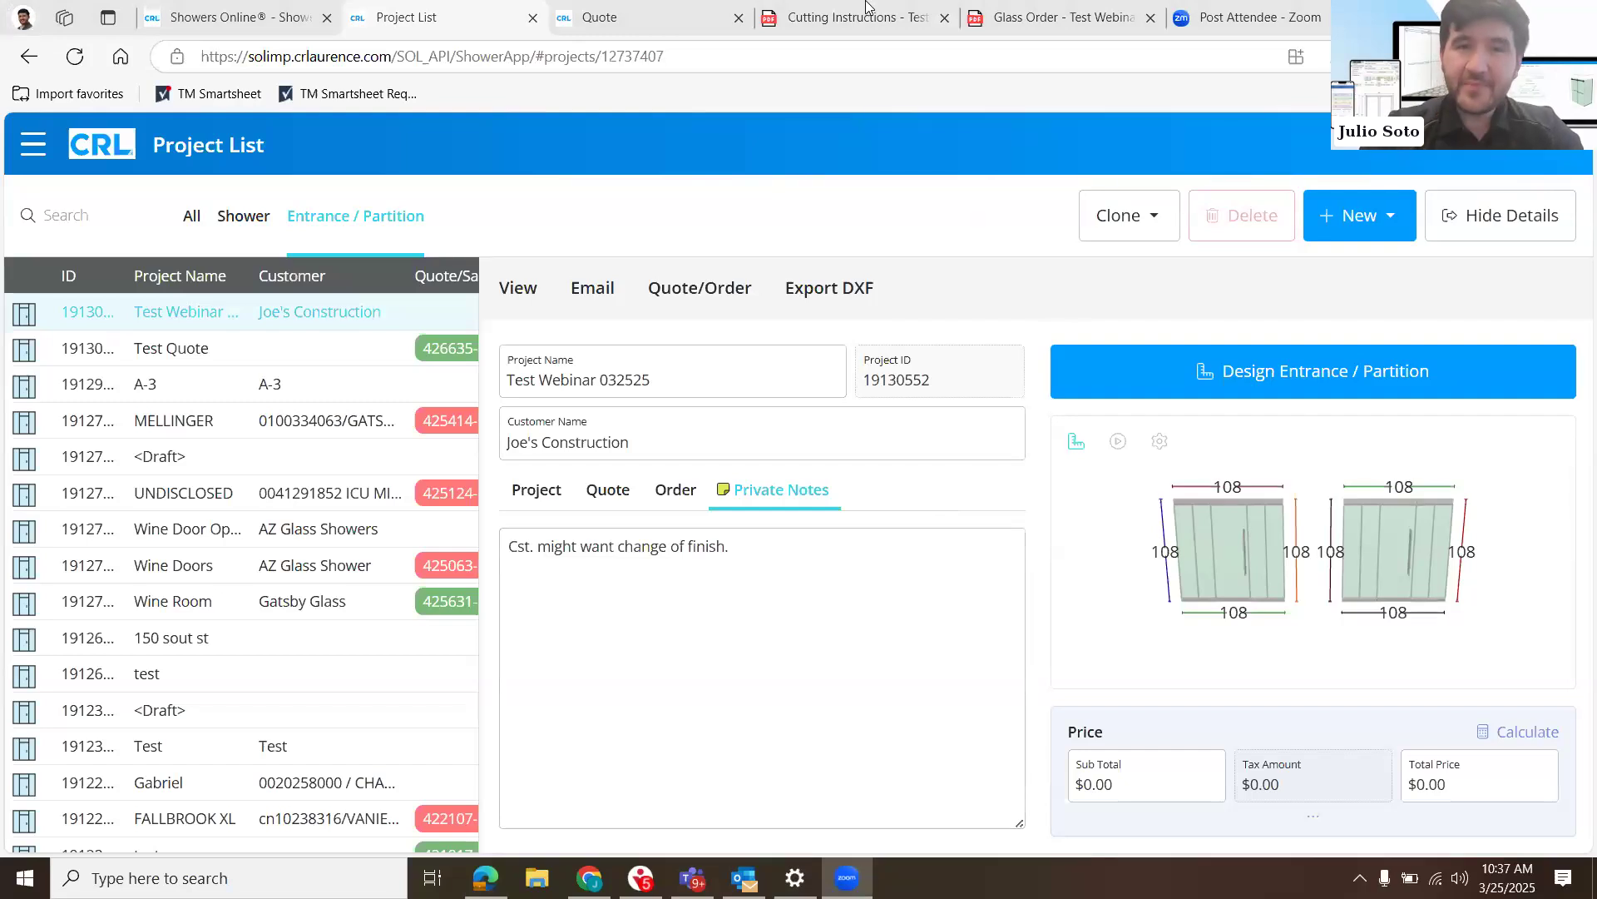
- Close the enlarged interactive view of the quote drawing and return to the project list
right_click(641, 10)
left_click(640, 10)
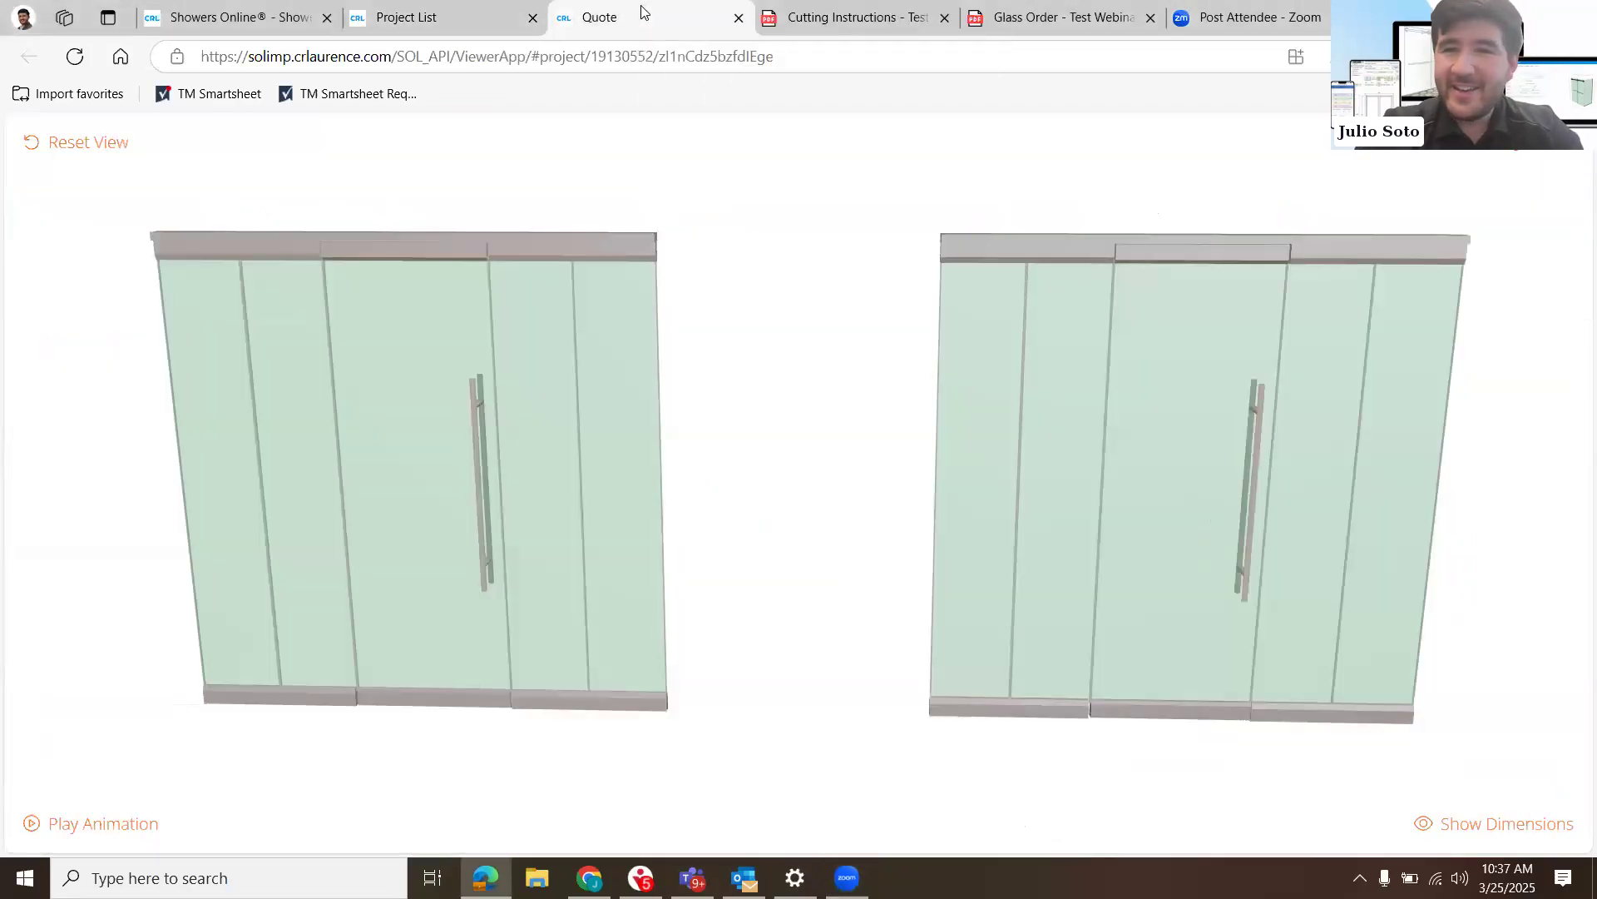
left_click(1506, 142)
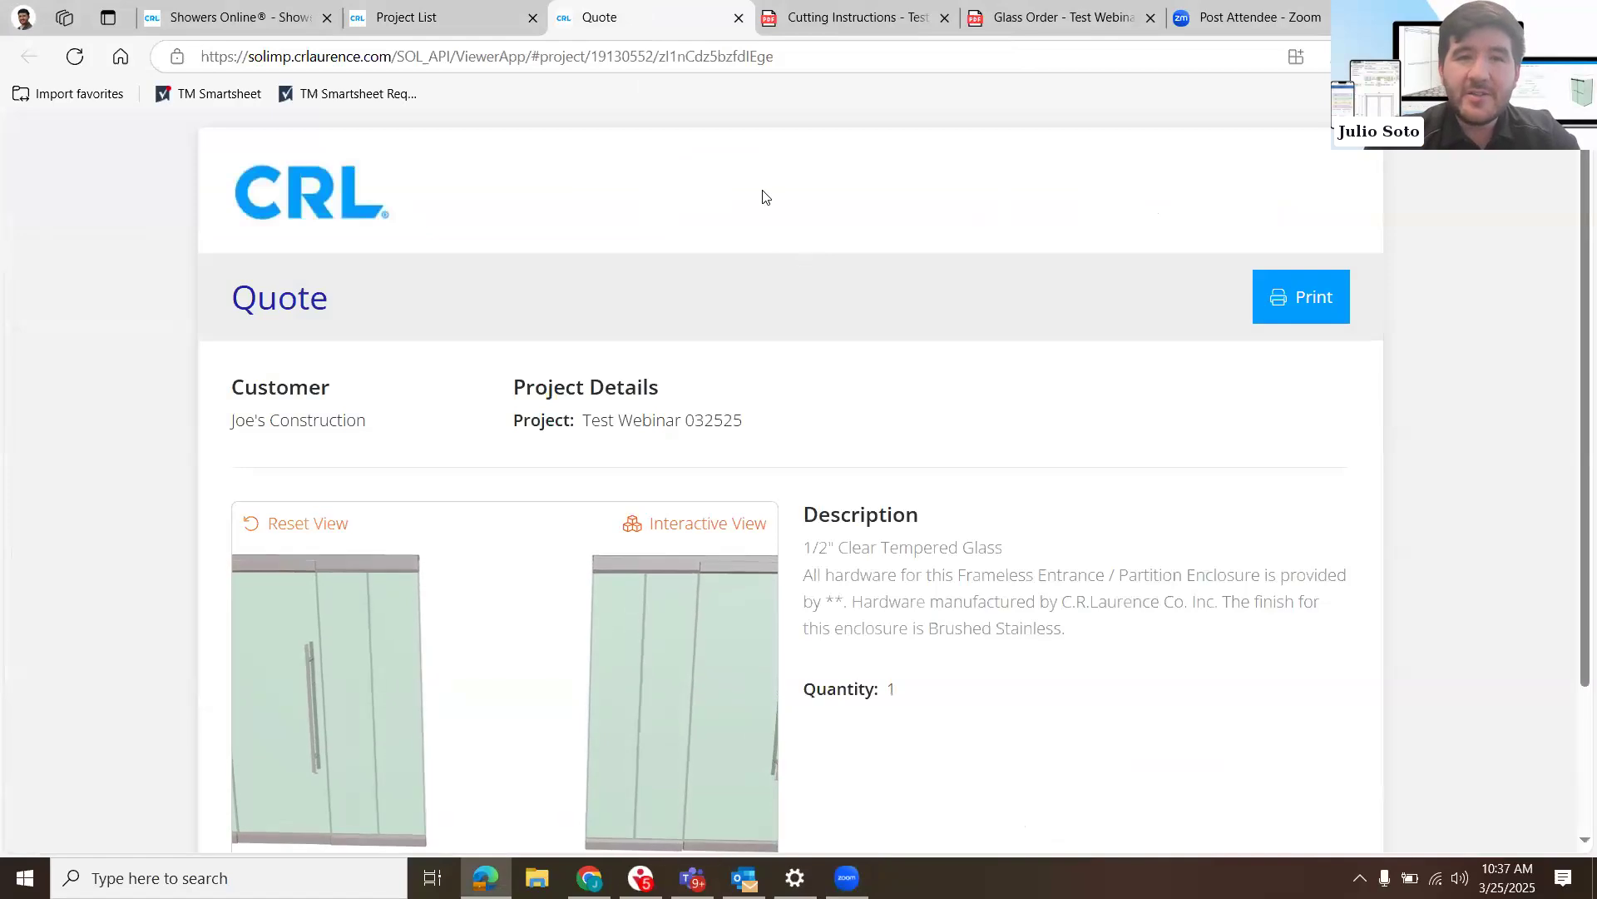
left_click(433, 16)
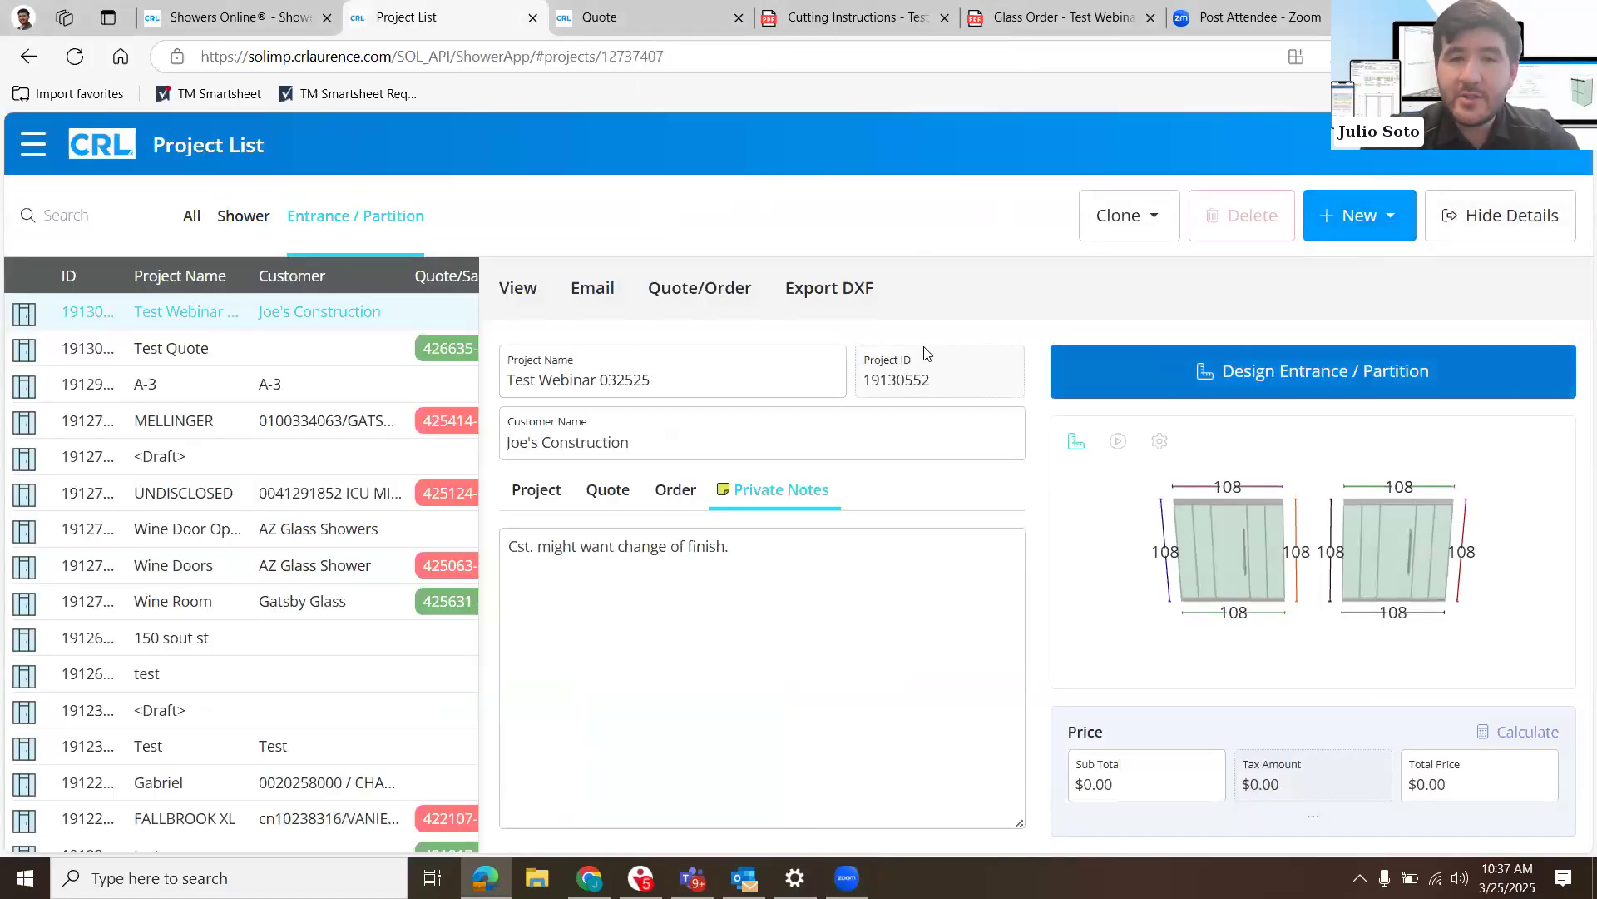
- Open the hardware estimate of the Test Webinar 032525 project and bring up the Quote Hardware form
left_click(711, 304)
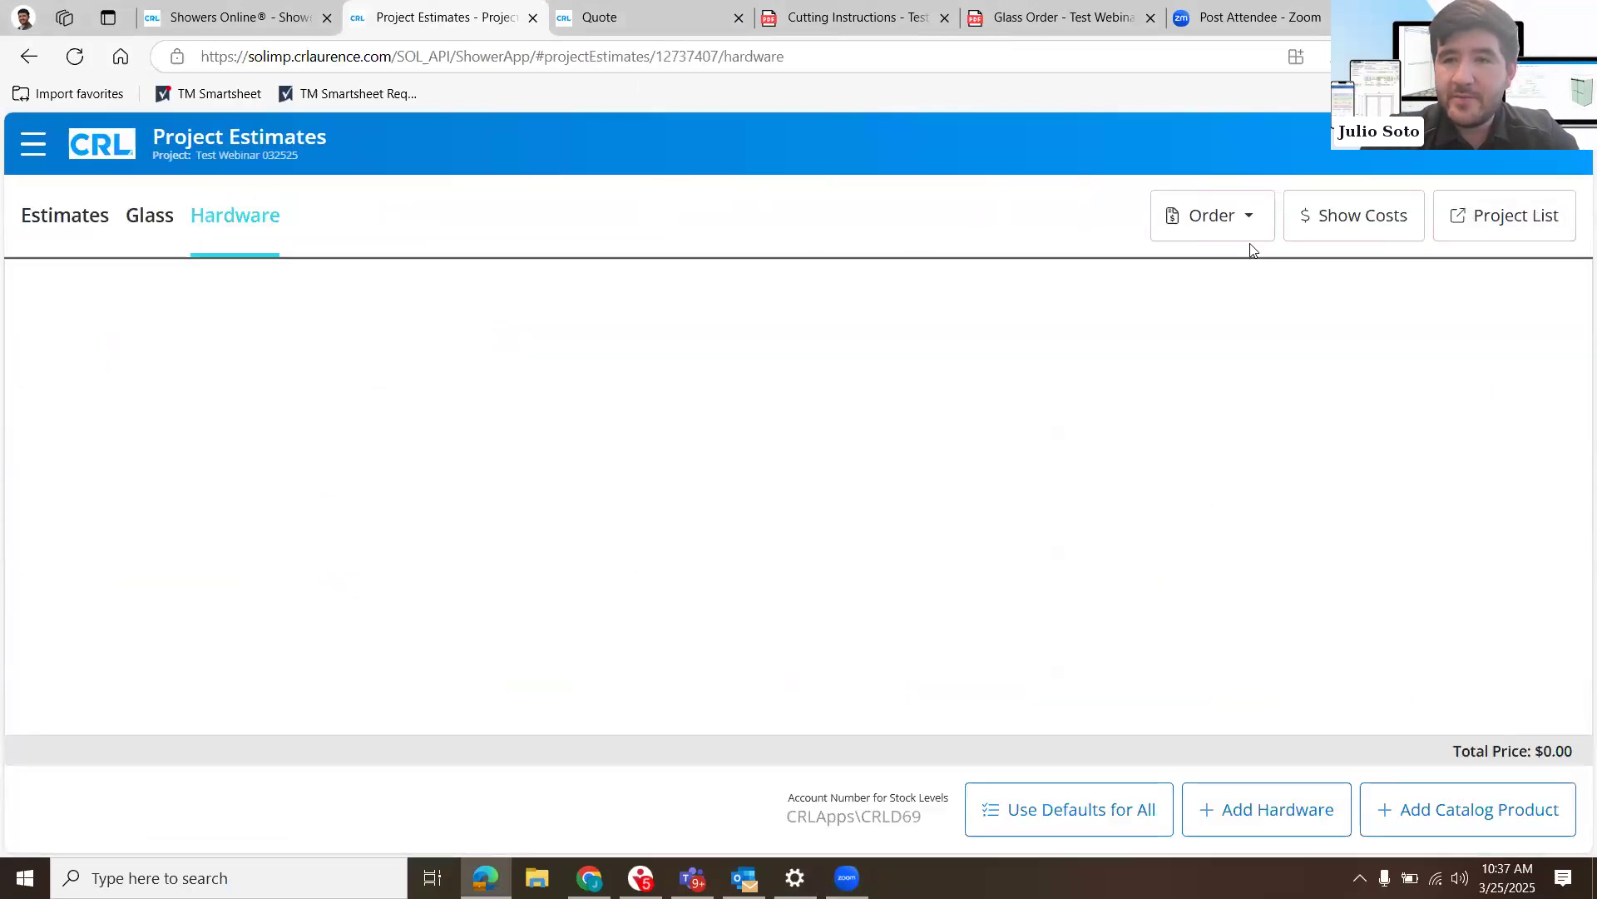
left_click(1212, 215)
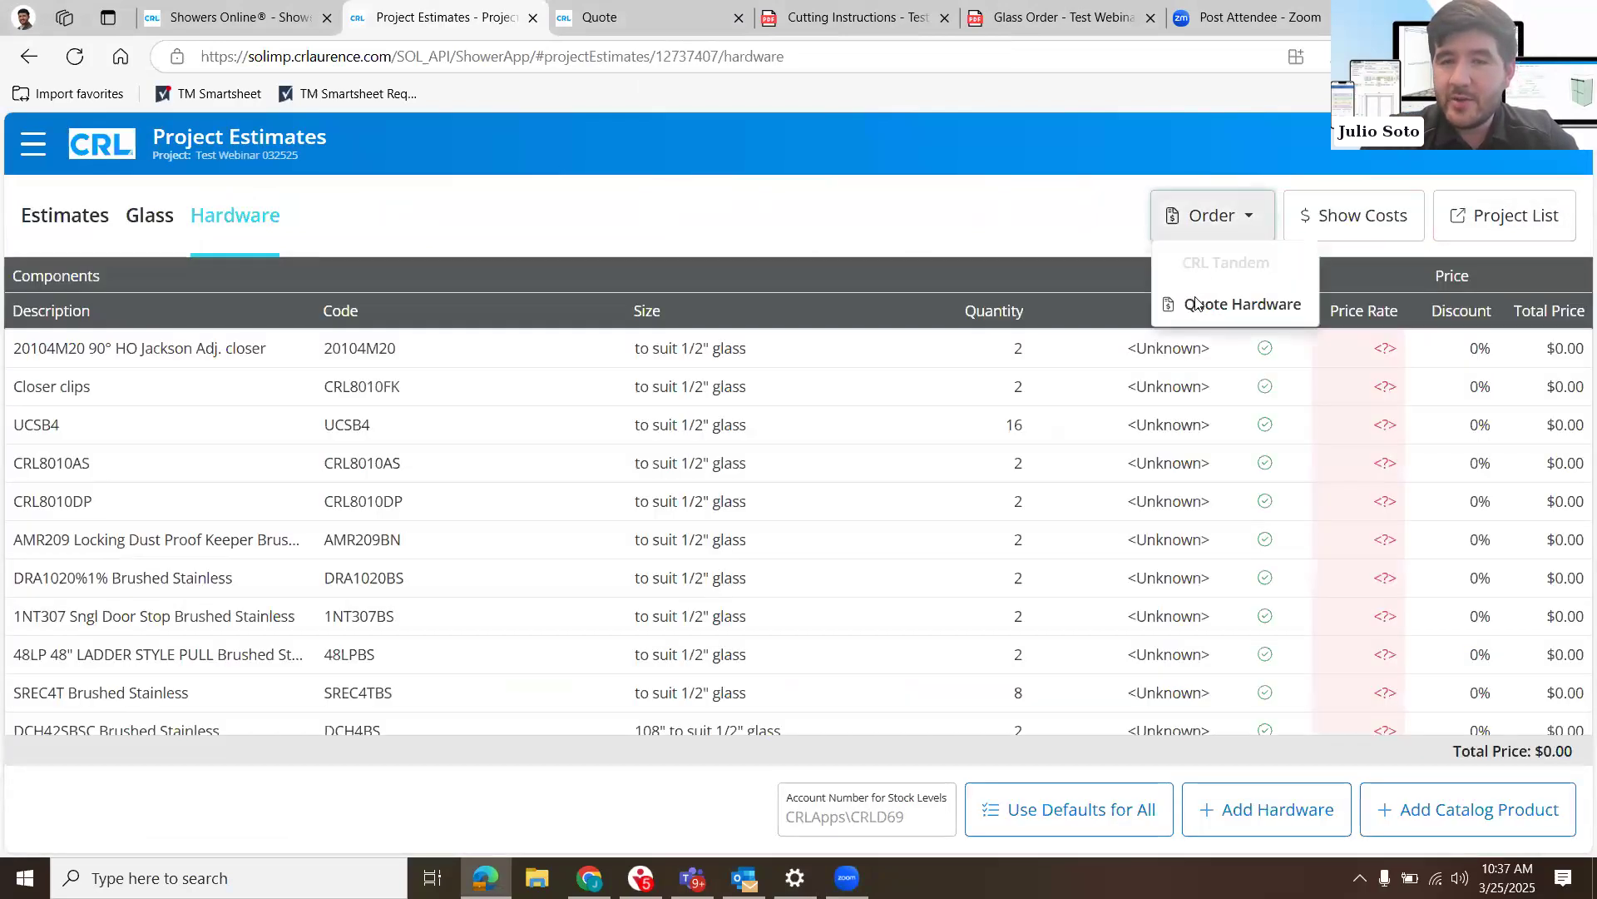
left_click(1198, 303)
left_click(1035, 366)
left_click(1313, 239)
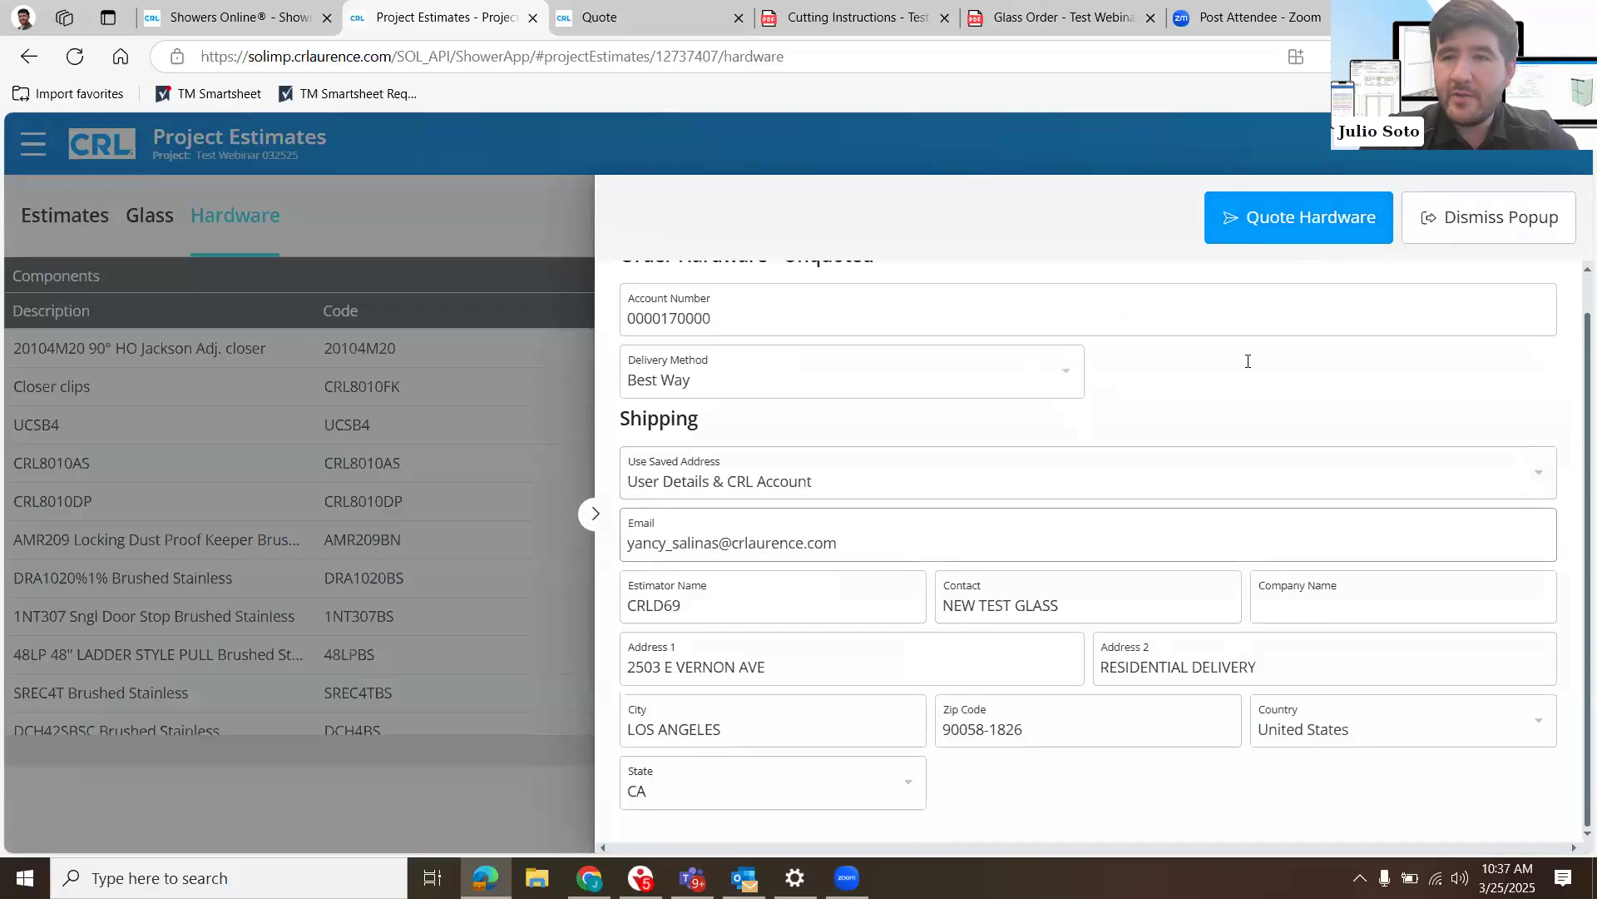
- Look over the hardware quote form and set its delivery method to Will Call
scroll(1157, 516, "down", 1)
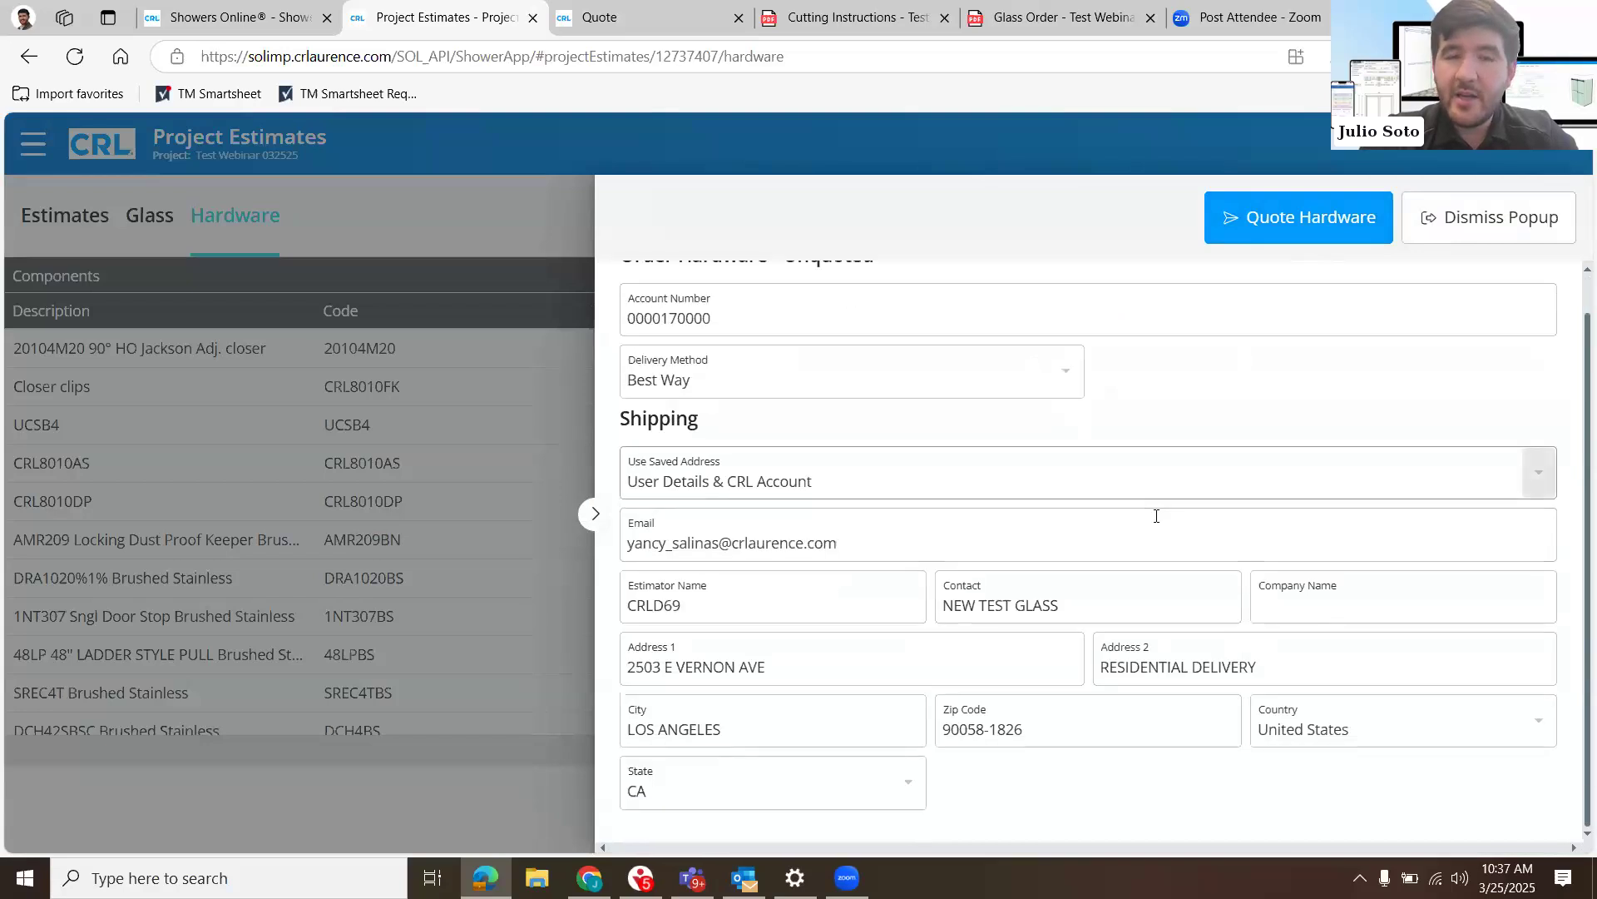
scroll(1156, 515, "up", 1)
left_click(1040, 414)
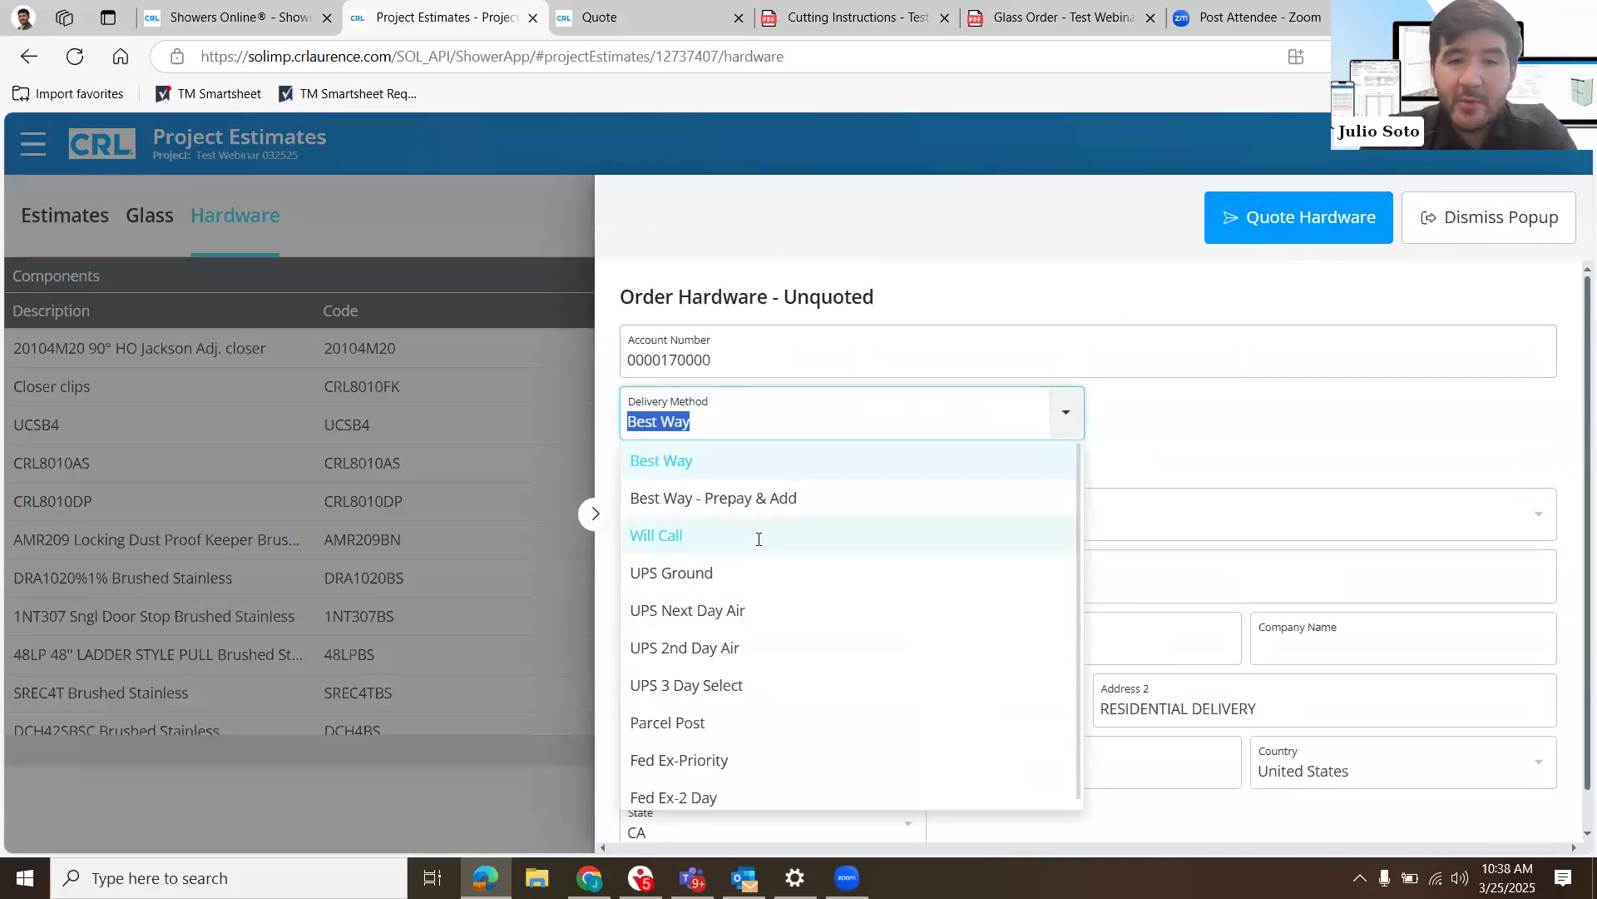
left_click(757, 537)
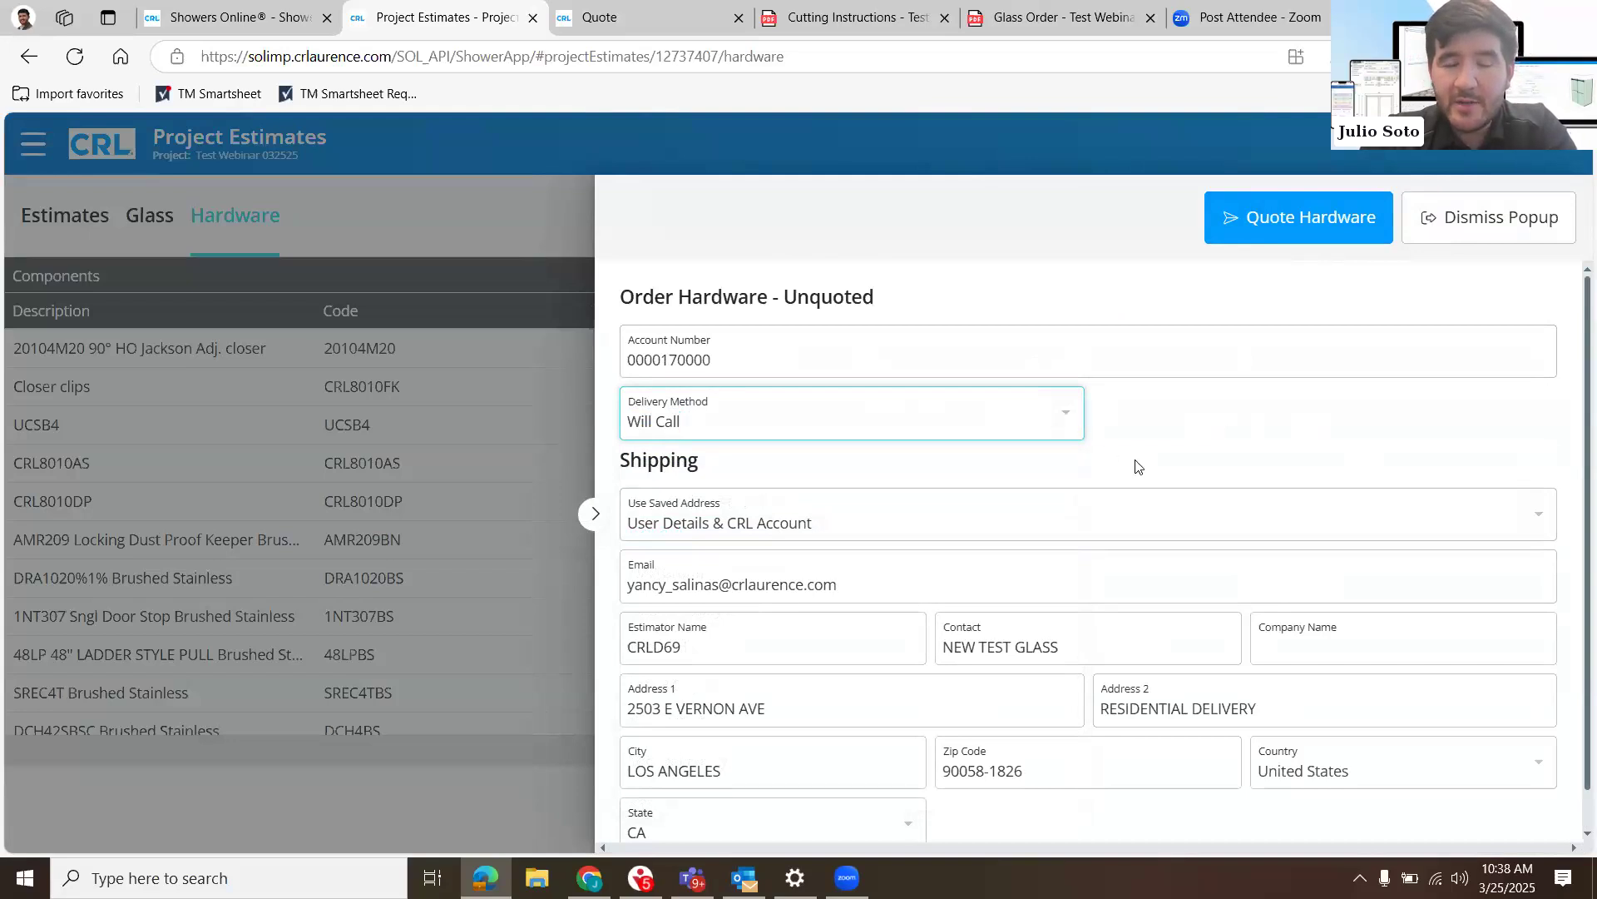
- Use User Details & CRL Account as the saved shipping address and check the email, contact and address fields
scroll(962, 479, "down", 1)
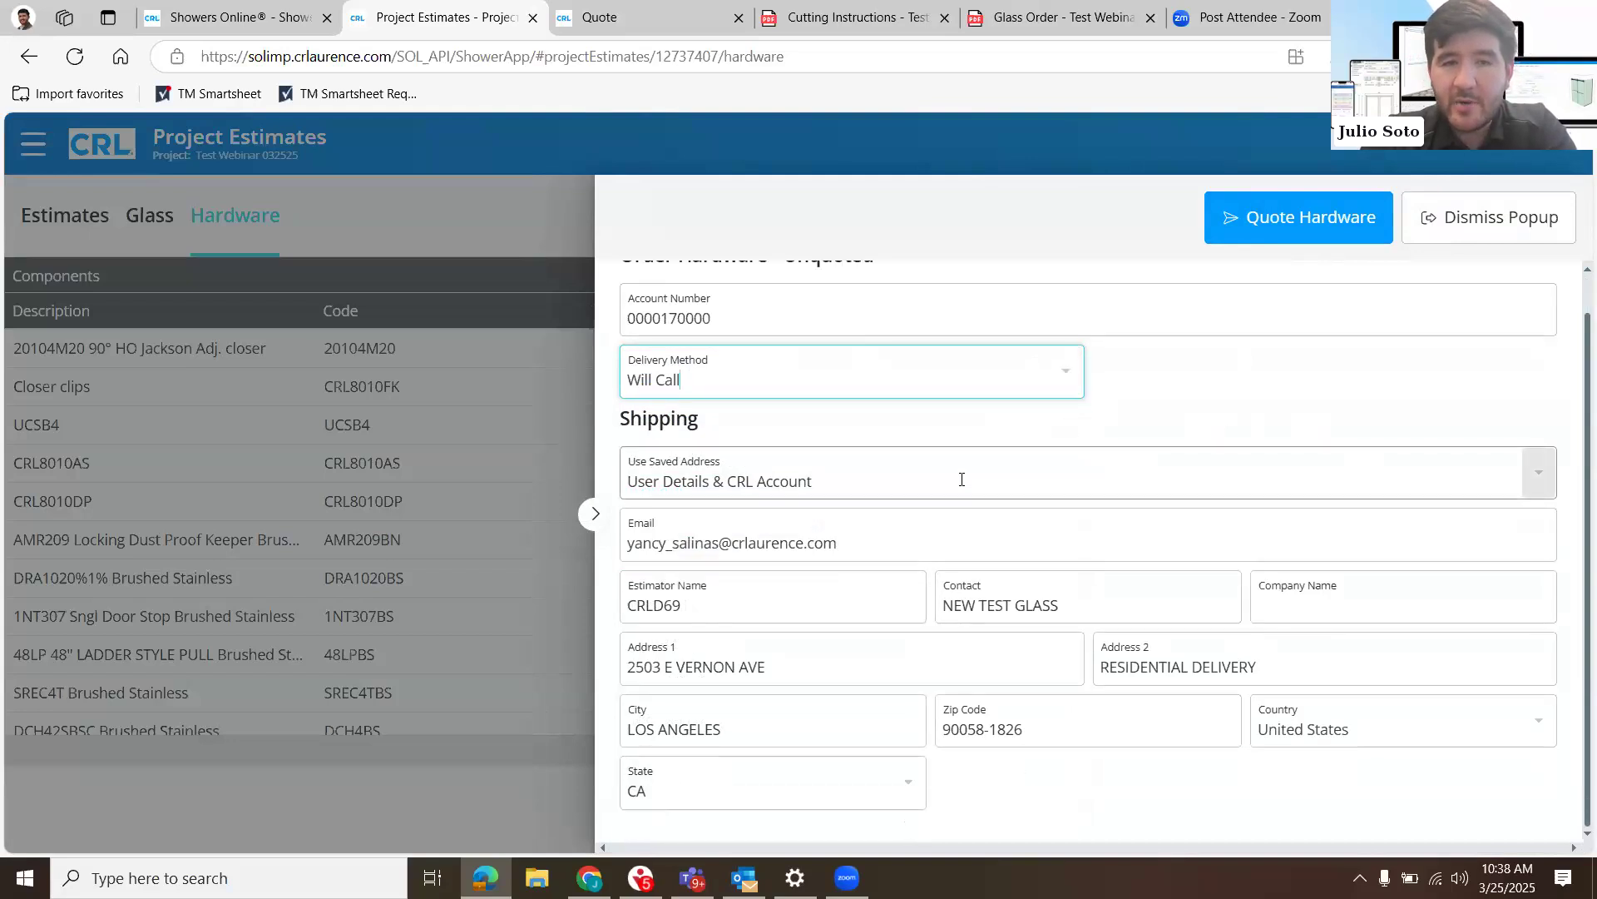
left_click(962, 479)
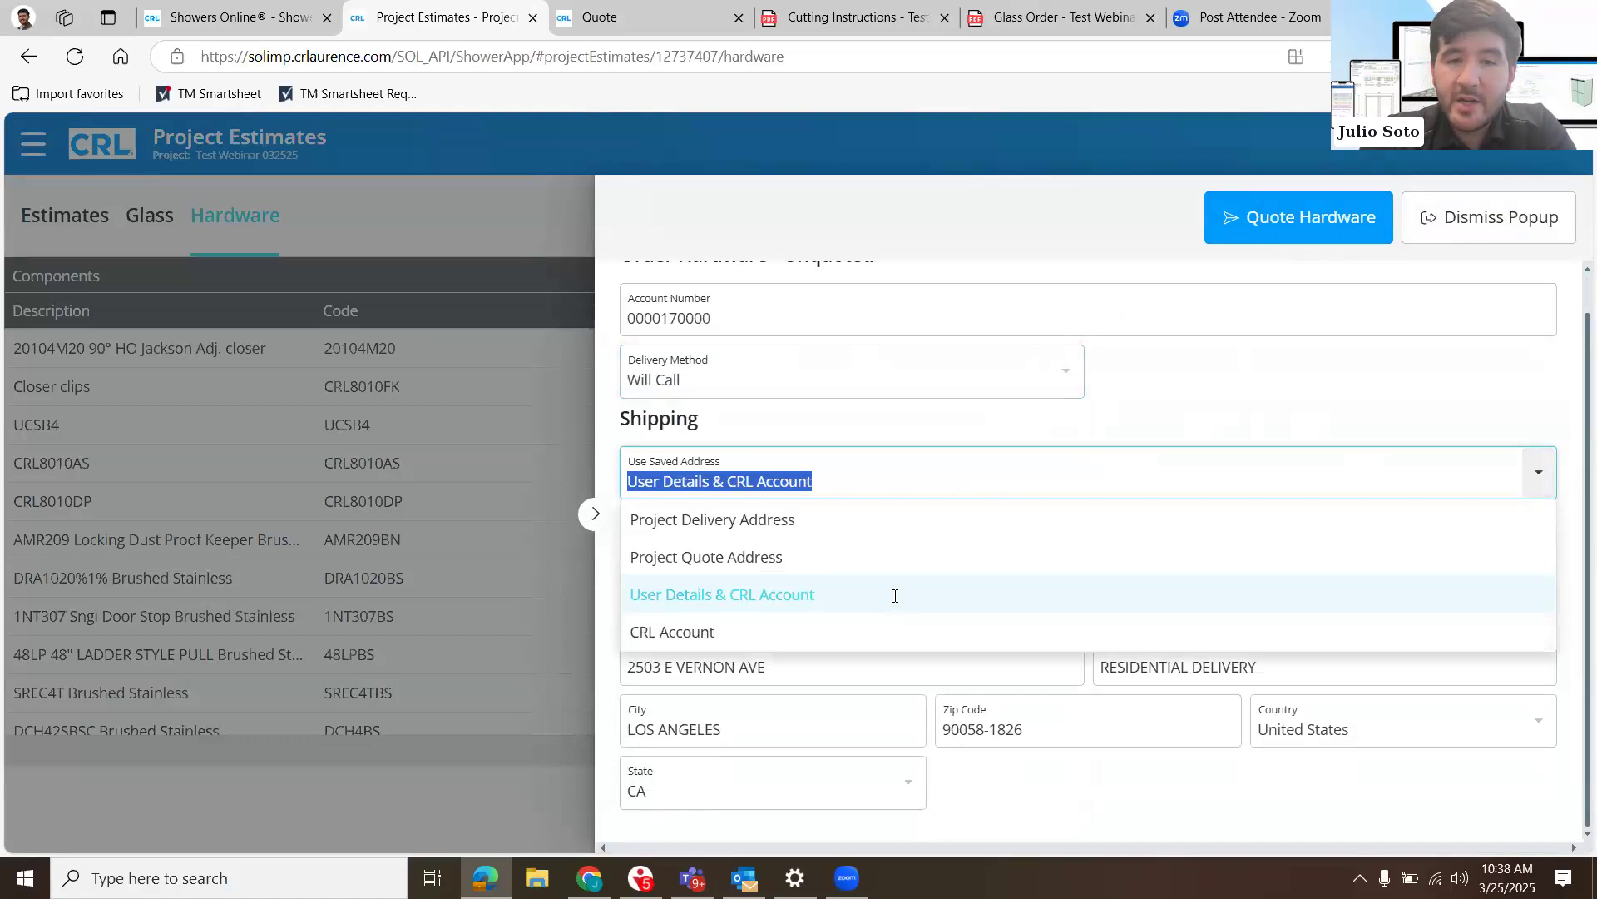
left_click(895, 596)
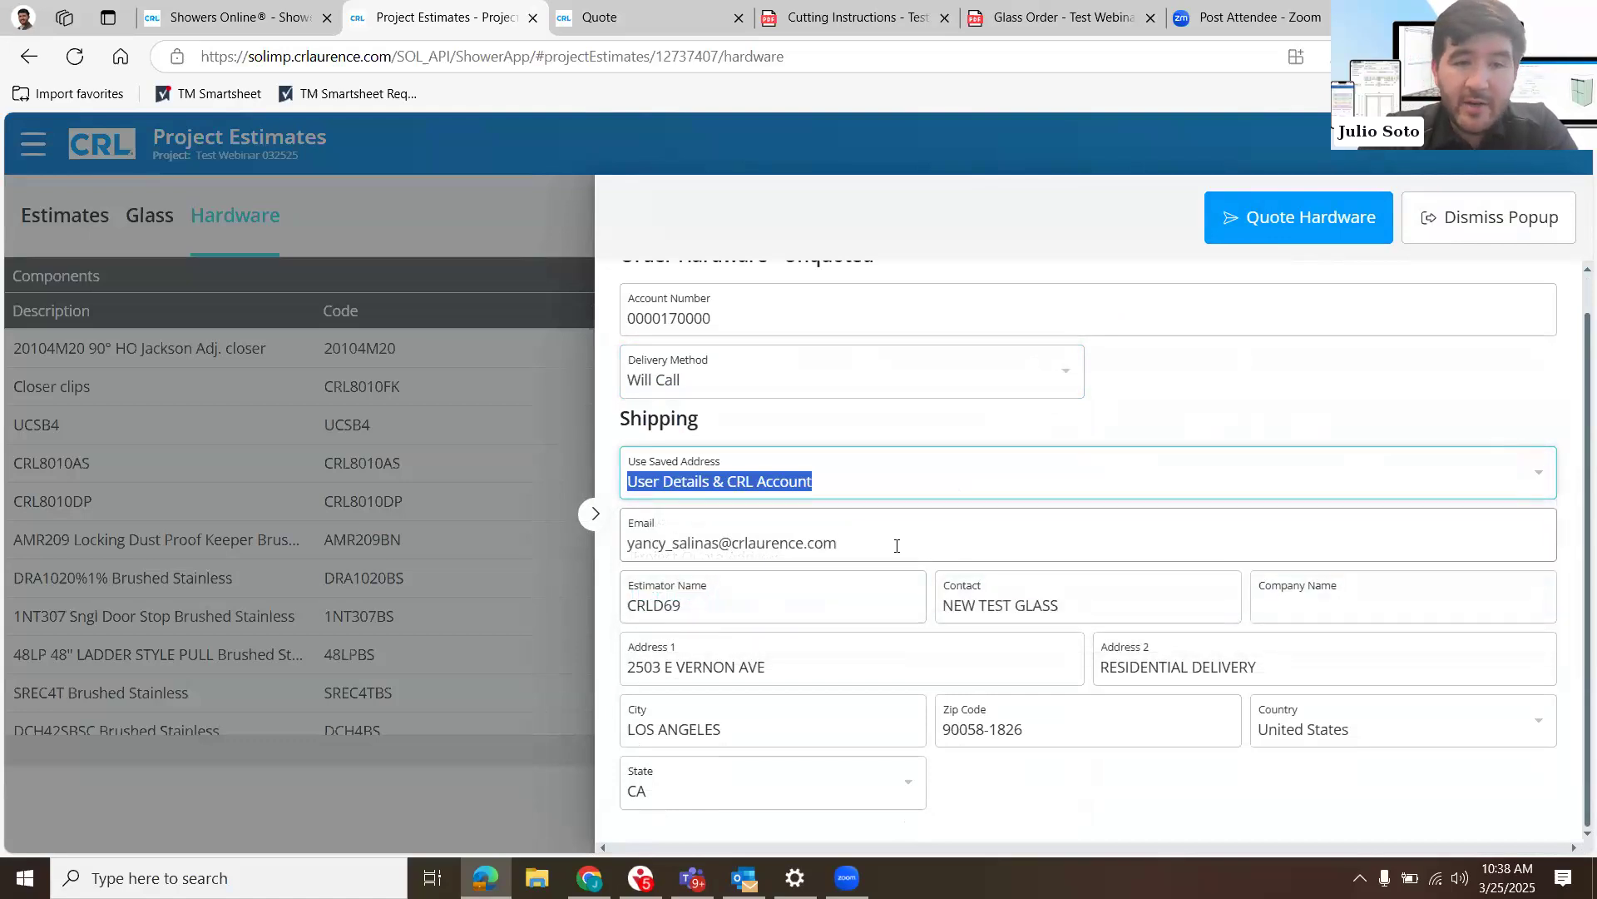
left_click(897, 545)
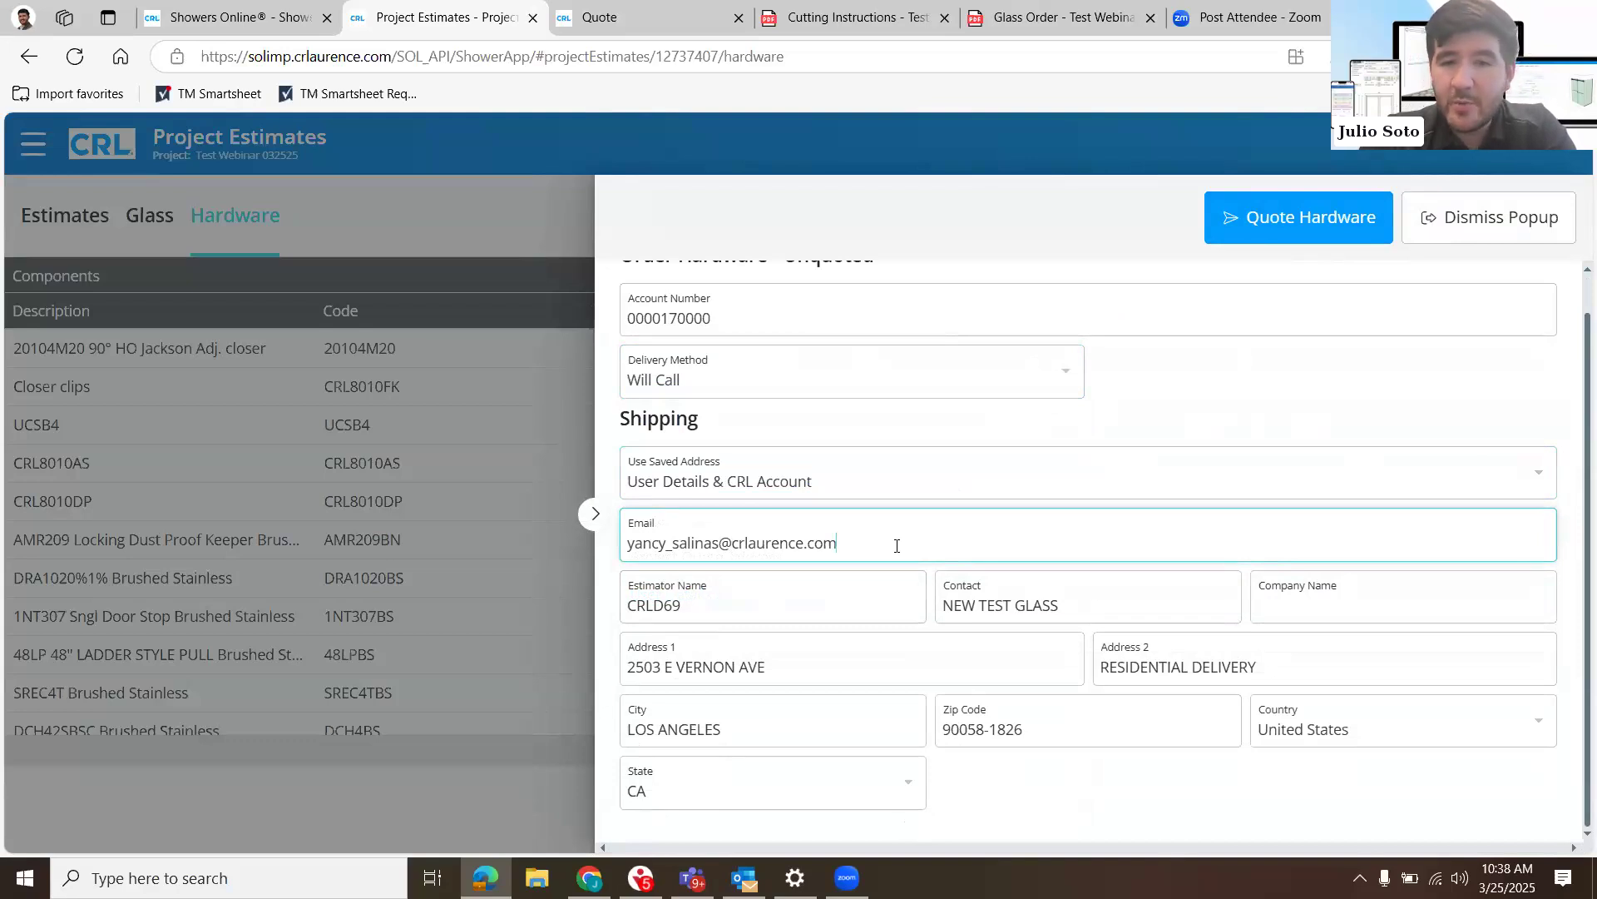
key("Tab")
left_click(1110, 602)
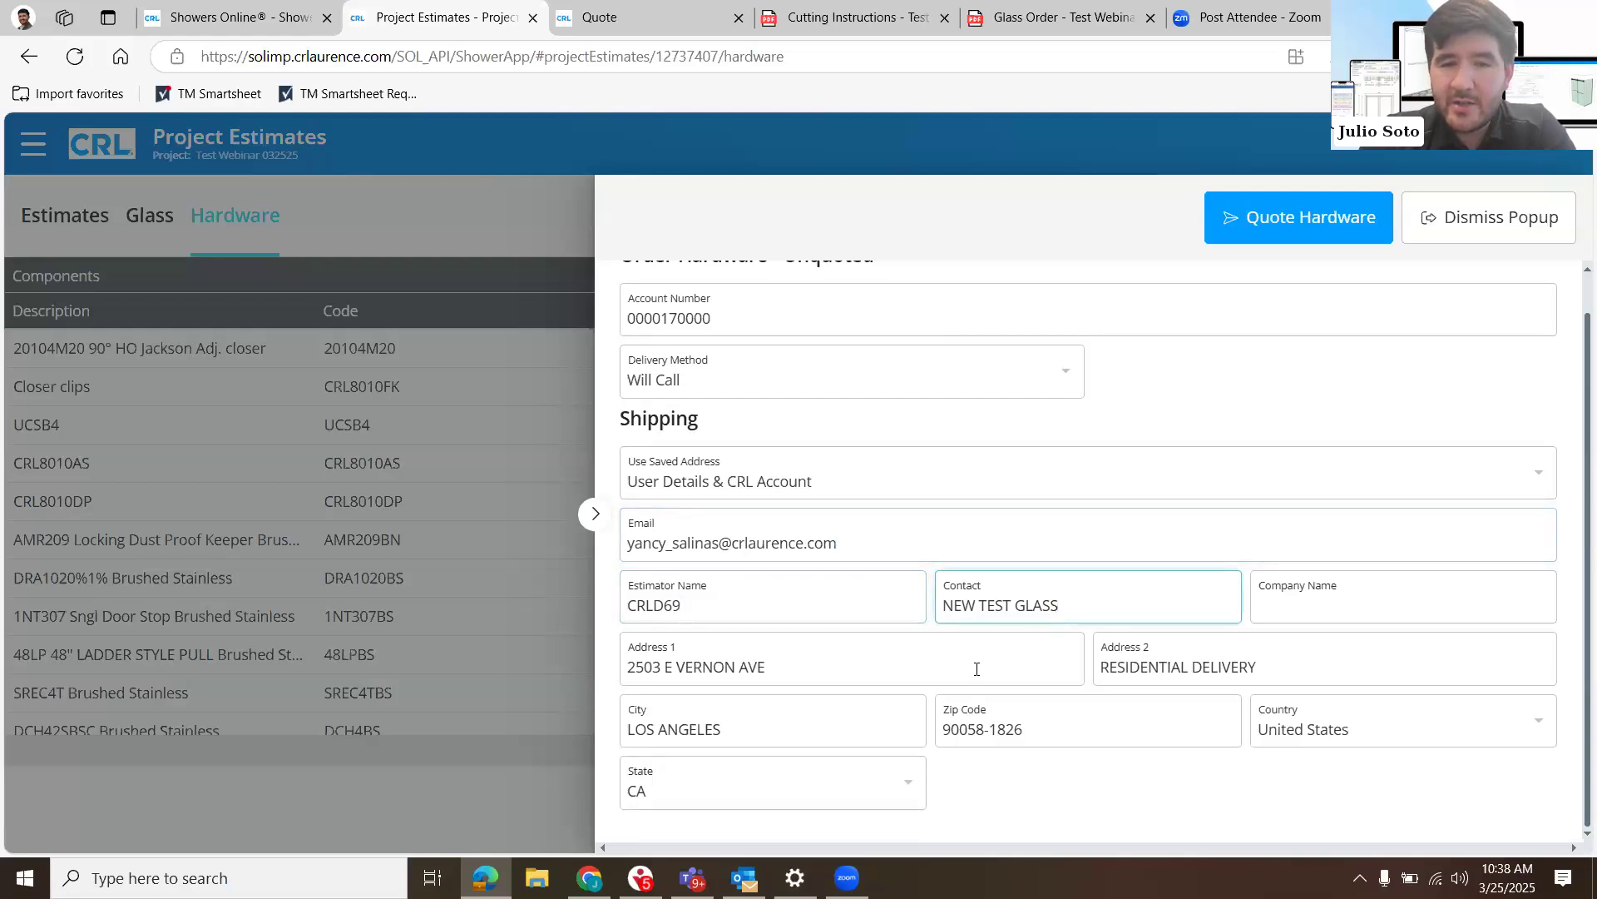
left_click(976, 669)
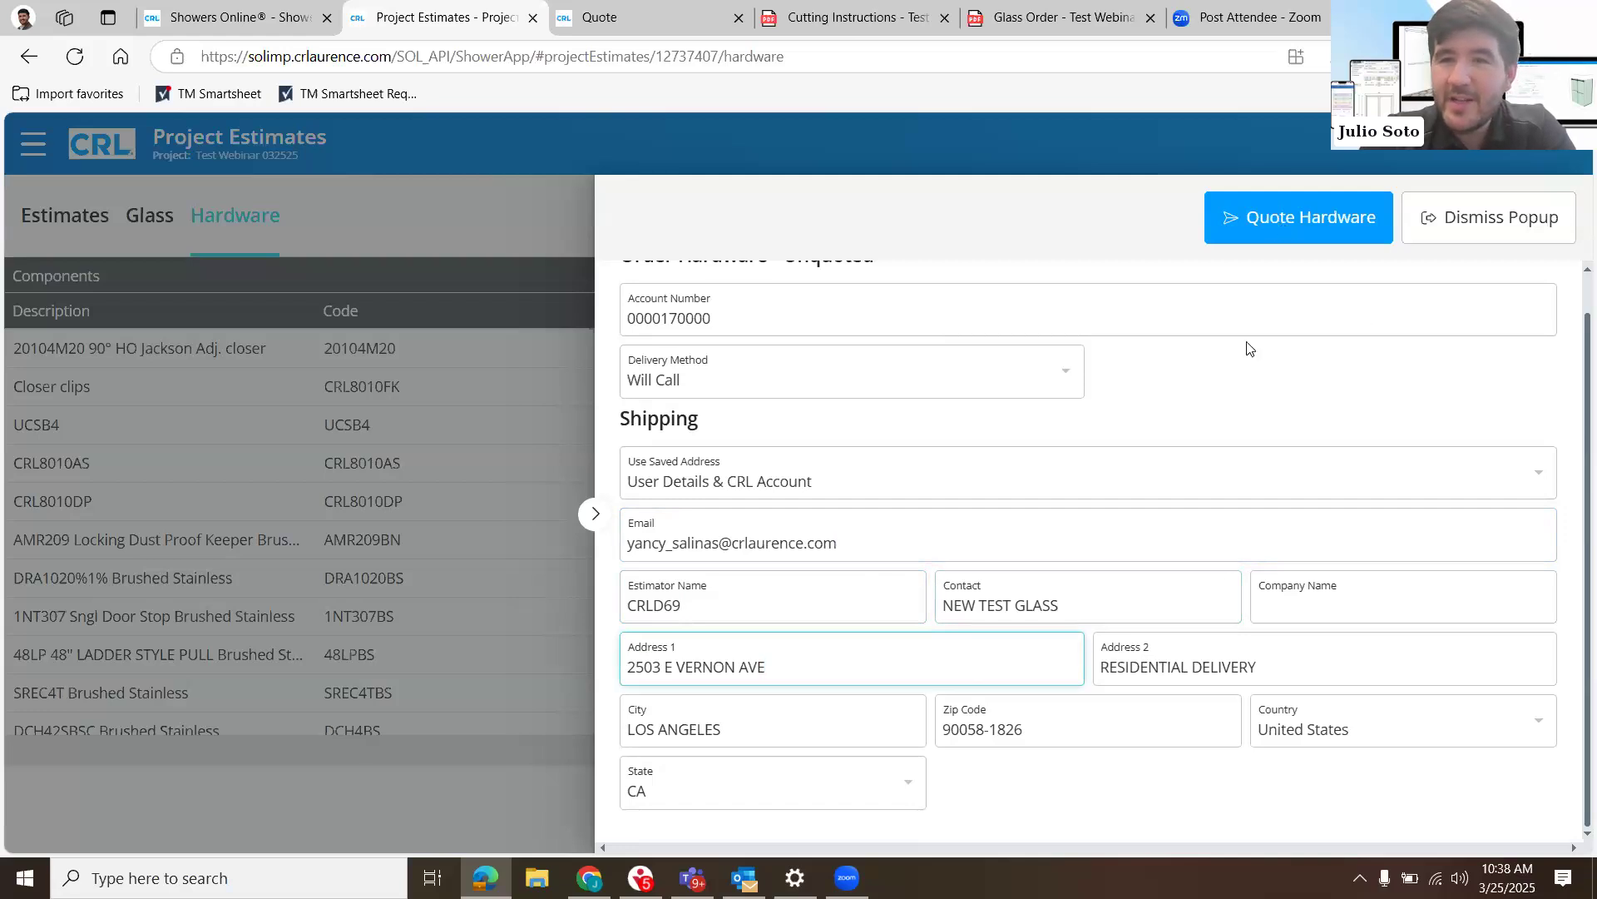
- Submit the hardware quote request and acknowledge its confirmation
scroll(1282, 224, "up", 1)
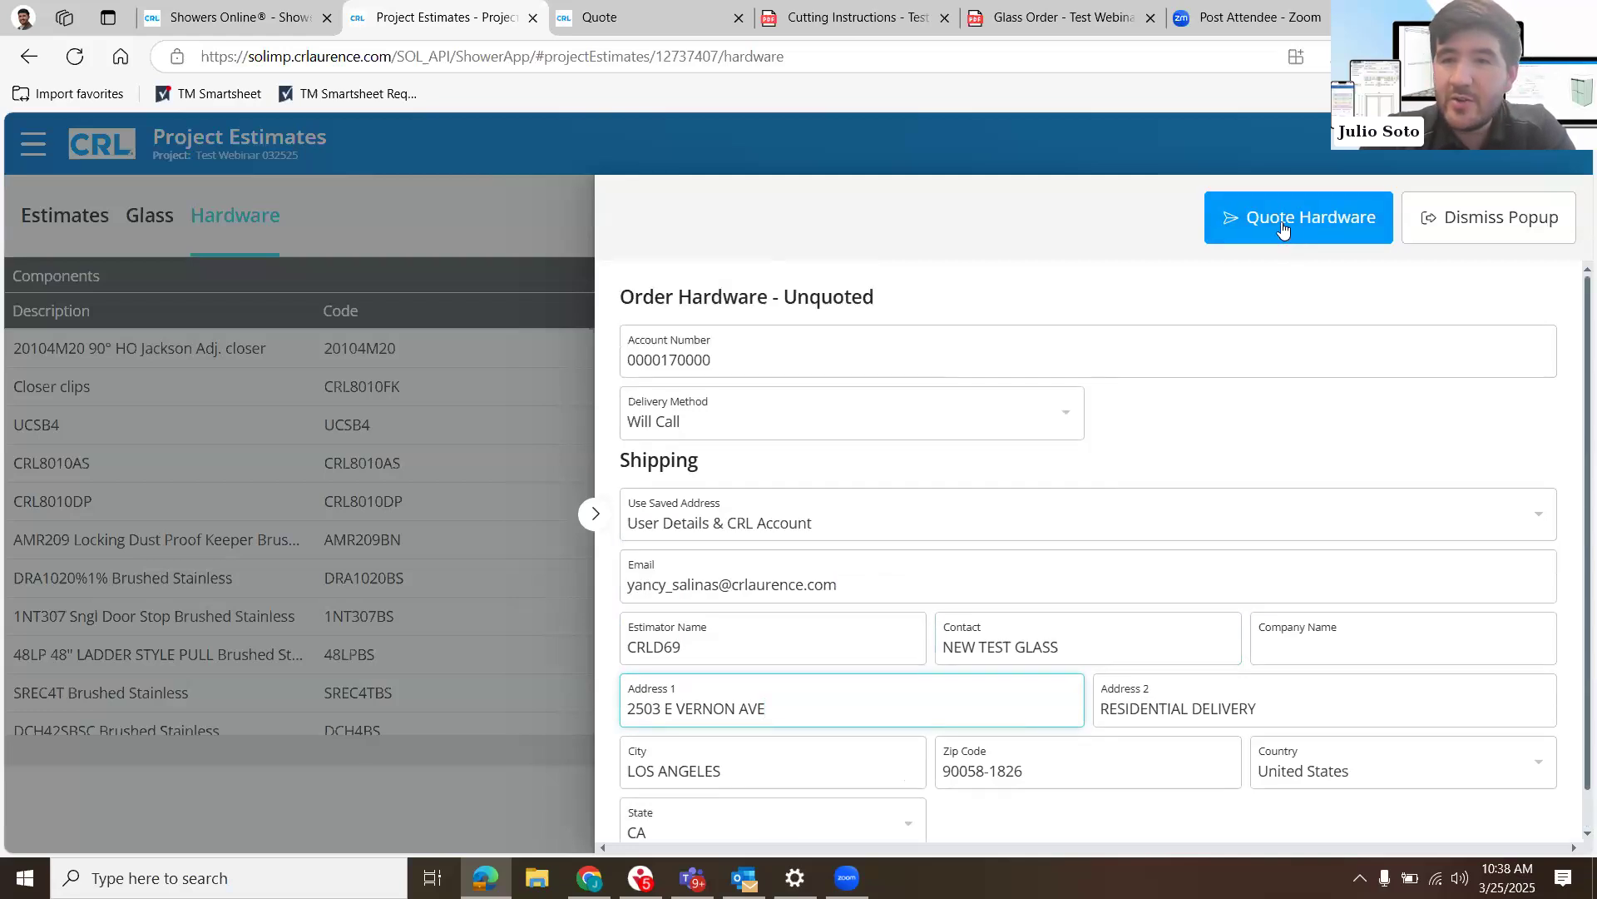
scroll(1282, 221, "down", 1)
left_click(1281, 221)
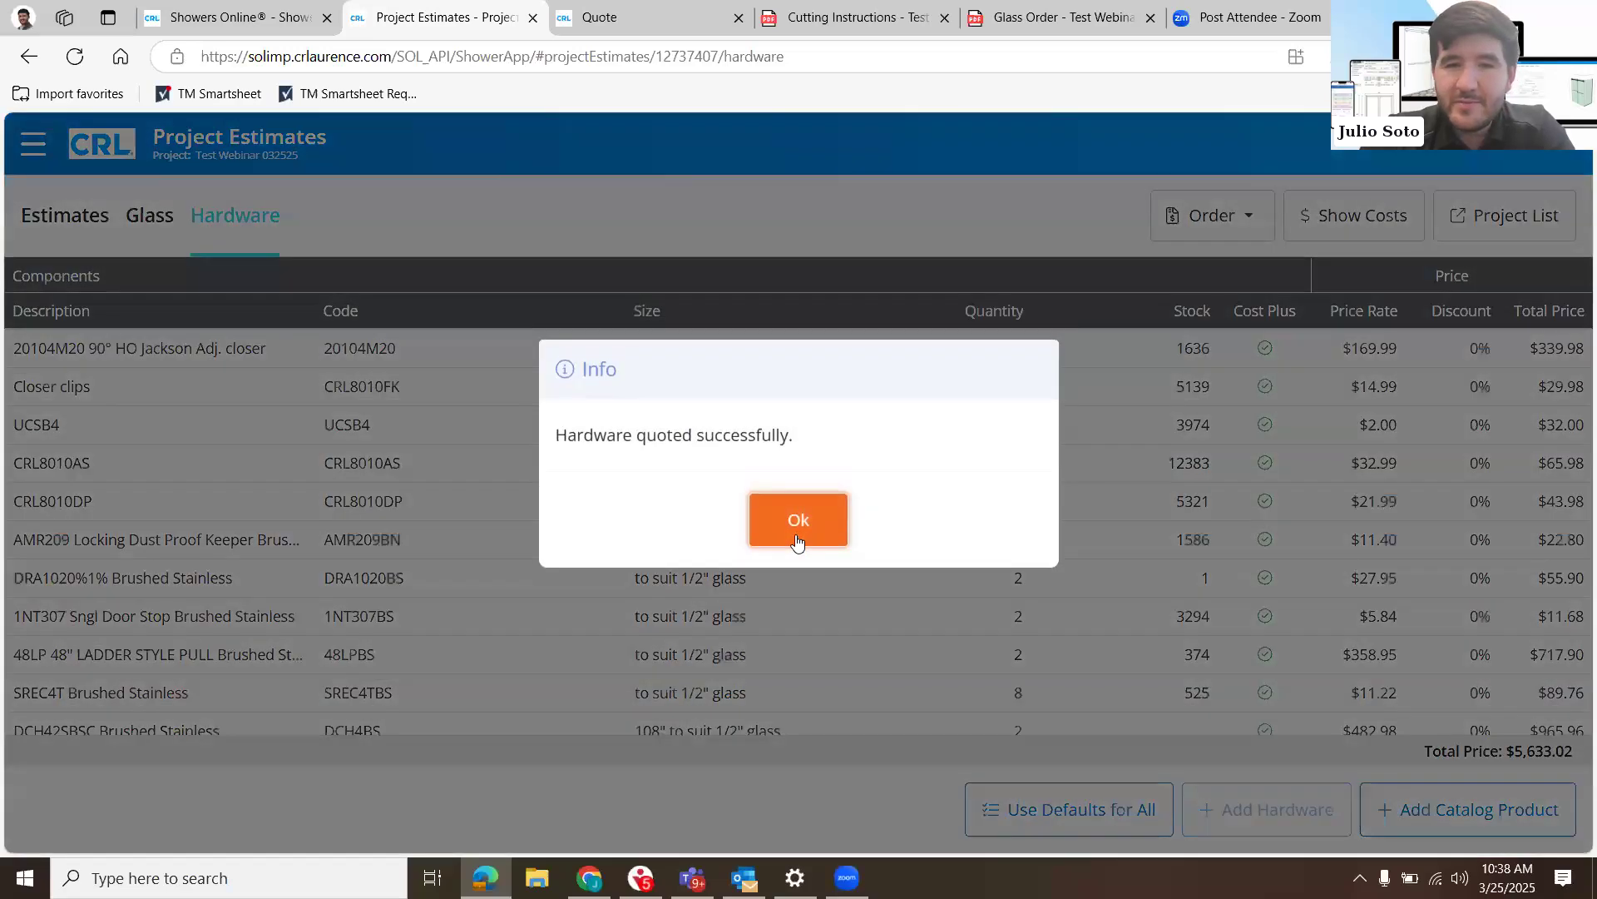
left_click(796, 536)
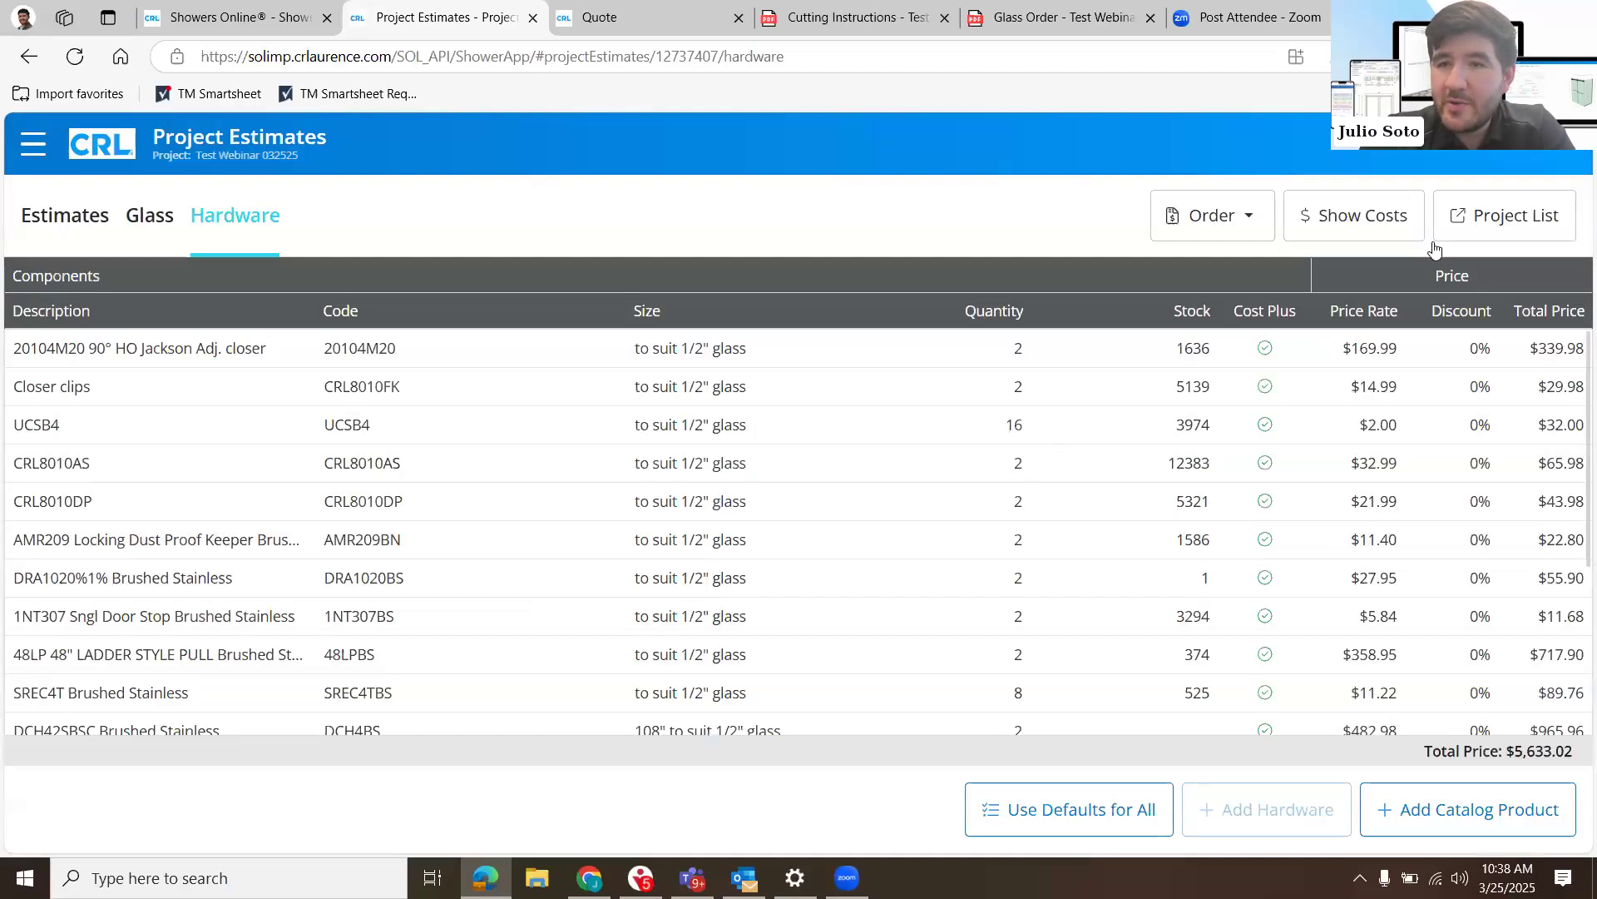
- Open the order form for the quoted hardware and read through its delivery, payment and shipping details
left_click(1208, 216)
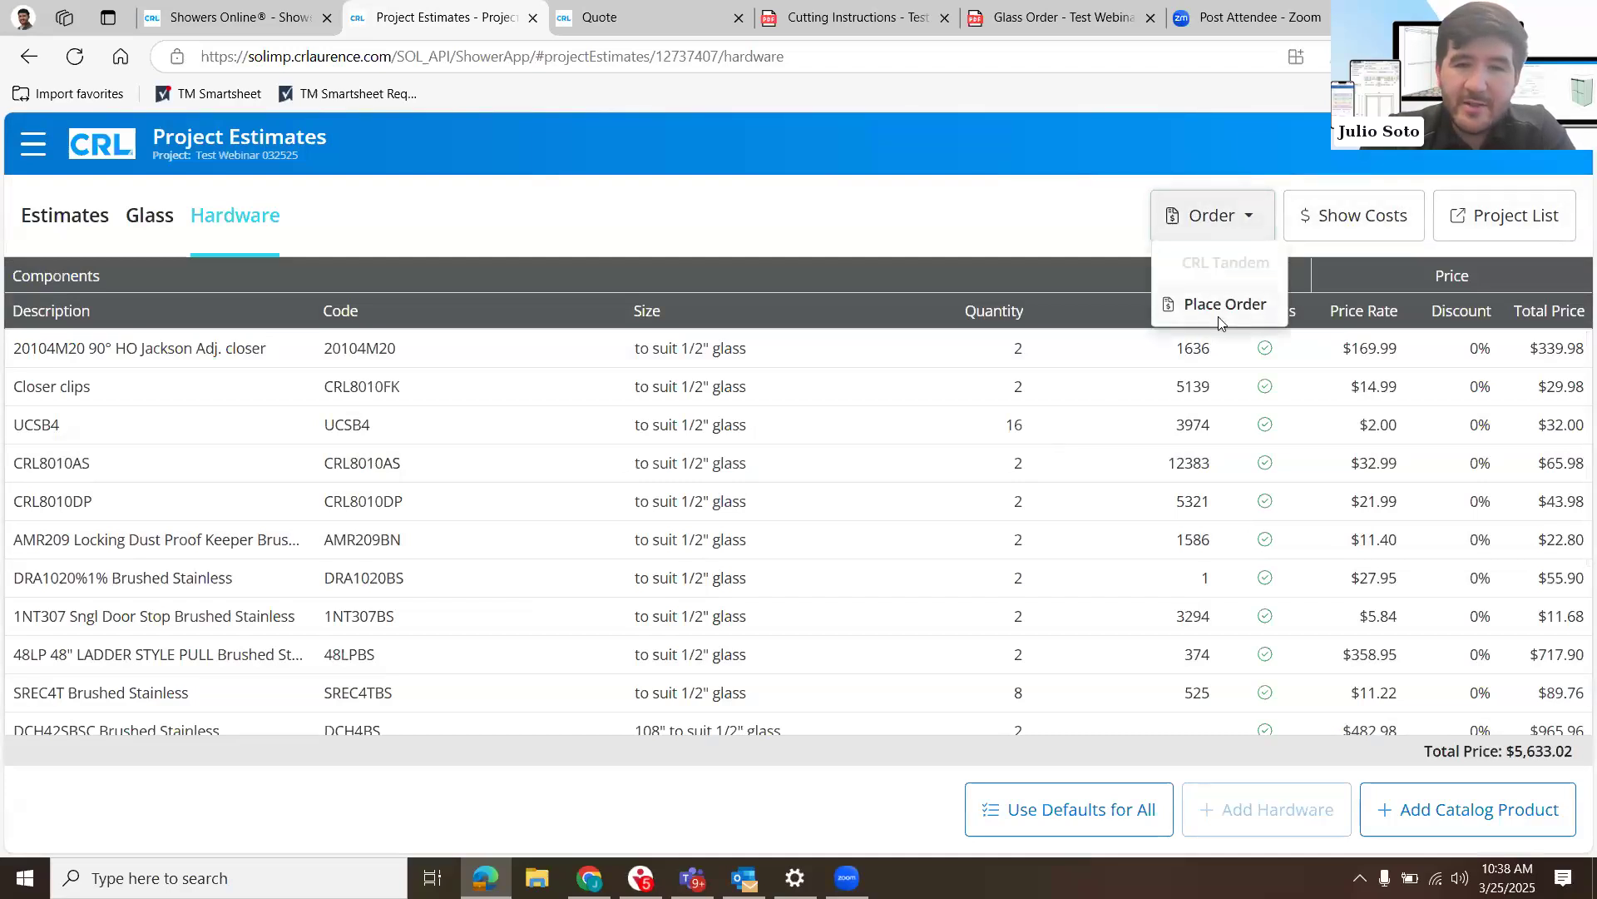
left_click(1219, 321)
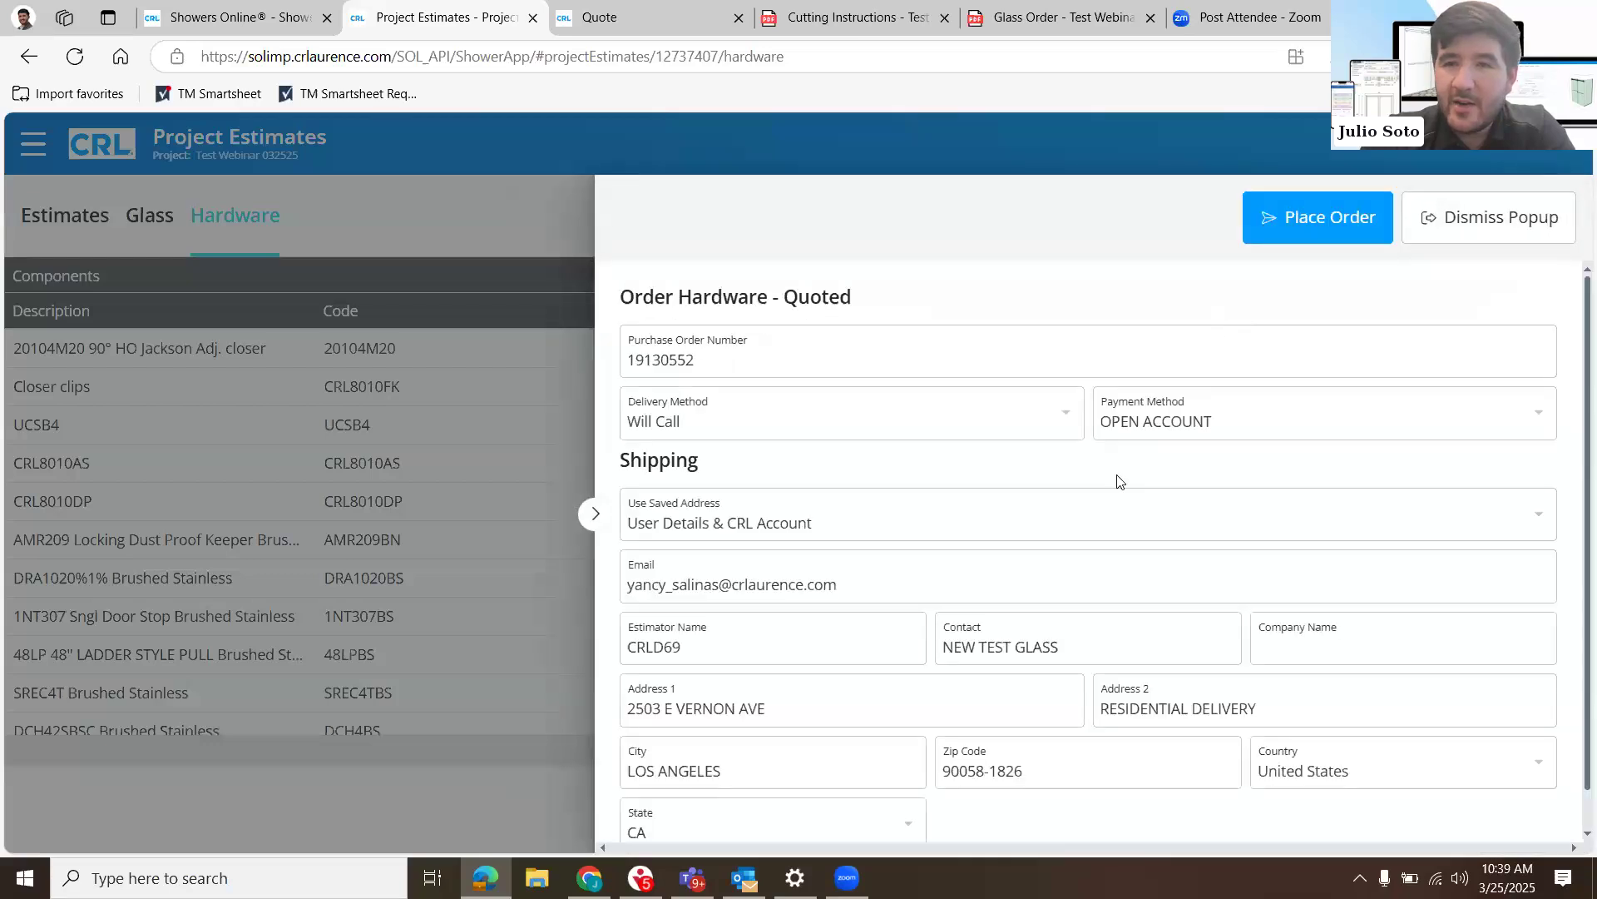
scroll(1117, 481, "down", 1)
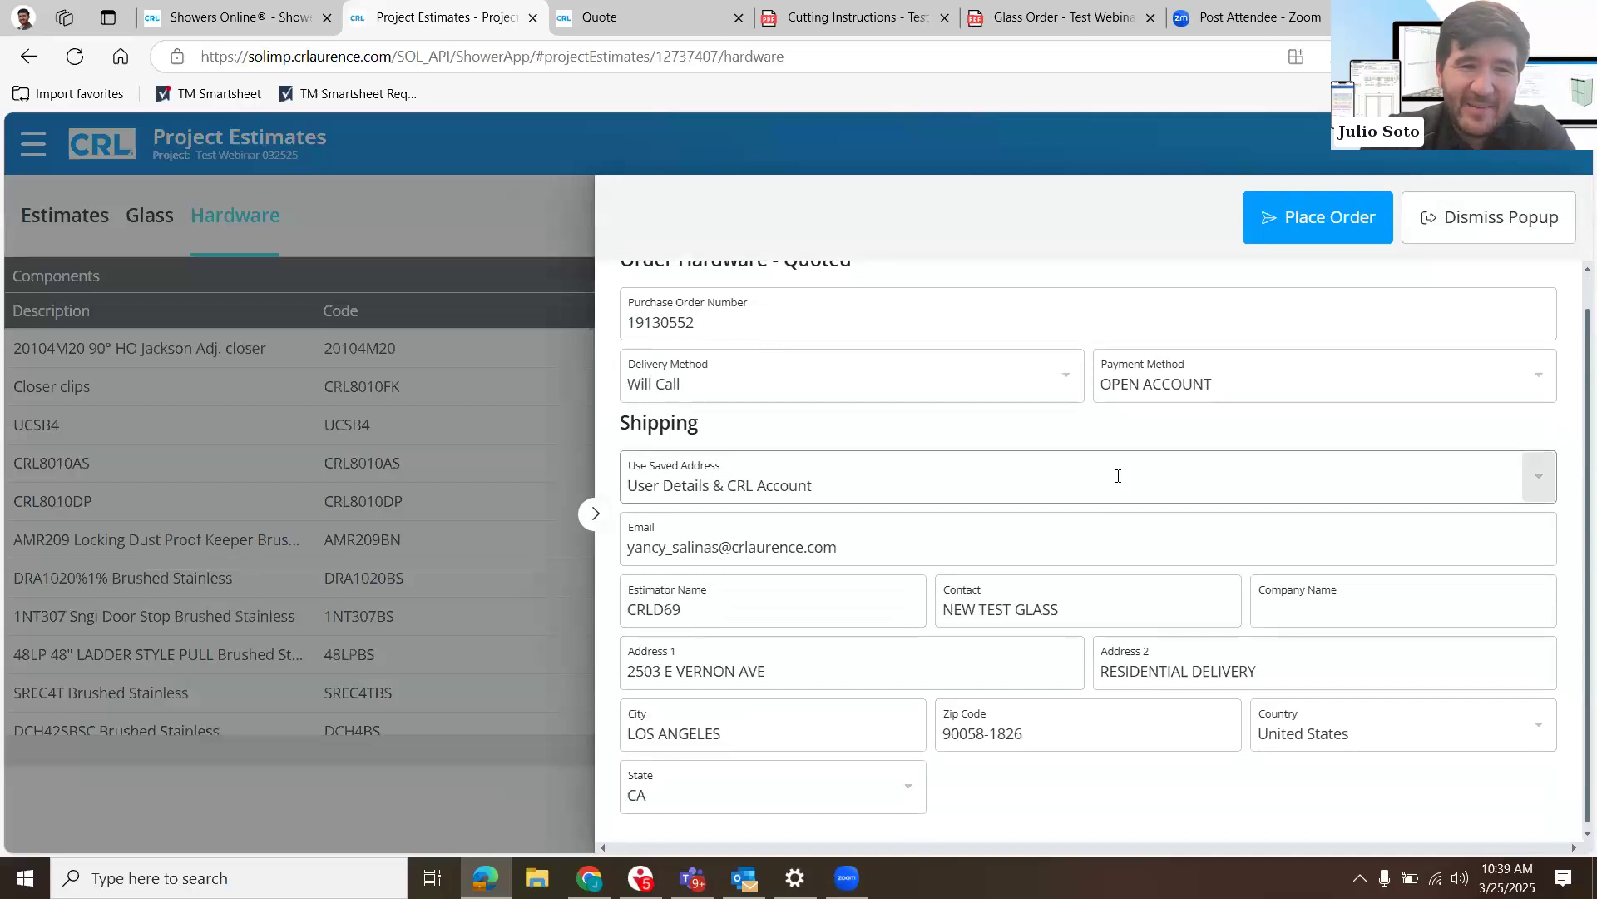
scroll(1117, 476, "up", 1)
scroll(1117, 480, "down", 1)
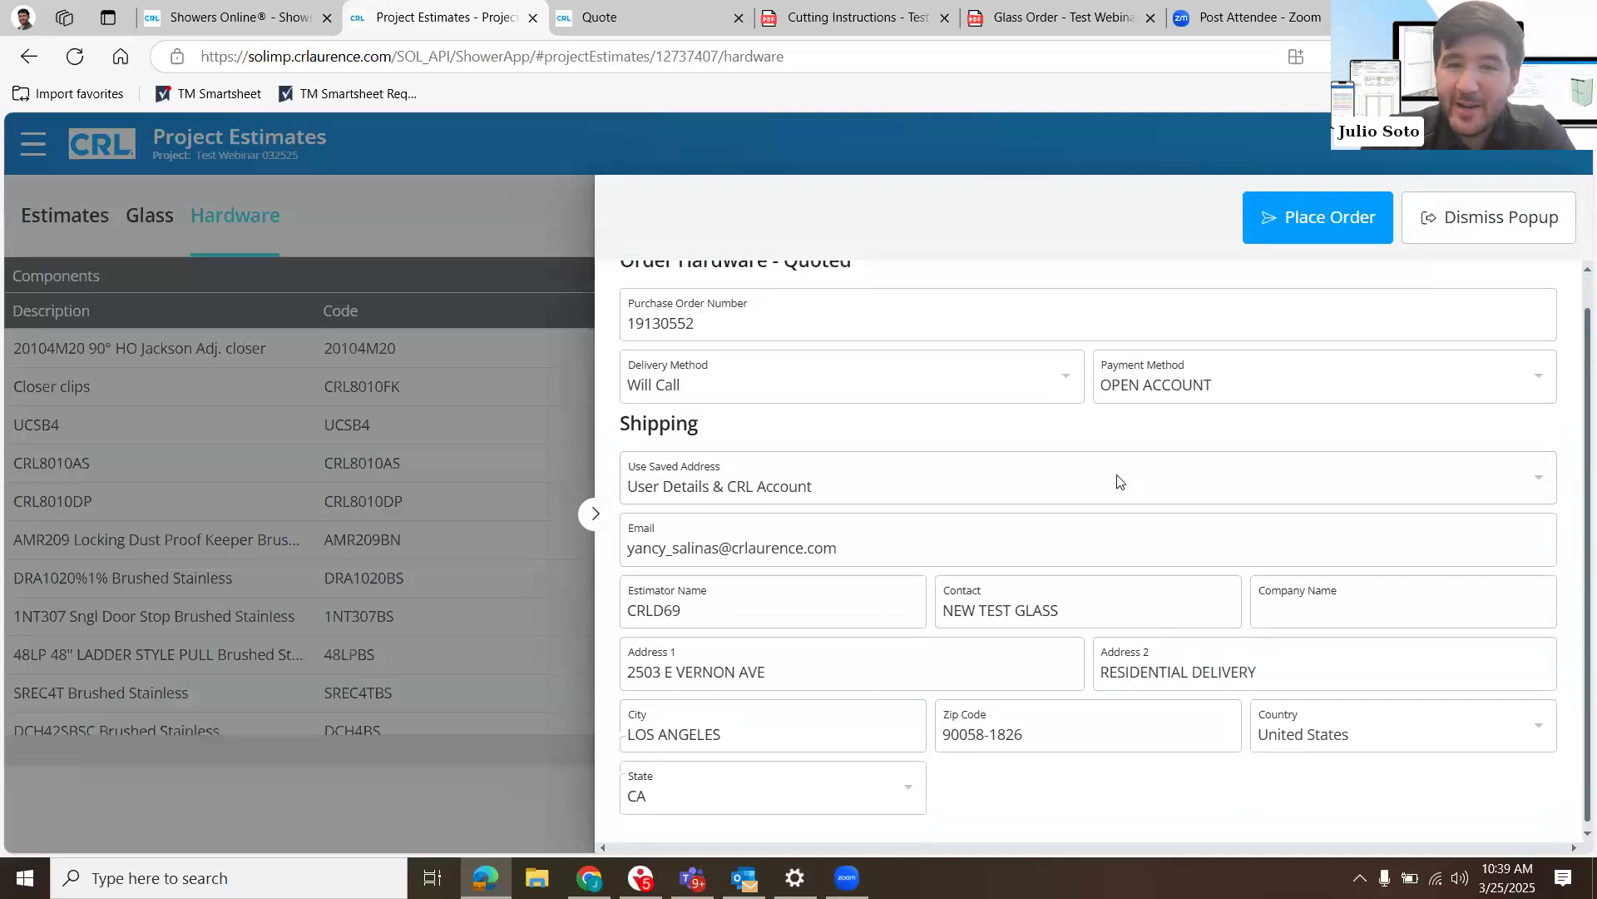
scroll(1118, 477, "up", 1)
- Check the purchase order number and delivery method fields and dismiss the order form without ordering
left_click(945, 359)
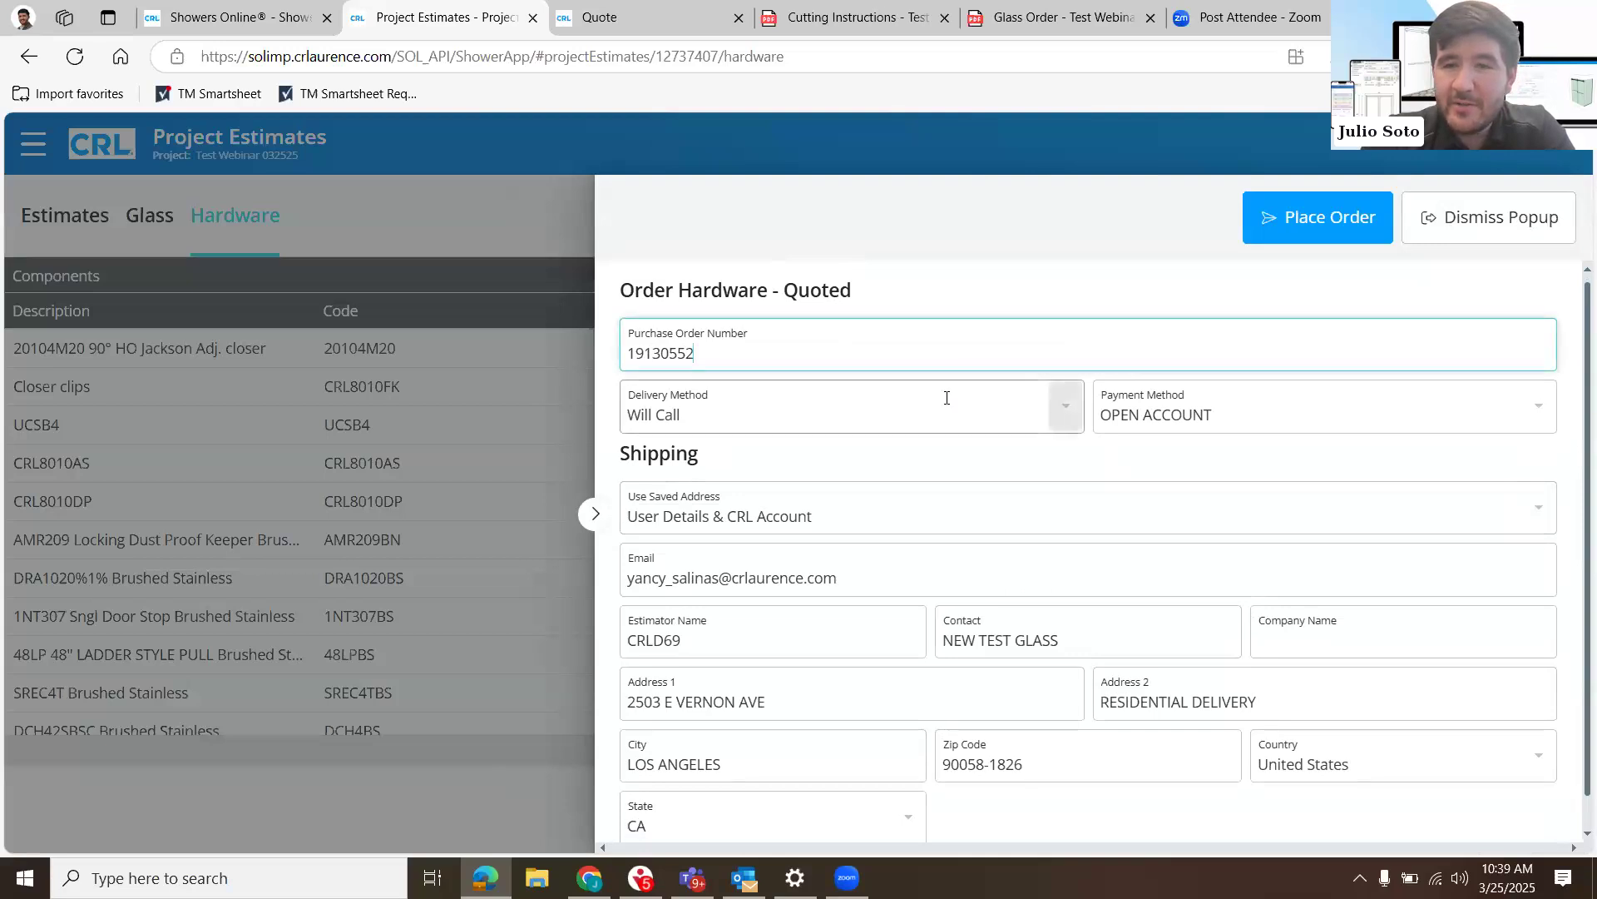
left_click(946, 397)
left_click(1204, 484)
left_click(1112, 466)
scroll(1110, 460, "down", 1)
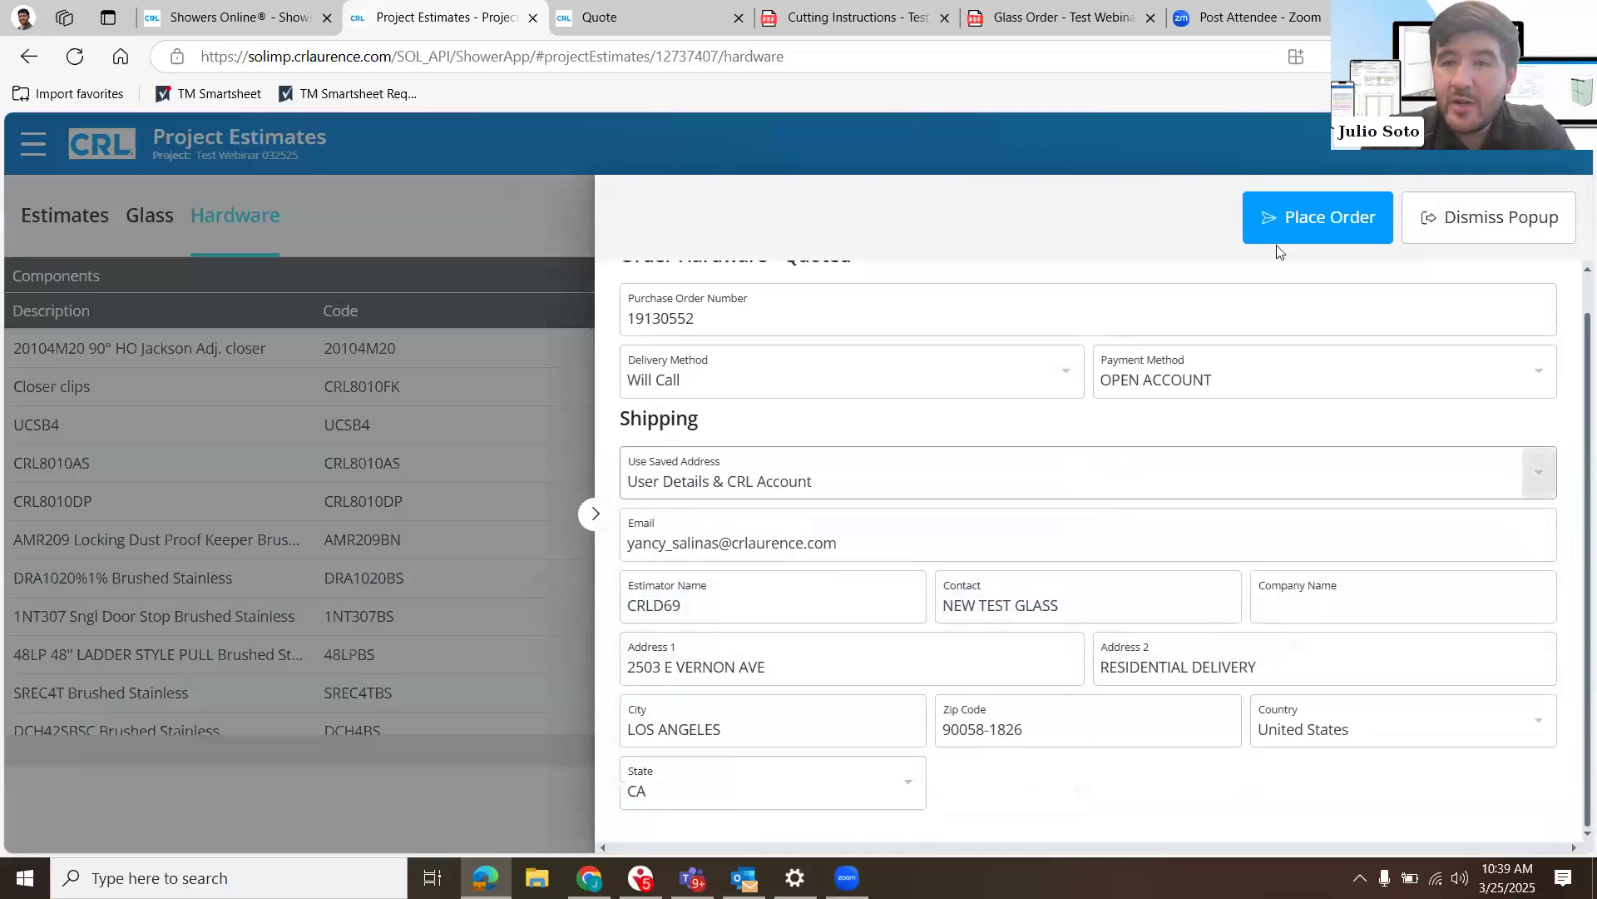
scroll(1206, 349, "up", 1)
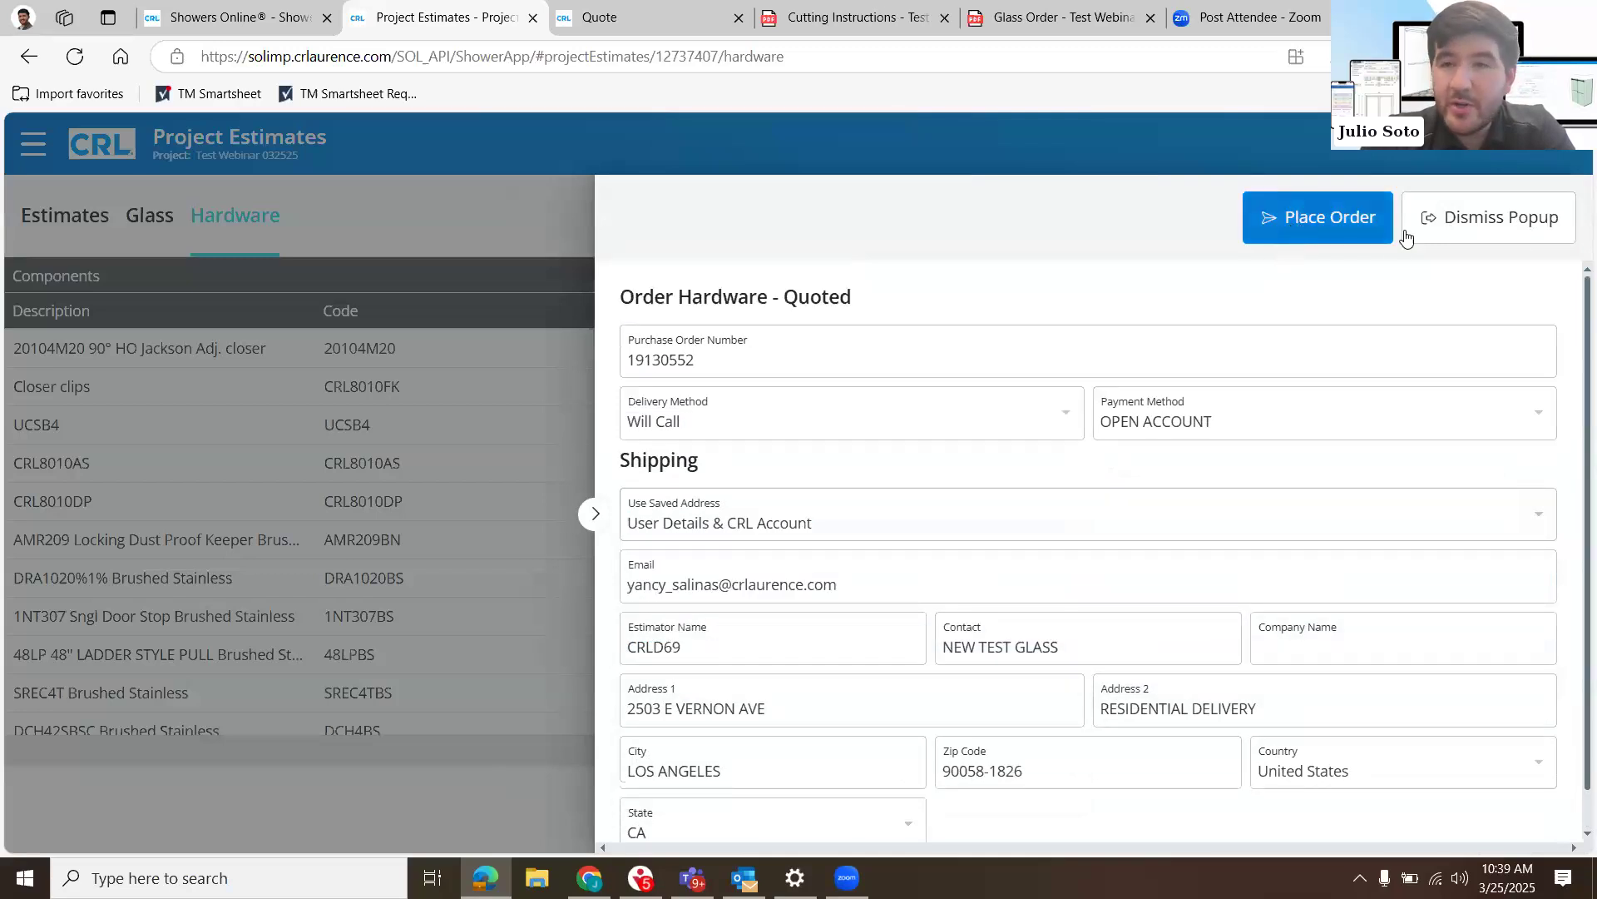
left_click(1481, 210)
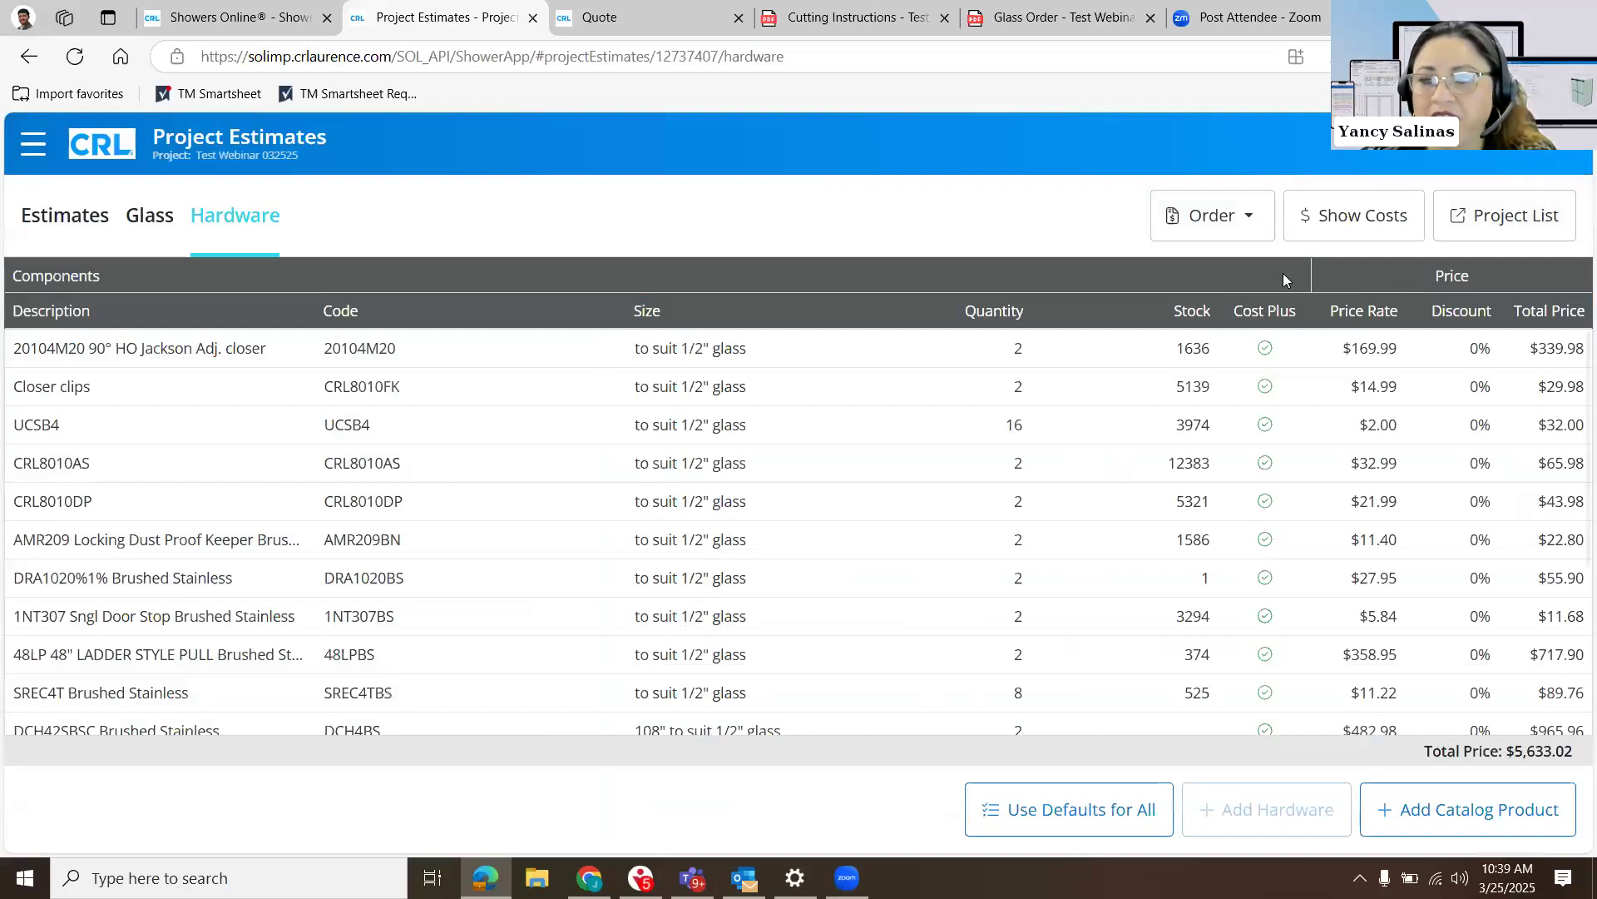
- Reopen the order form for the quoted hardware and set its purchase order number to "Please Cancel"
left_click(1213, 218)
left_click(1220, 302)
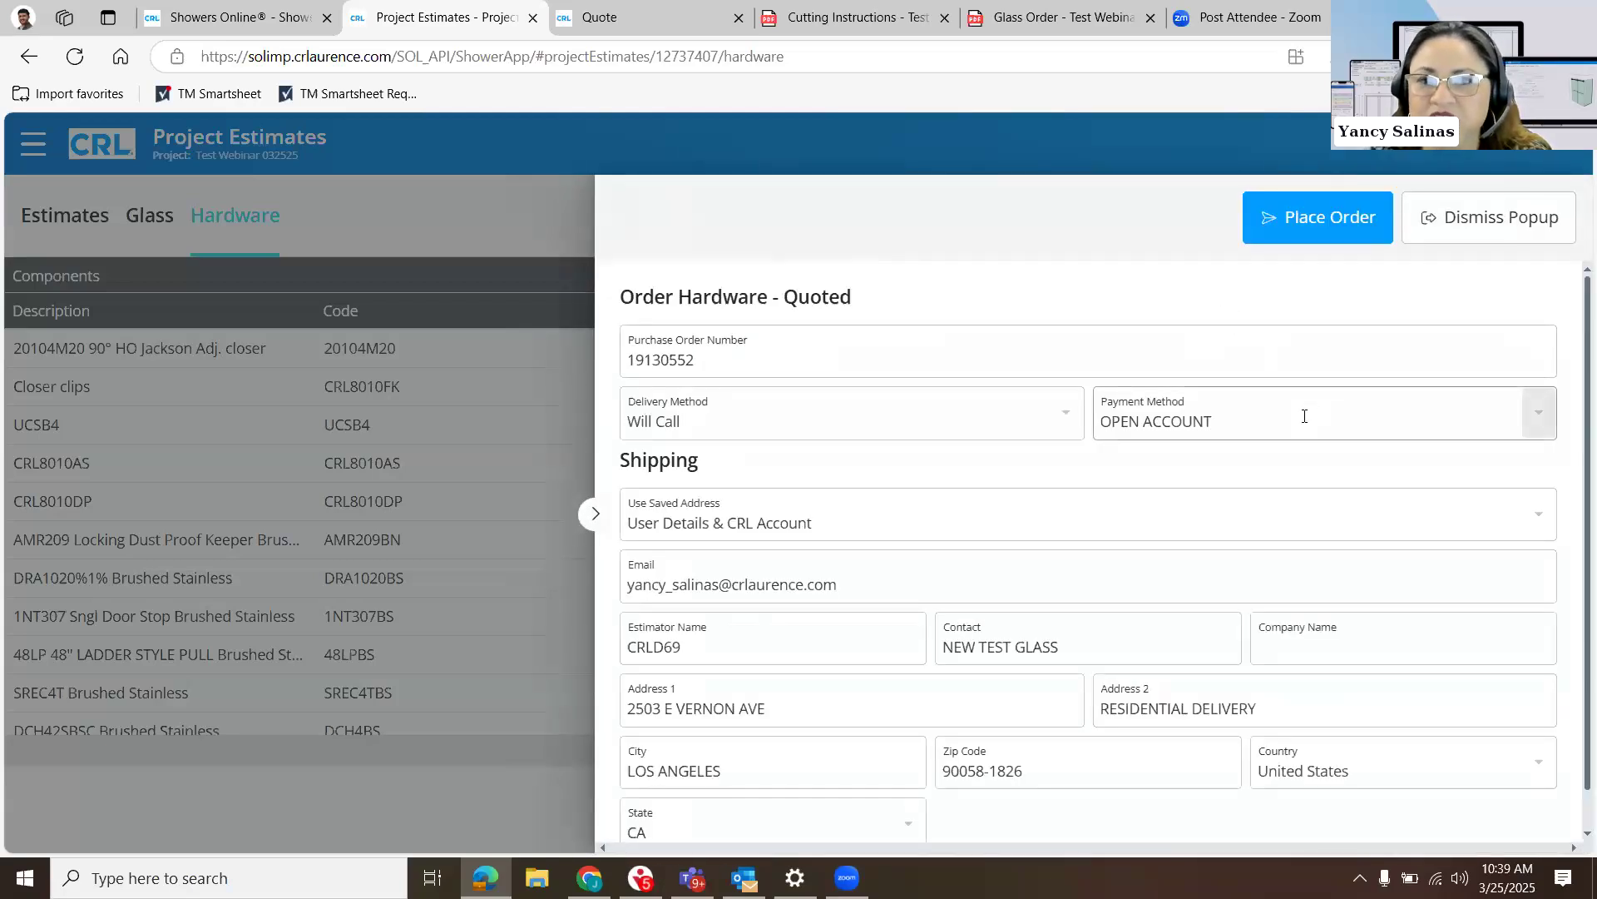
double_click(1158, 361)
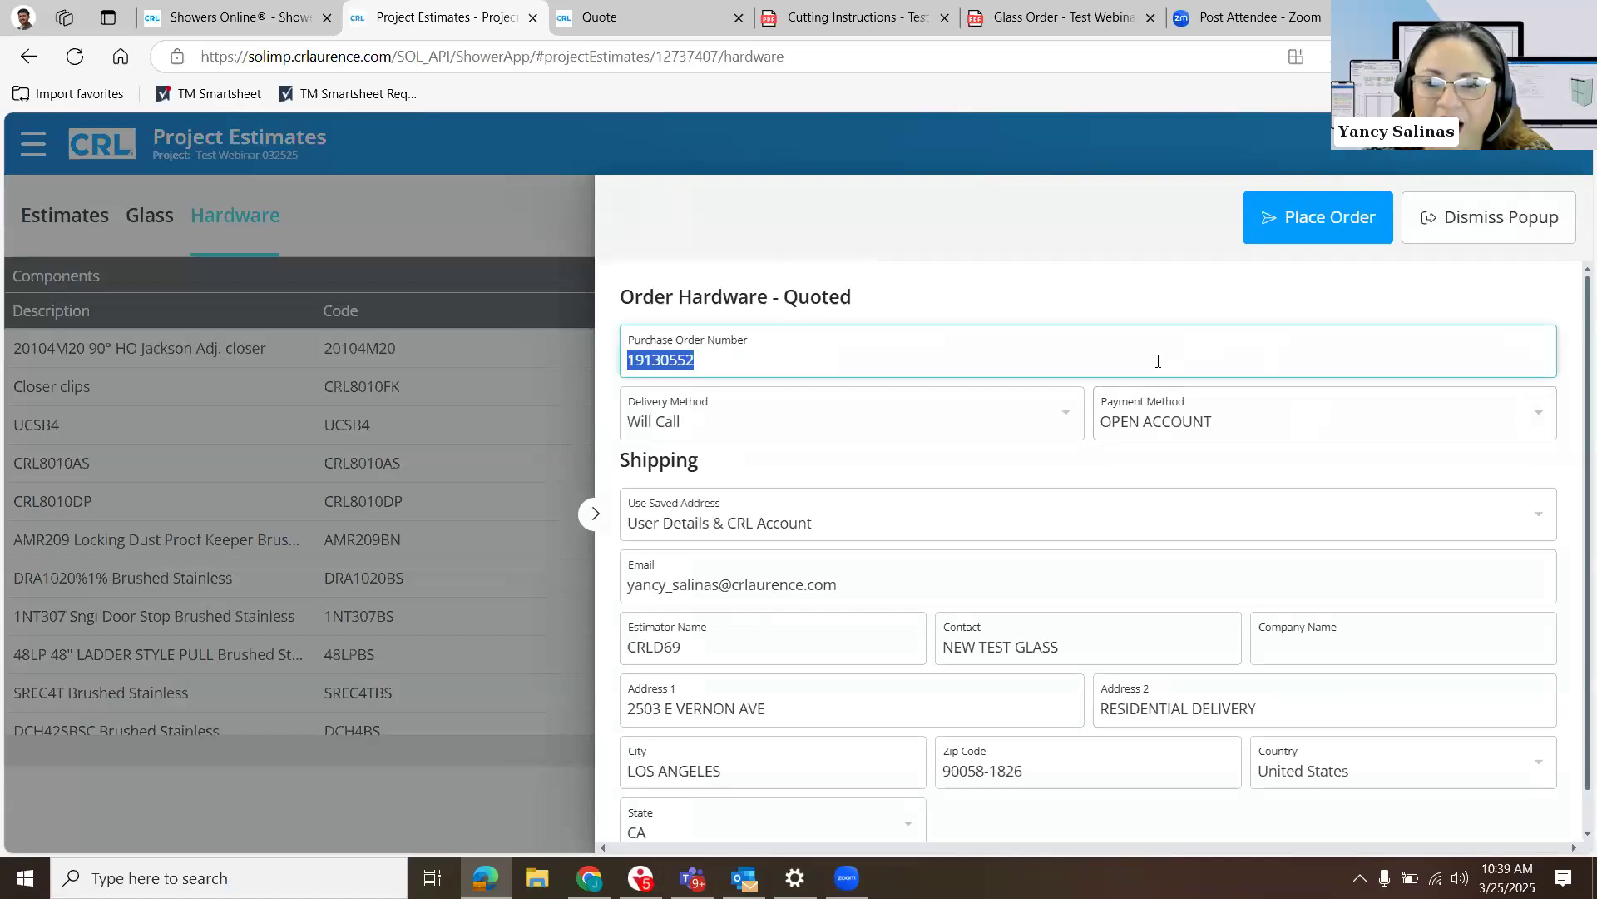
type("Please Cancel")
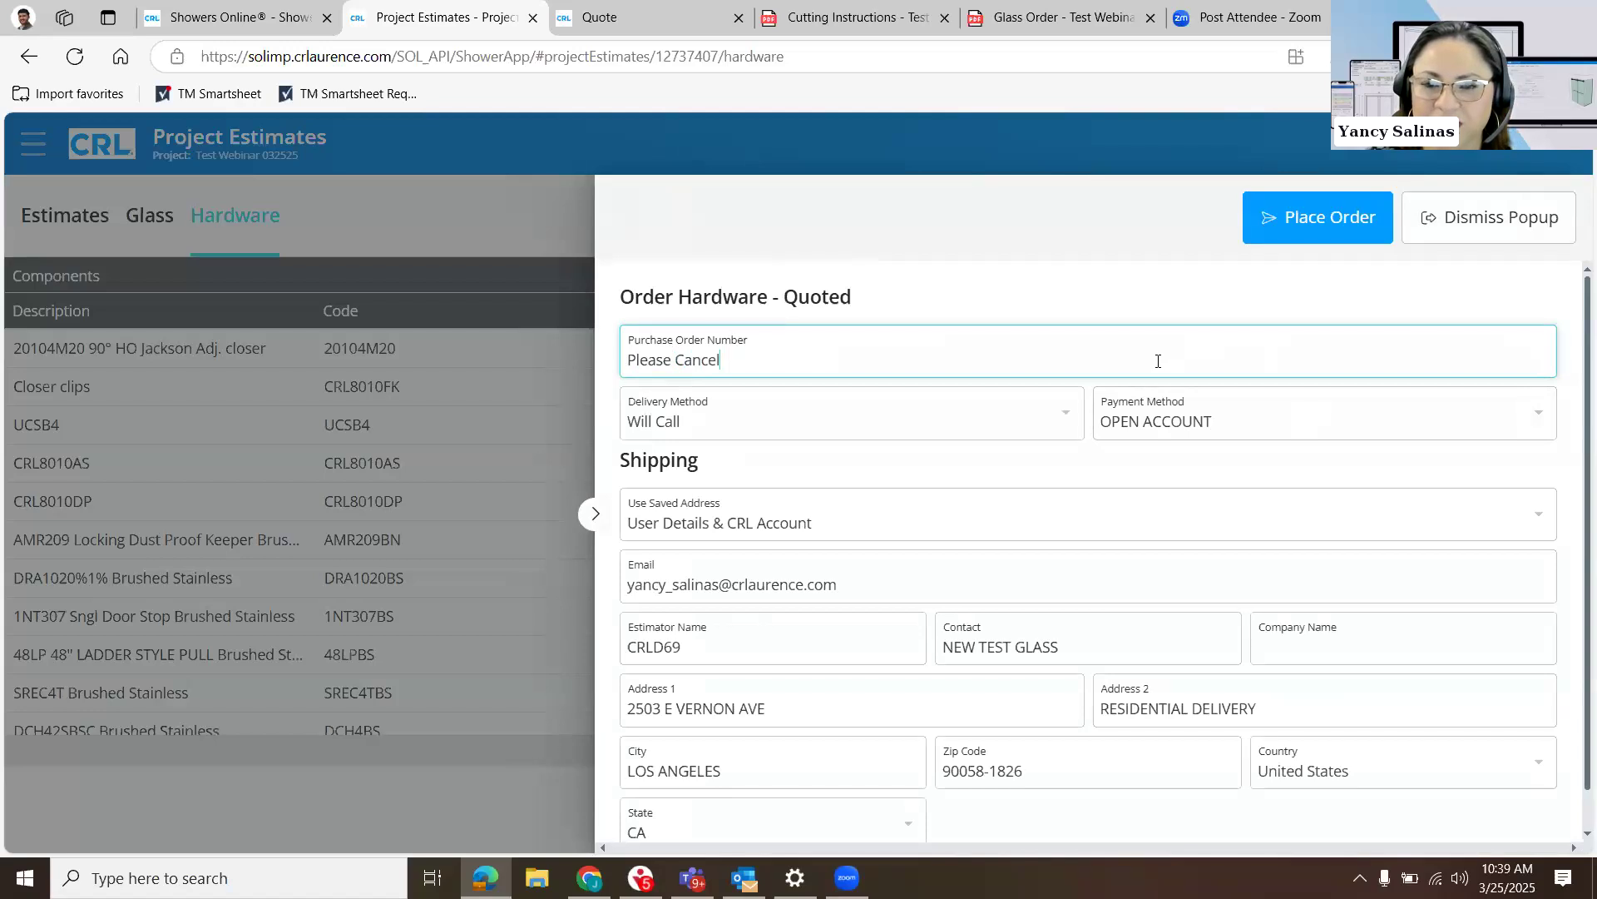
- Place the hardware order and acknowledge its confirmation
left_click(1271, 215)
left_click(700, 536)
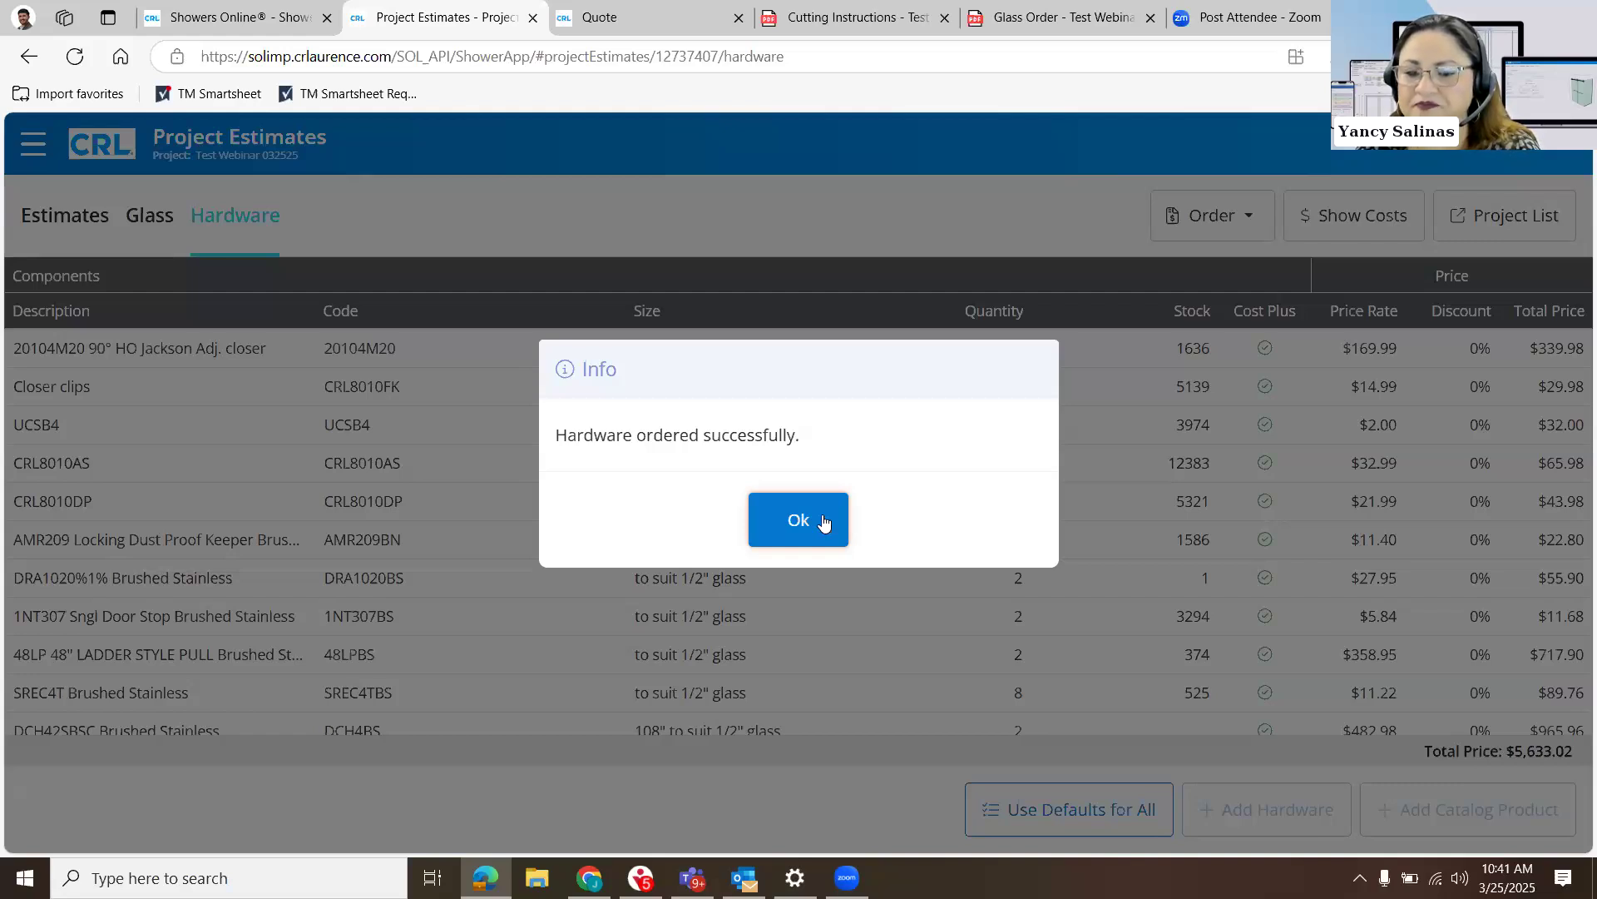
left_click(824, 522)
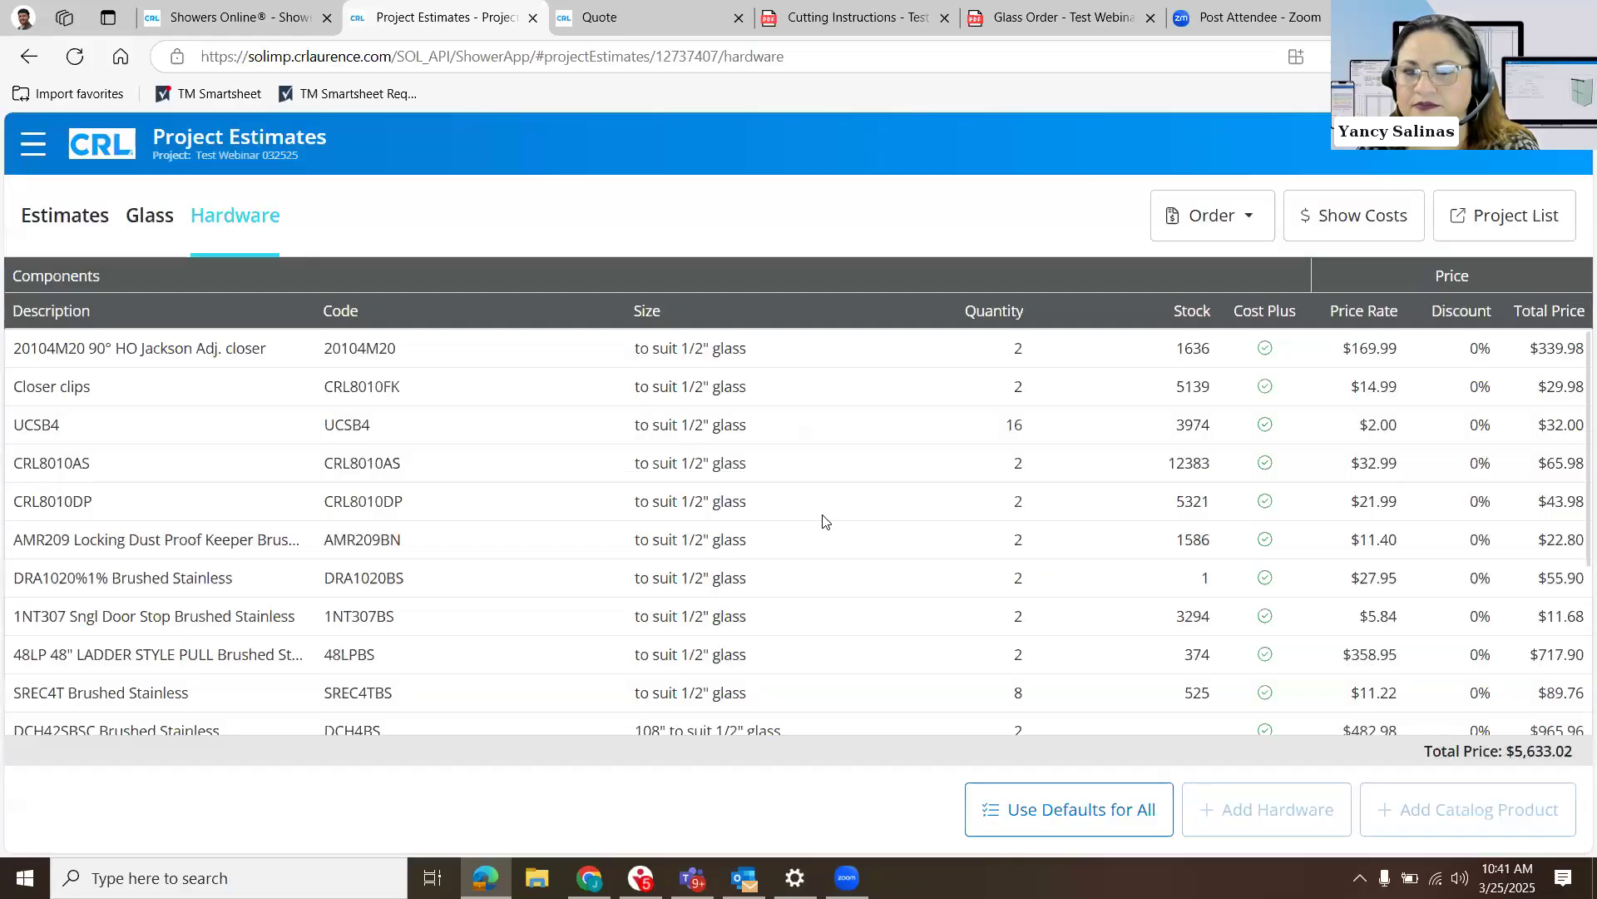
- Check the Test Webinar 032525 entry's status and quote/sales columns in the full project list and reopen its hardware estimate
left_click(1500, 220)
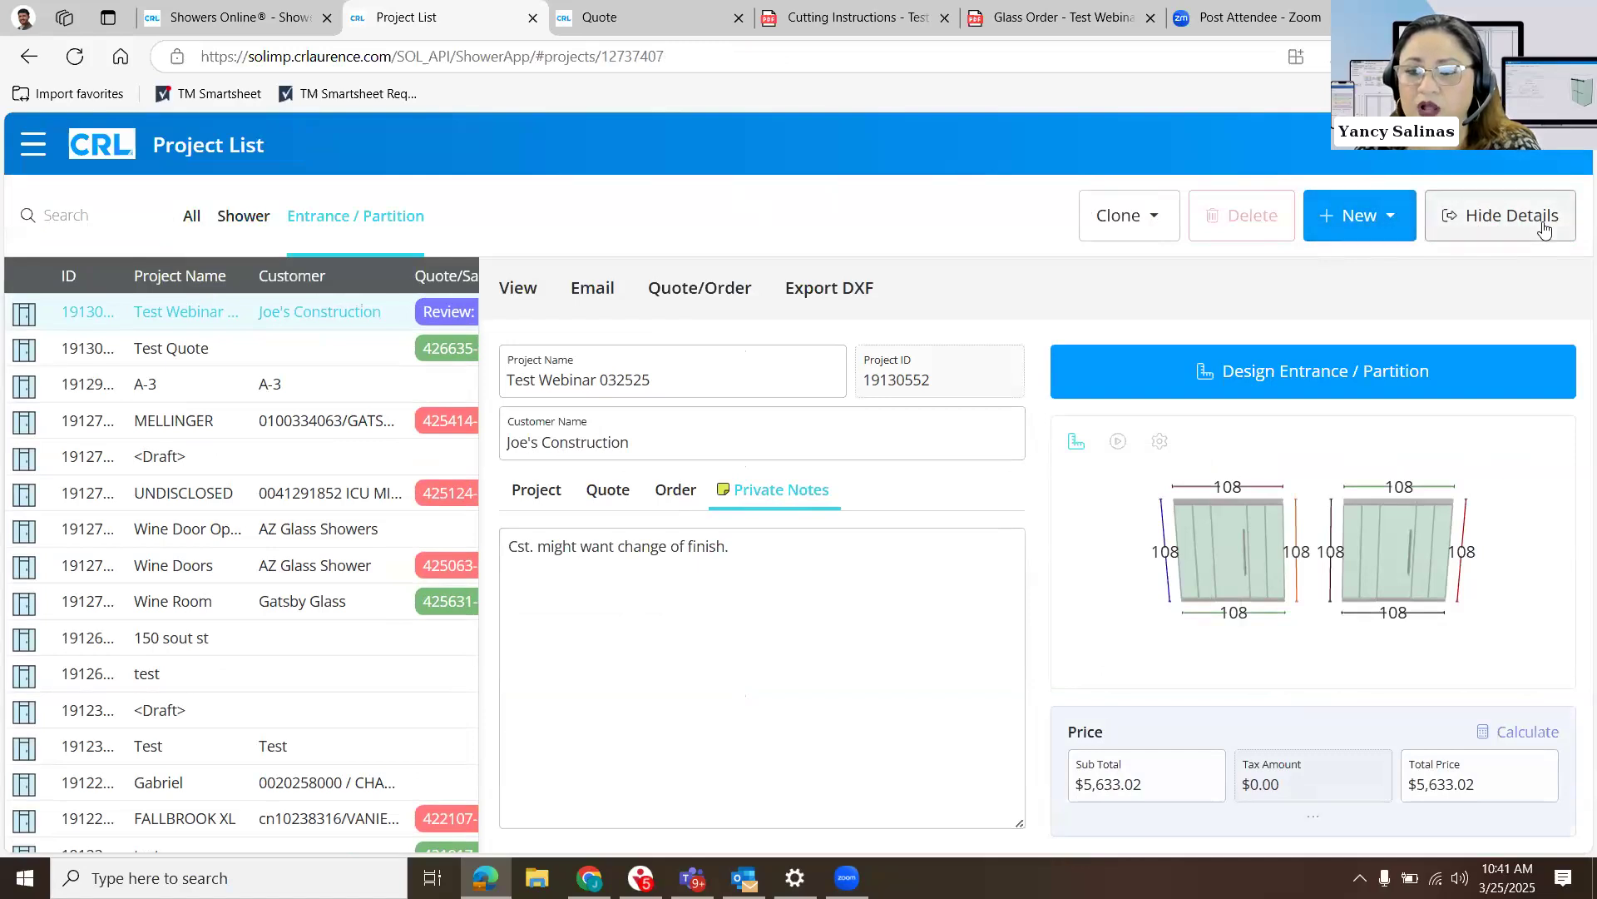
left_click(1508, 217)
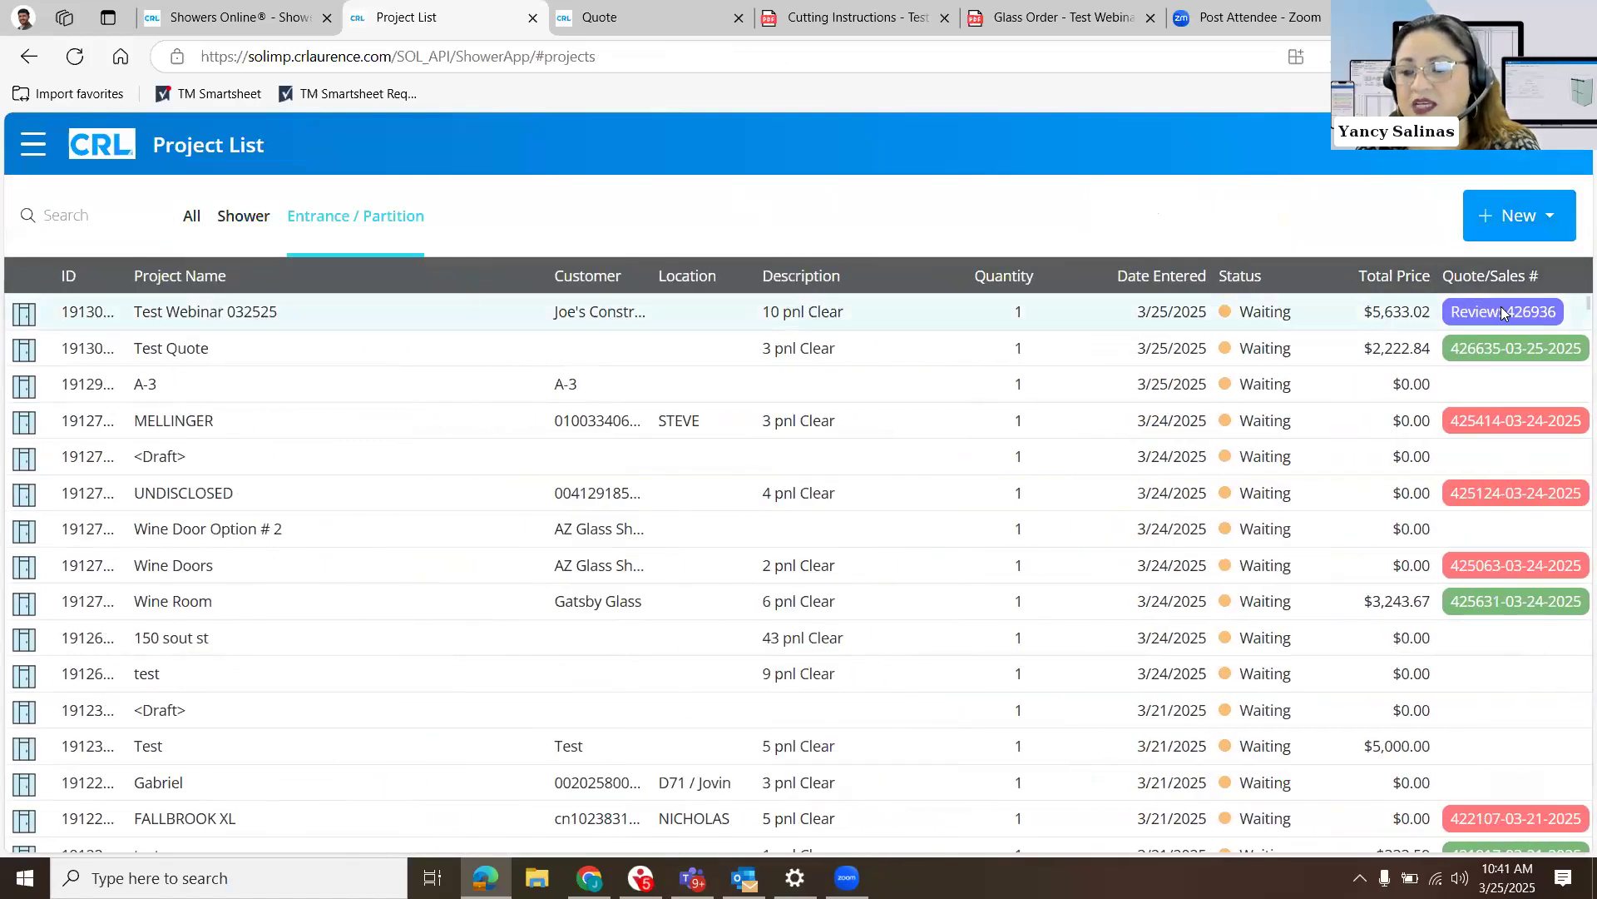
left_click(1573, 318)
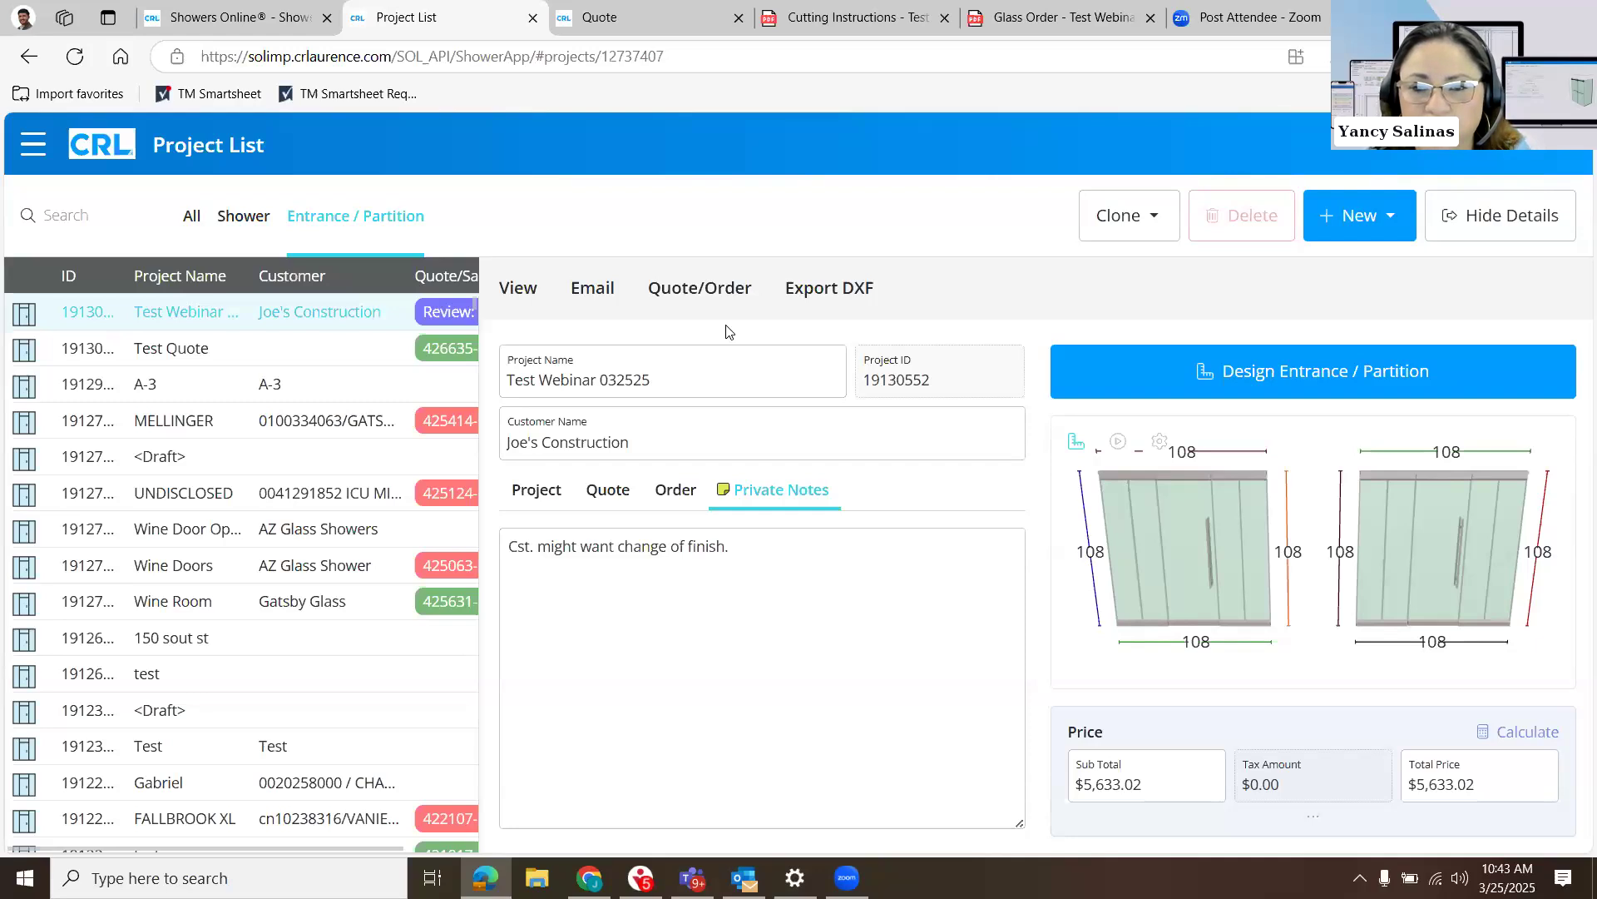
left_click(699, 289)
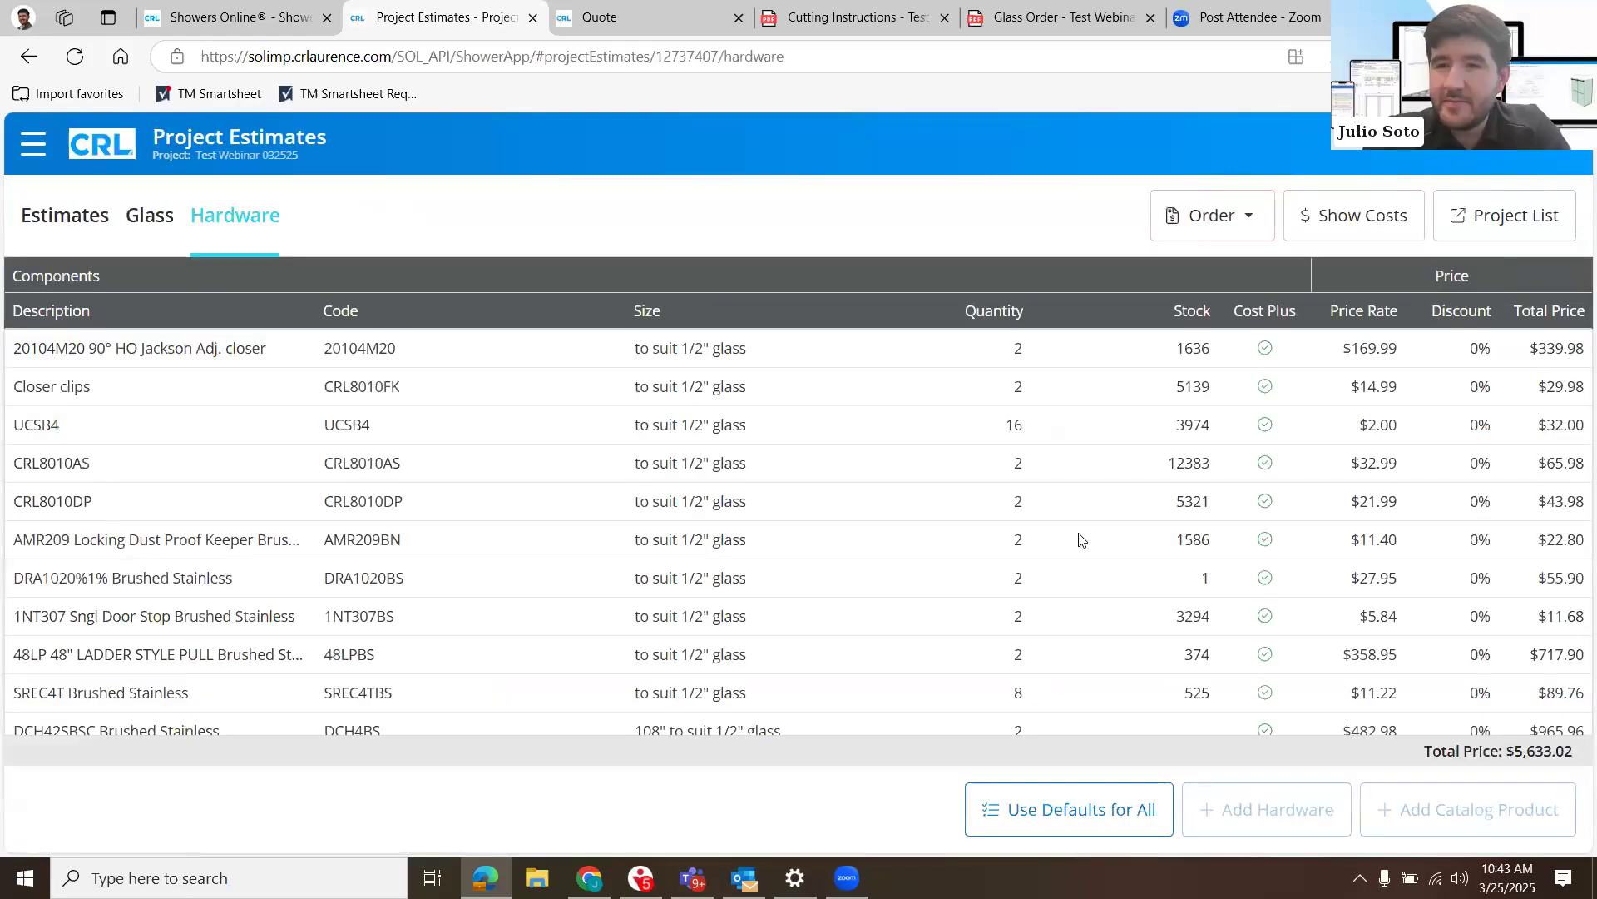
- Inspect the pricing details of the 20104M20 Jackson closer, close them and look through the hardware component list
left_click(1371, 356)
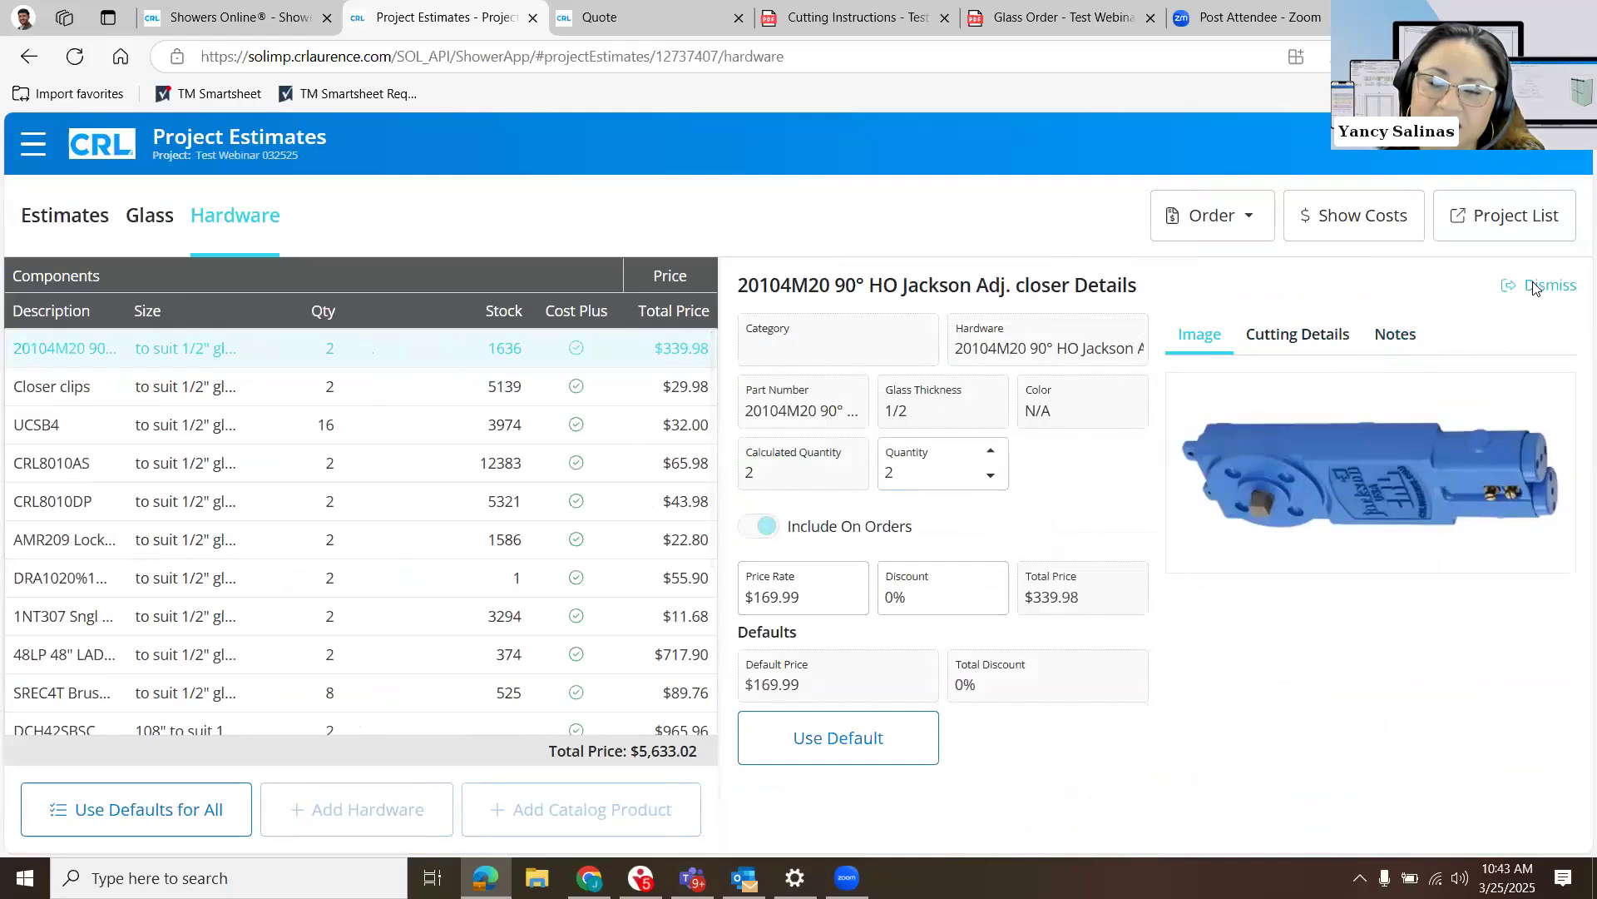
left_click(1535, 287)
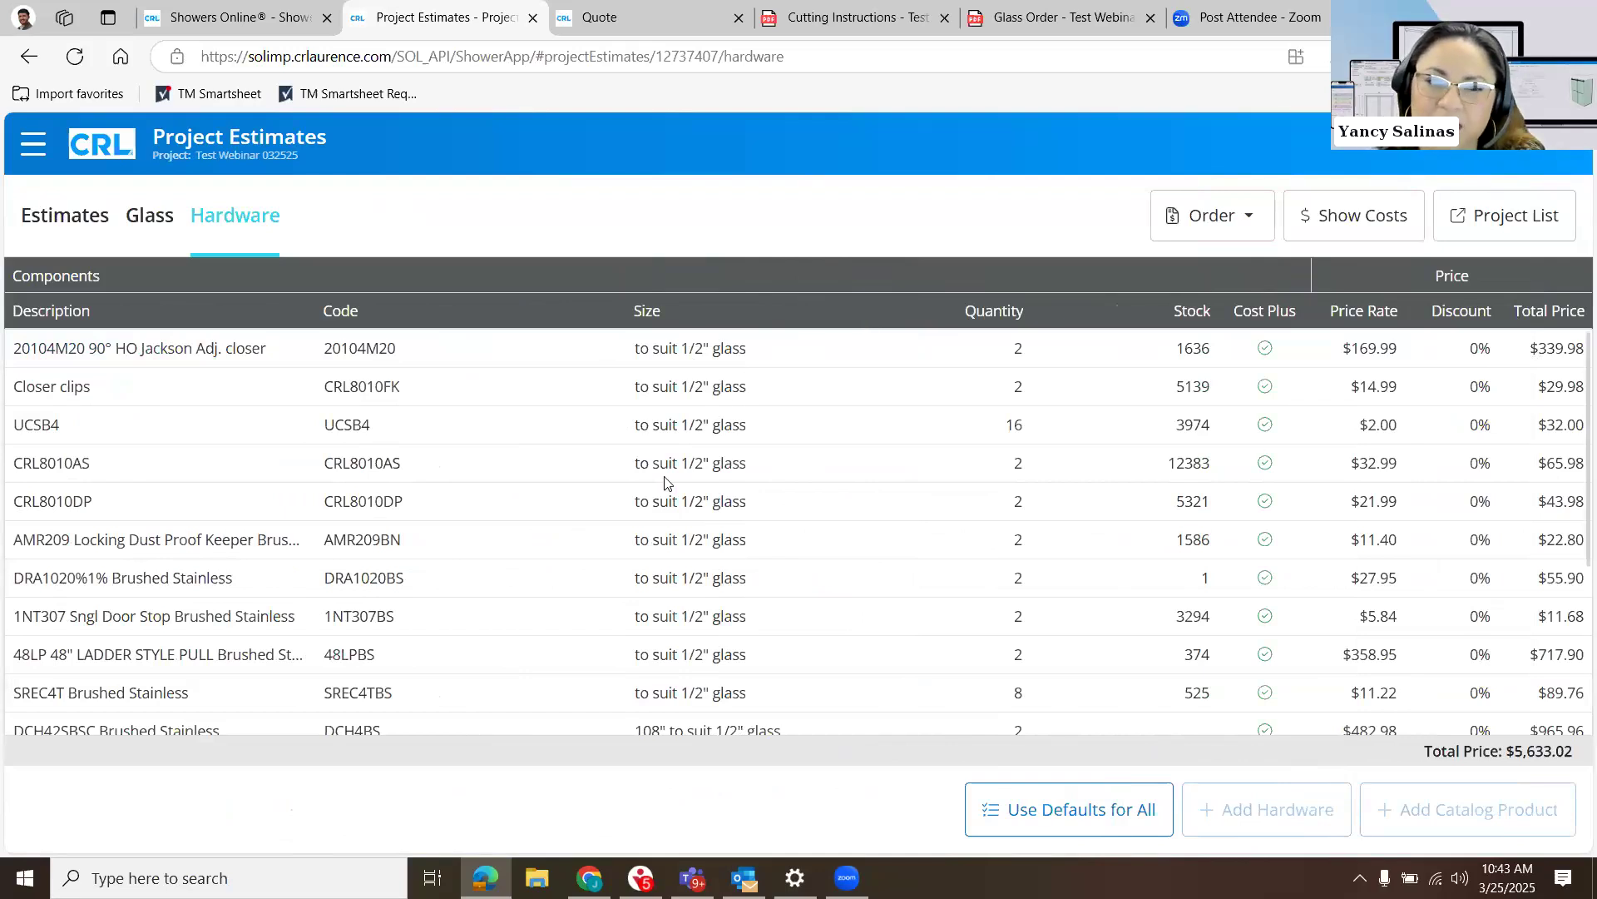
scroll(664, 482, "down", 1)
scroll(664, 482, "up", 1)
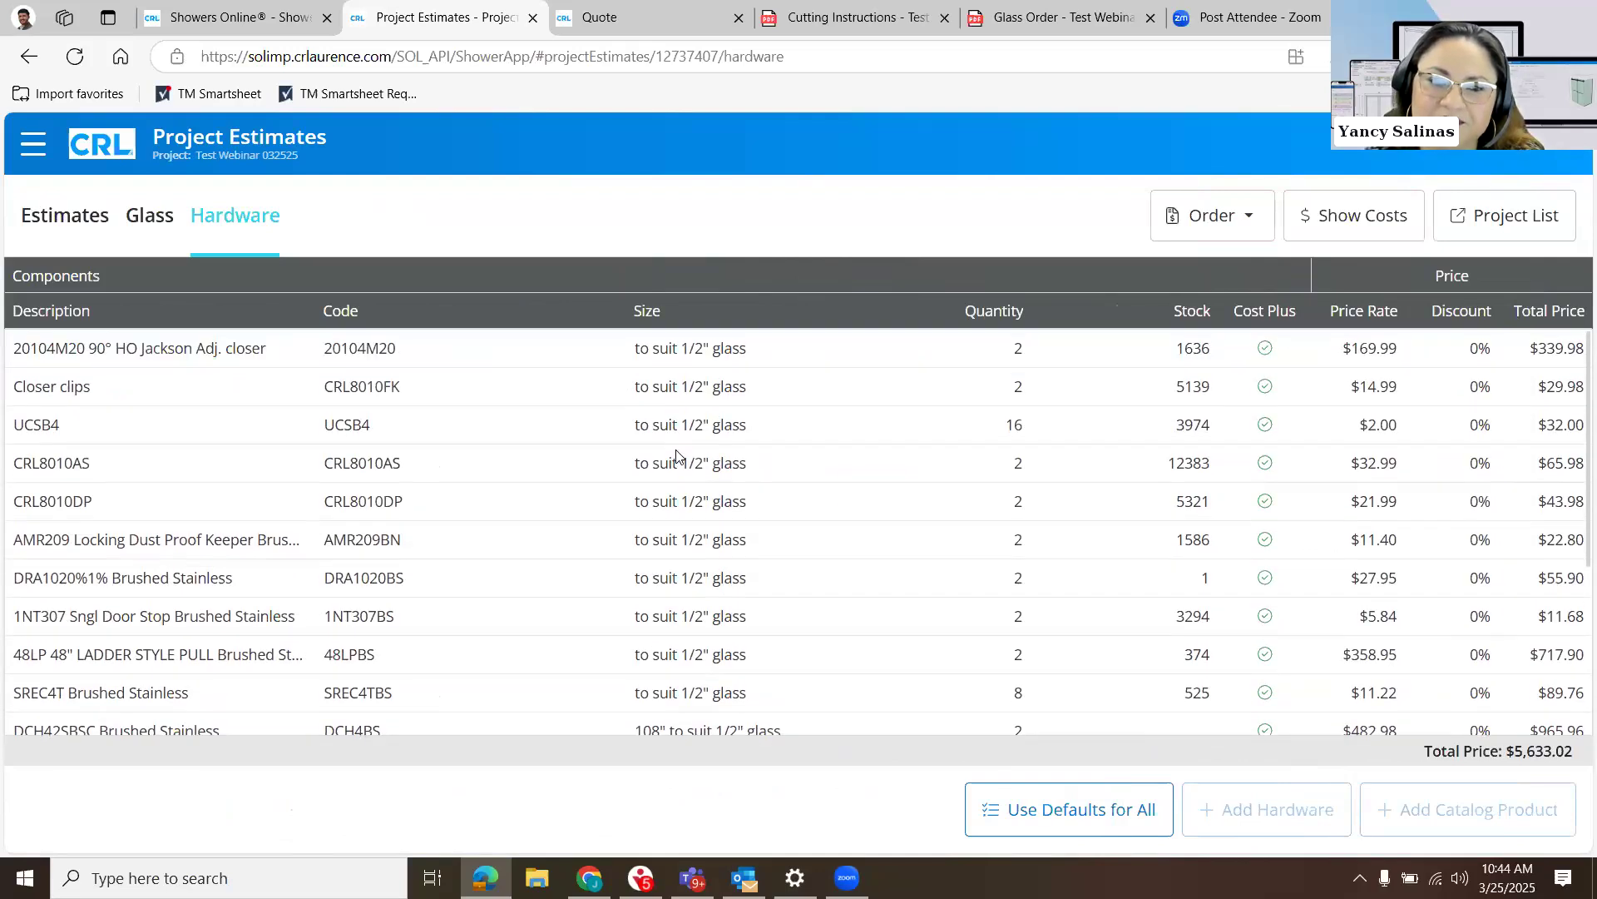
- Review the overall estimate's line items and inspect the details of Labor Per Fixed Base Panel
left_click(53, 226)
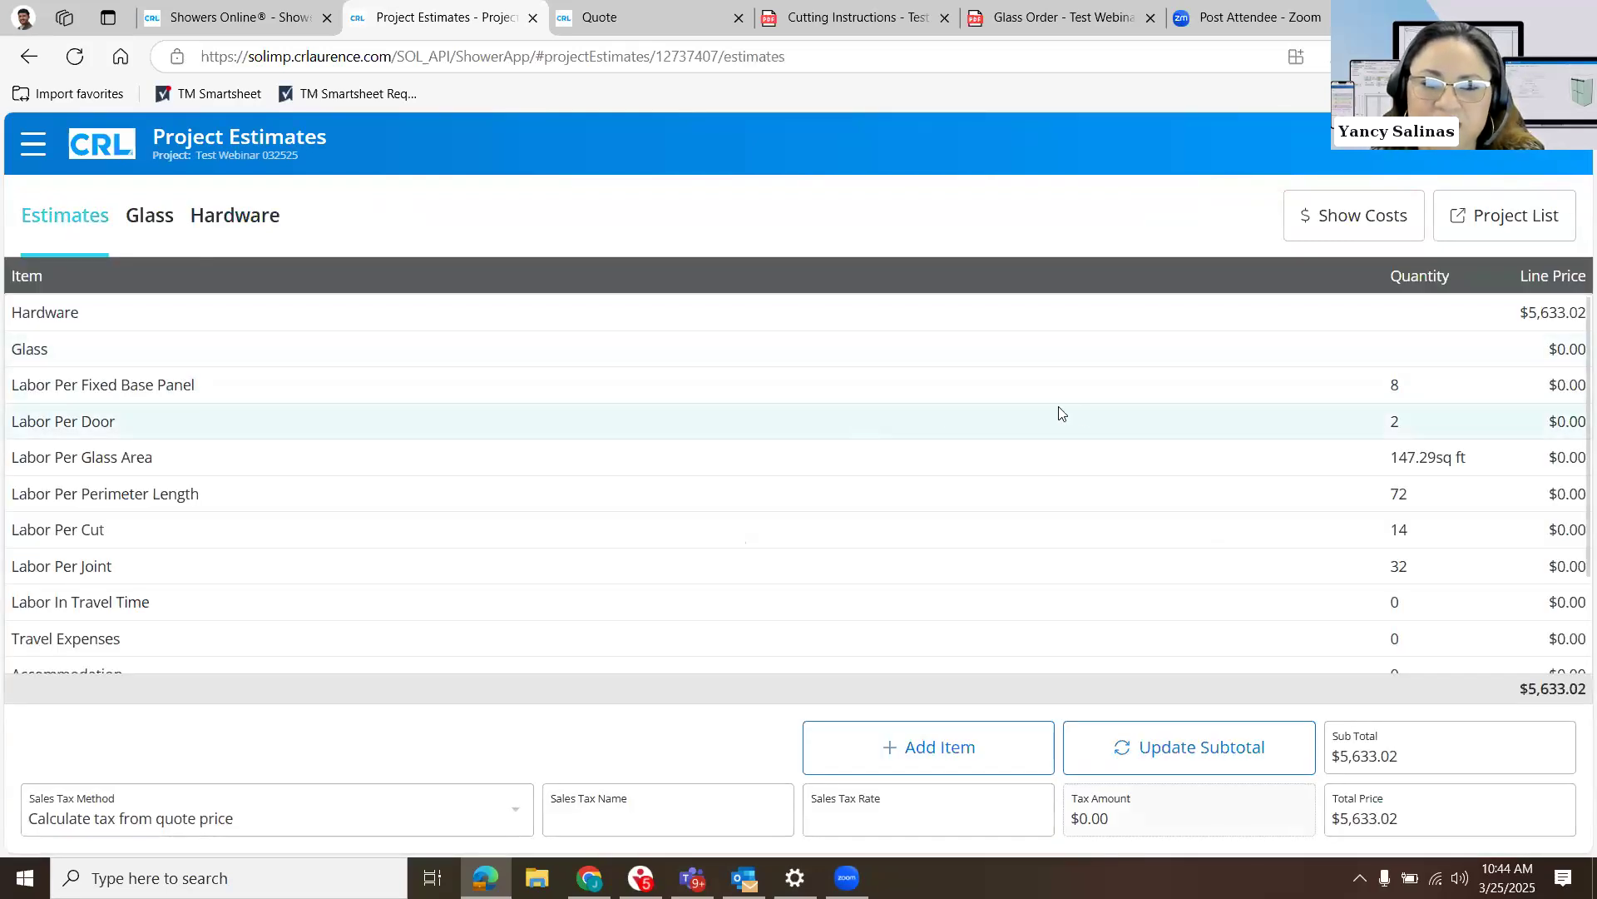
left_click(1564, 384)
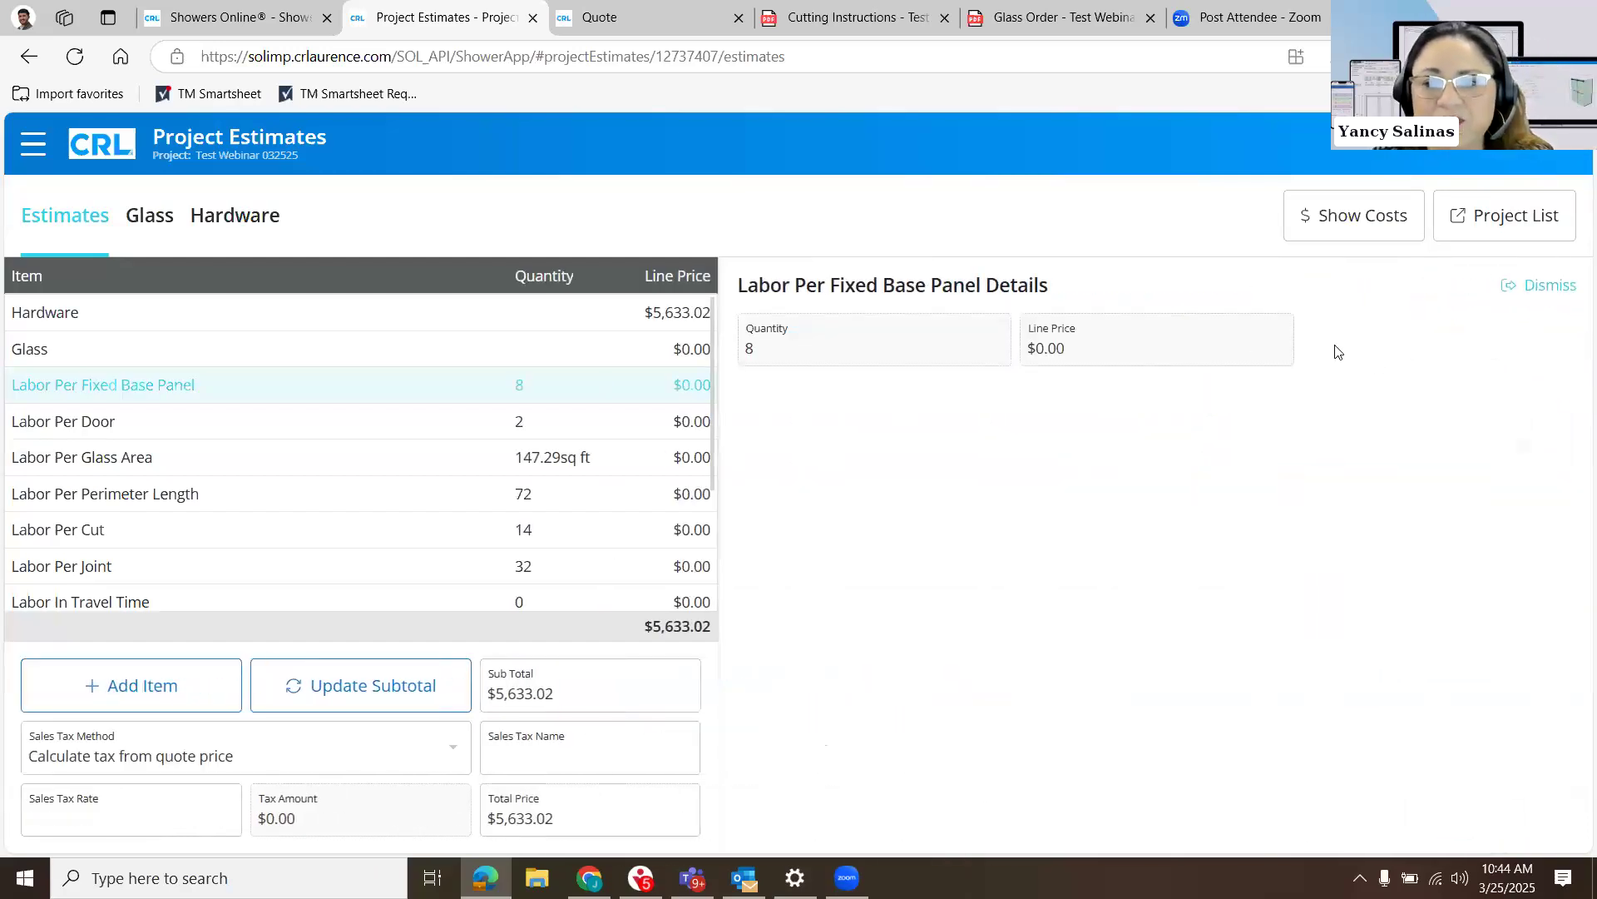
left_click(1535, 291)
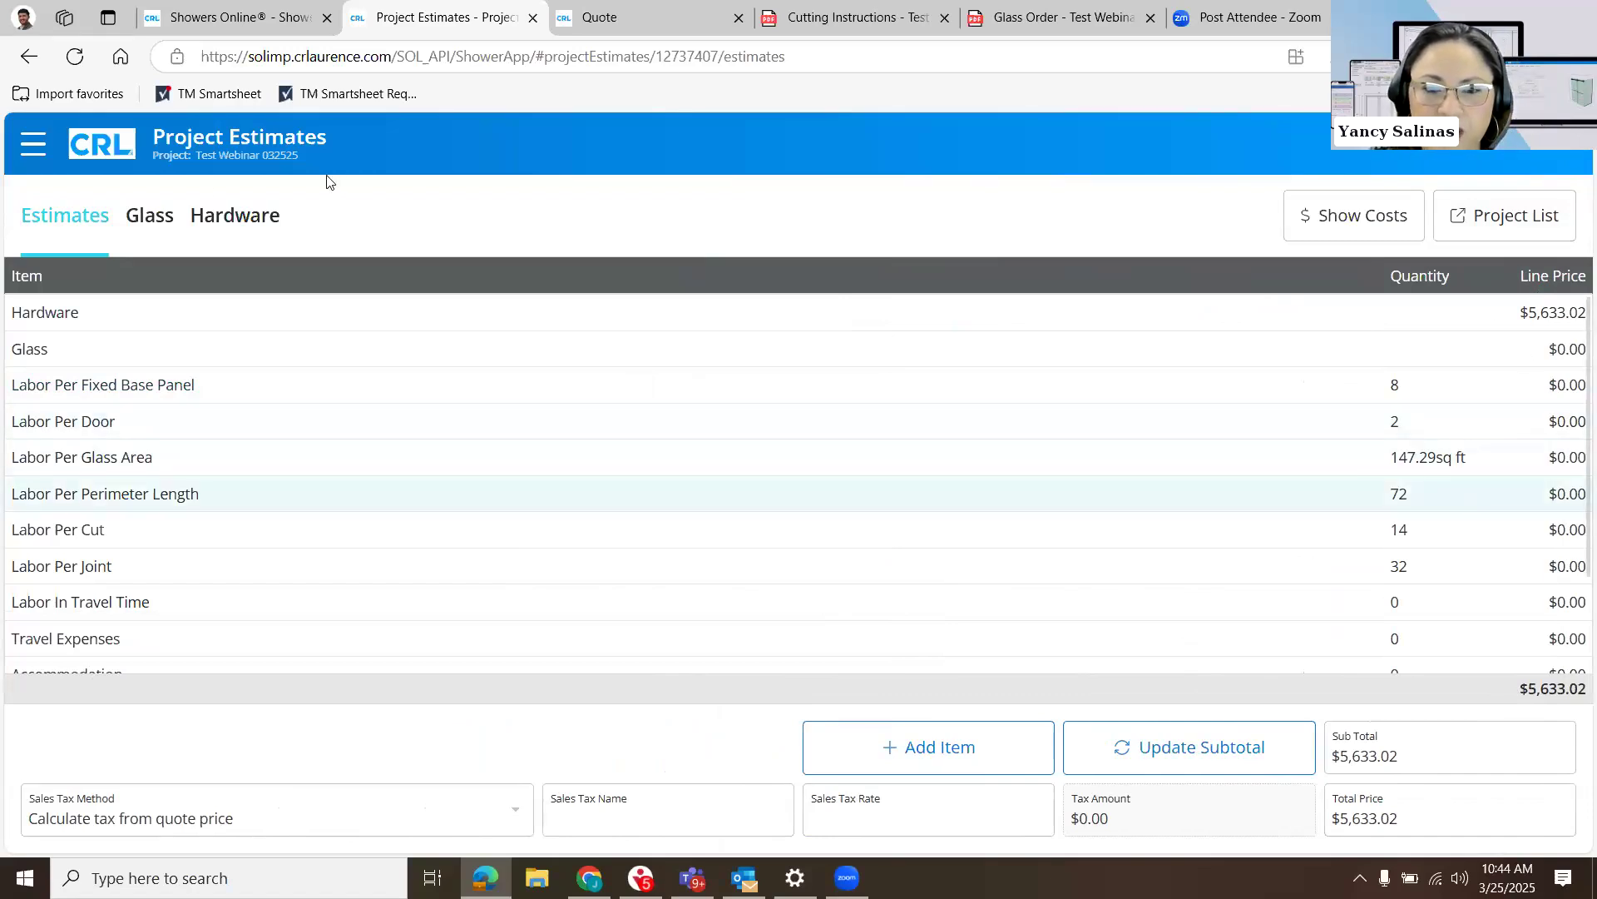
- Review the sizes, edgework and price rates of the glass components, then return to the hardware list
left_click(149, 219)
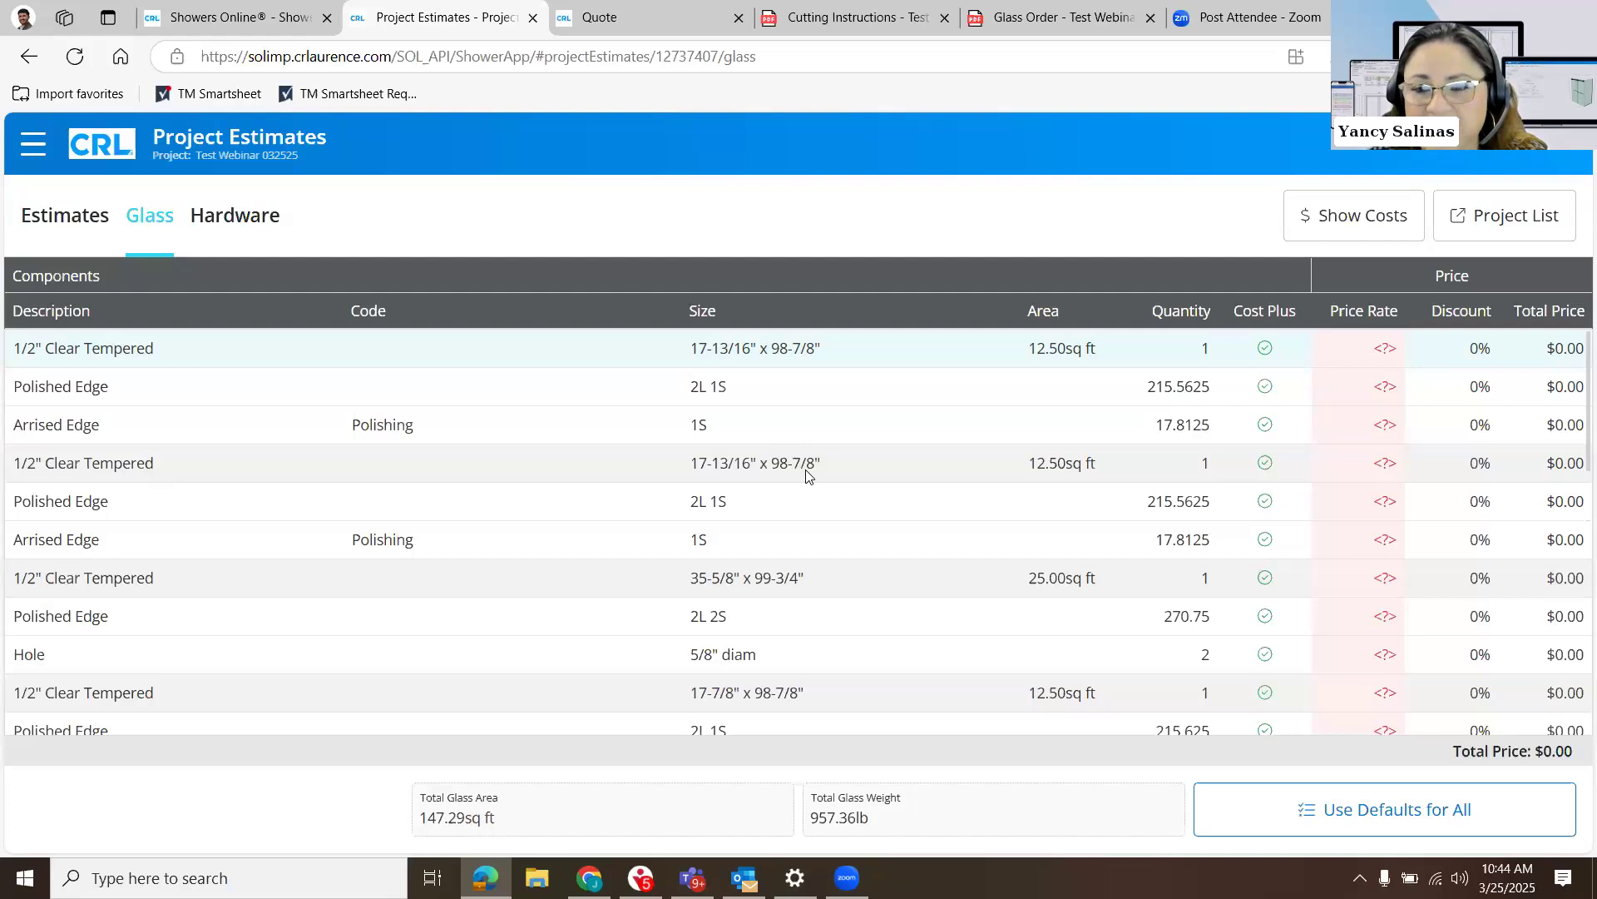
scroll(805, 466, "down", 2)
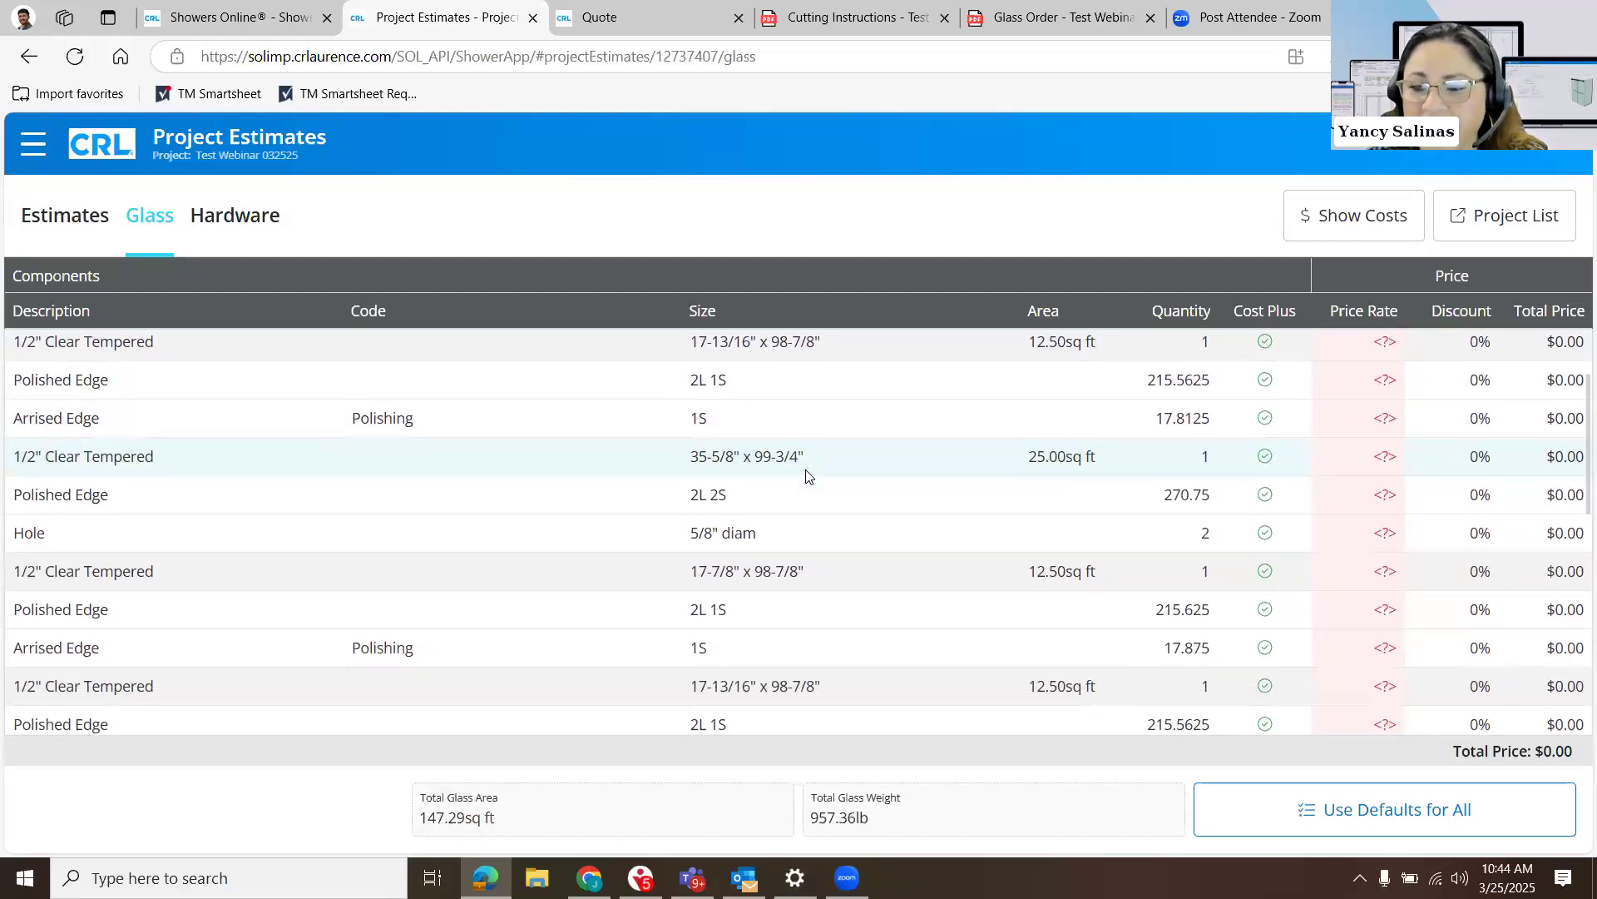
scroll(805, 476, "up", 1)
scroll(805, 476, "up", 2)
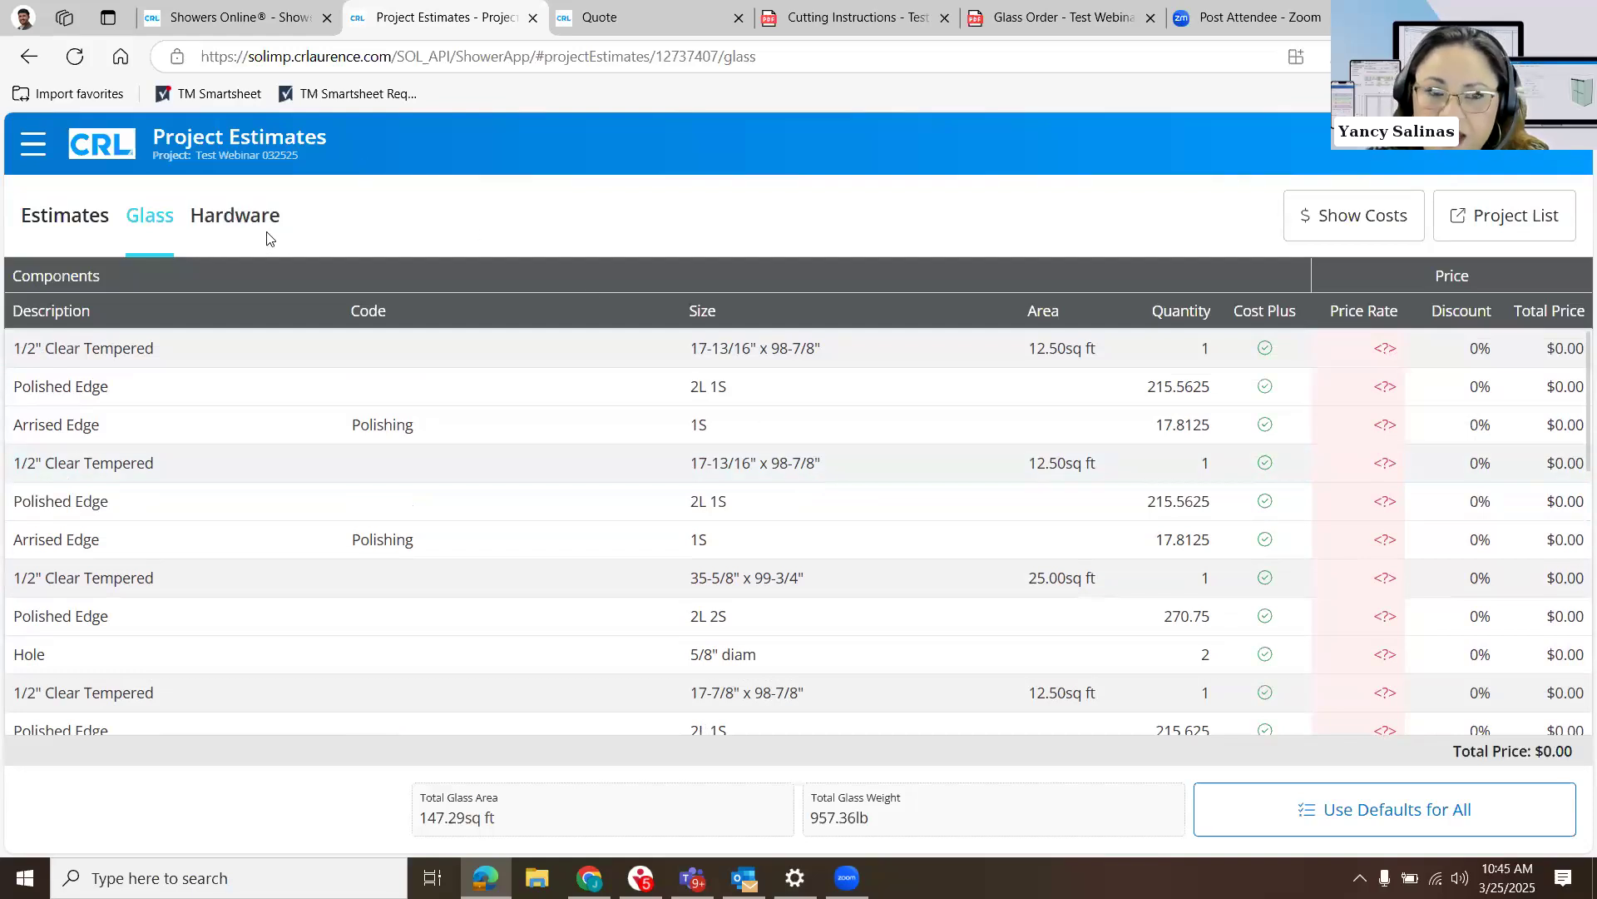
left_click(235, 223)
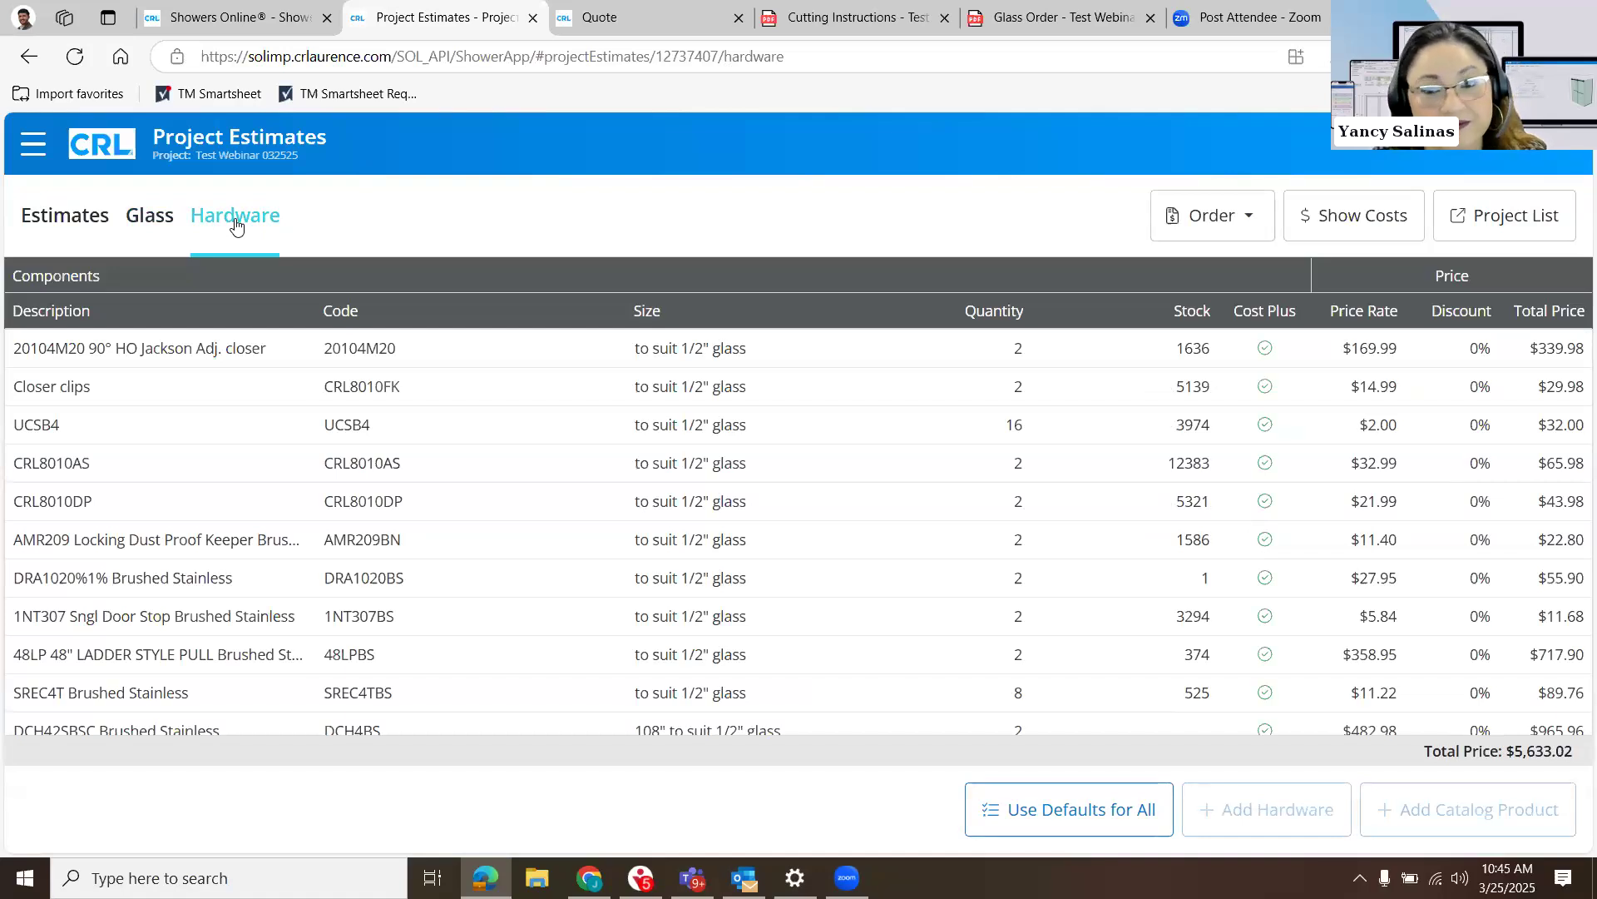
- Update the subtotal in the overall estimate and bring up the program's design and maintenance options
left_click(72, 231)
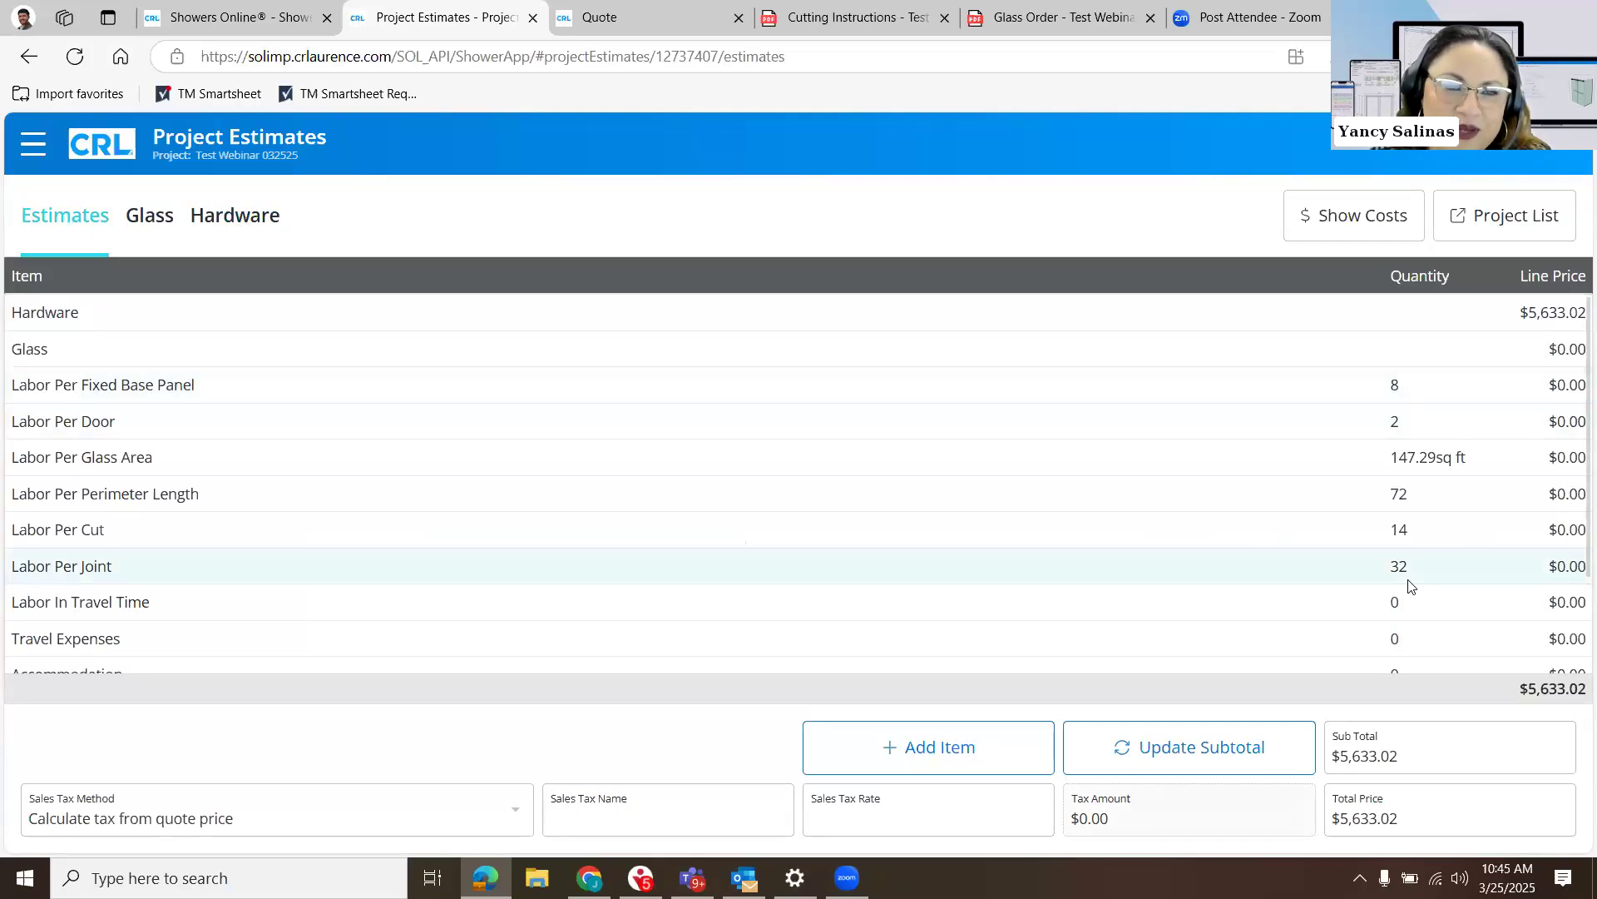
left_click(1259, 759)
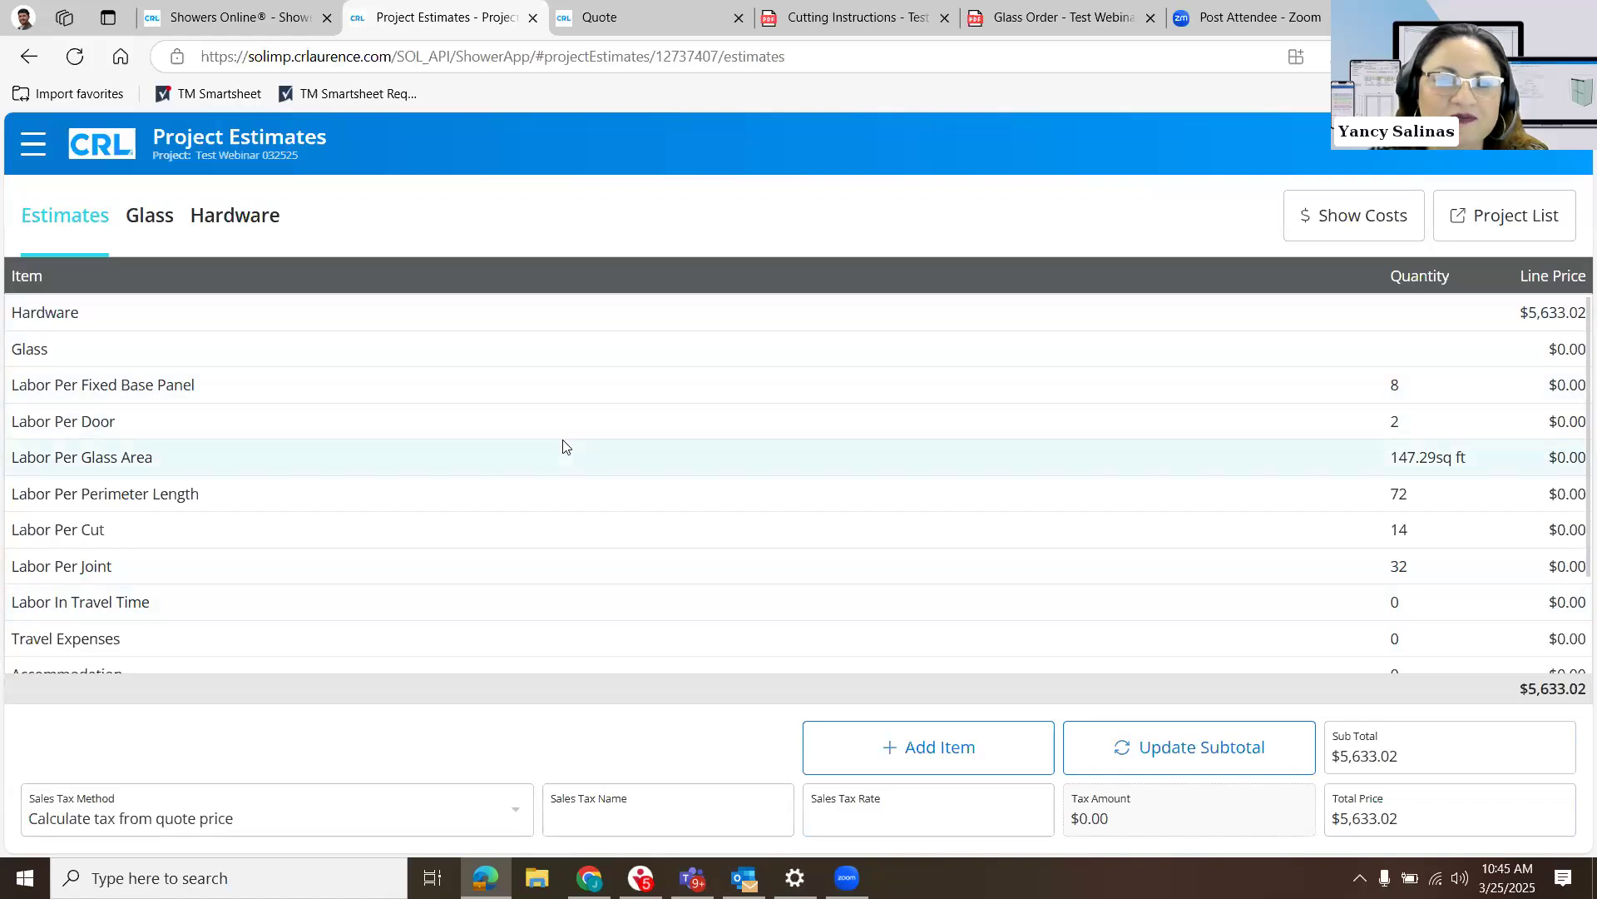
left_click(38, 156)
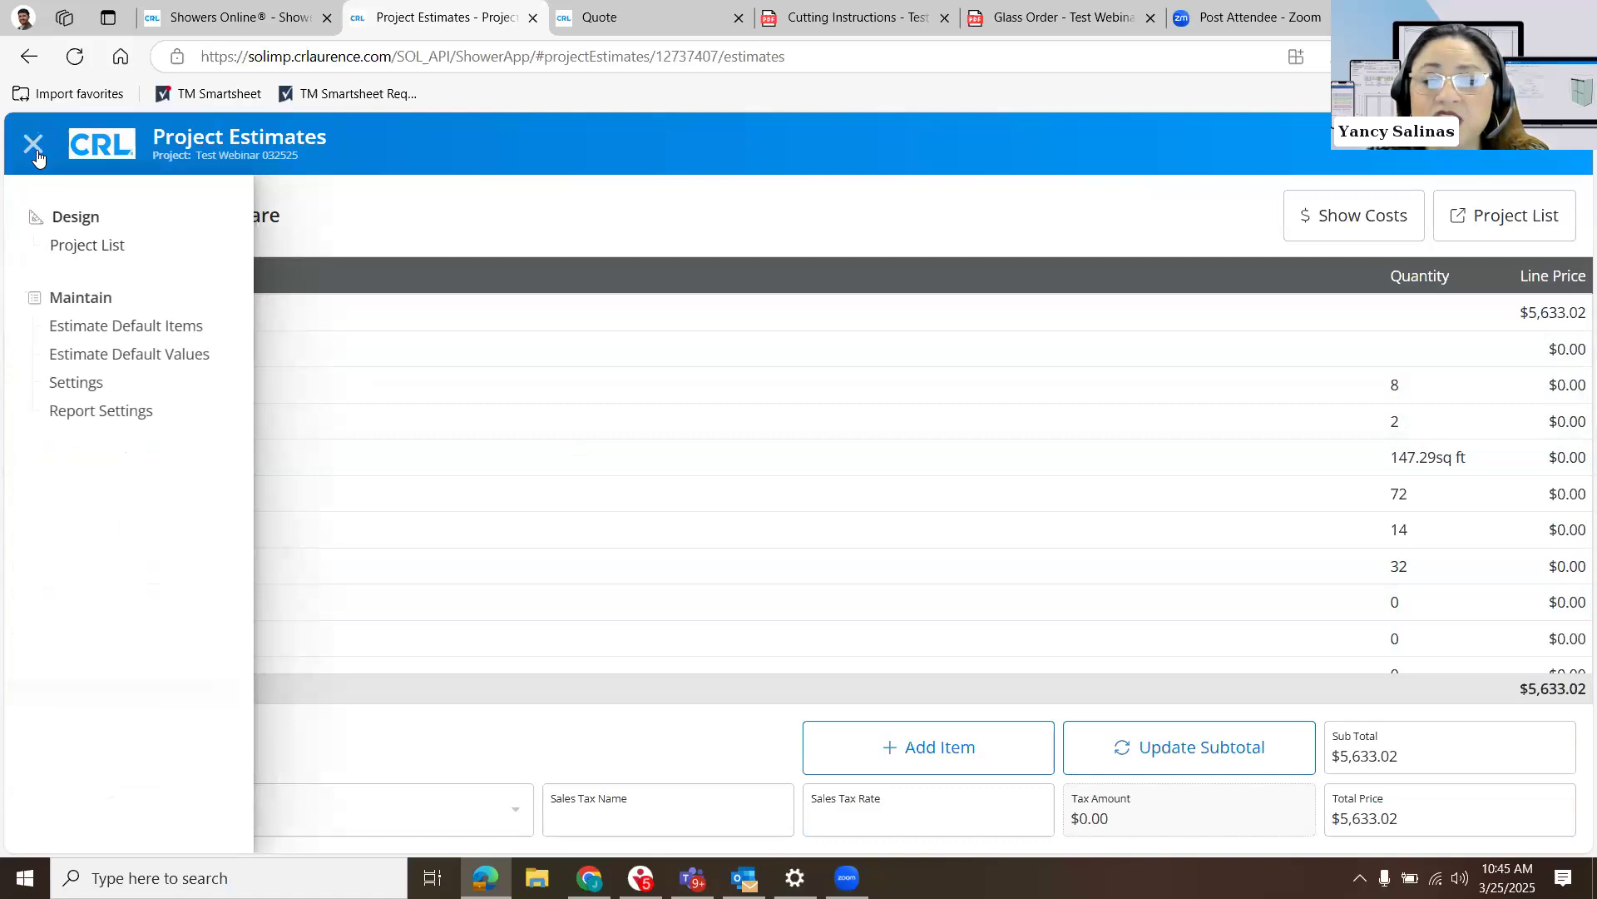